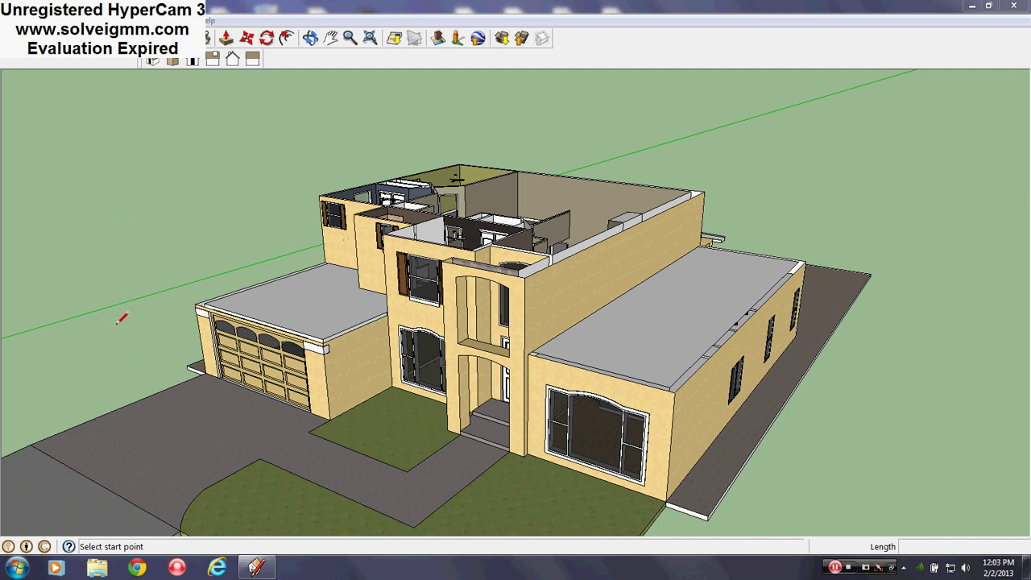
# Bring the roof reference images beside the house model into view and look over the whole collection.
pyautogui.moveTo(121, 318)
pyautogui.mouseDown(button='middle')
pyautogui.moveTo(129, 352)
pyautogui.moveTo(40, 334)
pyautogui.moveTo(357, 394)
pyautogui.mouseUp(button='middle')
pyautogui.moveTo(911, 149)
pyautogui.keyDown('shift'); pyautogui.mouseDown(button='middle')
pyautogui.moveTo(595, 383)
pyautogui.moveTo(348, 428)
pyautogui.mouseUp(button='middle'); pyautogui.keyUp('shift')
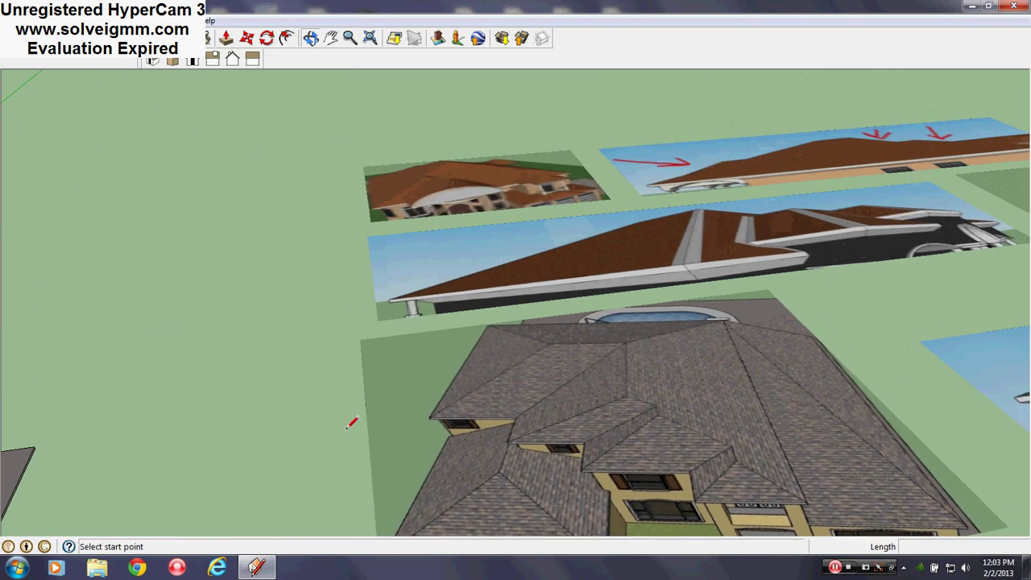
pyautogui.moveTo(716, 287); pyautogui.dragTo(456, 312, button='middle')
pyautogui.scroll(-2, 457, 303)
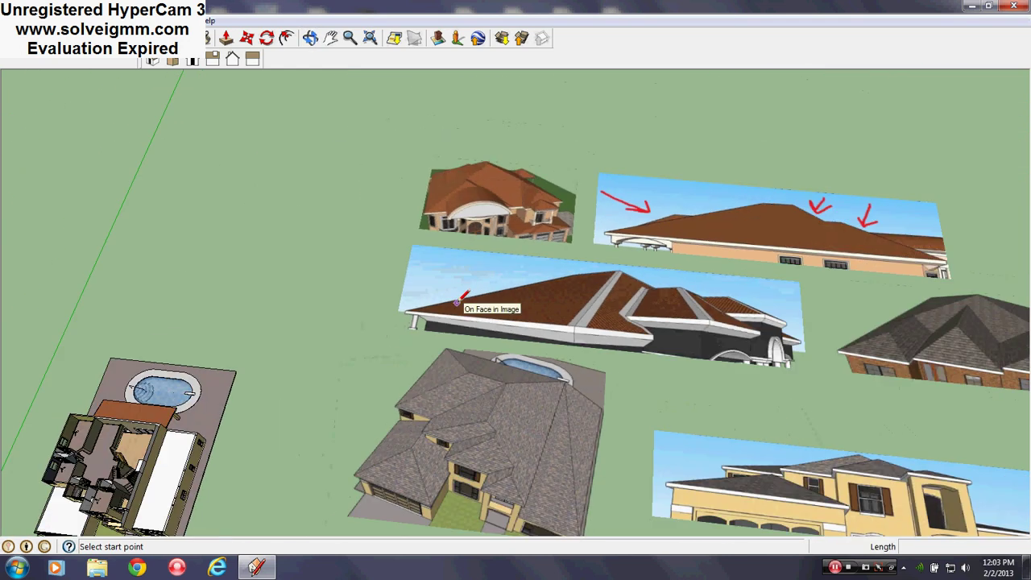
# Examine the roof planes, ridges and valleys in the red-tiled house image with the curved entrance roof and three garage doors.
pyautogui.scroll(4, 486, 185)
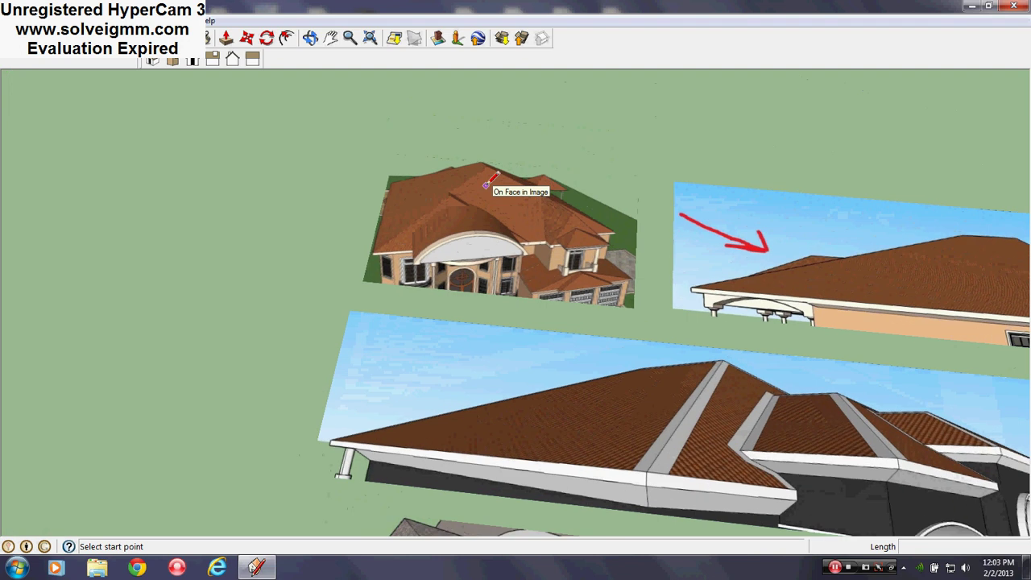
pyautogui.scroll(4, 534, 194)
pyautogui.moveTo(537, 208); pyautogui.dragTo(511, 249, button='middle')
pyautogui.moveTo(424, 239); pyautogui.dragTo(449, 338, button='middle')
pyautogui.scroll(2, 431, 306)
pyautogui.scroll(-1, 451, 345)
pyautogui.scroll(1, 499, 286)
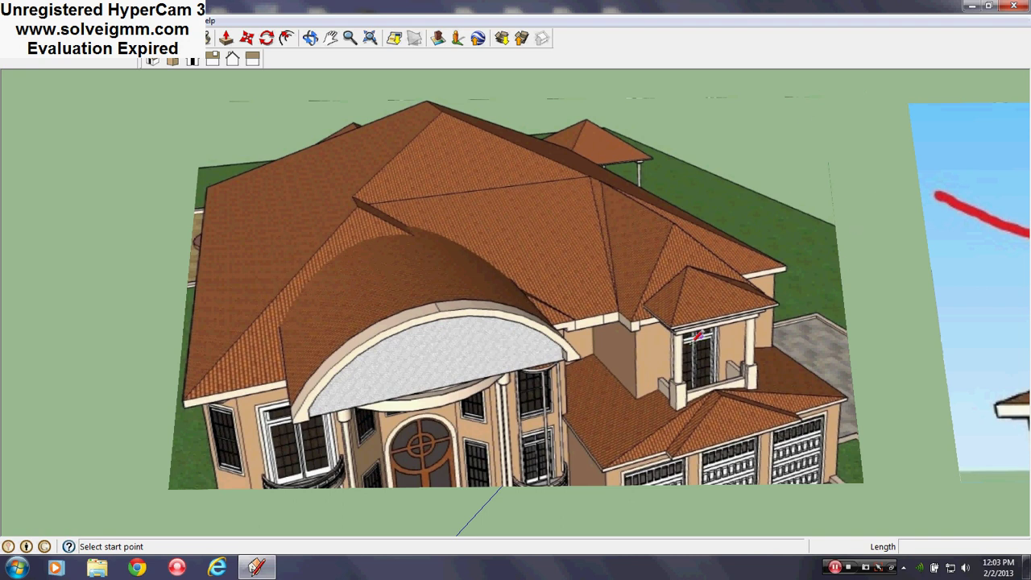
pyautogui.moveTo(655, 375)
pyautogui.keyDown('shift'); pyautogui.mouseDown(button='middle')
pyautogui.moveTo(661, 320)
pyautogui.moveTo(620, 392)
pyautogui.mouseUp(button='middle'); pyautogui.keyUp('shift')
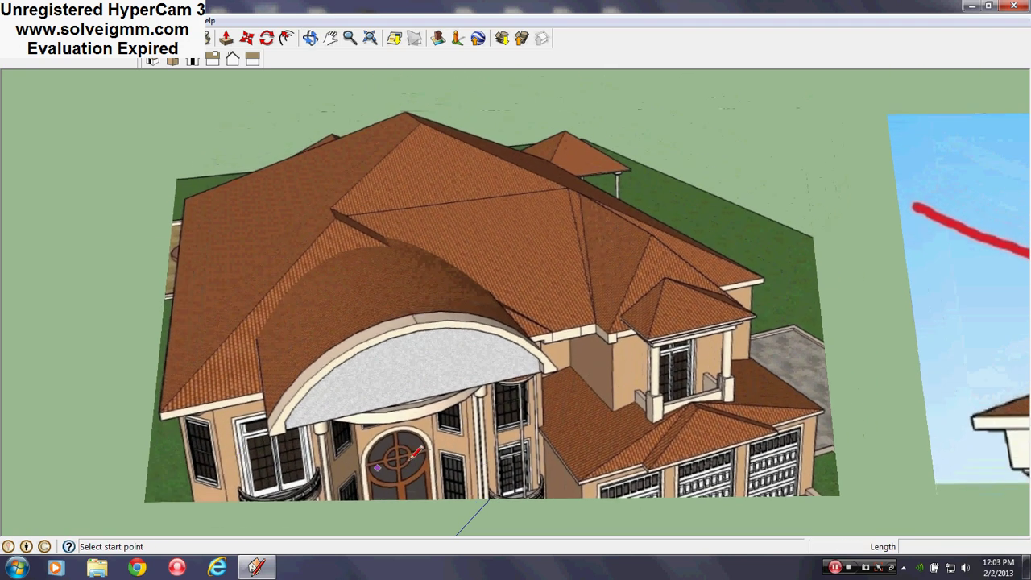
pyautogui.moveTo(561, 482)
pyautogui.keyDown('shift'); pyautogui.mouseDown(button='middle')
pyautogui.moveTo(543, 471)
pyautogui.moveTo(552, 478)
pyautogui.mouseUp(button='middle'); pyautogui.keyUp('shift')
pyautogui.scroll(1, 564, 439)
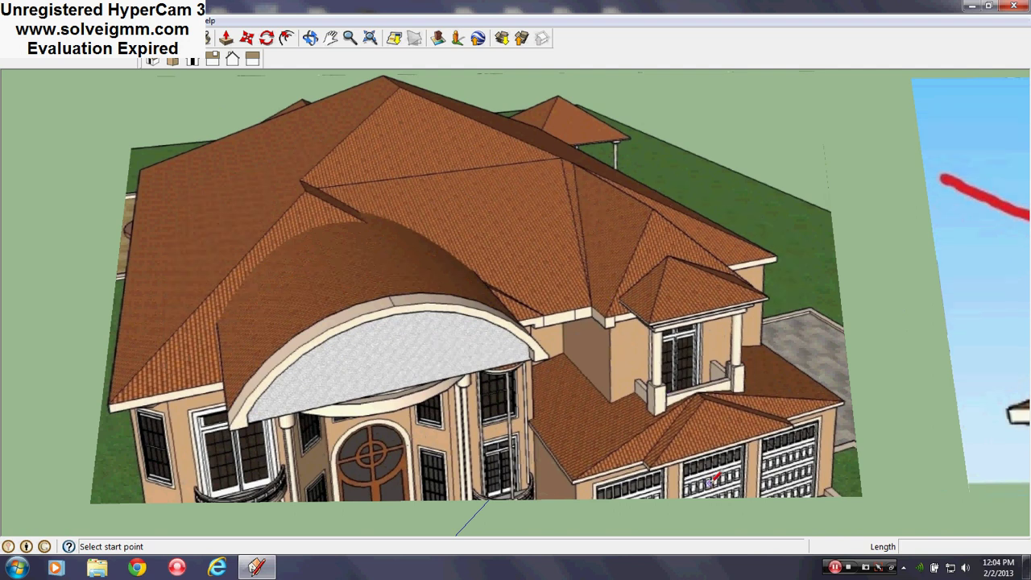
pyautogui.moveTo(715, 461)
pyautogui.keyDown('shift'); pyautogui.mouseDown(button='middle')
pyautogui.moveTo(672, 398)
pyautogui.moveTo(635, 455)
pyautogui.moveTo(625, 421)
pyautogui.moveTo(710, 461)
pyautogui.mouseUp(button='middle'); pyautogui.keyUp('shift')
pyautogui.scroll(2, 632, 458)
pyautogui.scroll(-1, 632, 420)
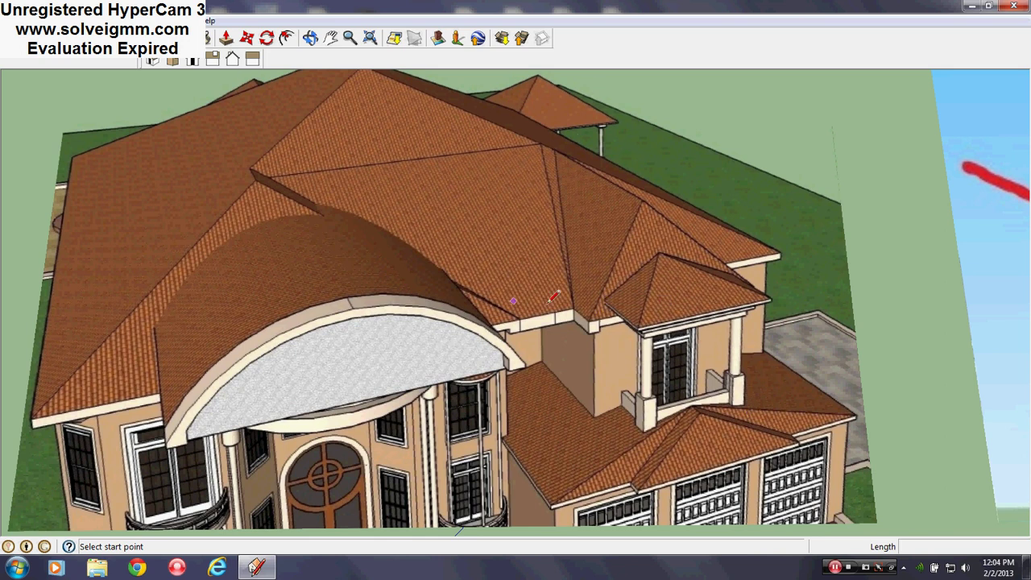
pyautogui.scroll(-2, 500, 297)
pyautogui.scroll(-2, 539, 292)
pyautogui.scroll(1, 722, 300)
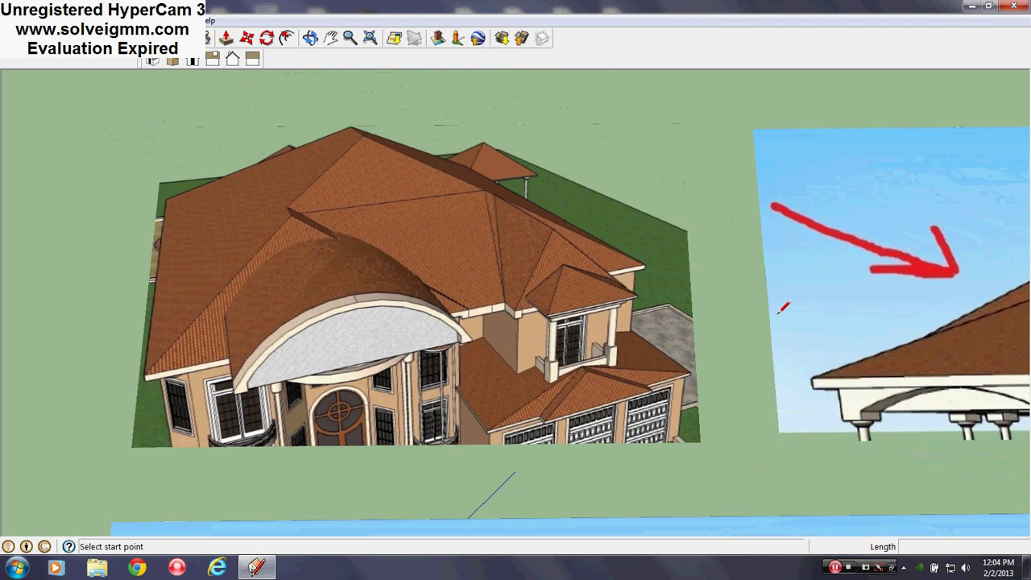
# Examine the side view image of the red-tiled roof at the places marked with red arrows.
pyautogui.moveTo(780, 311)
pyautogui.keyDown('shift'); pyautogui.mouseDown(button='middle')
pyautogui.moveTo(231, 330)
pyautogui.moveTo(57, 350)
pyautogui.mouseUp(button='middle'); pyautogui.keyUp('shift')
pyautogui.keyDown('shift'); pyautogui.moveTo(591, 350); pyautogui.dragTo(438, 366, button='middle'); pyautogui.keyUp('shift')
pyautogui.scroll(-1, 588, 358)
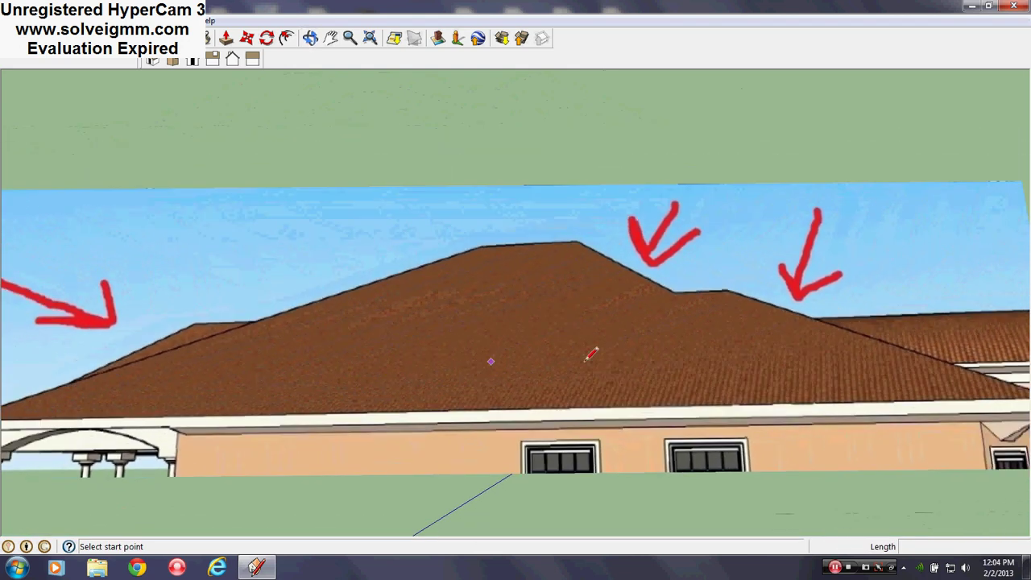
pyautogui.scroll(-1, 784, 360)
pyautogui.moveTo(783, 361)
pyautogui.keyDown('shift'); pyautogui.mouseDown(button='middle')
pyautogui.moveTo(735, 357)
pyautogui.moveTo(766, 352)
pyautogui.mouseUp(button='middle'); pyautogui.keyUp('shift')
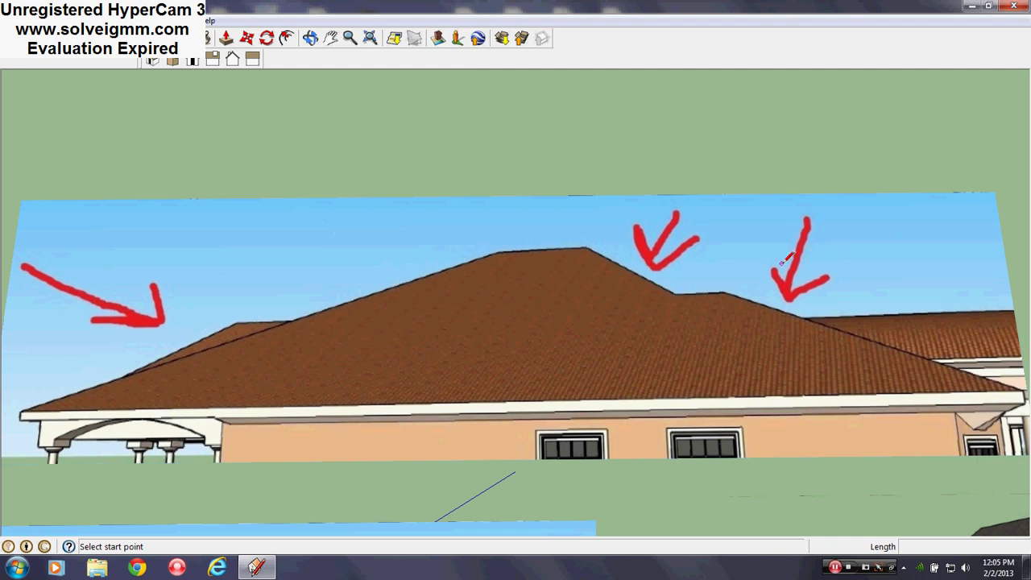
pyautogui.scroll(-6, 805, 262)
# Examine the ridges, eaves and stepped hip sections in the image of the dark-walled house with the brown tiled roof.
pyautogui.scroll(5, 487, 420)
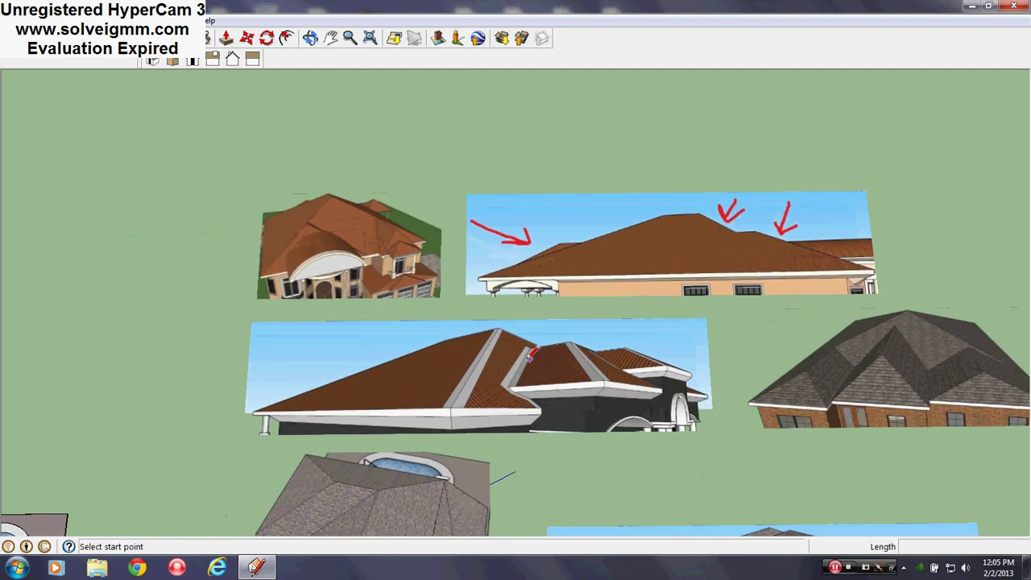
pyautogui.moveTo(507, 409)
pyautogui.keyDown('shift'); pyautogui.mouseDown(button='middle')
pyautogui.moveTo(574, 387)
pyautogui.moveTo(568, 409)
pyautogui.mouseUp(button='middle'); pyautogui.keyUp('shift')
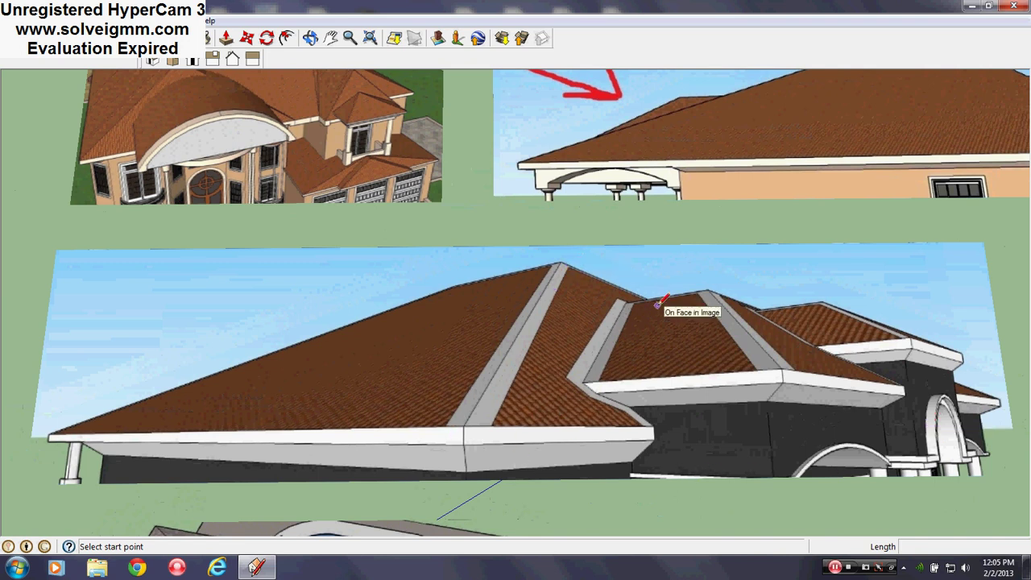
pyautogui.scroll(-1, 382, 323)
pyautogui.scroll(-1, 378, 325)
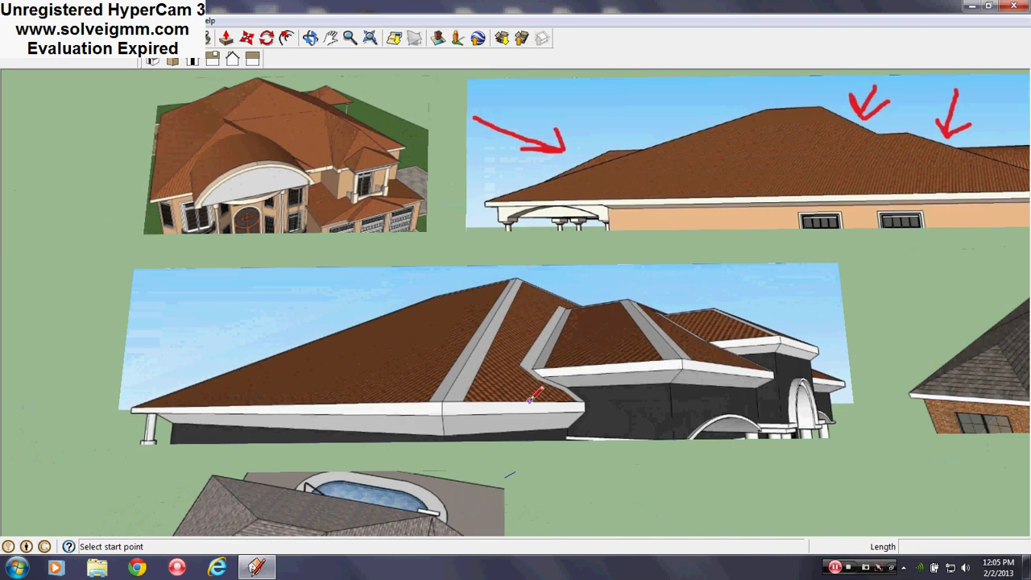
pyautogui.scroll(2, 532, 397)
pyautogui.scroll(-1, 112, 403)
pyautogui.scroll(1, 138, 414)
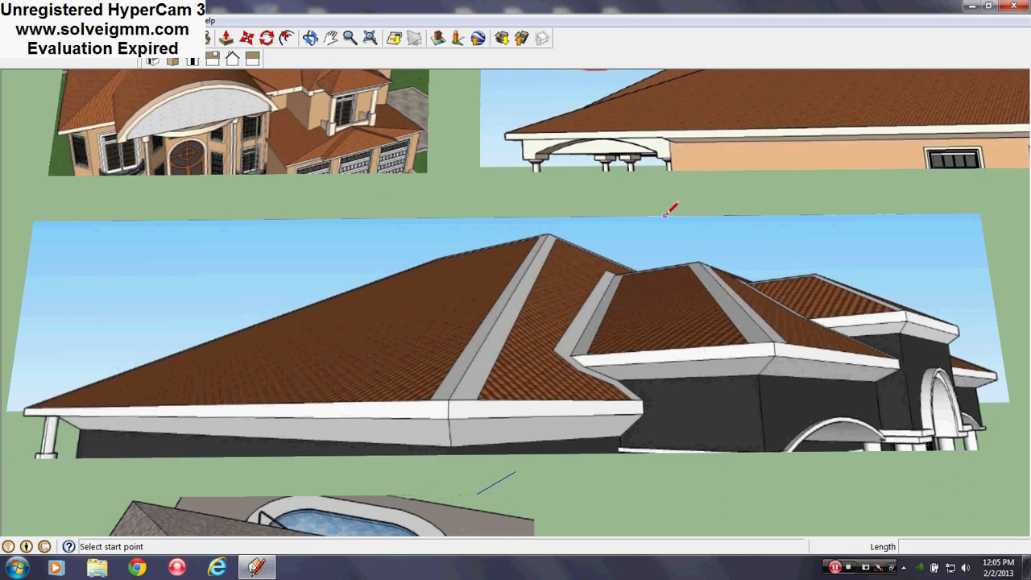
pyautogui.scroll(-5, 381, 295)
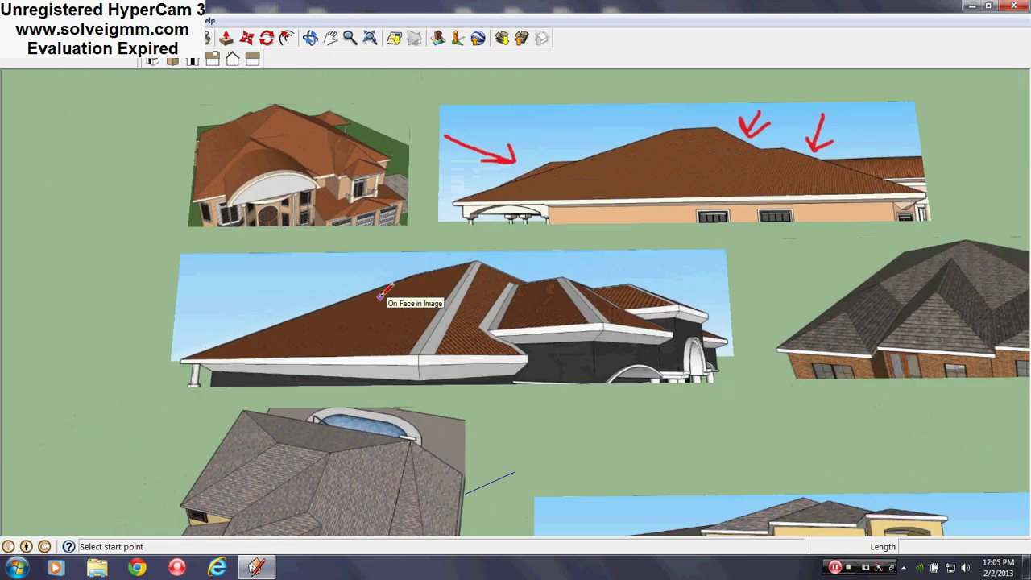
# Examine the intersecting hips and valleys in the brick house roof image, comparing it with the dark-walled house image.
pyautogui.scroll(3, 381, 298)
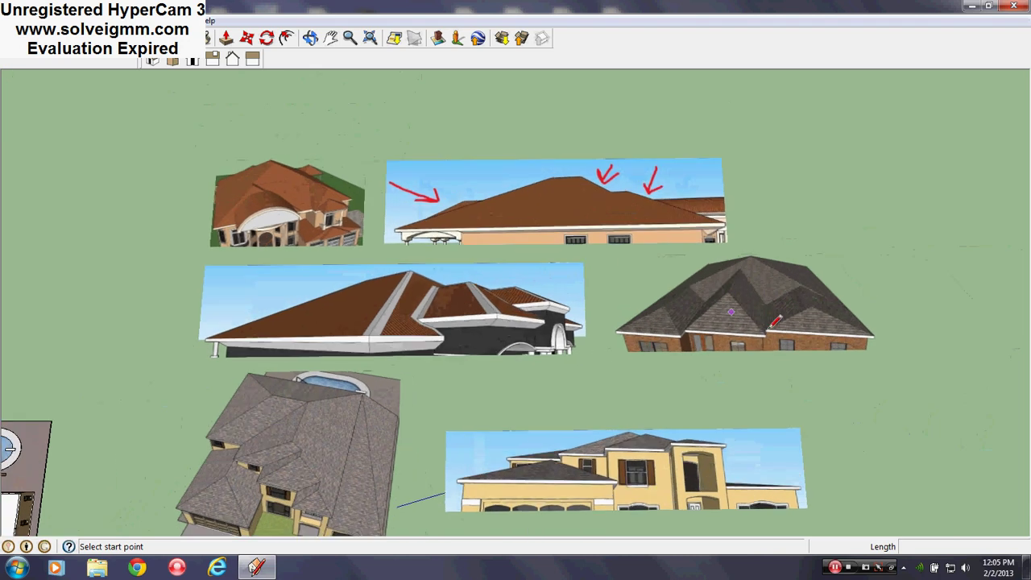
pyautogui.scroll(3, 381, 303)
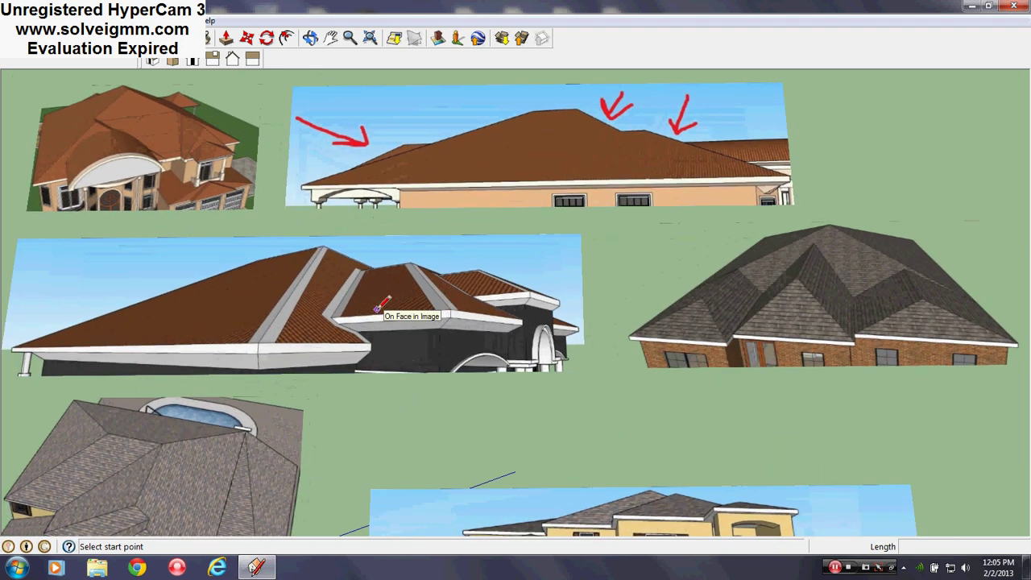
pyautogui.scroll(-3, 379, 323)
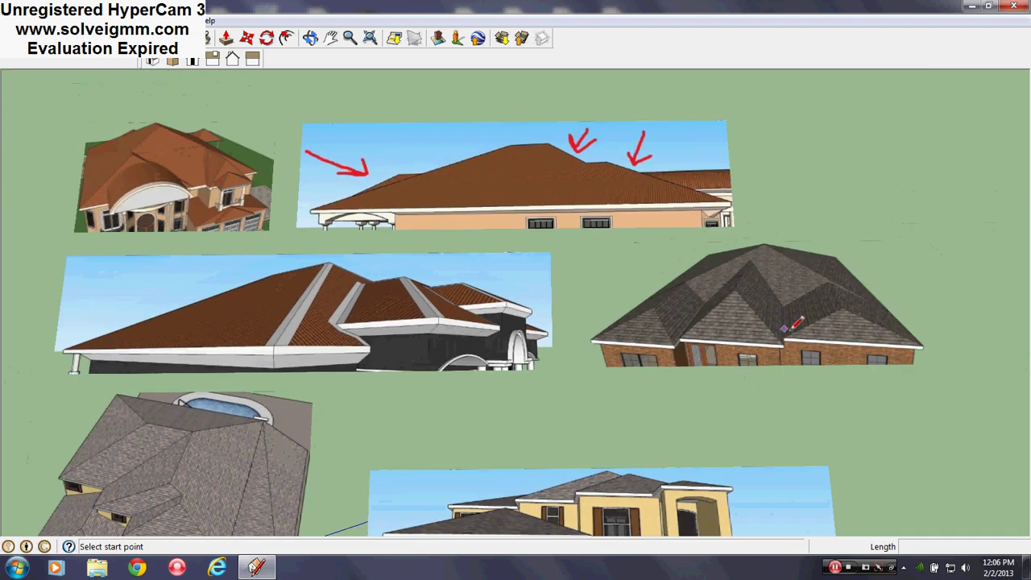
pyautogui.scroll(3, 898, 305)
pyautogui.scroll(3, 814, 270)
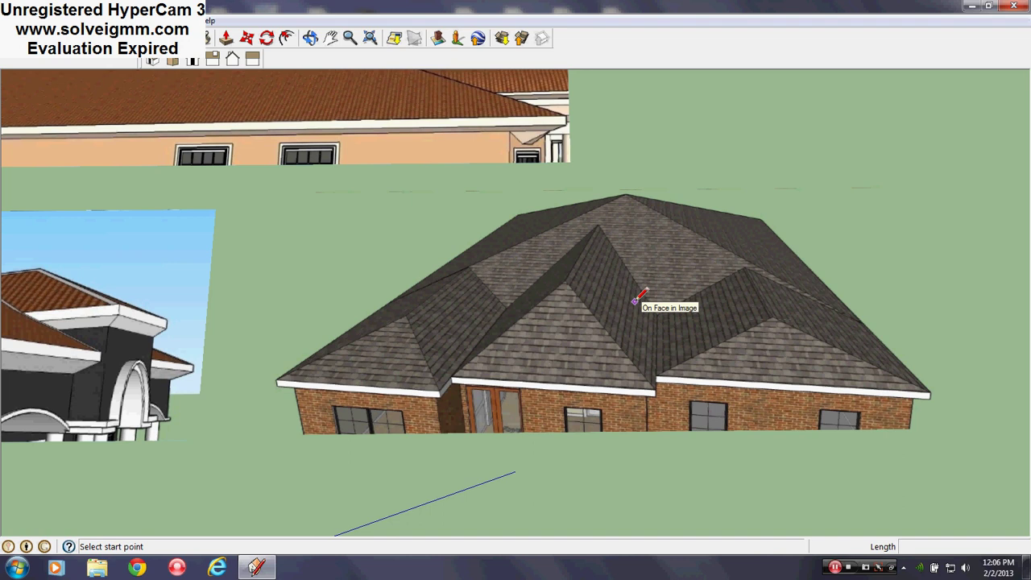
pyautogui.click(247, 38)
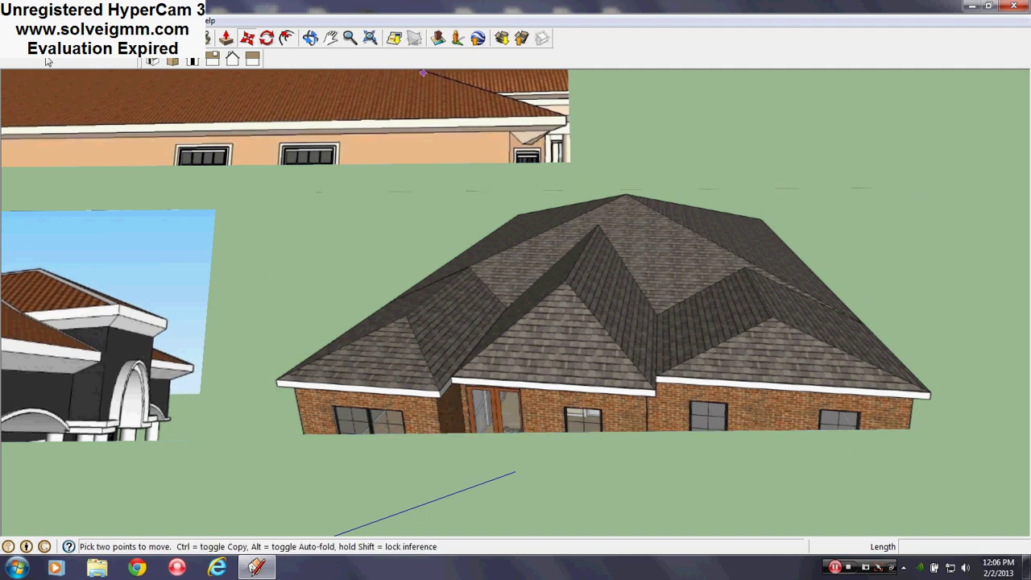
pyautogui.press('l')
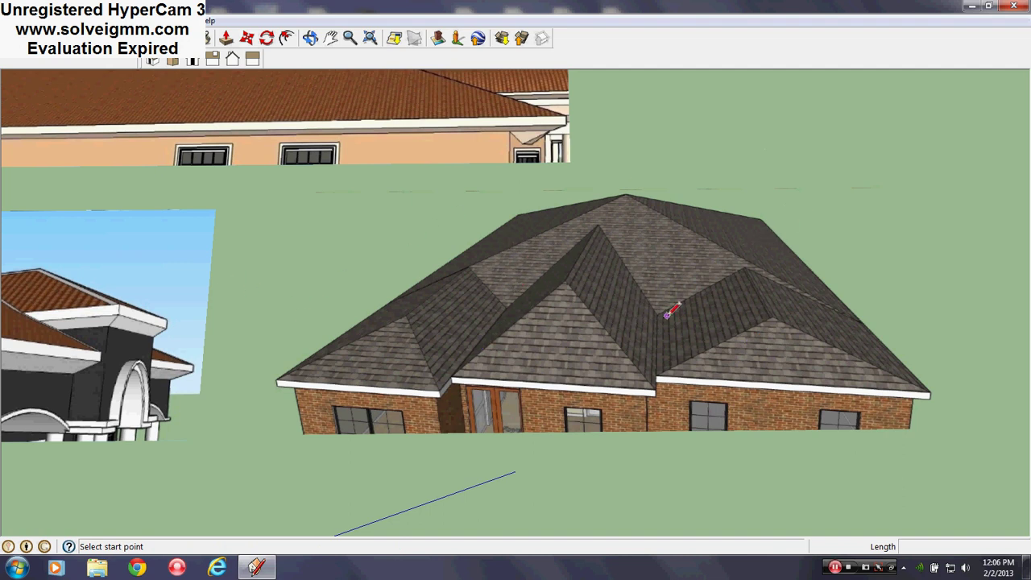
pyautogui.scroll(-1, 399, 309)
pyautogui.scroll(2, 736, 357)
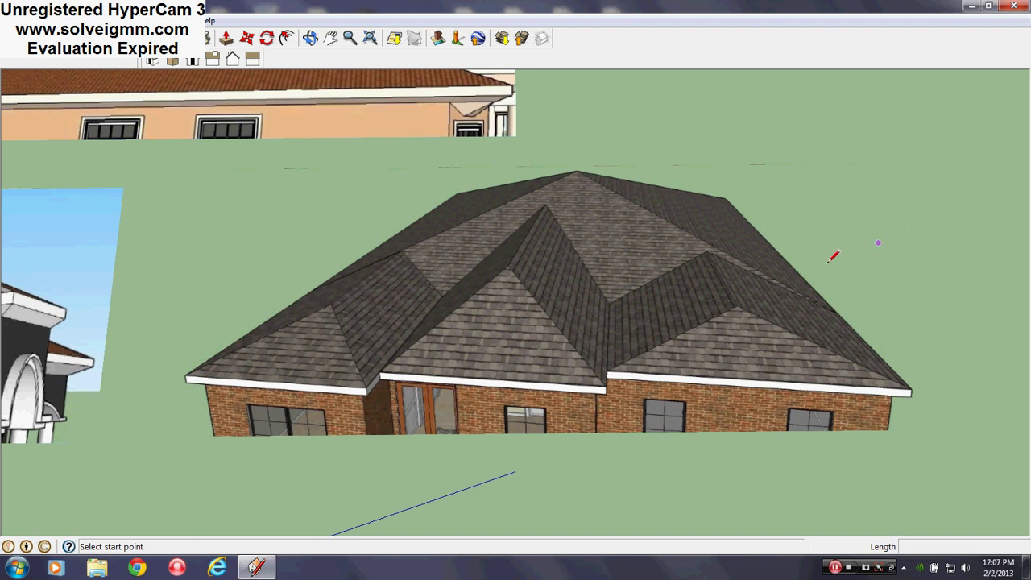
pyautogui.scroll(-5, 835, 269)
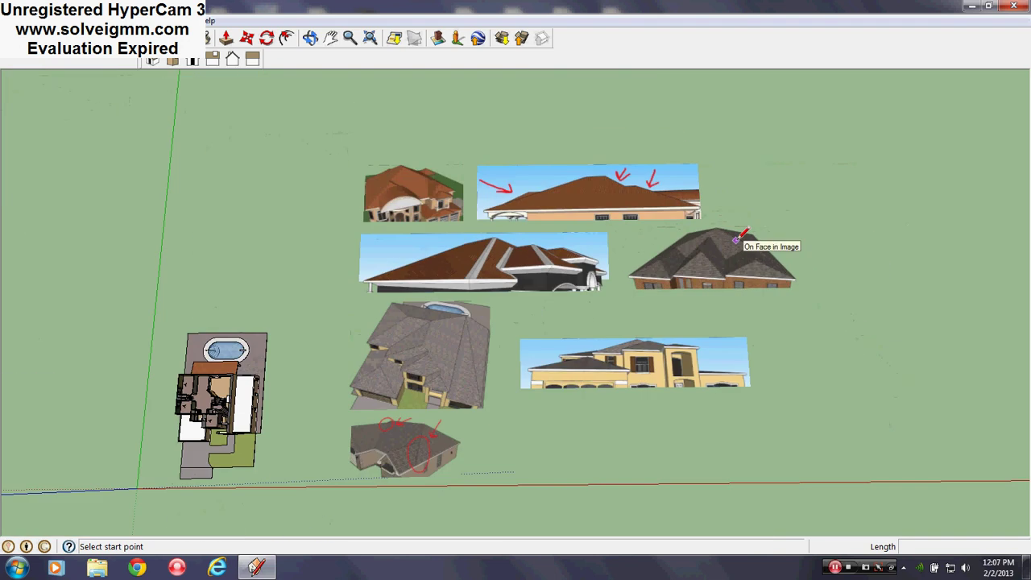
# Examine how the upper and lower roof sections meet in the aerial image of the shingled house with the pool.
pyautogui.scroll(4, 435, 352)
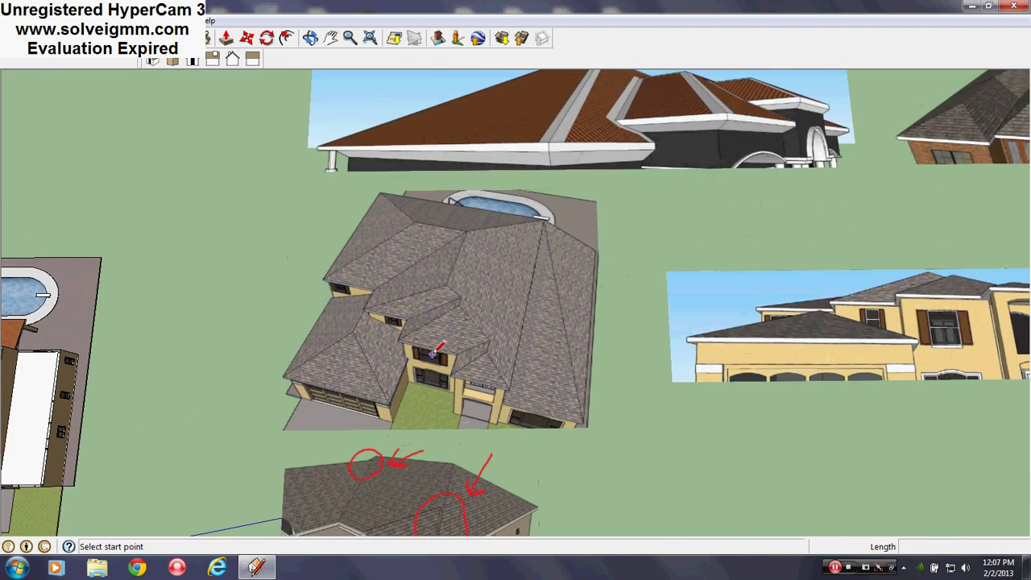
pyautogui.scroll(4, 435, 353)
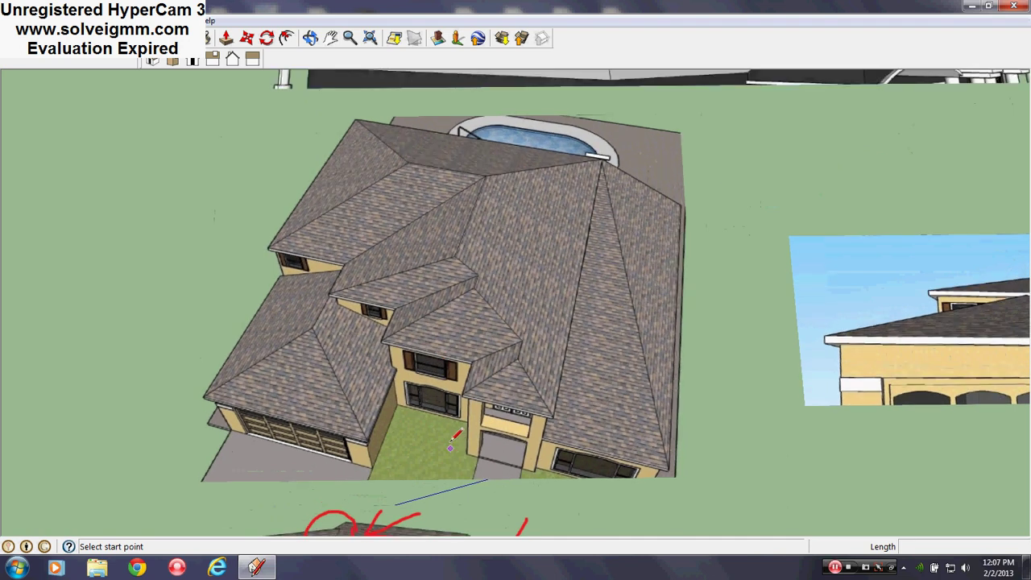
pyautogui.scroll(2, 405, 368)
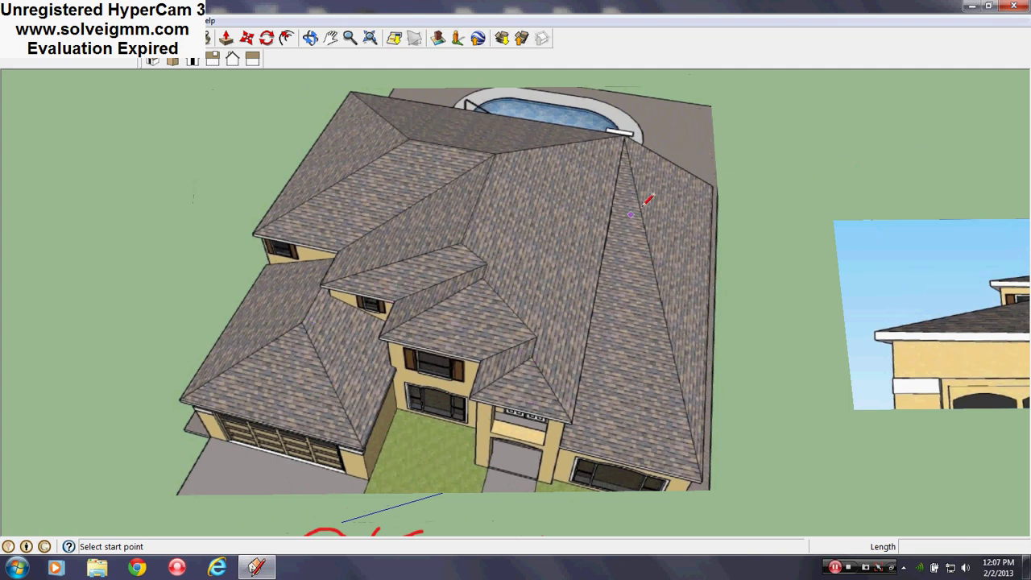
pyautogui.scroll(-2, 234, 297)
pyautogui.scroll(-2, 411, 389)
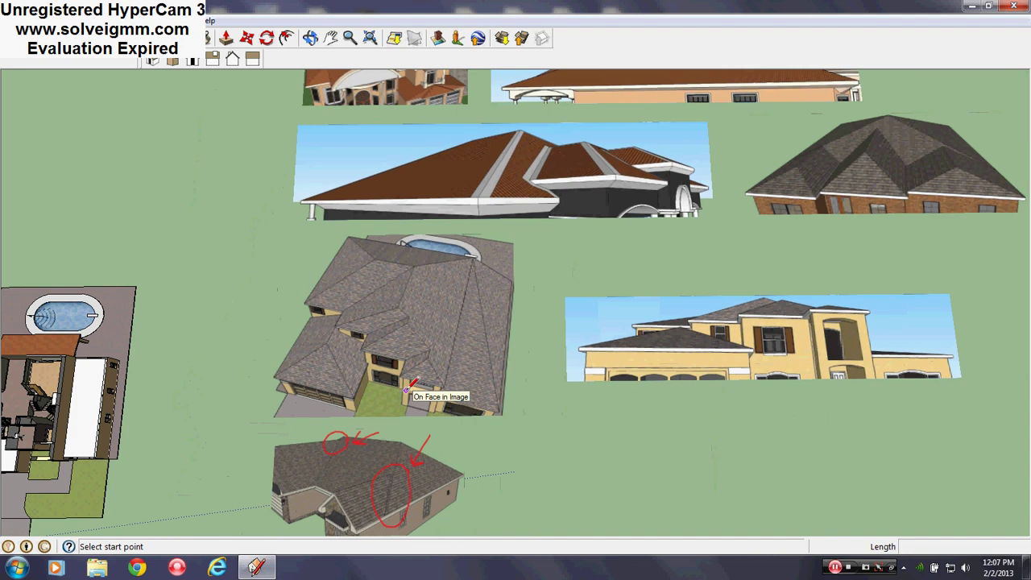
pyautogui.scroll(3, 413, 399)
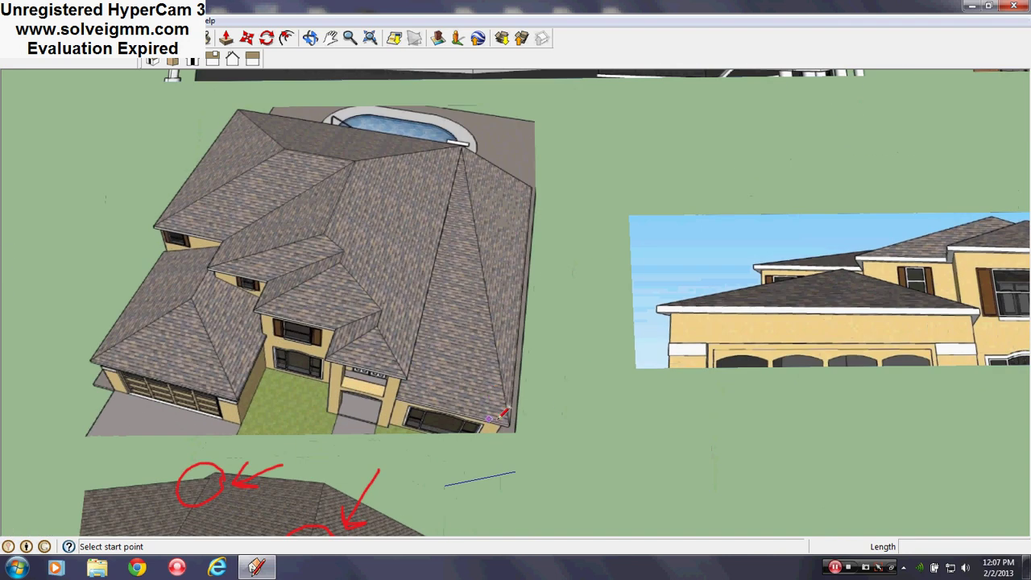
pyautogui.scroll(-2, 503, 415)
pyautogui.scroll(3, 496, 417)
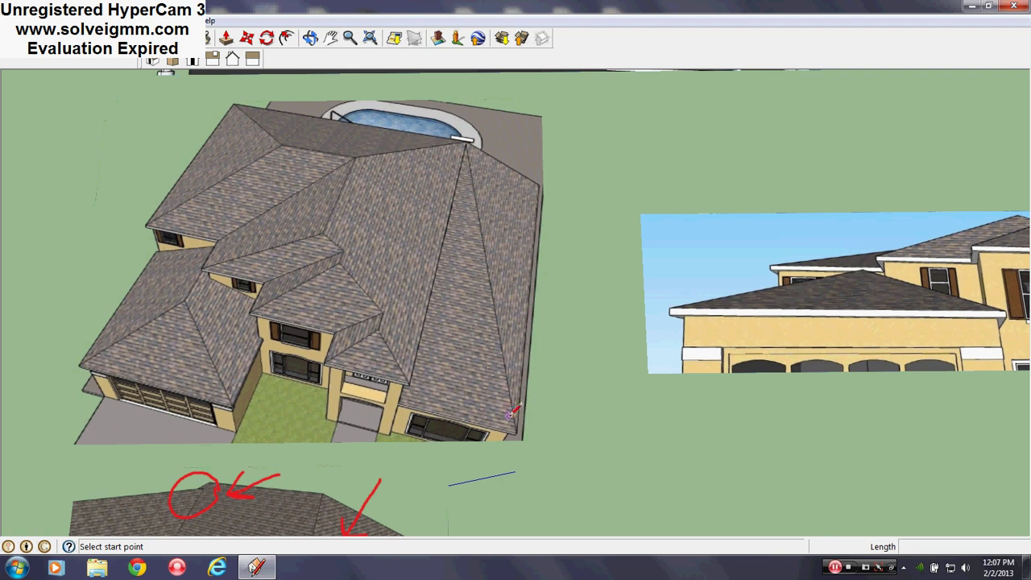
pyautogui.scroll(-5, 251, 342)
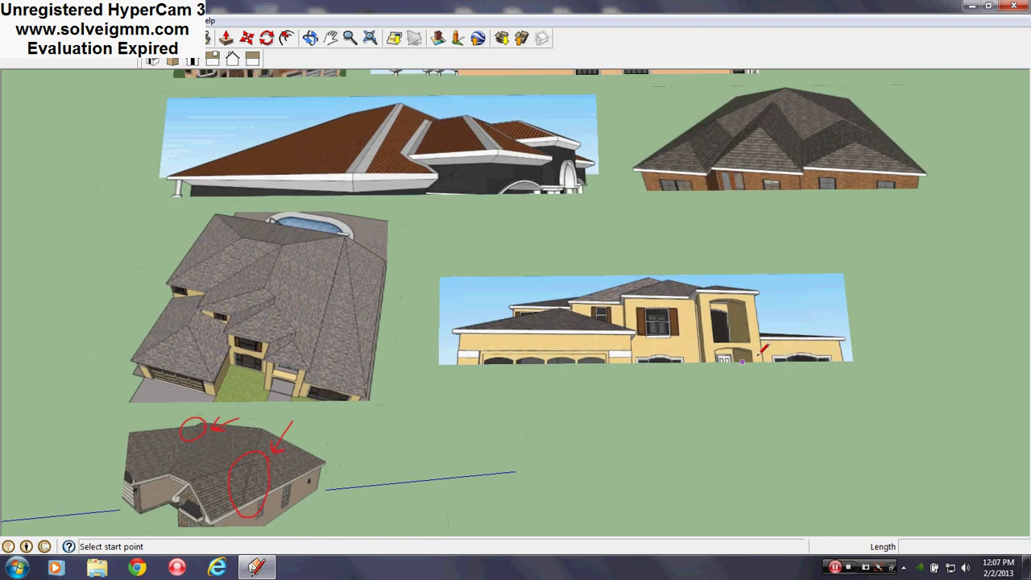
# Examine the roof levels in the yellow two-story house's front view image and compare them with its aerial image.
pyautogui.scroll(6, 757, 347)
pyautogui.scroll(1, 818, 318)
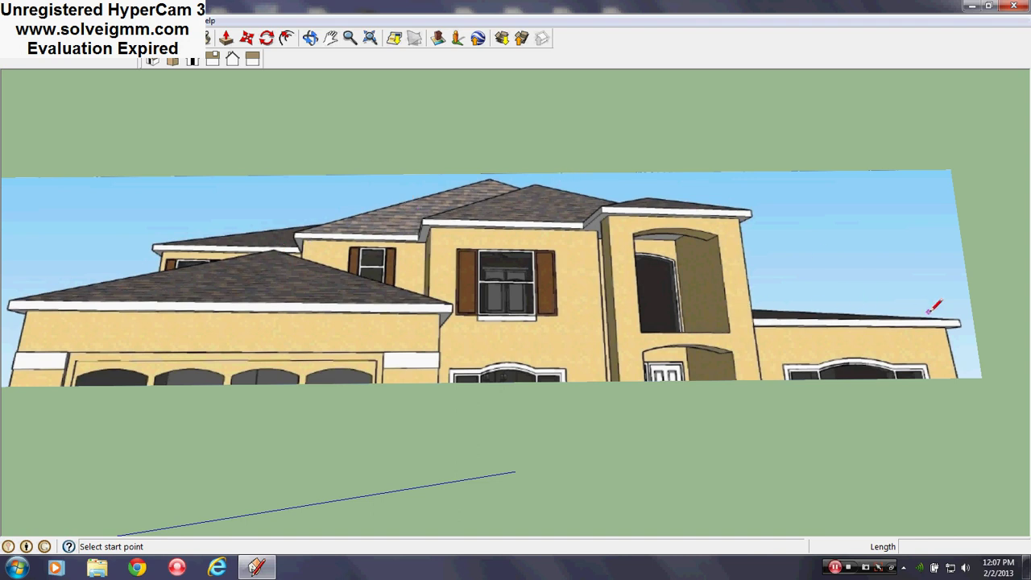
pyautogui.scroll(-3, 970, 271)
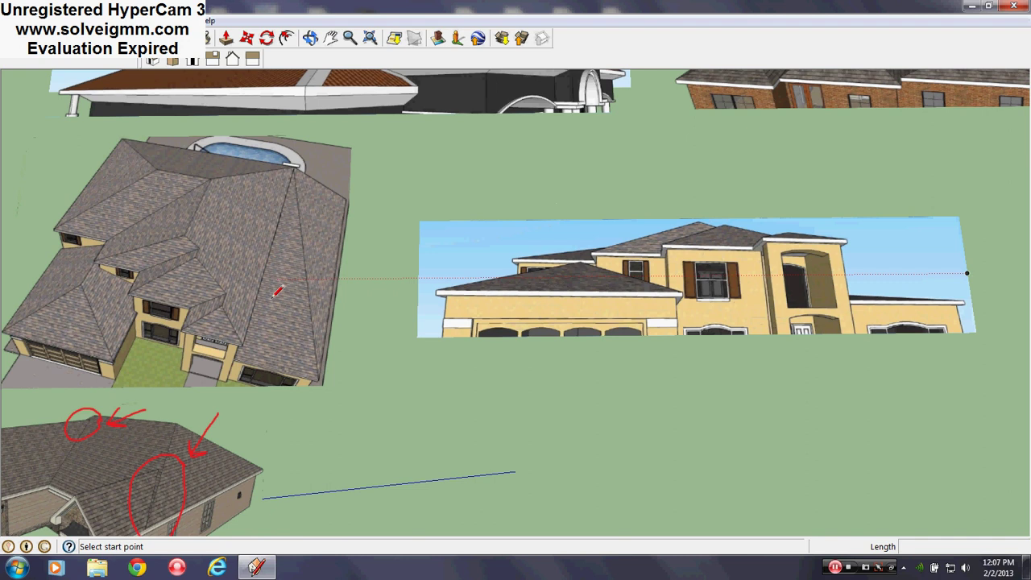
pyautogui.scroll(2, 81, 226)
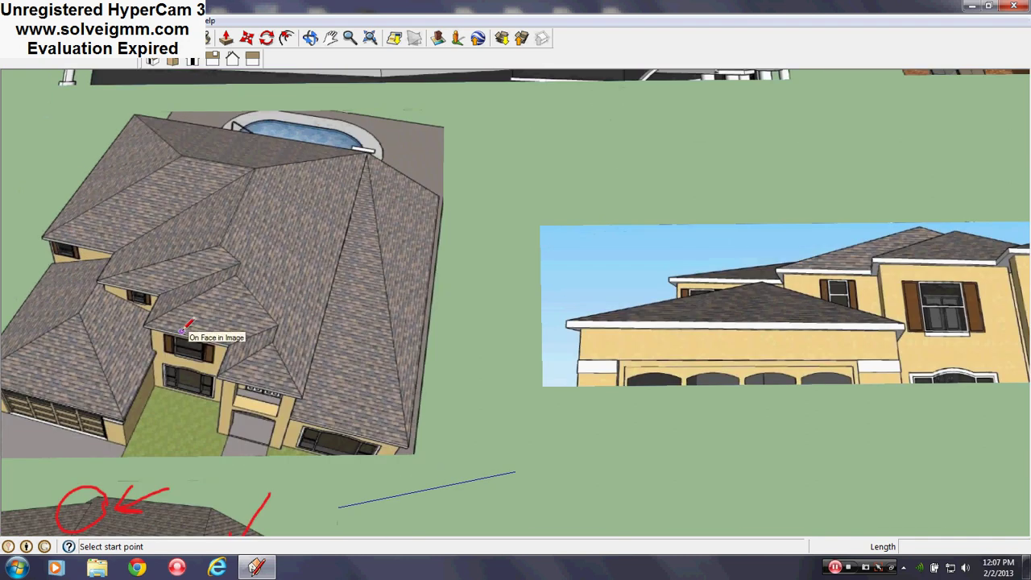
pyautogui.scroll(-2, 182, 322)
pyautogui.scroll(8, 631, 320)
pyautogui.scroll(-1, 622, 320)
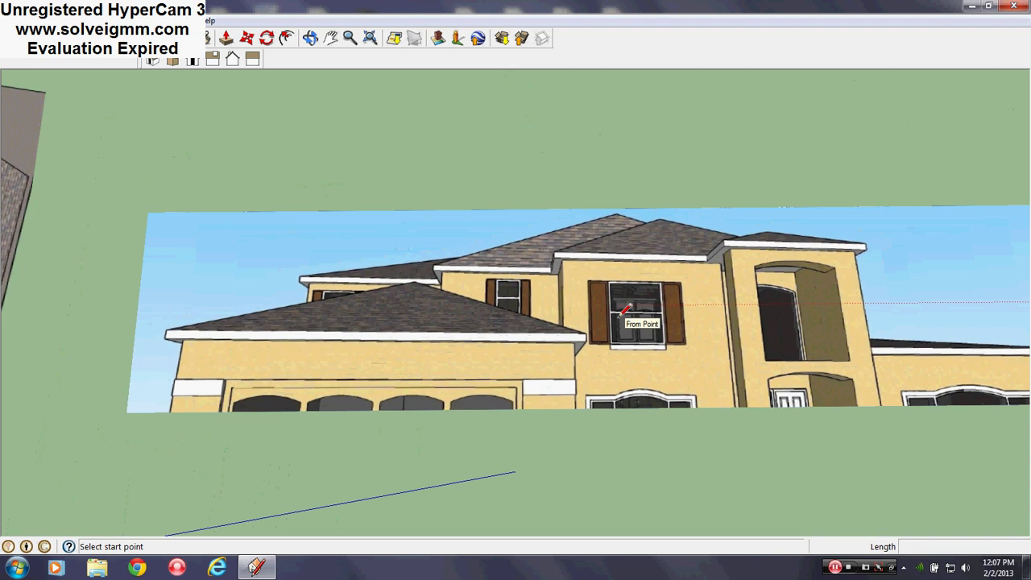
pyautogui.scroll(1, 645, 320)
pyautogui.keyDown('shift'); pyautogui.moveTo(806, 308); pyautogui.dragTo(657, 313, button='middle'); pyautogui.keyUp('shift')
pyautogui.scroll(-1, 664, 316)
pyautogui.keyDown('shift'); pyautogui.moveTo(522, 345); pyautogui.dragTo(597, 336, button='middle'); pyautogui.keyUp('shift')
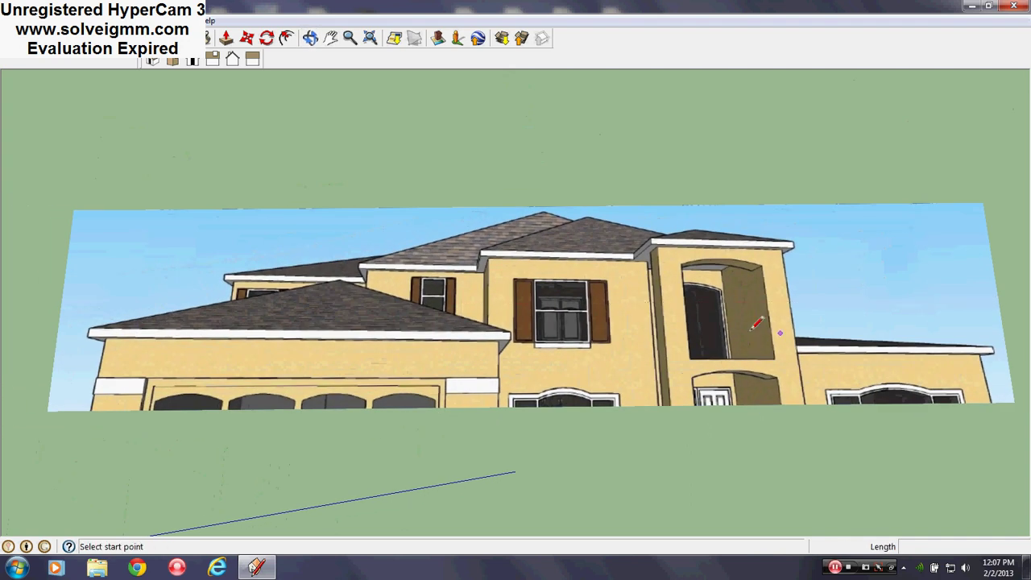
# Examine the garage and front roof sections in the aerial image of the yellow two-story house against its front view image.
pyautogui.scroll(-2, 494, 363)
pyautogui.keyDown('shift'); pyautogui.moveTo(409, 363); pyautogui.dragTo(805, 335, button='middle'); pyautogui.keyUp('shift')
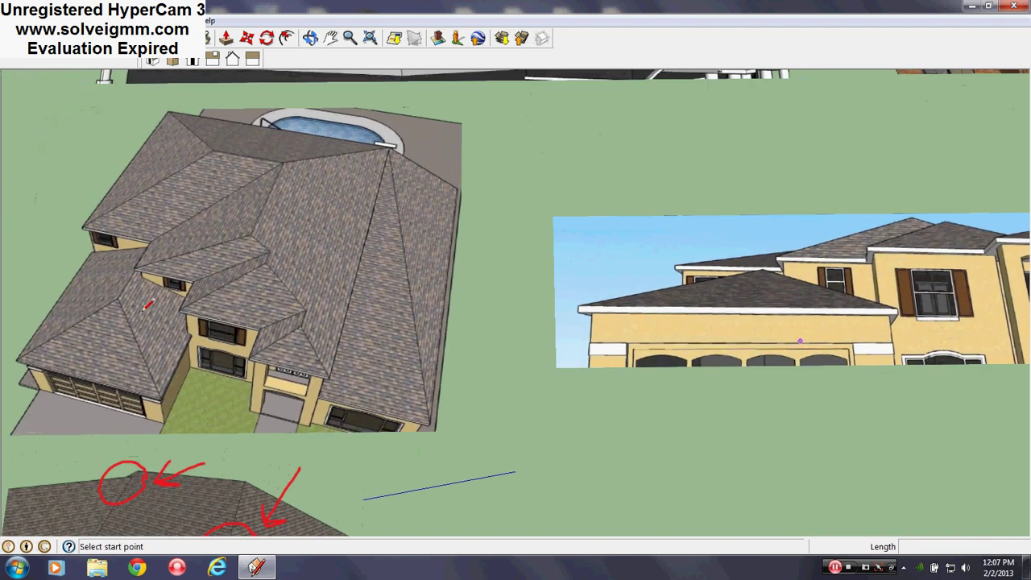
pyautogui.keyDown('shift'); pyautogui.moveTo(131, 321); pyautogui.dragTo(331, 387, button='middle'); pyautogui.keyUp('shift')
pyautogui.scroll(1, 258, 385)
pyautogui.scroll(1, 350, 373)
pyautogui.scroll(-2, 334, 382)
# Examine the two circled ridge and valley junctions in the red-marked shingled roof image.
pyautogui.moveTo(340, 335)
pyautogui.keyDown('shift'); pyautogui.mouseDown(button='middle')
pyautogui.moveTo(379, 172)
pyautogui.moveTo(433, 264)
pyautogui.mouseUp(button='middle'); pyautogui.keyUp('shift')
pyautogui.scroll(6, 381, 420)
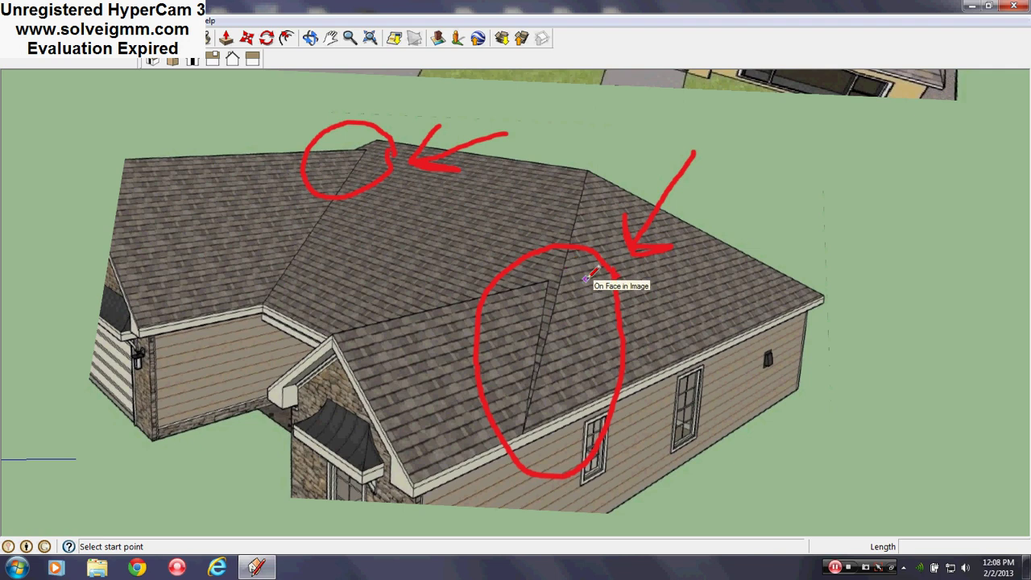
pyautogui.scroll(-2, 427, 390)
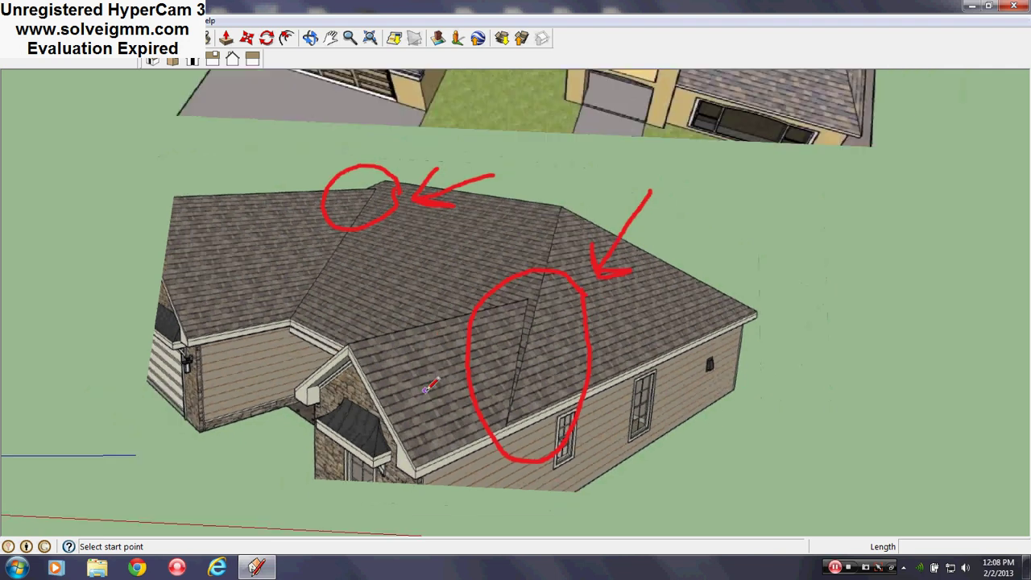
pyautogui.scroll(-4, 427, 389)
# Re-examine the roof levels in the yellow house's front view image and review the whole set of roof reference images.
pyautogui.scroll(6, 717, 208)
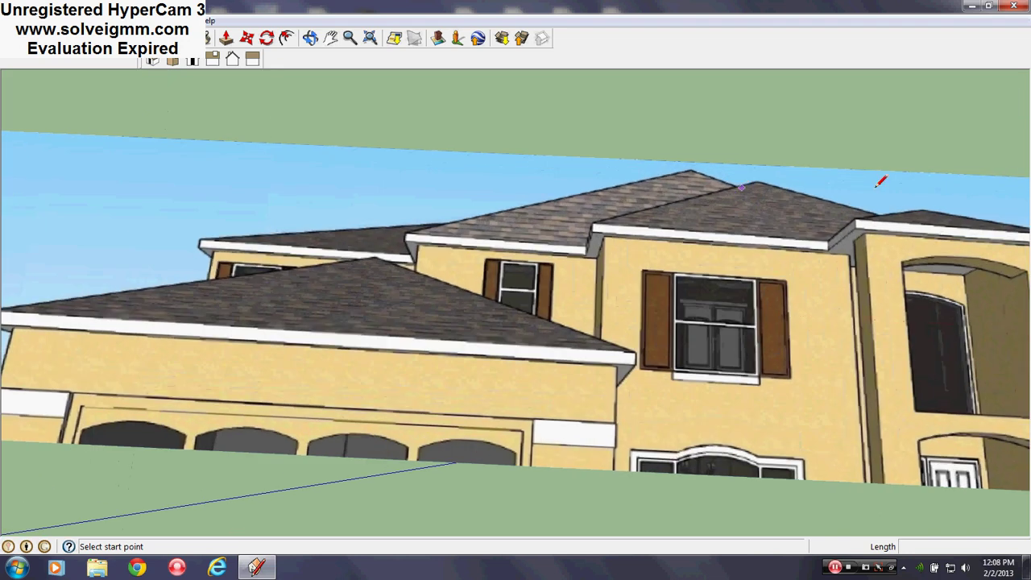
pyautogui.scroll(-5, 621, 244)
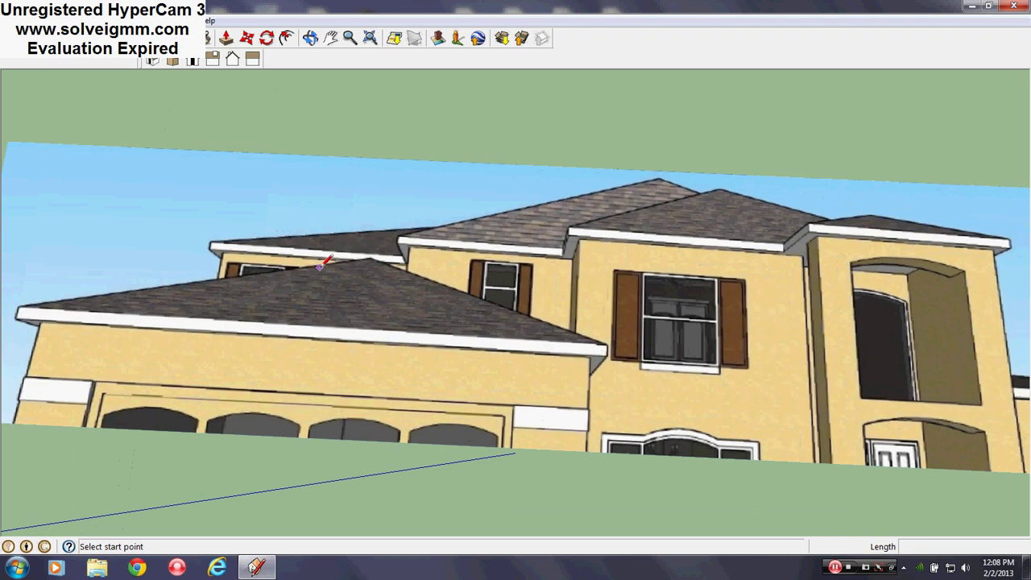
pyautogui.scroll(-3, 716, 301)
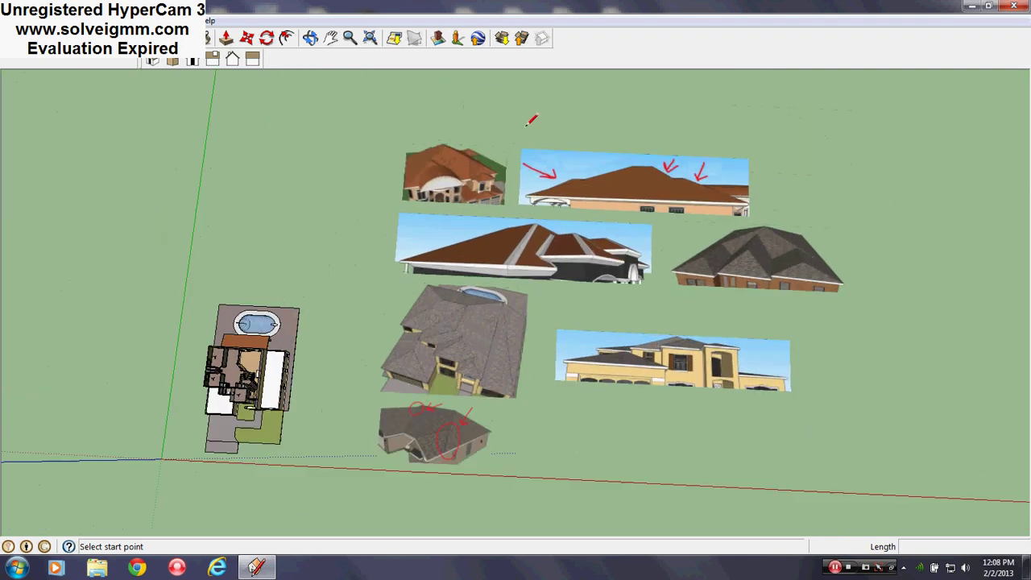
pyautogui.scroll(2, 534, 115)
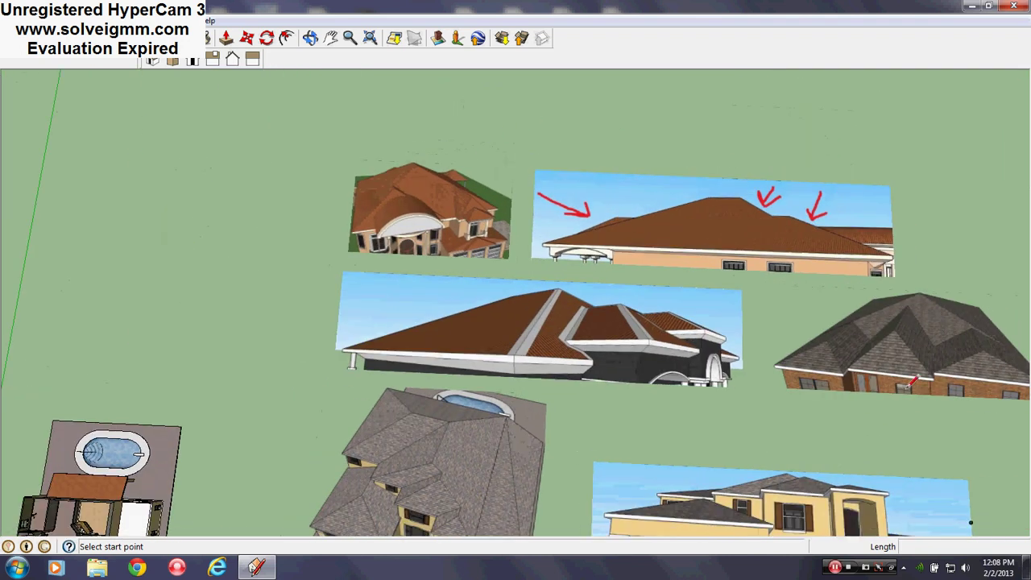
pyautogui.scroll(-4, 546, 310)
# Examine the open upper walls, garage and side wing of the roofless two-story house model from the front.
pyautogui.scroll(8, 260, 481)
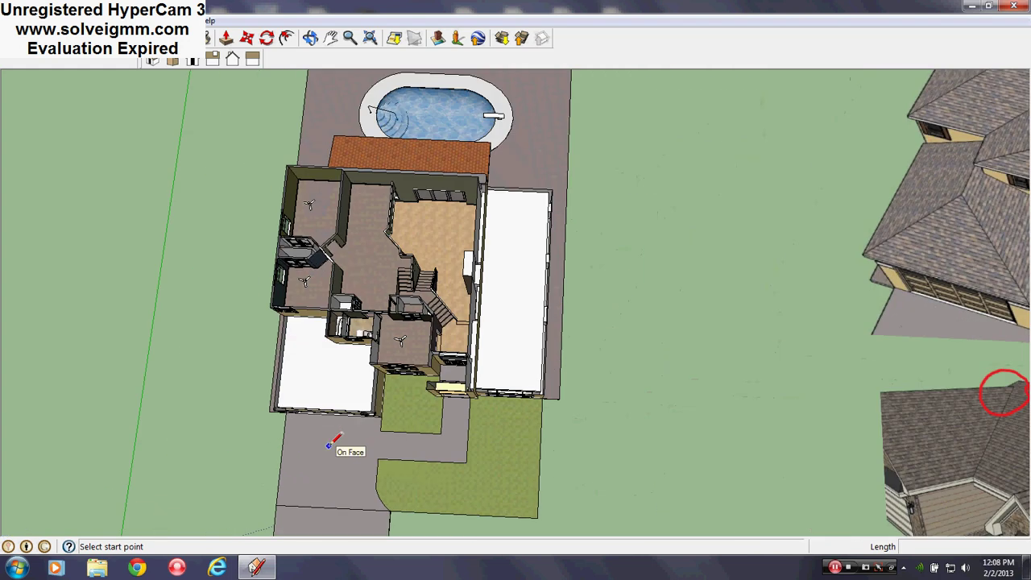
pyautogui.moveTo(333, 443)
pyautogui.mouseDown(button='middle')
pyautogui.moveTo(238, 90)
pyautogui.moveTo(387, 318)
pyautogui.moveTo(460, 311)
pyautogui.moveTo(433, 368)
pyautogui.moveTo(528, 286)
pyautogui.moveTo(271, 329)
pyautogui.moveTo(343, 275)
pyautogui.mouseUp(button='middle')
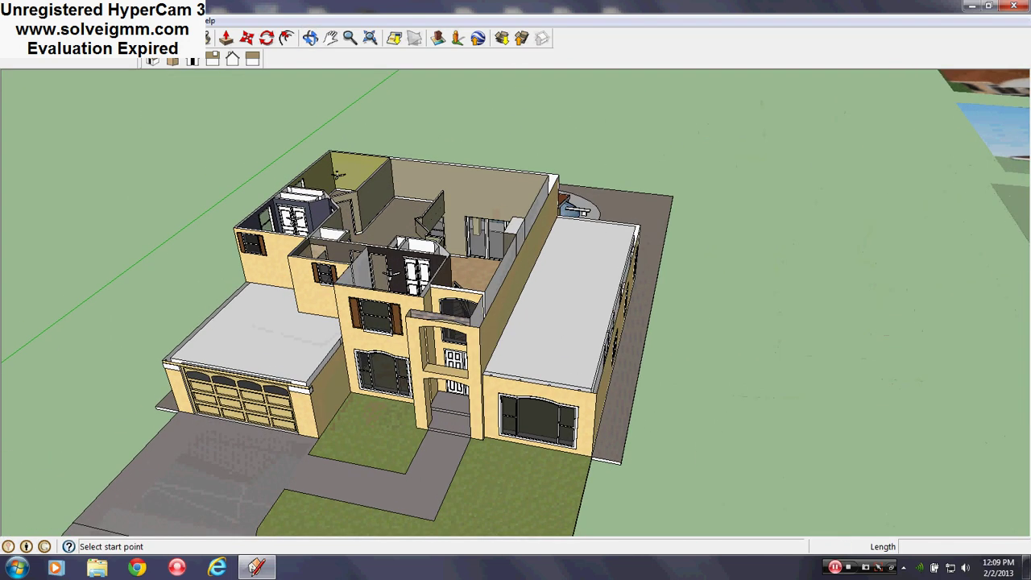
pyautogui.moveTo(215, 315)
pyautogui.mouseDown(button='middle')
pyautogui.moveTo(421, 295)
pyautogui.moveTo(541, 299)
pyautogui.moveTo(446, 266)
pyautogui.mouseUp(button='middle')
pyautogui.moveTo(227, 301); pyautogui.dragTo(250, 293, button='middle')
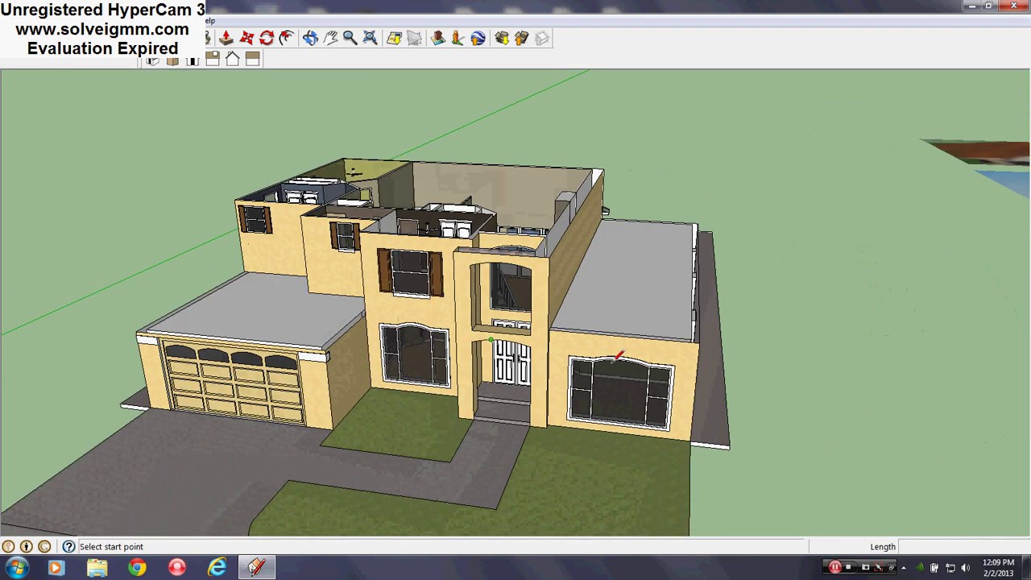
pyautogui.scroll(3, 178, 306)
pyautogui.moveTo(376, 329)
pyautogui.mouseDown(button='middle')
pyautogui.moveTo(571, 282)
pyautogui.moveTo(567, 294)
pyautogui.moveTo(621, 323)
pyautogui.moveTo(536, 336)
pyautogui.moveTo(376, 317)
pyautogui.mouseUp(button='middle')
pyautogui.scroll(-3, 456, 287)
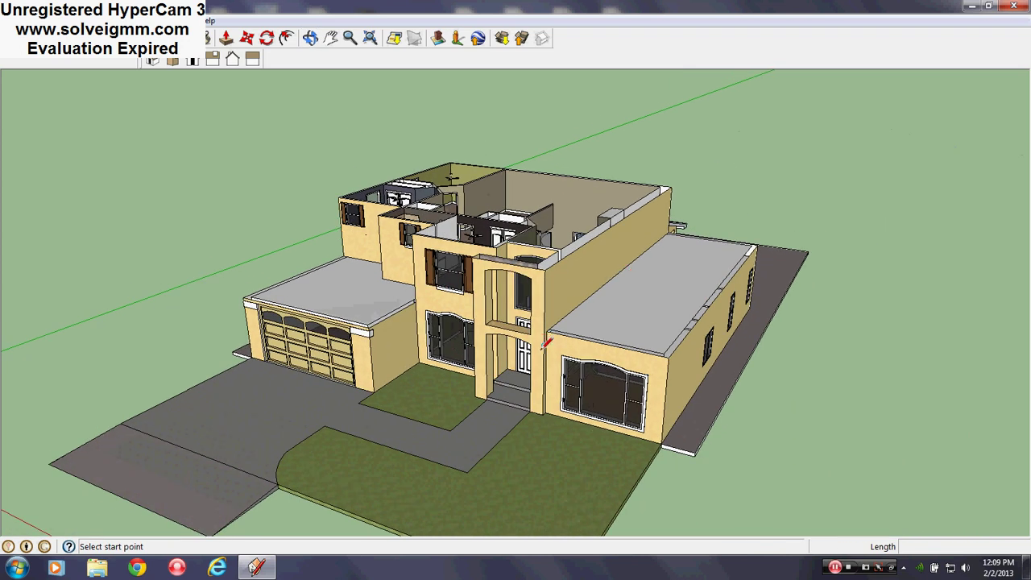
pyautogui.scroll(2, 676, 337)
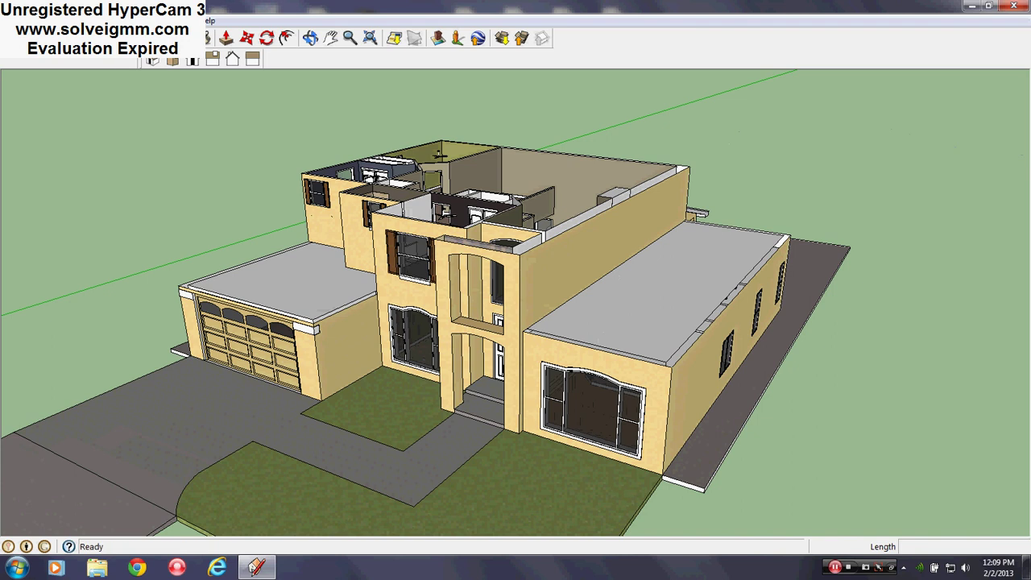
# Turn on the display of Profiles in the model's edge style.
pyautogui.click(60, 20)
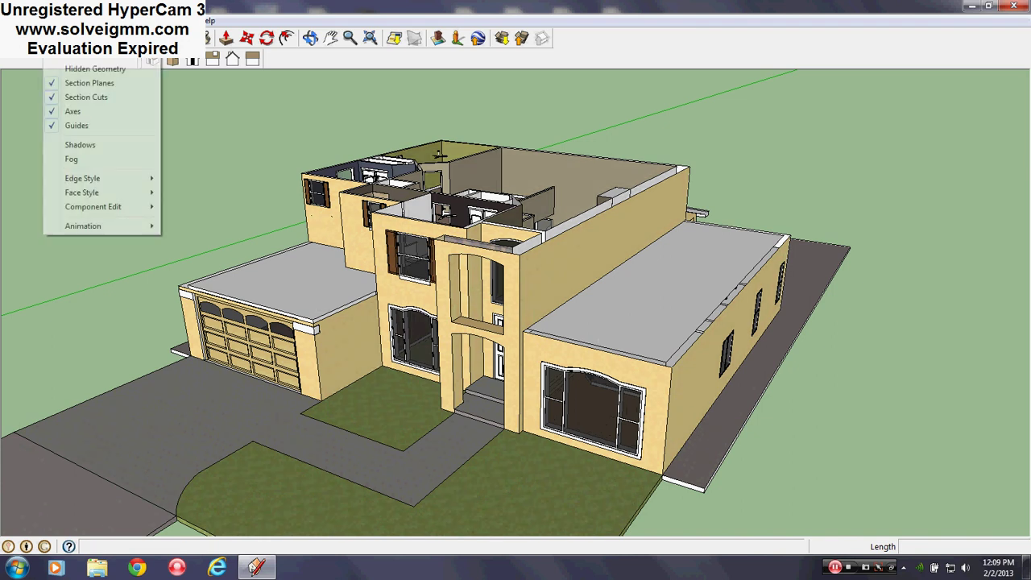
pyautogui.moveTo(121, 178)
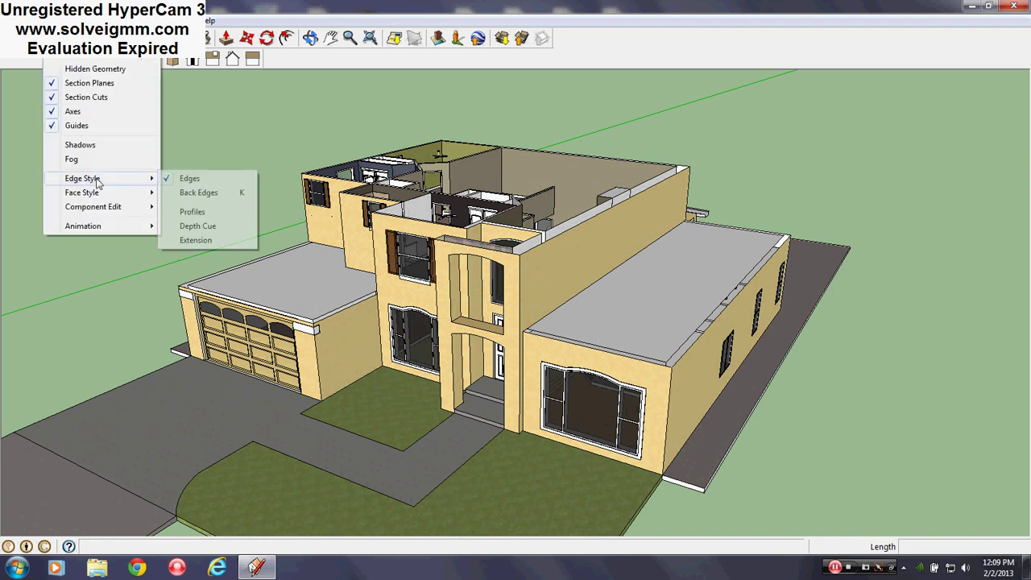
pyautogui.click(200, 213)
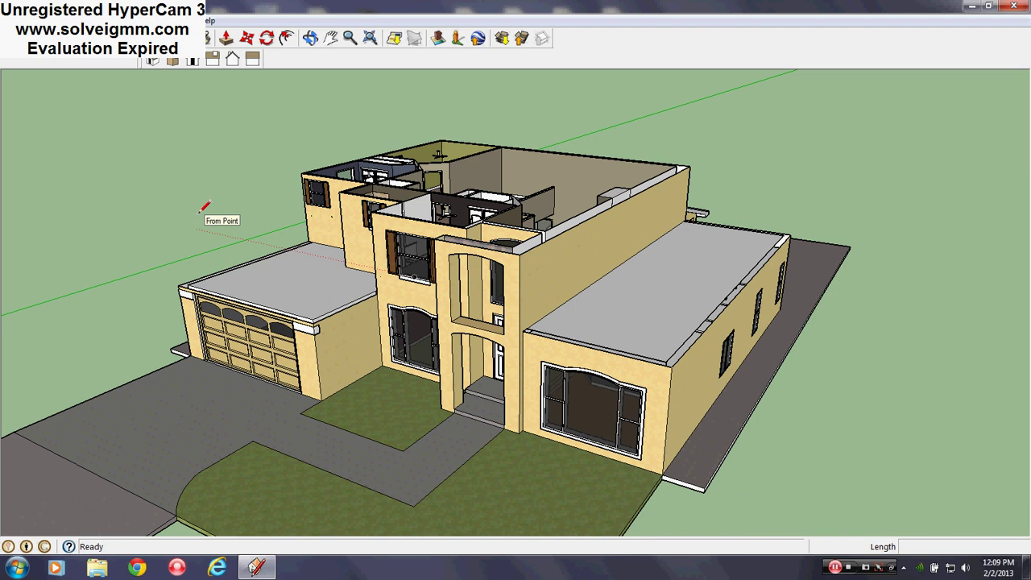
pyautogui.moveTo(291, 273); pyautogui.dragTo(445, 316, button='middle')
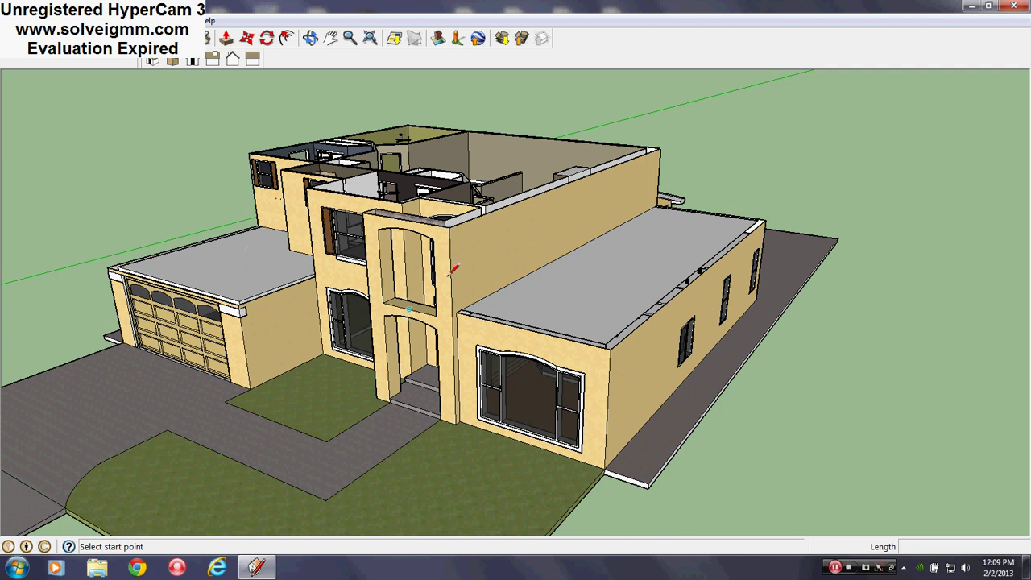
# Inspect the house model's upper wall tops, garage and side wing from several angles with profile edges displayed.
pyautogui.scroll(-3, 455, 277)
pyautogui.scroll(3, 429, 137)
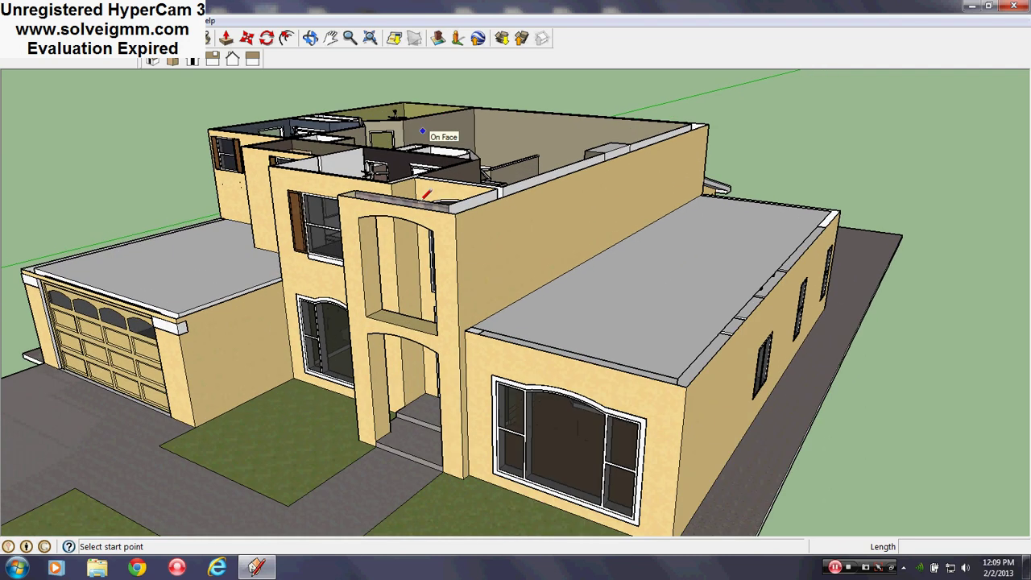
pyautogui.scroll(-2, 426, 274)
pyautogui.moveTo(426, 271); pyautogui.dragTo(410, 269, button='middle')
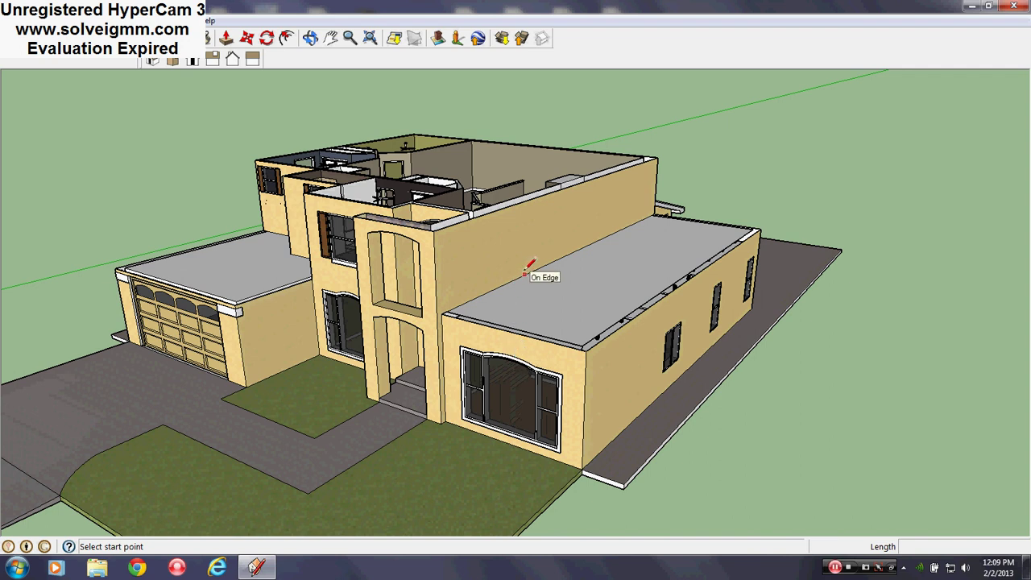
pyautogui.scroll(-2, 528, 270)
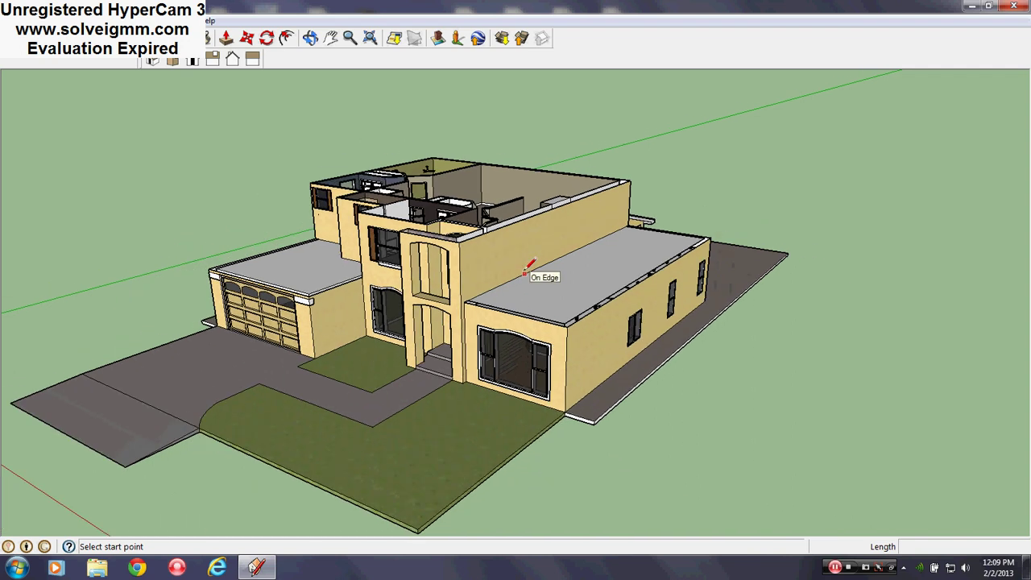
pyautogui.moveTo(539, 272); pyautogui.dragTo(542, 368, button='middle')
pyautogui.scroll(1, 538, 371)
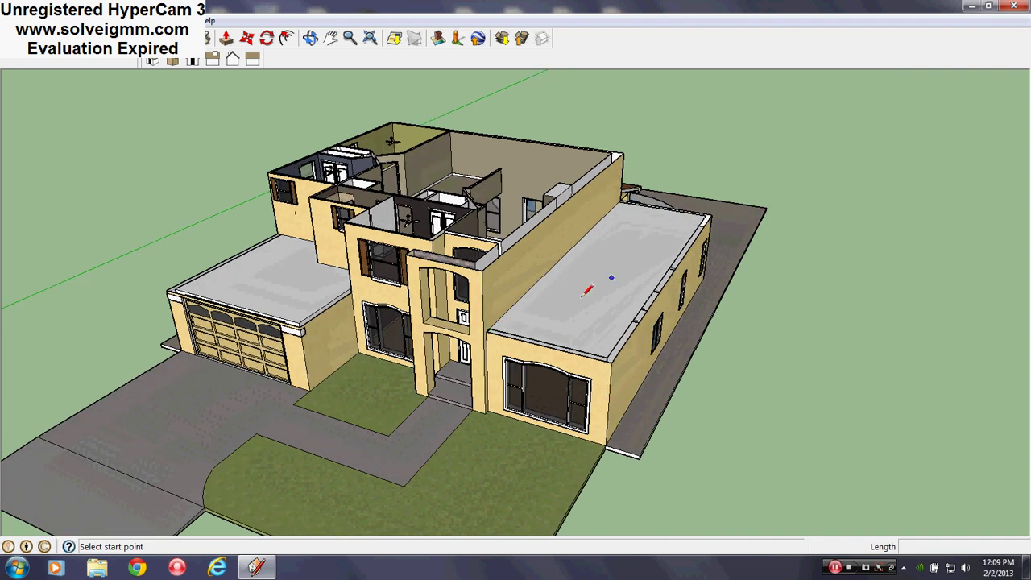
pyautogui.moveTo(193, 362)
pyautogui.mouseDown(button='middle')
pyautogui.moveTo(548, 395)
pyautogui.moveTo(201, 423)
pyautogui.mouseUp(button='middle')
pyautogui.scroll(-3, 516, 263)
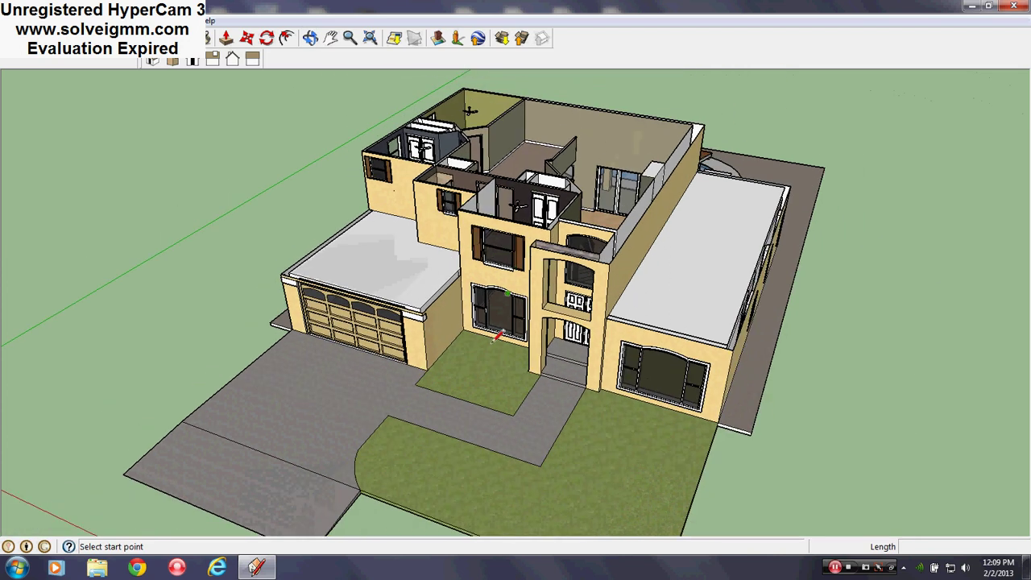
pyautogui.moveTo(478, 337); pyautogui.dragTo(456, 321, button='middle')
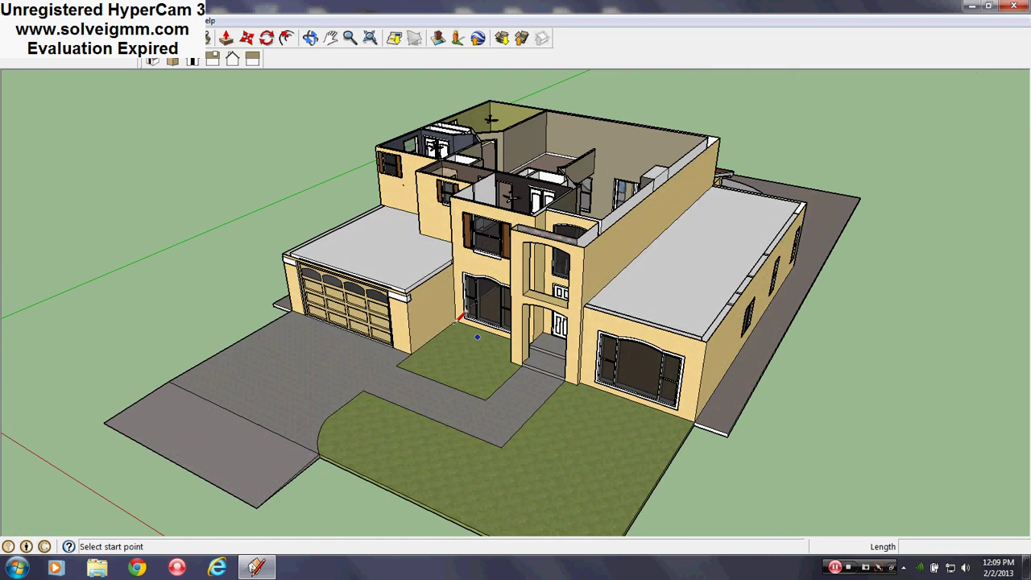
pyautogui.scroll(-3, 394, 262)
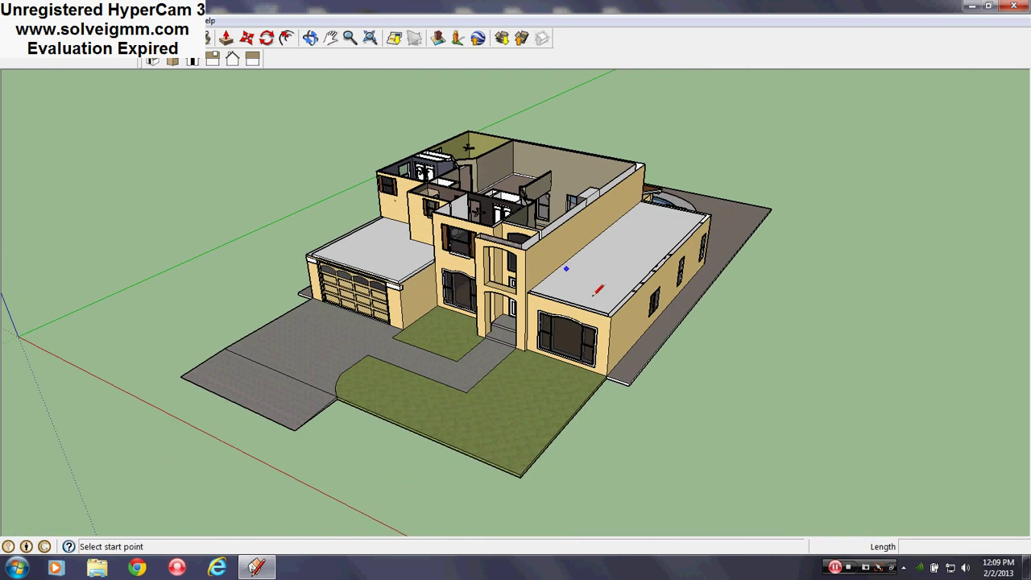
pyautogui.scroll(1, 594, 295)
pyautogui.moveTo(594, 295); pyautogui.dragTo(613, 289, button='middle')
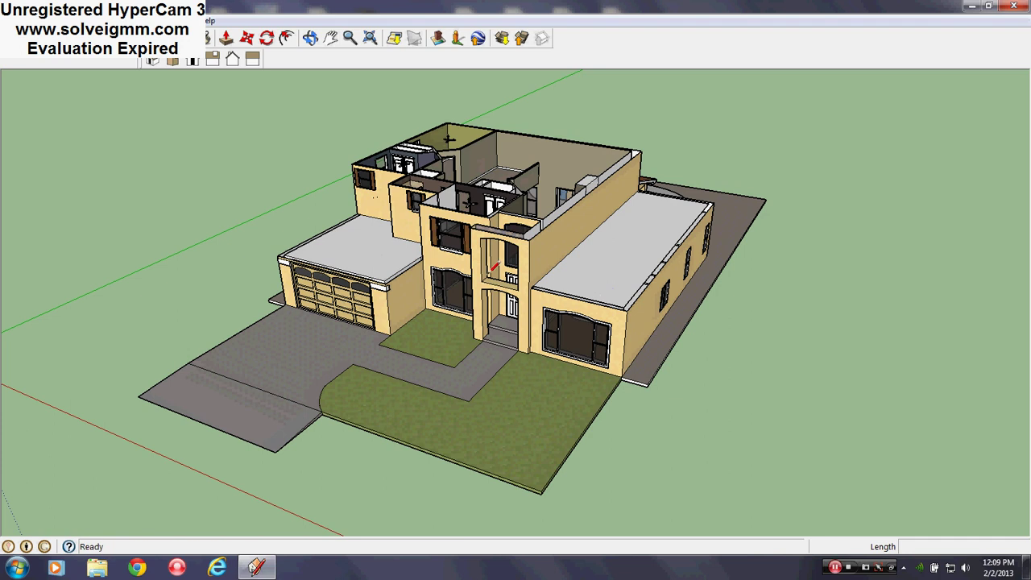
# Add a layer named Roof and make it the active layer.
pyautogui.click(176, 20)
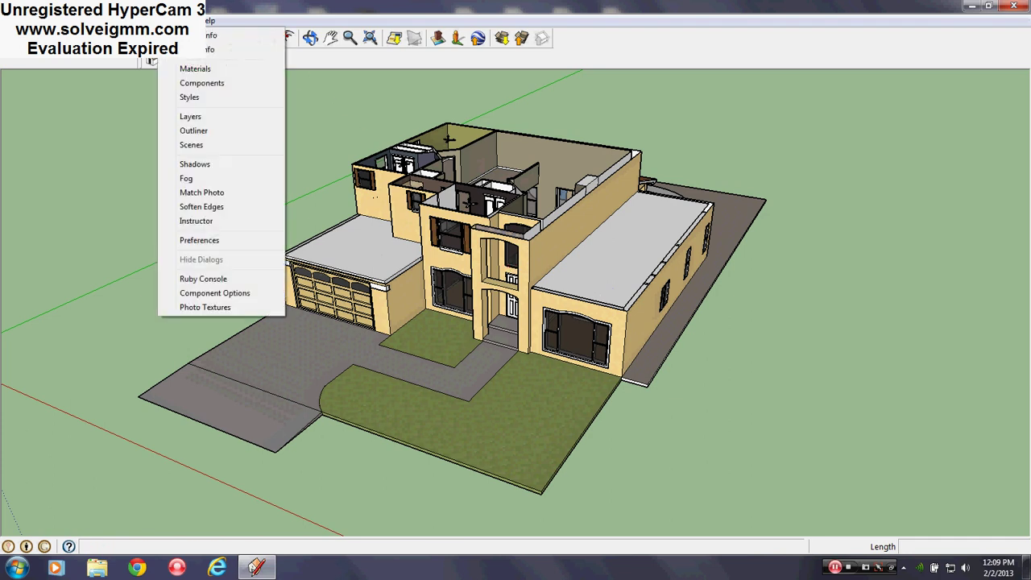
pyautogui.click(212, 116)
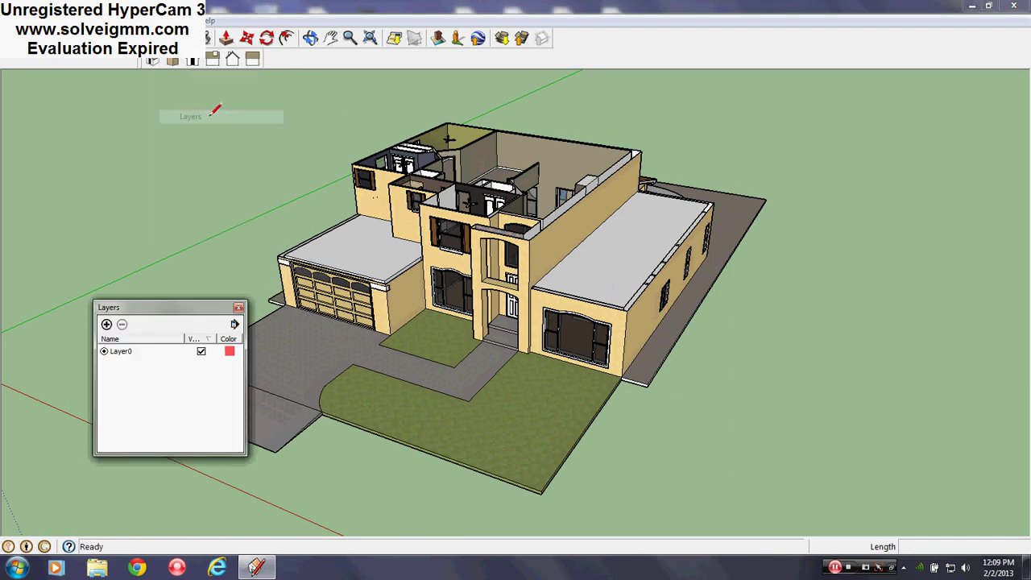
pyautogui.click(107, 325)
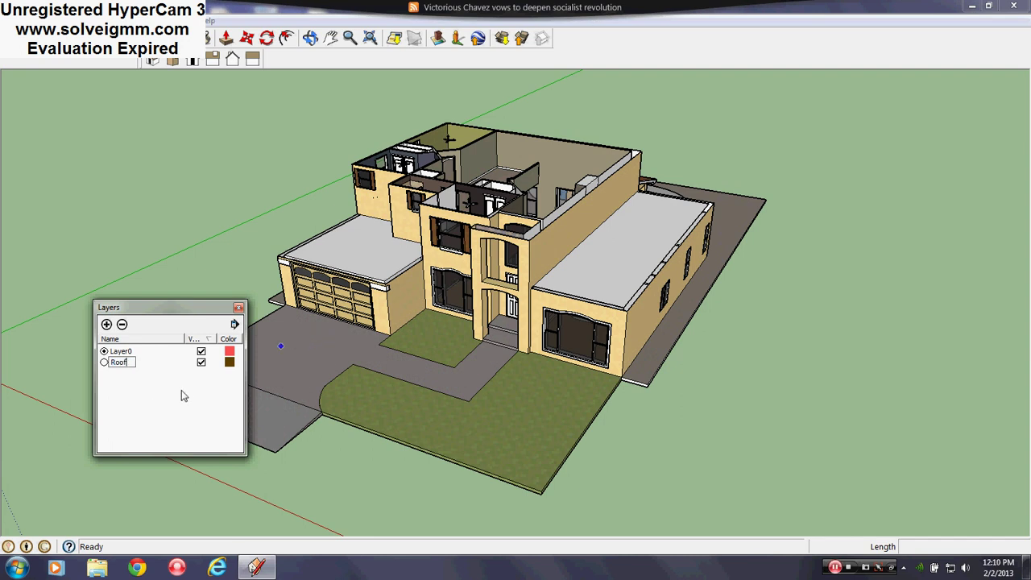
pyautogui.press('Return')
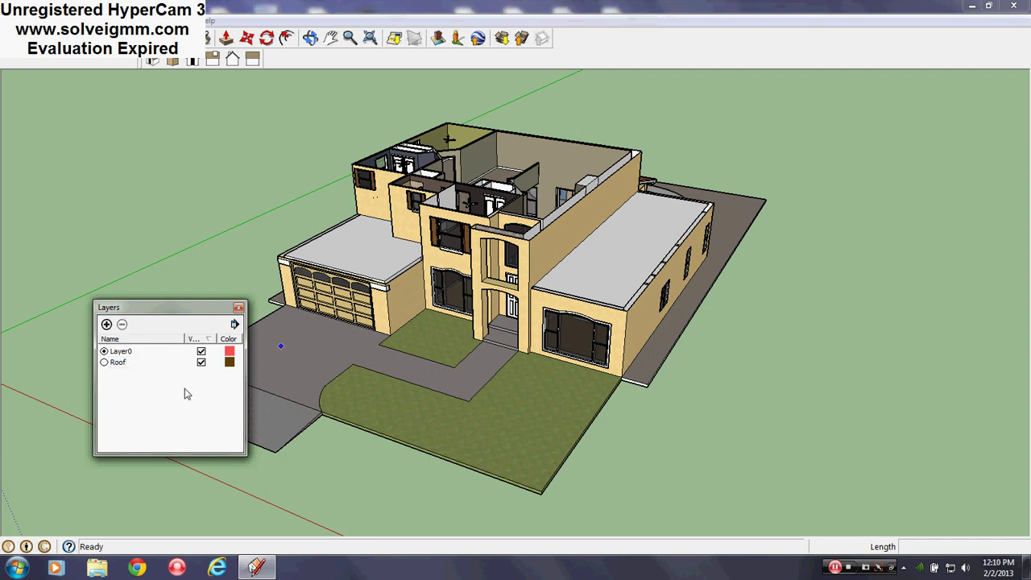
pyautogui.click(105, 363)
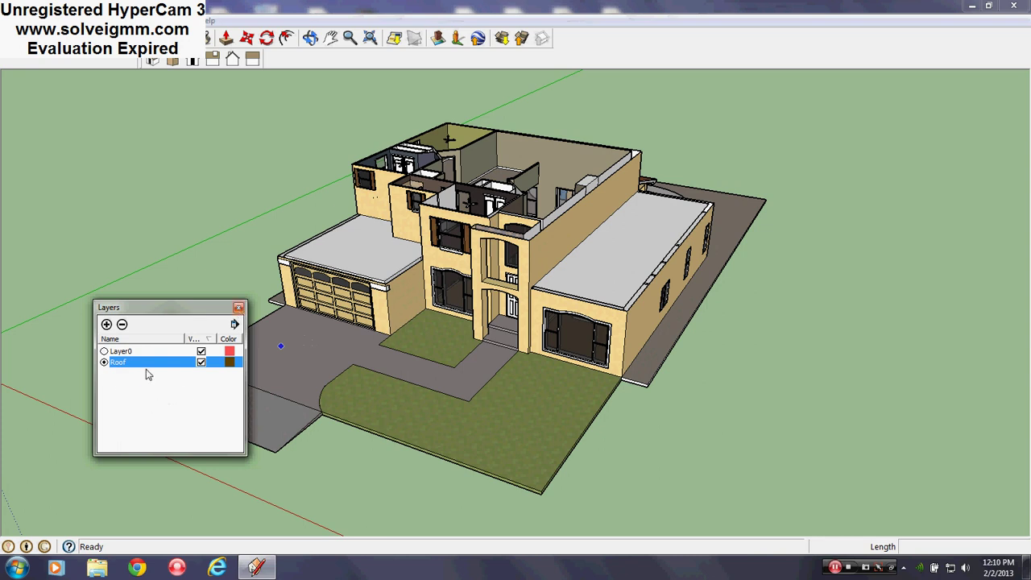
pyautogui.click(238, 308)
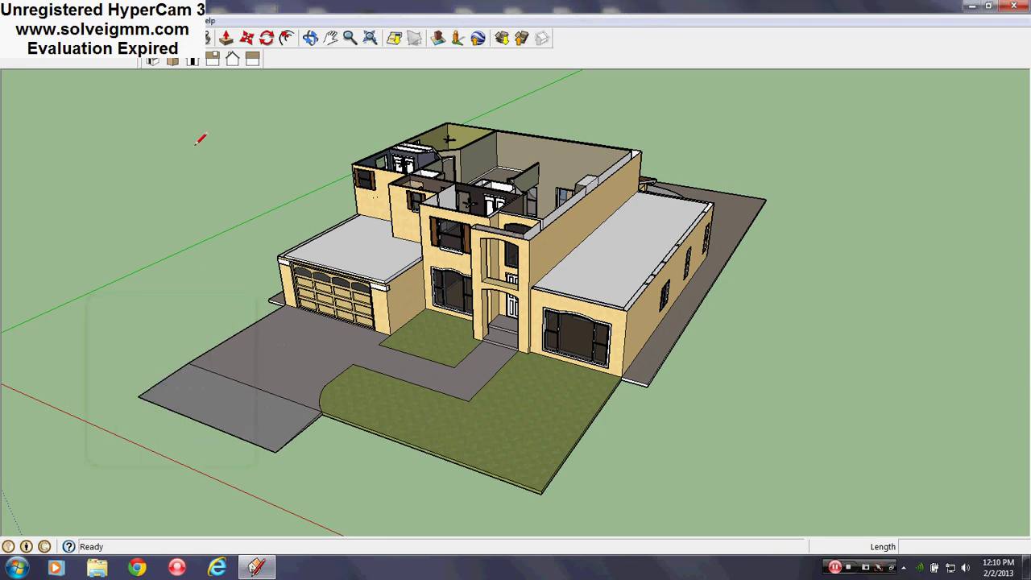
# Draw a rectangle about 9' 7" by 11' on the ground beside the front lawn, near the house's side wing.
pyautogui.click(76, 38)
pyautogui.scroll(-2, 406, 368)
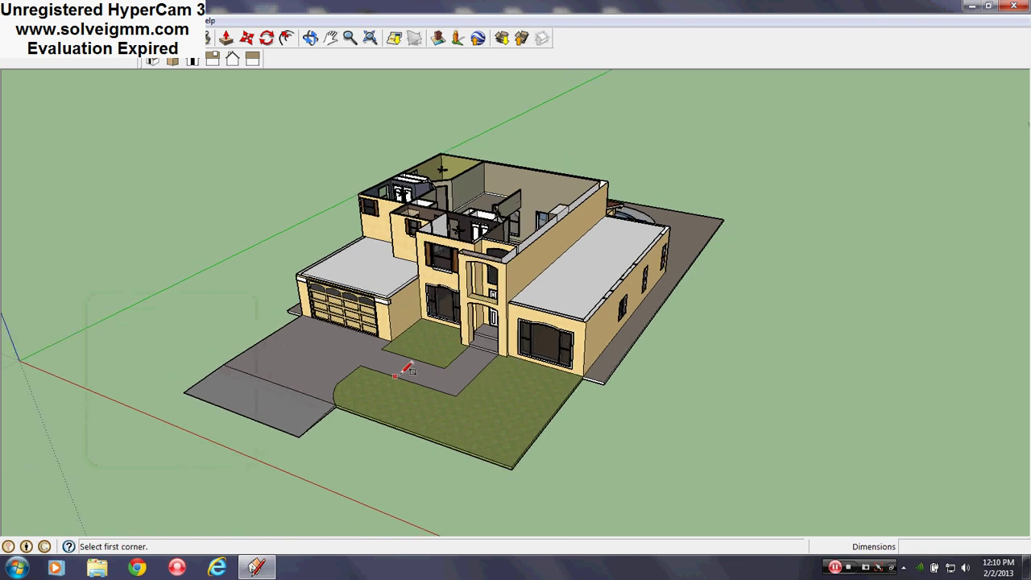
pyautogui.scroll(3, 604, 396)
pyautogui.scroll(2, 606, 395)
pyautogui.click(583, 474)
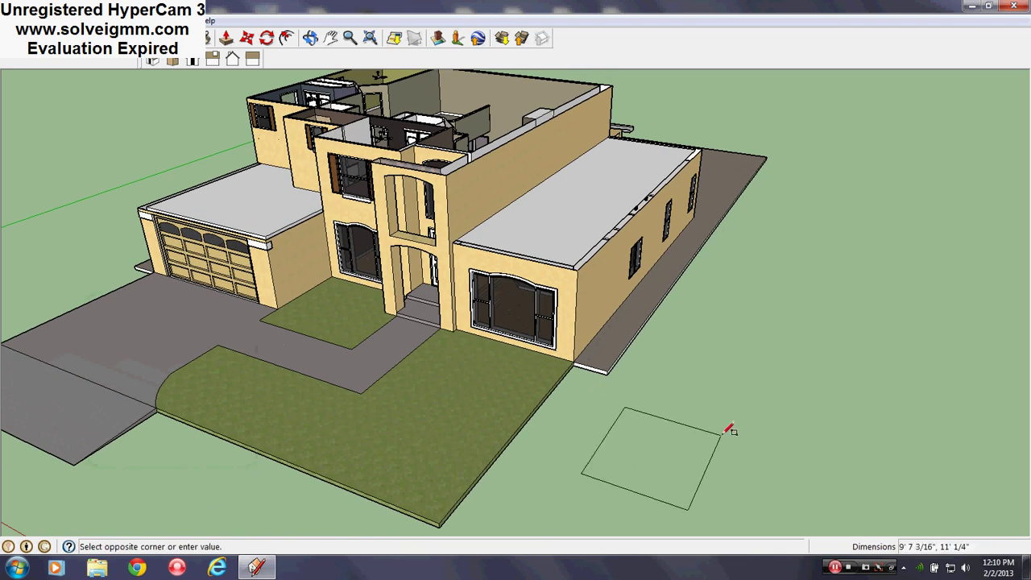
pyautogui.click(699, 425)
pyautogui.scroll(-2, 516, 402)
pyautogui.scroll(2, 553, 424)
pyautogui.moveTo(648, 448); pyautogui.dragTo(684, 456, button='middle')
# Select the ground rectangle's face with all its connected edges and make them a group.
pyautogui.rightClick(684, 428)
pyautogui.moveTo(739, 281)
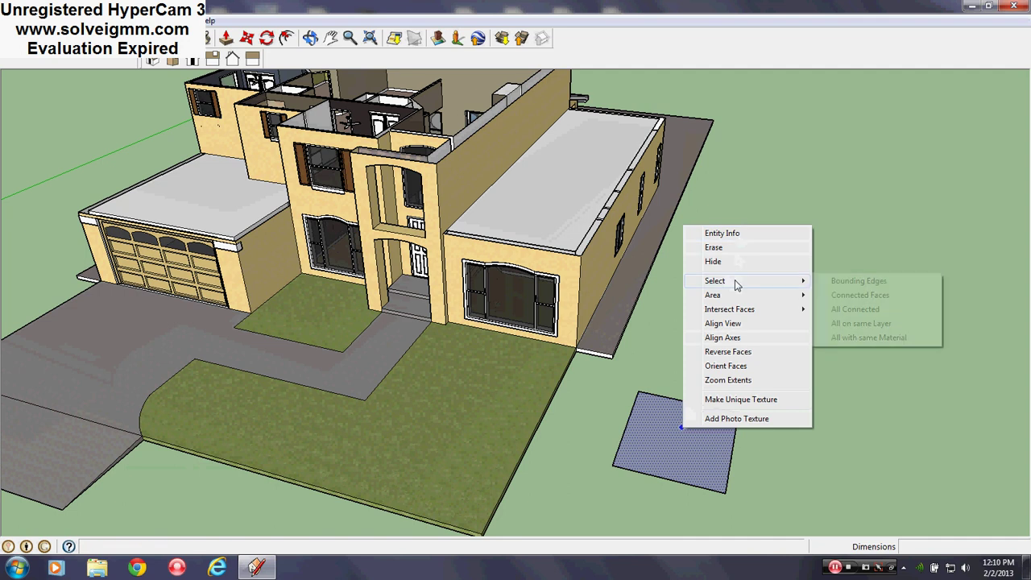
pyautogui.click(878, 314)
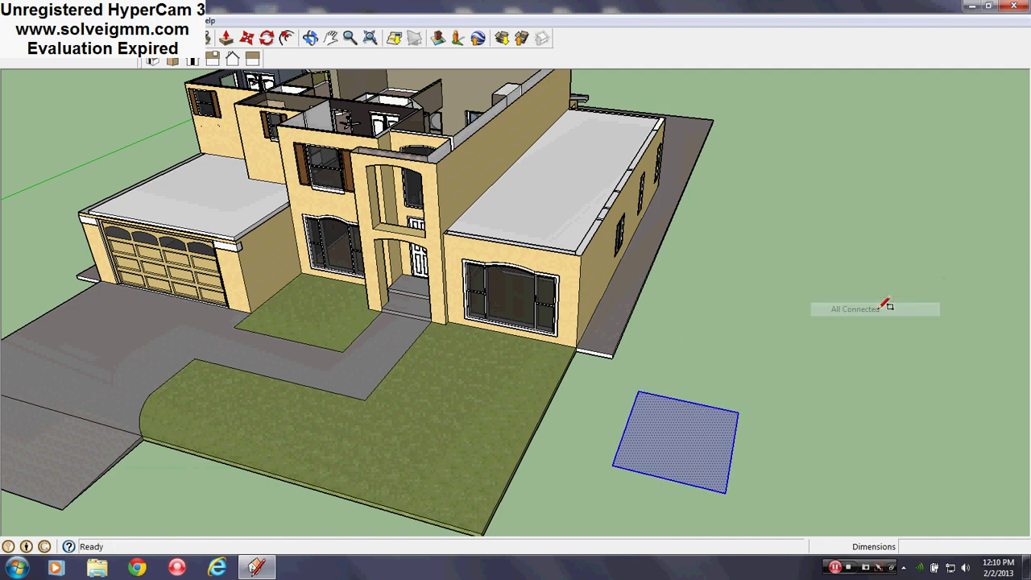
pyautogui.rightClick(673, 425)
pyautogui.click(715, 342)
pyautogui.press('r')
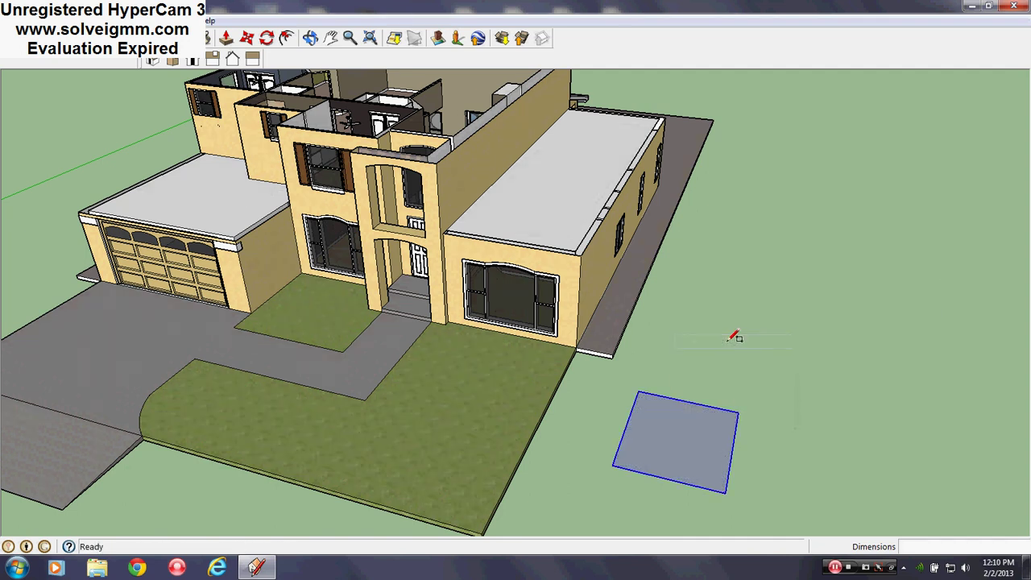
# Move the rectangle group from the ground up onto the house's upper wall tops, by the front entry tower.
pyautogui.click(247, 38)
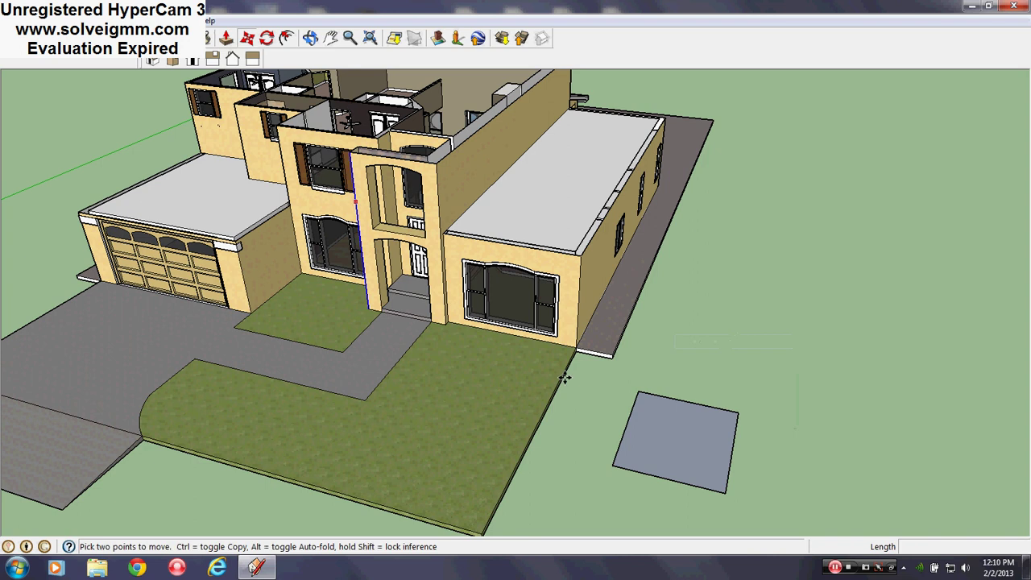
pyautogui.scroll(-3, 561, 419)
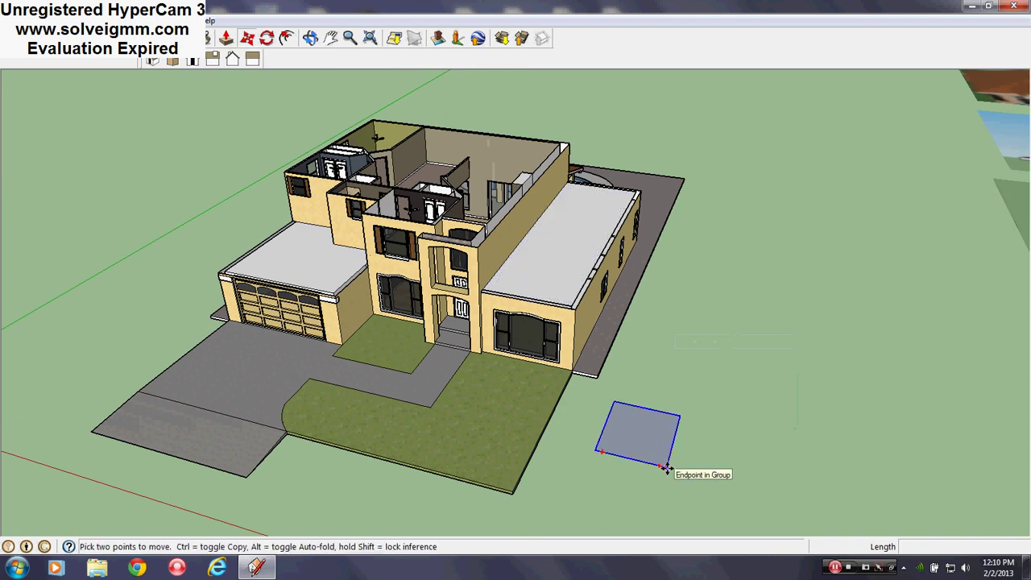
pyautogui.click(667, 468)
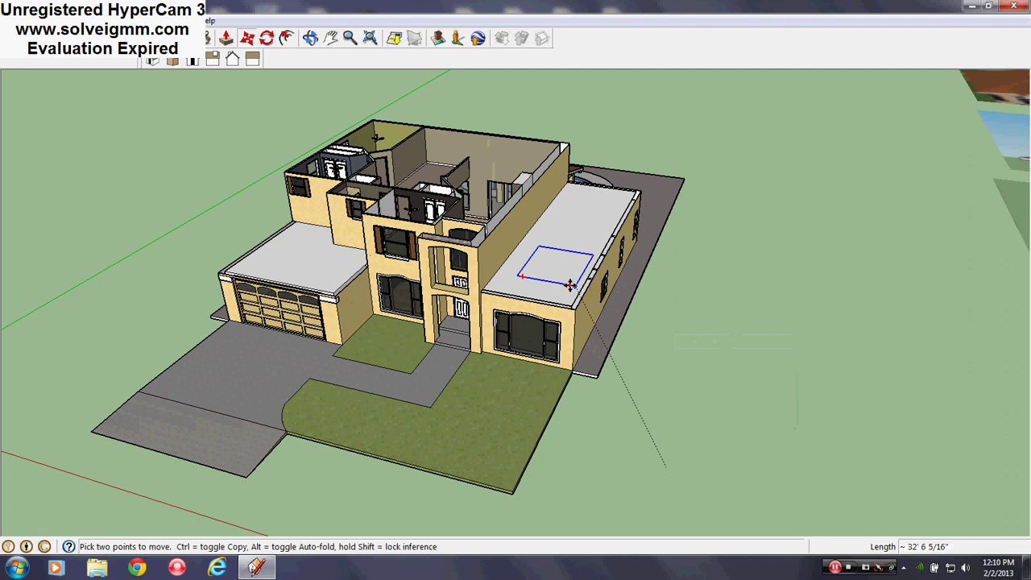
pyautogui.scroll(1, 569, 285)
pyautogui.scroll(1, 569, 285)
pyautogui.scroll(-2, 569, 285)
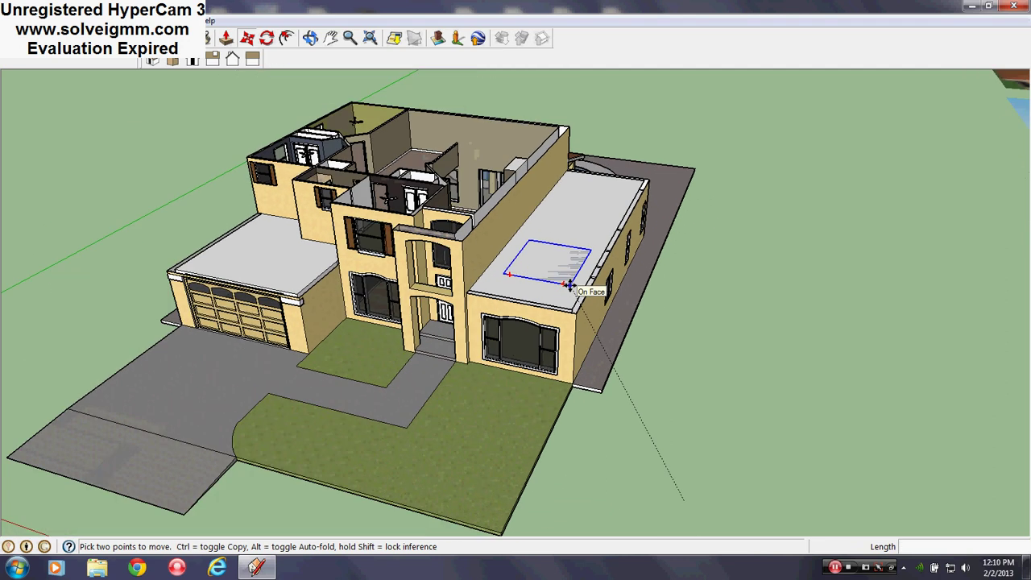
pyautogui.scroll(3, 368, 189)
pyautogui.moveTo(379, 188); pyautogui.dragTo(290, 242, button='middle')
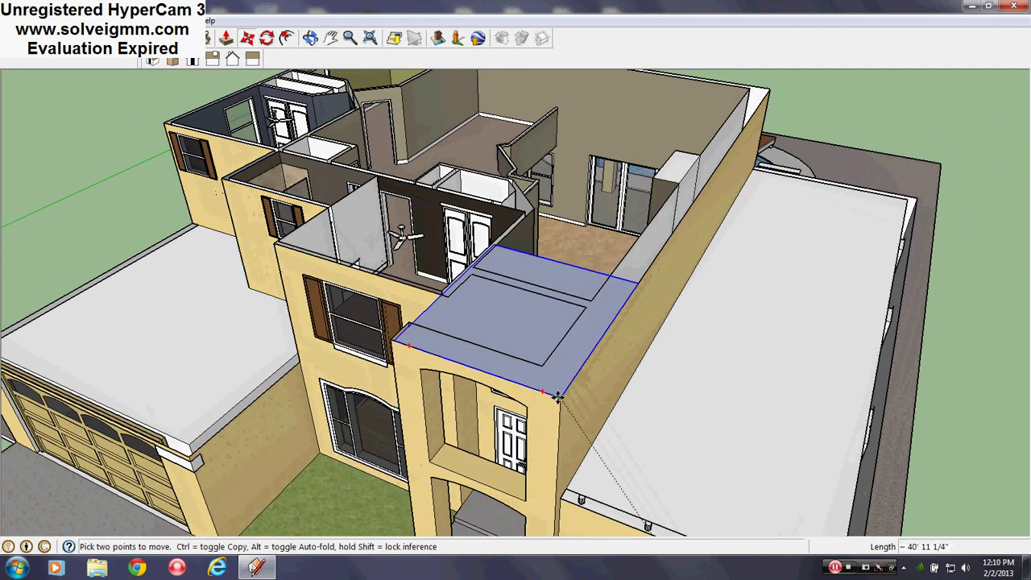
pyautogui.click(634, 294)
pyautogui.scroll(-3, 598, 377)
pyautogui.moveTo(598, 377); pyautogui.dragTo(549, 311, button='middle')
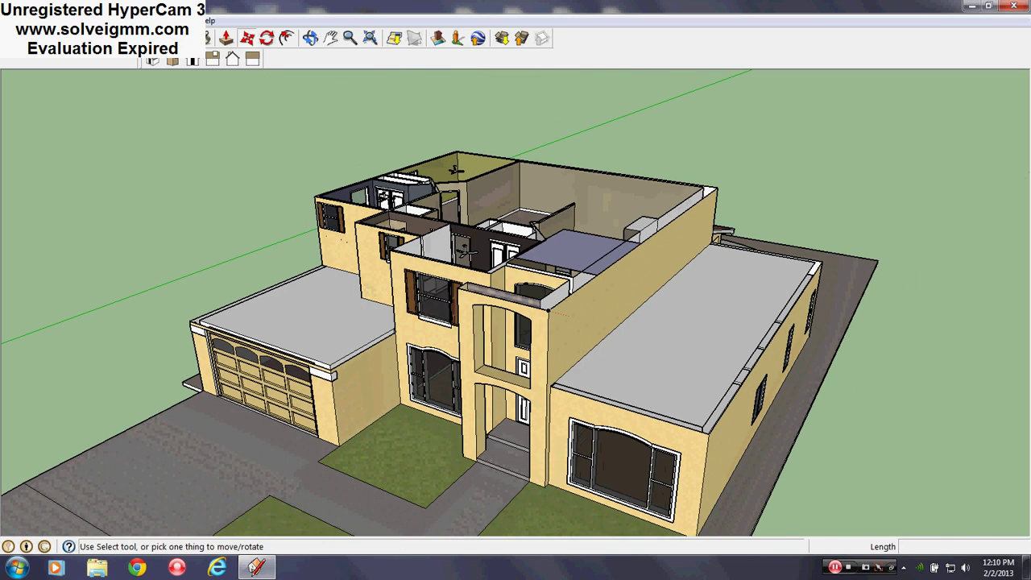
# Open the relocated rectangle group on top of the house for editing.
pyautogui.press('l')
pyautogui.scroll(3, 704, 320)
pyautogui.moveTo(703, 320); pyautogui.dragTo(568, 281, button='middle')
pyautogui.scroll(-2, 557, 286)
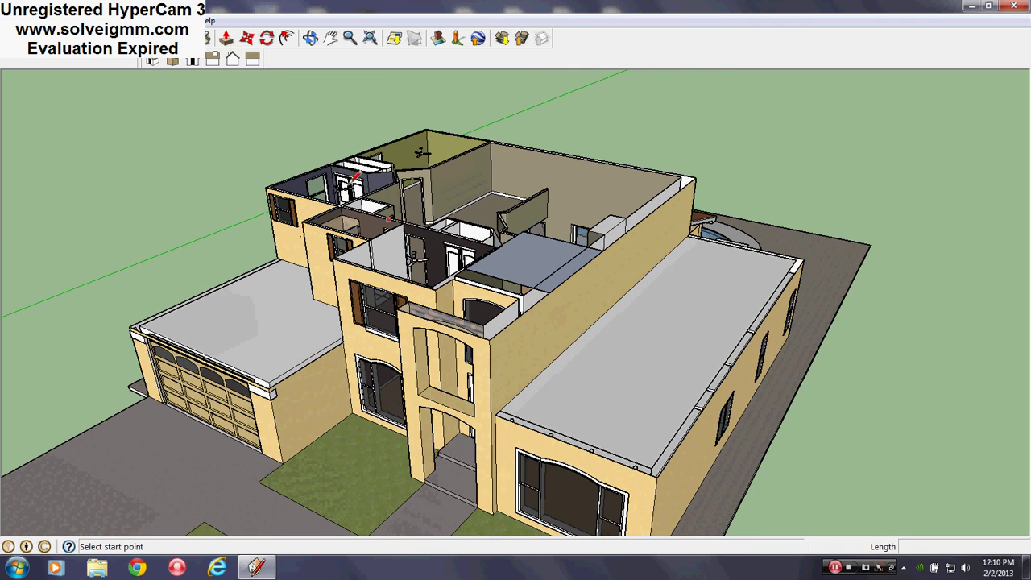
pyautogui.scroll(2, 314, 196)
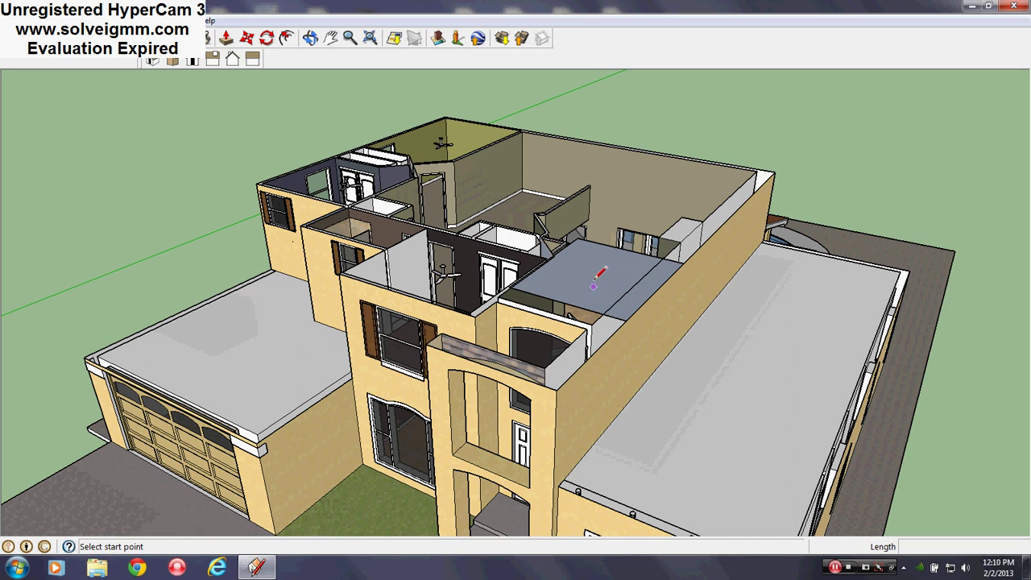
pyautogui.rightClick(593, 284)
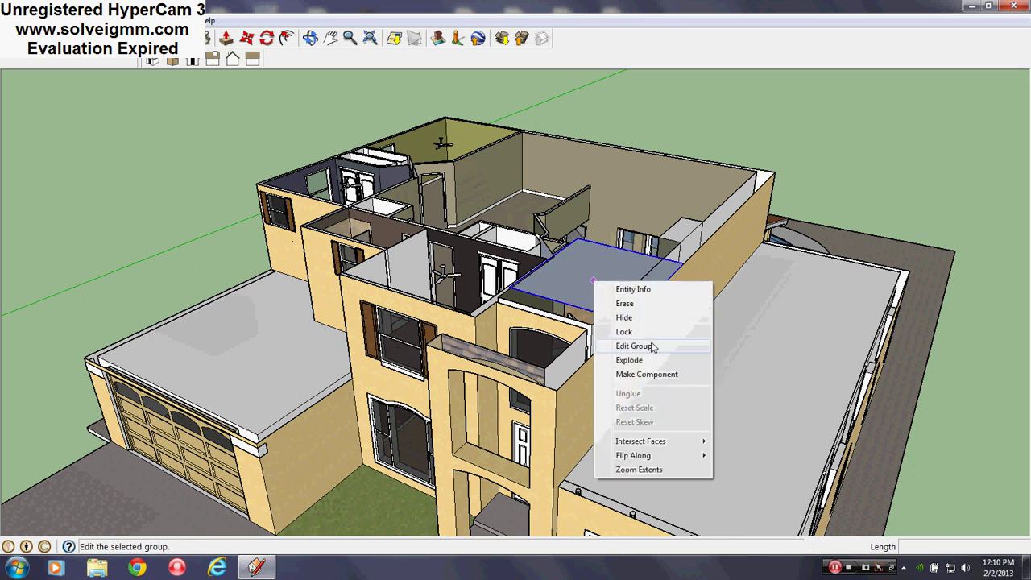
pyautogui.click(652, 346)
pyautogui.scroll(-2, 556, 289)
pyautogui.scroll(4, 579, 281)
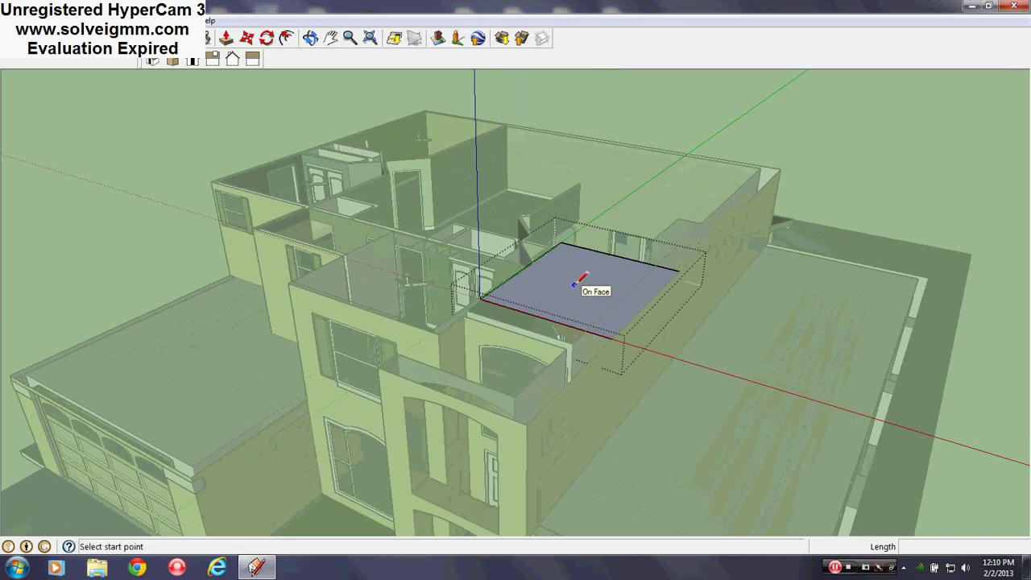
pyautogui.scroll(2, 580, 283)
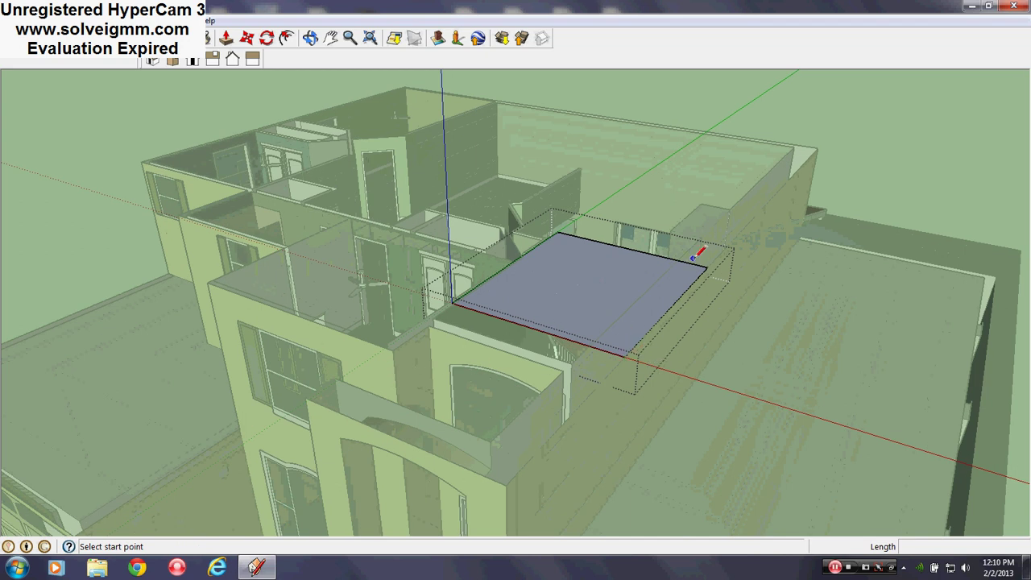
# Select everything connected to the rectangle's face inside the open group and delete it.
pyautogui.rightClick(590, 271)
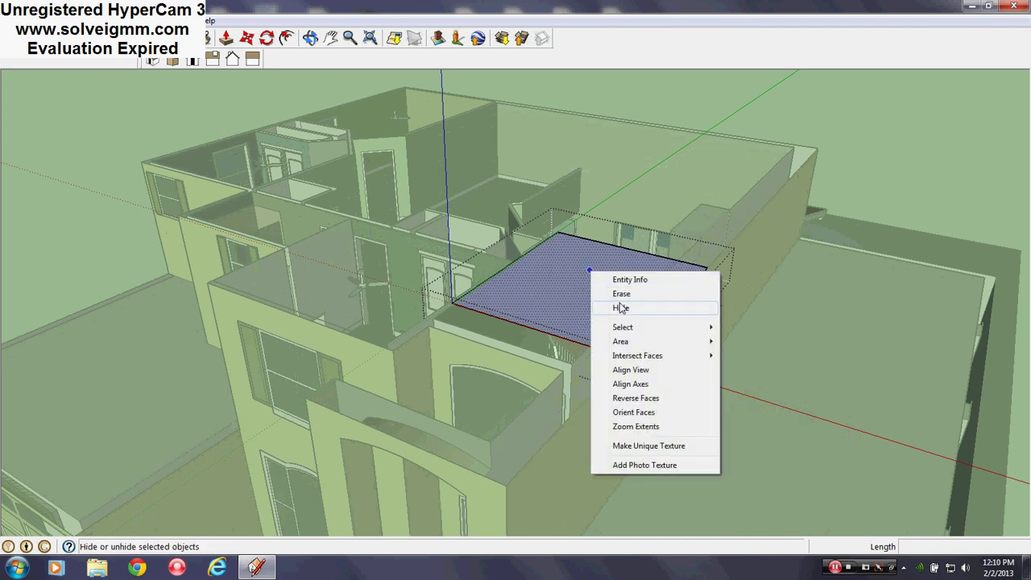
pyautogui.moveTo(623, 327)
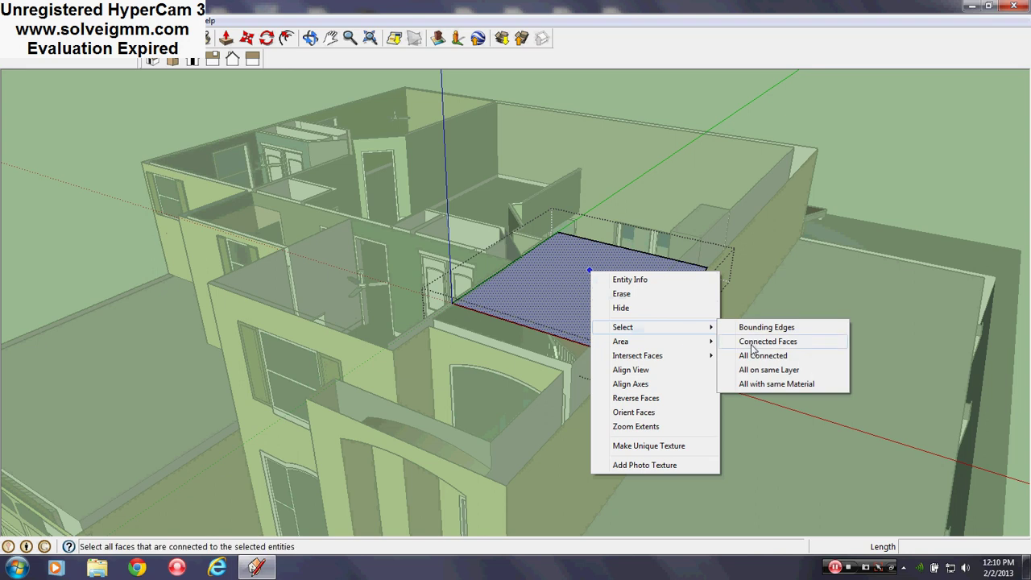
pyautogui.click(761, 355)
pyautogui.press('Delete')
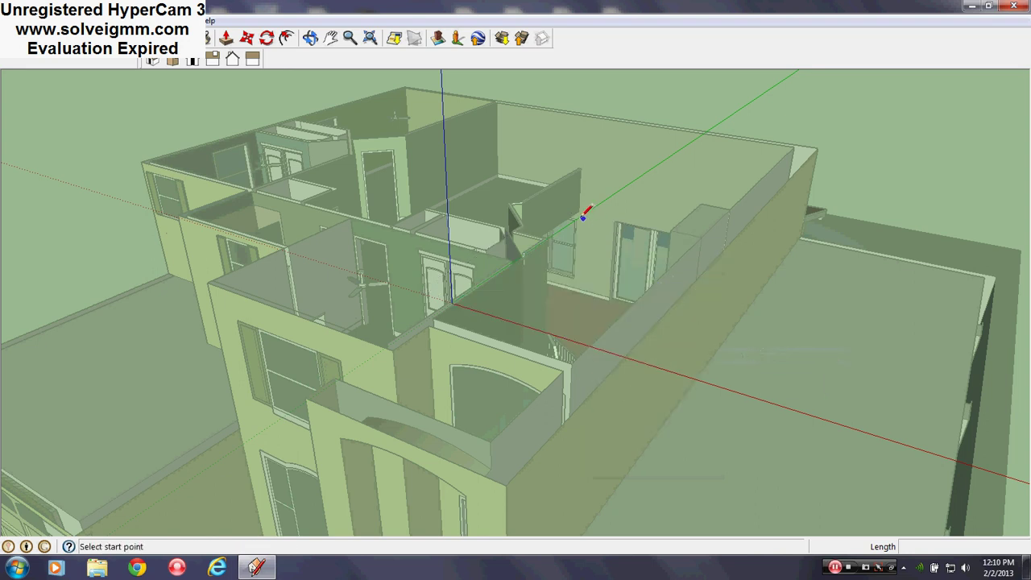
# Draw lines along the entry tower's front top edge and back to its junction with the main front wall.
pyautogui.moveTo(588, 214); pyautogui.dragTo(499, 337, button='middle')
pyautogui.moveTo(364, 365); pyautogui.dragTo(408, 345, button='middle')
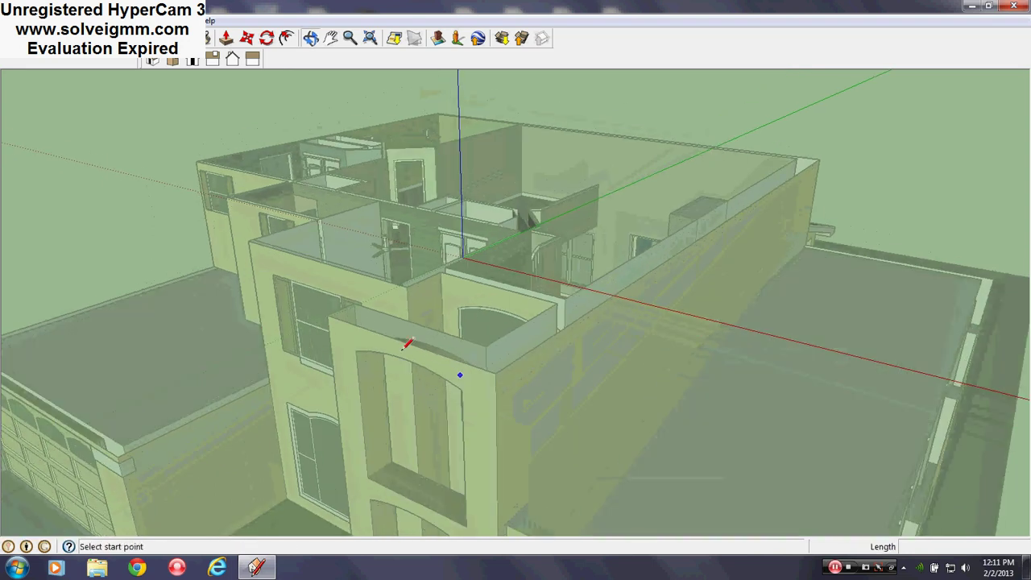
pyautogui.click(327, 314)
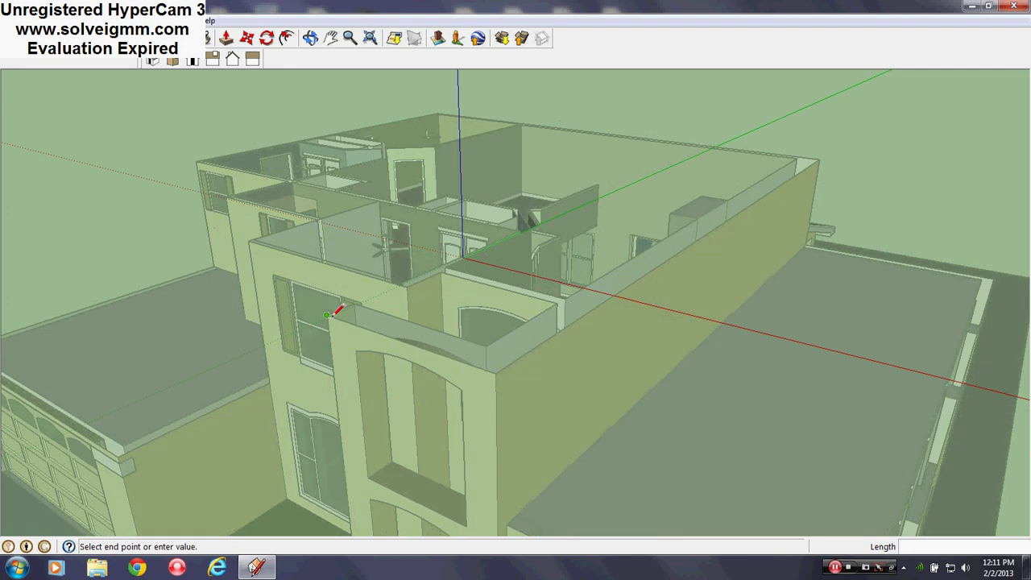
pyautogui.press('Escape')
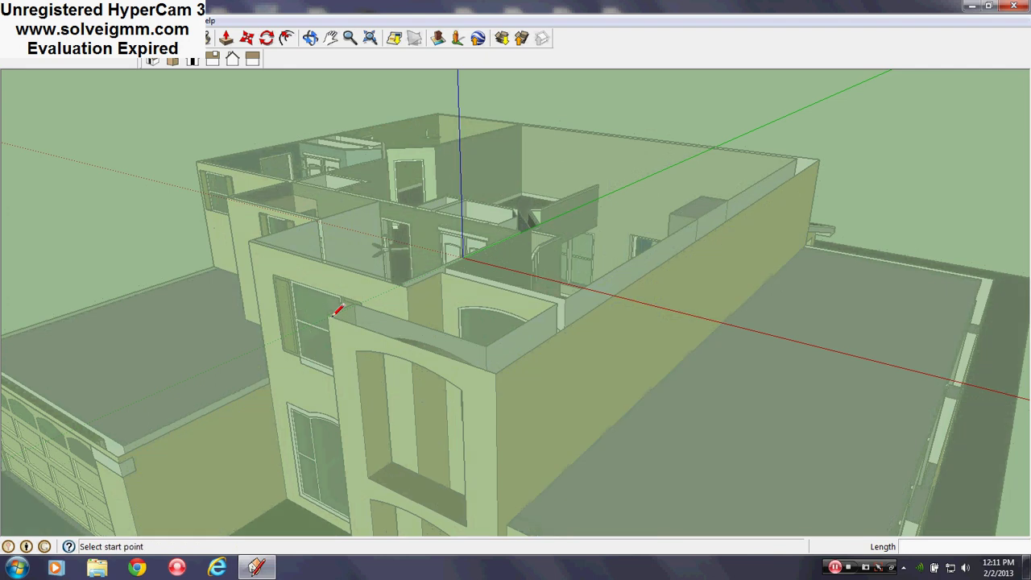
pyautogui.click(496, 373)
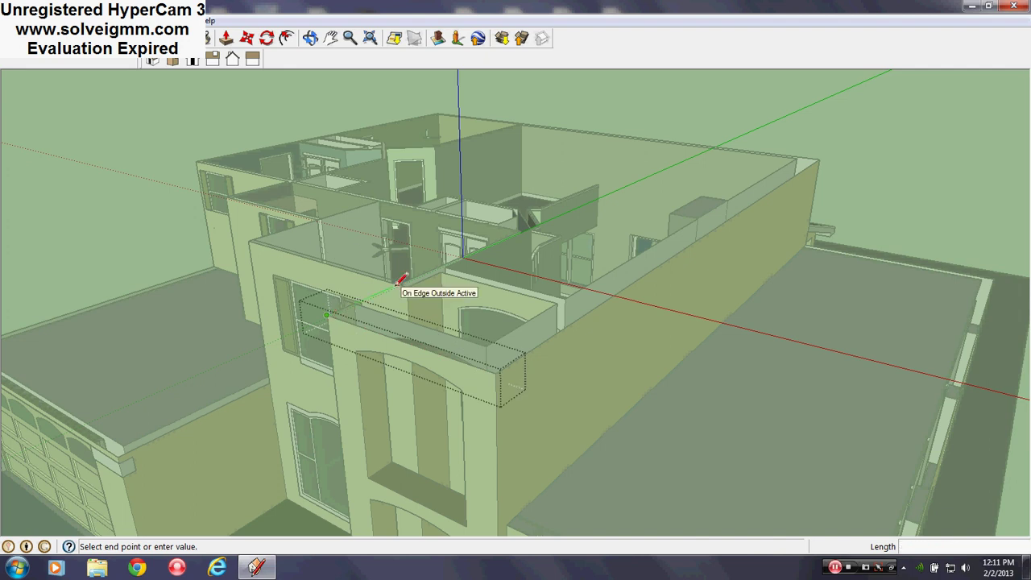
pyautogui.scroll(4, 406, 288)
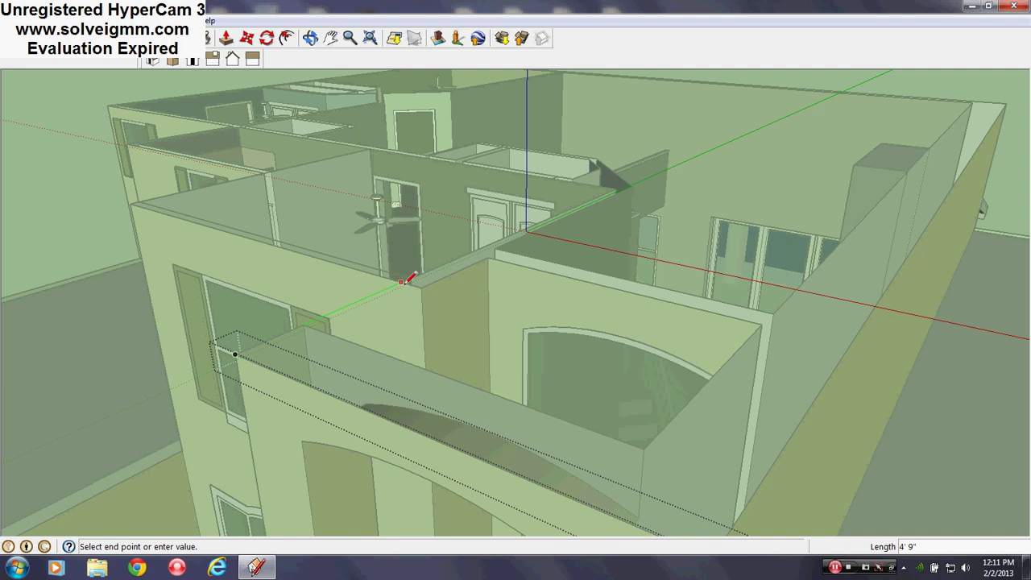
pyautogui.click(401, 282)
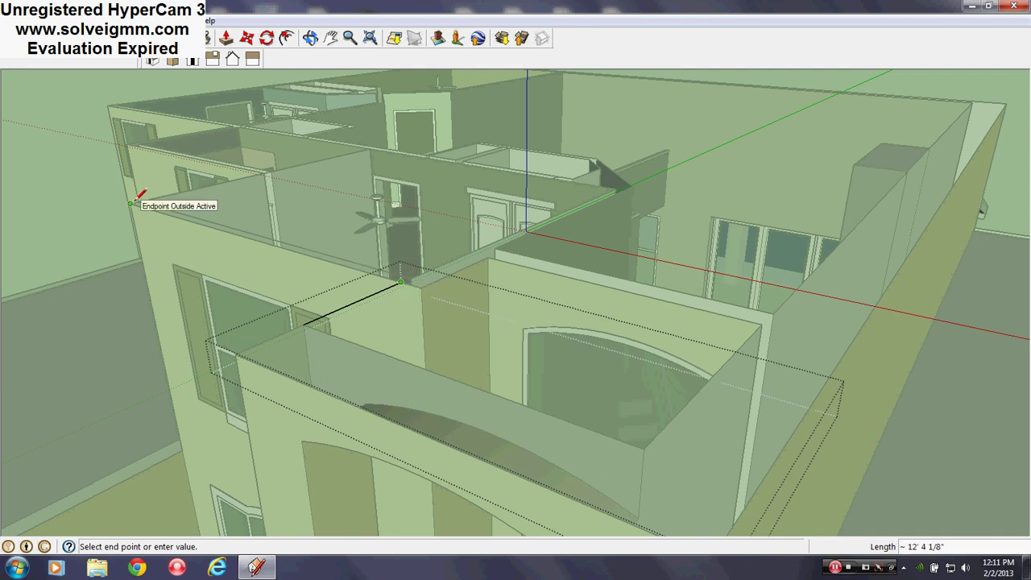
# Continue the roof outline along the stepped front wall tops, corner by corner, to the house's far front corner.
pyautogui.moveTo(138, 193); pyautogui.dragTo(564, 282, button='middle')
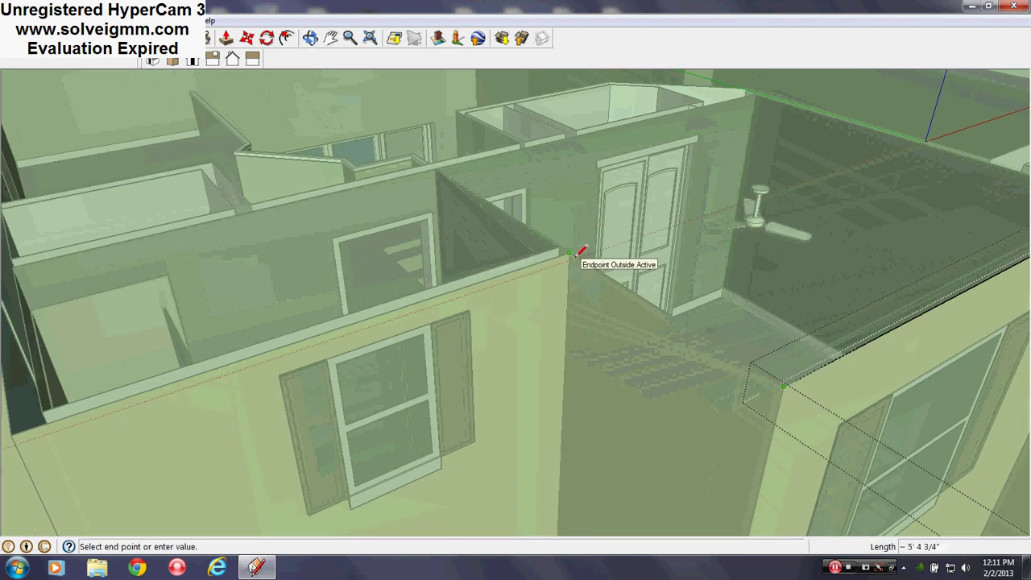
pyautogui.click(569, 254)
pyautogui.moveTo(829, 237); pyautogui.dragTo(417, 350, button='middle')
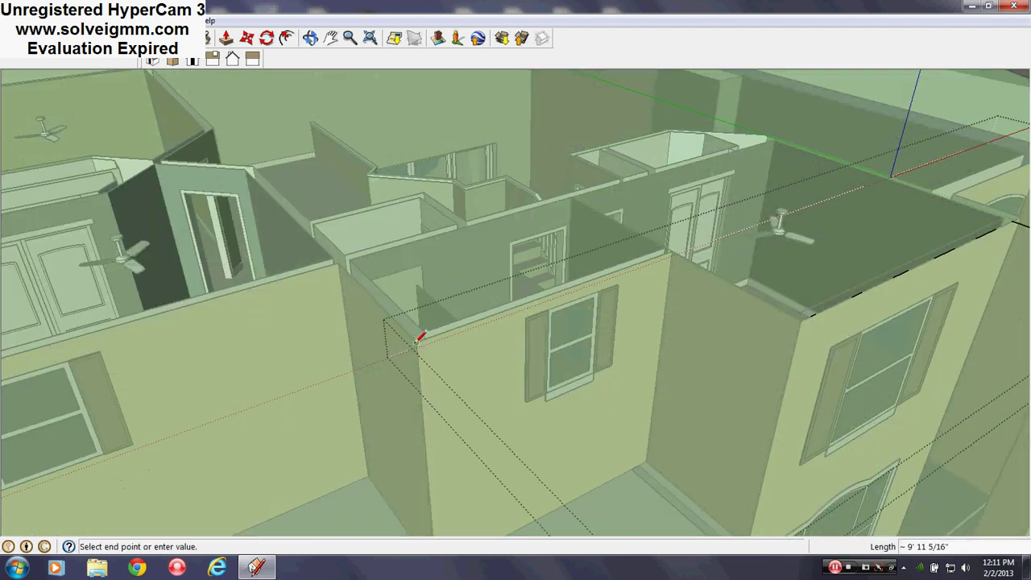
pyautogui.click(342, 258)
pyautogui.scroll(-2, 824, 279)
pyautogui.moveTo(121, 366); pyautogui.dragTo(433, 360, button='middle')
pyautogui.scroll(2, 433, 359)
pyautogui.click(402, 328)
# Trace the outer side and rear wall tops and close the outline at the entry tower's front corner to form a face.
pyautogui.scroll(-1, 774, 394)
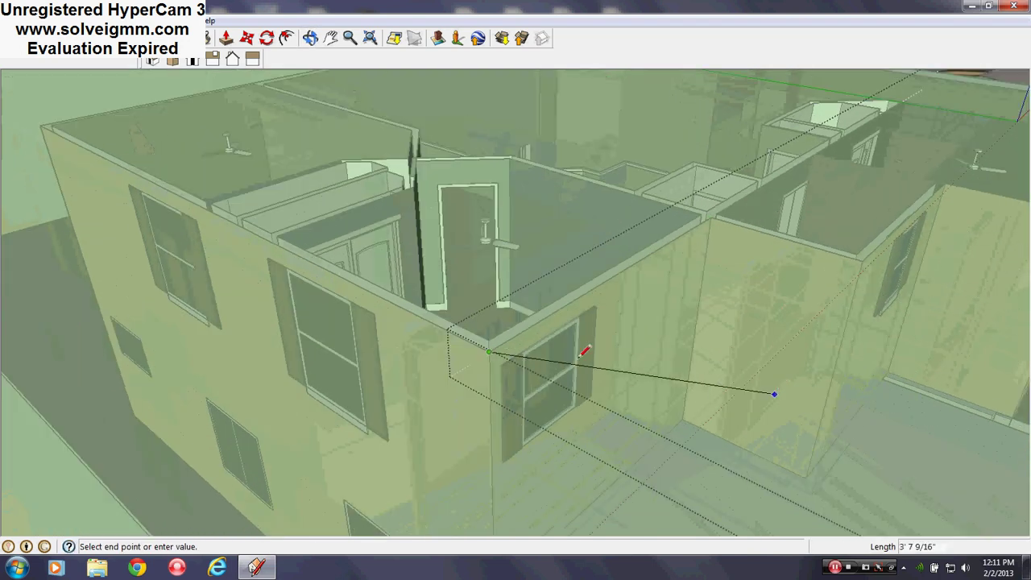
pyautogui.moveTo(585, 351)
pyautogui.mouseDown(button='middle')
pyautogui.moveTo(991, 357)
pyautogui.moveTo(340, 357)
pyautogui.mouseUp(button='middle')
pyautogui.scroll(2, 379, 352)
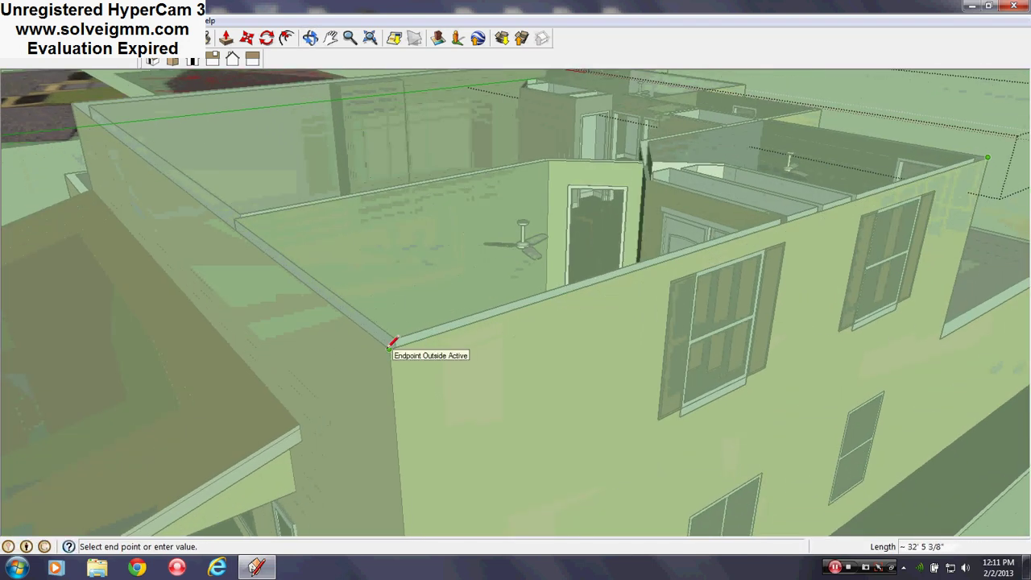
pyautogui.click(390, 349)
pyautogui.scroll(-1, 546, 377)
pyautogui.moveTo(251, 309); pyautogui.dragTo(748, 333, button='middle')
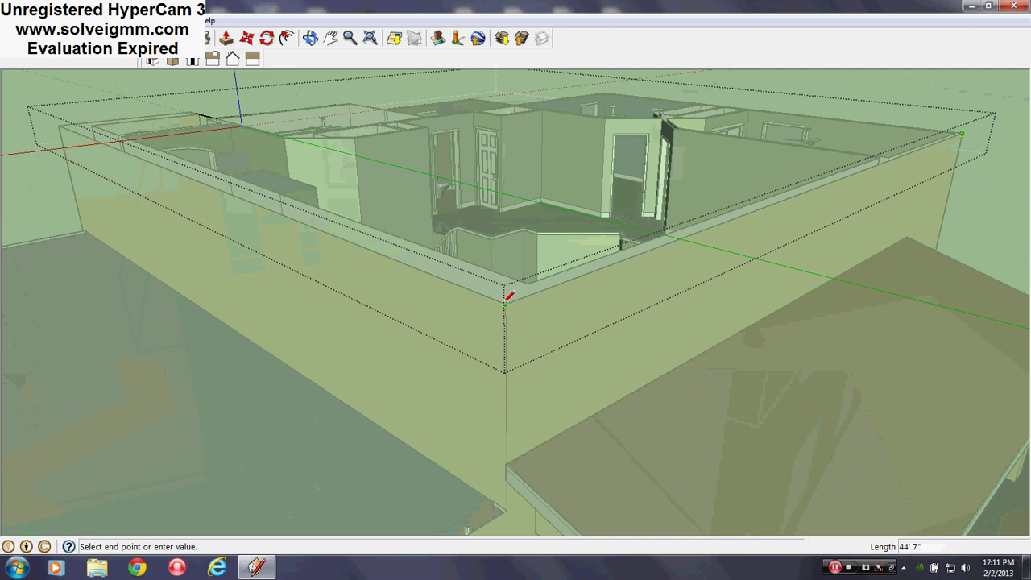
pyautogui.moveTo(317, 277)
pyautogui.mouseDown(button='middle')
pyautogui.moveTo(742, 302)
pyautogui.moveTo(484, 349)
pyautogui.mouseUp(button='middle')
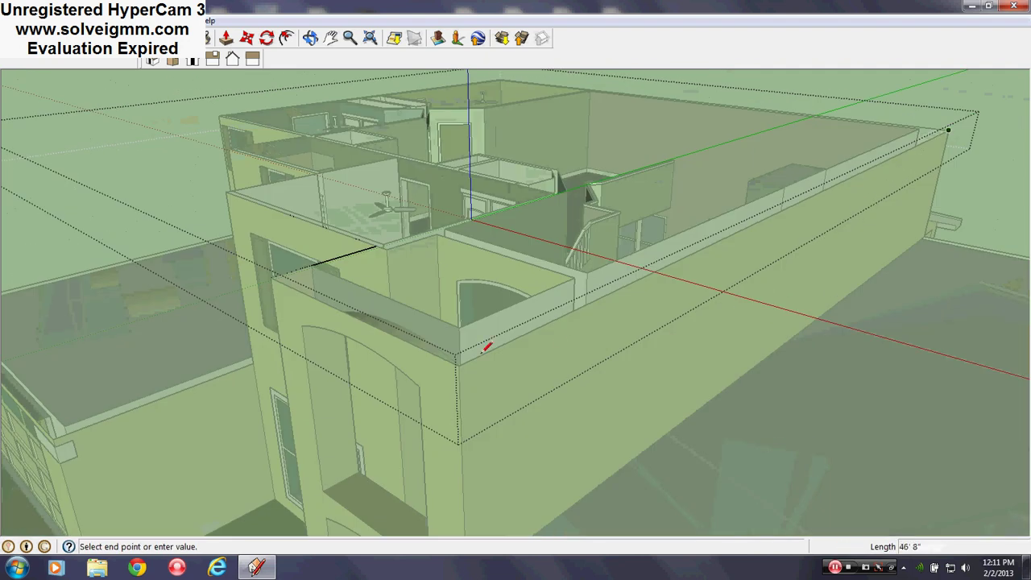
pyautogui.click(465, 355)
pyautogui.moveTo(398, 282)
pyautogui.mouseDown(button='middle')
pyautogui.moveTo(435, 352)
pyautogui.moveTo(504, 388)
pyautogui.moveTo(596, 381)
pyautogui.mouseUp(button='middle')
pyautogui.scroll(1, 508, 382)
pyautogui.moveTo(508, 382); pyautogui.dragTo(423, 385, button='middle')
pyautogui.scroll(-1, 427, 386)
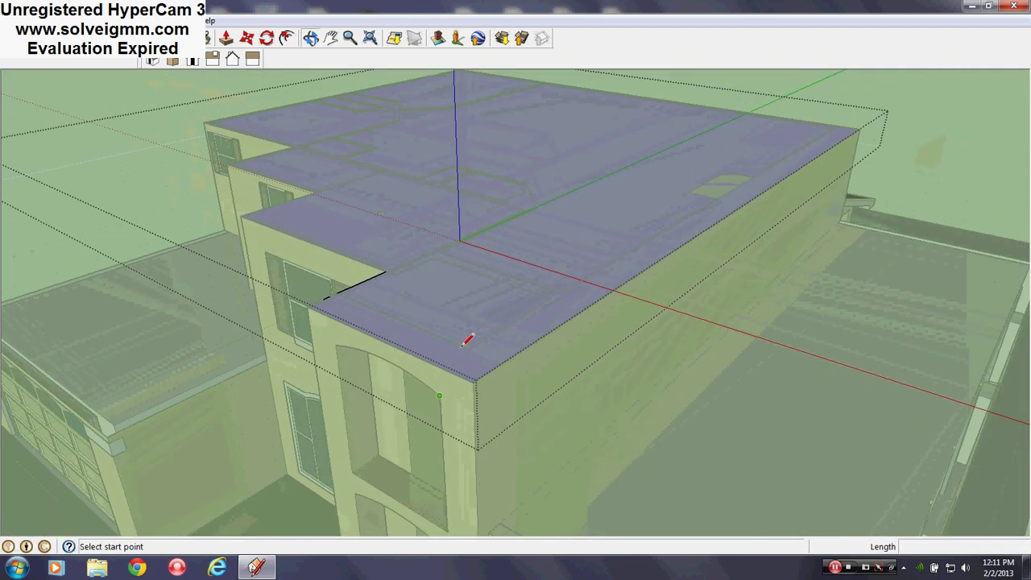
pyautogui.scroll(1, 475, 314)
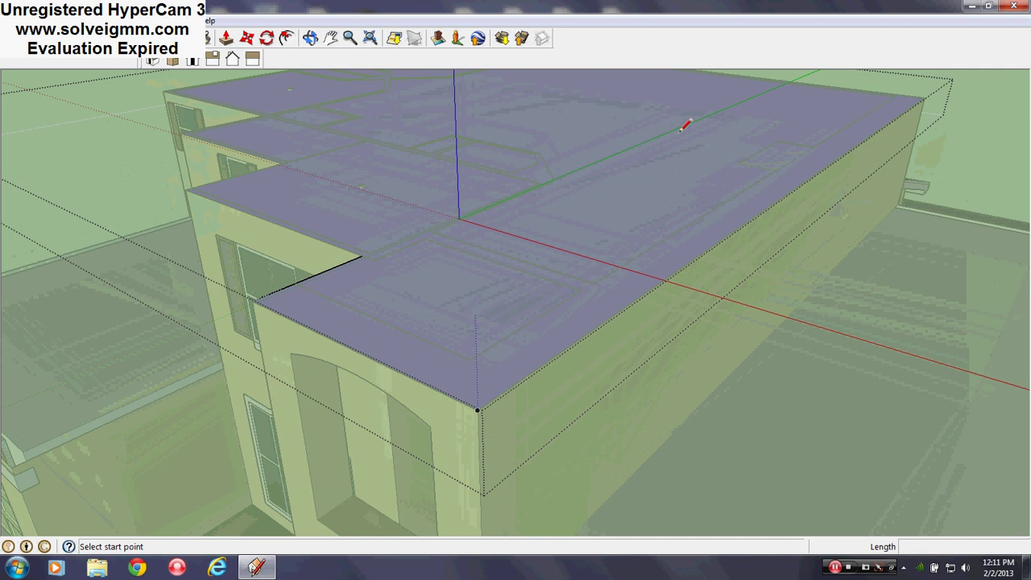
# Offset the roof face's outline outward by 1'6" to form the eave overhang.
pyautogui.click(286, 39)
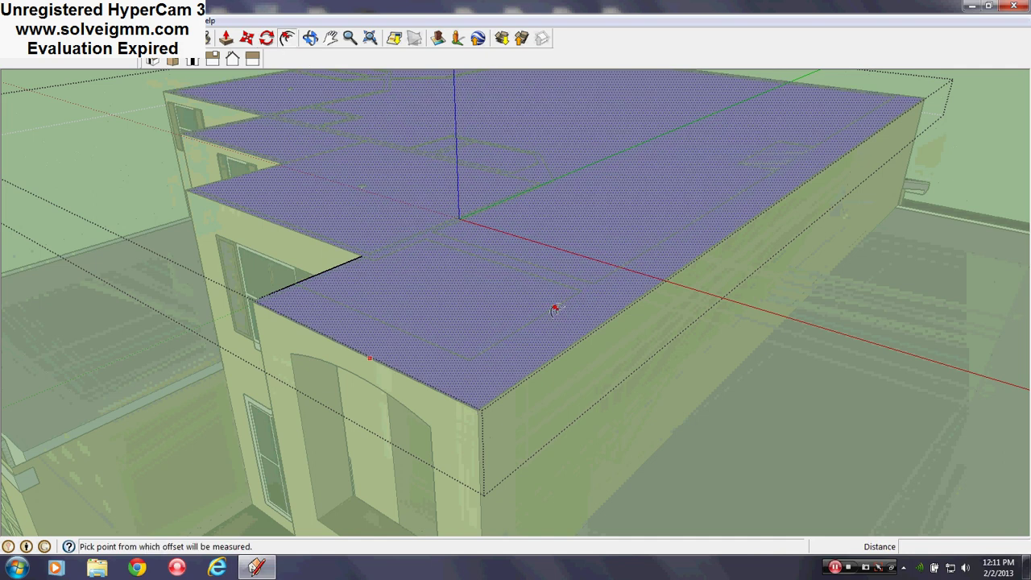
pyautogui.scroll(-2, 644, 323)
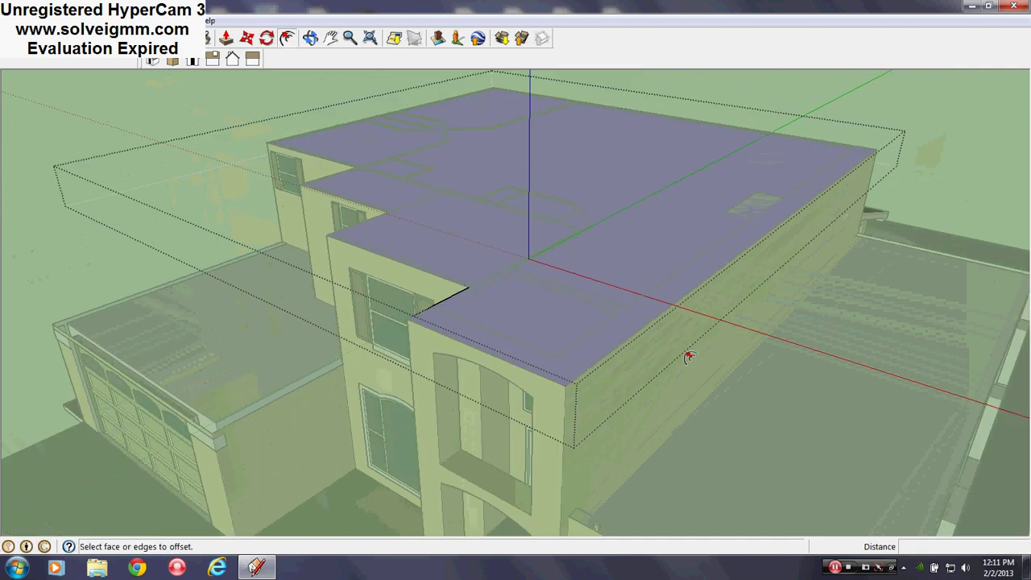
pyautogui.click(288, 38)
pyautogui.scroll(3, 427, 267)
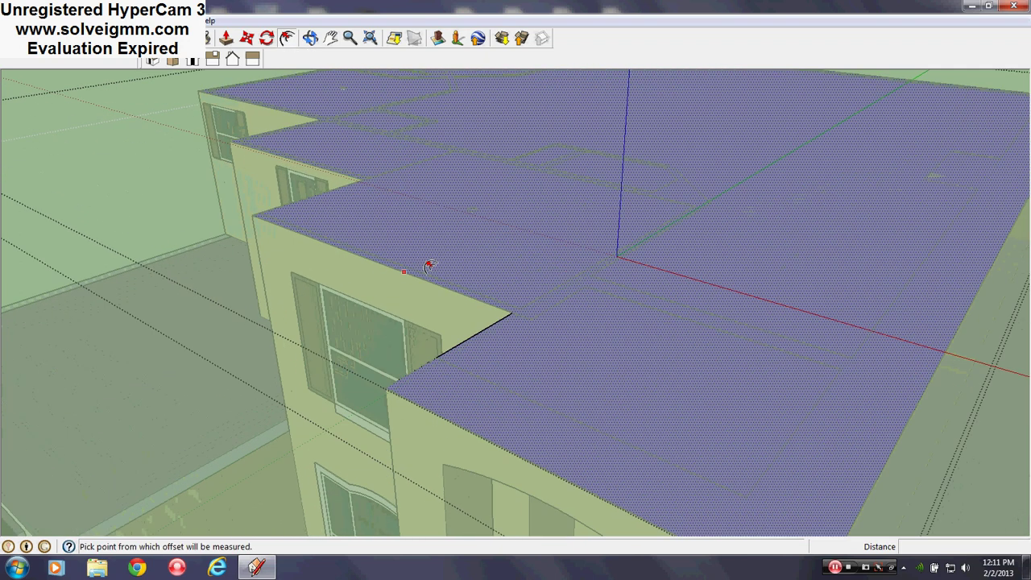
pyautogui.click(476, 348)
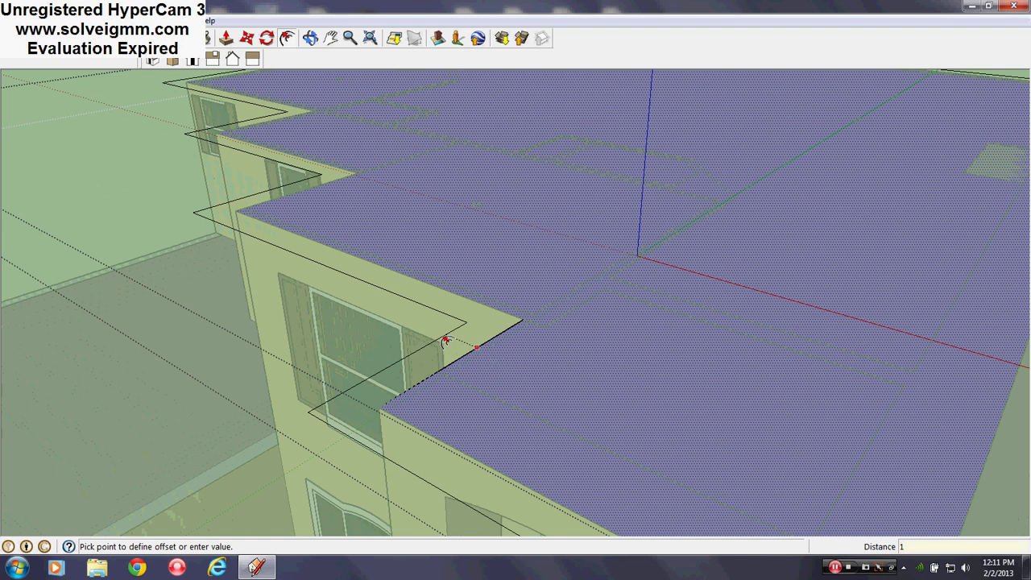
pyautogui.click(445, 341)
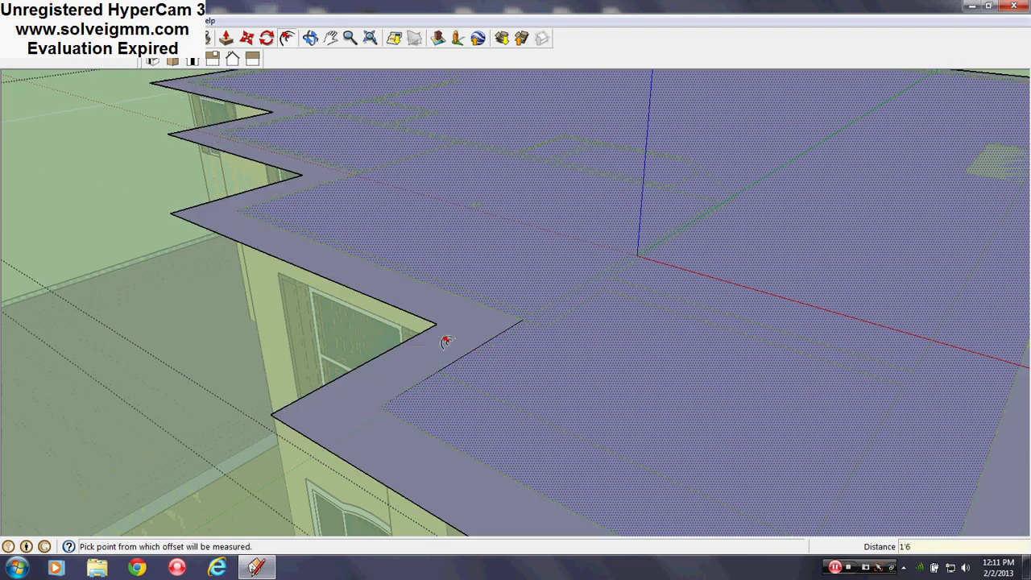
# Erase the leftover inner outline edge on the roof face beside the entry tower's step.
pyautogui.scroll(-5, 310, 243)
pyautogui.scroll(-2, 310, 243)
pyautogui.click(312, 246)
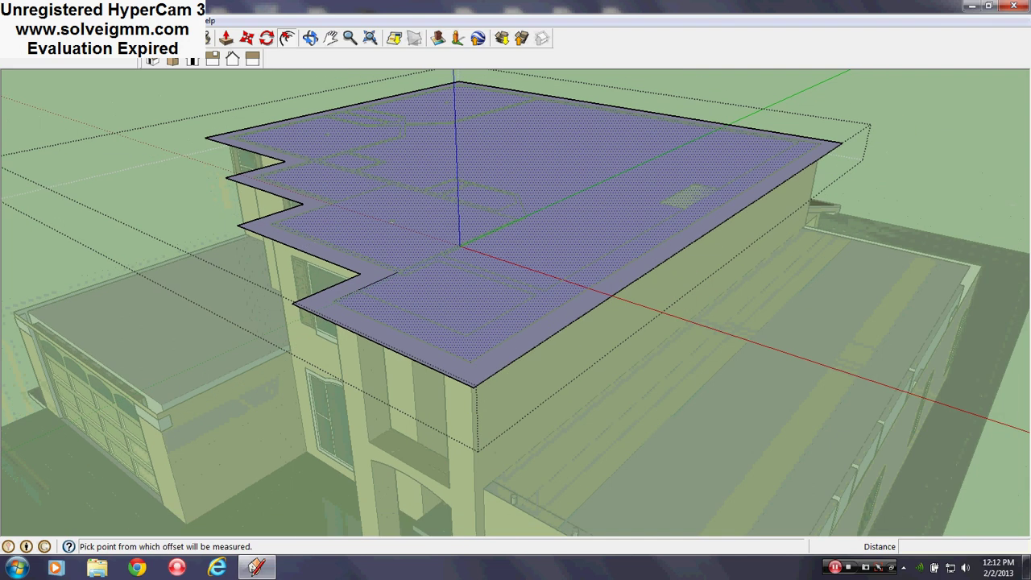
pyautogui.press('e')
pyautogui.scroll(3, 414, 299)
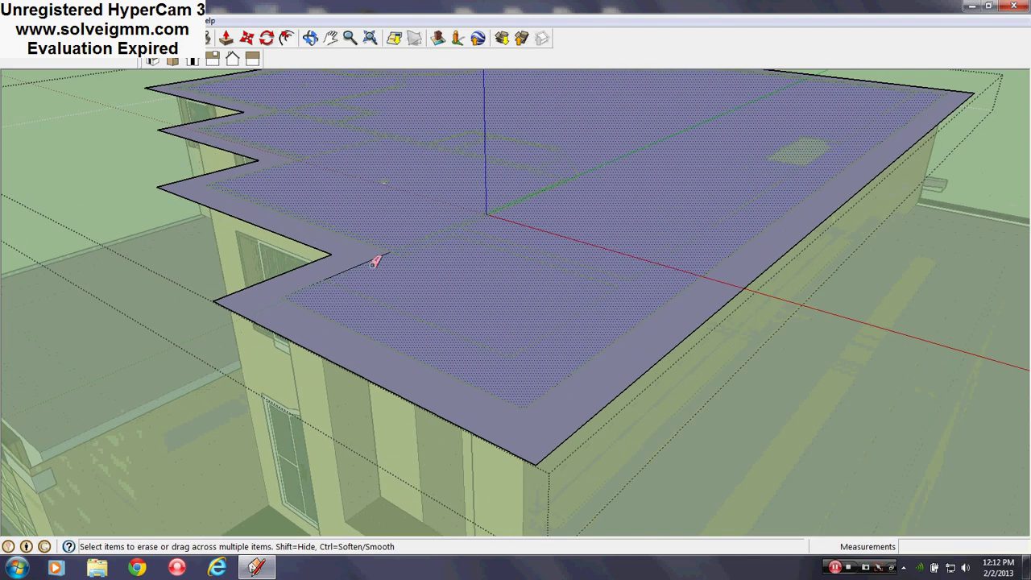
pyautogui.rightClick(373, 259)
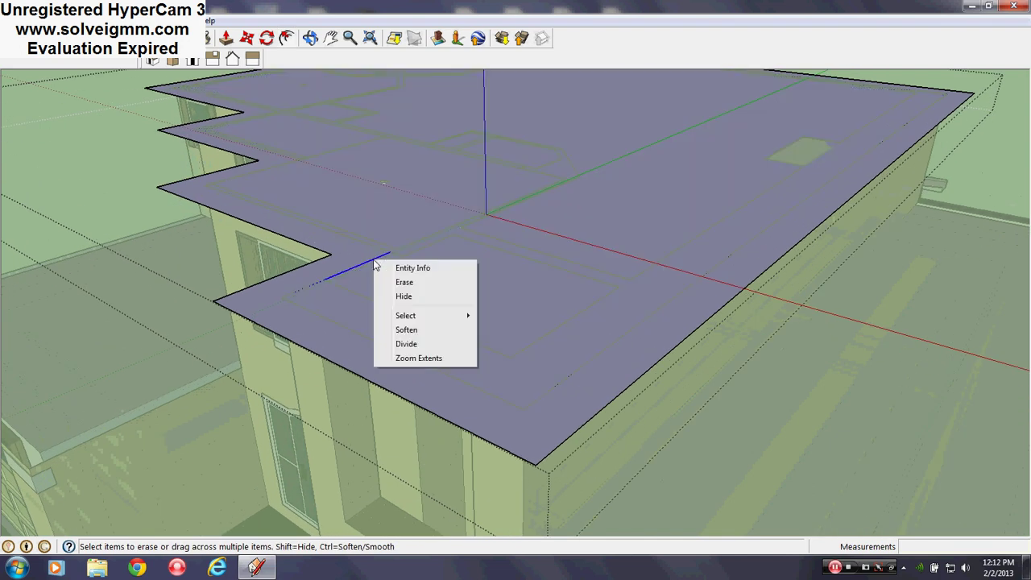
pyautogui.moveTo(411, 316)
pyautogui.click(509, 330)
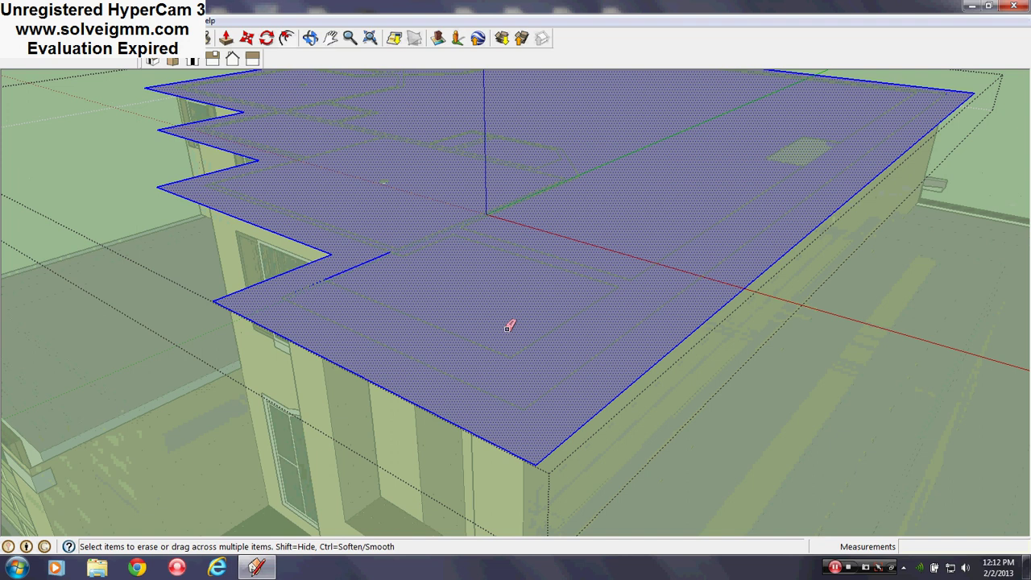
pyautogui.rightClick(85, 166)
pyautogui.click(391, 275)
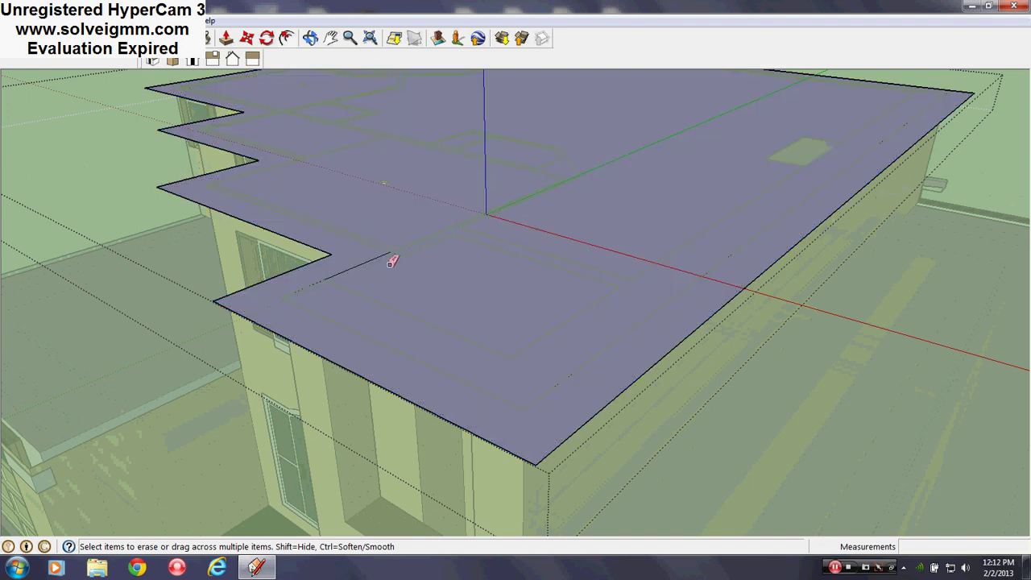
pyautogui.rightClick(383, 257)
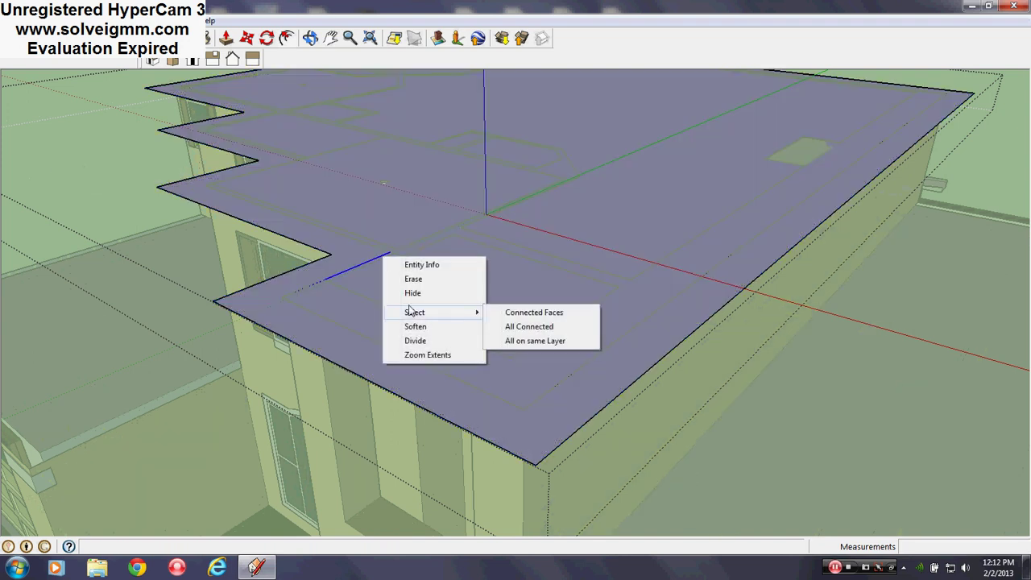
pyautogui.click(369, 264)
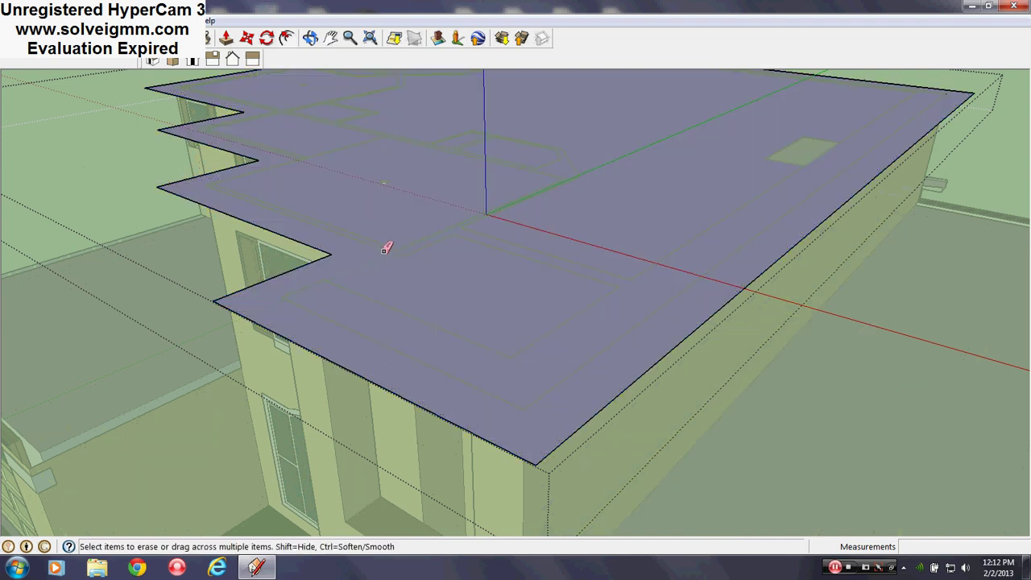
# Select all geometry connected to the roof face to check for leftover edges.
pyautogui.rightClick(386, 249)
pyautogui.moveTo(426, 302)
pyautogui.click(517, 315)
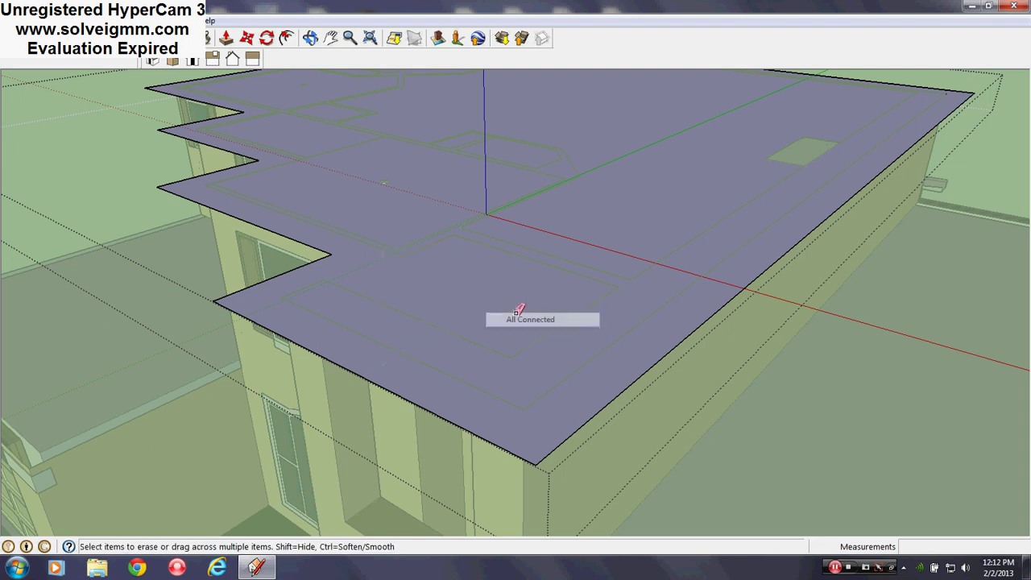
pyautogui.rightClick(387, 250)
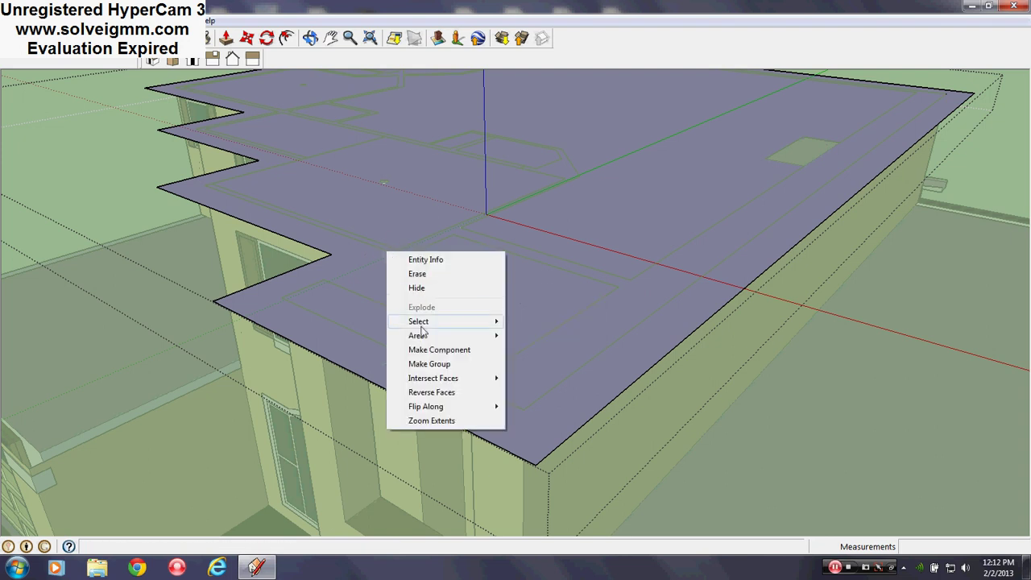
pyautogui.moveTo(451, 321)
pyautogui.click(553, 353)
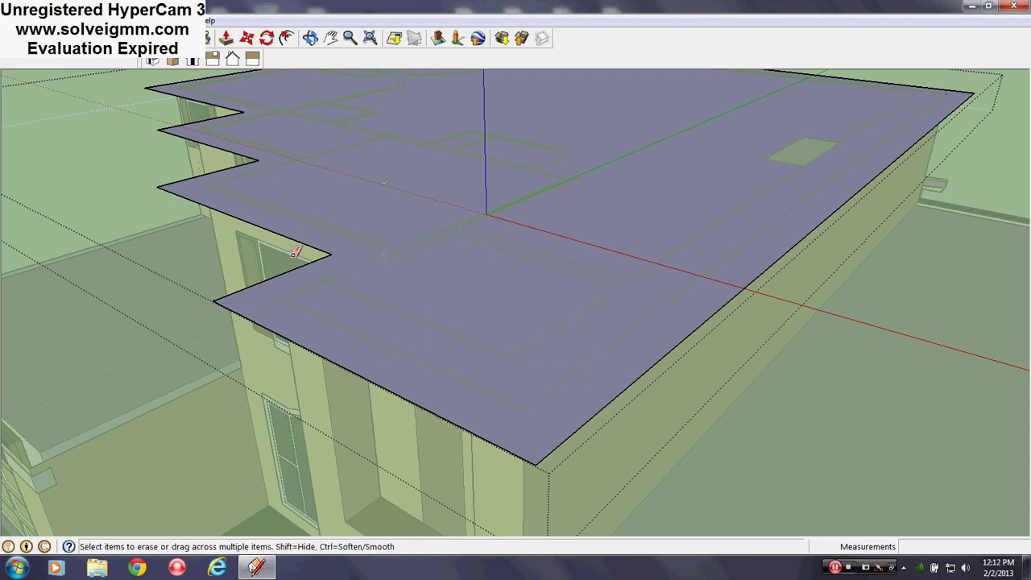
pyautogui.scroll(-5, 391, 194)
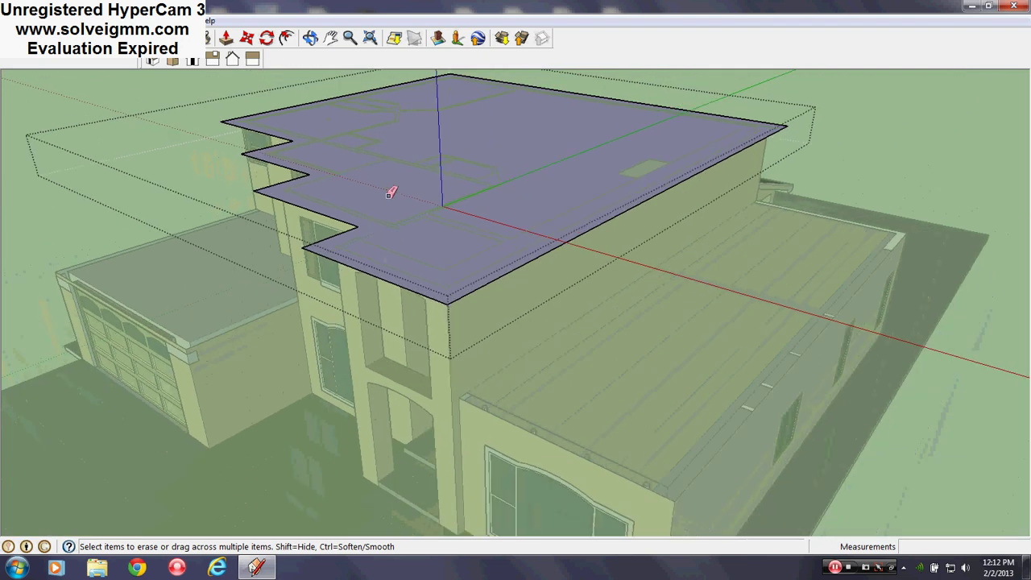
pyautogui.moveTo(392, 191); pyautogui.dragTo(507, 207, button='middle')
pyautogui.scroll(3, 449, 191)
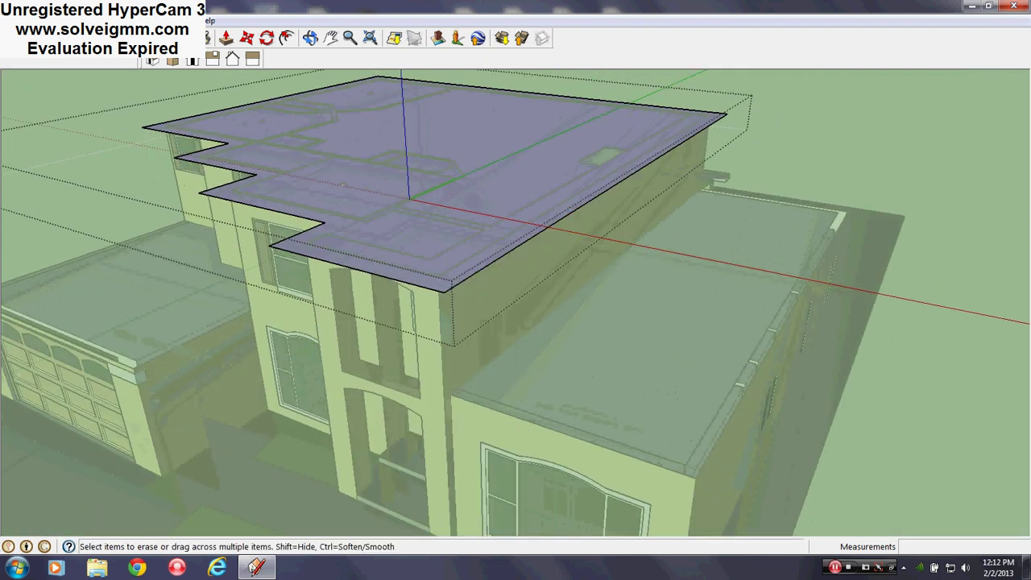
pyautogui.press('l')
pyautogui.scroll(-2, 322, 262)
pyautogui.scroll(2, 324, 237)
pyautogui.moveTo(317, 235); pyautogui.dragTo(341, 240, button='middle')
pyautogui.moveTo(554, 384)
pyautogui.mouseDown(button='middle')
pyautogui.moveTo(493, 354)
pyautogui.moveTo(490, 341)
pyautogui.mouseUp(button='middle')
pyautogui.scroll(2, 634, 375)
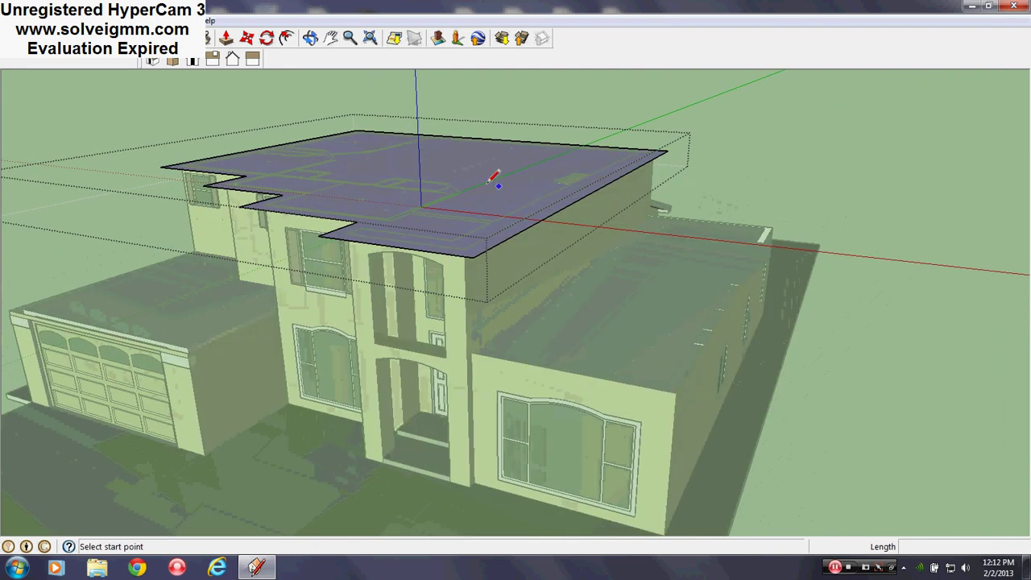
pyautogui.moveTo(651, 384); pyautogui.dragTo(572, 348, button='middle')
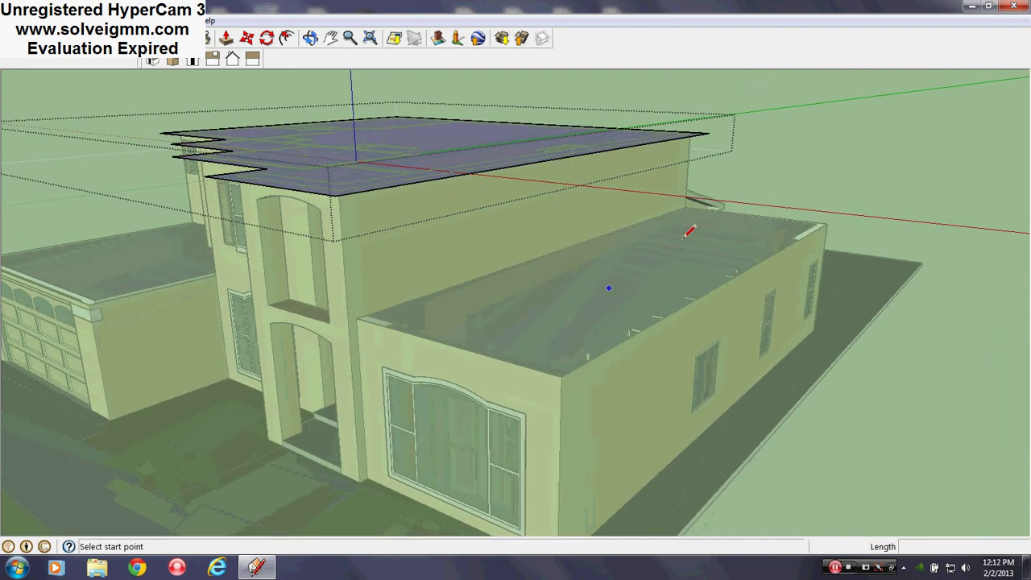
pyautogui.moveTo(689, 232); pyautogui.dragTo(272, 267, button='middle')
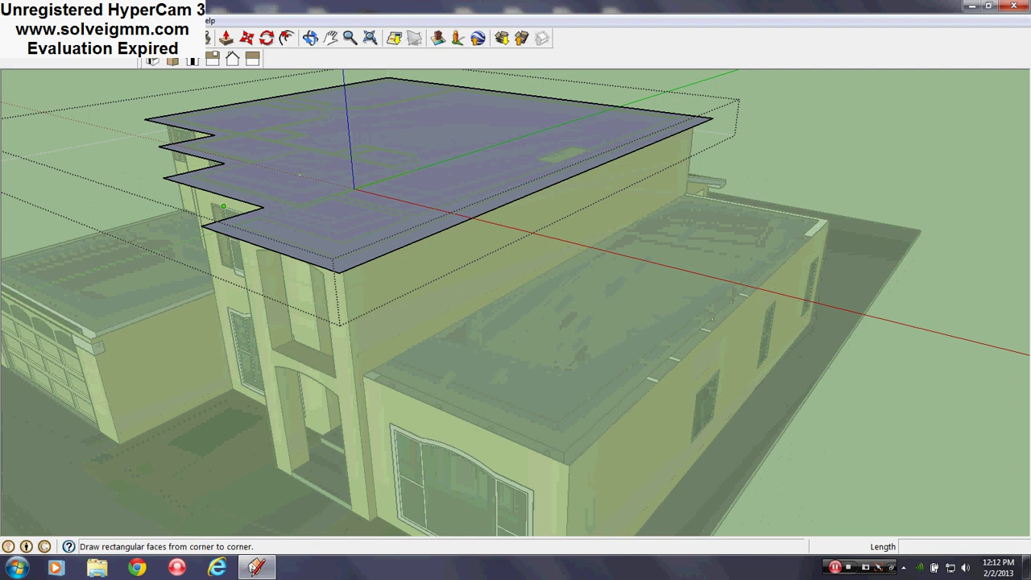
pyautogui.click(80, 46)
pyautogui.click(366, 375)
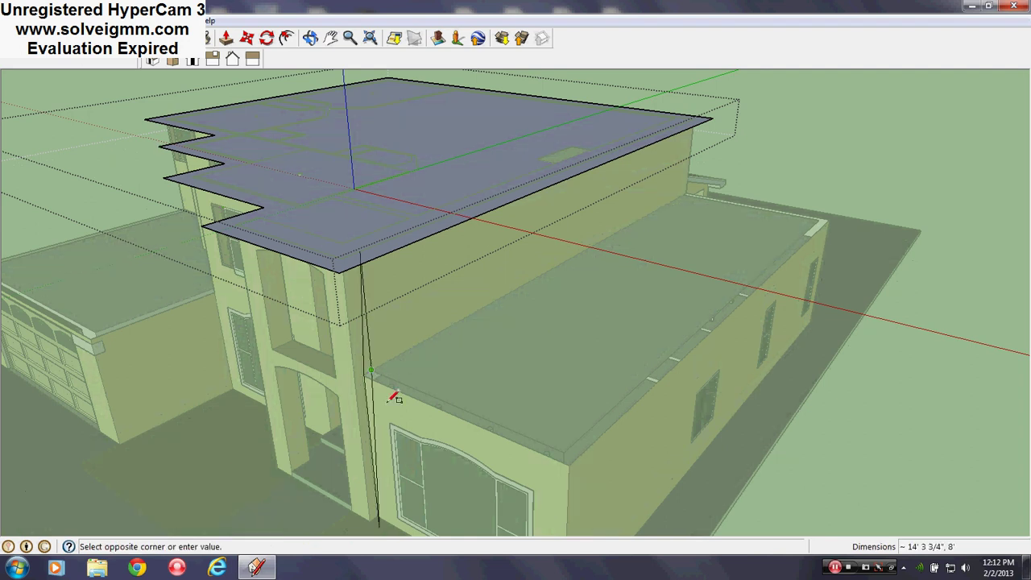
pyautogui.moveTo(656, 324); pyautogui.dragTo(339, 346, button='middle')
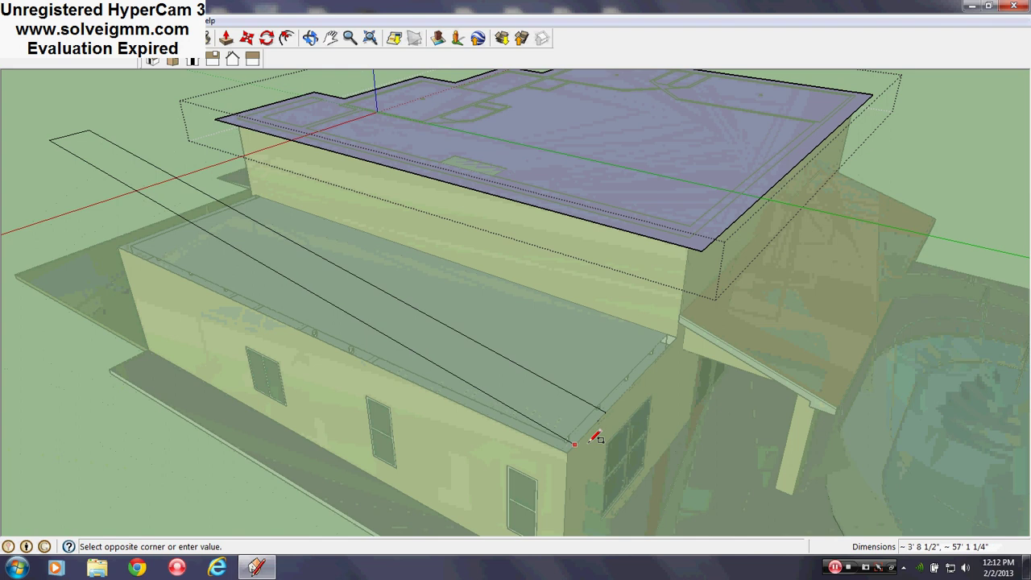
pyautogui.press('Escape')
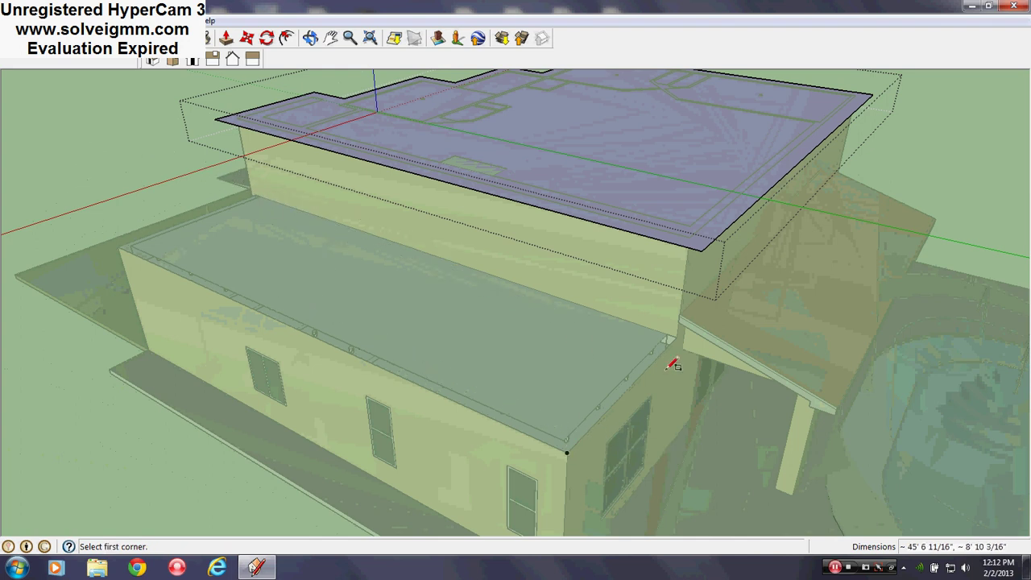
# Draw a rectangle over the single-story side wing's flat roof, from its rear corner at the main wall to its front outer corner.
pyautogui.scroll(3, 677, 354)
pyautogui.click(685, 305)
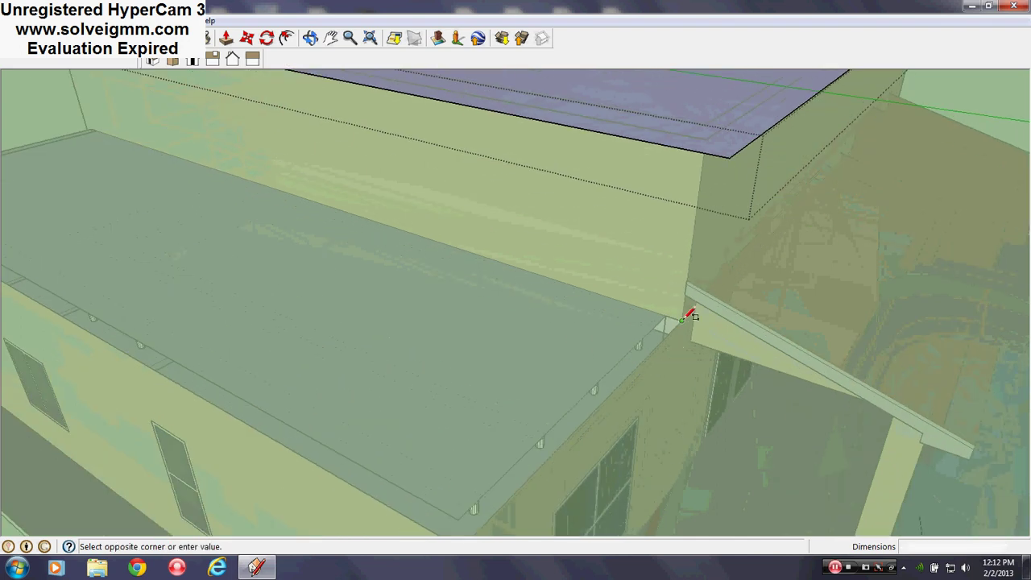
pyautogui.scroll(-2, 685, 304)
pyautogui.moveTo(331, 274); pyautogui.dragTo(637, 276, button='middle')
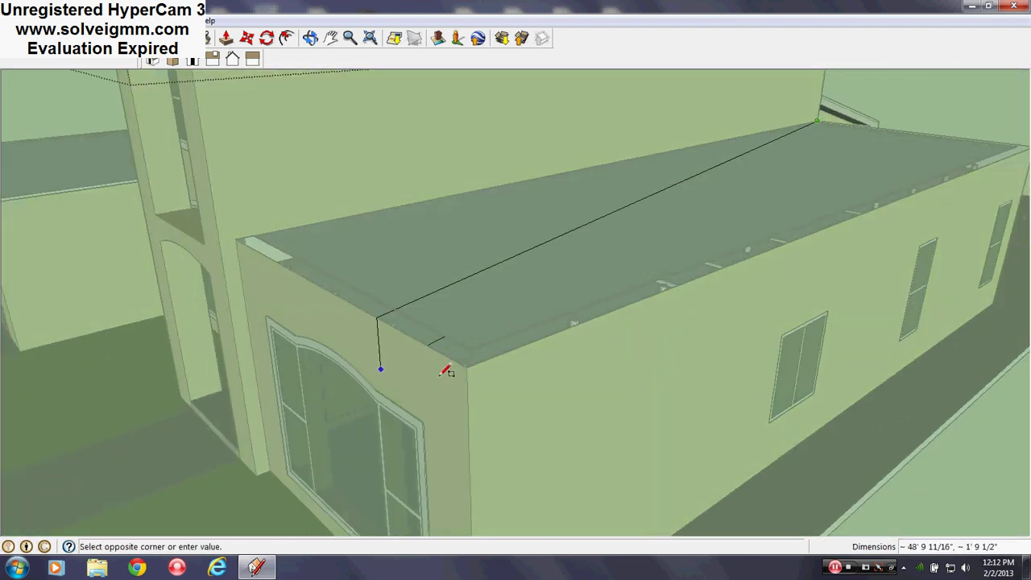
pyautogui.click(474, 362)
pyautogui.moveTo(456, 315); pyautogui.dragTo(392, 183, button='middle')
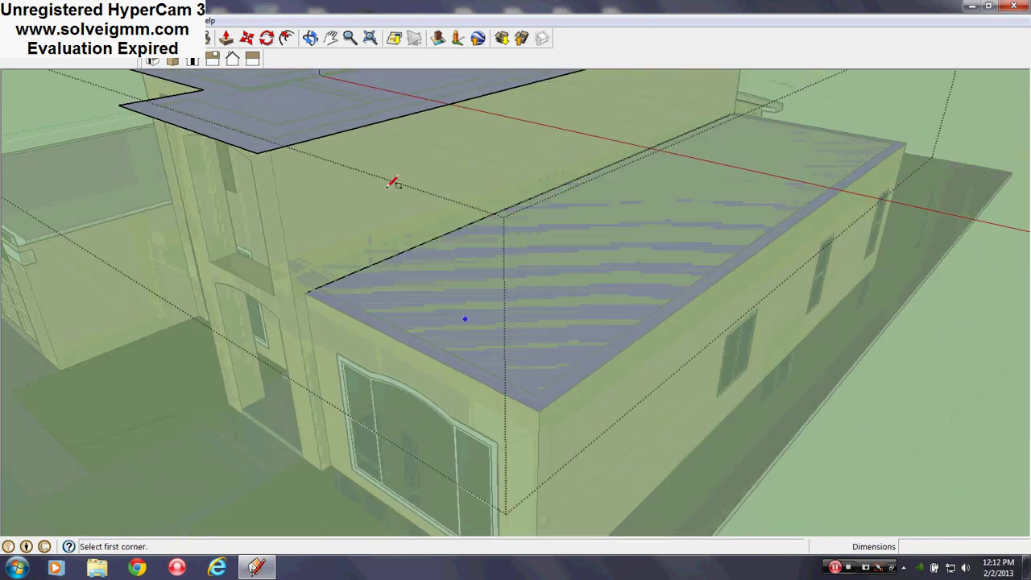
pyautogui.click(247, 39)
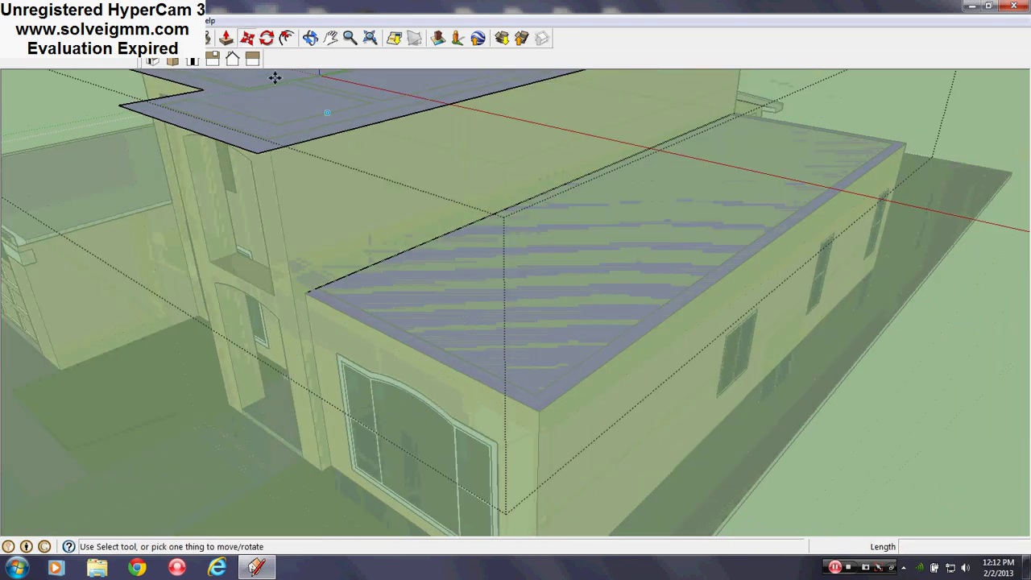
pyautogui.click(439, 364)
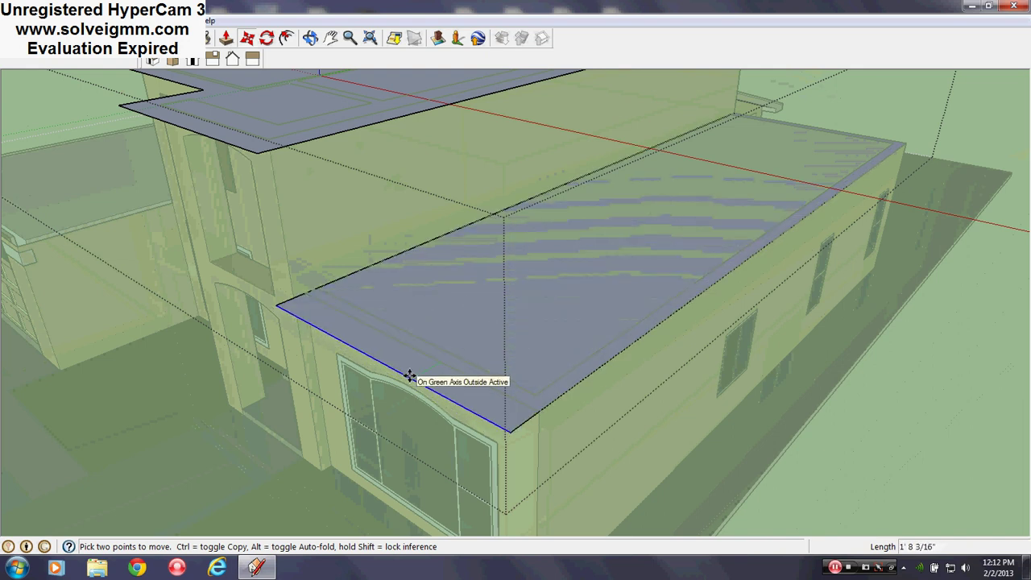
pyautogui.press('Escape')
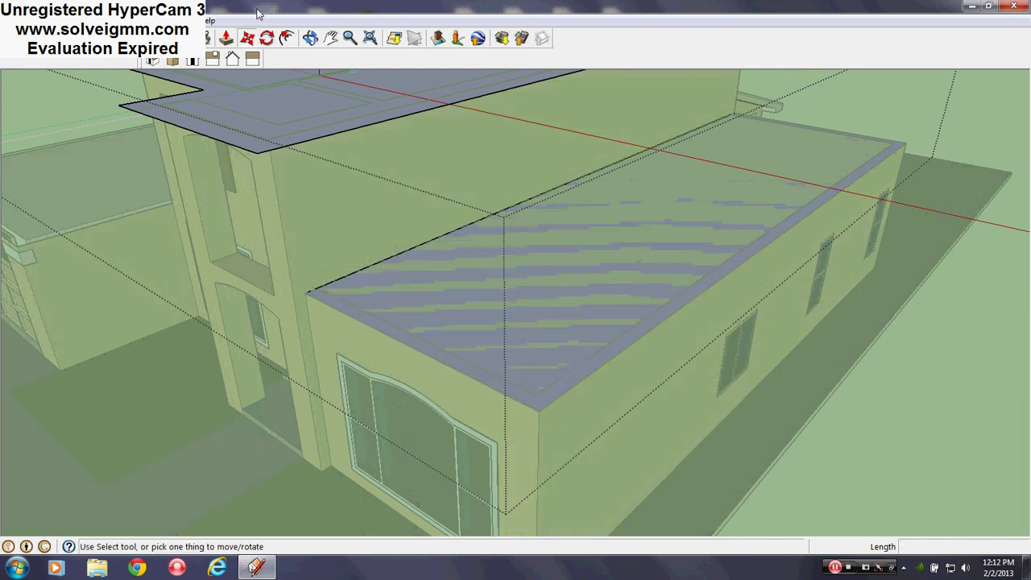
# Offset the side wing's roof outline outward by 1'6" and draw a line continuing the main wall across the front overhang.
pyautogui.click(286, 37)
pyautogui.click(466, 350)
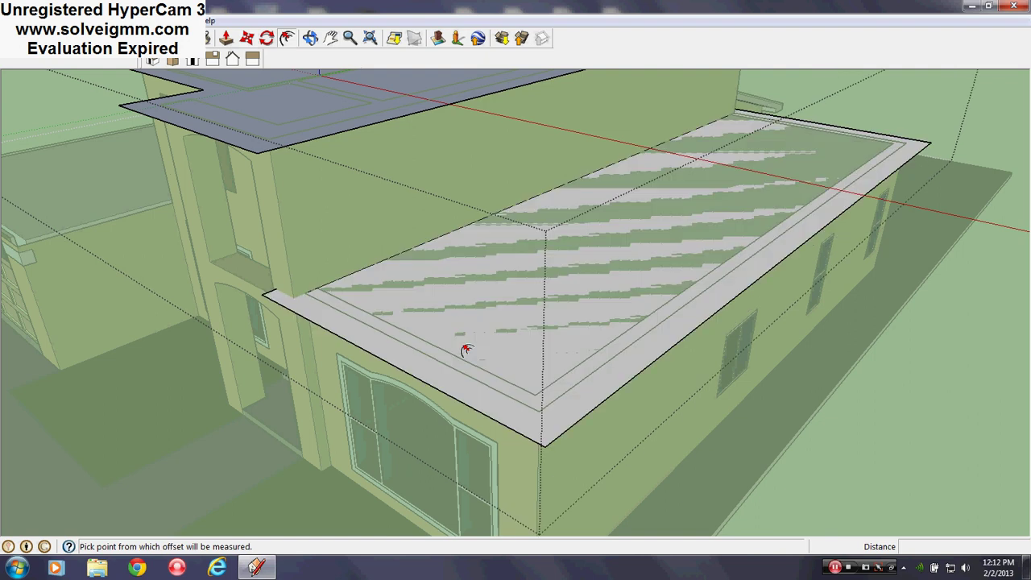
pyautogui.press('l')
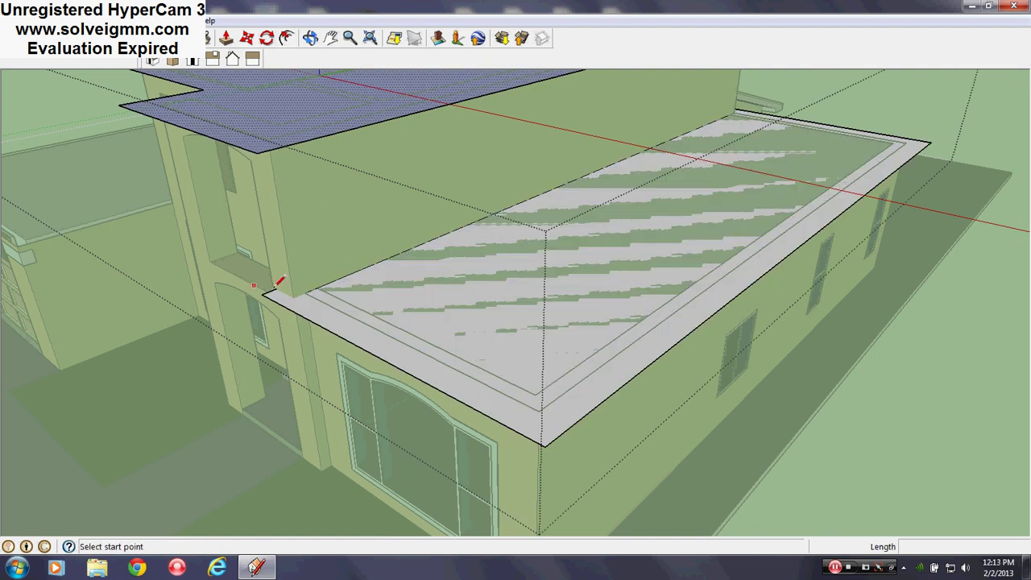
pyautogui.scroll(2, 294, 302)
pyautogui.scroll(3, 294, 302)
pyautogui.click(314, 283)
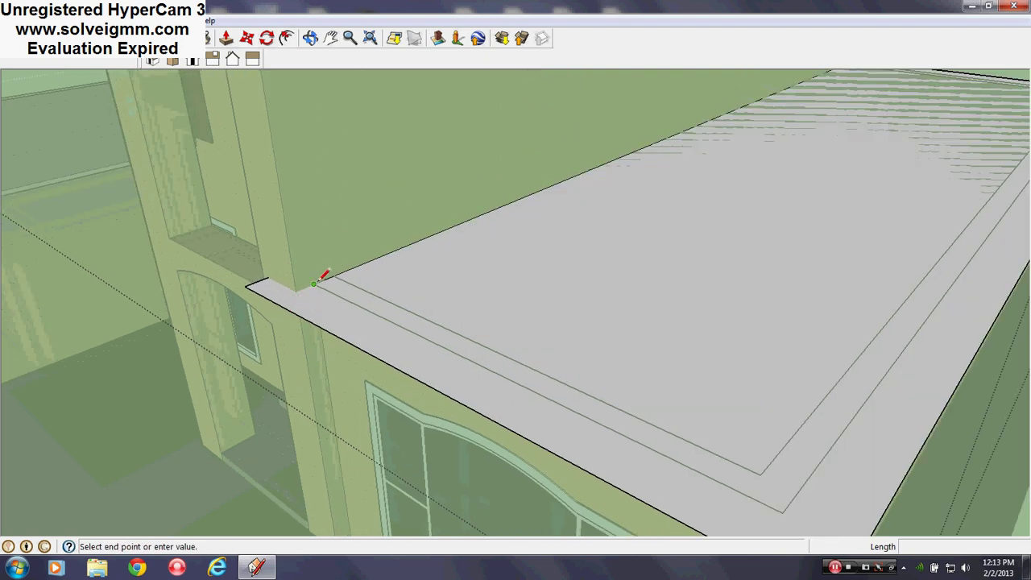
pyautogui.click(274, 299)
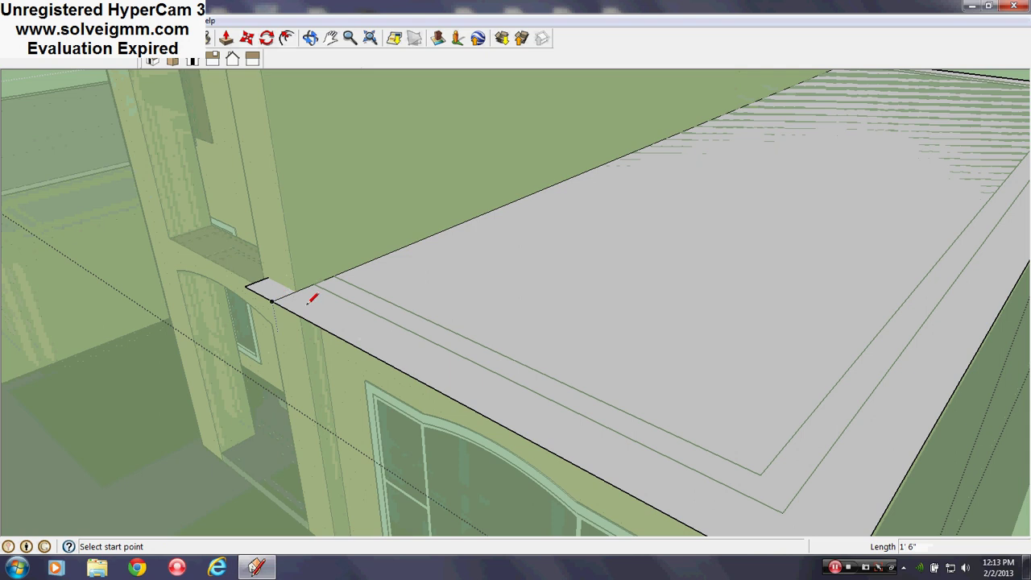
# Draw a line continuing the main wall across the side wing's rear overhang to its outer edge.
pyautogui.moveTo(308, 303); pyautogui.dragTo(389, 325, button='middle')
pyautogui.scroll(-3, 395, 342)
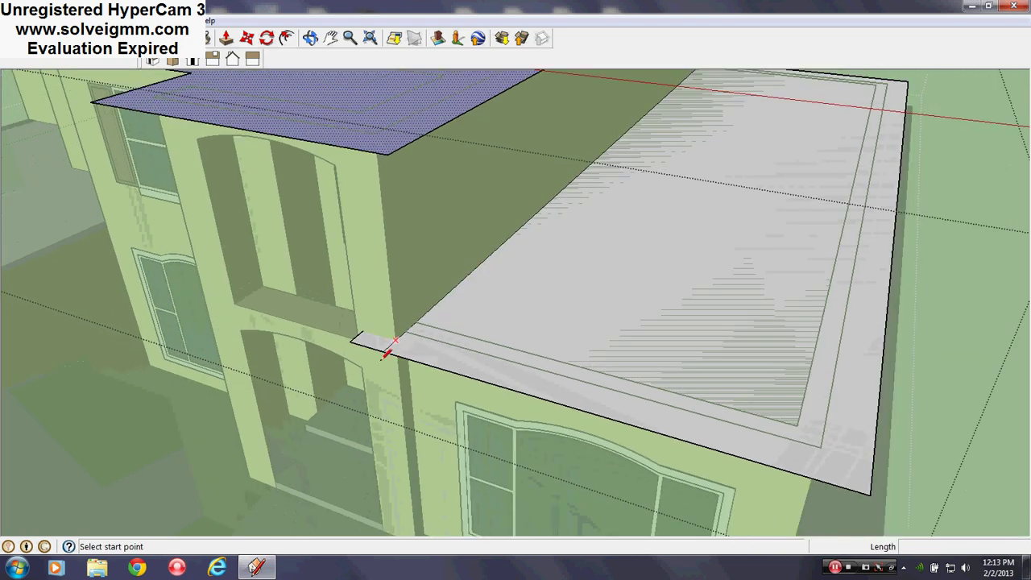
pyautogui.moveTo(481, 314); pyautogui.dragTo(692, 326, button='middle')
pyautogui.scroll(5, 635, 297)
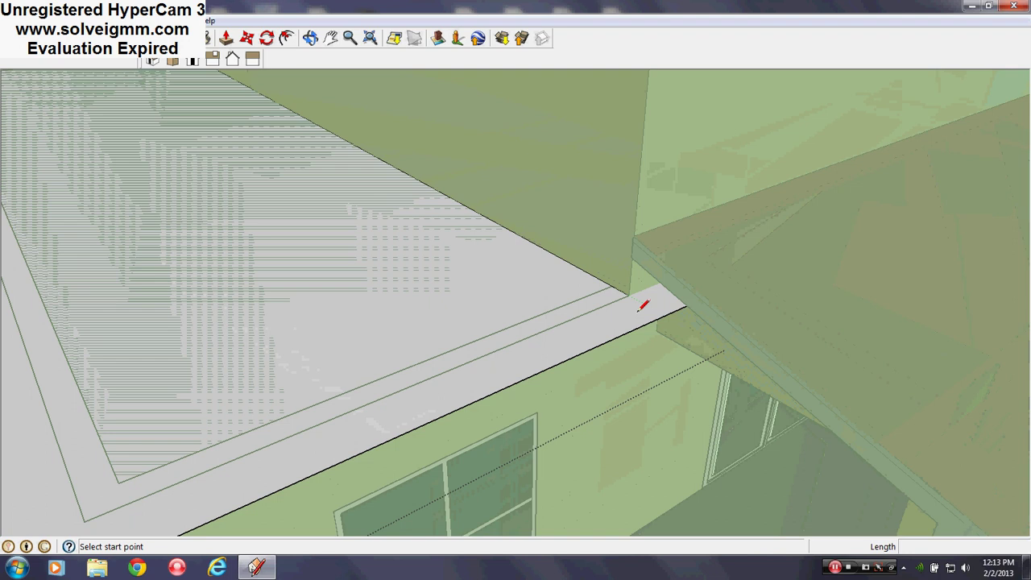
pyautogui.click(624, 281)
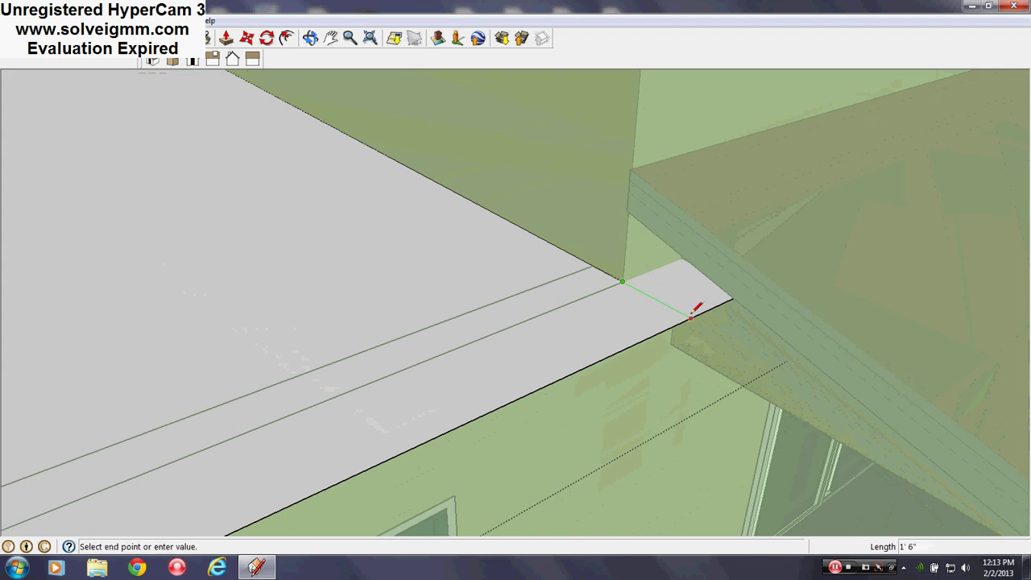
pyautogui.click(692, 317)
# Erase the end and inner edges of the overhang strip that runs inside the main house.
pyautogui.moveTo(690, 302)
pyautogui.mouseDown(button='middle')
pyautogui.moveTo(698, 265)
pyautogui.moveTo(689, 261)
pyautogui.moveTo(392, 207)
pyautogui.moveTo(334, 247)
pyautogui.mouseUp(button='middle')
pyautogui.moveTo(460, 253); pyautogui.dragTo(445, 297, button='middle')
pyautogui.press('e')
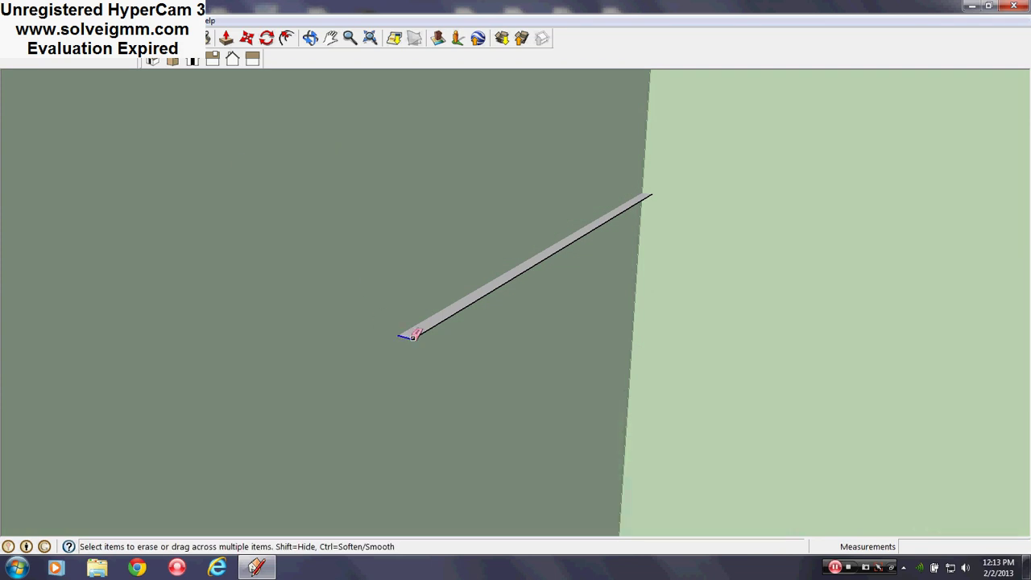
pyautogui.moveTo(412, 339); pyautogui.dragTo(418, 335)
# Inspect the side wing's roof outline, its front and rear overhangs and where they meet the main house wall.
pyautogui.moveTo(511, 373)
pyautogui.mouseDown(button='middle')
pyautogui.moveTo(612, 398)
pyautogui.moveTo(604, 419)
pyautogui.moveTo(831, 361)
pyautogui.mouseUp(button='middle')
pyautogui.scroll(-5, 603, 419)
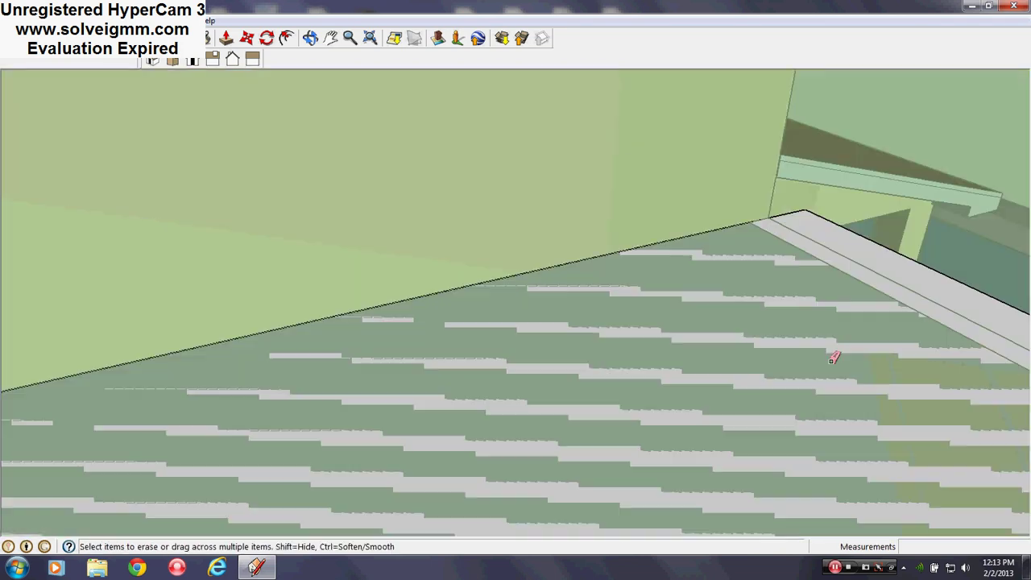
pyautogui.scroll(-6, 834, 358)
pyautogui.scroll(6, 299, 353)
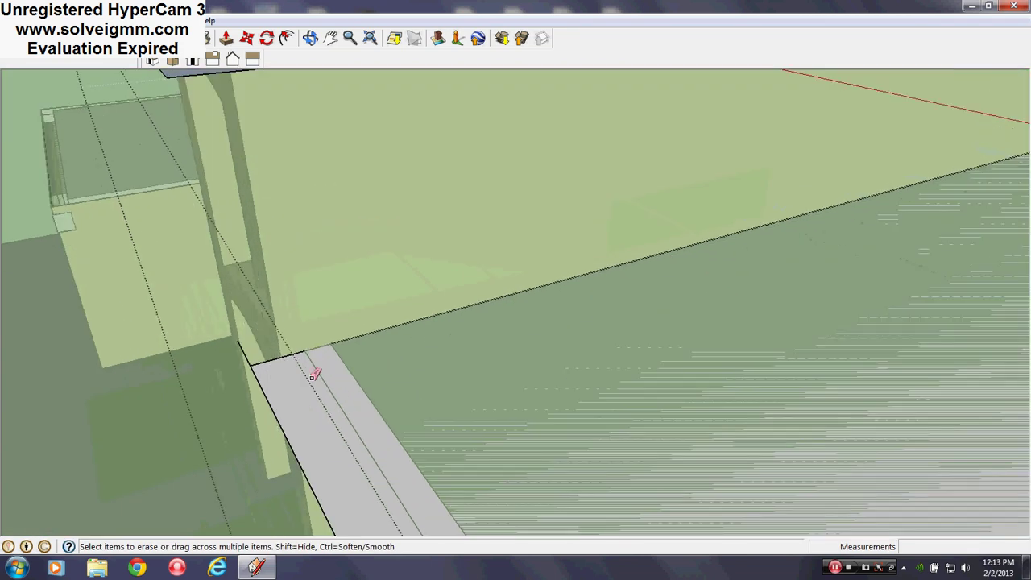
pyautogui.moveTo(312, 377); pyautogui.dragTo(688, 352, button='middle')
pyautogui.scroll(2, 688, 352)
pyautogui.moveTo(612, 357); pyautogui.dragTo(601, 430, button='middle')
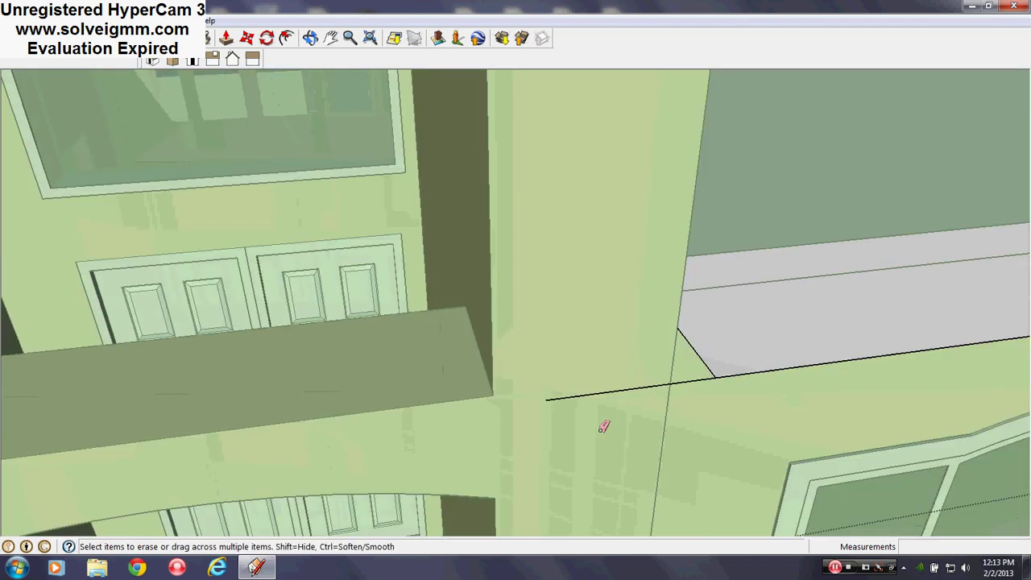
pyautogui.moveTo(610, 386)
pyautogui.mouseDown(button='middle')
pyautogui.moveTo(325, 412)
pyautogui.moveTo(363, 230)
pyautogui.mouseUp(button='middle')
pyautogui.scroll(4, 363, 231)
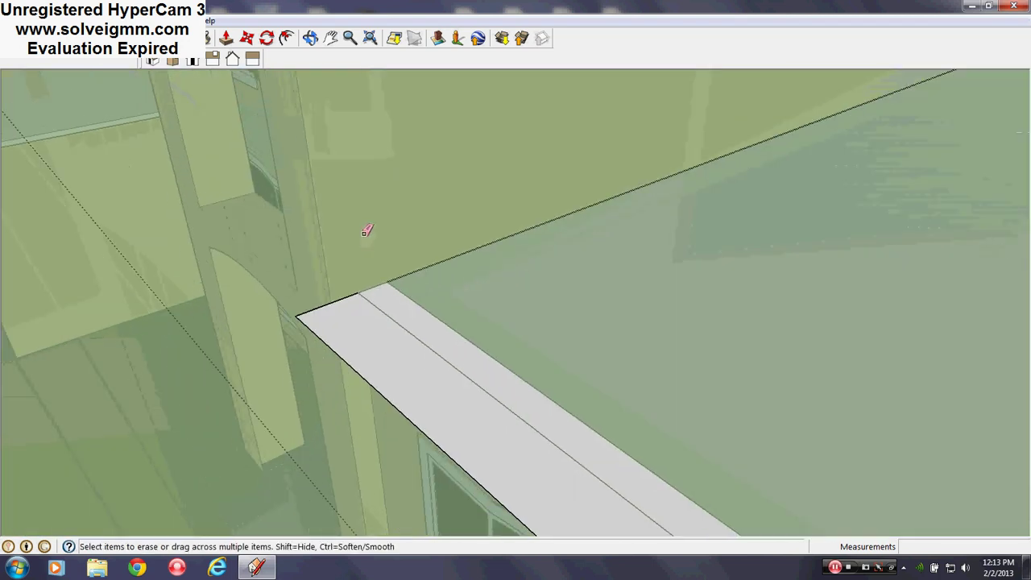
pyautogui.scroll(-5, 546, 426)
pyautogui.scroll(5, 544, 361)
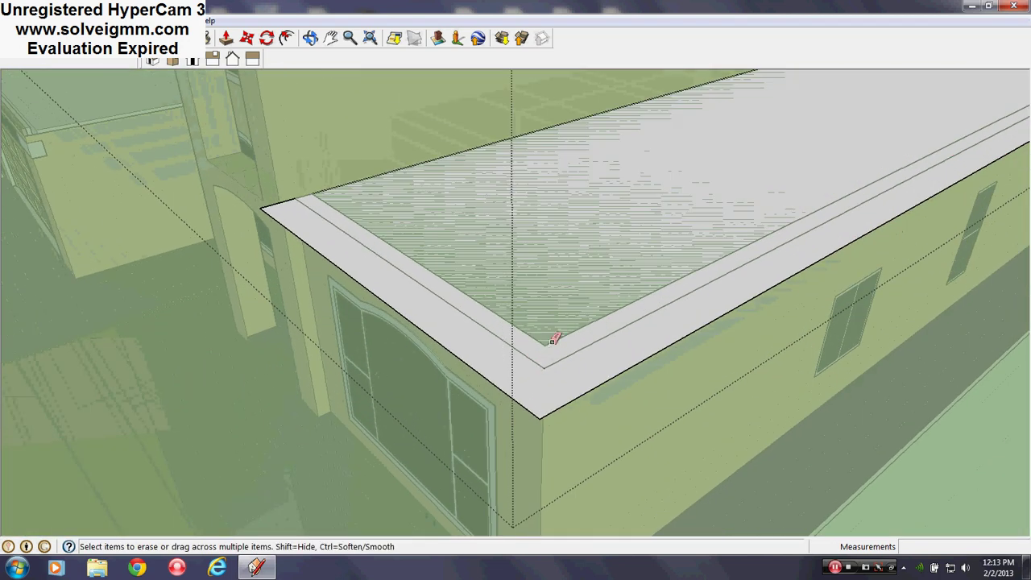
pyautogui.scroll(-6, 531, 332)
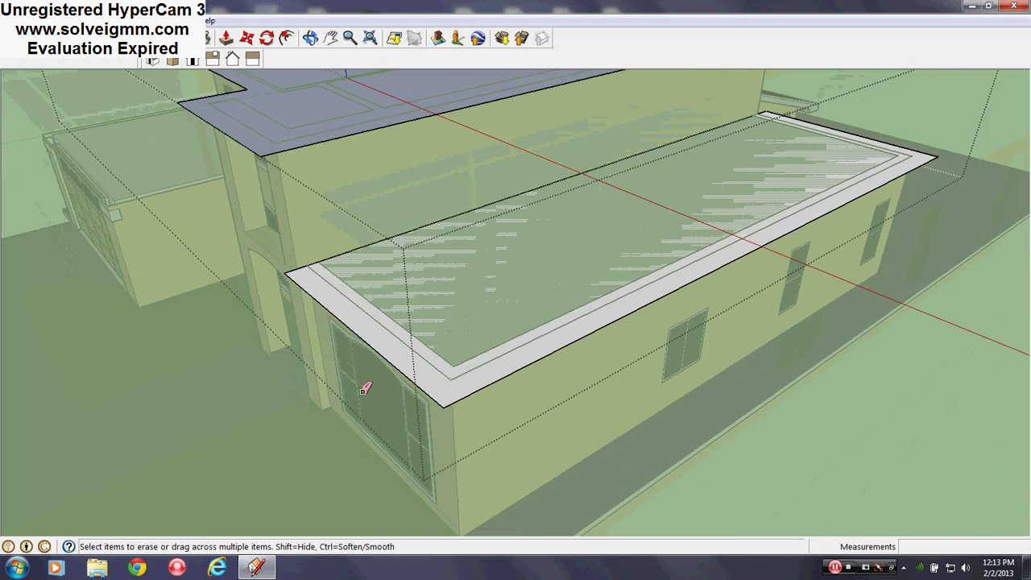
pyautogui.moveTo(362, 382)
pyautogui.mouseDown(button='middle')
pyautogui.moveTo(290, 340)
pyautogui.moveTo(623, 445)
pyautogui.mouseUp(button='middle')
pyautogui.scroll(3, 681, 408)
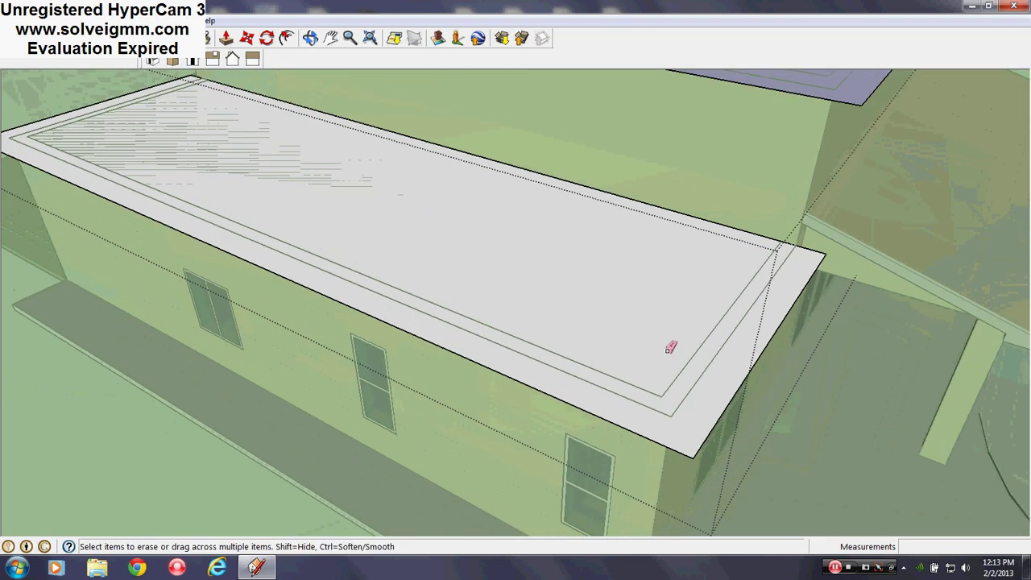
pyautogui.scroll(-5, 700, 371)
pyautogui.moveTo(380, 368); pyautogui.dragTo(784, 369, button='middle')
pyautogui.scroll(2, 571, 333)
pyautogui.moveTo(439, 344)
pyautogui.mouseDown(button='middle')
pyautogui.moveTo(571, 333)
pyautogui.moveTo(493, 432)
pyautogui.mouseUp(button='middle')
pyautogui.scroll(1, 530, 367)
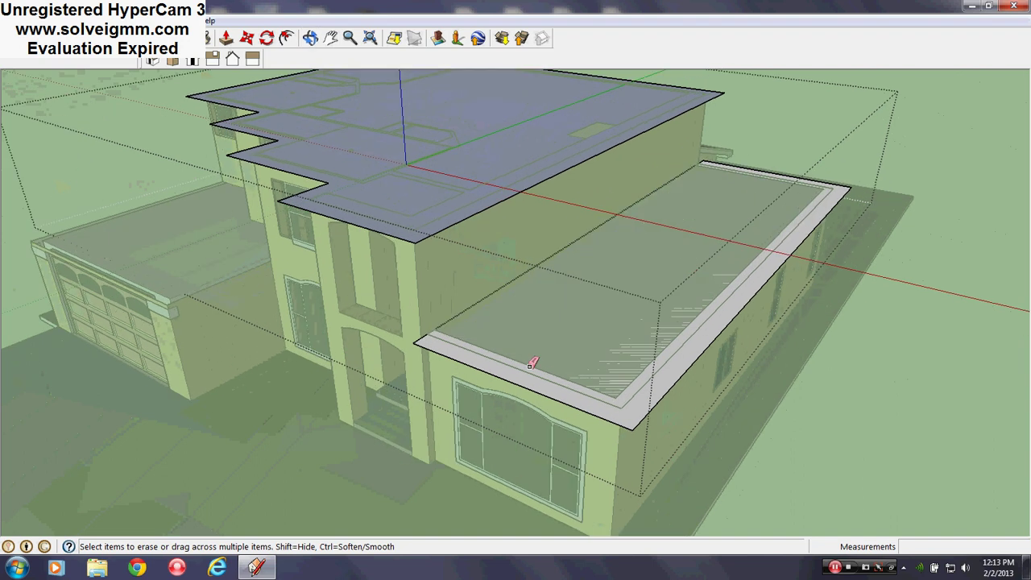
# Paint the two-story roof outline and the side wing's roof outline with Color_001.
pyautogui.click(205, 37)
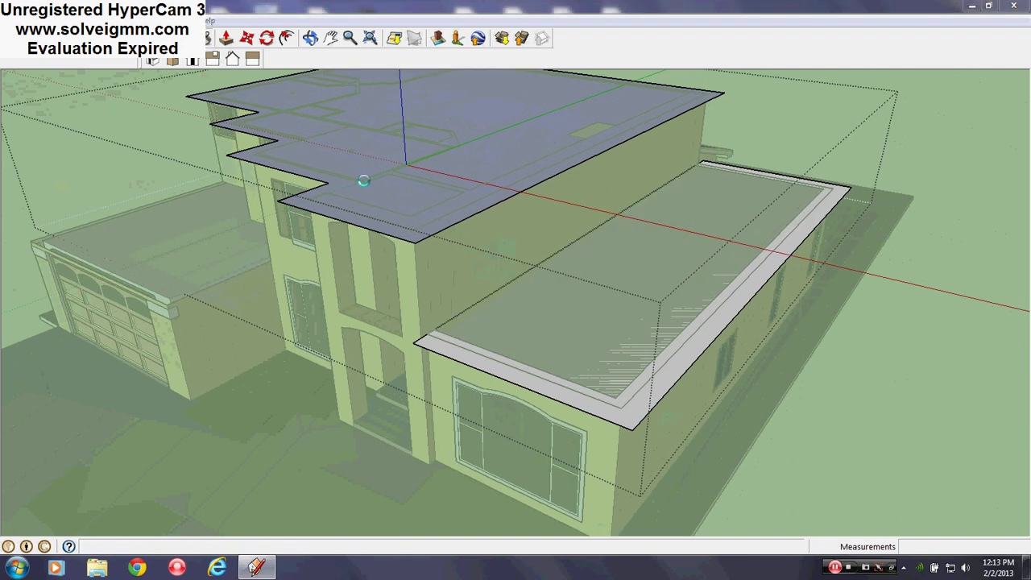
pyautogui.press('b')
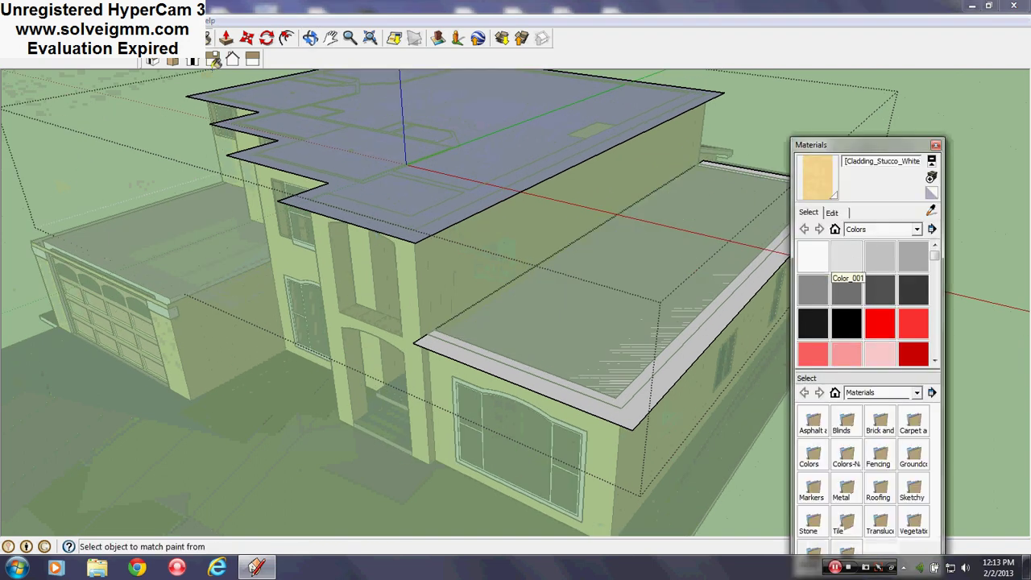
pyautogui.click(848, 268)
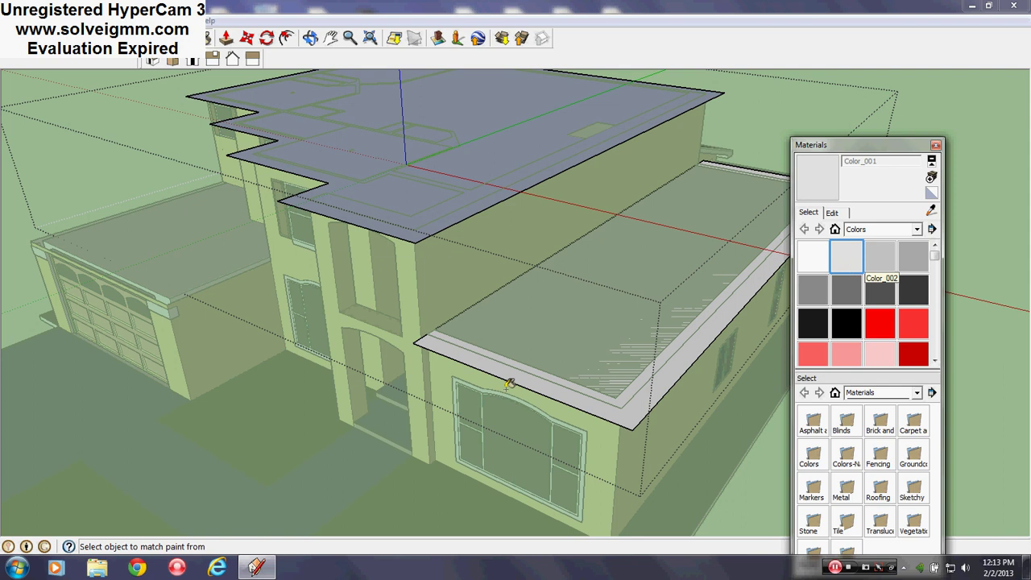
pyautogui.moveTo(467, 460); pyautogui.dragTo(553, 231, button='middle')
pyautogui.scroll(2, 584, 283)
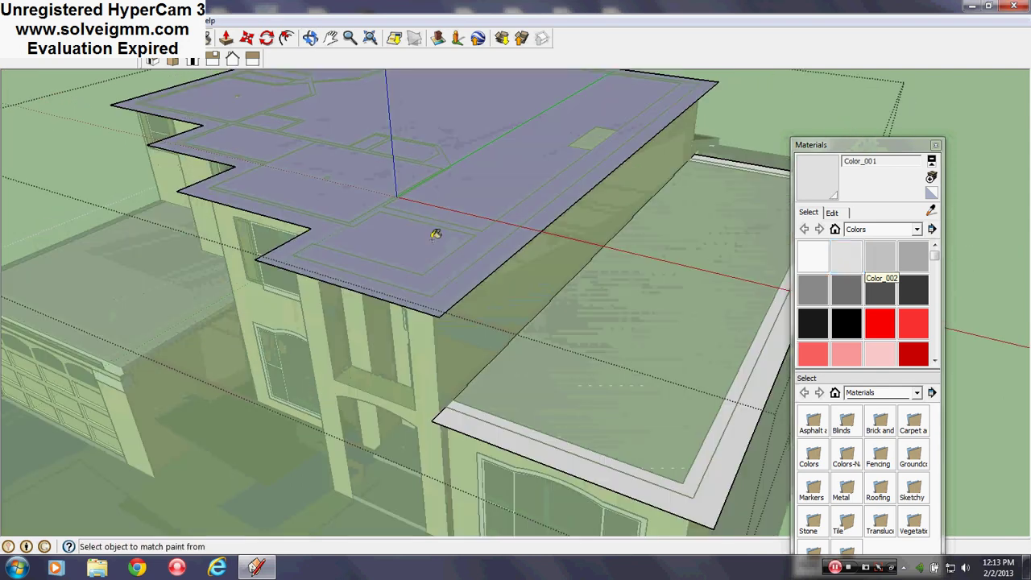
pyautogui.click(432, 232)
pyautogui.click(577, 432)
pyautogui.moveTo(580, 427); pyautogui.dragTo(557, 382, button='middle')
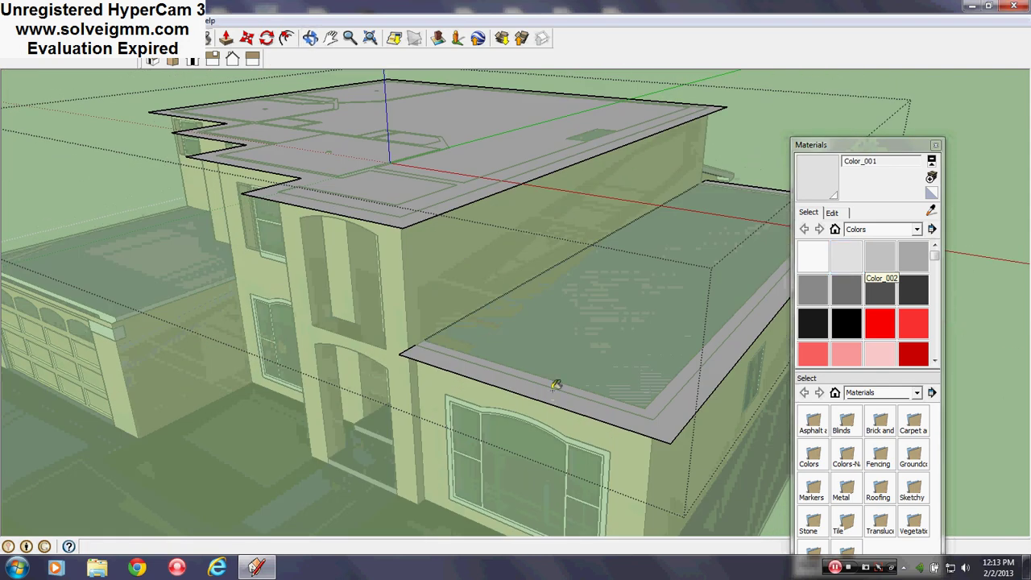
pyautogui.click(935, 145)
pyautogui.click(936, 145)
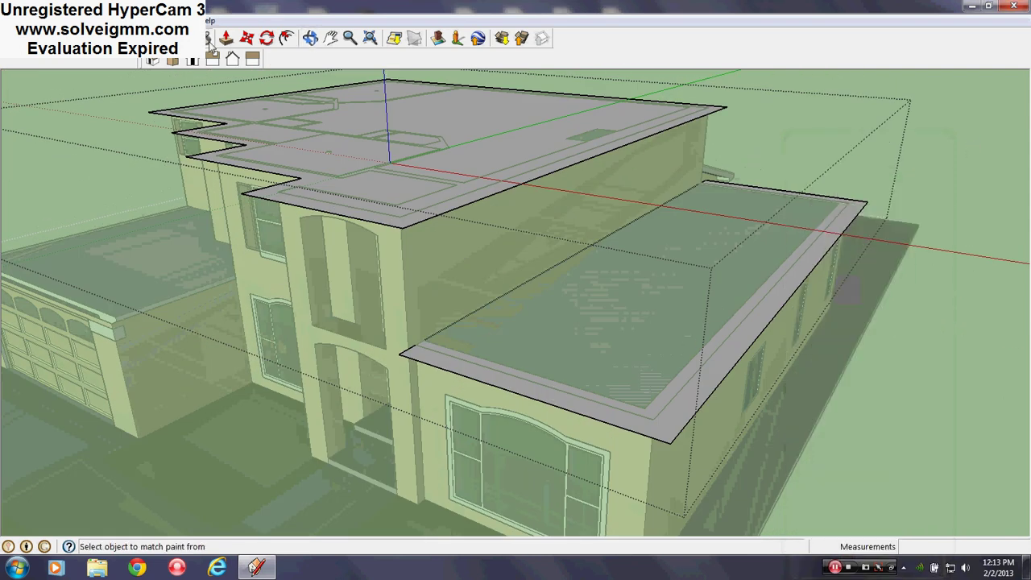
# Pull the two-story roof face and the side wing's roof face up by 8" each.
pyautogui.click(207, 39)
pyautogui.click(372, 185)
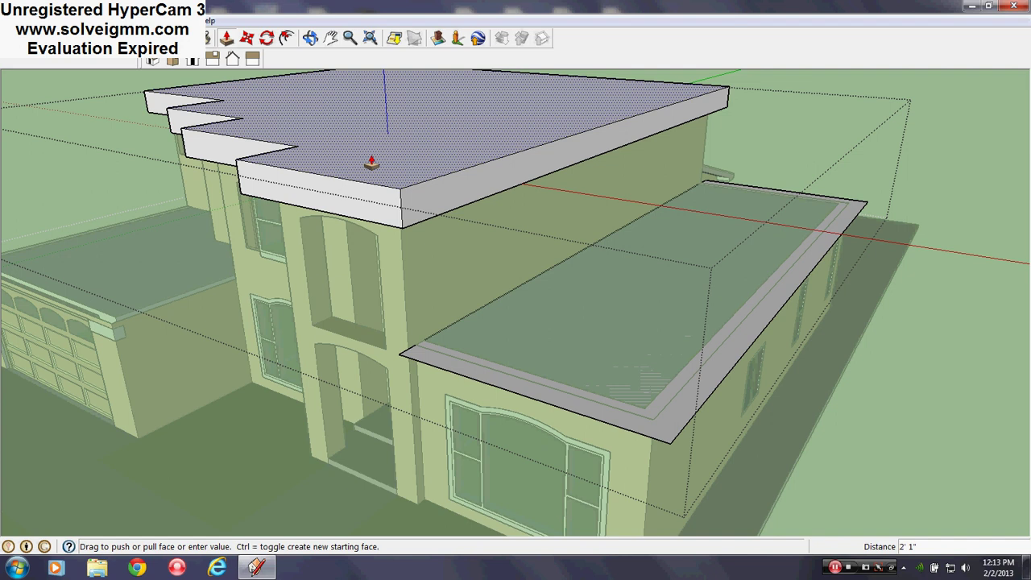
pyautogui.press('Return')
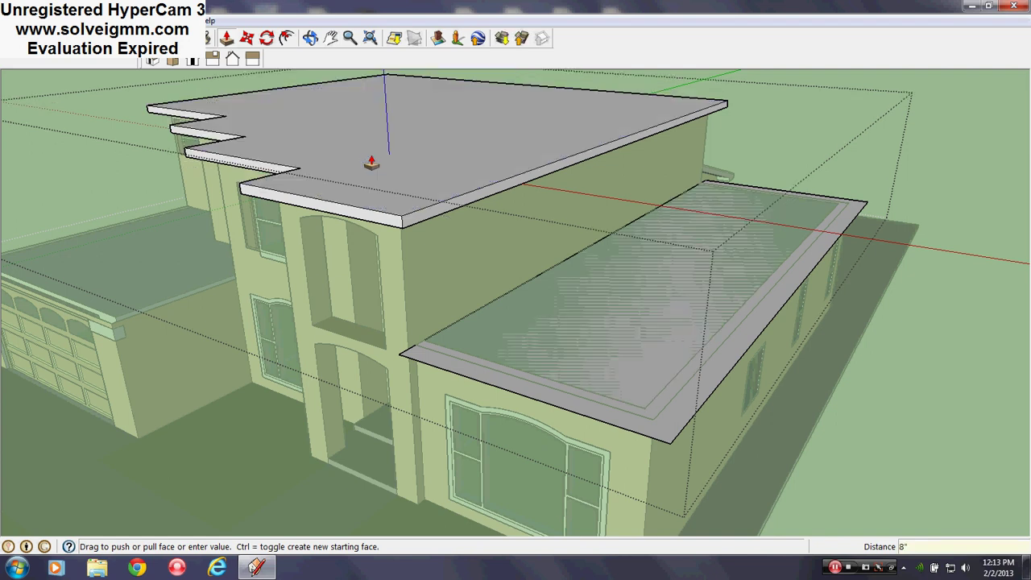
pyautogui.doubleClick(544, 368)
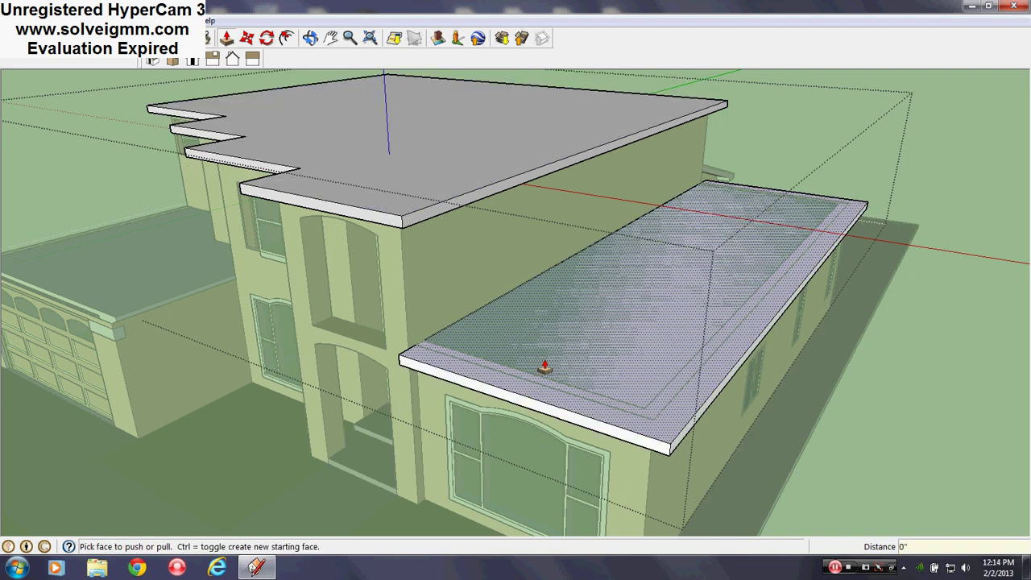
pyautogui.hotkey('ctrl', 'z')
pyautogui.moveTo(457, 377); pyautogui.dragTo(437, 341)
pyautogui.moveTo(437, 341); pyautogui.dragTo(411, 307, button='middle')
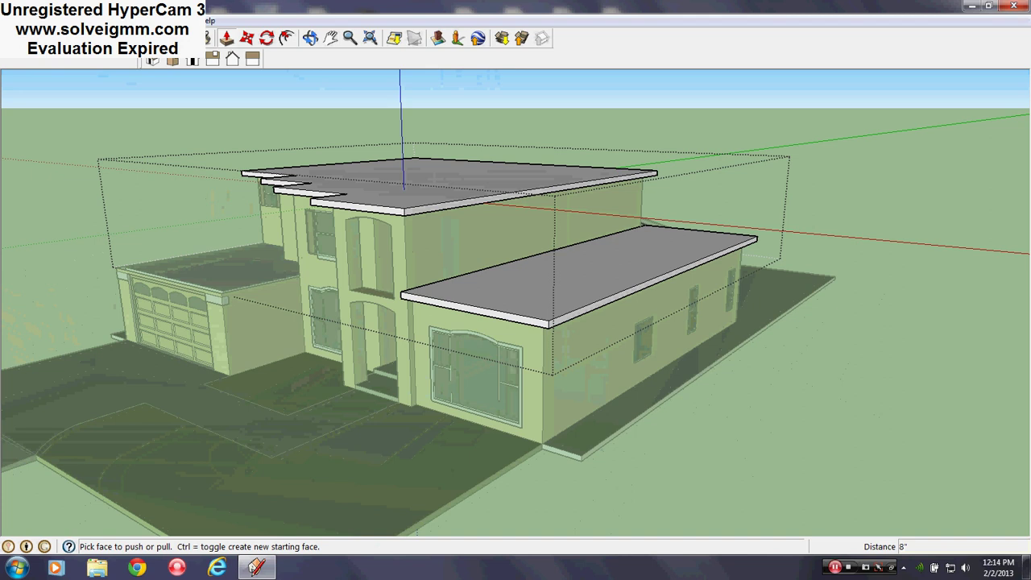
# Select the bounding edges of the two-story roof slab's top face and copy them straight down by 2".
pyautogui.press('l')
pyautogui.scroll(6, 363, 172)
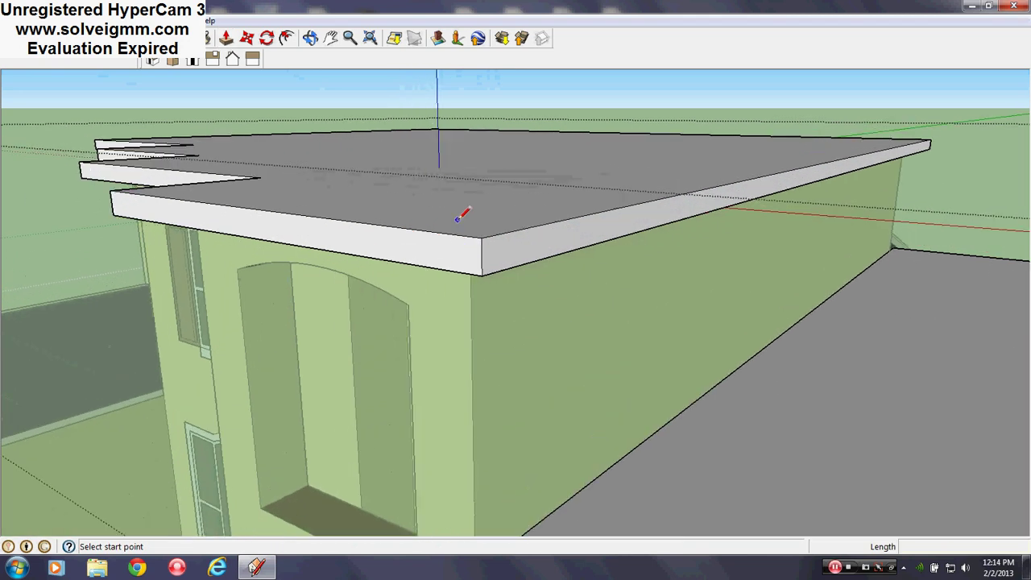
pyautogui.moveTo(460, 216); pyautogui.dragTo(478, 235, button='middle')
pyautogui.scroll(3, 465, 269)
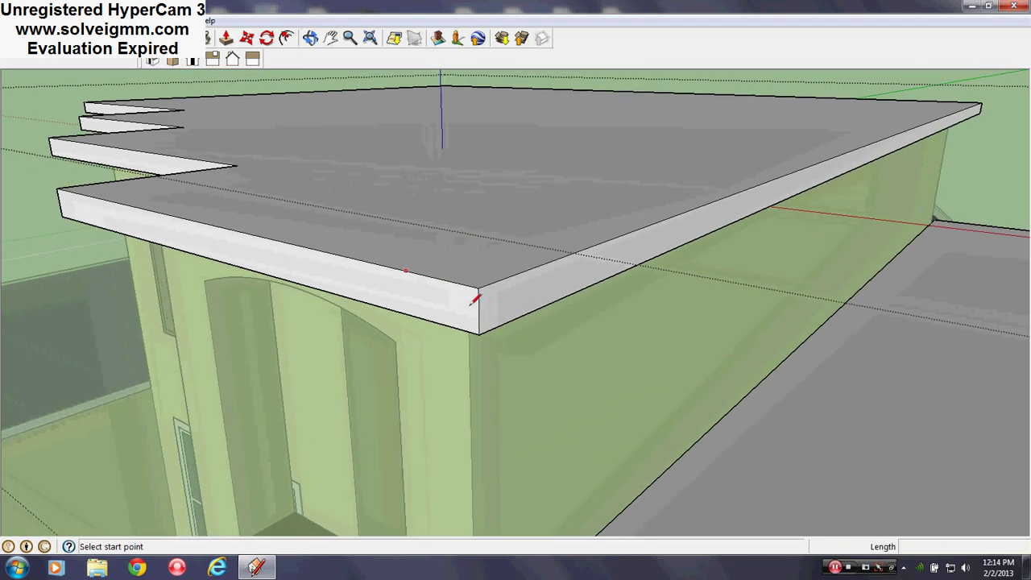
pyautogui.rightClick(479, 252)
pyautogui.click(317, 95)
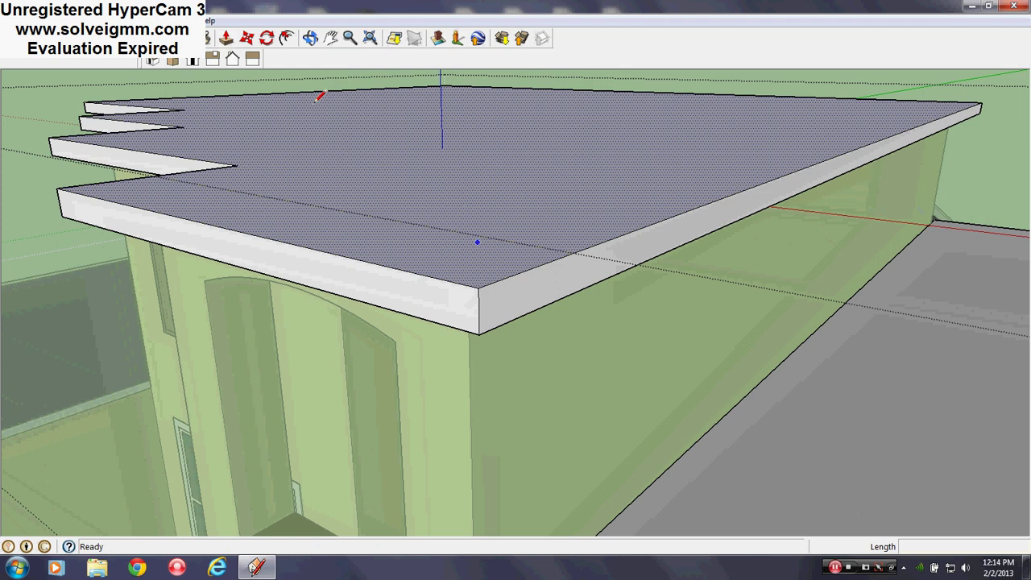
pyautogui.click(247, 38)
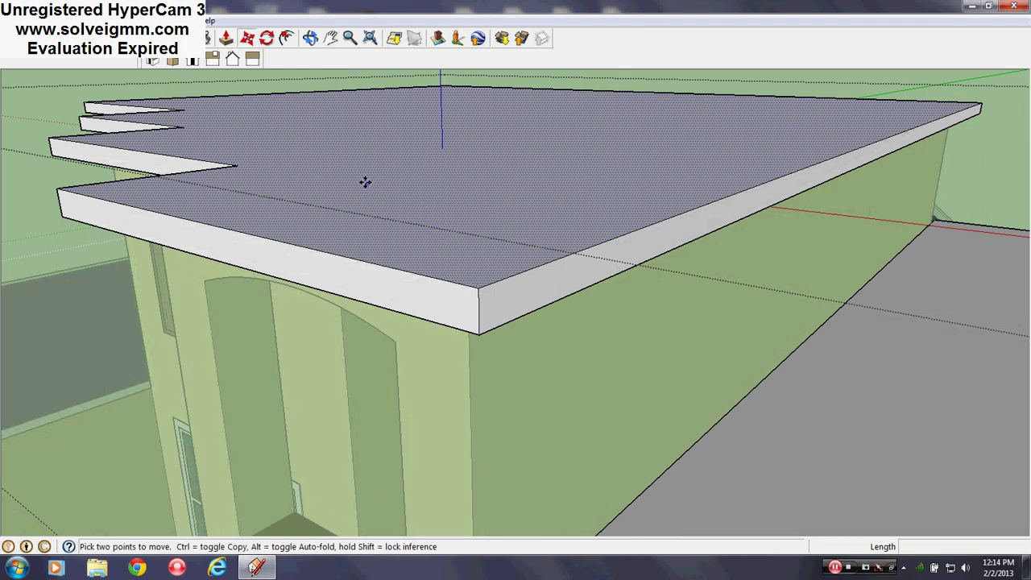
pyautogui.click(477, 287)
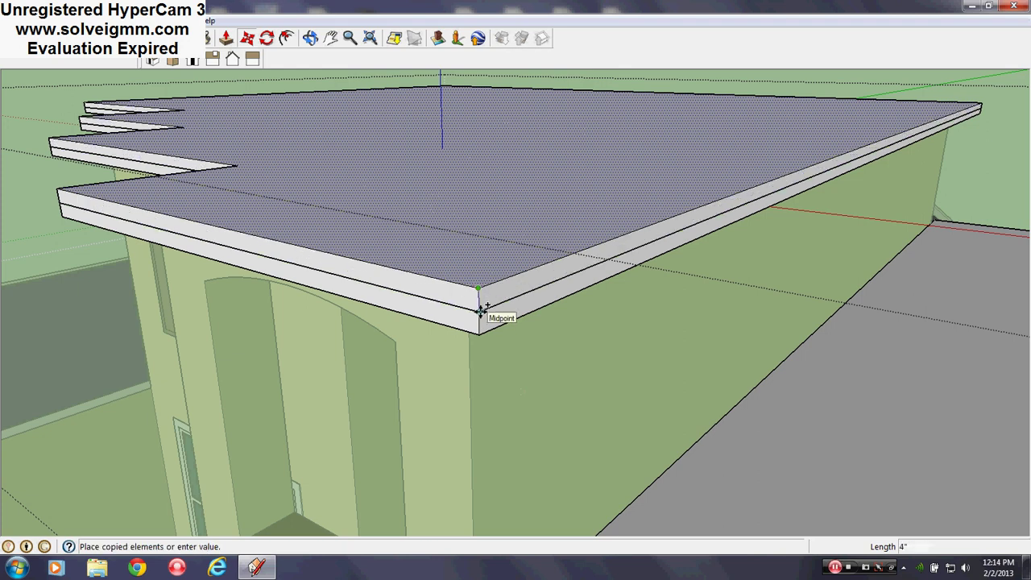
pyautogui.click(481, 309)
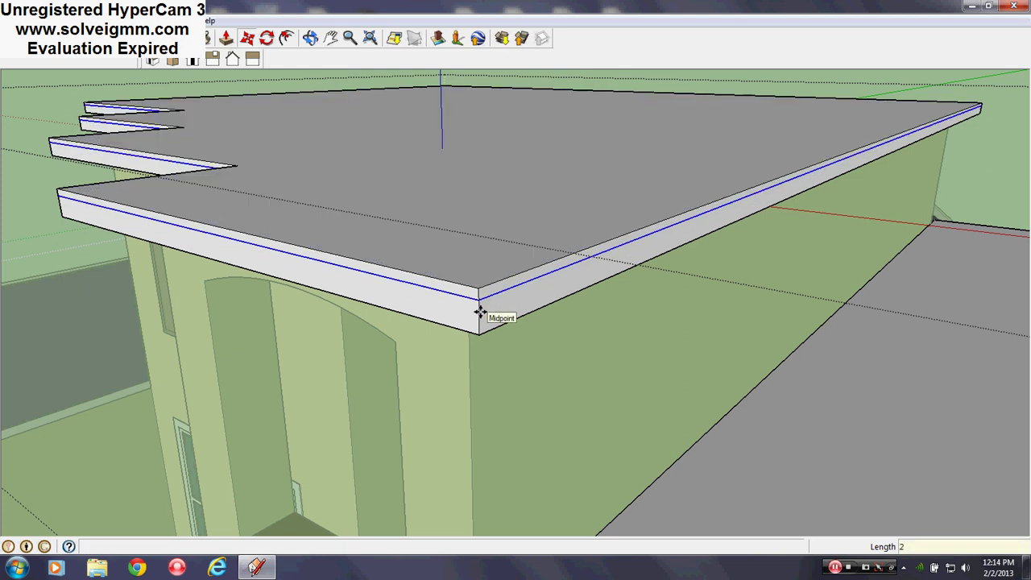
# Copy the bounding edges of the side wing roof slab's top face down by 2" and clear the selection.
pyautogui.scroll(-5, 354, 177)
pyautogui.scroll(8, 508, 293)
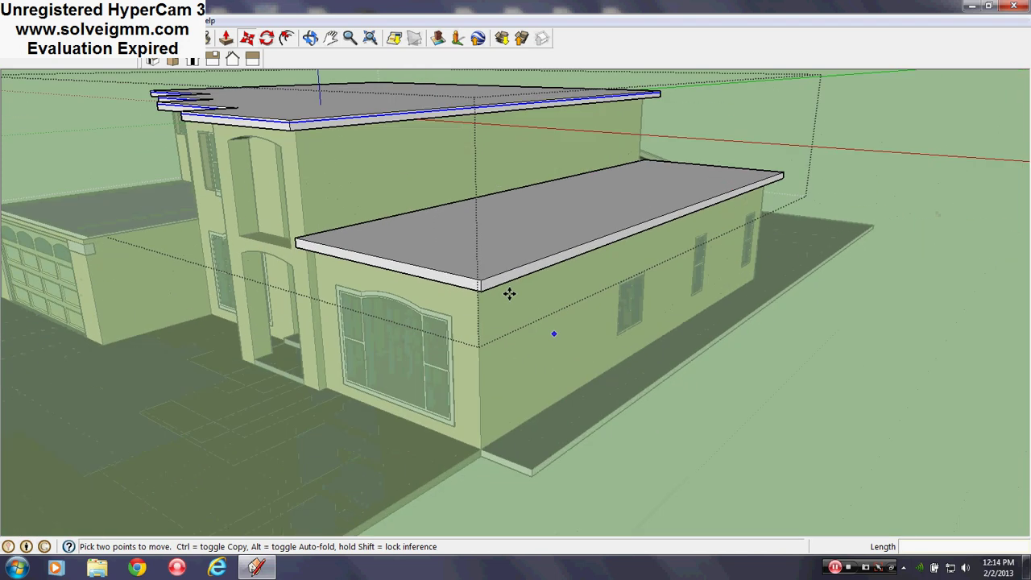
pyautogui.rightClick(449, 256)
pyautogui.press('Escape')
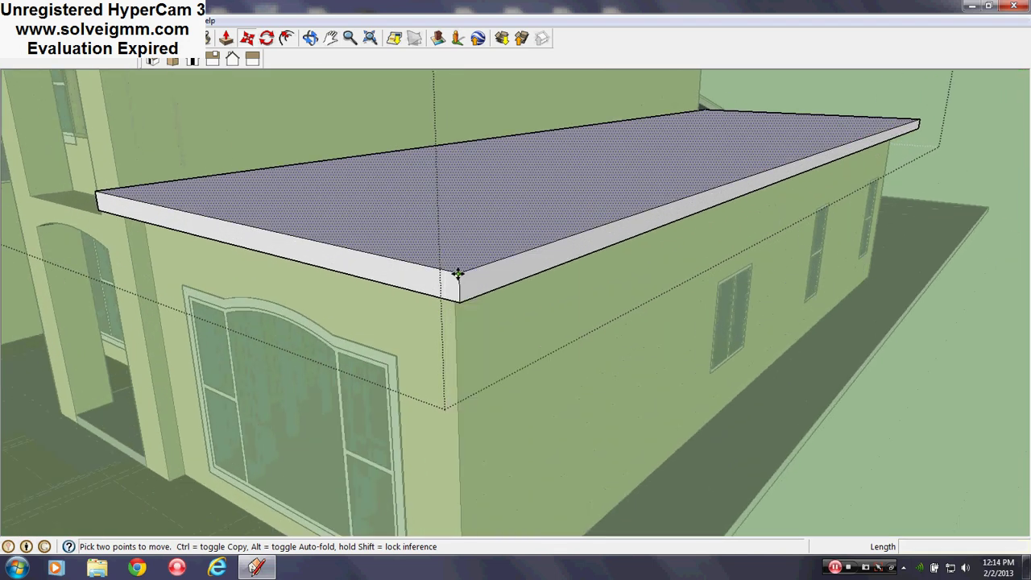
pyautogui.click(458, 274)
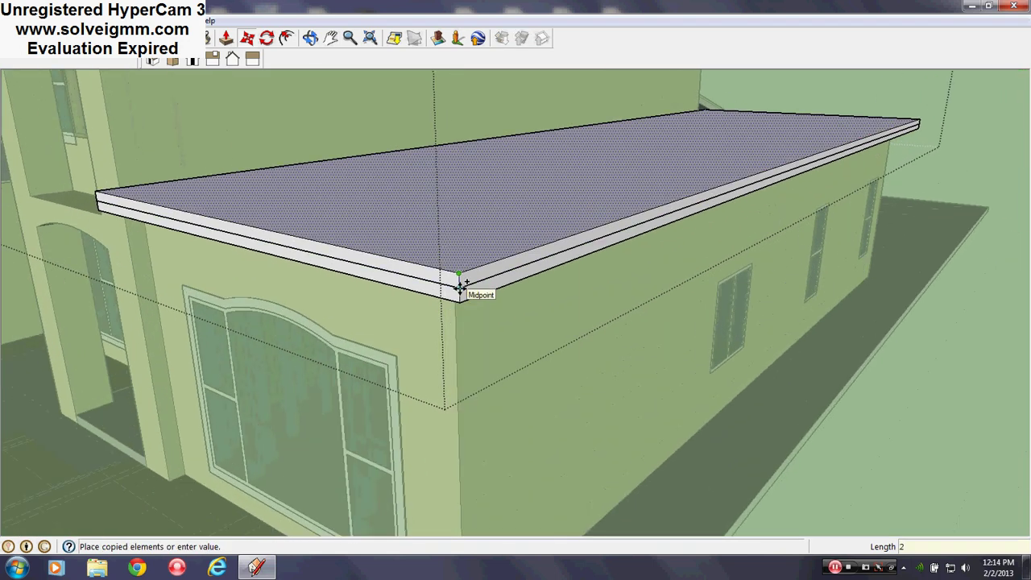
pyautogui.click(459, 287)
pyautogui.scroll(-6, 677, 411)
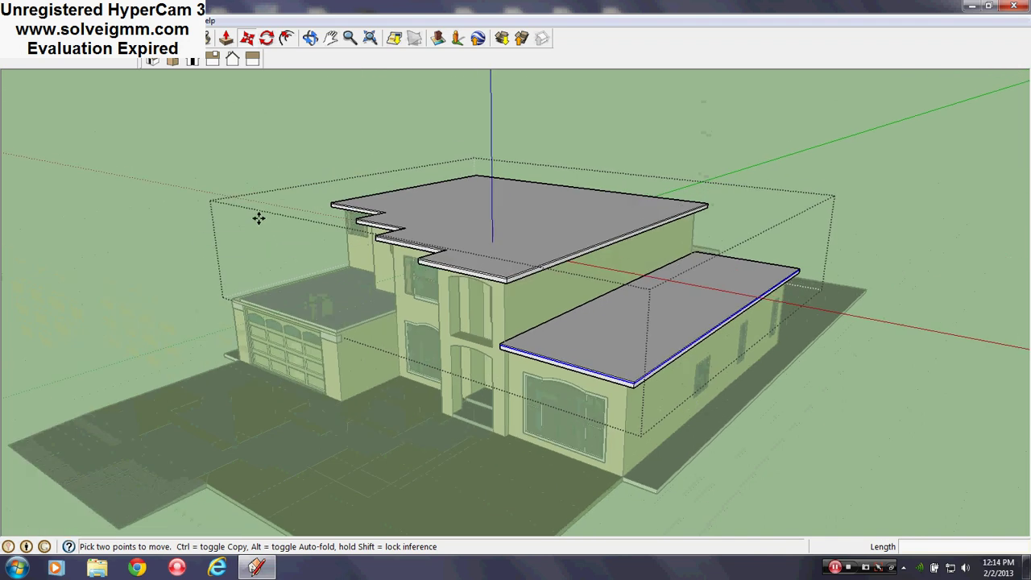
pyautogui.rightClick(202, 232)
pyautogui.click(236, 242)
# Draw a rectangle over the garage's flat roof, from the rear corner at the house wall to the opposite front outer corner.
pyautogui.scroll(3, 303, 351)
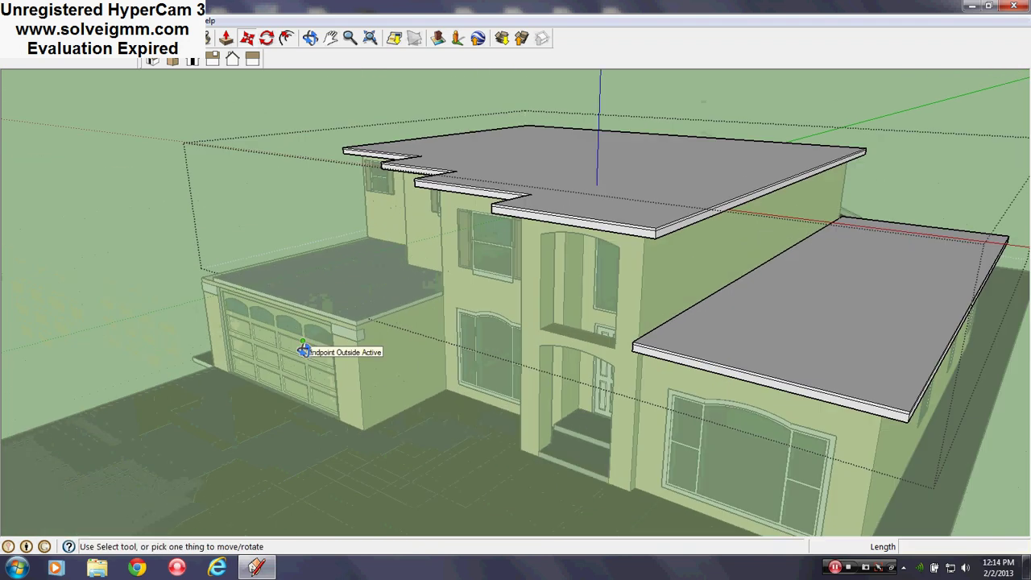
pyautogui.moveTo(303, 350); pyautogui.dragTo(263, 363, button='middle')
pyautogui.press('r')
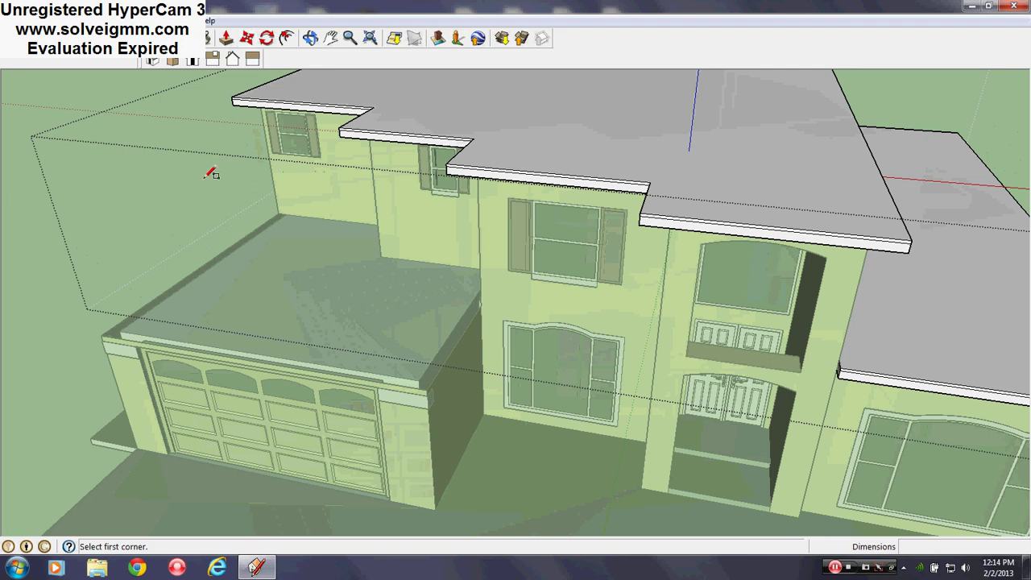
pyautogui.moveTo(312, 322); pyautogui.dragTo(549, 327, button='middle')
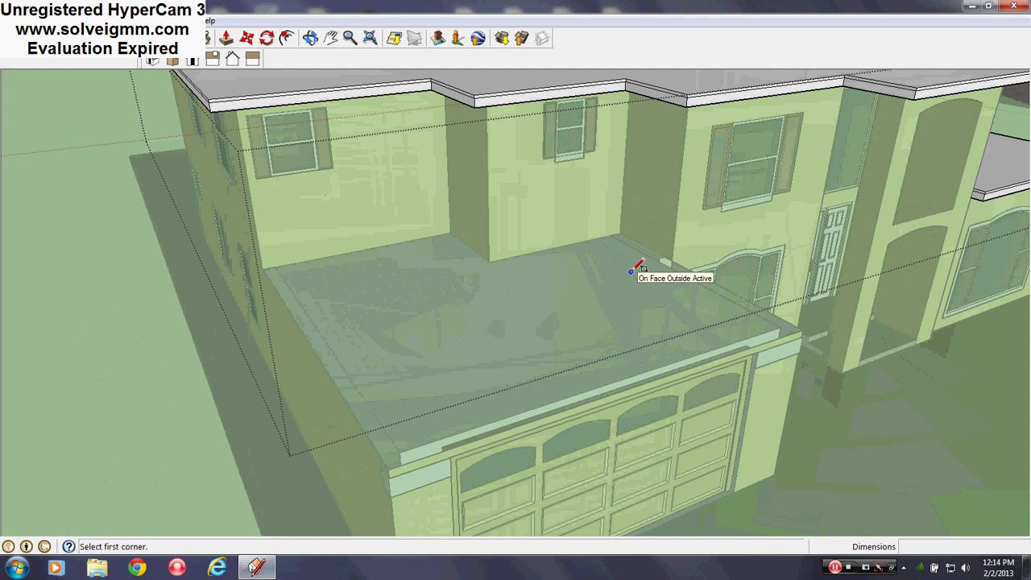
pyautogui.scroll(3, 632, 271)
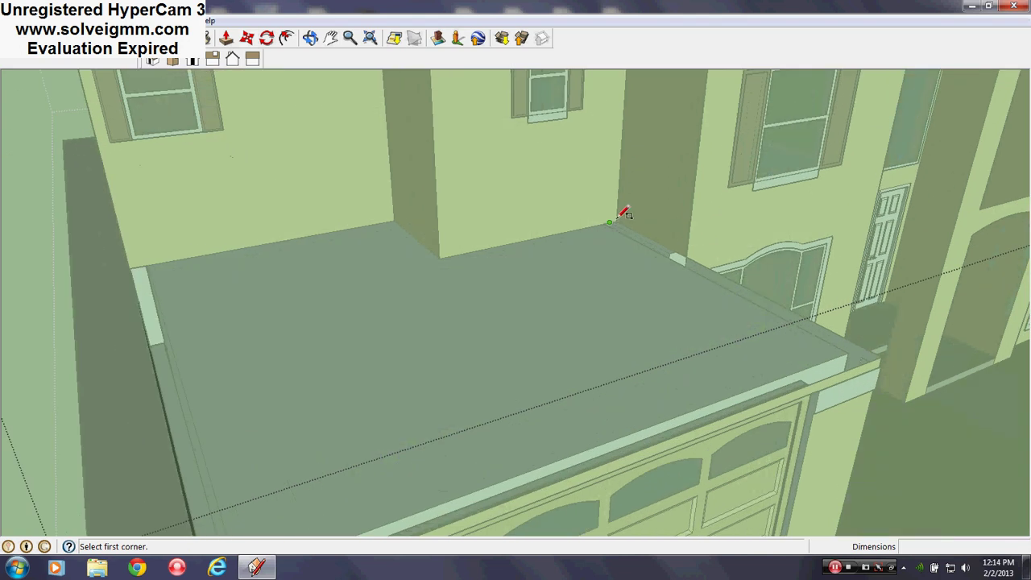
pyautogui.click(612, 220)
pyautogui.scroll(-4, 620, 211)
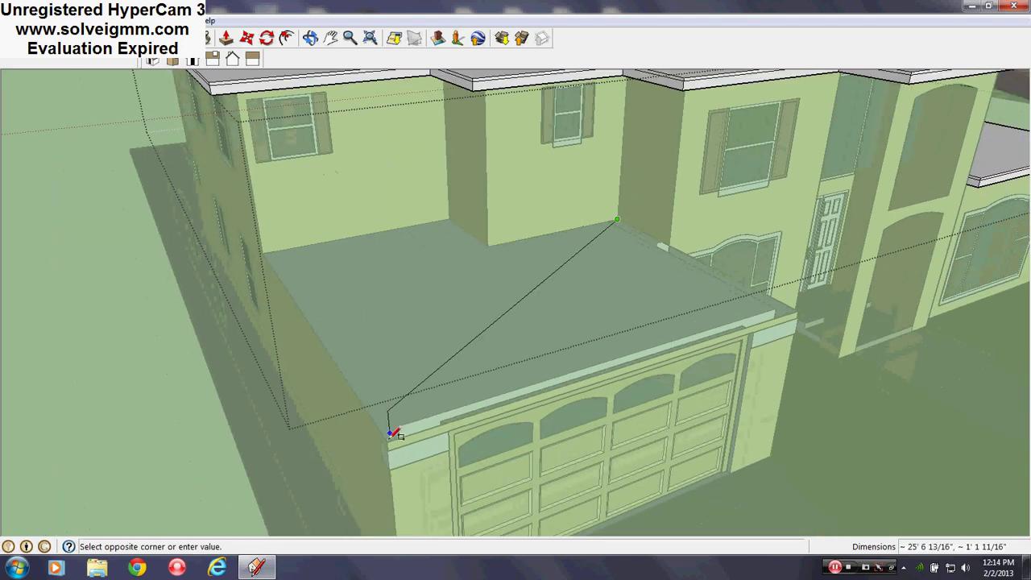
pyautogui.click(390, 435)
# Fill the remaining rear corner of the garage roof with a rectangle about 12' 5" by 5' 8" and erase the dividing edge.
pyautogui.scroll(3, 396, 323)
pyautogui.moveTo(395, 323); pyautogui.dragTo(566, 218, button='middle')
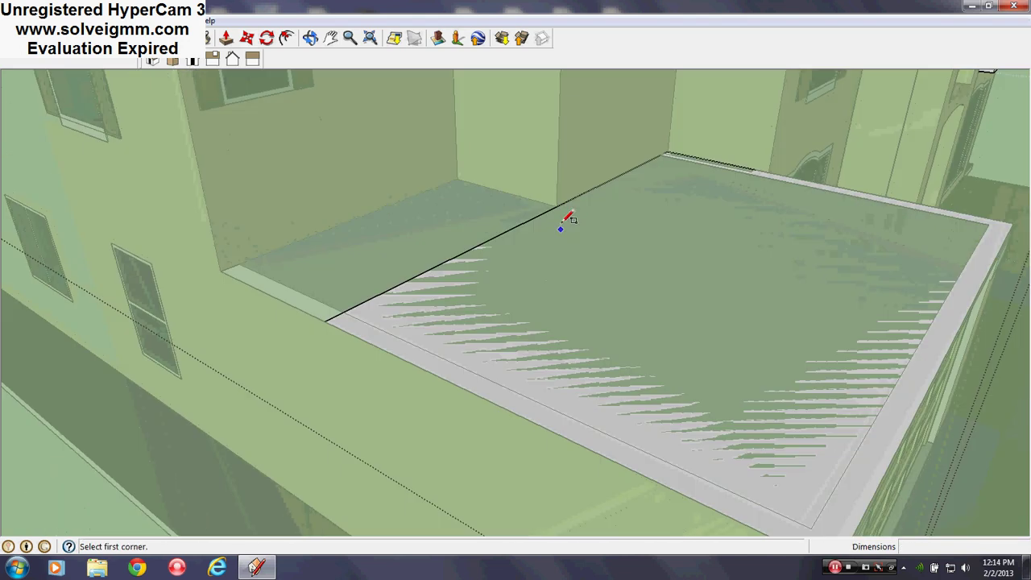
pyautogui.click(557, 206)
pyautogui.scroll(2, 394, 258)
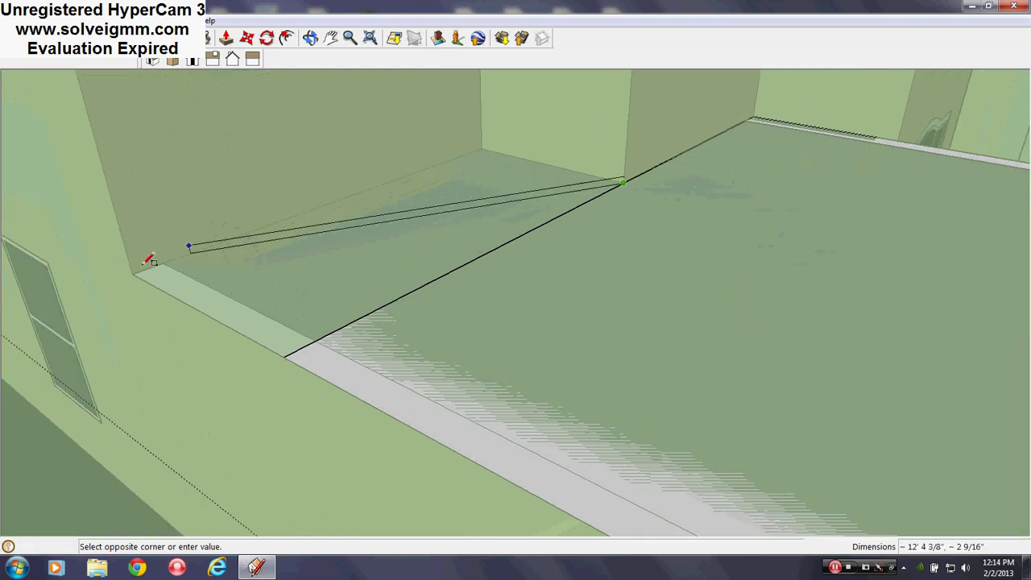
pyautogui.click(136, 274)
pyautogui.rightClick(352, 322)
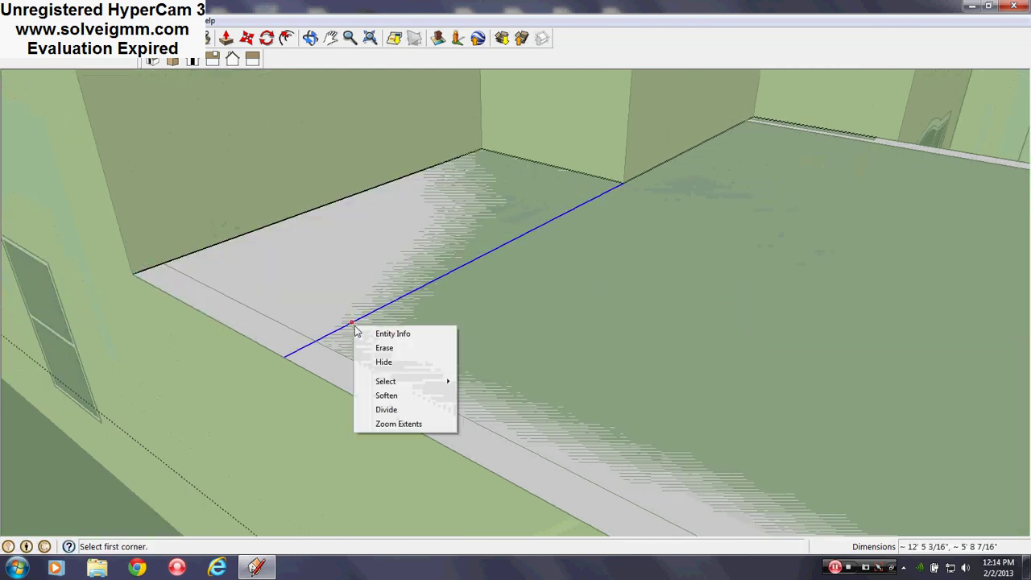
pyautogui.click(373, 347)
# Offset the garage roof face outward by 1' 6" to form the eave overhang.
pyautogui.moveTo(330, 166)
pyautogui.mouseDown(button='middle')
pyautogui.moveTo(535, 251)
pyautogui.moveTo(495, 292)
pyautogui.moveTo(489, 352)
pyautogui.moveTo(483, 341)
pyautogui.mouseUp(button='middle')
pyautogui.press('f')
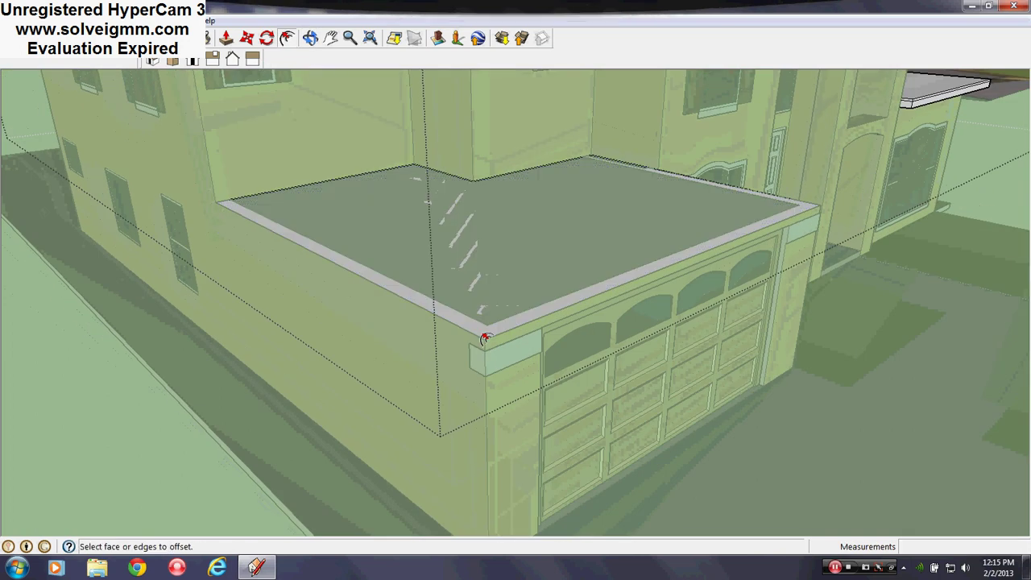
pyautogui.click(470, 285)
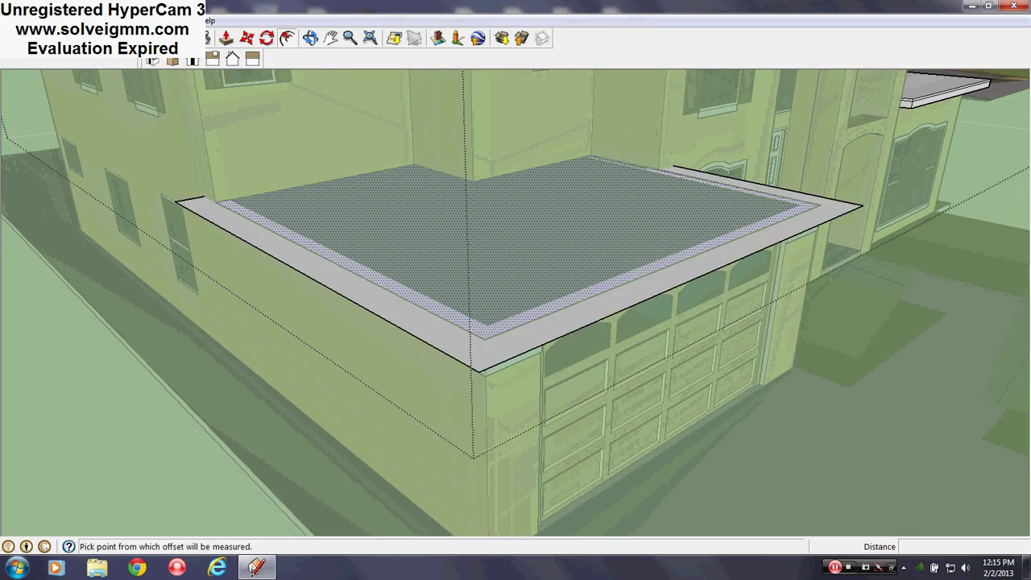
# Draw a line across the overhang strip at each end where the garage meets the house wall.
pyautogui.press('l')
pyautogui.moveTo(217, 223); pyautogui.dragTo(408, 357, button='middle')
pyautogui.click(404, 363)
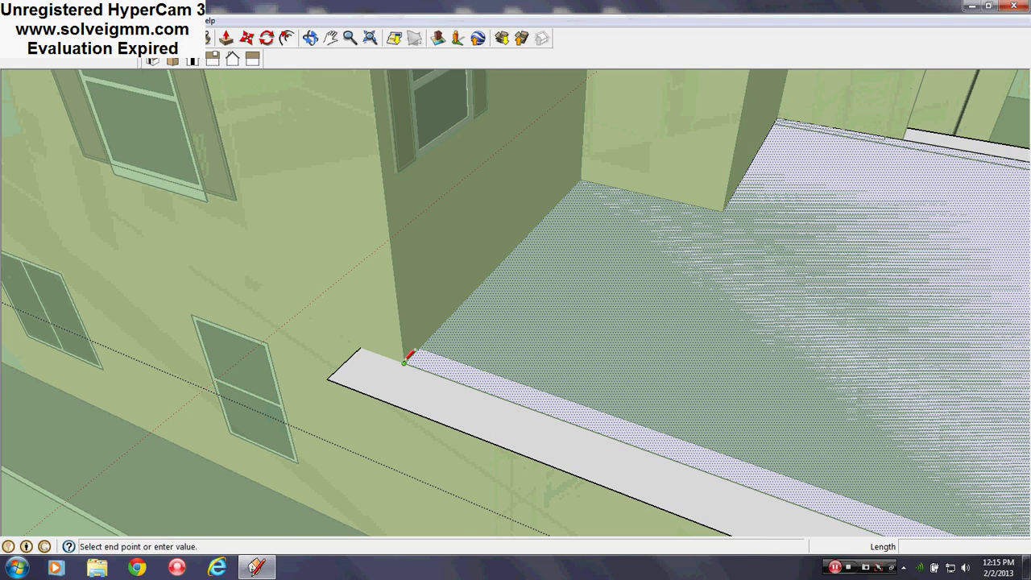
pyautogui.click(374, 394)
pyautogui.moveTo(278, 306); pyautogui.dragTo(546, 320, button='middle')
pyautogui.scroll(3, 552, 314)
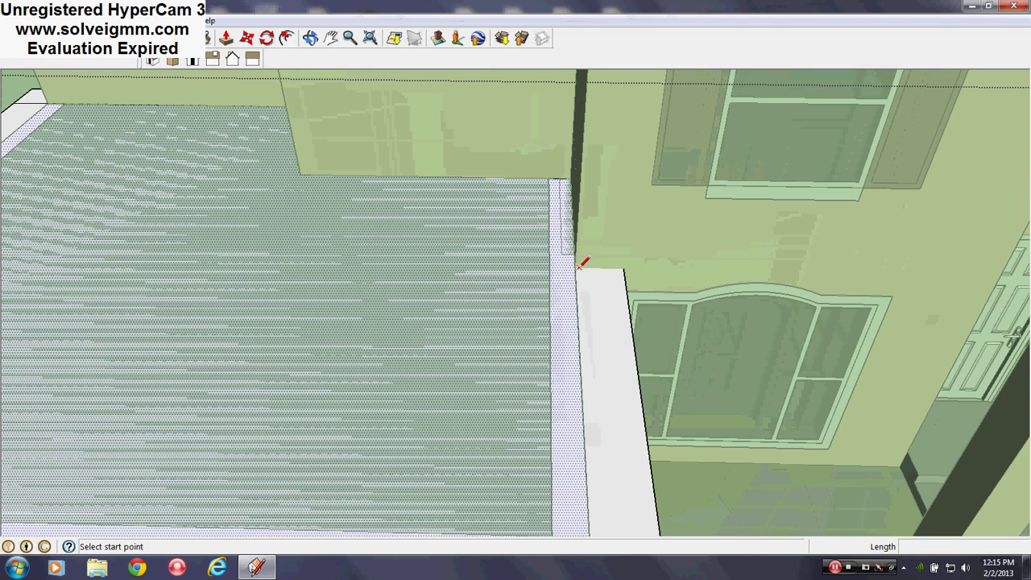
pyautogui.click(576, 267)
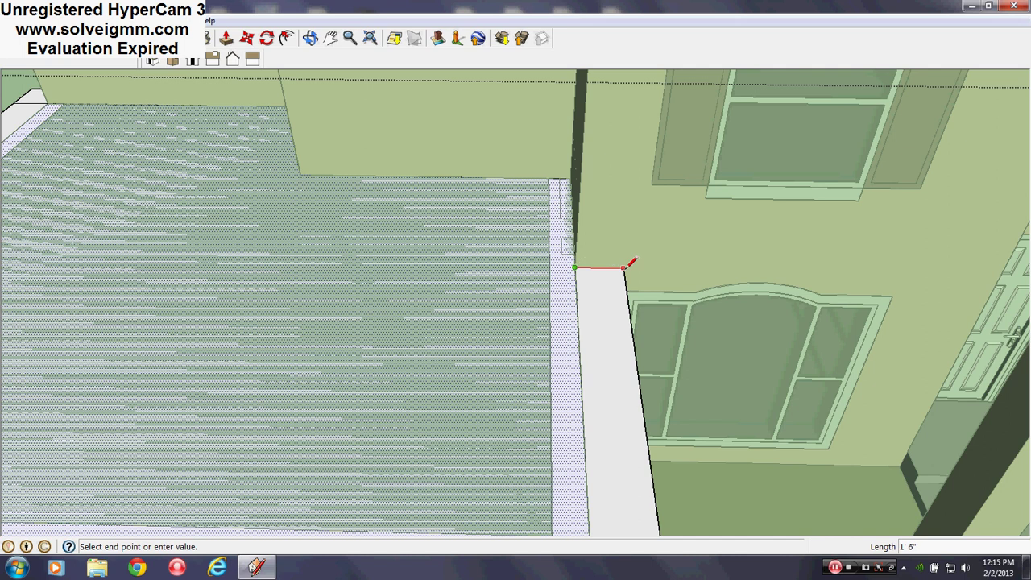
pyautogui.click(625, 267)
# Erase the overhang stub extending past the house corner on the garage's outer side.
pyautogui.moveTo(631, 258); pyautogui.dragTo(750, 232, button='middle')
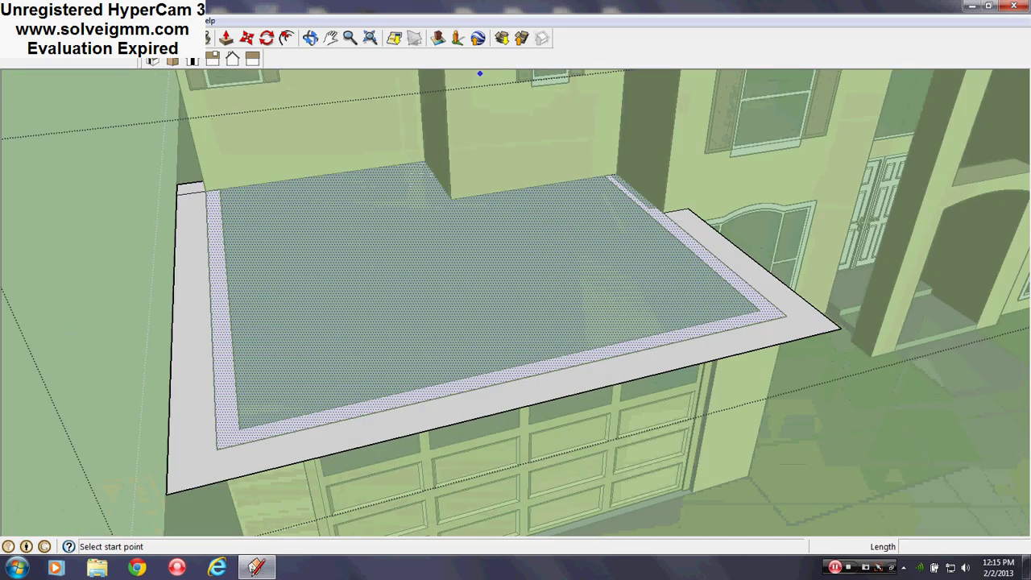
pyautogui.press('e')
pyautogui.click(209, 447)
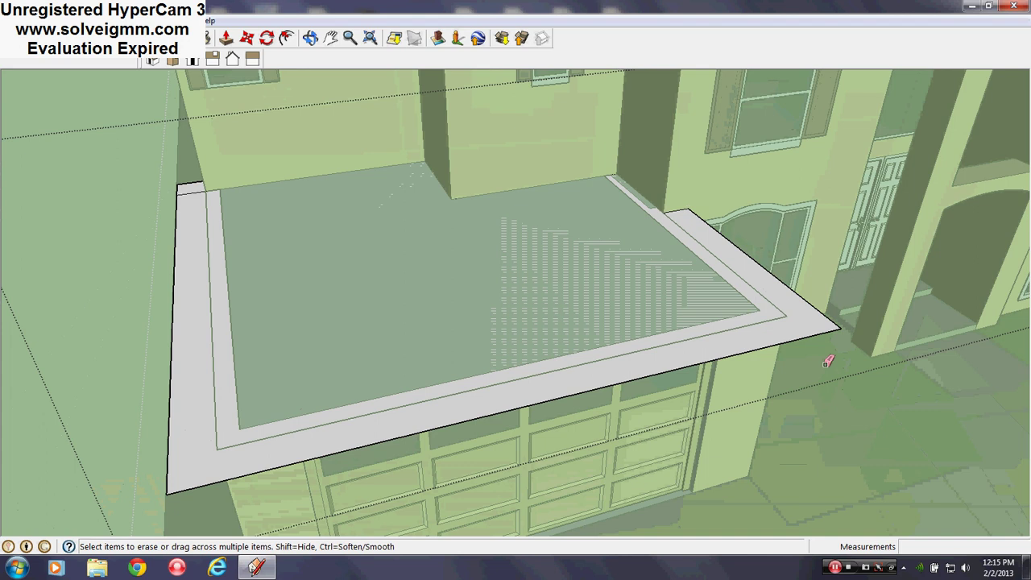
pyautogui.scroll(-2, 991, 412)
pyautogui.scroll(4, 327, 265)
pyautogui.moveTo(427, 209); pyautogui.dragTo(554, 317, button='middle')
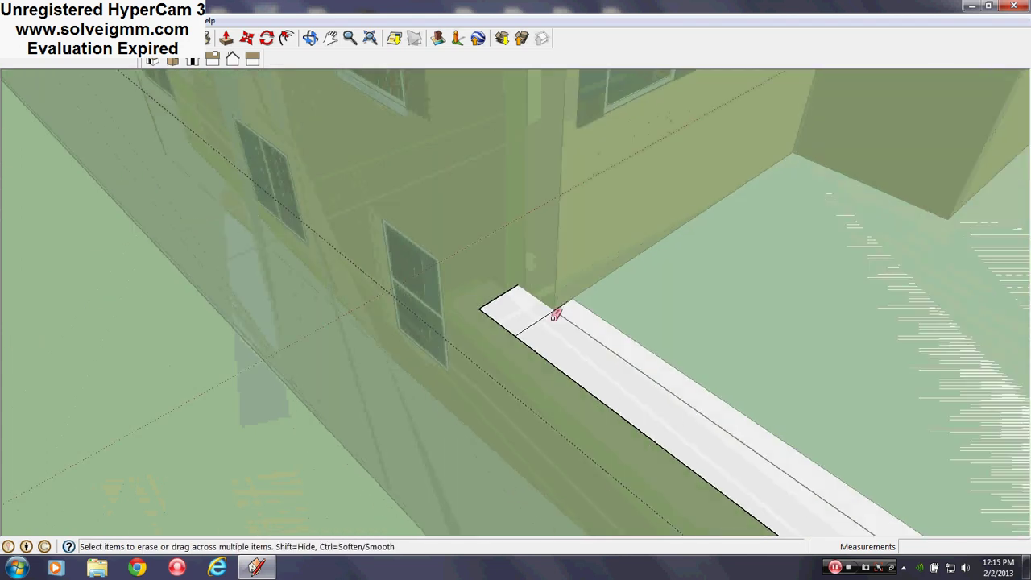
pyautogui.moveTo(487, 298); pyautogui.dragTo(490, 303)
pyautogui.scroll(-2, 467, 363)
pyautogui.scroll(6, 838, 173)
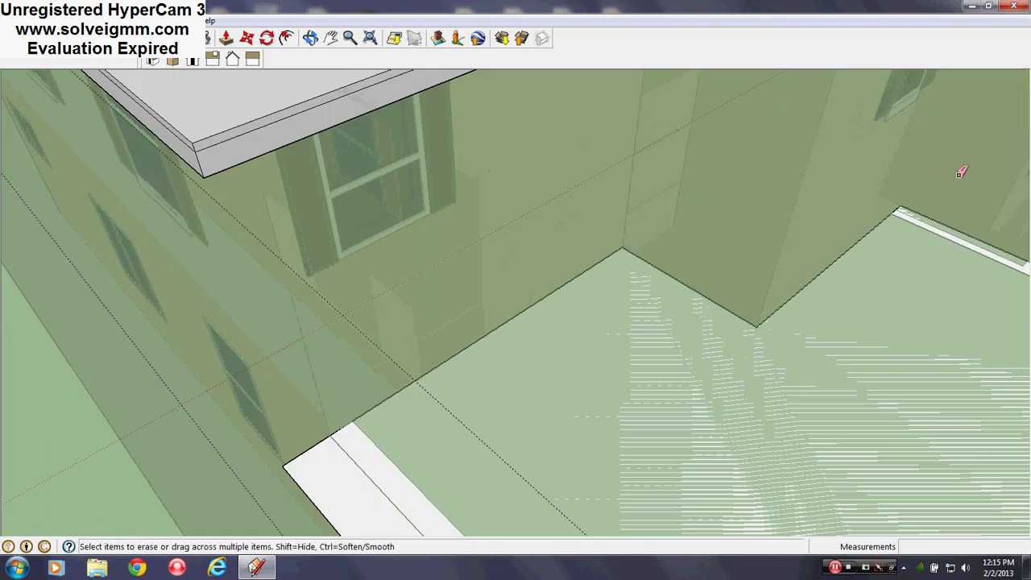
# Erase the surplus overhang edges lying inside the house at the other end of the garage roof.
pyautogui.moveTo(423, 242)
pyautogui.mouseDown(button='middle')
pyautogui.moveTo(404, 238)
pyautogui.moveTo(771, 207)
pyautogui.moveTo(840, 76)
pyautogui.moveTo(862, 69)
pyautogui.moveTo(859, 106)
pyautogui.mouseUp(button='middle')
pyautogui.moveTo(575, 253)
pyautogui.mouseDown(button='middle')
pyautogui.moveTo(718, 271)
pyautogui.moveTo(599, 184)
pyautogui.mouseUp(button='middle')
pyautogui.moveTo(574, 178); pyautogui.dragTo(569, 176)
pyautogui.moveTo(569, 175)
pyautogui.mouseDown(button='middle')
pyautogui.moveTo(285, 166)
pyautogui.moveTo(747, 228)
pyautogui.moveTo(806, 166)
pyautogui.moveTo(862, 251)
pyautogui.moveTo(329, 272)
pyautogui.moveTo(424, 294)
pyautogui.moveTo(371, 378)
pyautogui.moveTo(279, 435)
pyautogui.mouseUp(button='middle')
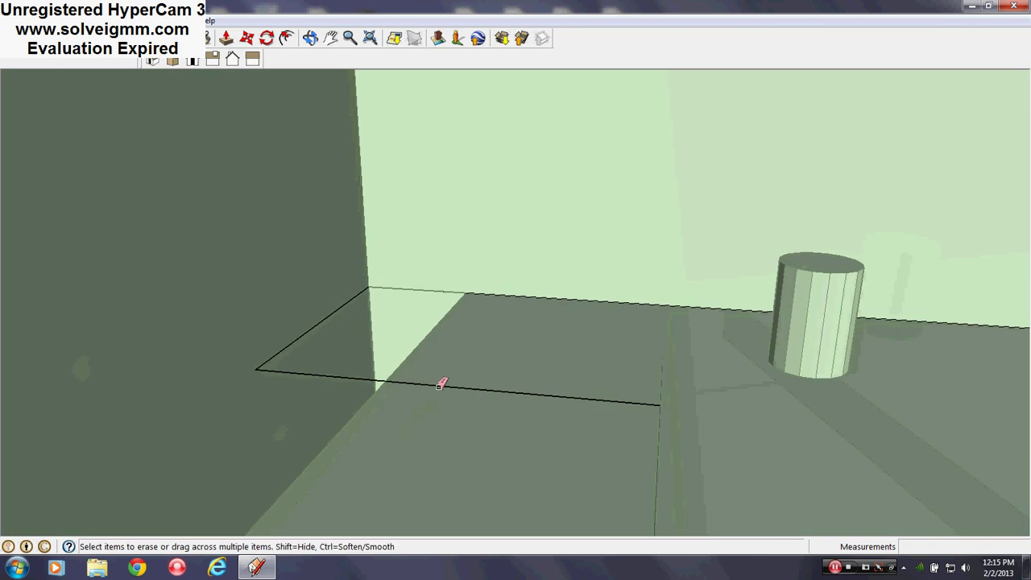
pyautogui.click(440, 387)
pyautogui.moveTo(439, 387); pyautogui.dragTo(702, 375, button='middle')
pyautogui.scroll(-4, 701, 375)
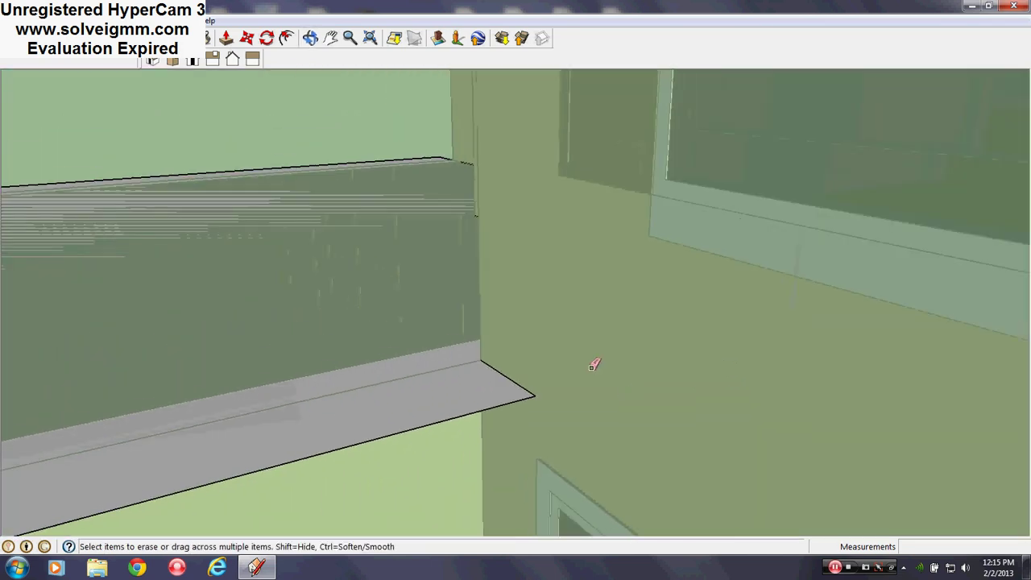
# Try to pull the garage roof face up using the side wing's roof slab corner as the height reference.
pyautogui.scroll(-5, 593, 364)
pyautogui.moveTo(592, 361); pyautogui.dragTo(316, 429, button='middle')
pyautogui.moveTo(288, 391)
pyautogui.mouseDown(button='middle')
pyautogui.moveTo(607, 430)
pyautogui.moveTo(555, 458)
pyautogui.moveTo(467, 437)
pyautogui.mouseUp(button='middle')
pyautogui.scroll(2, 480, 416)
pyautogui.scroll(2, 480, 413)
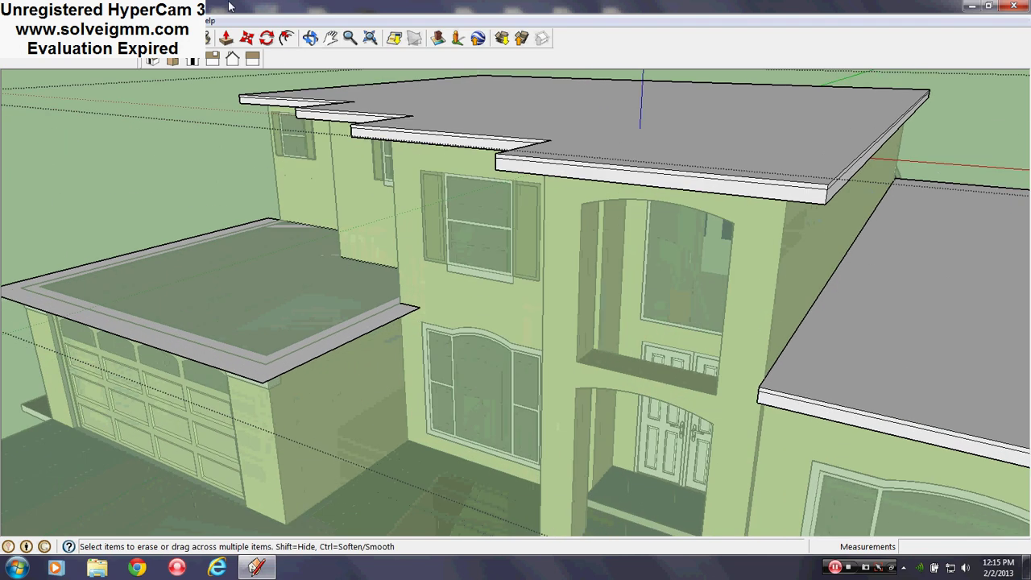
pyautogui.click(226, 39)
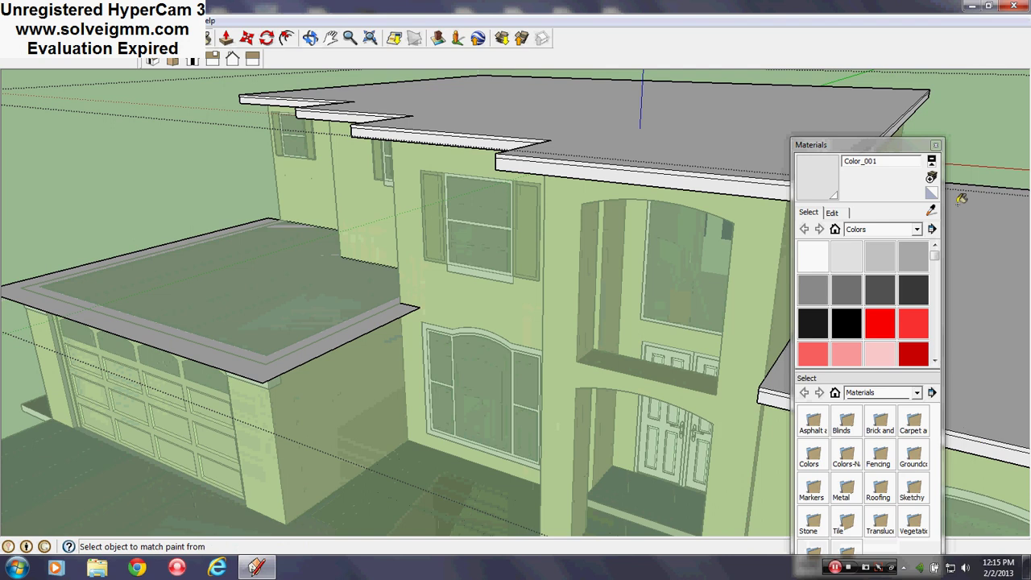
pyautogui.click(936, 145)
pyautogui.click(227, 38)
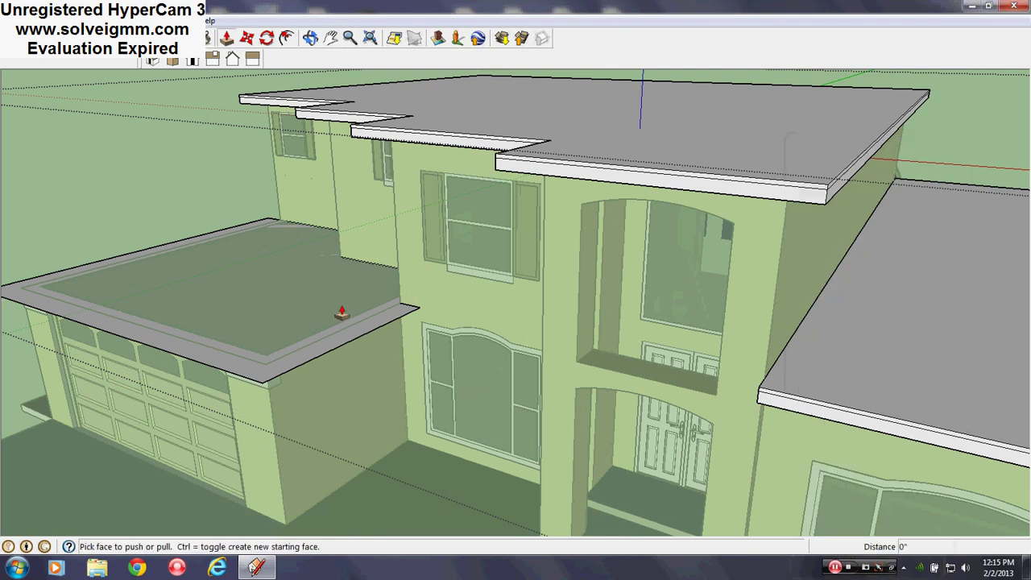
pyautogui.moveTo(311, 346); pyautogui.dragTo(766, 392)
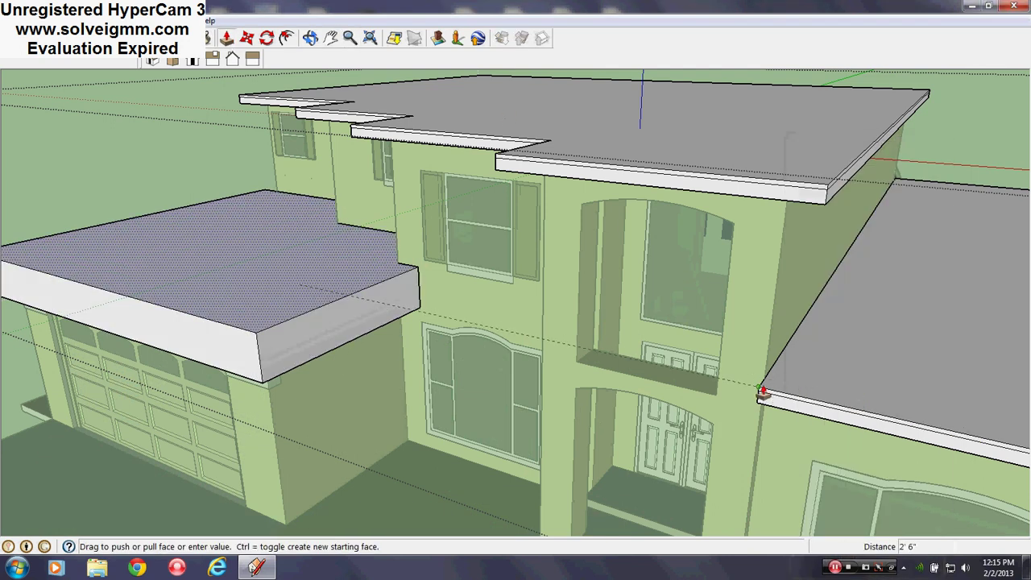
pyautogui.click(763, 393)
pyautogui.hotkey('ctrl', 'z')
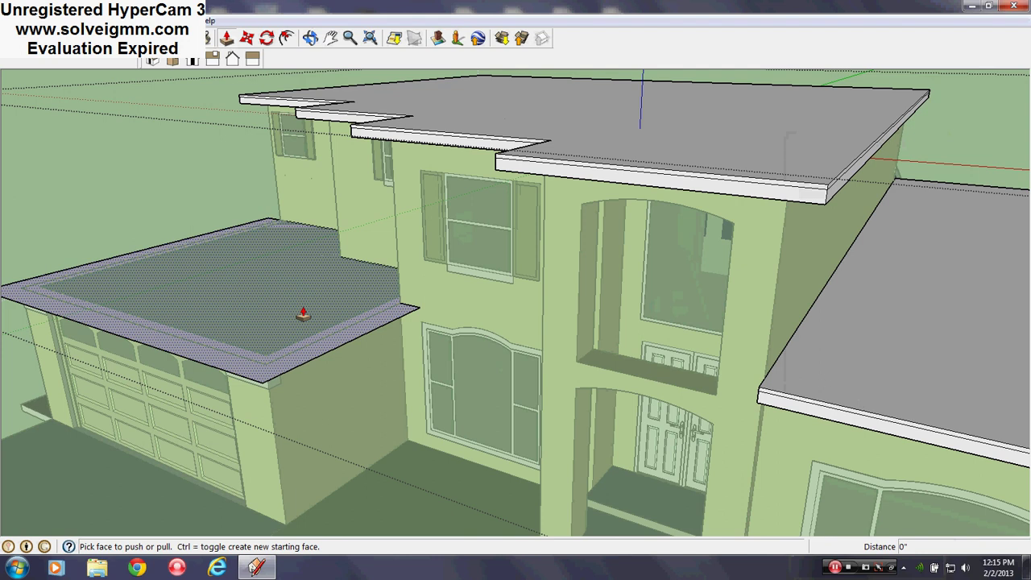
# Pull the garage roof face up by 8" and copy the top face's bounding edges straight down by 2".
pyautogui.moveTo(303, 314); pyautogui.dragTo(305, 308)
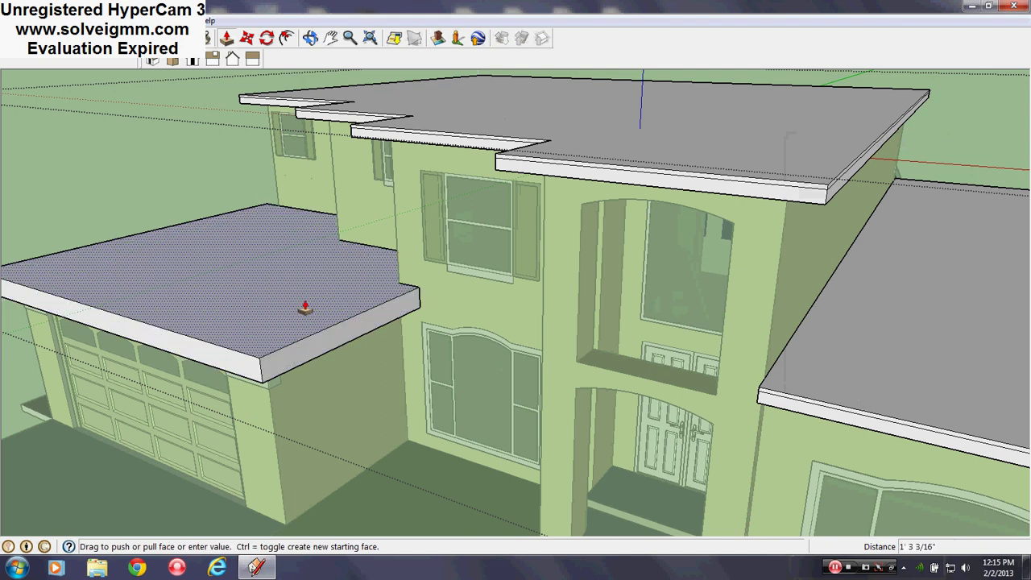
pyautogui.moveTo(305, 307); pyautogui.dragTo(299, 303)
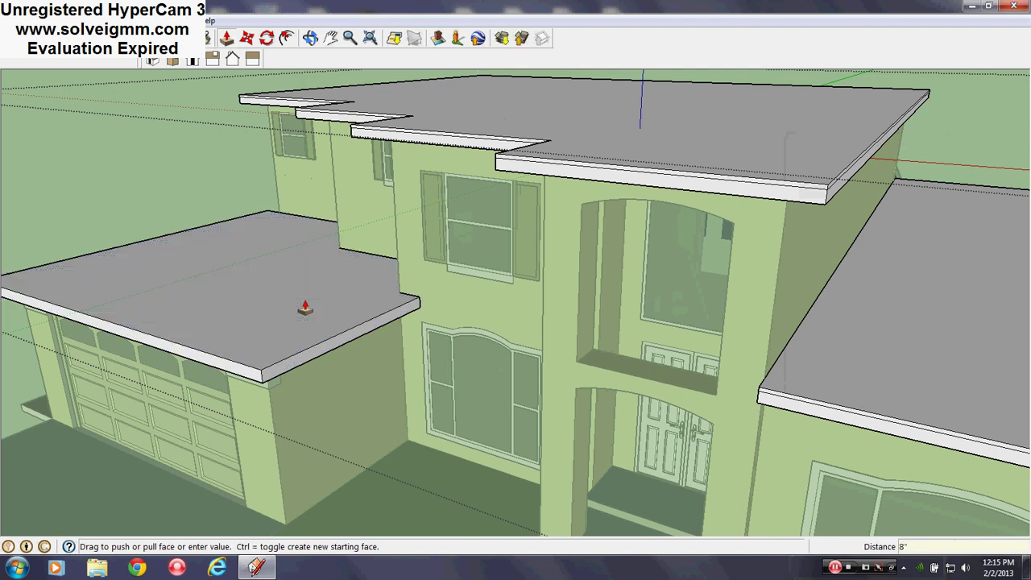
pyautogui.moveTo(467, 338); pyautogui.dragTo(225, 292, button='middle')
pyautogui.scroll(5, 380, 338)
pyautogui.scroll(3, 474, 368)
pyautogui.moveTo(473, 368); pyautogui.dragTo(432, 387, button='middle')
pyautogui.click(246, 38)
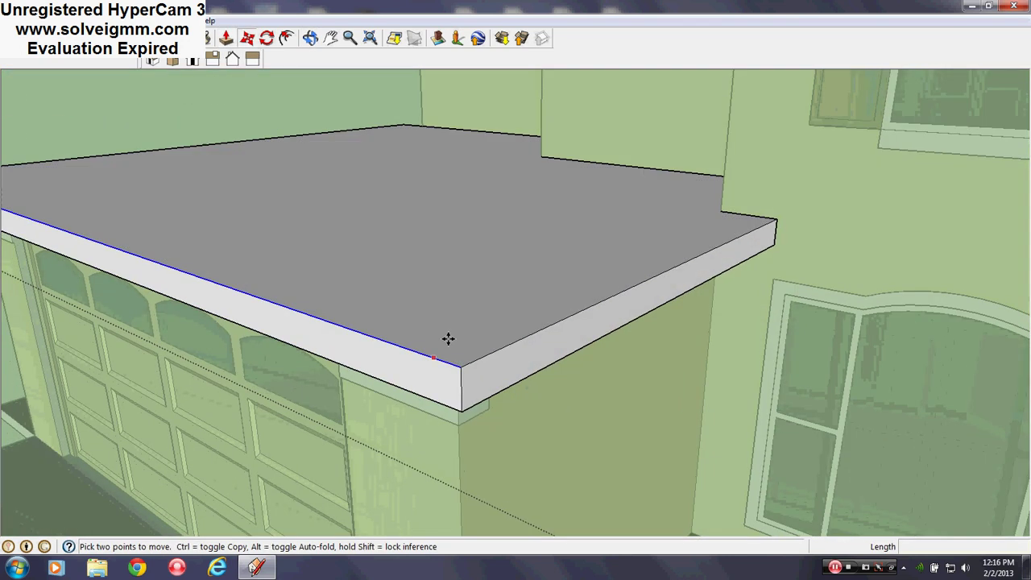
pyautogui.rightClick(449, 338)
pyautogui.press('Escape')
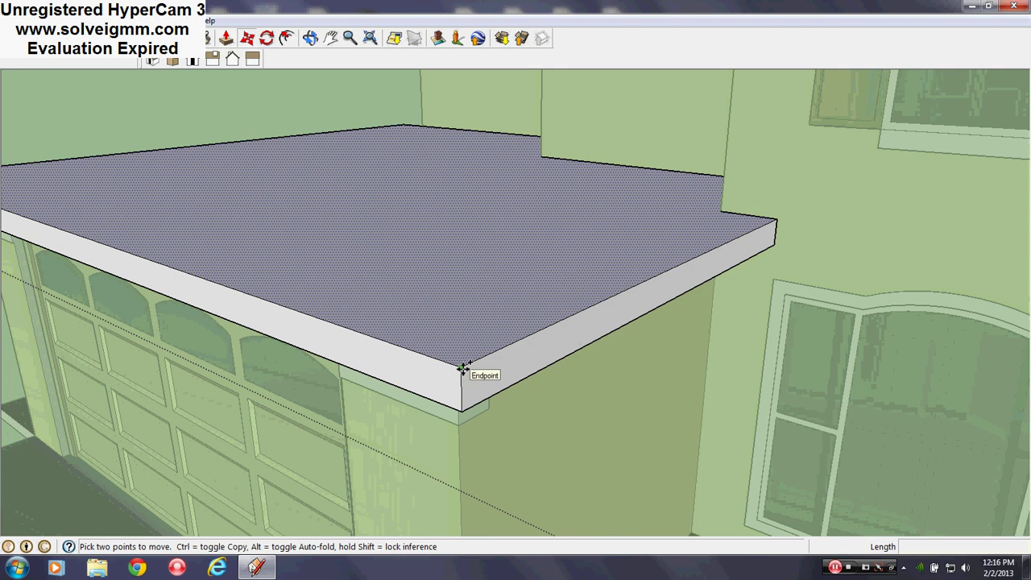
pyautogui.click(464, 368)
pyautogui.click(462, 386)
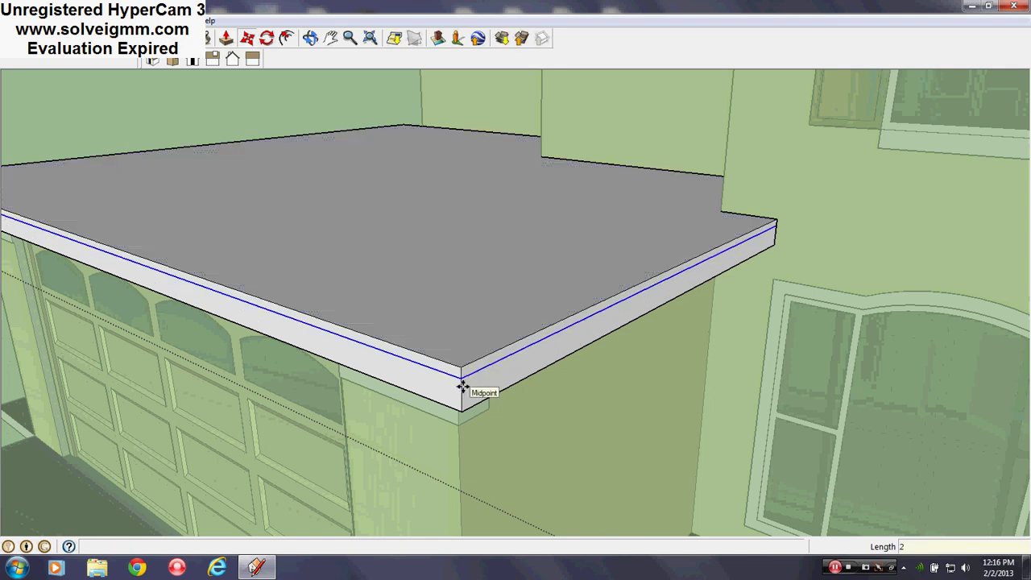
# Erase the surplus copied fascia line on the garage slab's side that lies against the house wall.
pyautogui.scroll(-4, 467, 387)
pyautogui.moveTo(467, 387); pyautogui.dragTo(334, 250, button='middle')
pyautogui.rightClick(293, 207)
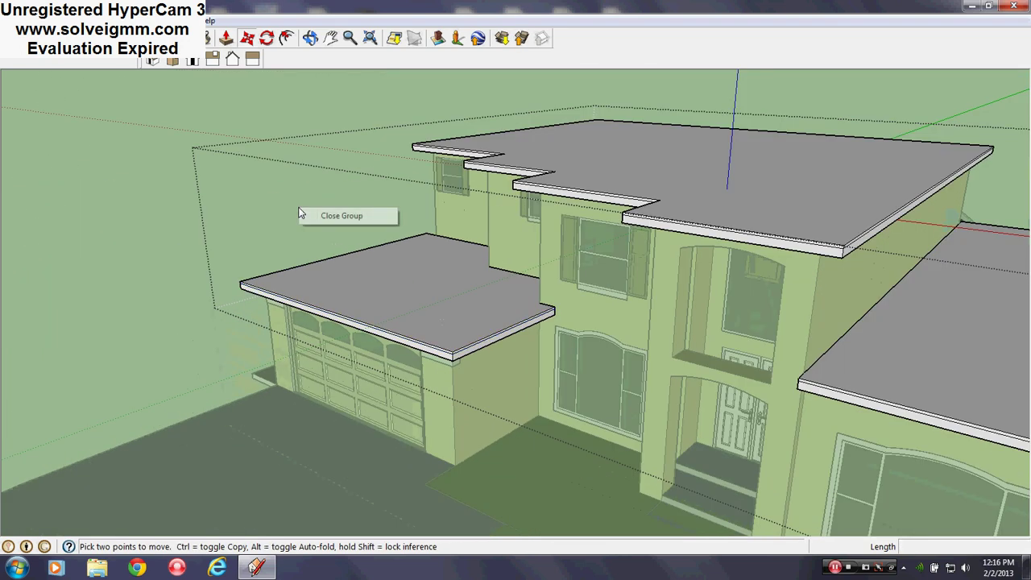
pyautogui.click(299, 213)
pyautogui.scroll(3, 610, 437)
pyautogui.moveTo(610, 438); pyautogui.dragTo(805, 305, button='middle')
pyautogui.press('m')
pyautogui.scroll(5, 956, 230)
pyautogui.scroll(3, 509, 301)
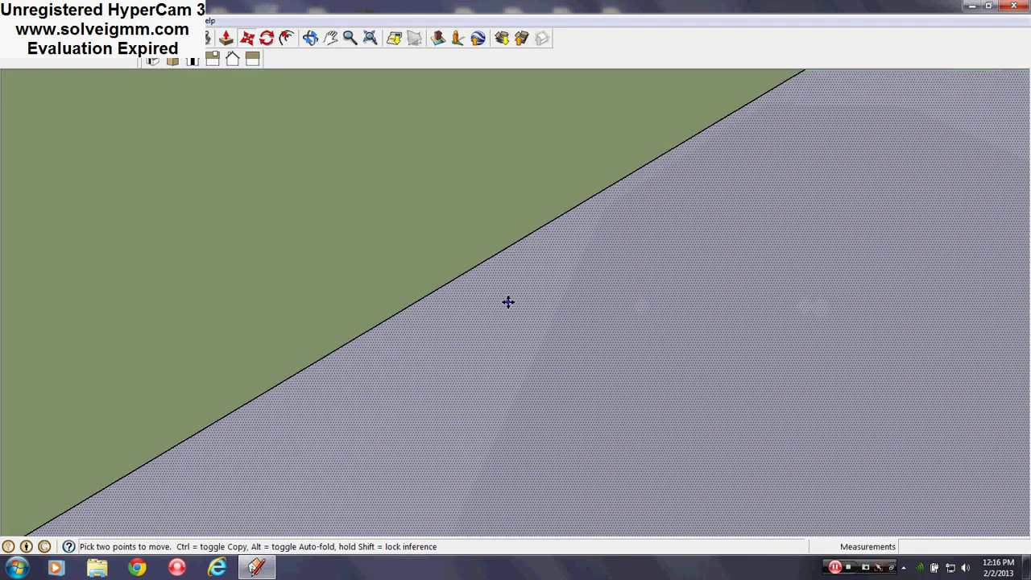
pyautogui.moveTo(508, 301); pyautogui.dragTo(557, 204, button='middle')
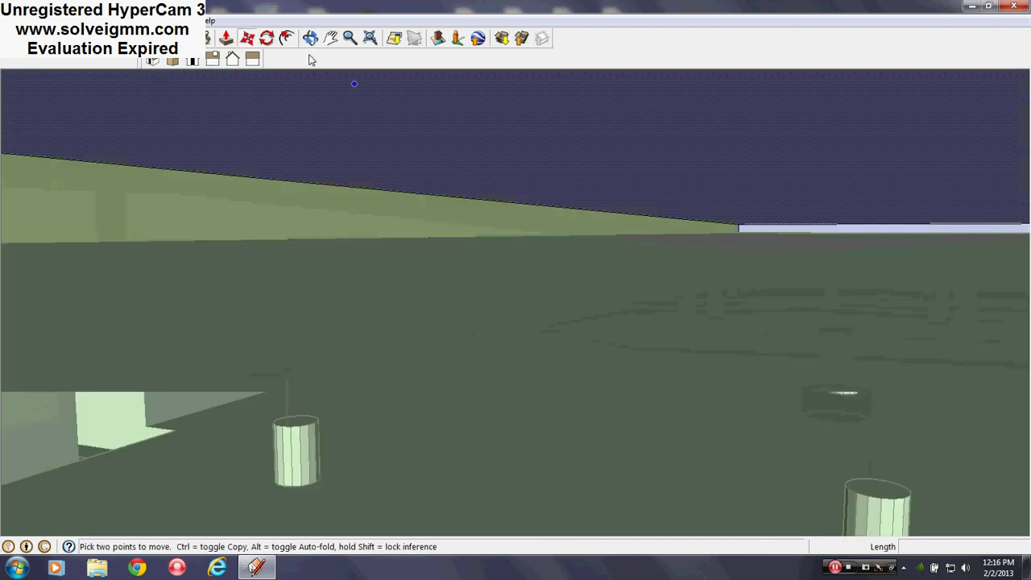
pyautogui.click(165, 38)
pyautogui.click(261, 178)
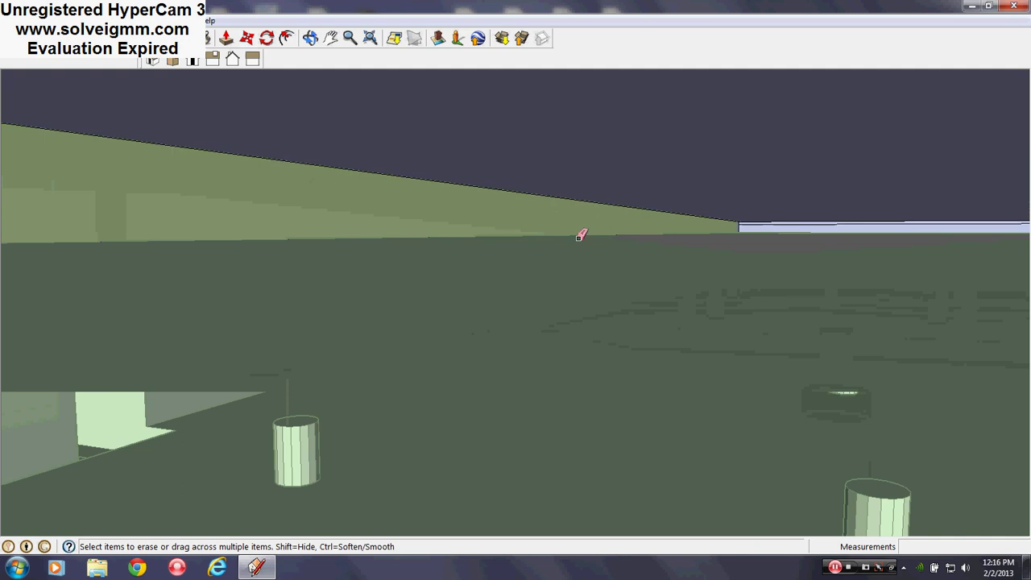
# Erase the copied fascia line on the garage slab's short return beside the house's front wall.
pyautogui.moveTo(581, 234)
pyautogui.mouseDown(button='middle')
pyautogui.moveTo(519, 329)
pyautogui.moveTo(698, 170)
pyautogui.mouseUp(button='middle')
pyautogui.scroll(-5, 762, 135)
pyautogui.moveTo(761, 136); pyautogui.dragTo(778, 208, button='middle')
pyautogui.scroll(4, 718, 293)
pyautogui.moveTo(718, 293); pyautogui.dragTo(966, 246, button='middle')
pyautogui.scroll(-2, 902, 246)
pyautogui.scroll(1, 330, 269)
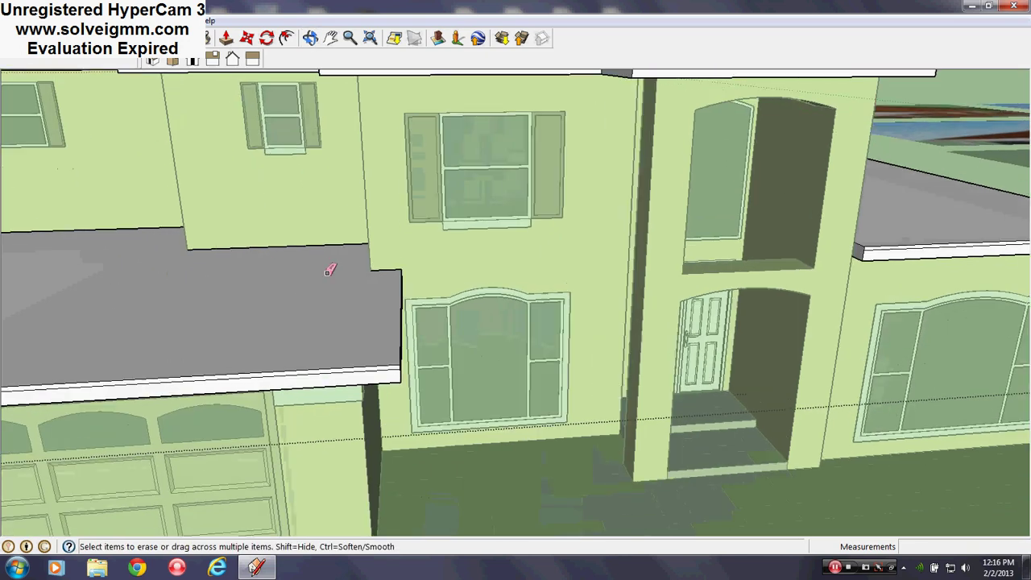
pyautogui.moveTo(329, 269); pyautogui.dragTo(763, 286, button='middle')
pyautogui.scroll(3, 762, 345)
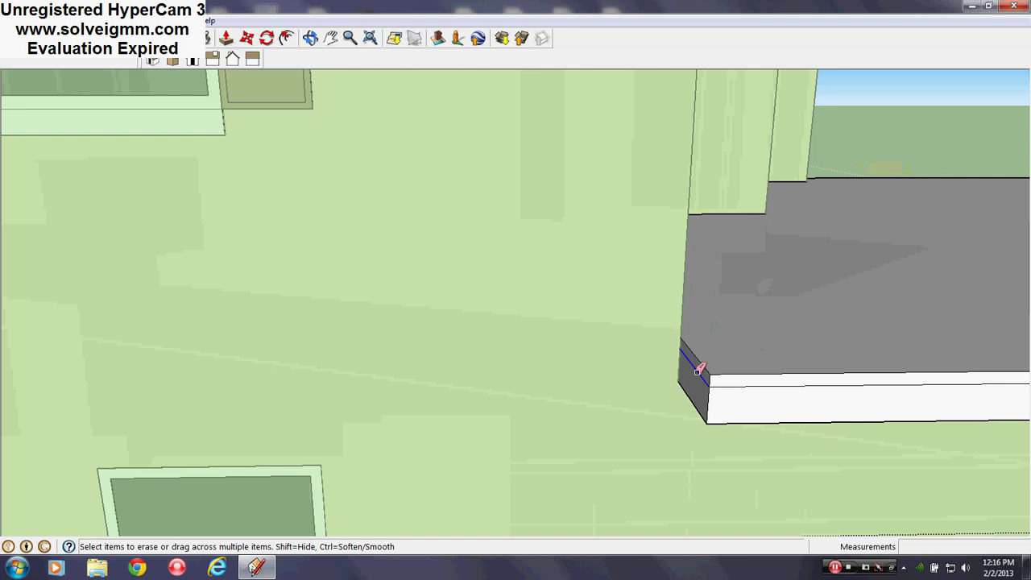
# Erase the remaining fascia lines and vertical side edges of the garage slab along the stepped house walls.
pyautogui.moveTo(714, 215); pyautogui.dragTo(460, 289, button='middle')
pyautogui.scroll(-6, 462, 228)
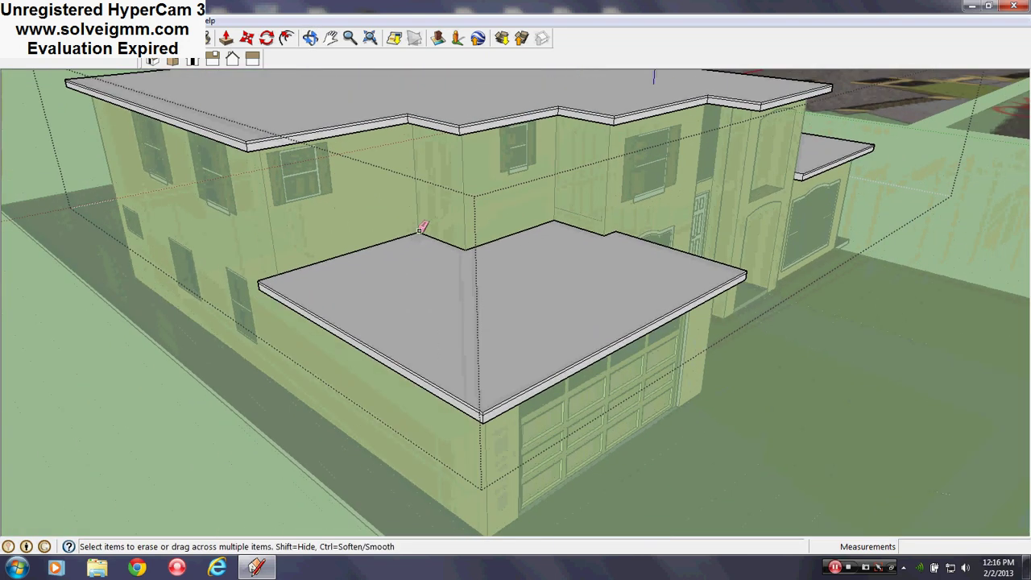
pyautogui.moveTo(420, 229); pyautogui.dragTo(443, 290, button='middle')
pyautogui.scroll(5, 382, 237)
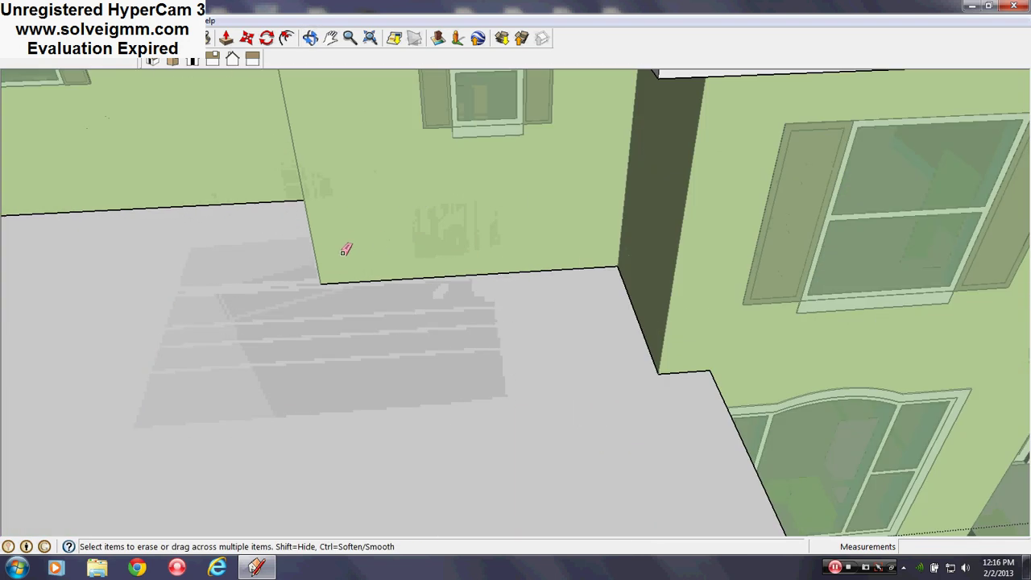
pyautogui.scroll(3, 344, 254)
pyautogui.moveTo(344, 259); pyautogui.dragTo(637, 150, button='middle')
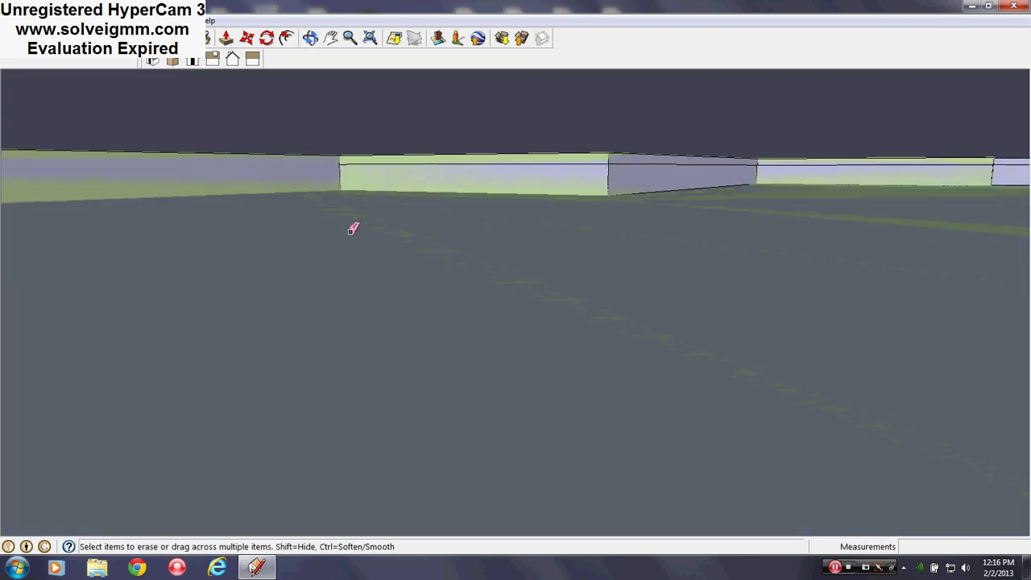
pyautogui.click(340, 164)
pyautogui.click(610, 163)
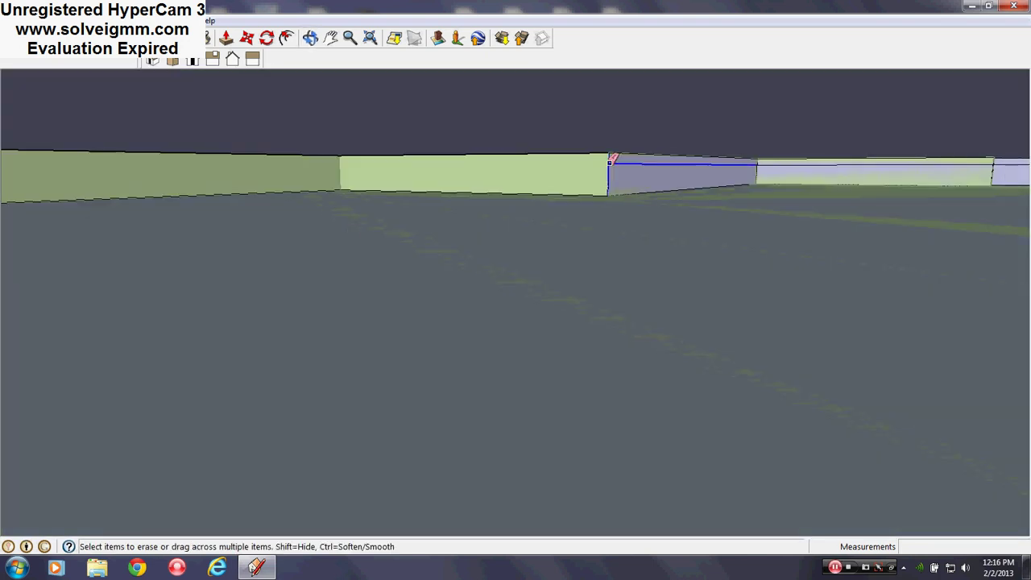
pyautogui.moveTo(611, 160)
pyautogui.mouseDown()
pyautogui.moveTo(751, 164)
pyautogui.moveTo(842, 203)
pyautogui.mouseUp()
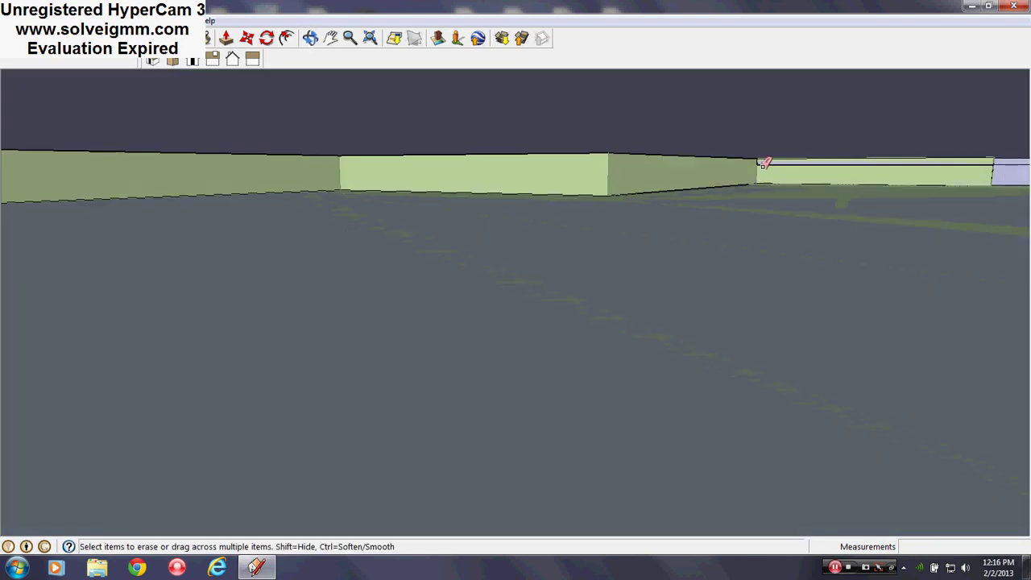
# Erase the last stray fascia lines left on the garage slab's hidden sides against the house walls.
pyautogui.moveTo(764, 163); pyautogui.dragTo(878, 199)
pyautogui.moveTo(877, 199)
pyautogui.mouseDown(button='middle')
pyautogui.moveTo(473, 177)
pyautogui.moveTo(87, 232)
pyautogui.mouseUp(button='middle')
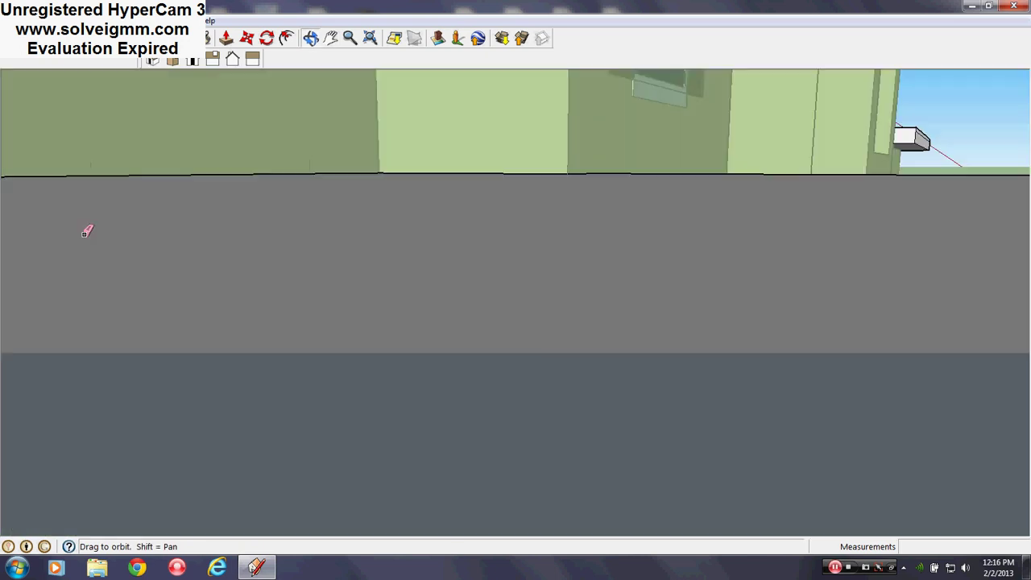
pyautogui.scroll(3, 631, 138)
pyautogui.moveTo(631, 137); pyautogui.dragTo(603, 118, button='middle')
pyautogui.scroll(2, 513, 166)
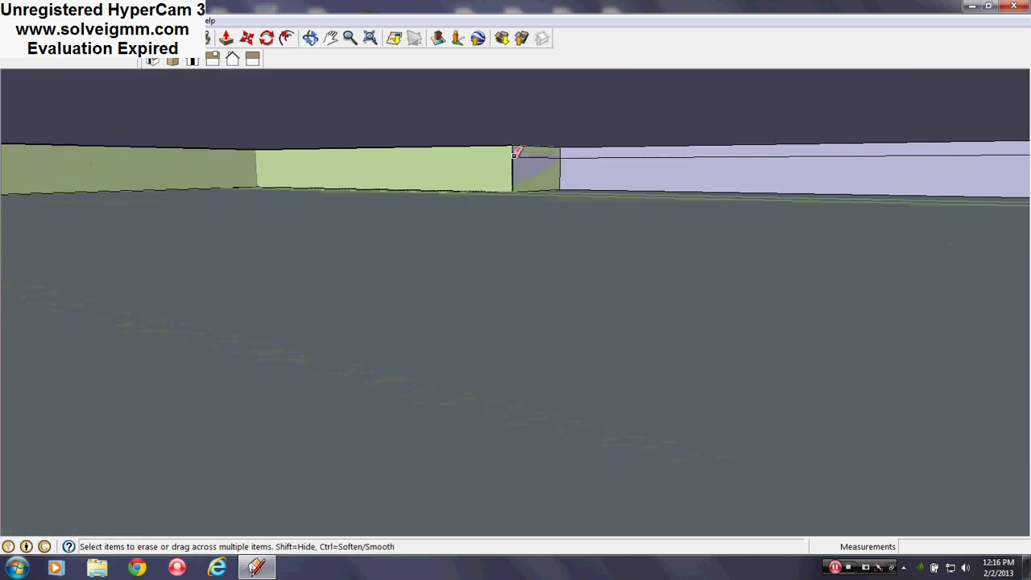
pyautogui.moveTo(546, 166); pyautogui.dragTo(534, 190)
pyautogui.moveTo(532, 196); pyautogui.dragTo(435, 164, button='middle')
pyautogui.scroll(-4, 473, 151)
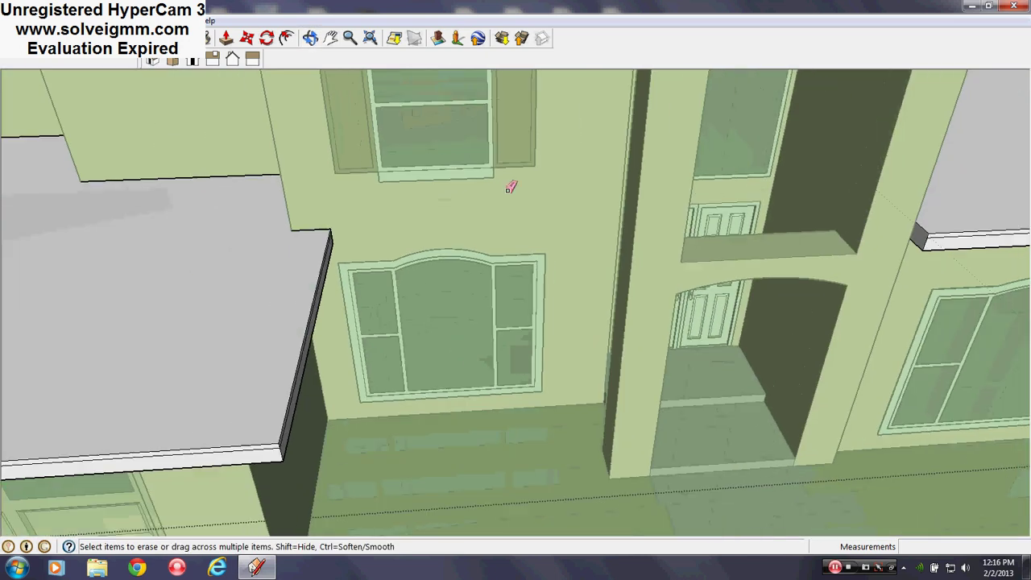
pyautogui.scroll(-4, 629, 309)
pyautogui.moveTo(636, 293); pyautogui.dragTo(408, 287, button='middle')
pyautogui.scroll(1, 568, 164)
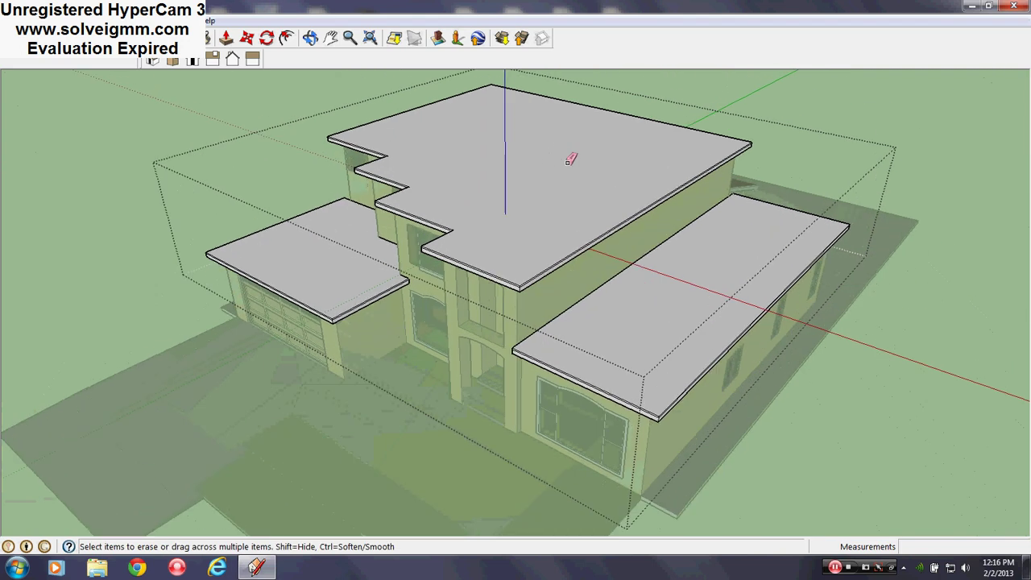
pyautogui.moveTo(571, 152); pyautogui.dragTo(669, 136, button='middle')
# Measure the width of the side wing's front wall along its base with the Line tool.
pyautogui.click(50, 38)
pyautogui.scroll(-1, 405, 327)
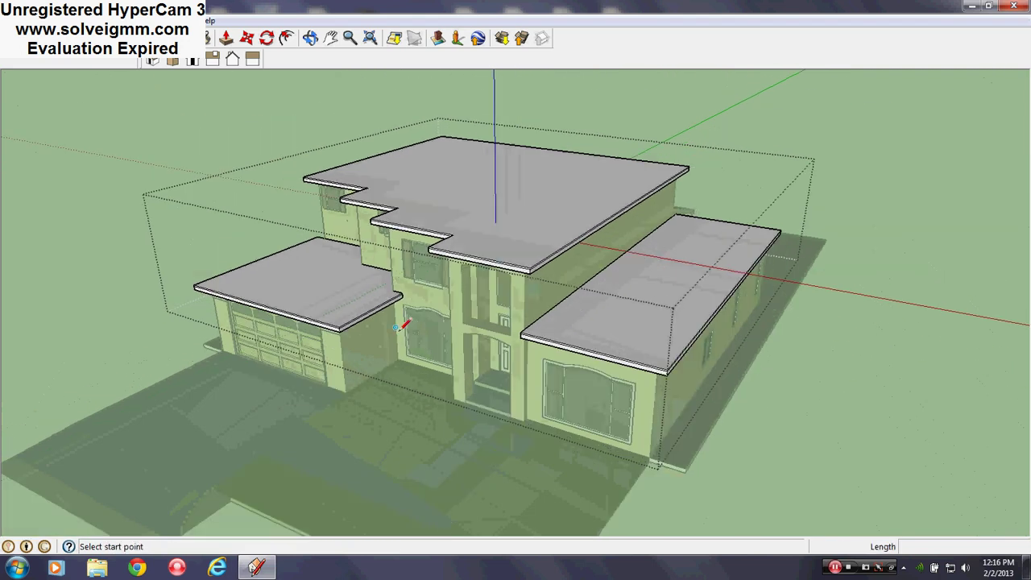
pyautogui.moveTo(568, 309)
pyautogui.mouseDown(button='middle')
pyautogui.moveTo(524, 292)
pyautogui.moveTo(533, 270)
pyautogui.mouseUp(button='middle')
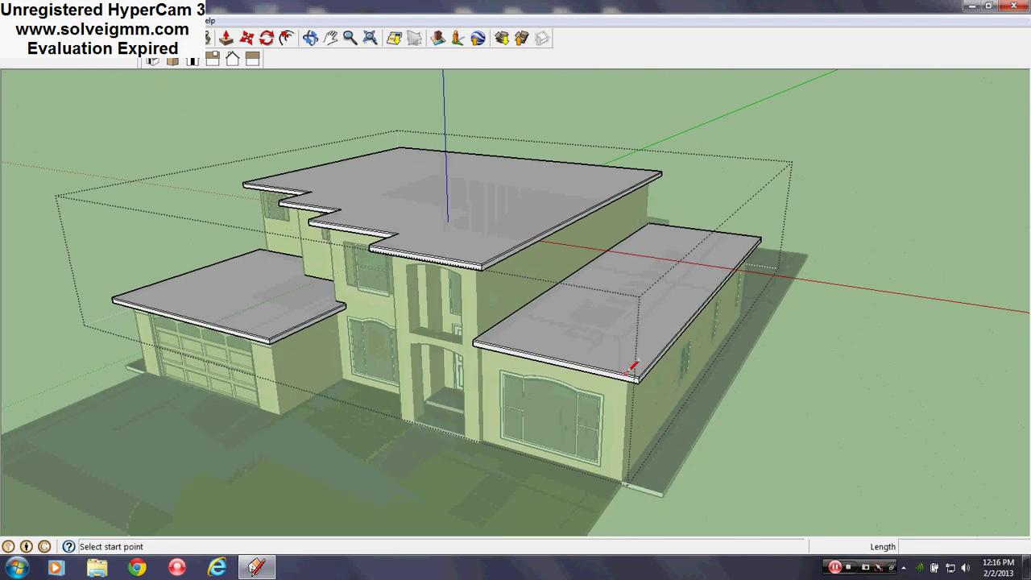
pyautogui.moveTo(618, 325); pyautogui.dragTo(637, 338, button='middle')
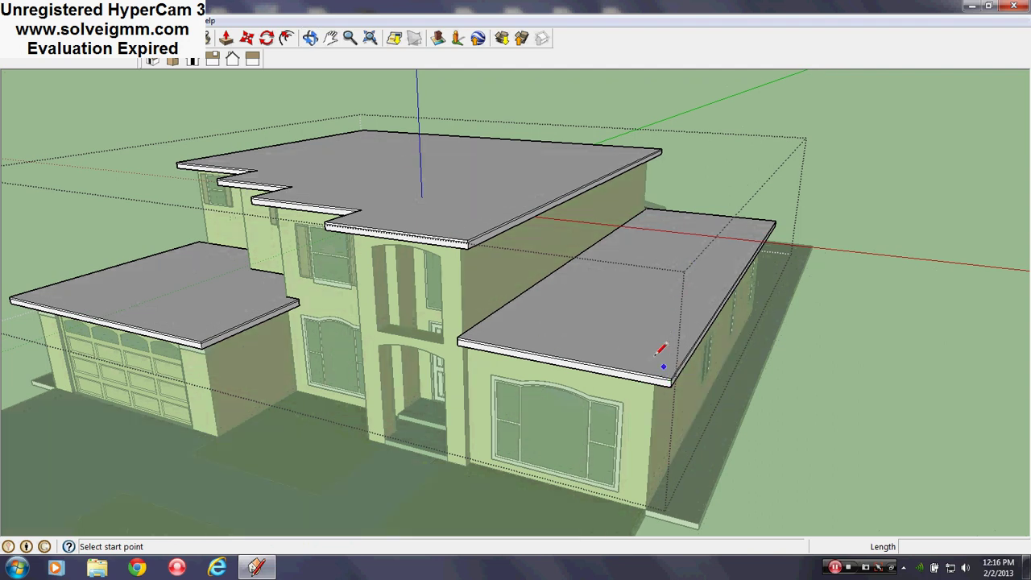
pyautogui.moveTo(630, 322); pyautogui.dragTo(575, 373, button='middle')
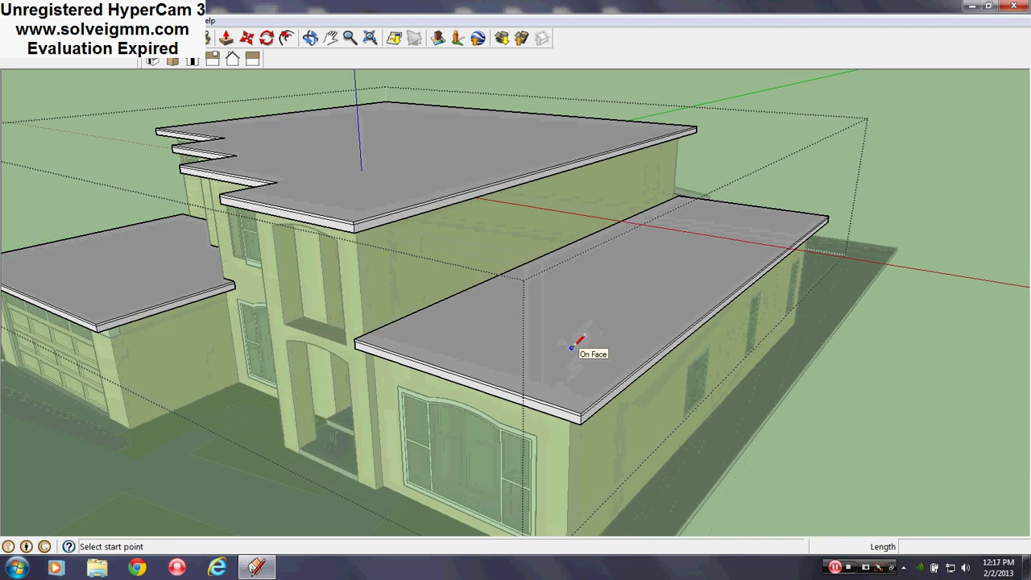
pyautogui.scroll(-2, 574, 347)
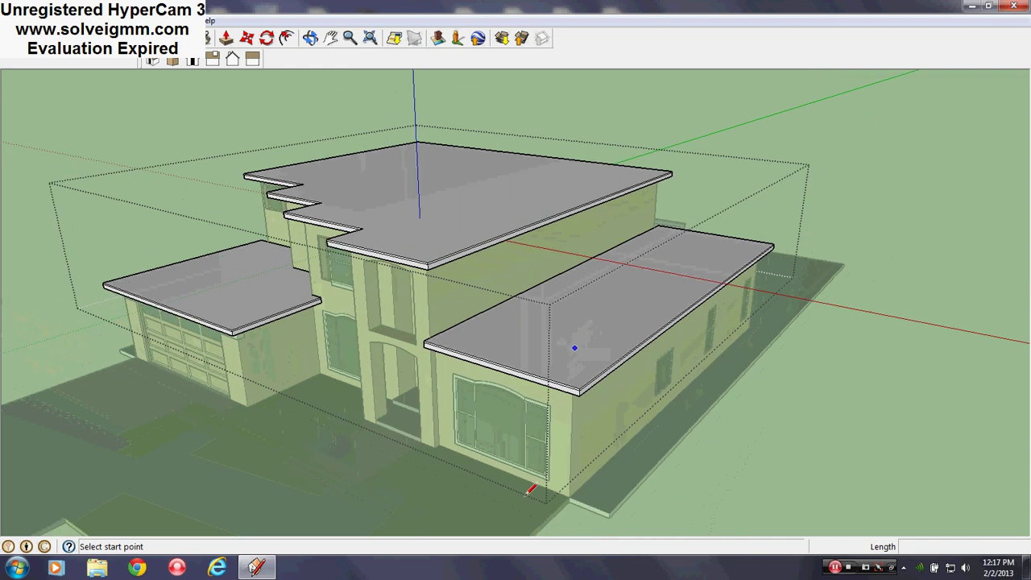
pyautogui.scroll(2, 534, 510)
pyautogui.scroll(2, 544, 500)
pyautogui.scroll(2, 559, 484)
pyautogui.click(597, 488)
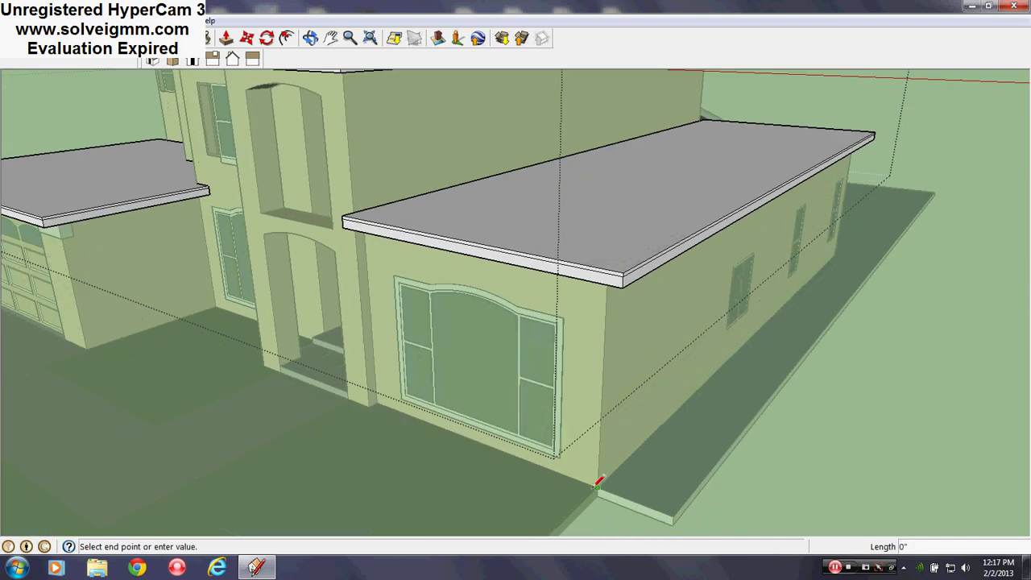
pyautogui.click(378, 402)
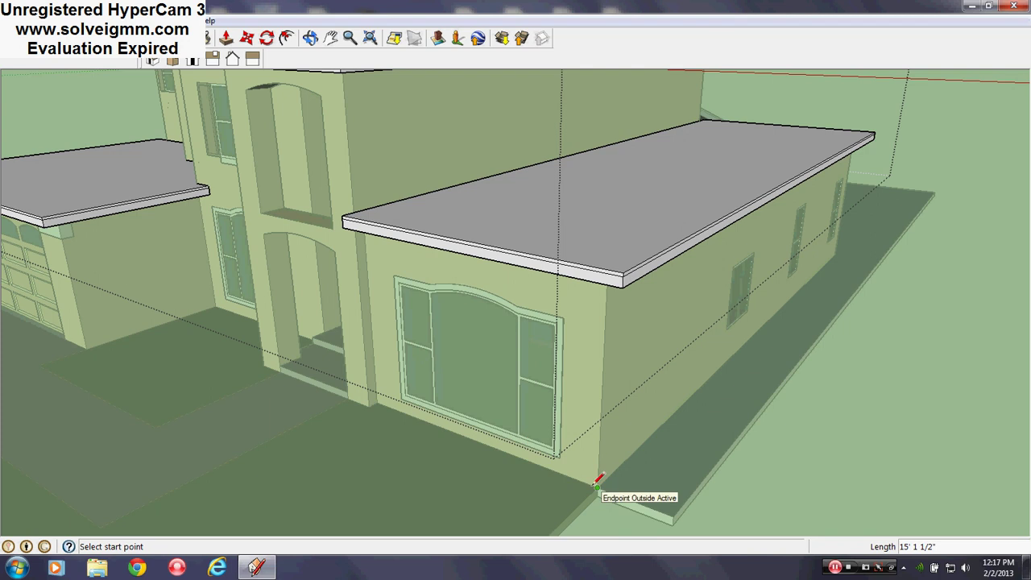
# Examine how the side wing's roof slab sits against the two-story wall and below the upper eave.
pyautogui.scroll(-8, 488, 394)
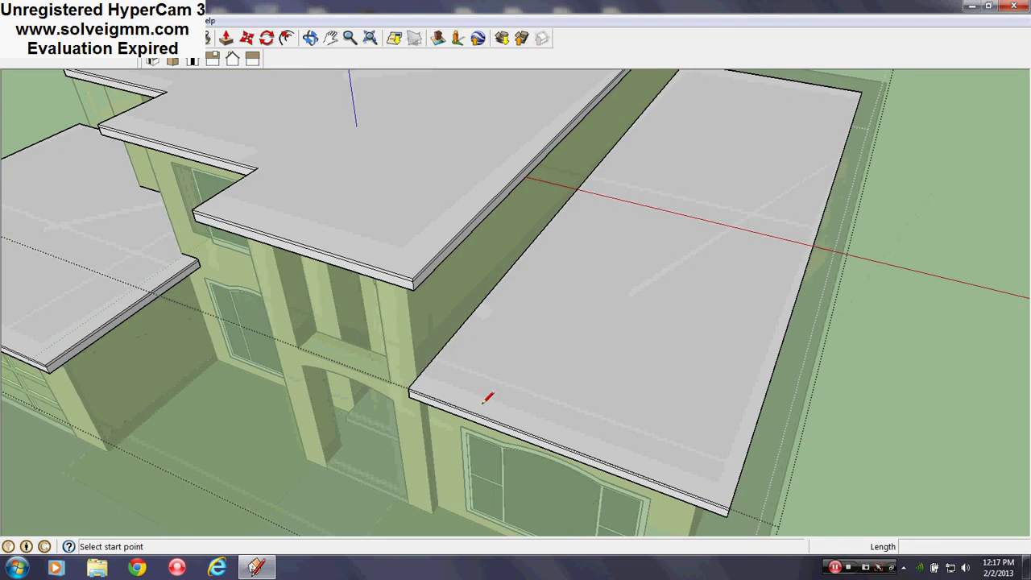
pyautogui.moveTo(596, 442)
pyautogui.mouseDown(button='middle')
pyautogui.moveTo(609, 411)
pyautogui.moveTo(579, 437)
pyautogui.mouseUp(button='middle')
pyautogui.scroll(-1, 575, 441)
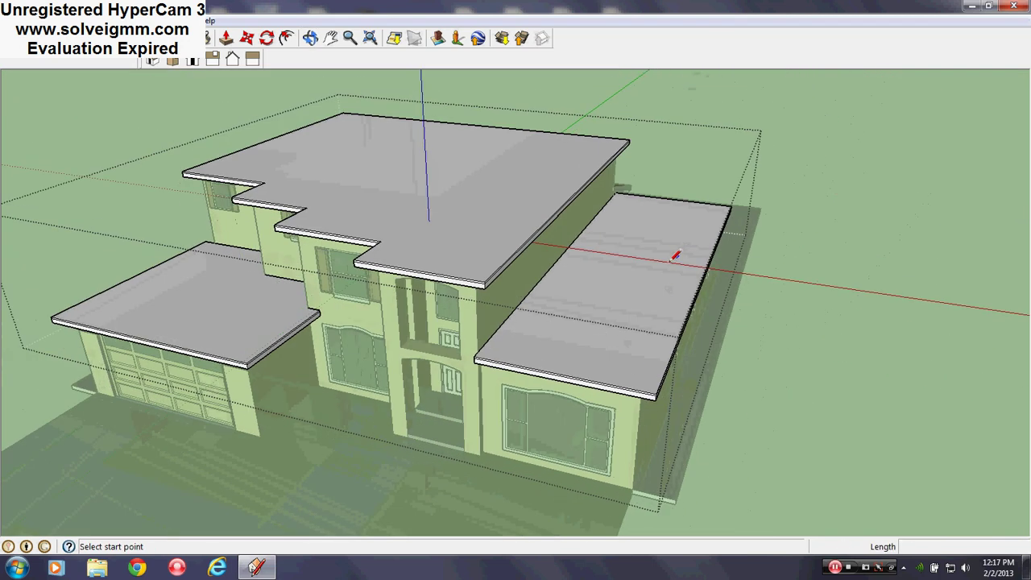
pyautogui.scroll(4, 646, 272)
pyautogui.moveTo(624, 284); pyautogui.dragTo(581, 273, button='middle')
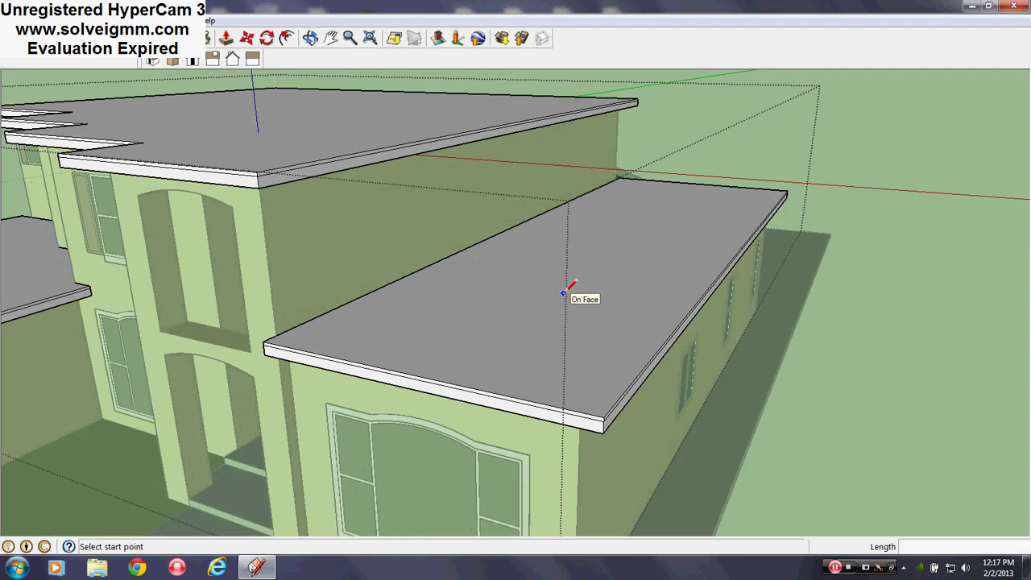
pyautogui.scroll(-6, 576, 282)
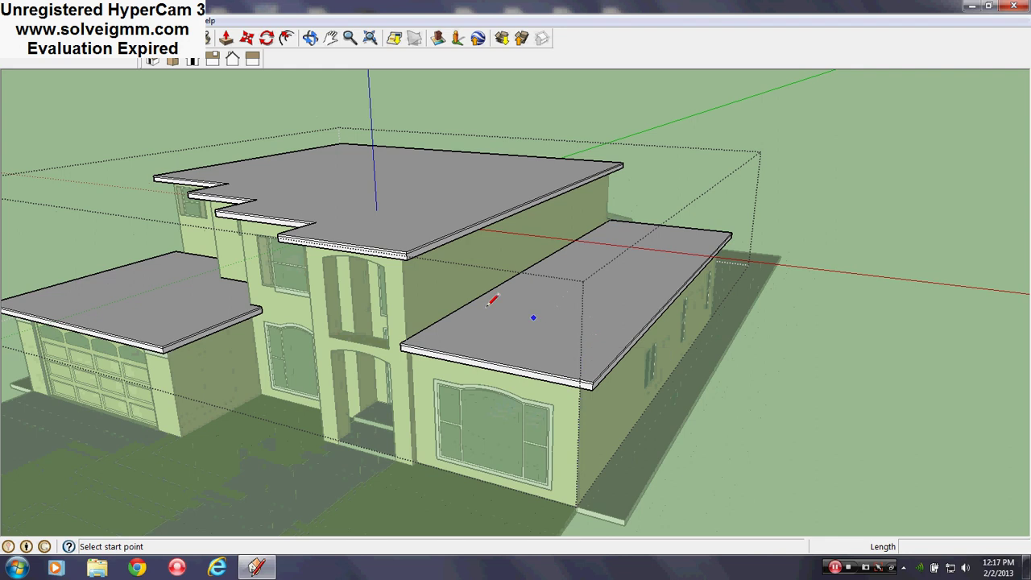
pyautogui.moveTo(531, 392); pyautogui.dragTo(395, 268, button='middle')
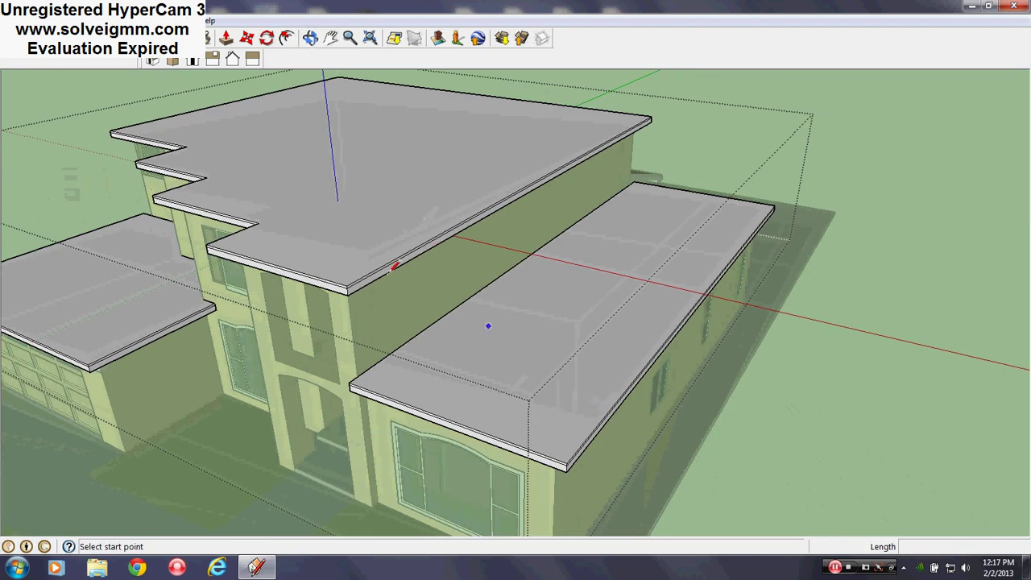
# Measure the vertical distance from the side wing slab's rear inner corner up to the two-story roof slab's top with the Line tool.
pyautogui.moveTo(631, 210); pyautogui.dragTo(688, 354, button='middle')
pyautogui.scroll(2, 531, 369)
pyautogui.moveTo(526, 372)
pyautogui.mouseDown(button='middle')
pyautogui.moveTo(472, 373)
pyautogui.moveTo(513, 363)
pyautogui.mouseUp(button='middle')
pyautogui.moveTo(571, 377); pyautogui.dragTo(201, 398, button='middle')
pyautogui.moveTo(513, 346); pyautogui.dragTo(315, 379, button='middle')
pyautogui.scroll(-2, 540, 313)
pyautogui.scroll(2, 532, 409)
pyautogui.moveTo(516, 417); pyautogui.dragTo(363, 415, button='middle')
pyautogui.click(593, 308)
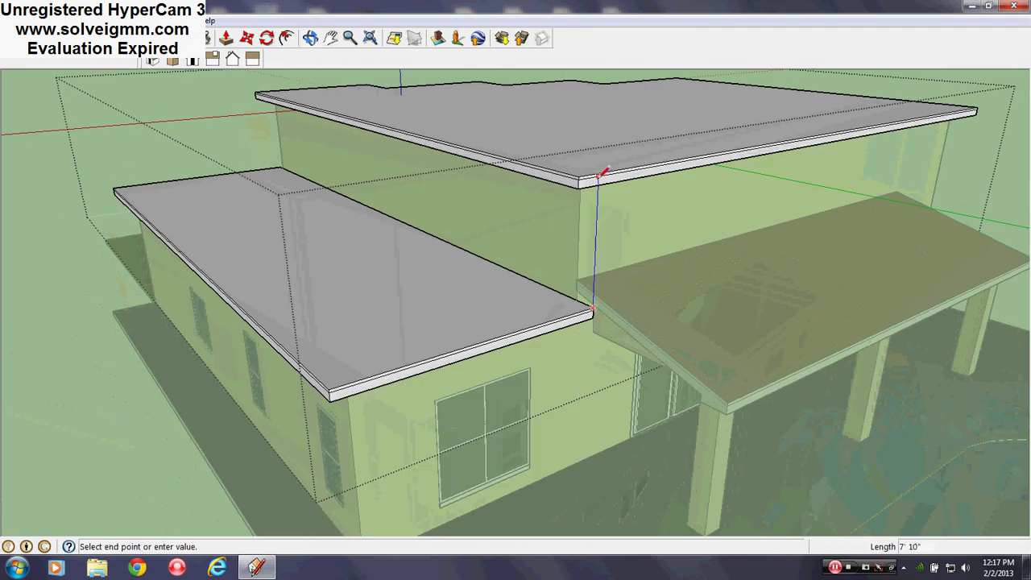
pyautogui.press('Escape')
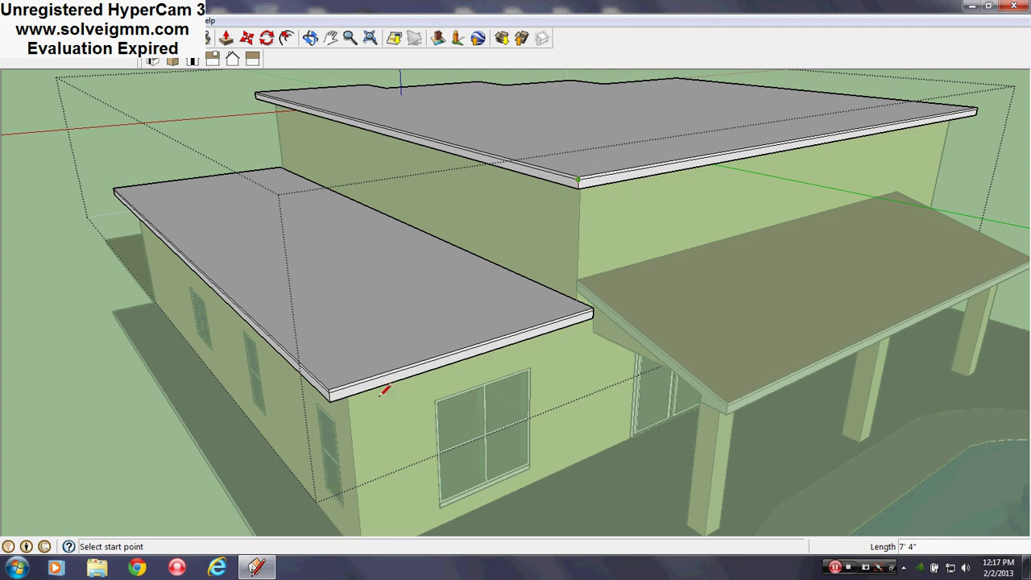
# Draw a diagonal line from the side wing slab's outer rear top corner up to the two-story roof's nearest top corner.
pyautogui.scroll(4, 333, 385)
pyautogui.click(333, 385)
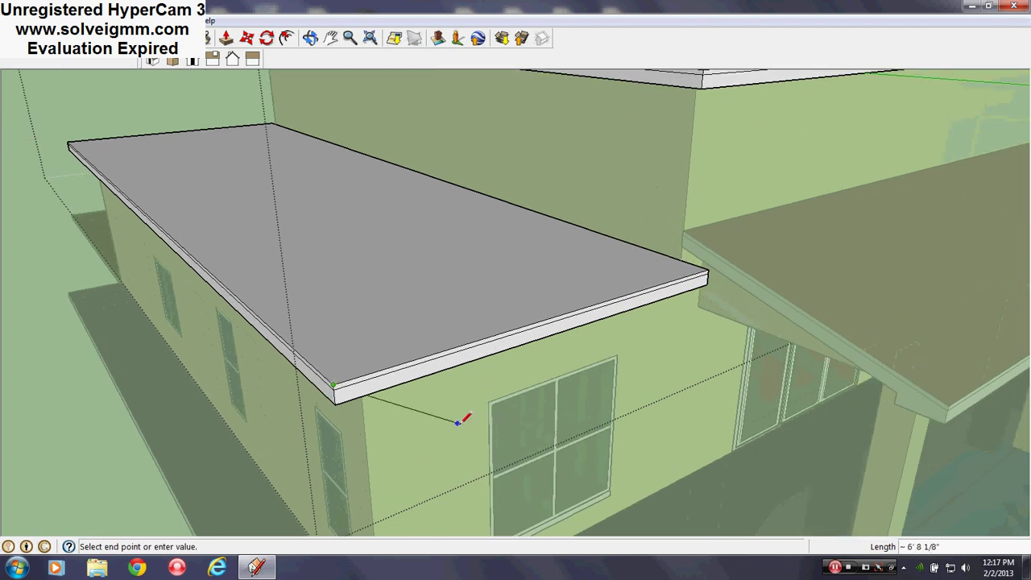
pyautogui.scroll(-2, 460, 421)
pyautogui.click(643, 157)
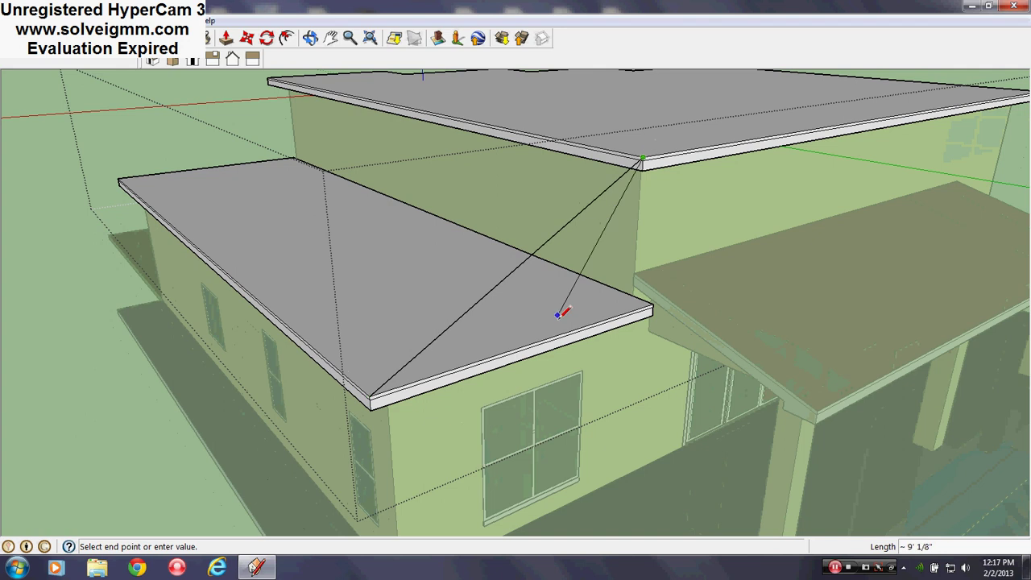
pyautogui.press('Escape')
pyautogui.scroll(-4, 559, 318)
pyautogui.scroll(2, 444, 327)
pyautogui.moveTo(435, 325); pyautogui.dragTo(500, 266, button='middle')
pyautogui.scroll(4, 511, 231)
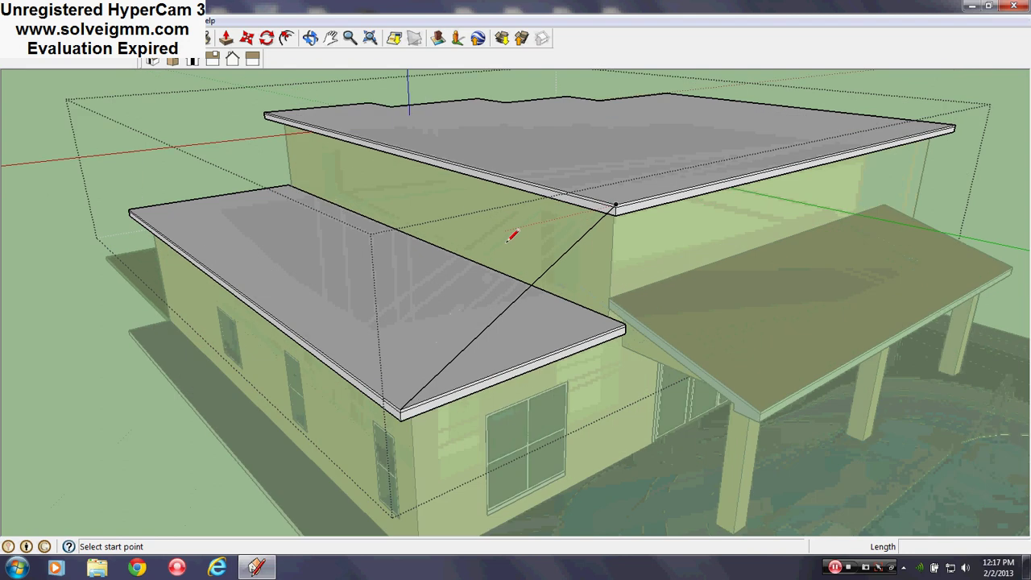
# Draw a sloped rectangle about 9' 5" by 17' 1" from the wing slab's outer rear corner to the two-story roof's side edge.
pyautogui.press('r')
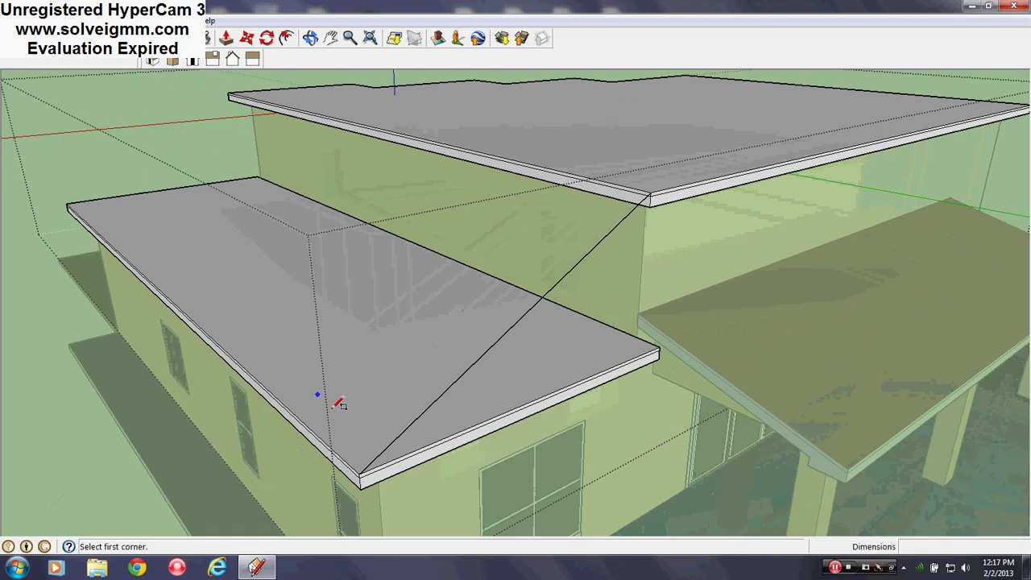
pyautogui.click(359, 471)
pyautogui.click(514, 164)
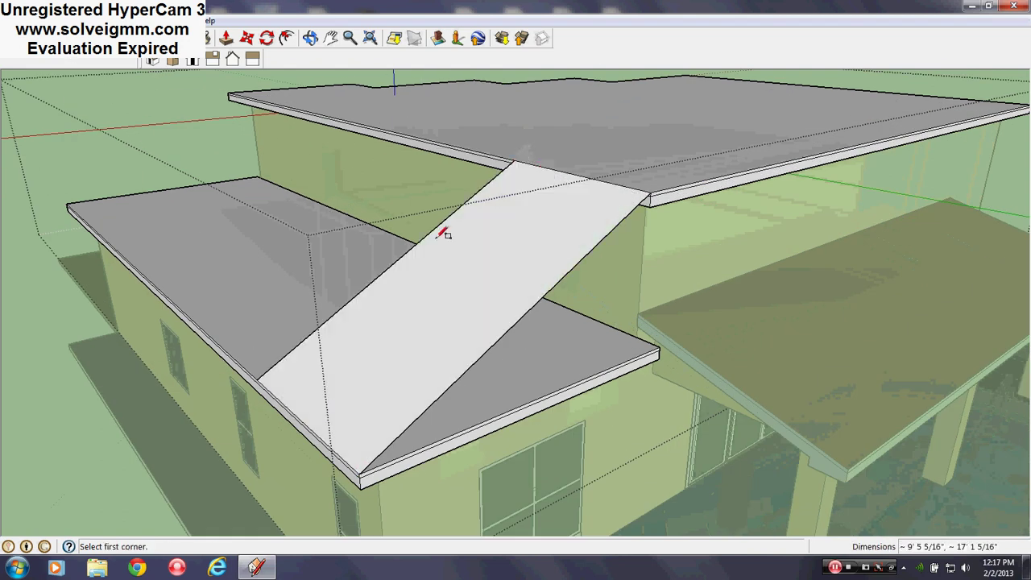
# Mark off a rectangle about 4' 2" by 3' 4" at the sloped face's lower corner and erase the rest of the face.
pyautogui.click(315, 330)
pyautogui.click(354, 466)
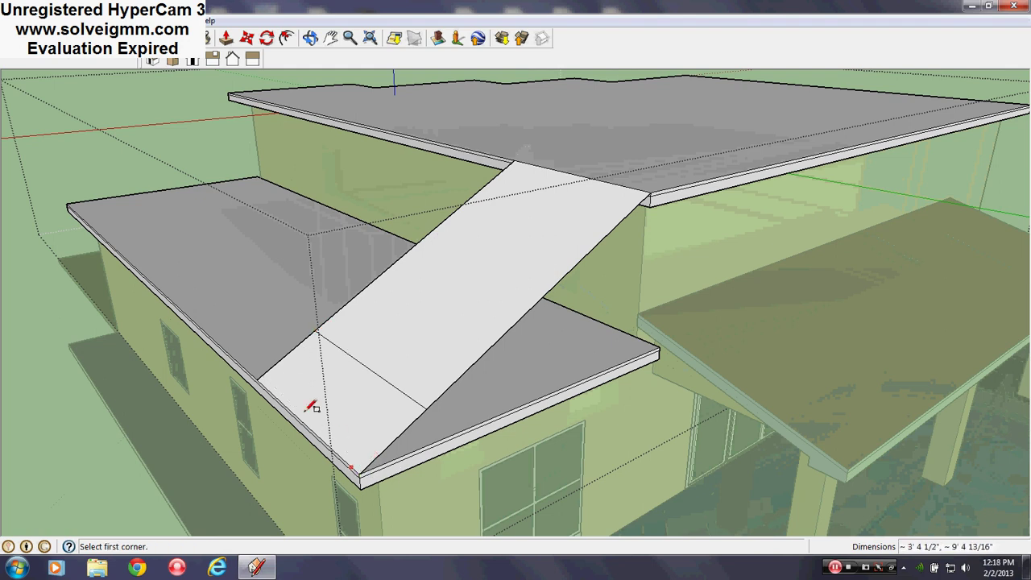
pyautogui.click(304, 419)
pyautogui.click(426, 409)
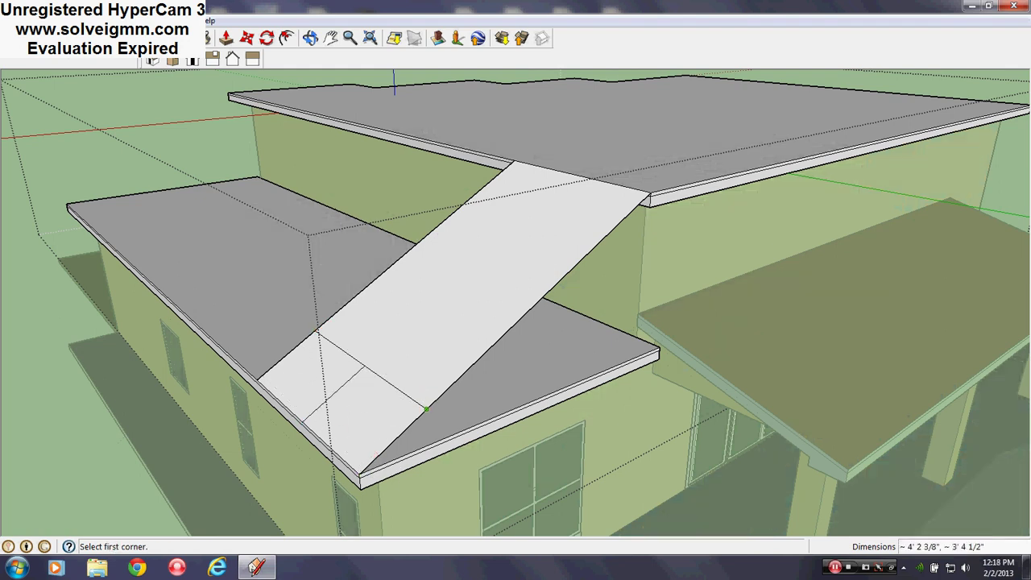
pyautogui.press('e')
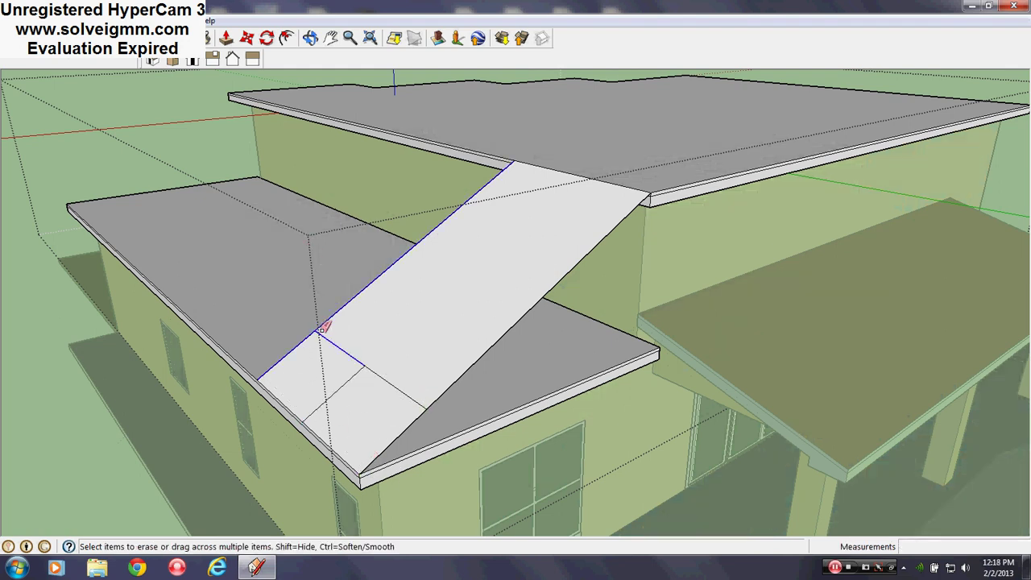
pyautogui.moveTo(321, 329); pyautogui.dragTo(639, 212)
pyautogui.scroll(-3, 610, 237)
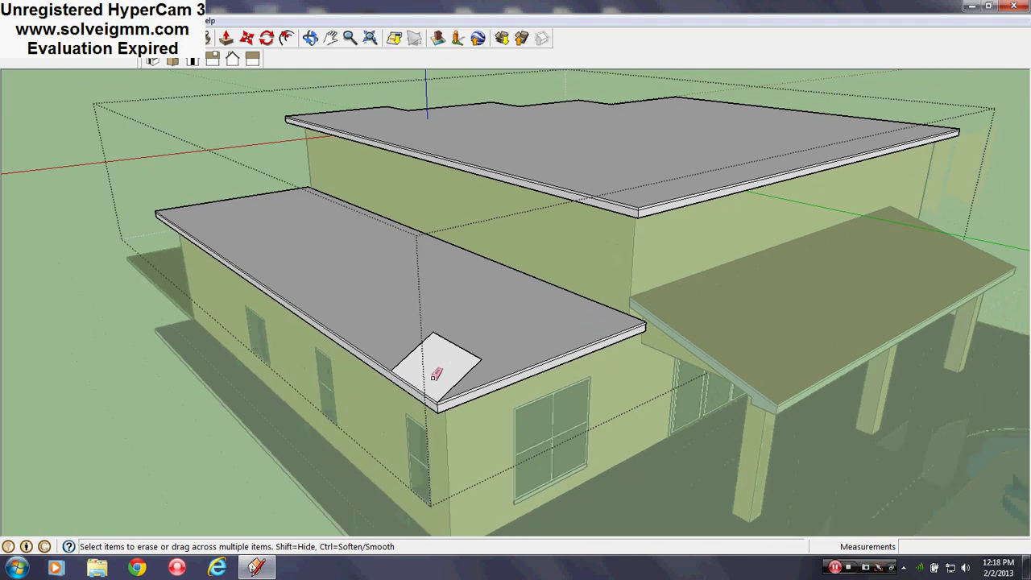
# Copy the small sloped face about 9' outward from the side wing's rear corner along the red axis.
pyautogui.moveTo(610, 237)
pyautogui.mouseDown(button='middle')
pyautogui.moveTo(350, 317)
pyautogui.moveTo(329, 292)
pyautogui.moveTo(320, 297)
pyautogui.mouseUp(button='middle')
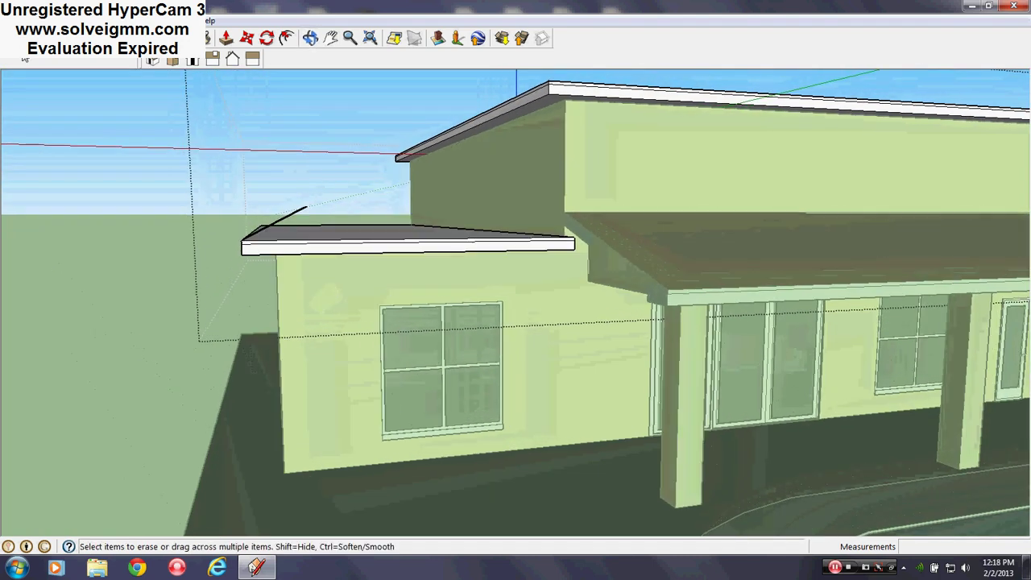
pyautogui.click(21, 40)
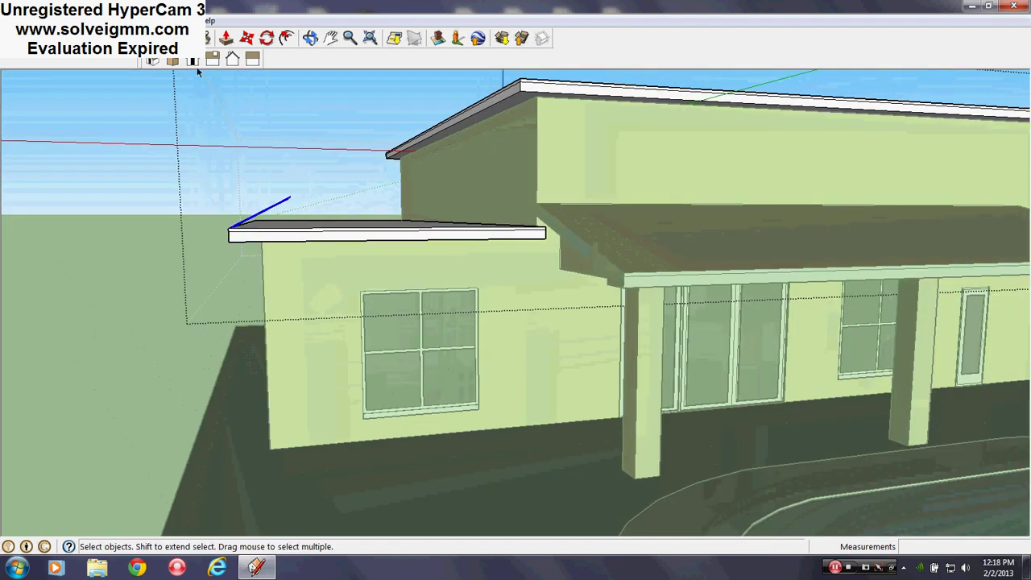
pyautogui.click(245, 39)
pyautogui.moveTo(274, 242); pyautogui.dragTo(480, 380, button='middle')
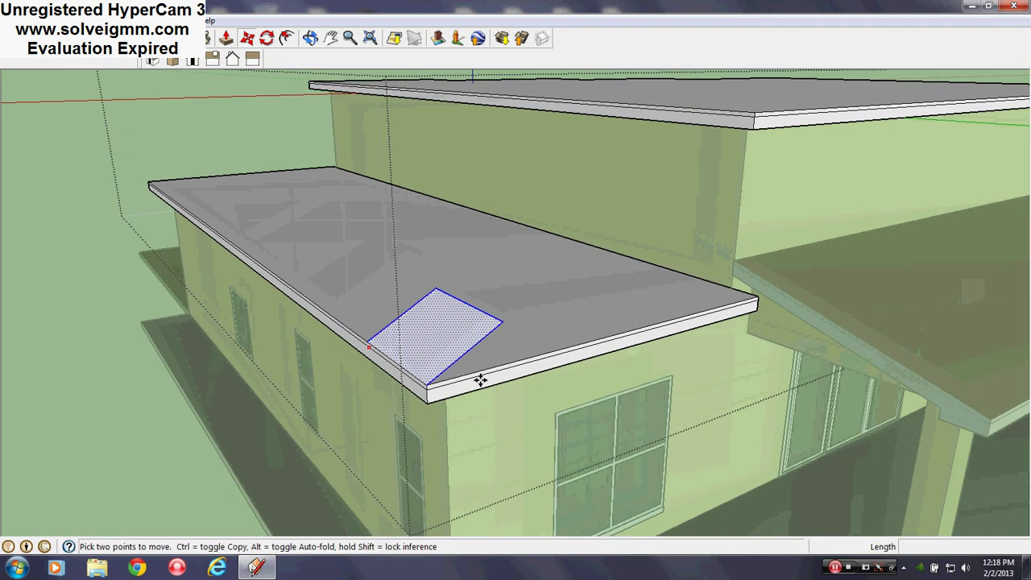
pyautogui.click(429, 388)
pyautogui.moveTo(500, 369); pyautogui.dragTo(475, 358, button='middle')
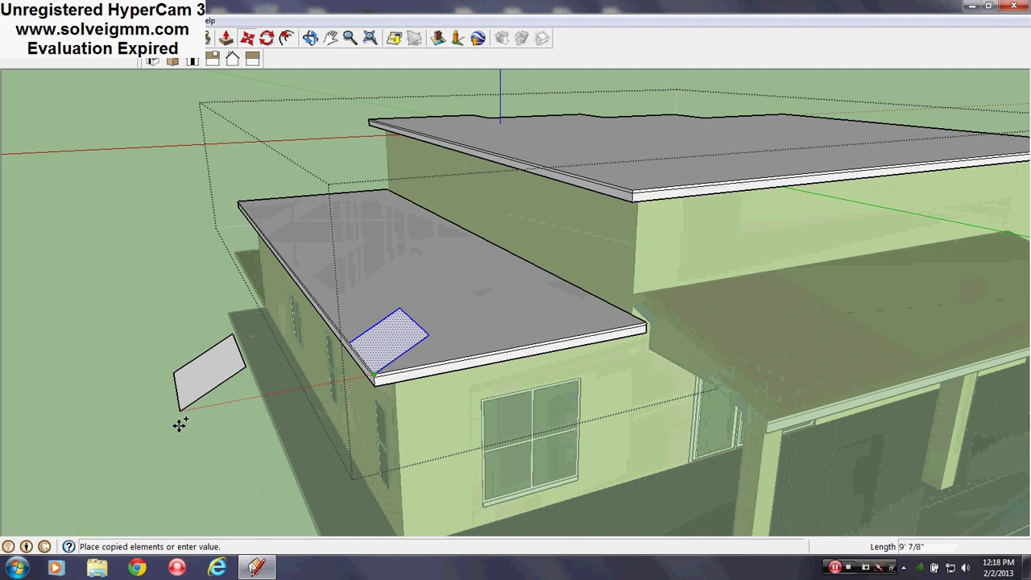
pyautogui.click(179, 413)
# Make the copied sloped face a component named Plane.
pyautogui.moveTo(197, 361); pyautogui.dragTo(162, 369, button='middle')
pyautogui.rightClick(181, 369)
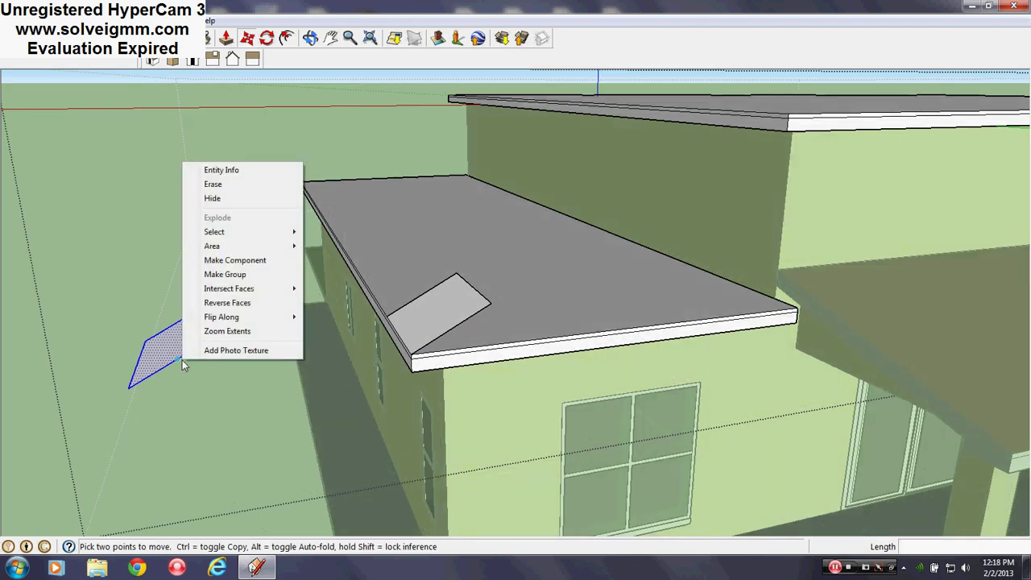
pyautogui.click(239, 261)
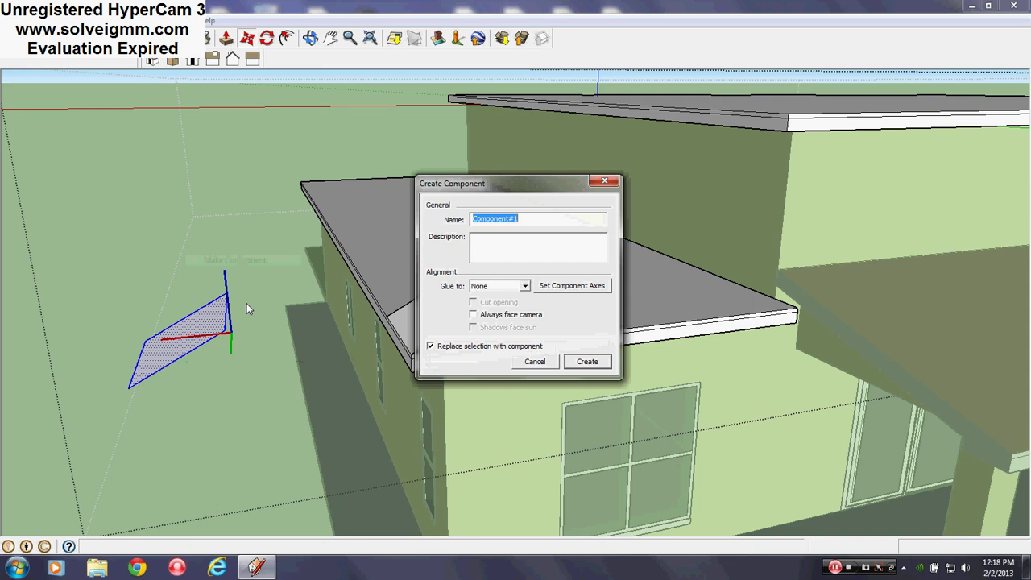
pyautogui.write('Plane')
pyautogui.click(587, 361)
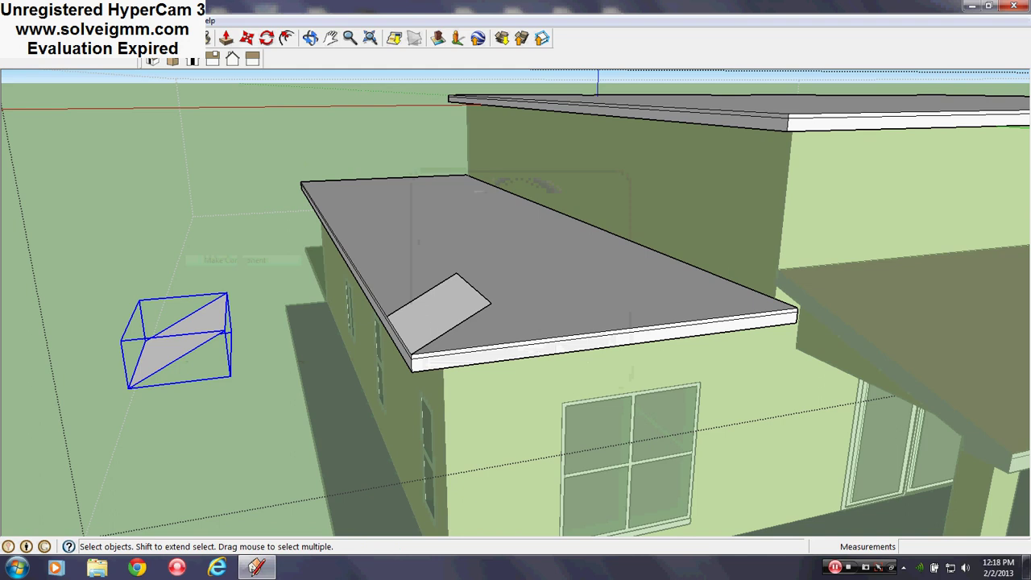
pyautogui.press('e')
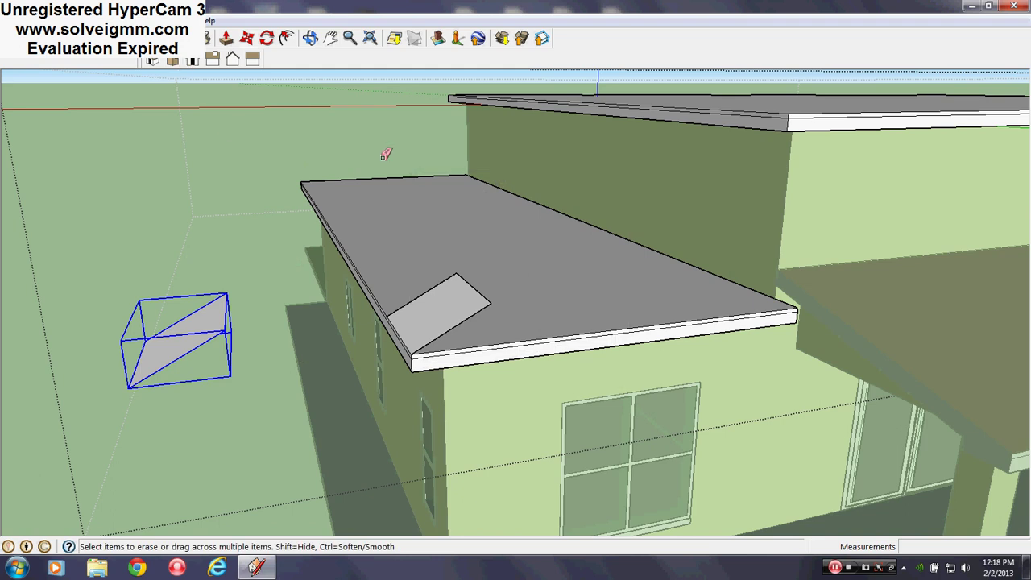
# Erase the leftover sloped face on the side wing slab and move the Plane component onto the slab's front outer corner.
pyautogui.moveTo(492, 303)
pyautogui.mouseDown()
pyautogui.moveTo(491, 287)
pyautogui.moveTo(430, 270)
pyautogui.mouseUp()
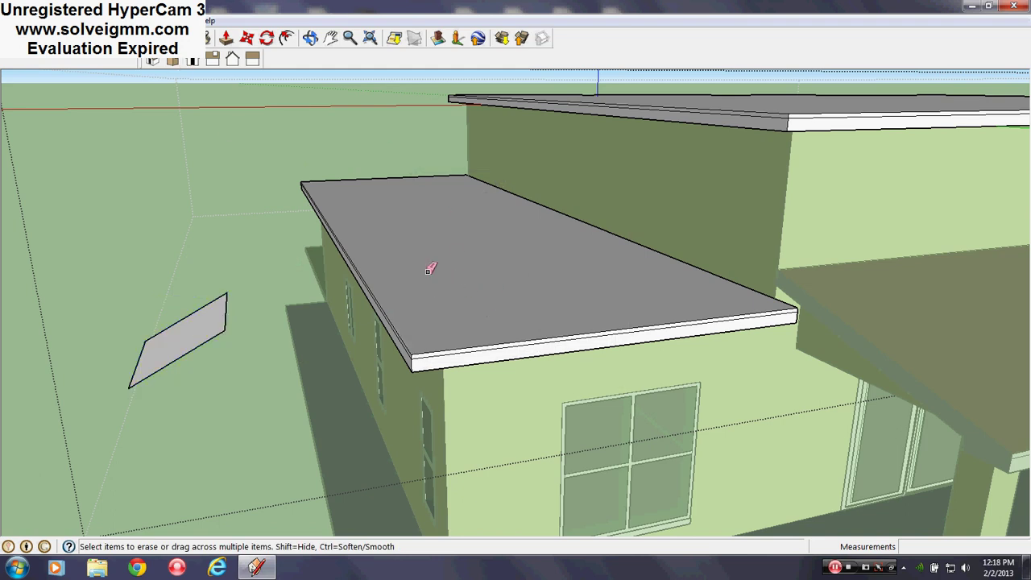
pyautogui.rightClick(230, 310)
pyautogui.click(192, 244)
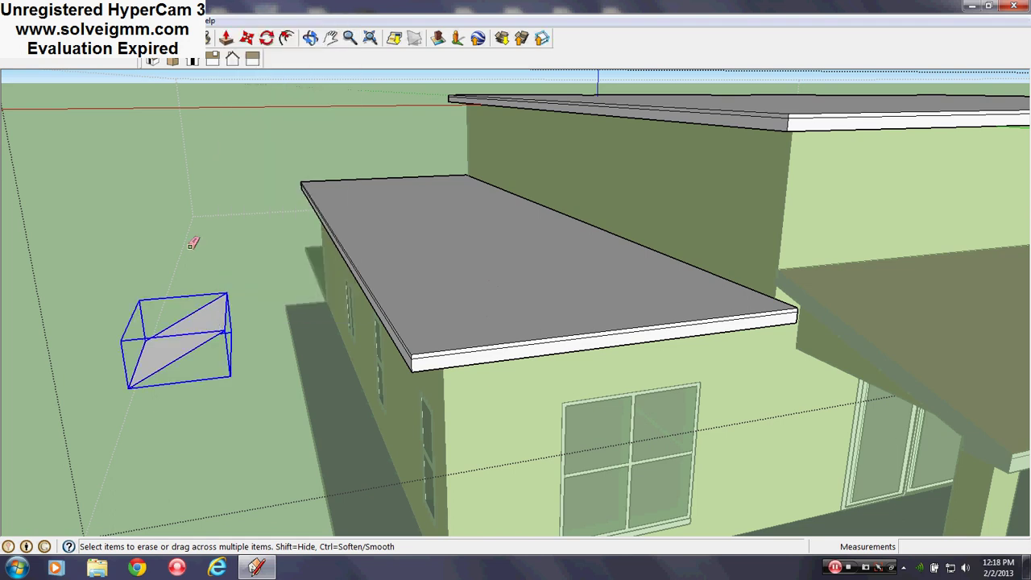
pyautogui.click(251, 36)
pyautogui.moveTo(148, 363); pyautogui.dragTo(525, 467, button='middle')
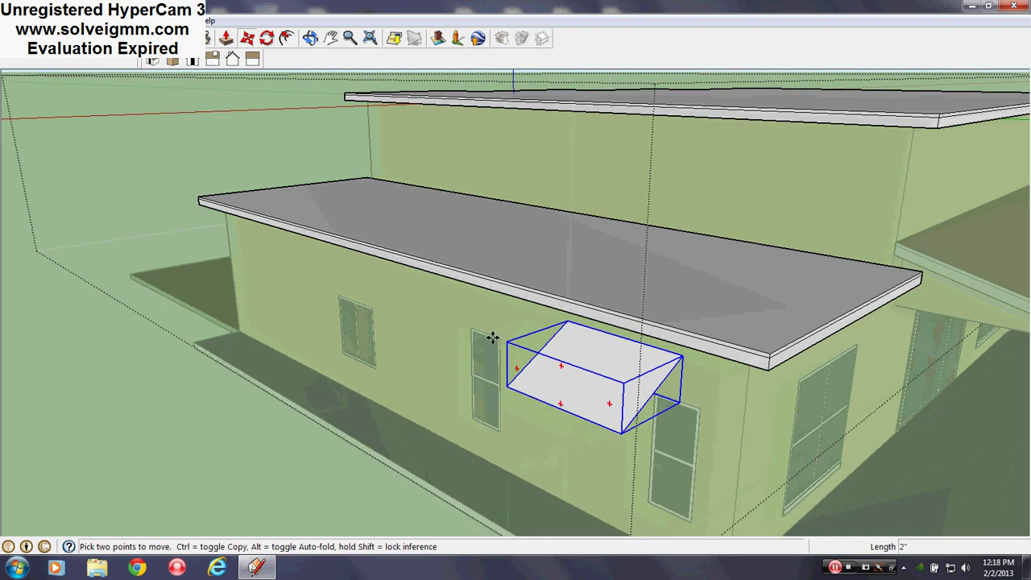
pyautogui.moveTo(363, 260); pyautogui.dragTo(753, 354, button='middle')
pyautogui.scroll(3, 419, 364)
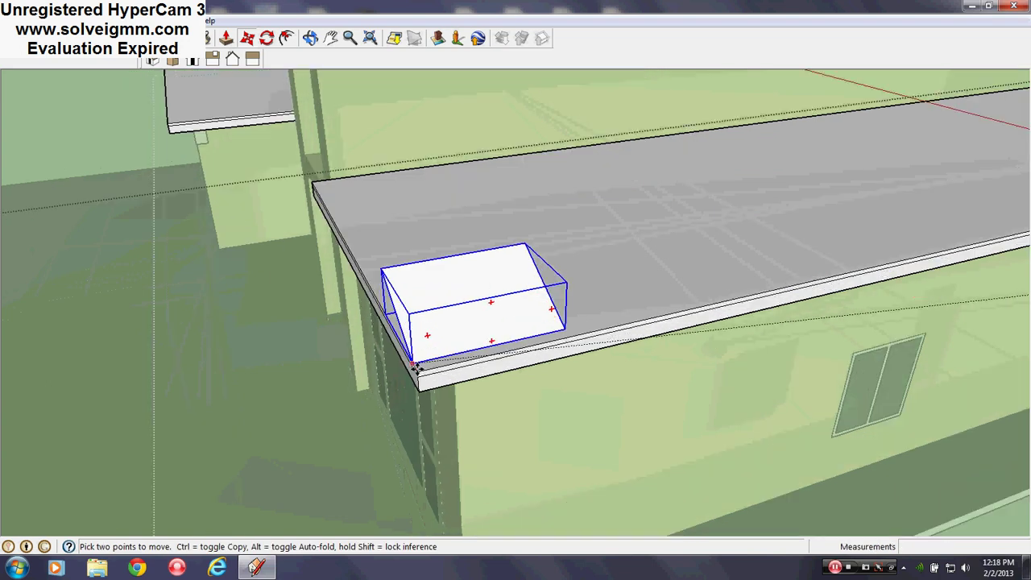
# Open the Plane component at the slab's front outer corner for editing.
pyautogui.scroll(-1, 419, 369)
pyautogui.moveTo(437, 362); pyautogui.dragTo(573, 330, button='middle')
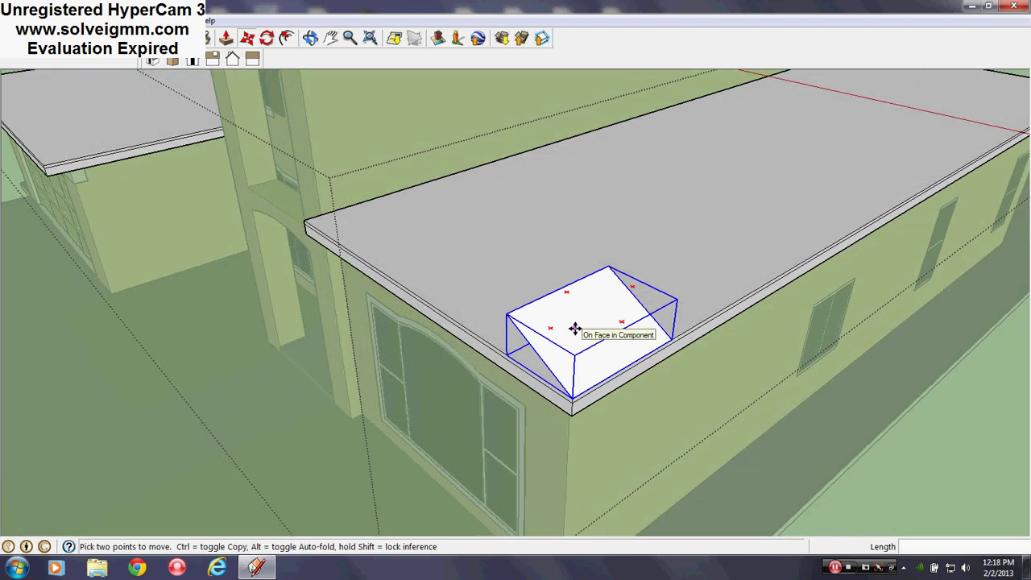
pyautogui.rightClick(582, 317)
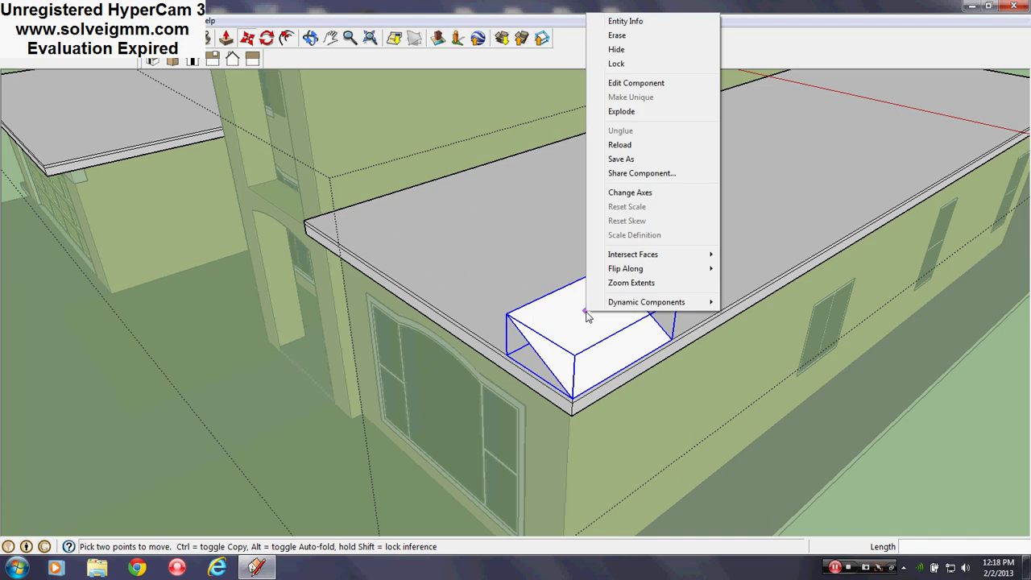
pyautogui.click(451, 438)
pyautogui.scroll(-2, 449, 442)
pyautogui.scroll(2, 629, 376)
pyautogui.moveTo(640, 359); pyautogui.dragTo(663, 343, button='middle')
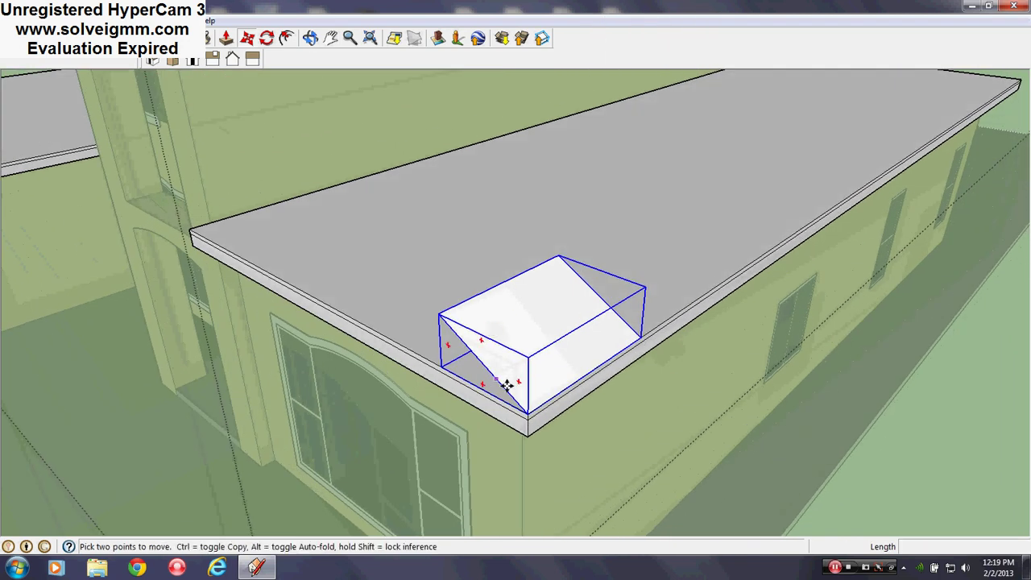
pyautogui.rightClick(545, 316)
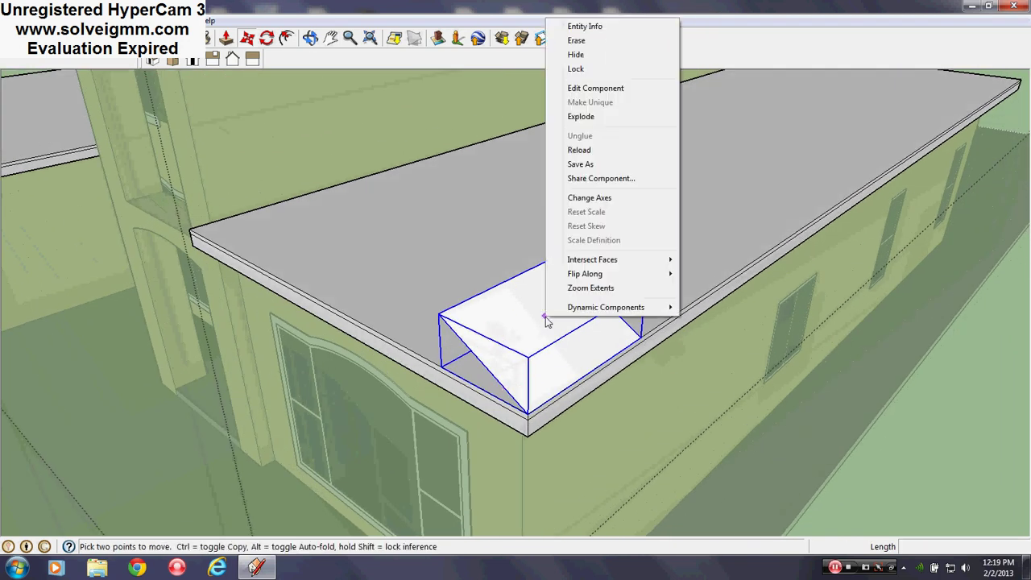
pyautogui.click(596, 89)
pyautogui.press('space')
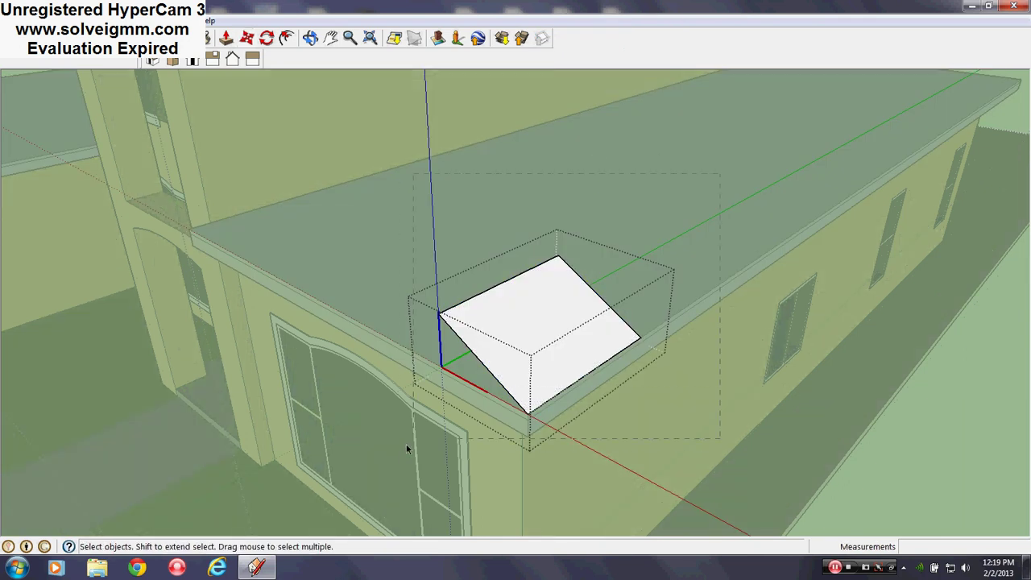
# Copy the component's sloped face about 7' 1" across the slab toward the two-story wall.
pyautogui.moveTo(406, 448); pyautogui.dragTo(402, 452)
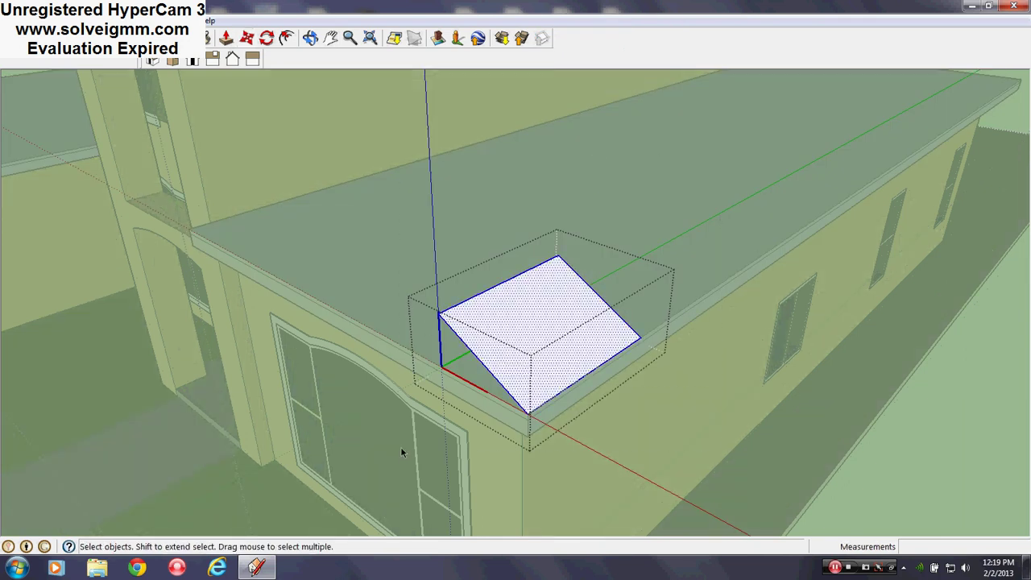
pyautogui.click(247, 37)
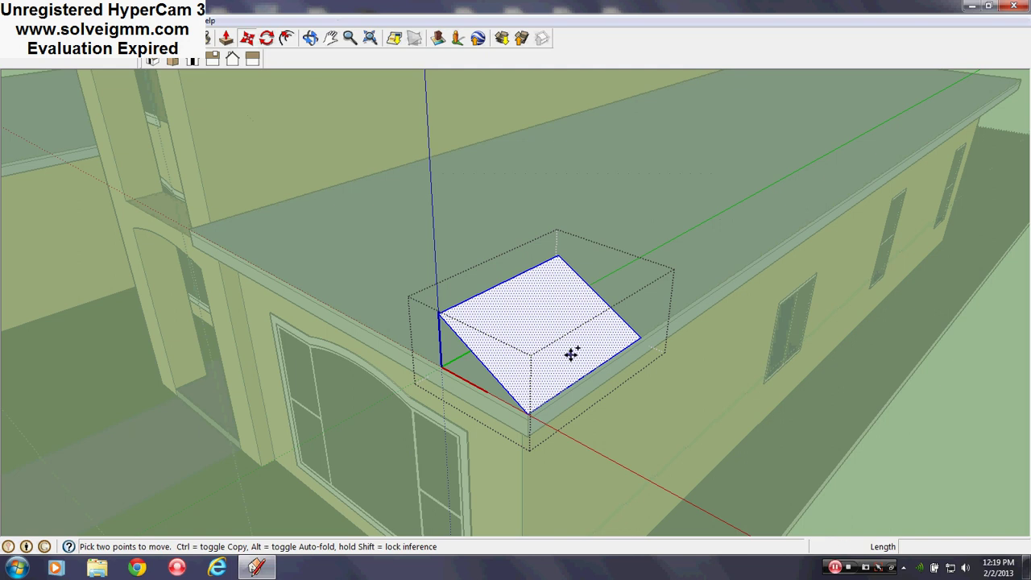
pyautogui.click(572, 354)
pyautogui.press('ctrl')
pyautogui.click(375, 243)
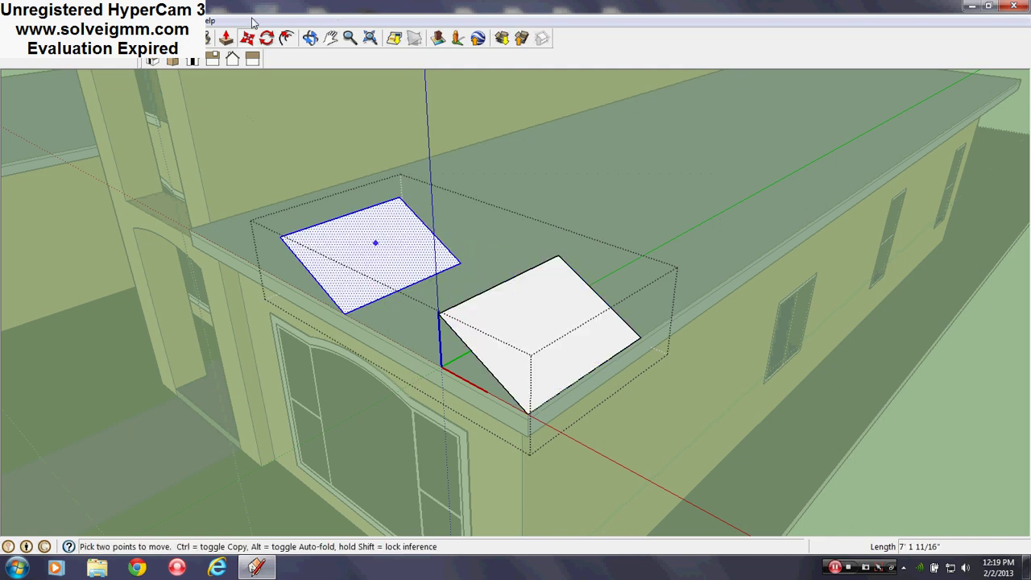
# Rotate the copied sloped face 90 degrees about the midpoint of its lower edge so it rises from the slab's front edge.
pyautogui.click(266, 38)
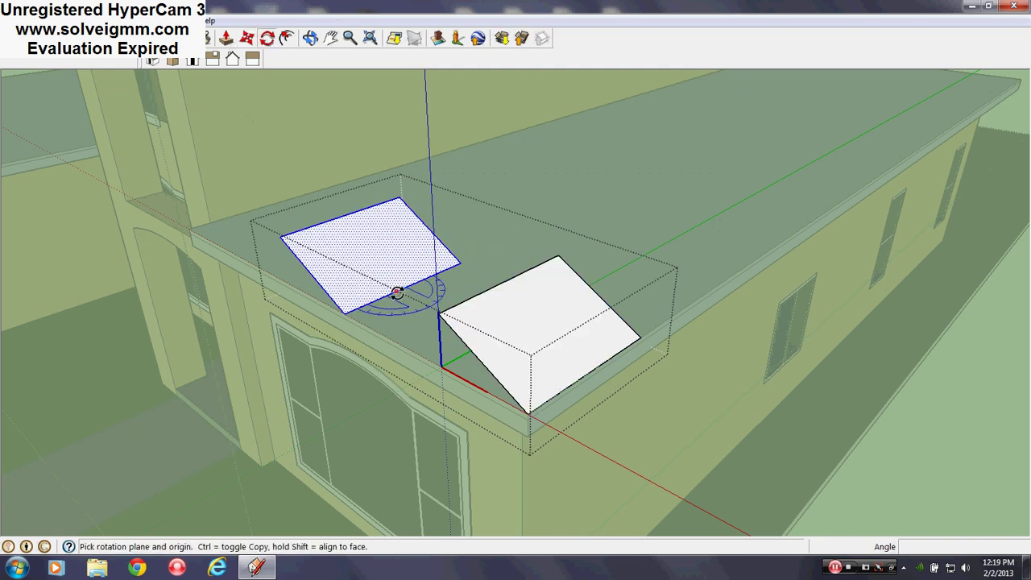
pyautogui.click(406, 293)
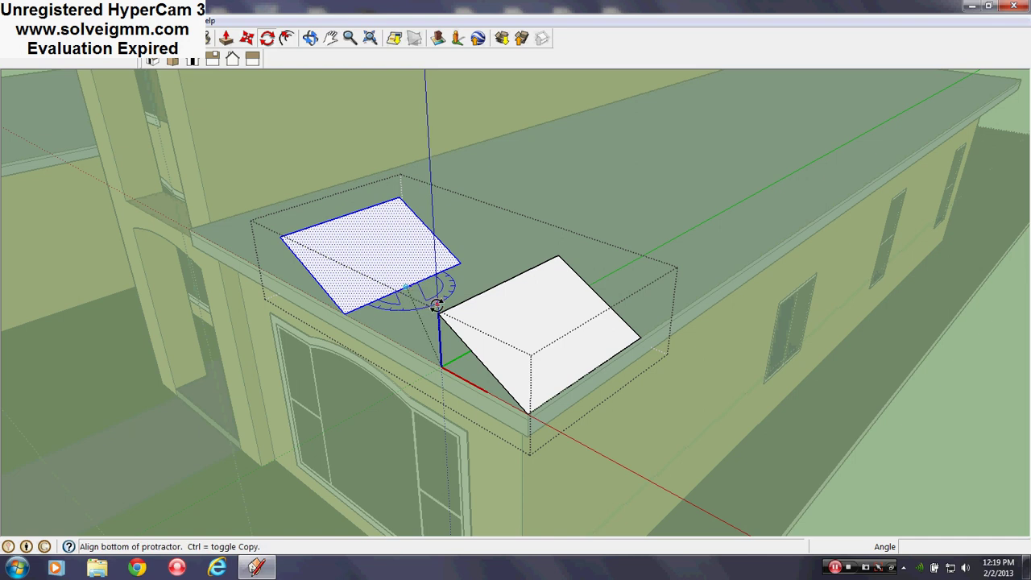
pyautogui.click(421, 302)
pyautogui.press('Escape')
pyautogui.scroll(3, 417, 300)
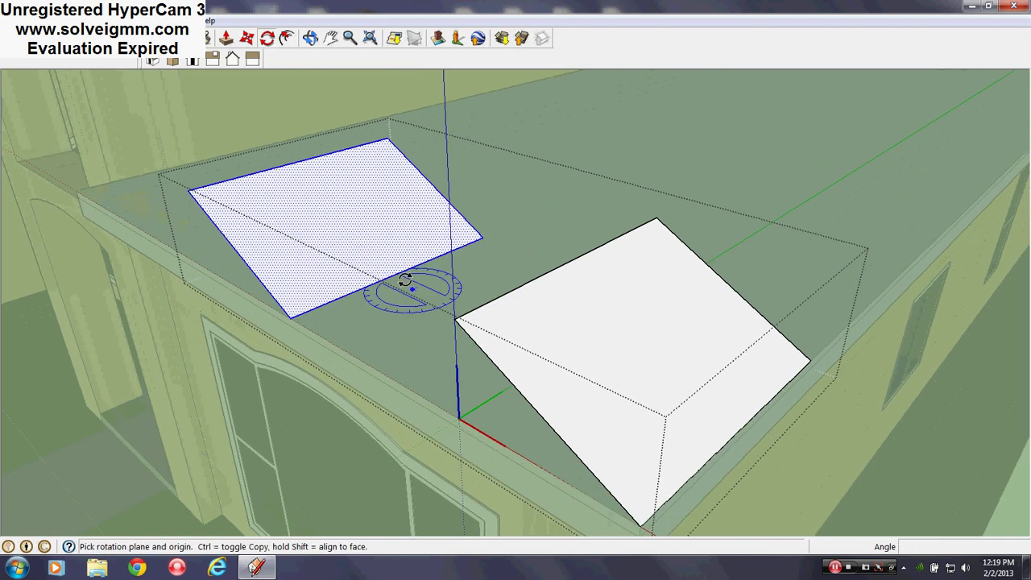
pyautogui.click(396, 274)
pyautogui.moveTo(429, 286); pyautogui.dragTo(427, 291)
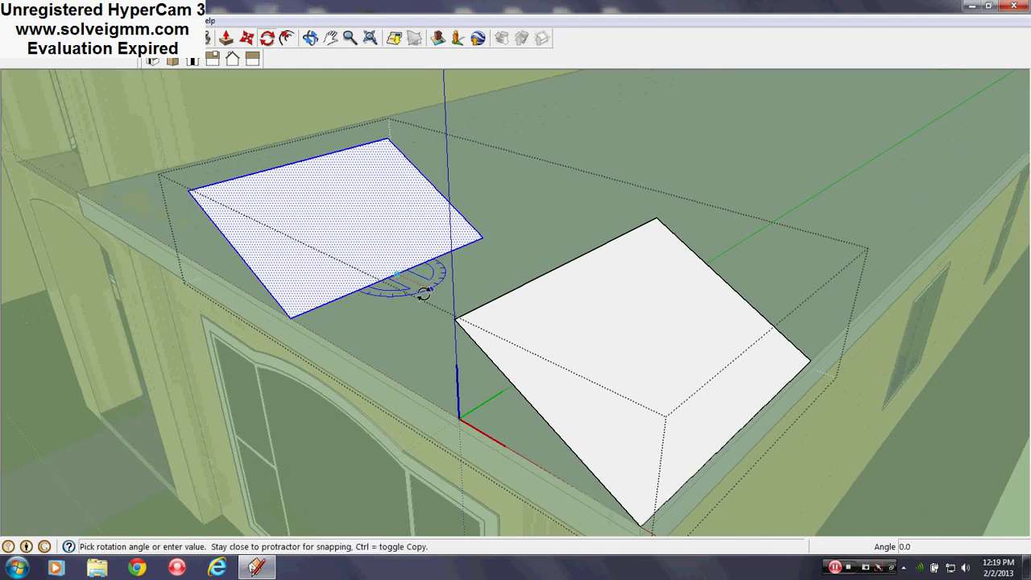
pyautogui.click(408, 305)
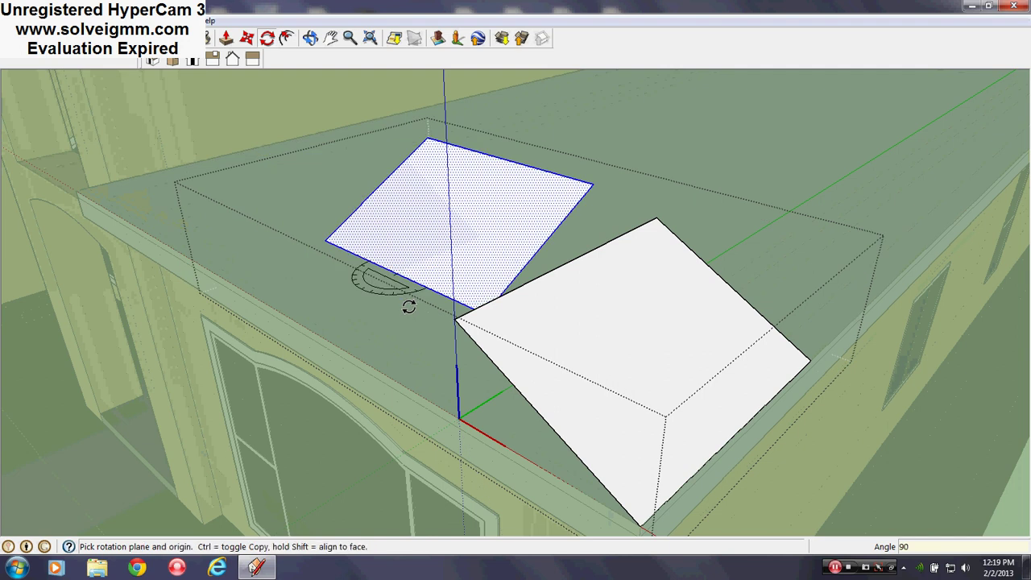
# Move the rotated face by its lower corner onto the original face's lower corner at the slab's front outer corner.
pyautogui.click(247, 39)
pyautogui.moveTo(524, 357); pyautogui.dragTo(561, 334, button='middle')
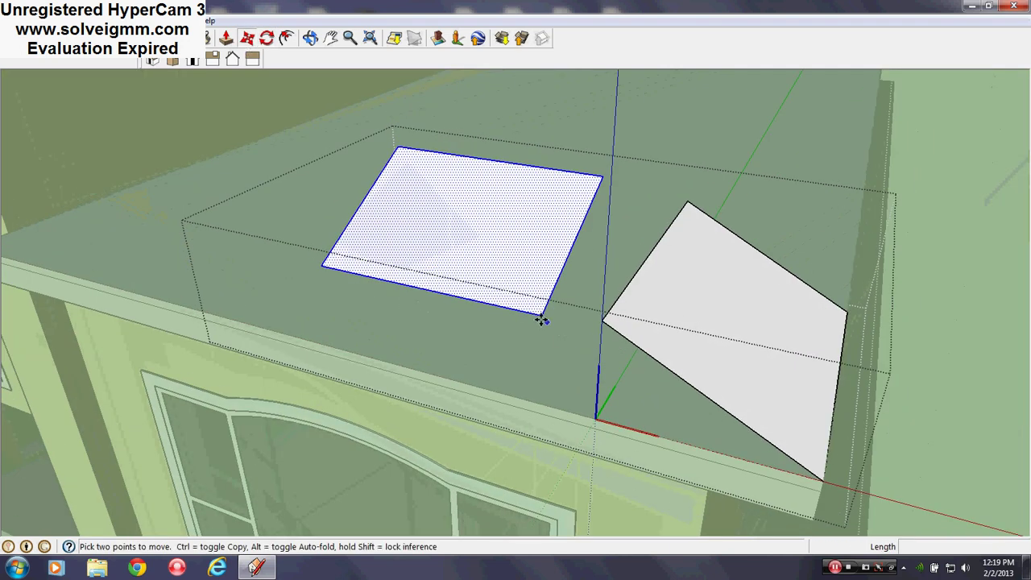
pyautogui.click(541, 316)
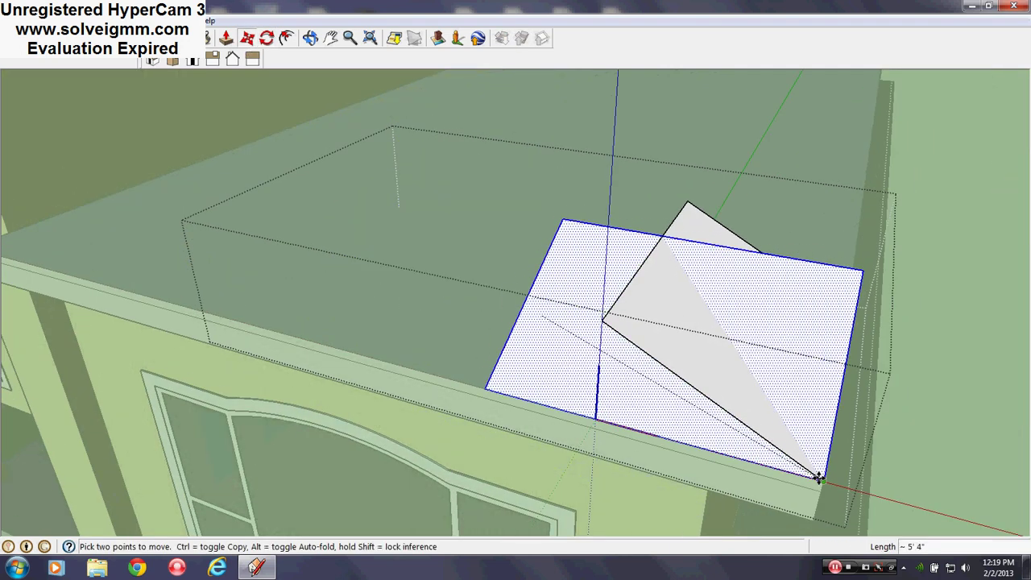
pyautogui.click(818, 479)
# Intersect the two crossing sloped faces to create their hip edge and close the Plane component.
pyautogui.moveTo(818, 479); pyautogui.dragTo(706, 422, button='middle')
pyautogui.scroll(-5, 585, 384)
pyautogui.moveTo(584, 384); pyautogui.dragTo(943, 407, button='middle')
pyautogui.rightClick(680, 367)
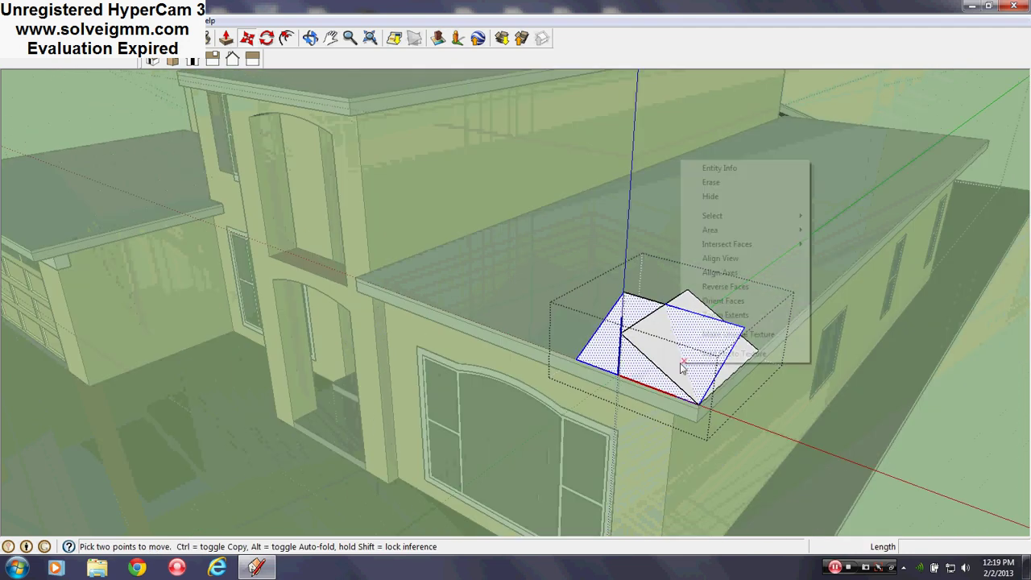
pyautogui.moveTo(759, 249)
pyautogui.click(855, 248)
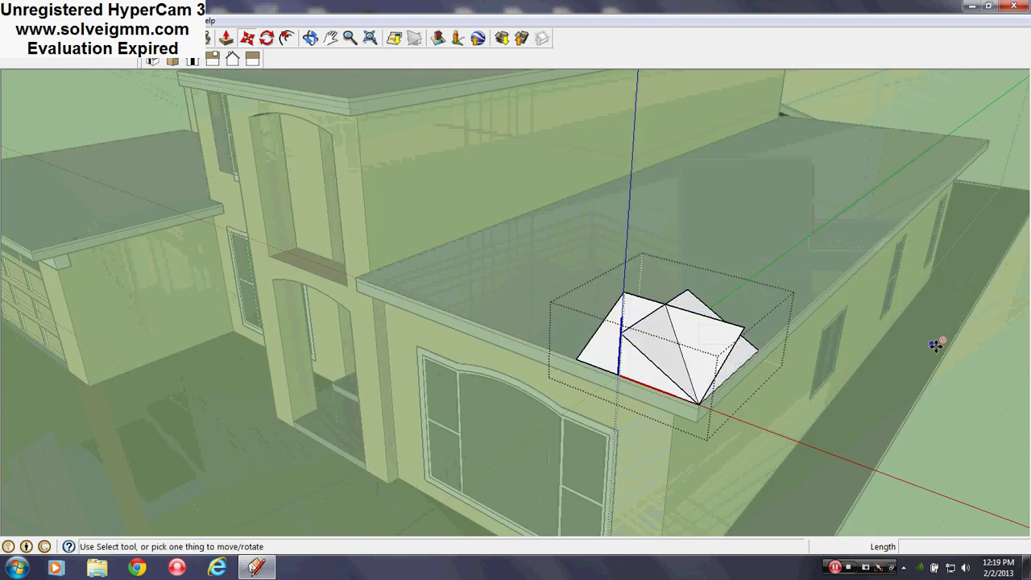
pyautogui.rightClick(987, 365)
pyautogui.click(992, 375)
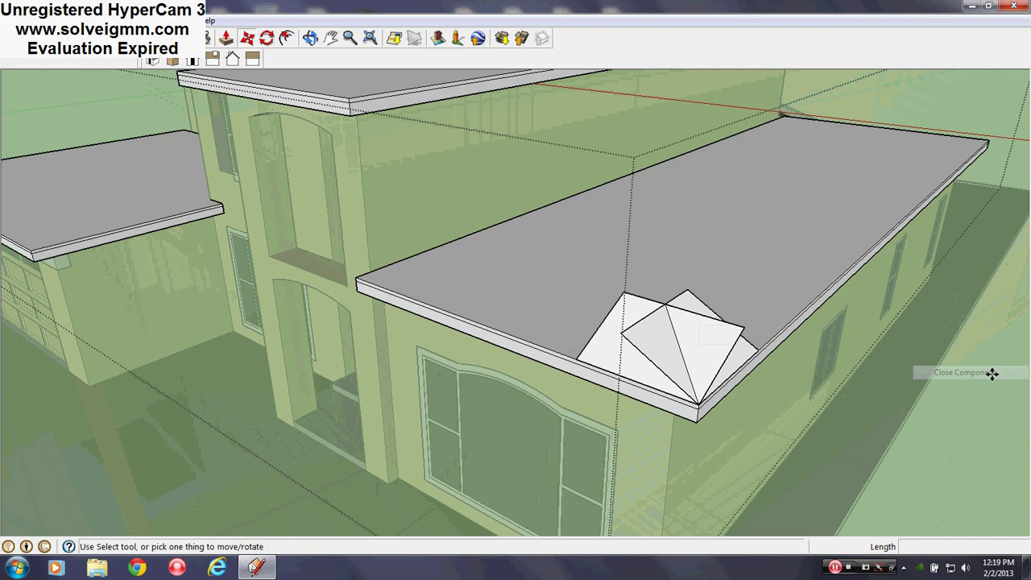
# Draw a line from the slab's front outer corner along the faces' hip edge, extended up past the two-story roof's side edge.
pyautogui.scroll(-2, 780, 332)
pyautogui.scroll(2, 837, 278)
pyautogui.moveTo(837, 278); pyautogui.dragTo(855, 265, button='middle')
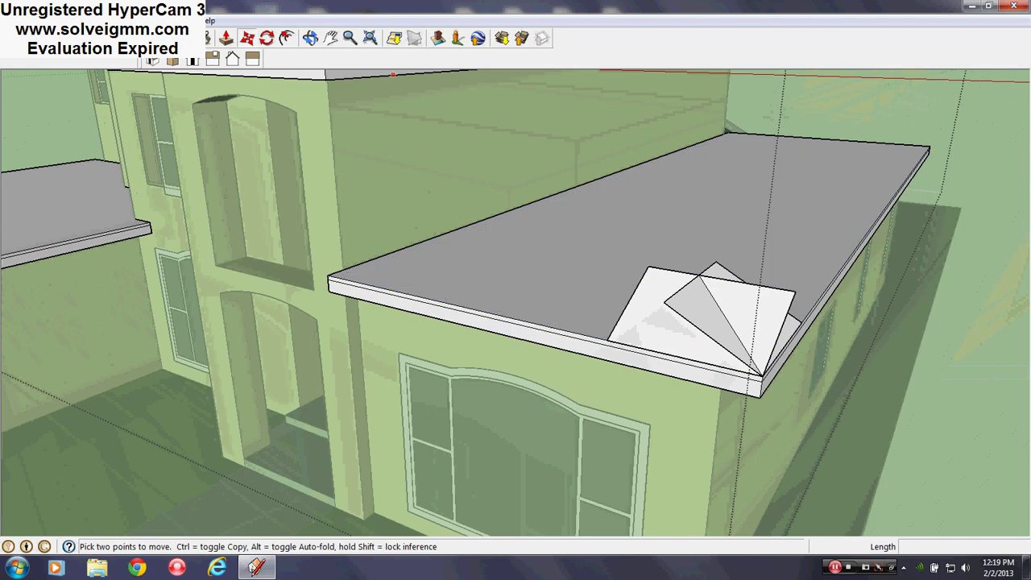
pyautogui.press('l')
pyautogui.scroll(-2, 435, 420)
pyautogui.scroll(3, 534, 329)
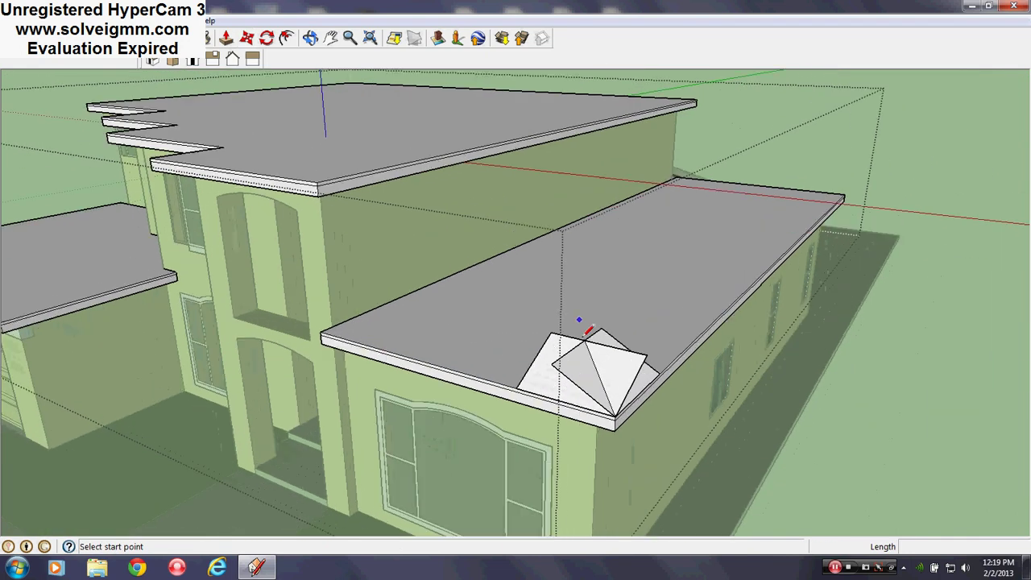
pyautogui.scroll(2, 636, 442)
pyautogui.rightClick(635, 442)
pyautogui.press('Escape')
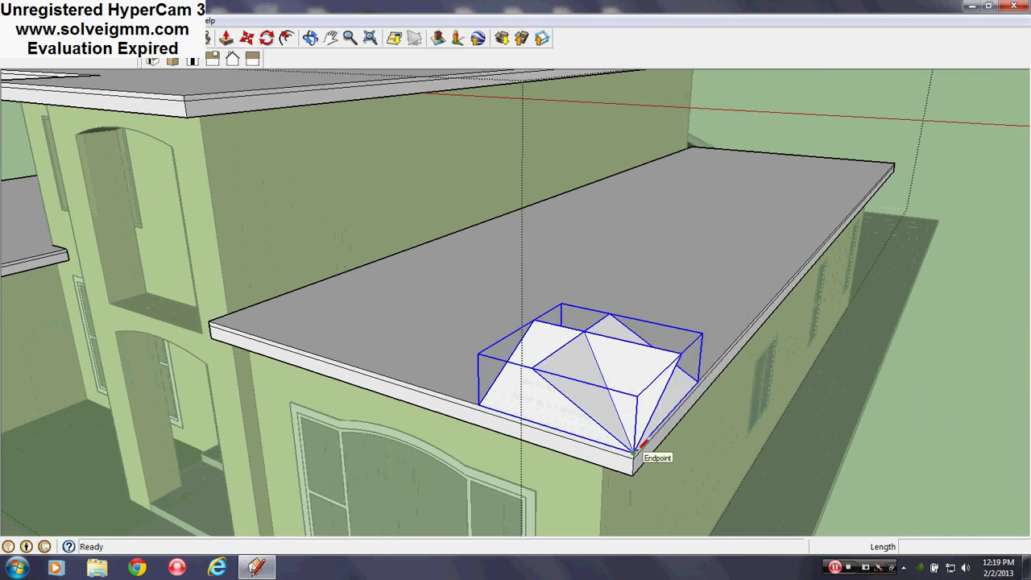
pyautogui.rightClick(914, 490)
pyautogui.click(628, 446)
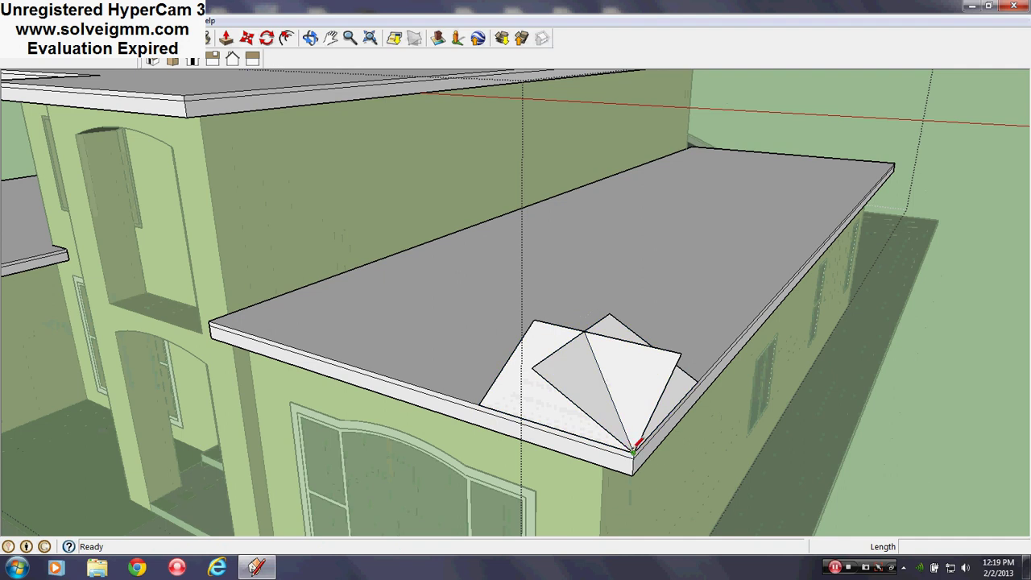
pyautogui.click(636, 442)
pyautogui.scroll(-3, 644, 407)
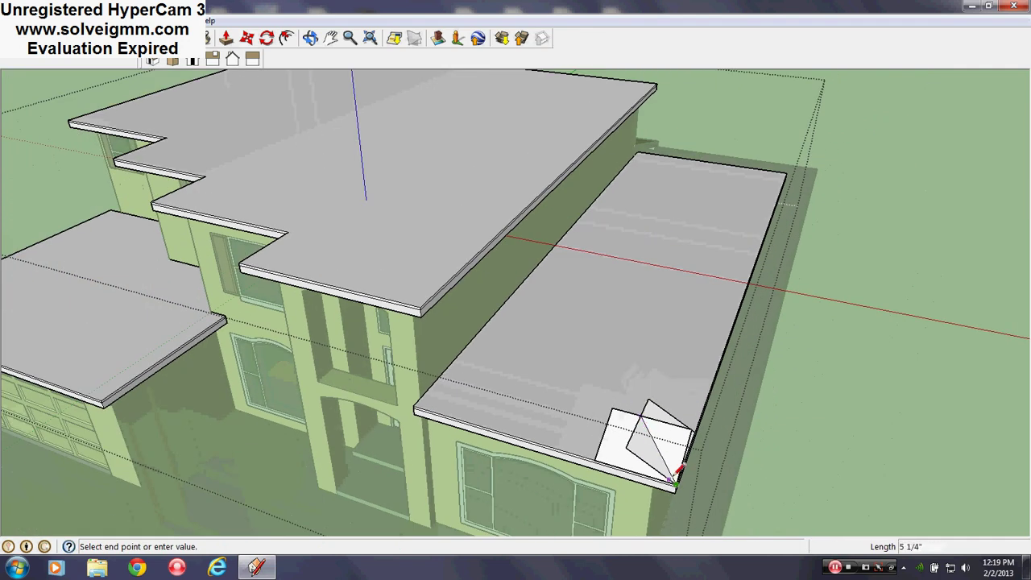
pyautogui.click(676, 478)
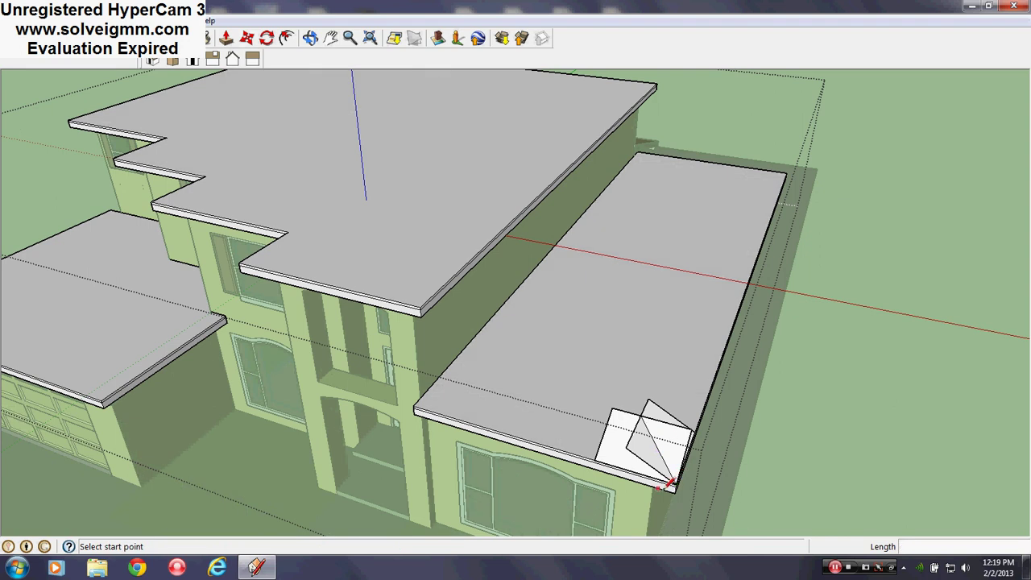
pyautogui.moveTo(667, 483)
pyautogui.mouseDown(button='middle')
pyautogui.moveTo(650, 467)
pyautogui.moveTo(650, 443)
pyautogui.mouseUp(button='middle')
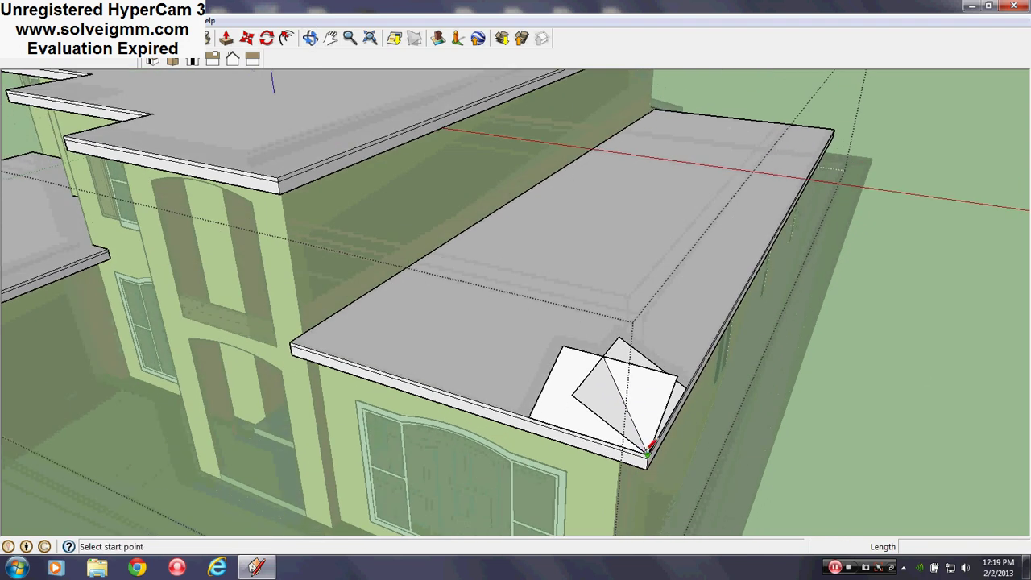
pyautogui.click(646, 450)
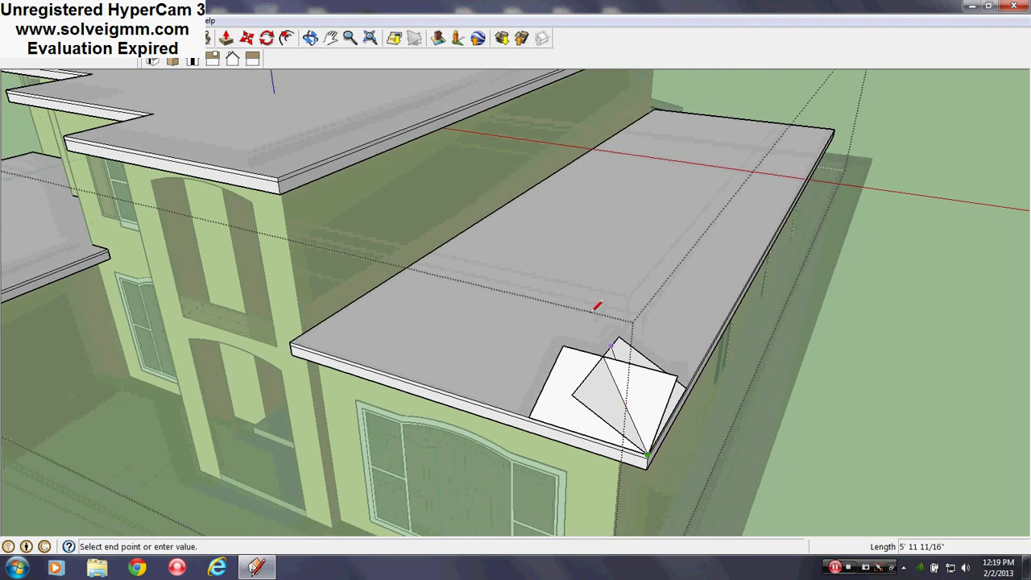
pyautogui.moveTo(573, 253); pyautogui.dragTo(599, 269, button='middle')
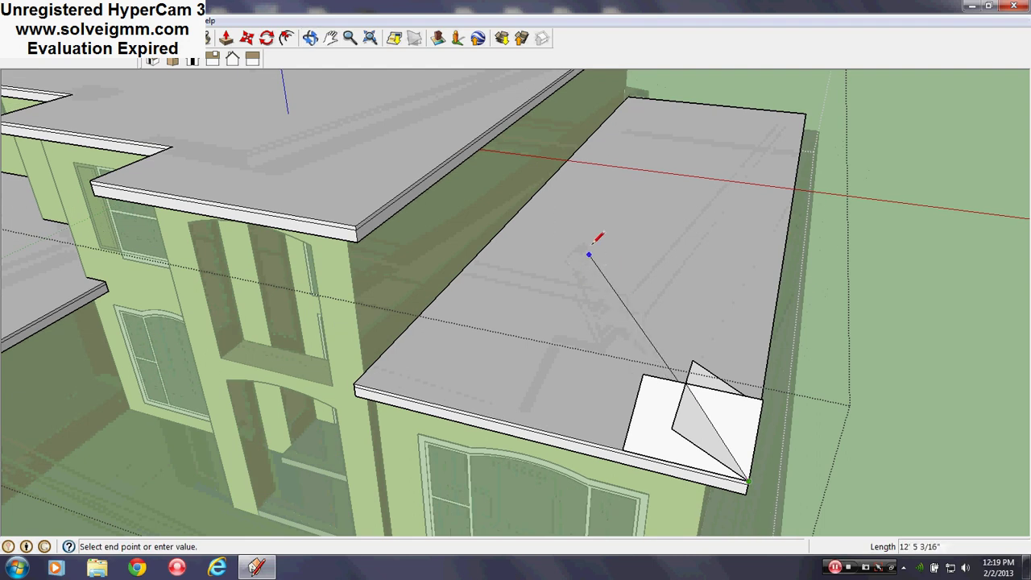
pyautogui.scroll(-2, 582, 202)
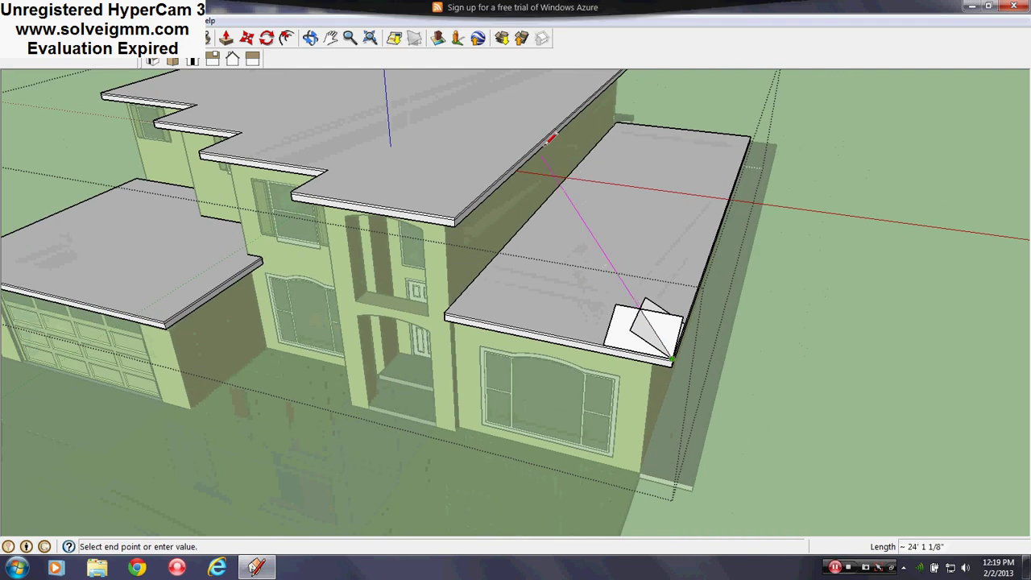
pyautogui.click(513, 111)
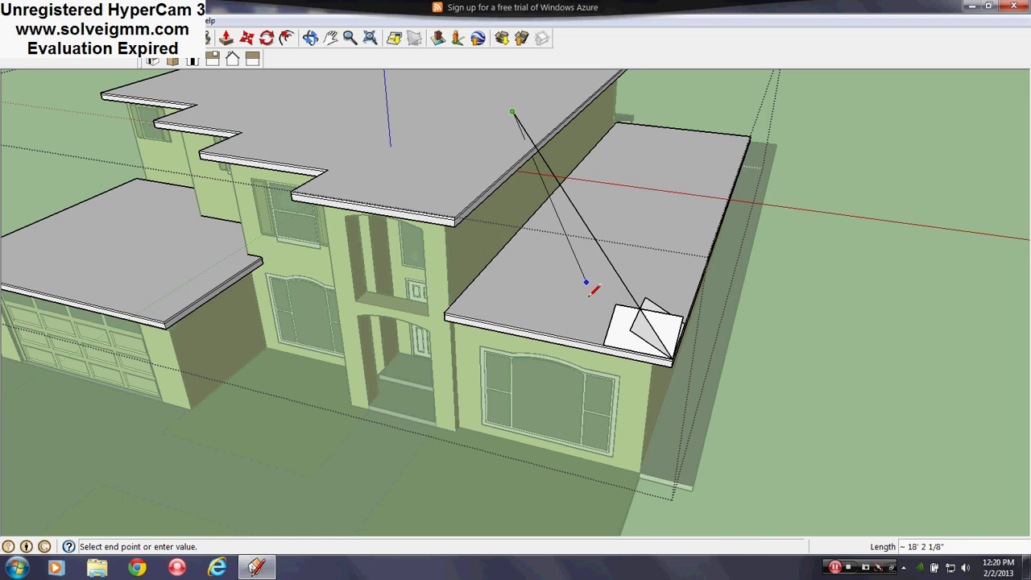
# End the line without another segment and erase the piece of the hip line extending past the two-story roof's edge.
pyautogui.scroll(2, 589, 295)
pyautogui.scroll(-1, 573, 282)
pyautogui.press('Escape')
pyautogui.rightClick(513, 107)
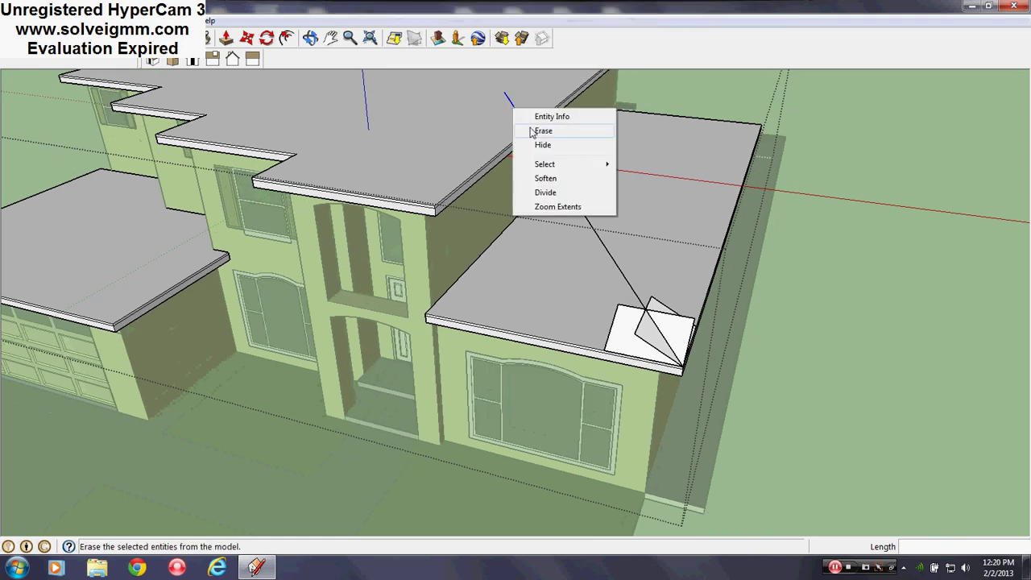
pyautogui.click(531, 130)
pyautogui.moveTo(541, 303); pyautogui.dragTo(448, 208, button='middle')
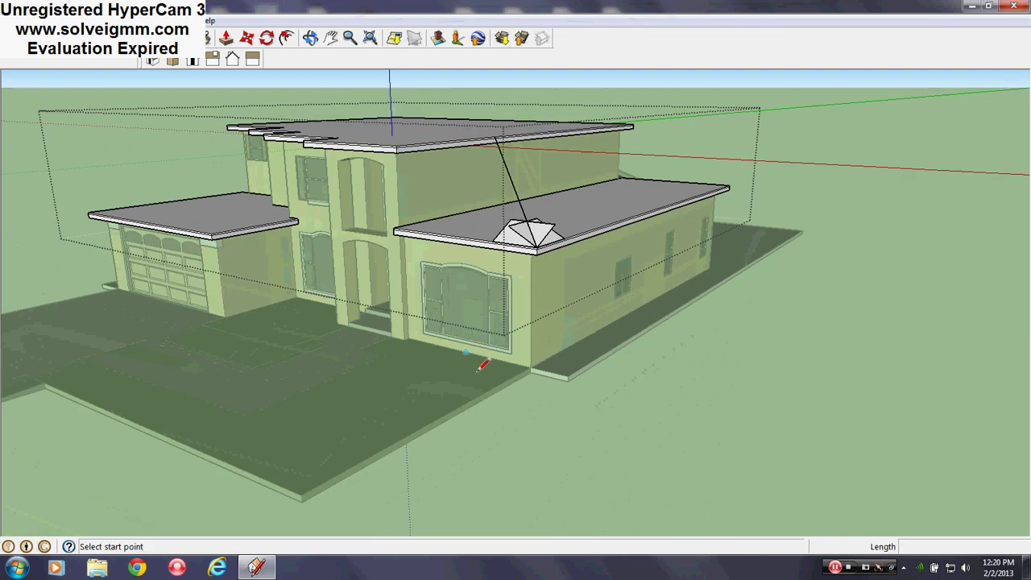
# Move the Plane component off the hip line, about 7' 3" along the single-story slab's front edge toward the two-story wall.
pyautogui.scroll(-2, 477, 370)
pyautogui.scroll(2, 490, 225)
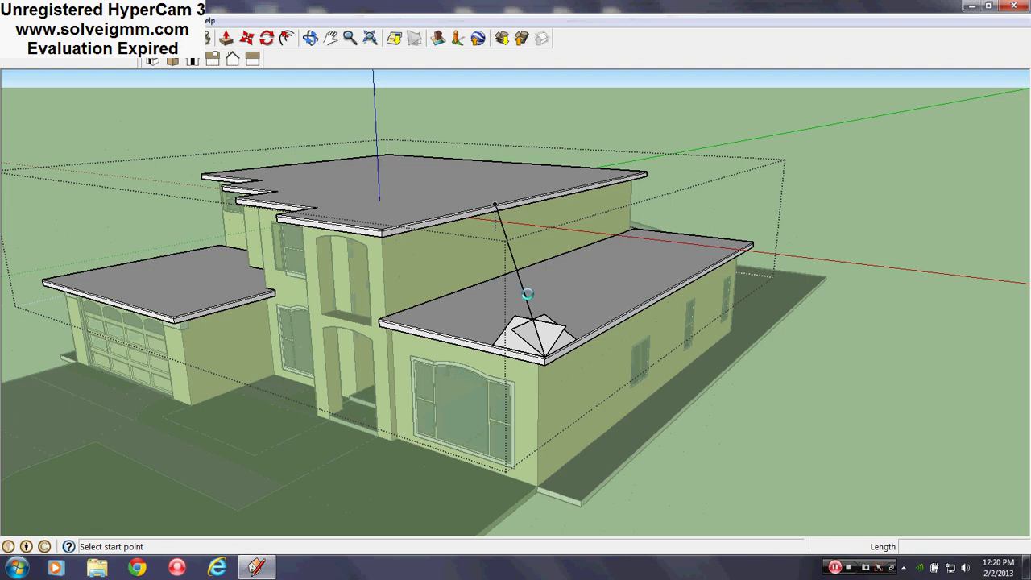
pyautogui.moveTo(523, 299); pyautogui.dragTo(564, 332, button='middle')
pyautogui.scroll(4, 612, 414)
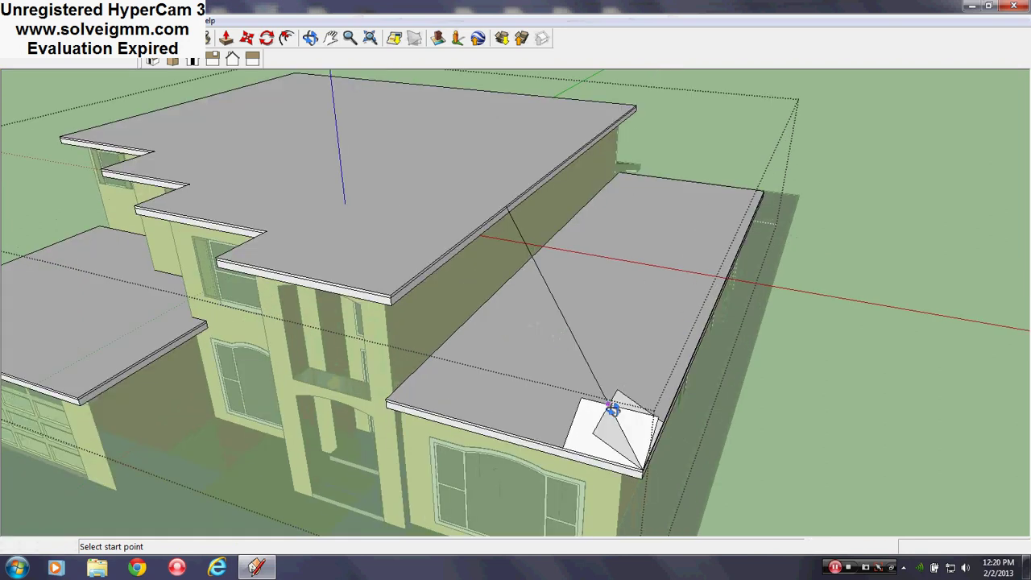
pyautogui.press('m')
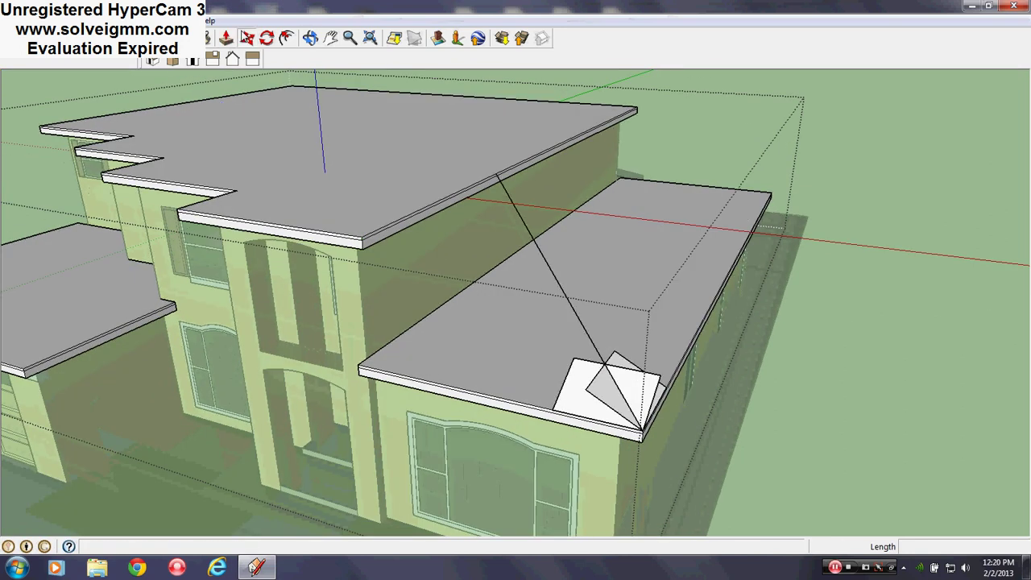
pyautogui.click(597, 391)
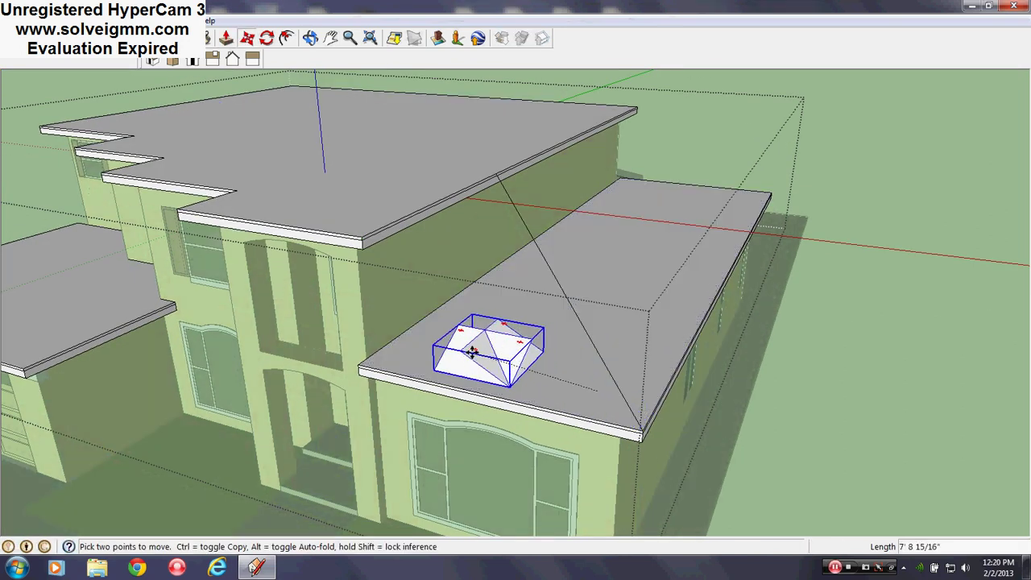
pyautogui.click(472, 363)
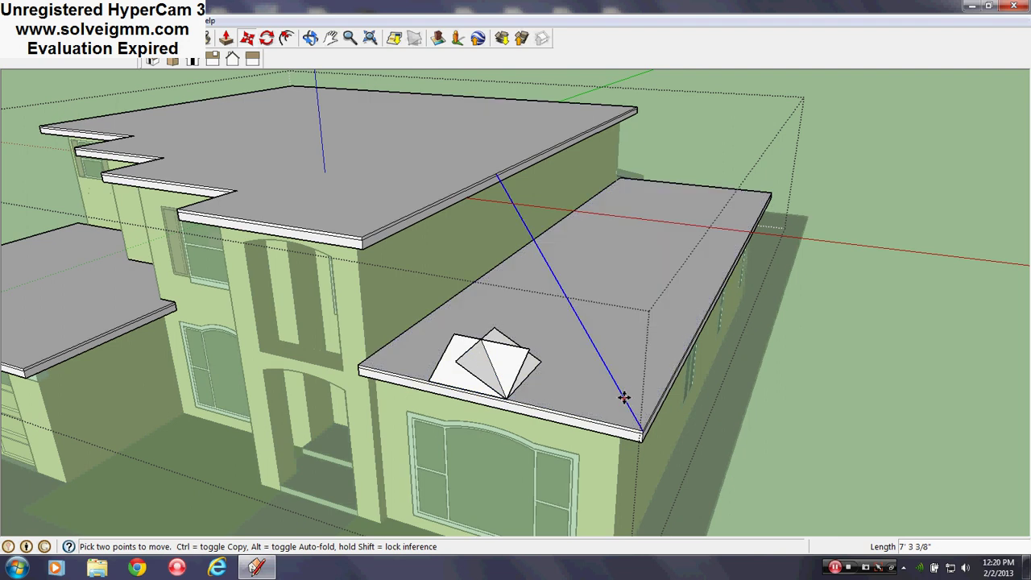
# Copy the hip line from the single-story slab's front outer corner to the two-story roof's front outer corner above the entry.
pyautogui.rightClick(626, 398)
pyautogui.press('Escape')
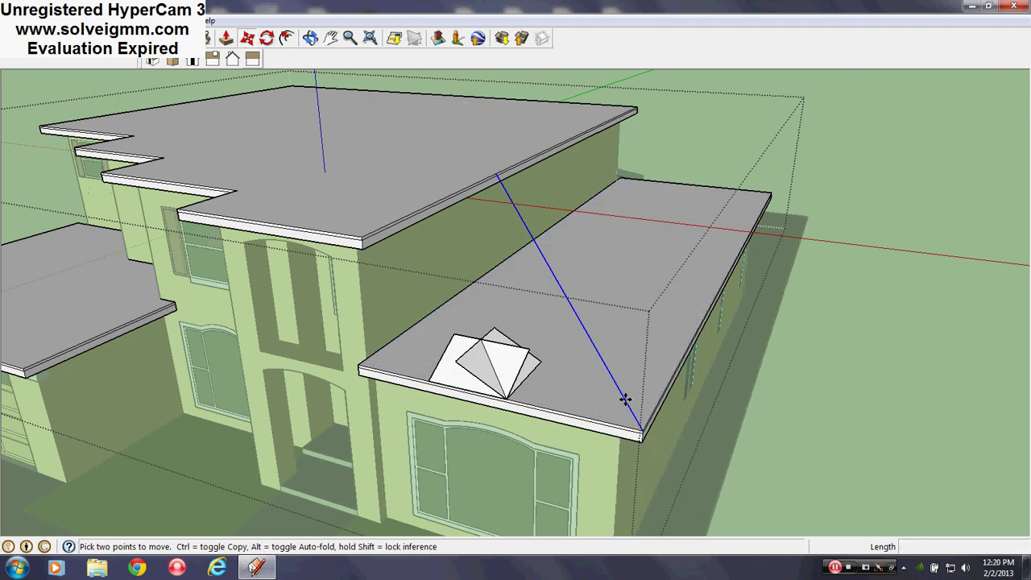
pyautogui.scroll(3, 641, 424)
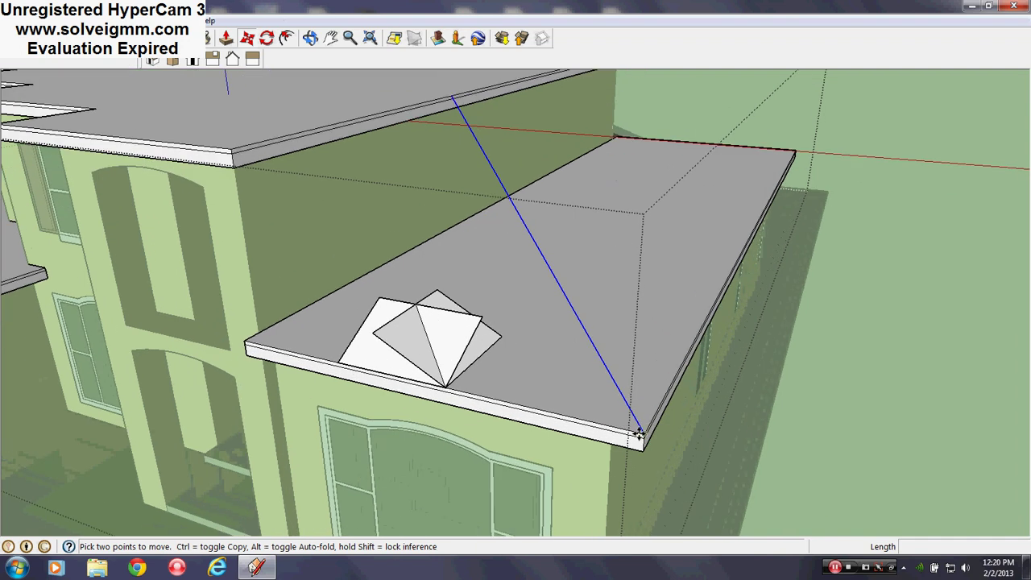
pyautogui.scroll(2, 644, 432)
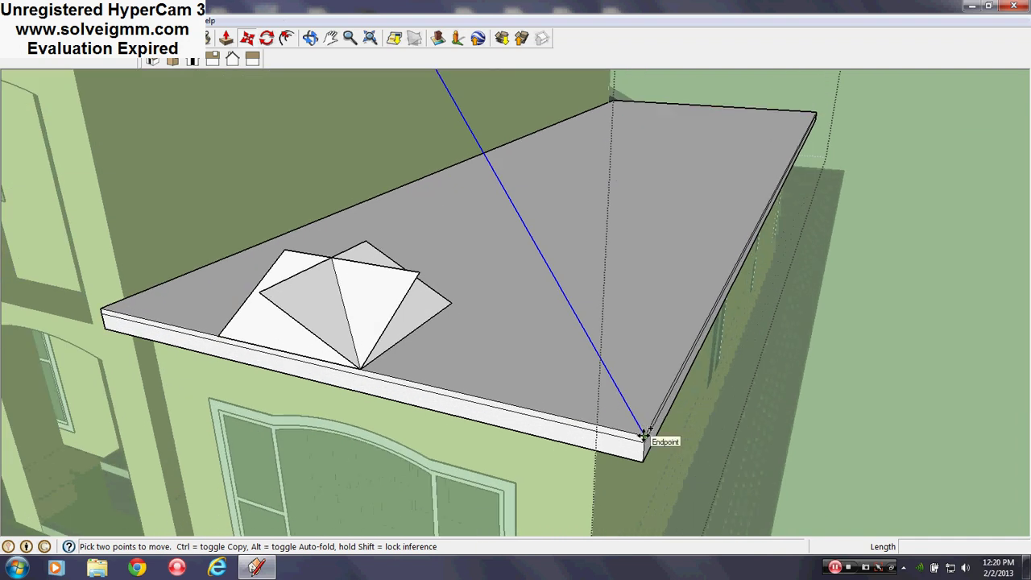
pyautogui.click(643, 435)
pyautogui.scroll(-3, 616, 381)
pyautogui.moveTo(535, 349)
pyautogui.mouseDown(button='middle')
pyautogui.moveTo(567, 380)
pyautogui.moveTo(634, 400)
pyautogui.moveTo(410, 257)
pyautogui.moveTo(415, 292)
pyautogui.moveTo(557, 309)
pyautogui.mouseUp(button='middle')
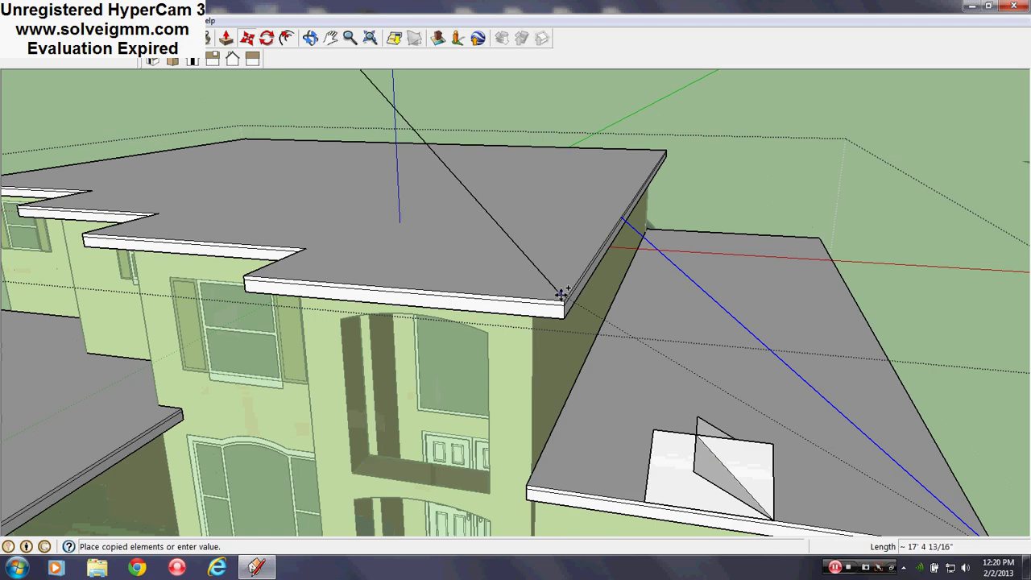
pyautogui.click(562, 295)
# Copy the two-story roof's hip line by its lower endpoint to the garage roof's front corner nearest the entry.
pyautogui.scroll(2, 556, 306)
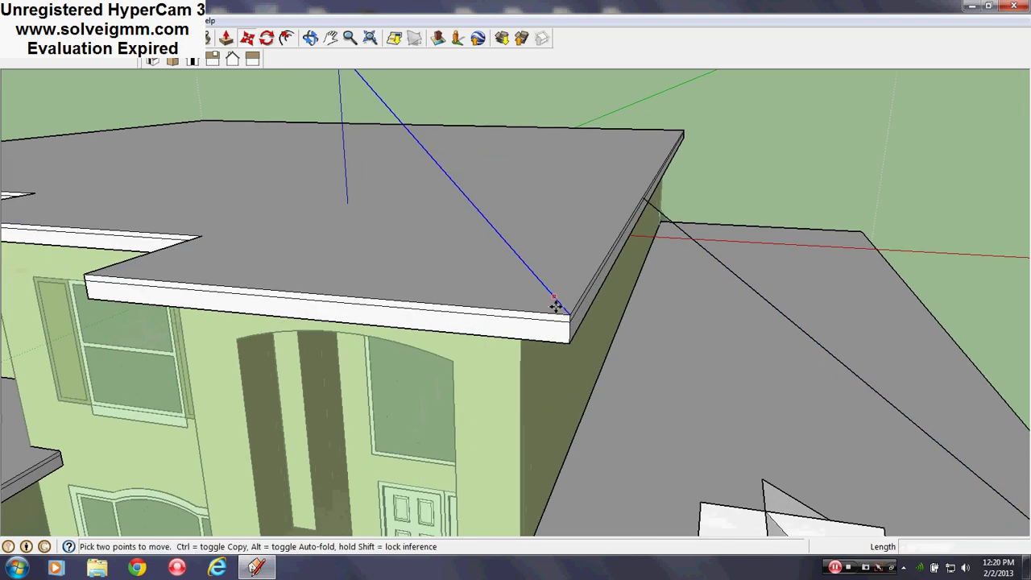
pyautogui.click(568, 314)
pyautogui.scroll(-2, 663, 272)
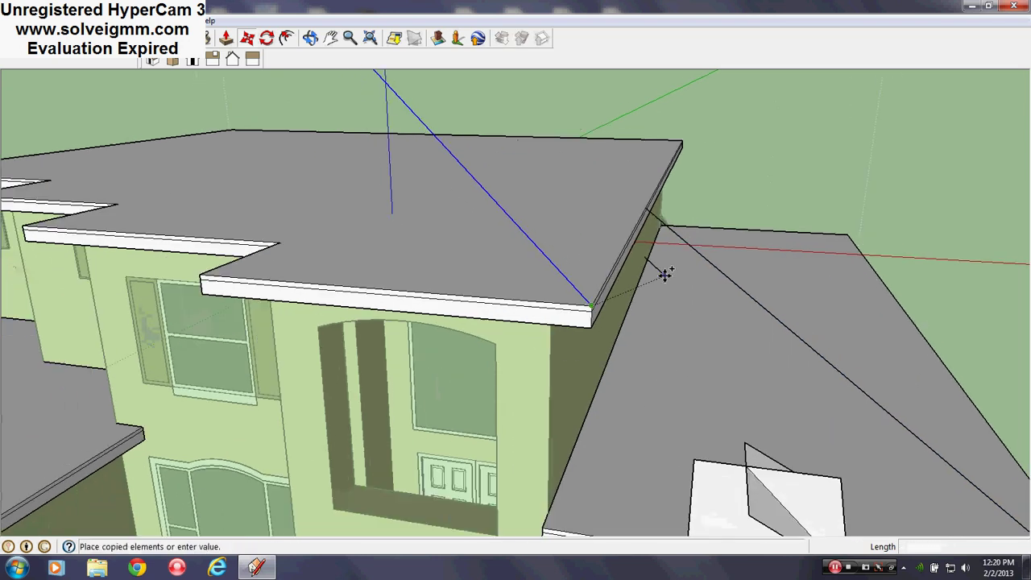
pyautogui.scroll(-3, 417, 422)
pyautogui.moveTo(417, 421); pyautogui.dragTo(564, 426, button='middle')
pyautogui.scroll(3, 566, 432)
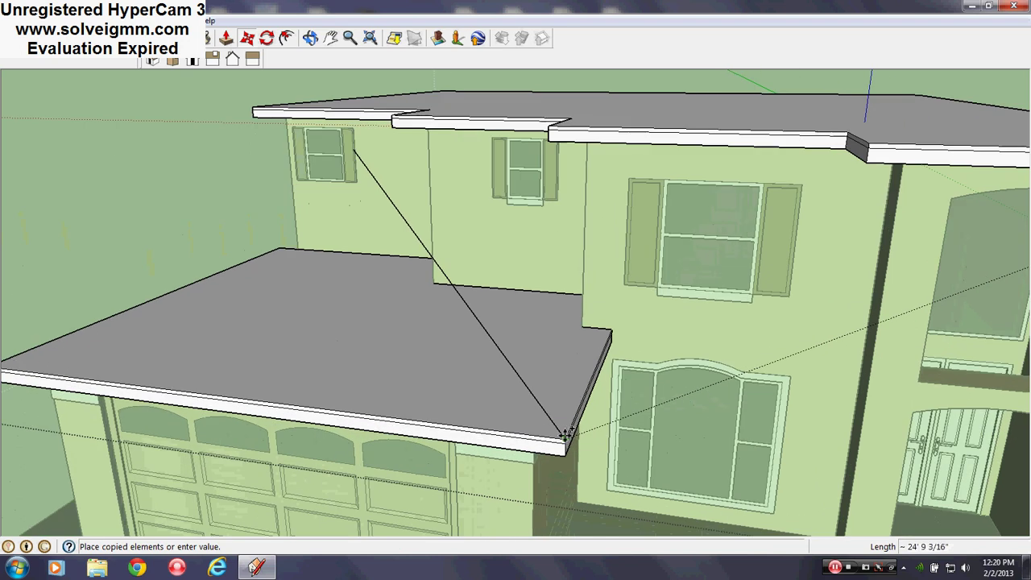
pyautogui.click(569, 439)
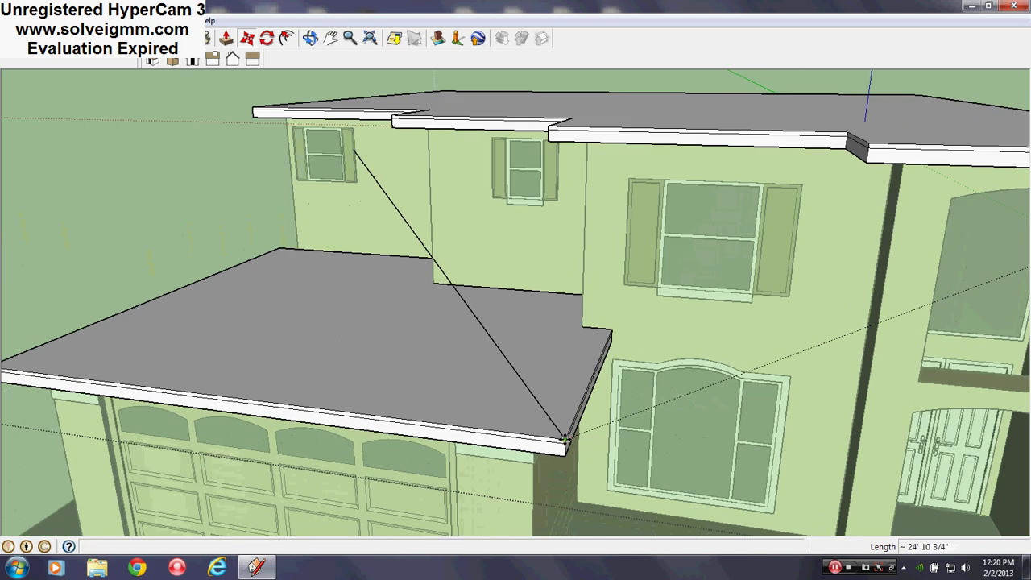
pyautogui.scroll(-3, 432, 338)
pyautogui.scroll(-3, 432, 317)
pyautogui.scroll(2, 649, 306)
pyautogui.moveTo(649, 306); pyautogui.dragTo(599, 348, button='middle')
pyautogui.scroll(3, 637, 401)
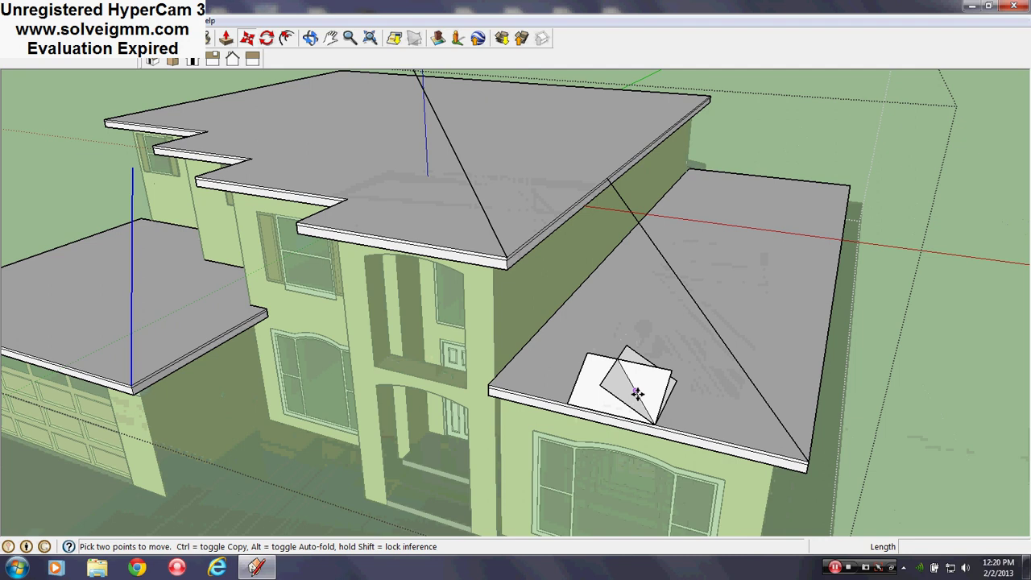
pyautogui.rightClick(631, 400)
pyautogui.press('Escape')
pyautogui.scroll(2, 636, 400)
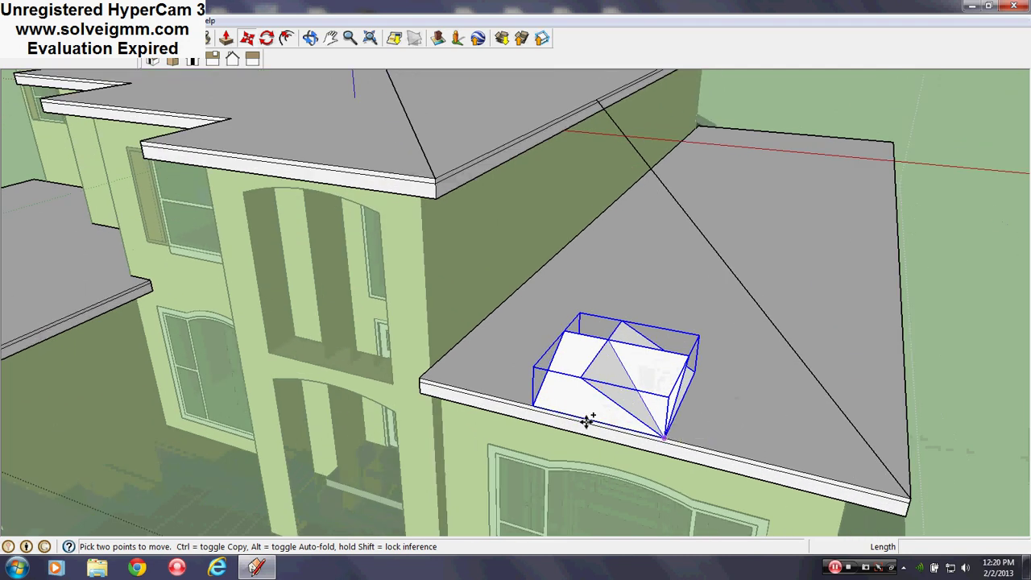
pyautogui.click(533, 403)
pyautogui.moveTo(250, 164); pyautogui.dragTo(549, 369, button='middle')
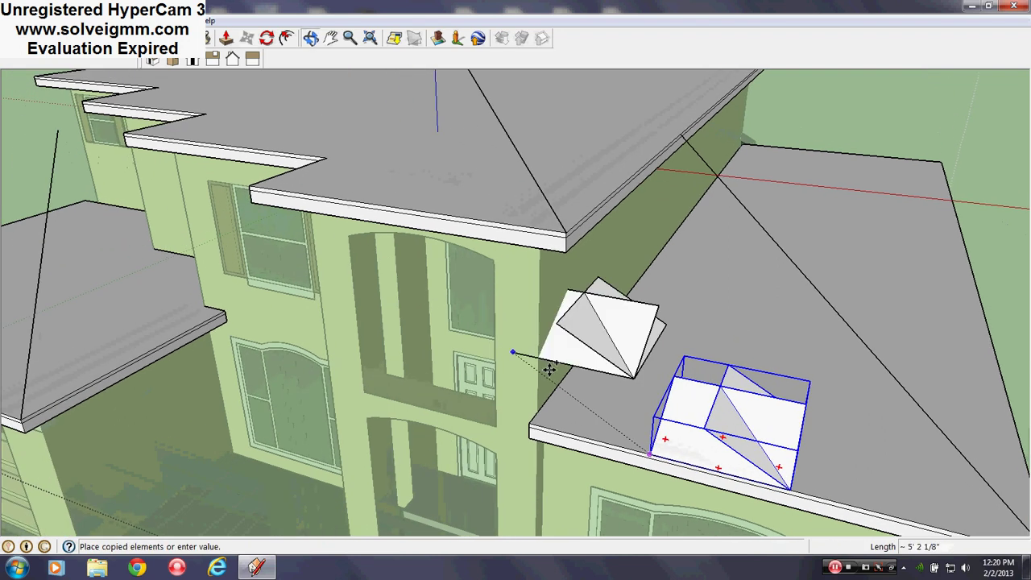
pyautogui.press('Escape')
# Move the Plane component onto the entry roof projection's front corner on the garage side and flip it along the component's green axis.
pyautogui.click(617, 414)
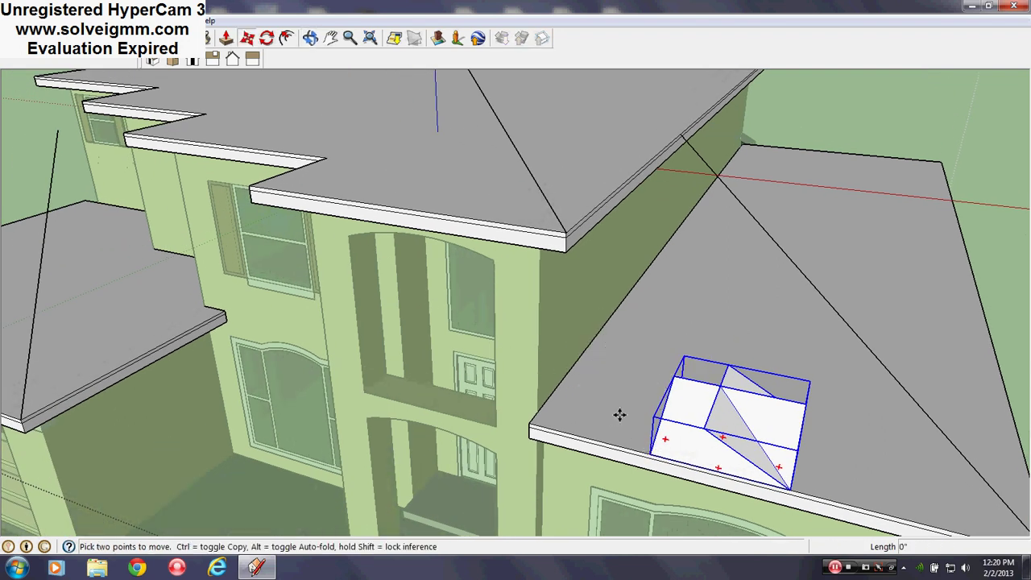
pyautogui.click(252, 182)
pyautogui.moveTo(329, 184); pyautogui.dragTo(488, 197, button='middle')
pyautogui.rightClick(492, 196)
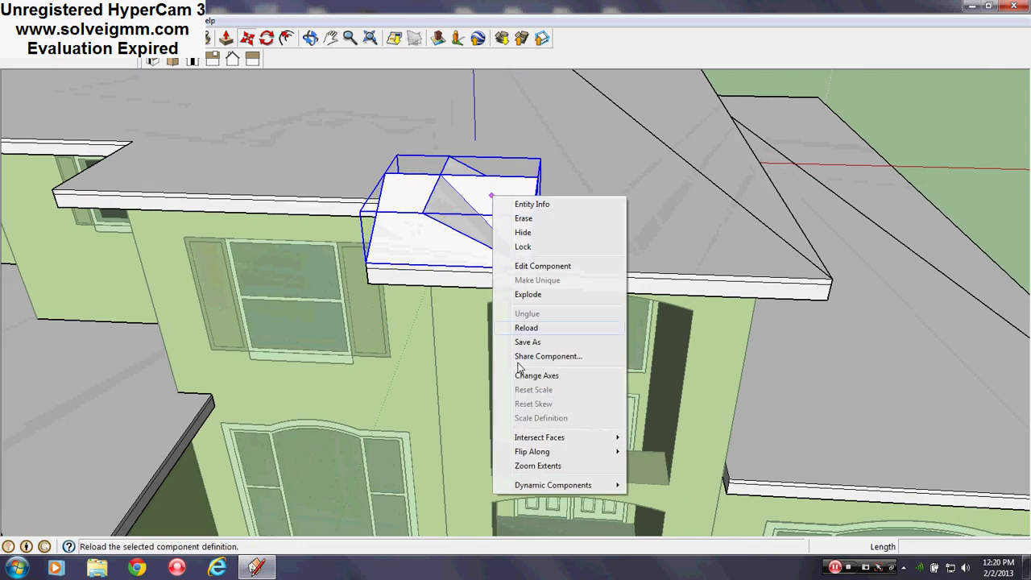
pyautogui.moveTo(556, 452)
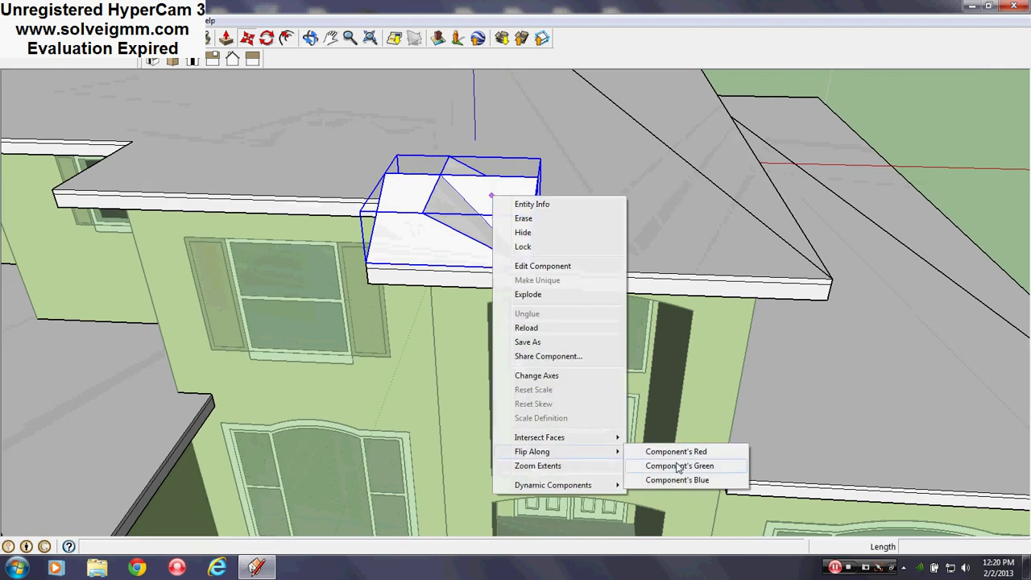
pyautogui.click(679, 466)
# Examine the hip lines and the flipped Plane component on the roof slabs from several sides of the house.
pyautogui.moveTo(540, 215); pyautogui.dragTo(549, 159, button='middle')
pyautogui.scroll(-5, 549, 159)
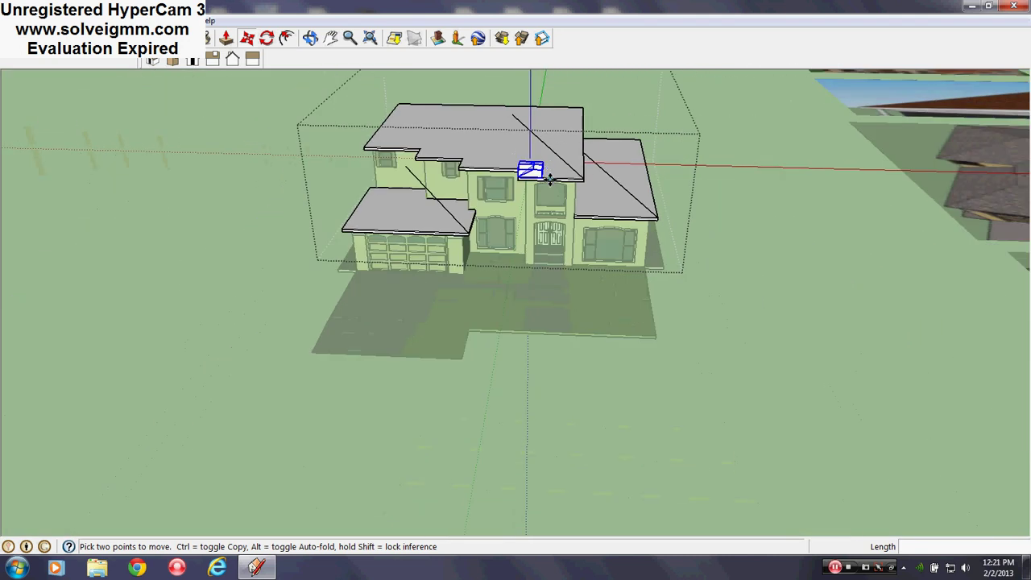
pyautogui.scroll(2, 550, 180)
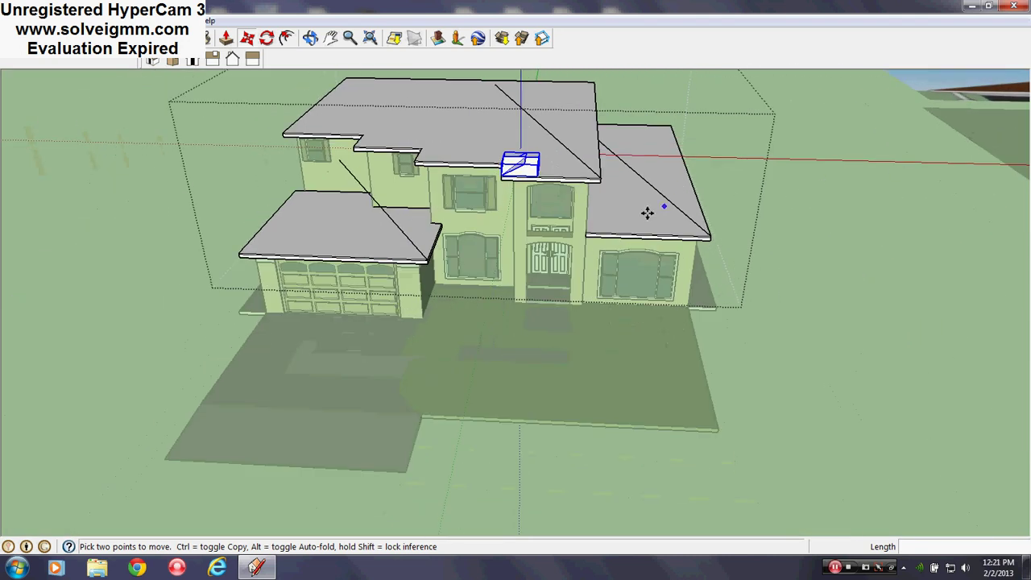
pyautogui.moveTo(648, 213)
pyautogui.mouseDown(button='middle')
pyautogui.moveTo(297, 207)
pyautogui.moveTo(362, 183)
pyautogui.mouseUp(button='middle')
pyautogui.scroll(2, 475, 135)
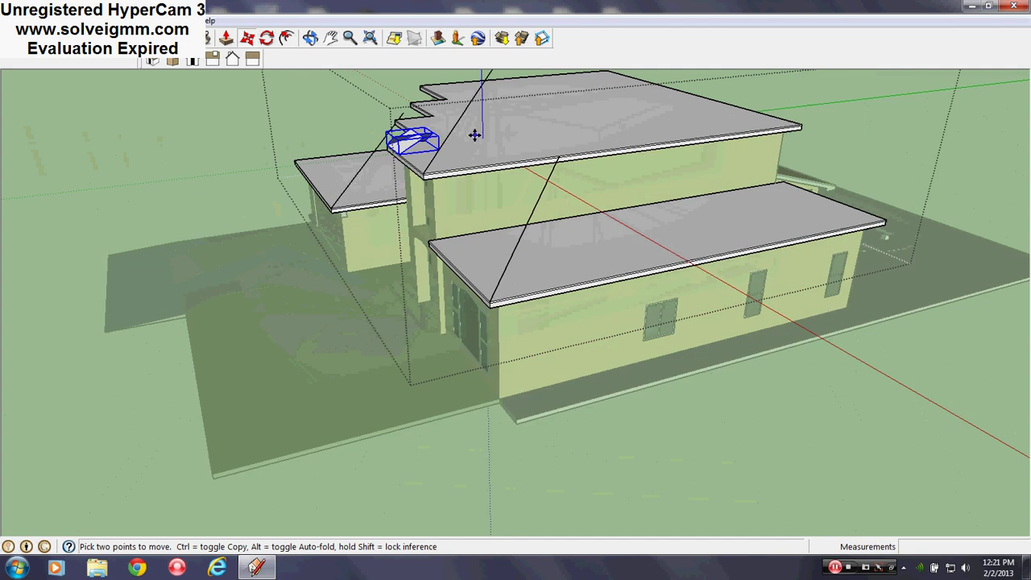
pyautogui.scroll(5, 471, 139)
pyautogui.moveTo(576, 187); pyautogui.dragTo(792, 250, button='middle')
pyautogui.scroll(-4, 662, 364)
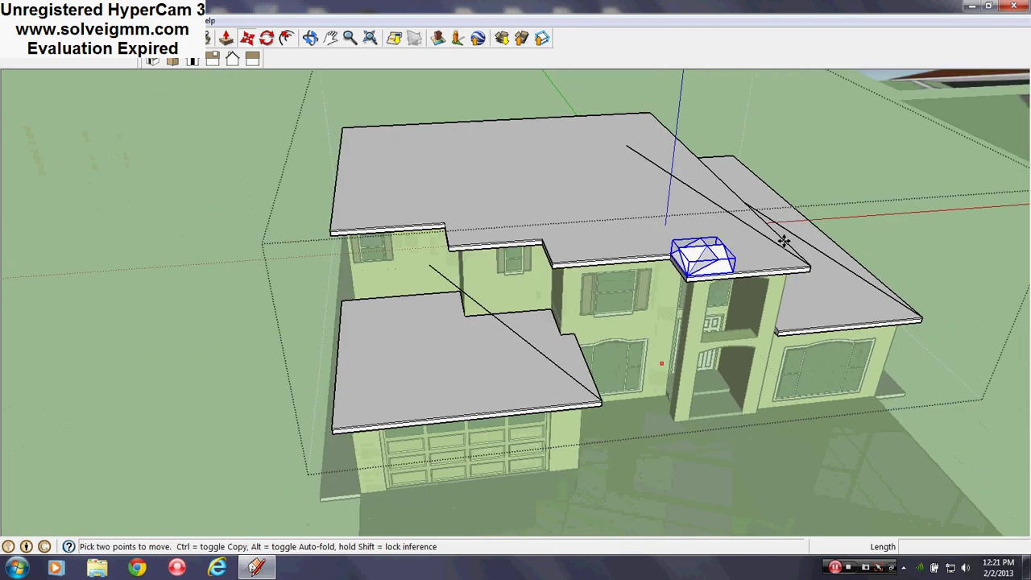
# Draw a line from the entry roof projection's garage-side corner along the Plane component's hip edge, extended past the opposite hip line.
pyautogui.scroll(5, 784, 242)
pyautogui.rightClick(881, 143)
pyautogui.click(746, 148)
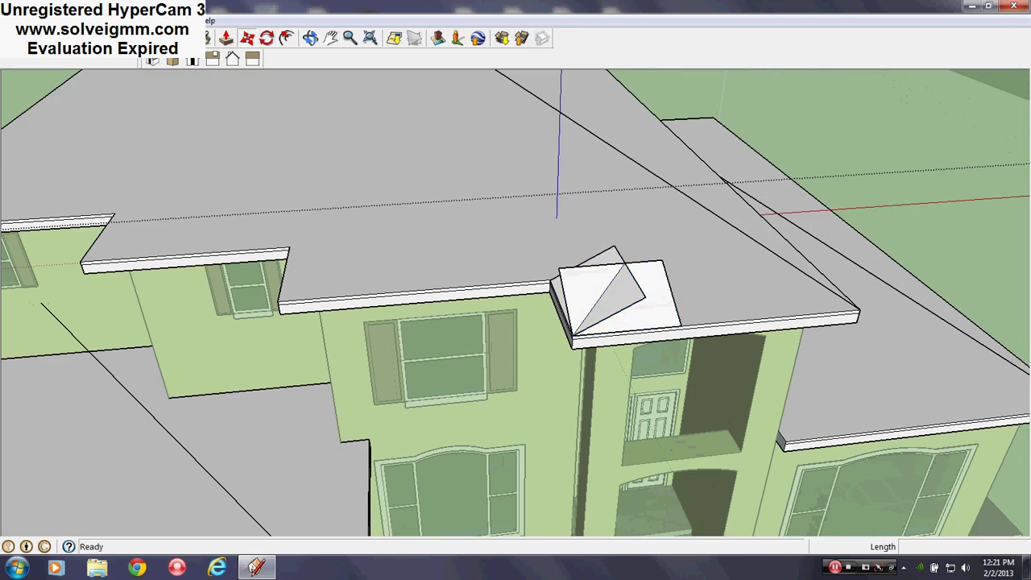
pyautogui.press('l')
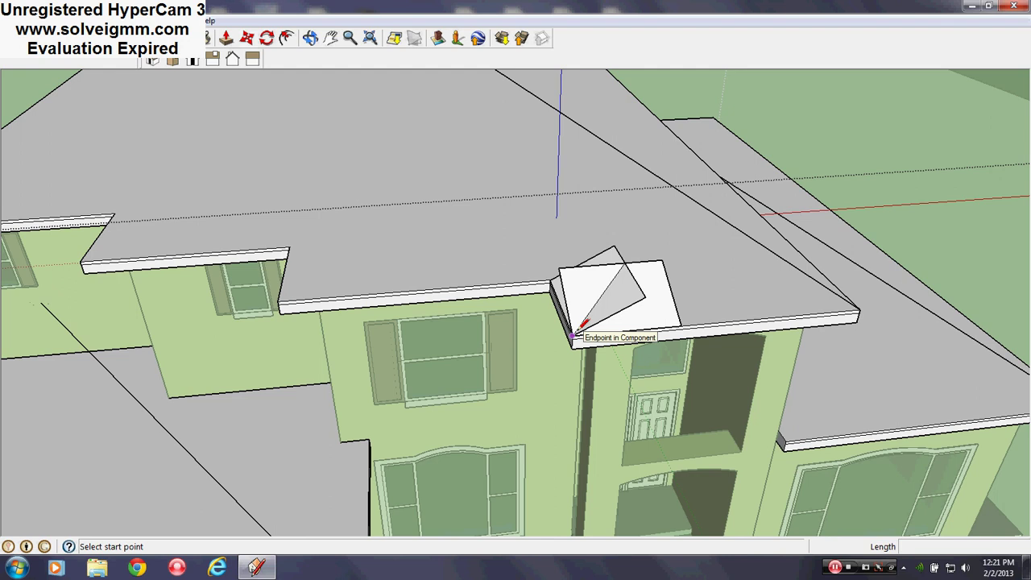
pyautogui.click(572, 333)
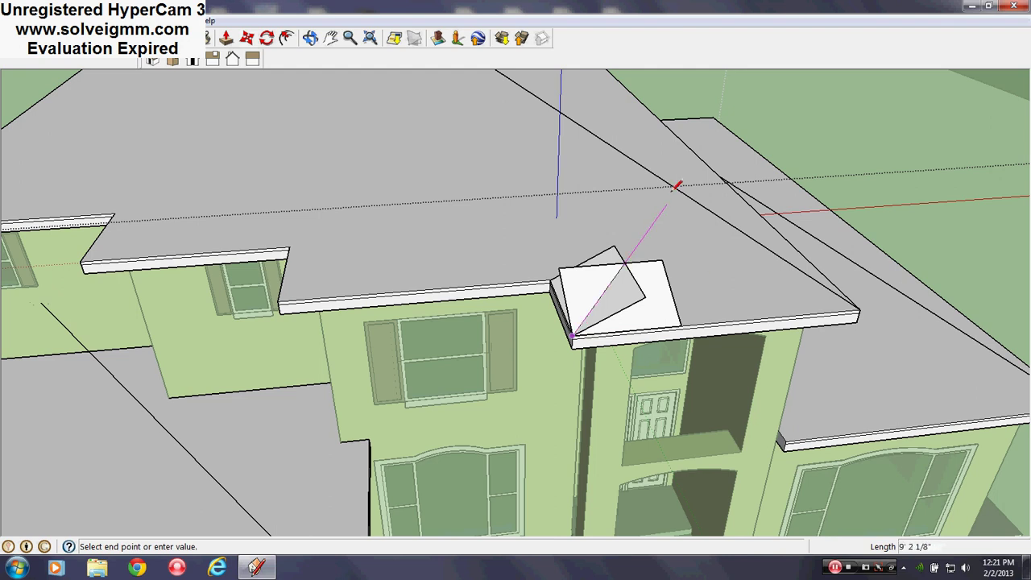
pyautogui.click(748, 90)
# End the line without another segment and erase the pieces of both entry hip lines extending past their intersection.
pyautogui.scroll(-2, 561, 351)
pyautogui.moveTo(562, 351); pyautogui.dragTo(673, 179, button='middle')
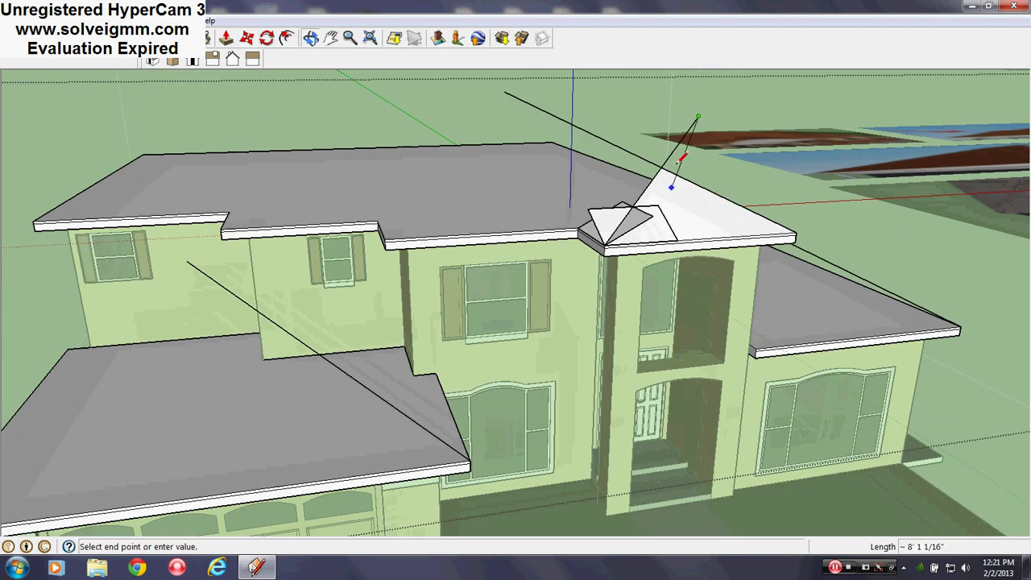
pyautogui.rightClick(668, 158)
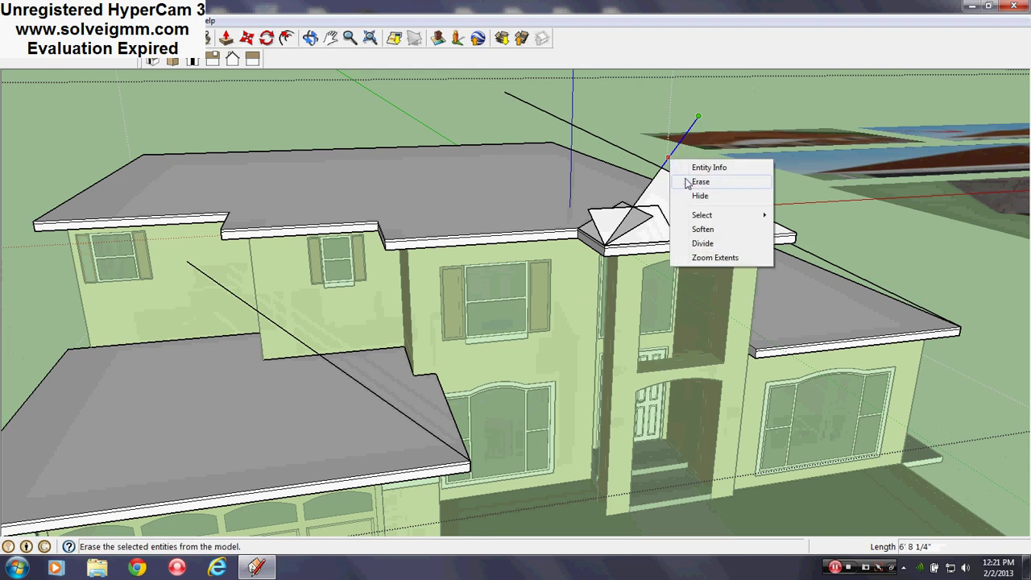
pyautogui.click(684, 182)
pyautogui.rightClick(655, 155)
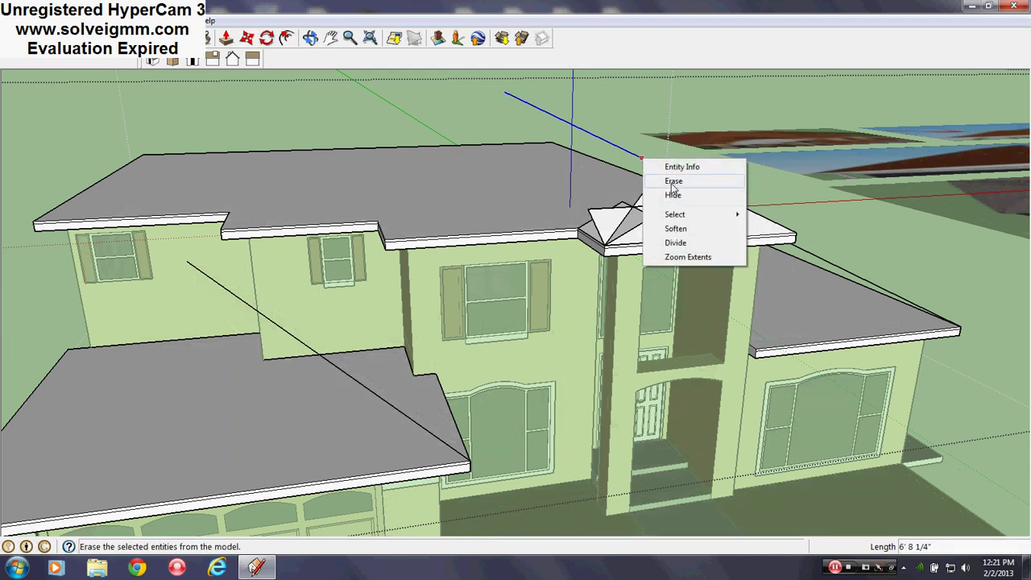
pyautogui.click(675, 185)
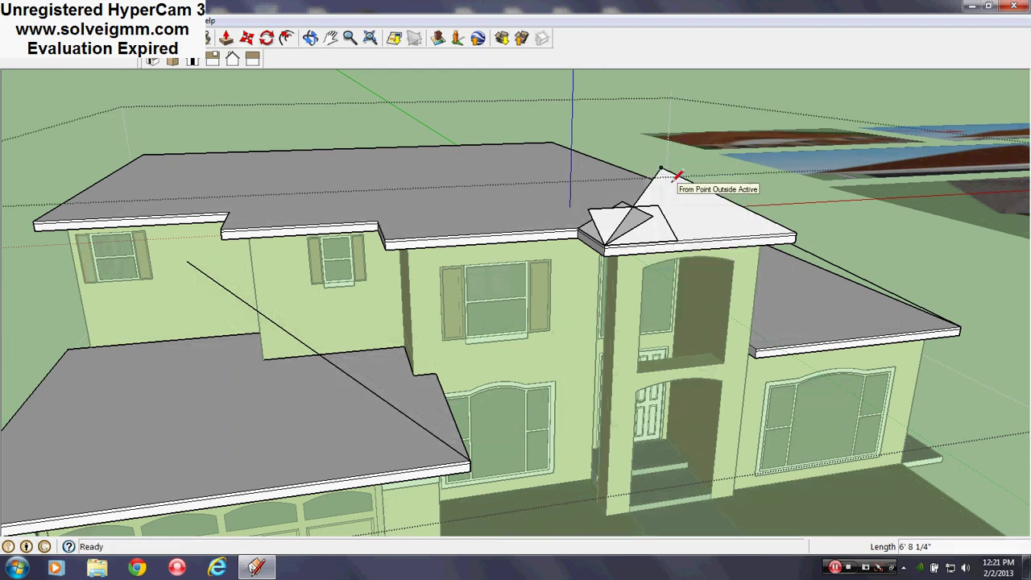
# Move the Plane component about 13' 10" off the new hip line and onto the middle of the two-story roof.
pyautogui.scroll(4, 672, 181)
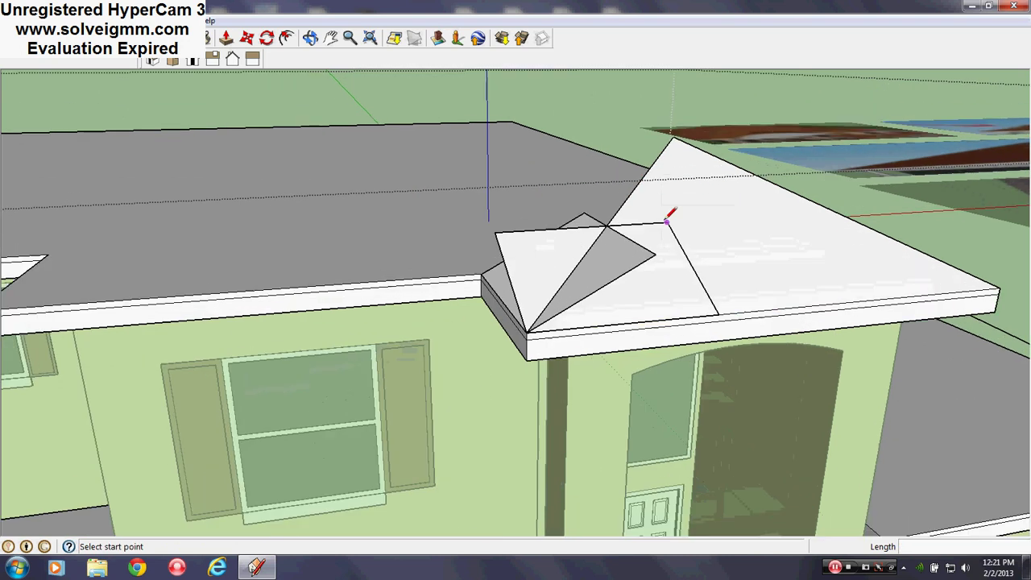
pyautogui.moveTo(669, 218); pyautogui.dragTo(722, 244, button='middle')
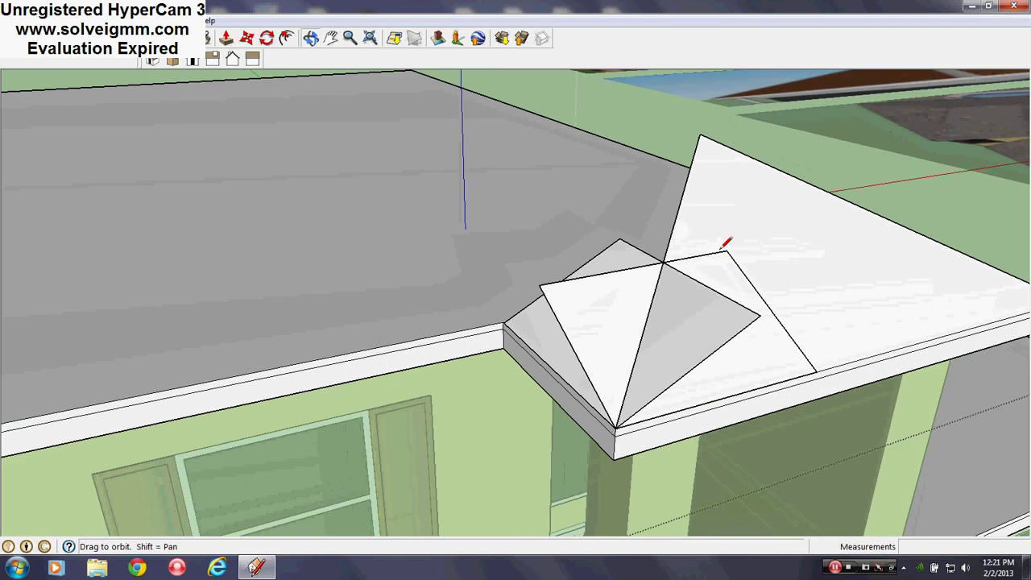
pyautogui.click(246, 38)
pyautogui.click(623, 316)
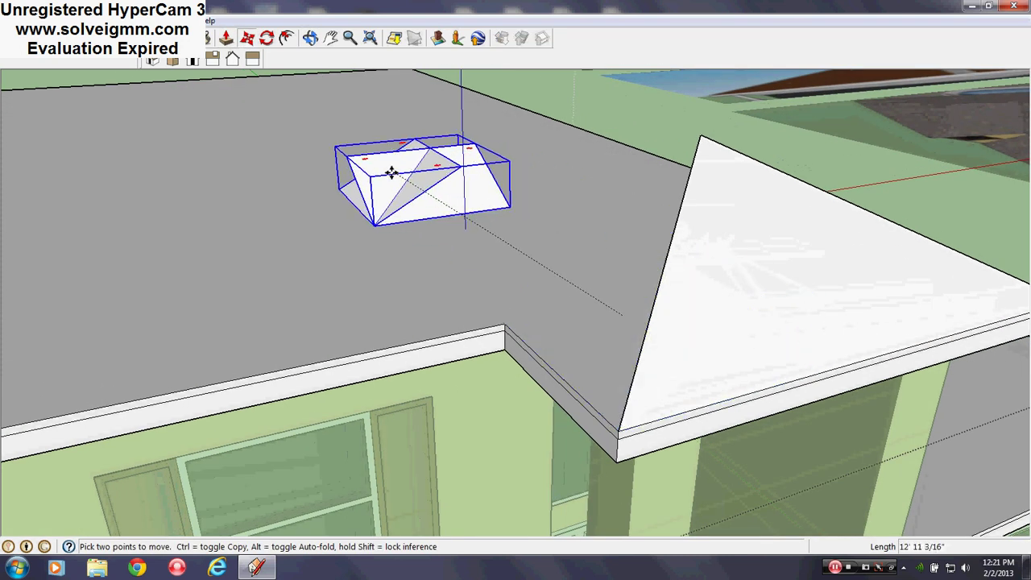
pyautogui.click(403, 166)
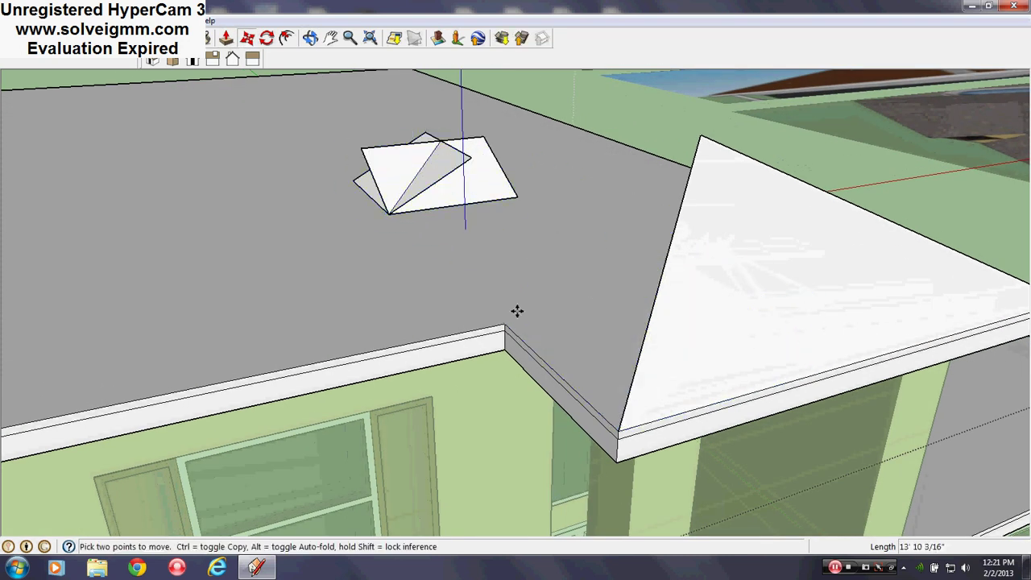
# Copy the entry roof's hip line from the projection's garage-side corner to the adjacent inner slab corner.
pyautogui.rightClick(632, 384)
pyautogui.press('Escape')
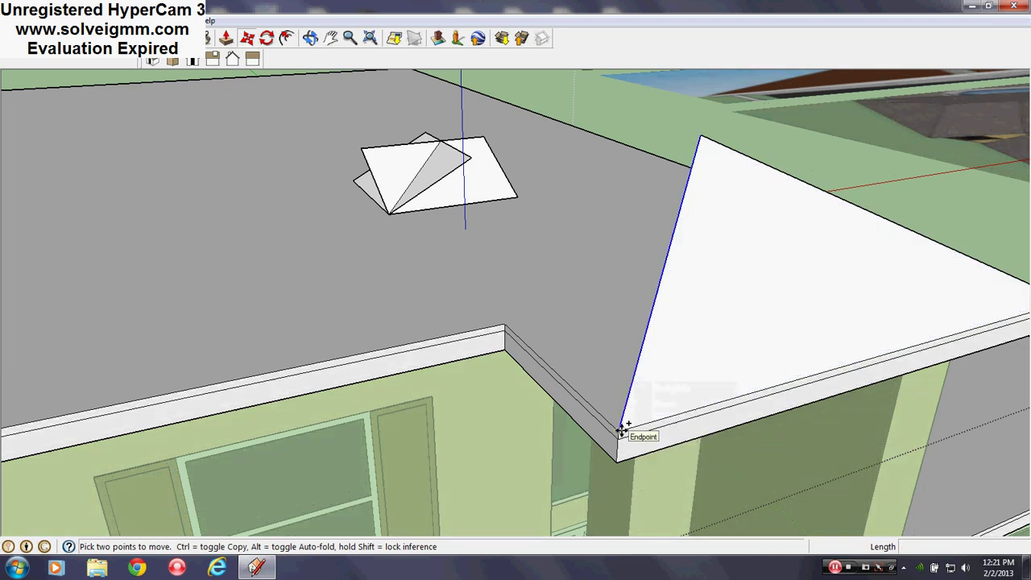
pyautogui.click(623, 429)
pyautogui.click(503, 320)
pyautogui.moveTo(502, 320); pyautogui.dragTo(545, 419, button='middle')
# Connect the upper ends of the two entry hip lines with a 4' 9" line, closing the side roof face.
pyautogui.press('l')
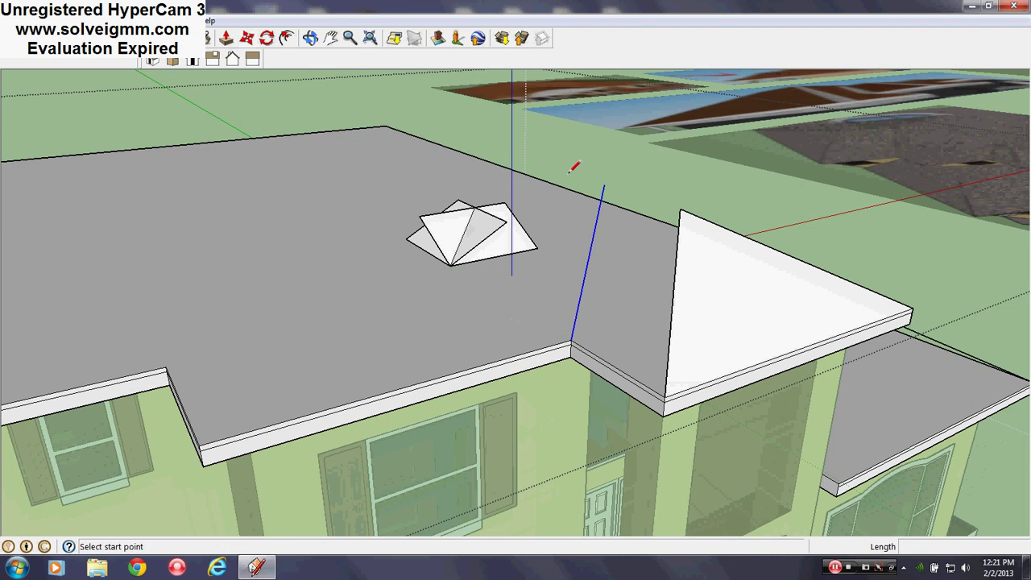
pyautogui.click(681, 208)
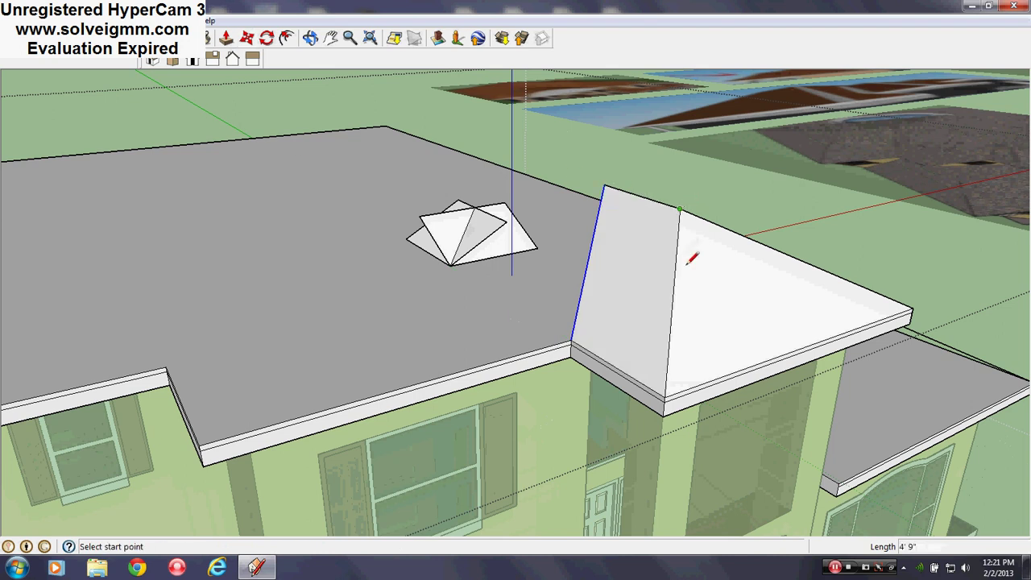
pyautogui.moveTo(682, 258); pyautogui.dragTo(635, 250, button='middle')
pyautogui.scroll(-2, 633, 253)
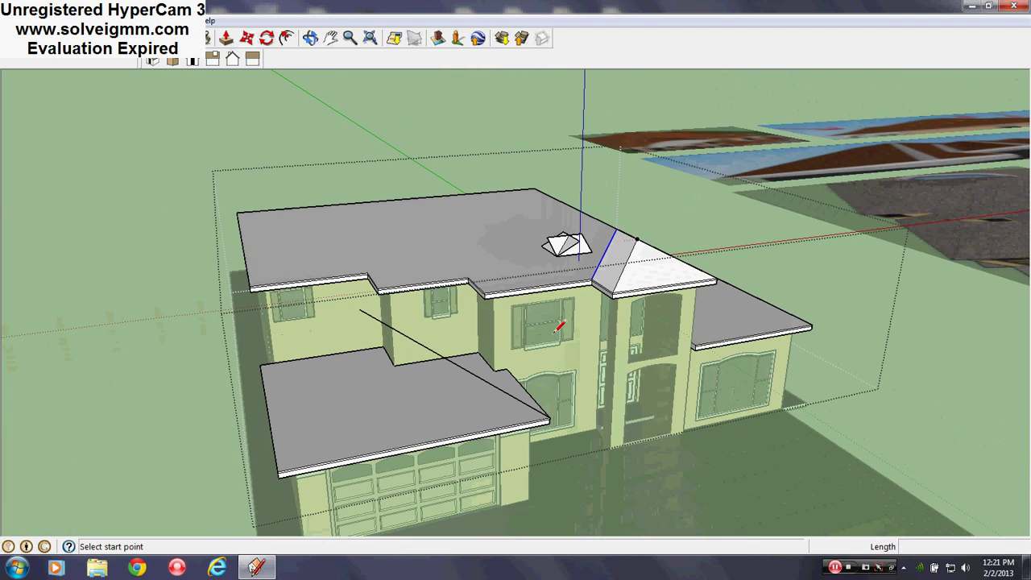
# Move the Plane component about 40' 11" from the two-story roof to the outer front corner of the garage roof slab.
pyautogui.scroll(4, 390, 424)
pyautogui.moveTo(428, 401); pyautogui.dragTo(423, 459, button='middle')
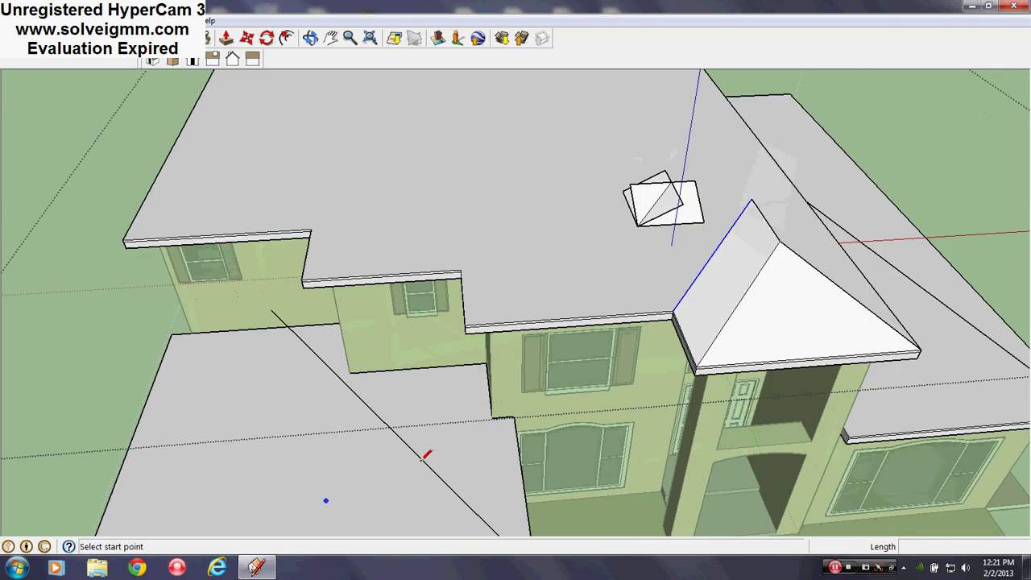
pyautogui.rightClick(671, 187)
pyautogui.press('Escape')
pyautogui.click(250, 41)
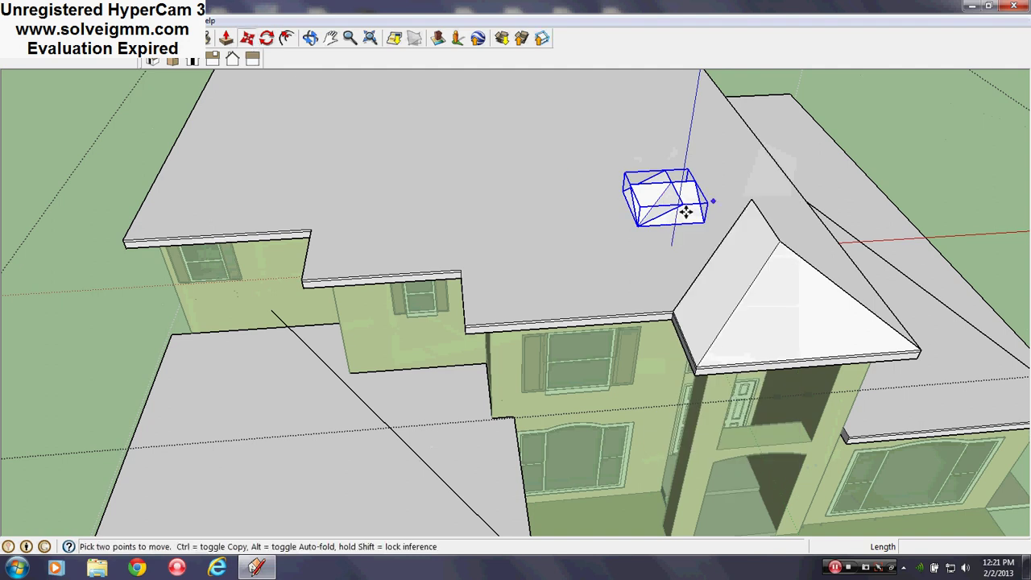
pyautogui.click(640, 225)
pyautogui.moveTo(640, 225); pyautogui.dragTo(635, 162, button='middle')
pyautogui.scroll(-1, 633, 214)
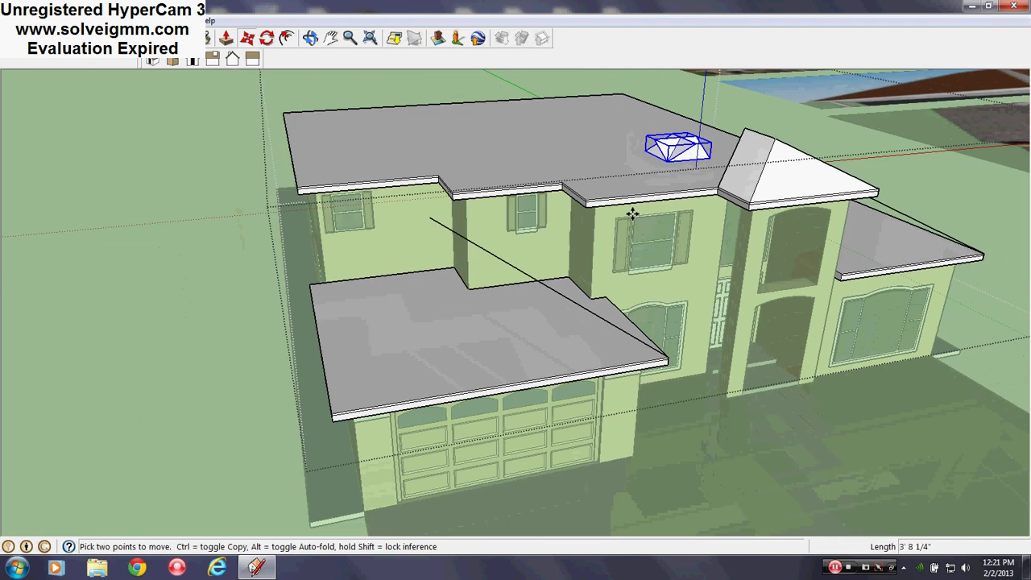
pyautogui.scroll(1, 520, 369)
pyautogui.scroll(2, 418, 382)
pyautogui.moveTo(463, 371); pyautogui.dragTo(556, 347, button='middle')
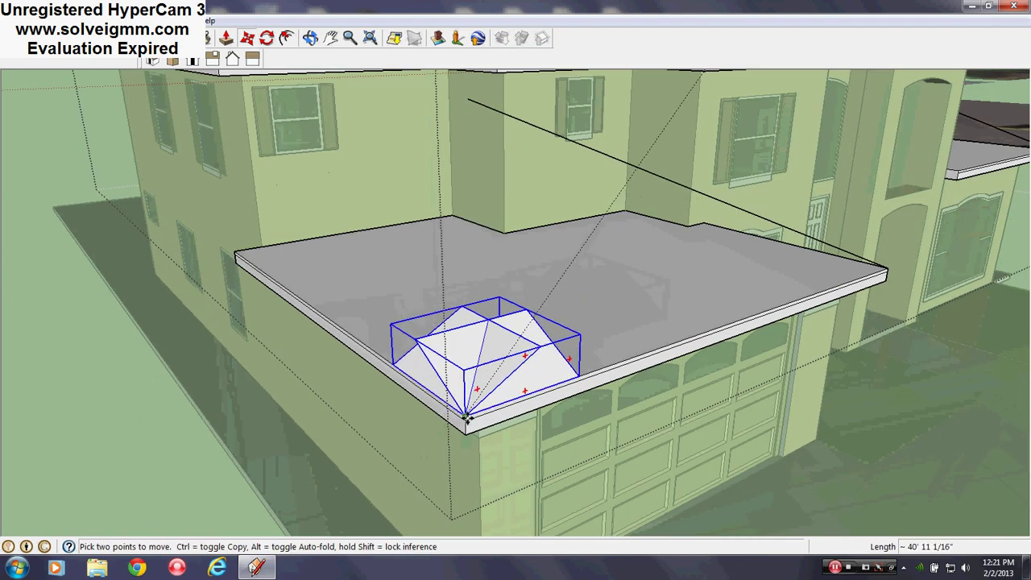
pyautogui.click(465, 417)
# Try to draw a garage hip line along the Plane component's hip edge to the opposite hip line, and undo it.
pyautogui.press('l')
pyautogui.rightClick(13, 320)
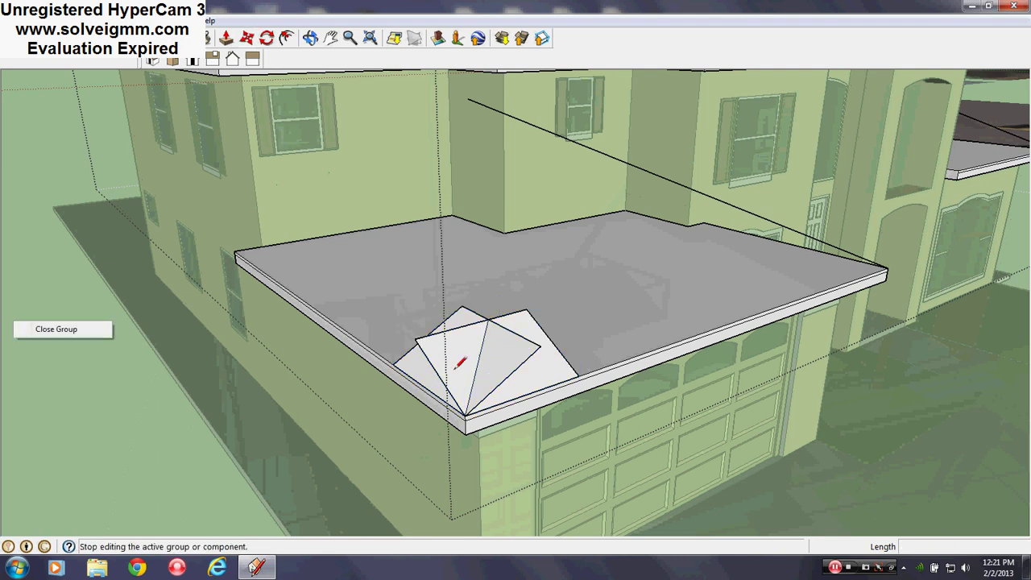
pyautogui.click(460, 364)
pyautogui.moveTo(498, 373); pyautogui.dragTo(530, 370, button='middle')
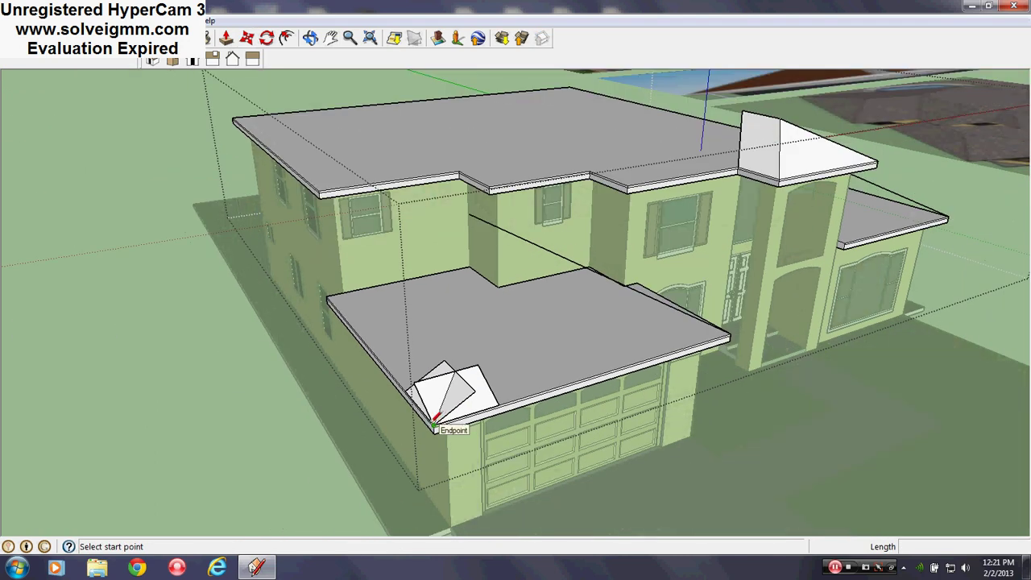
pyautogui.scroll(4, 435, 424)
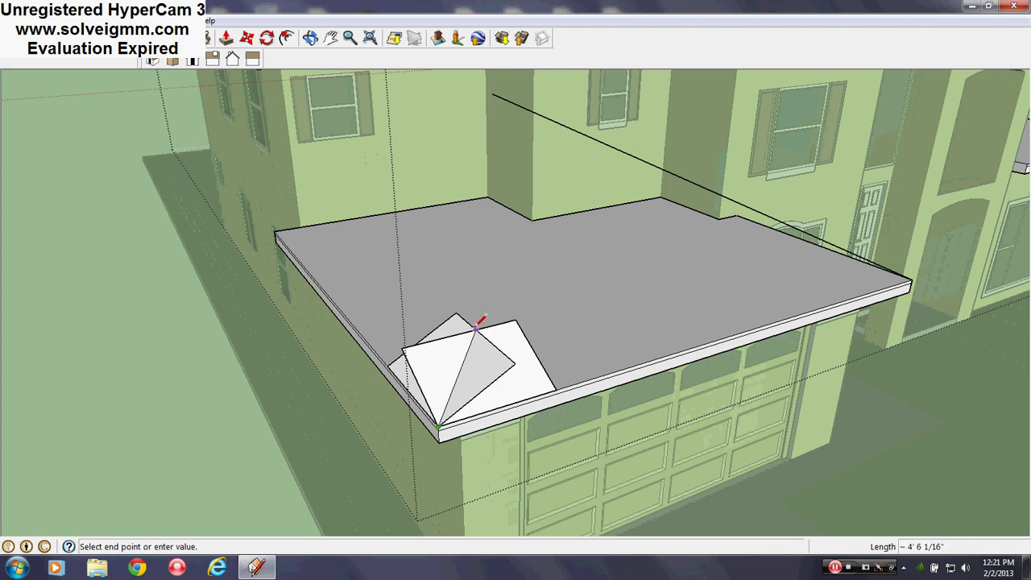
pyautogui.click(556, 121)
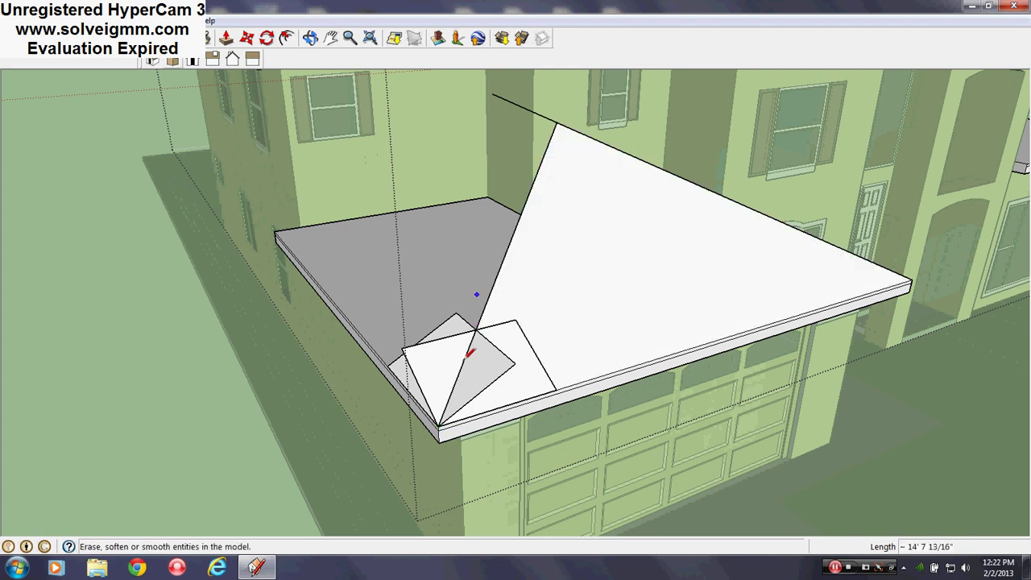
pyautogui.moveTo(572, 108); pyautogui.dragTo(439, 336, button='middle')
pyautogui.hotkey('ctrl', 'z')
# Redraw the garage hip line about 19' 2" long up to the opposite hip line and erase the piece beyond the peak.
pyautogui.click(209, 462)
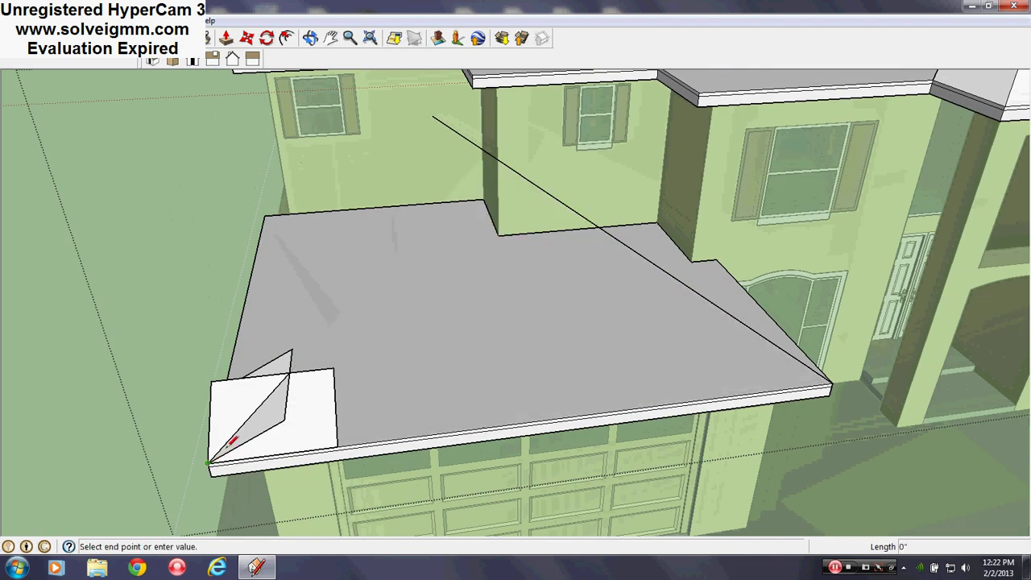
pyautogui.moveTo(332, 326)
pyautogui.mouseDown(button='middle')
pyautogui.moveTo(341, 352)
pyautogui.moveTo(323, 425)
pyautogui.mouseUp(button='middle')
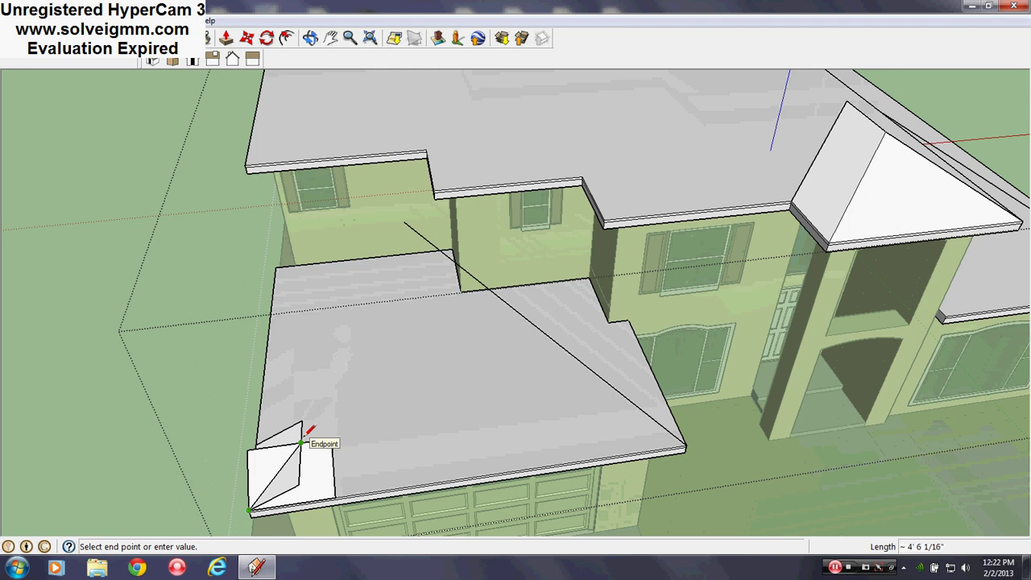
pyautogui.click(302, 441)
pyautogui.click(448, 255)
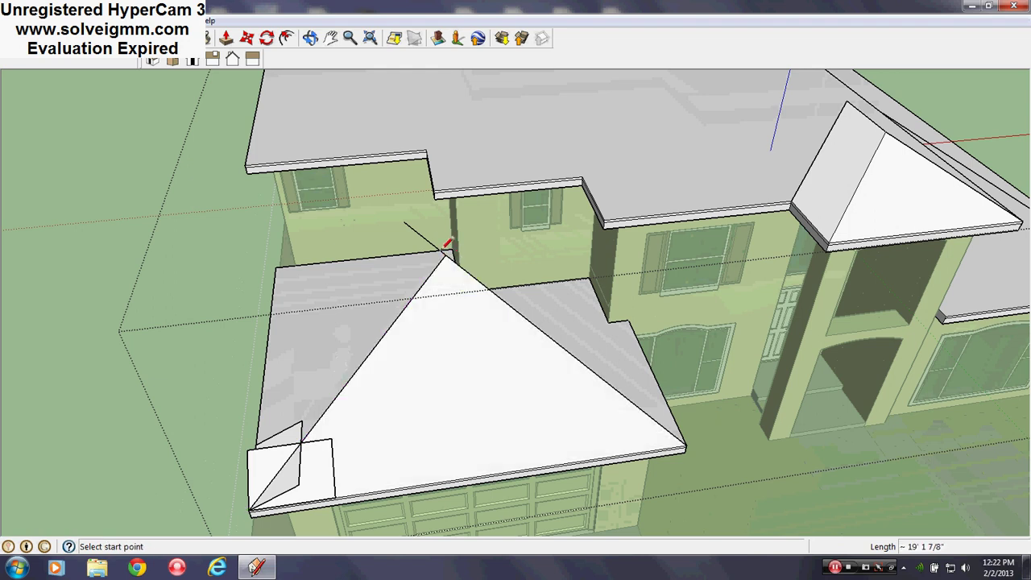
pyautogui.rightClick(431, 242)
pyautogui.click(459, 268)
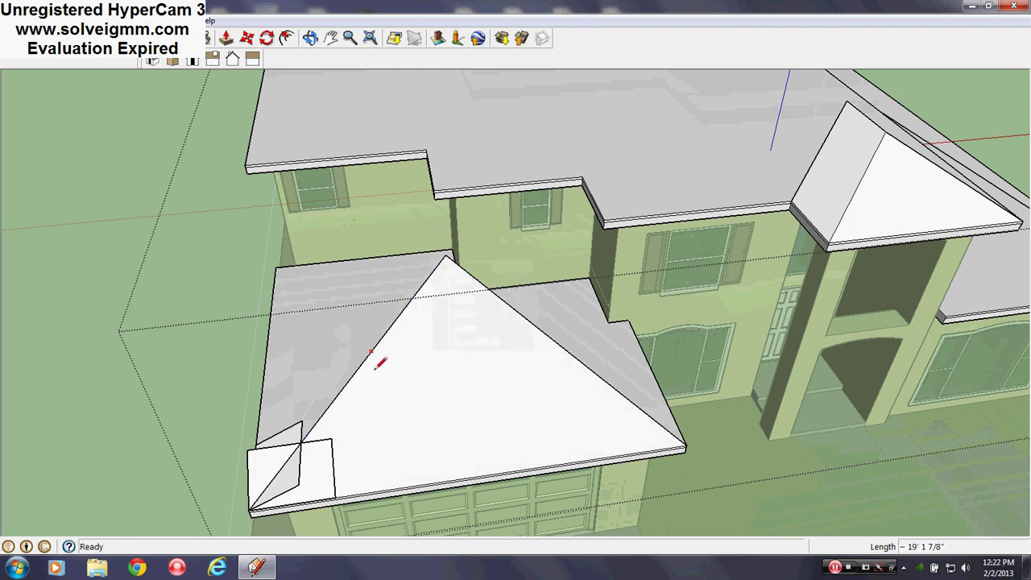
# Move the Plane component about 7' 5" off the garage roof corner to the open space beside the slab.
pyautogui.moveTo(379, 362); pyautogui.dragTo(524, 326, button='middle')
pyautogui.rightClick(493, 415)
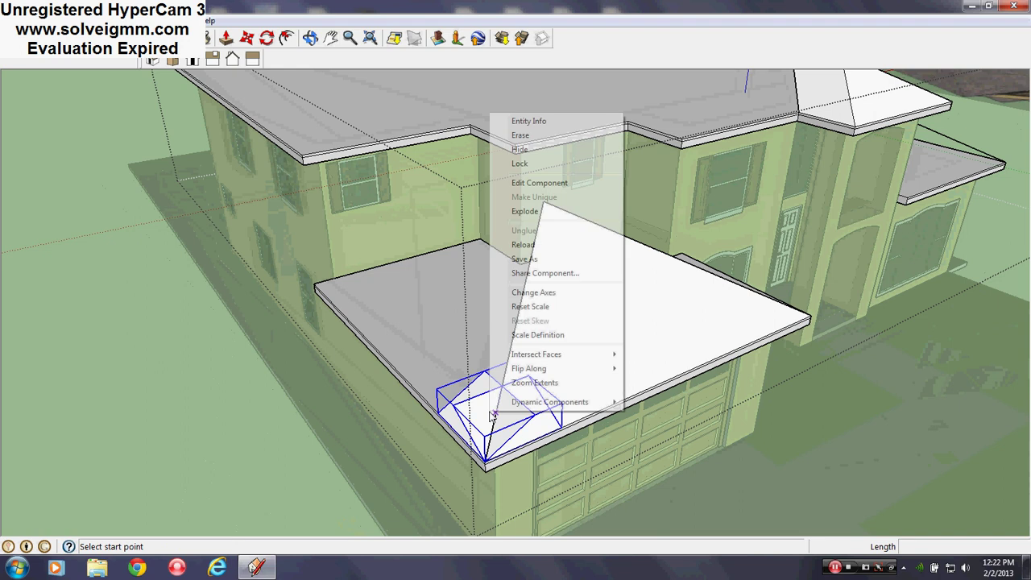
pyautogui.click(248, 39)
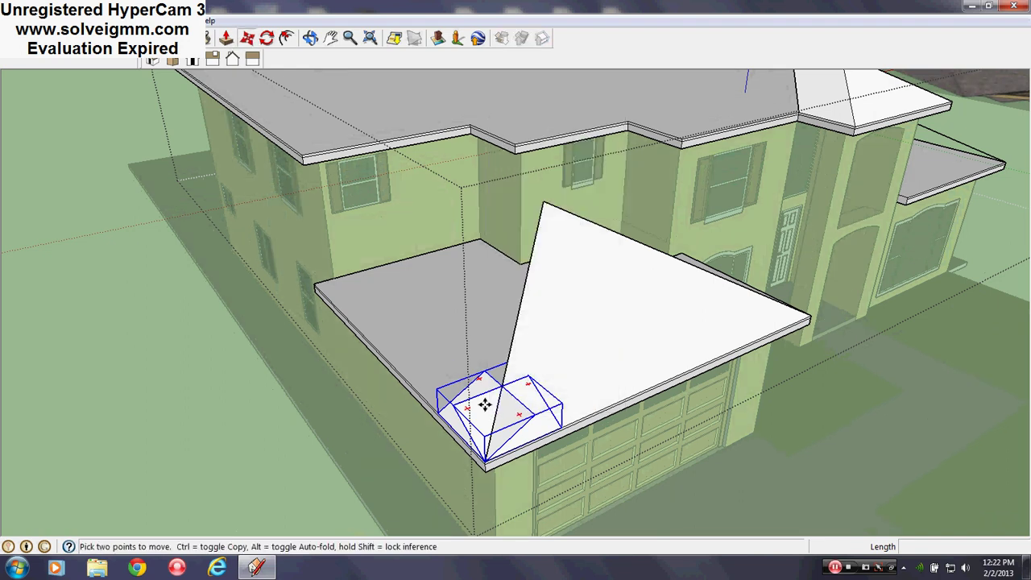
pyautogui.moveTo(484, 406); pyautogui.dragTo(359, 435, button='middle')
pyautogui.click(359, 435)
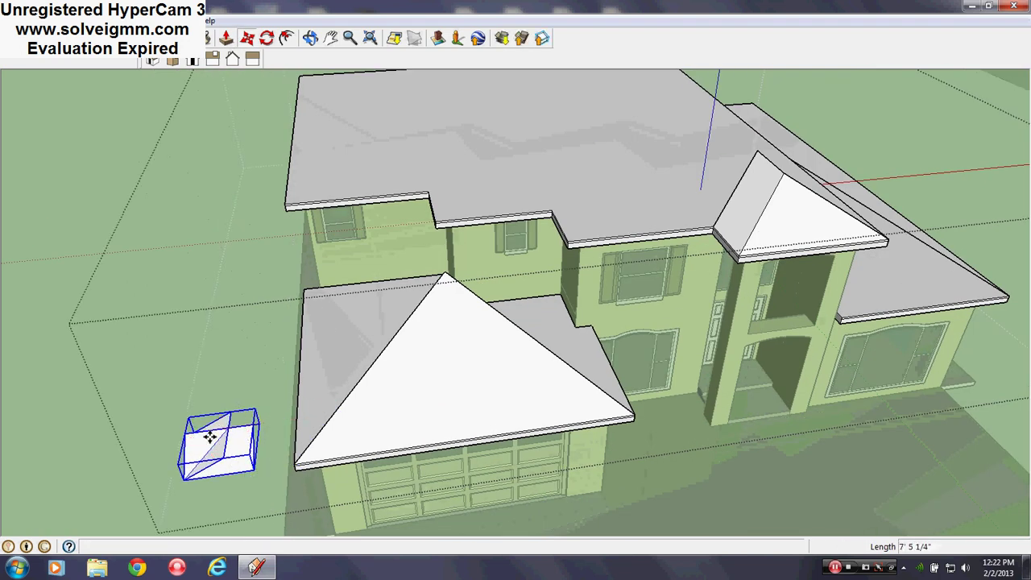
pyautogui.click(215, 432)
pyautogui.rightClick(319, 429)
pyautogui.click(316, 435)
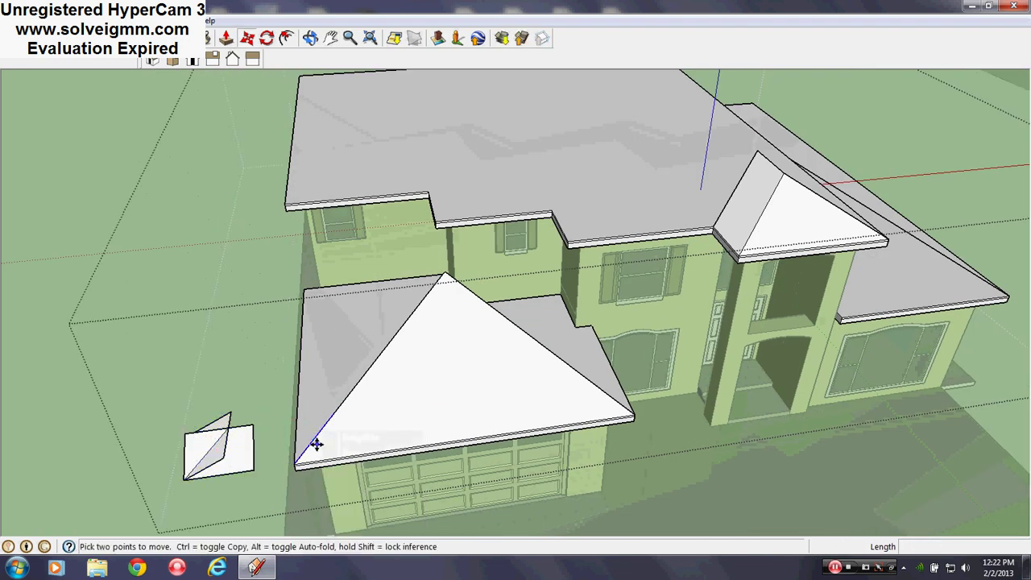
pyautogui.scroll(2, 317, 441)
pyautogui.moveTo(320, 446); pyautogui.dragTo(354, 367, button='middle')
pyautogui.press('l')
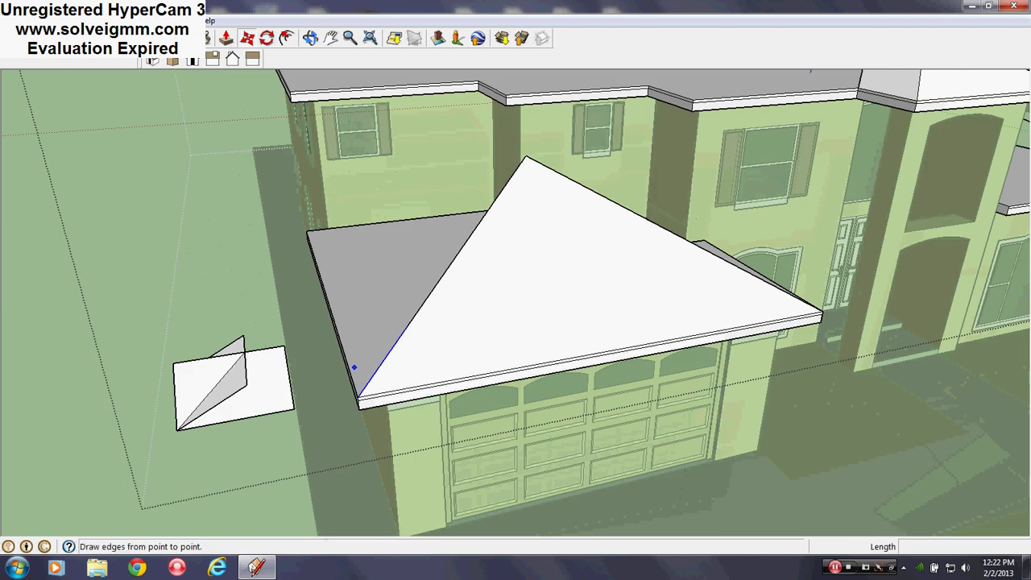
pyautogui.rightClick(443, 320)
pyautogui.rightClick(433, 325)
pyautogui.rightClick(430, 324)
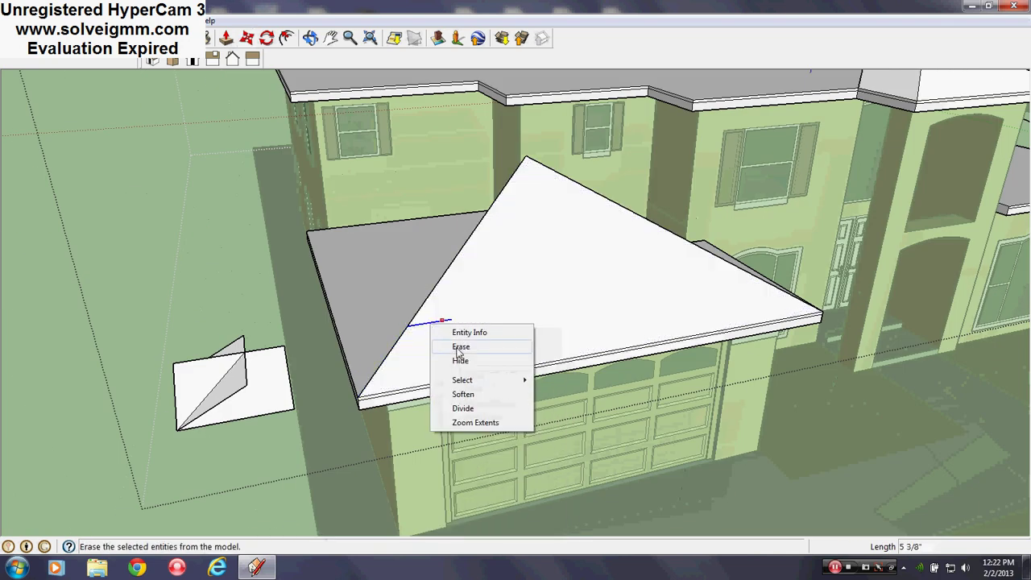
pyautogui.click(460, 348)
pyautogui.rightClick(412, 319)
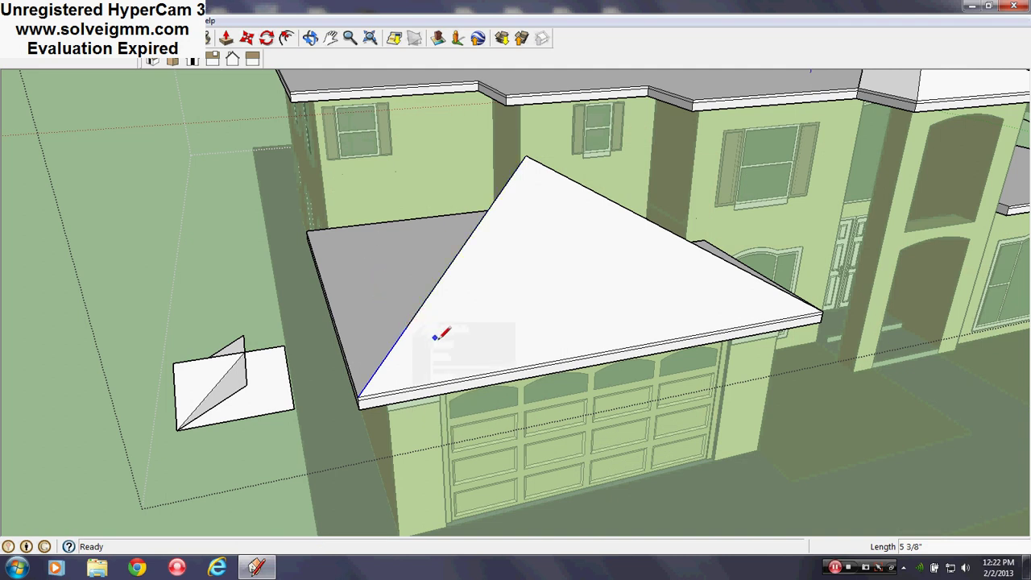
# Undo the last garage roof edits and erase the short hip segment lying on the Plane component's edge.
pyautogui.hotkey('ctrl', 'z')
pyautogui.press('Delete')
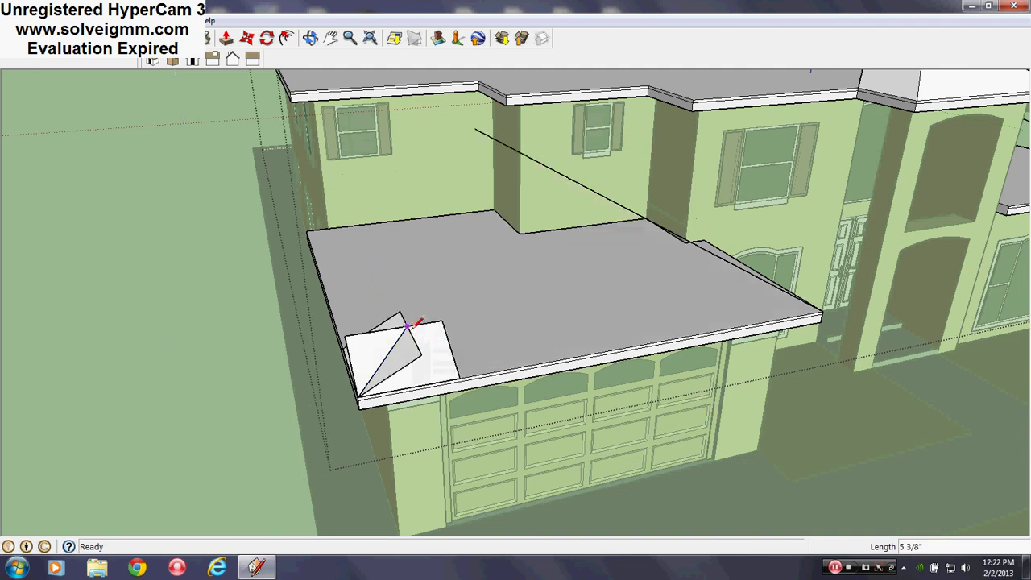
pyautogui.rightClick(400, 345)
pyautogui.click(437, 122)
pyautogui.rightClick(391, 352)
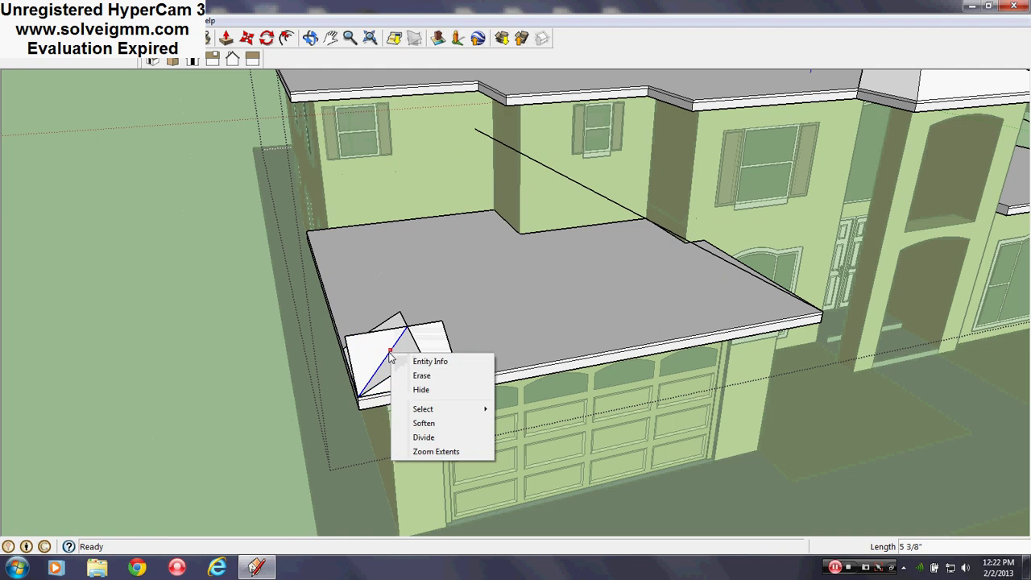
pyautogui.click(421, 376)
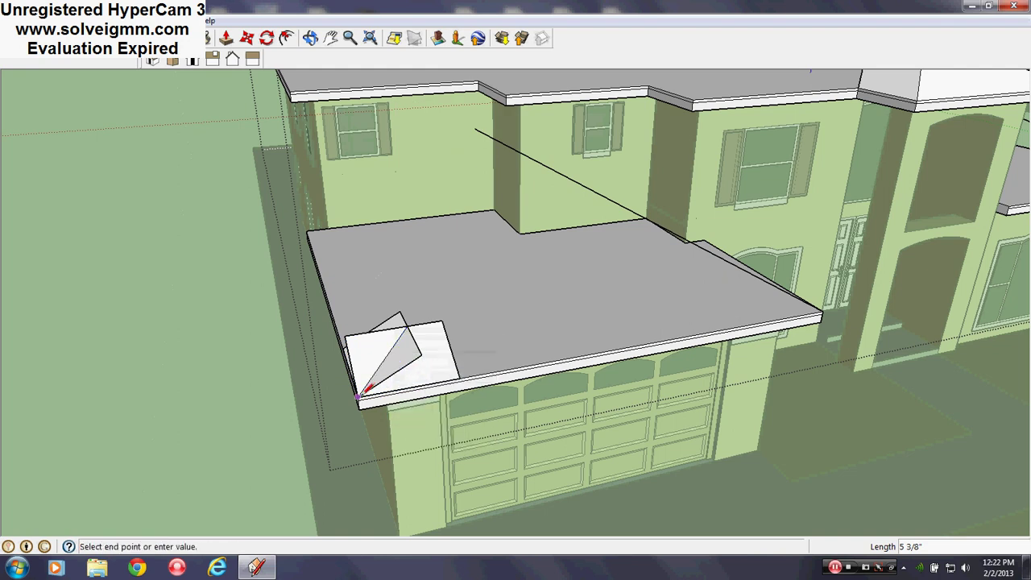
# Draw one continuous hip line about 19' 2" from the garage corner to the opposite hip line and erase that line's overrun.
pyautogui.moveTo(380, 371)
pyautogui.mouseDown(button='middle')
pyautogui.moveTo(500, 292)
pyautogui.moveTo(445, 333)
pyautogui.moveTo(396, 295)
pyautogui.moveTo(407, 251)
pyautogui.mouseUp(button='middle')
pyautogui.scroll(-5, 447, 337)
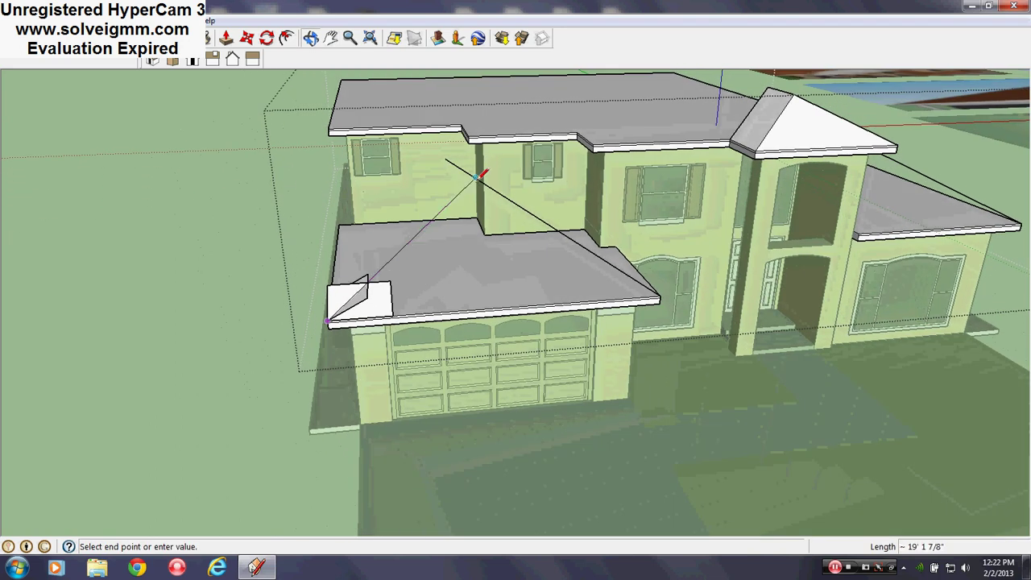
pyautogui.moveTo(481, 176)
pyautogui.mouseDown(button='middle')
pyautogui.moveTo(460, 191)
pyautogui.moveTo(434, 173)
pyautogui.mouseUp(button='middle')
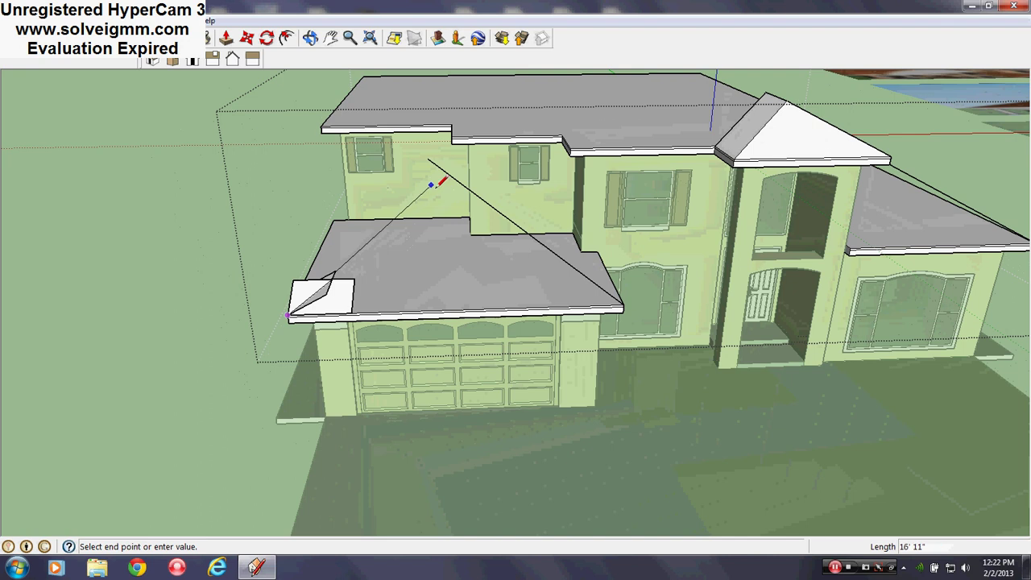
pyautogui.click(456, 179)
pyautogui.rightClick(456, 179)
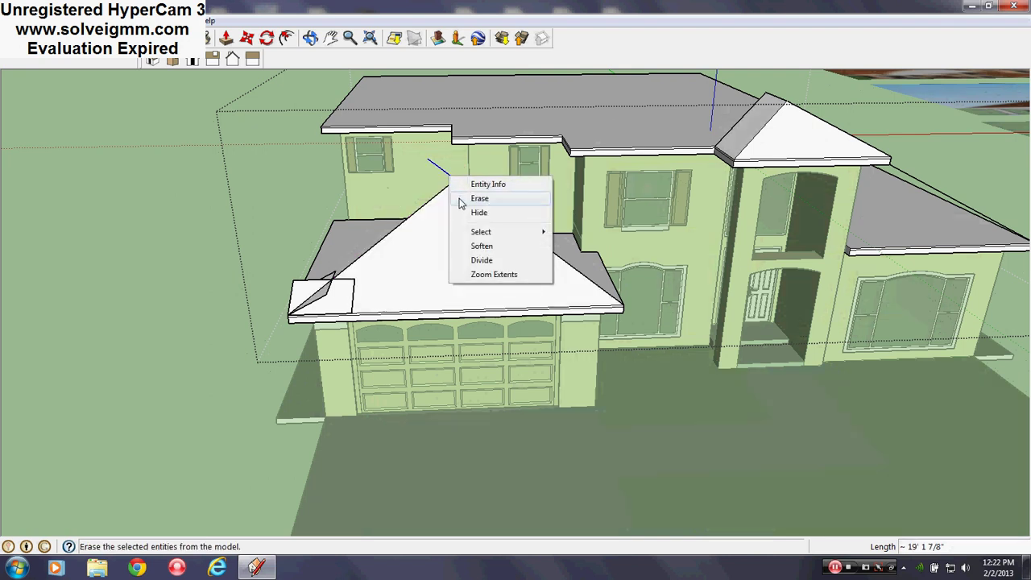
pyautogui.click(466, 201)
# Move the Plane component about 7' 3 1/2" off the garage roof to the open space beside it.
pyautogui.click(245, 38)
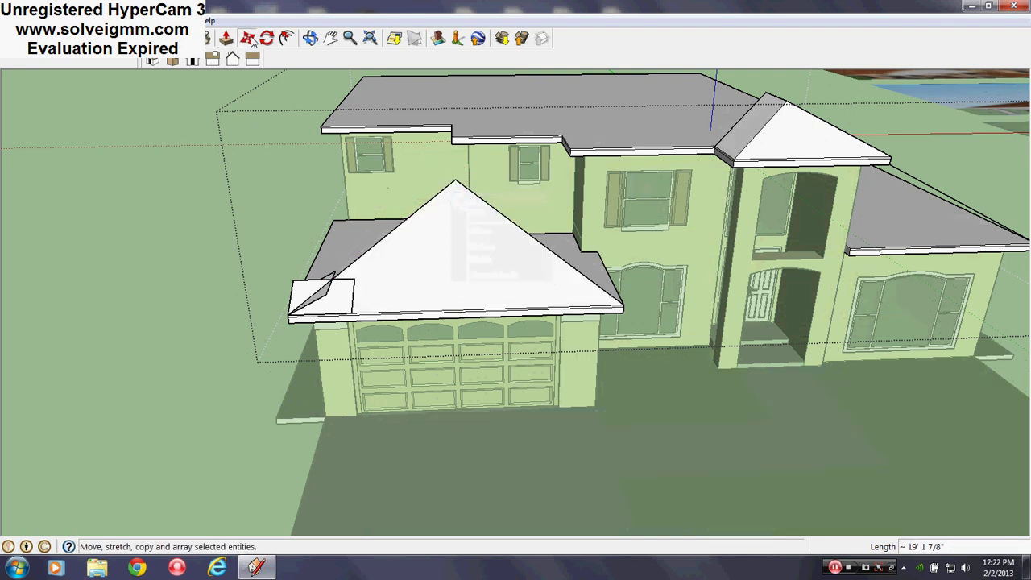
pyautogui.click(307, 288)
pyautogui.click(203, 285)
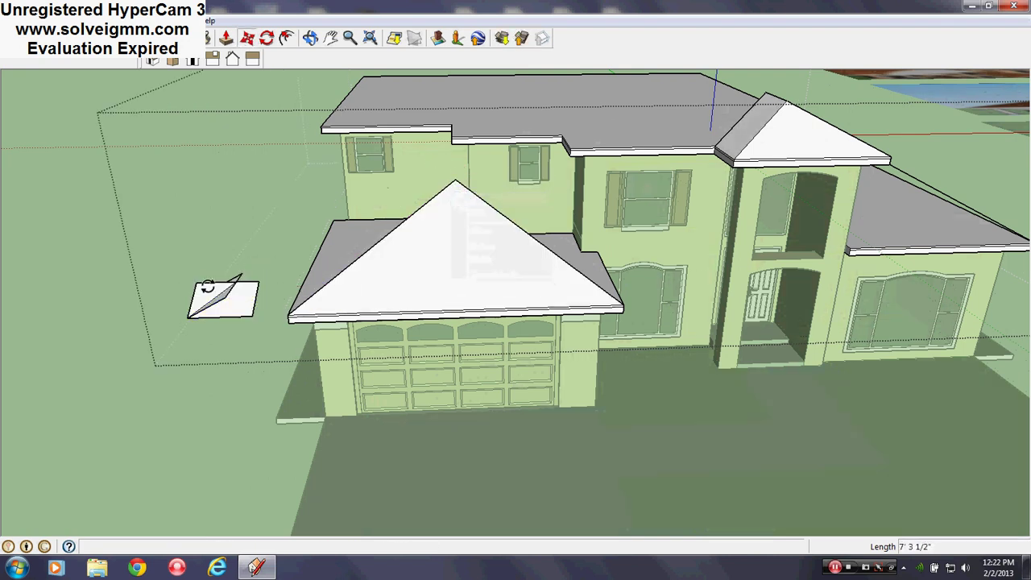
# Copy the garage hip line about 26' 6" from its slab corner to the two-story roof's projecting front corner nearest the entry.
pyautogui.rightClick(316, 291)
pyautogui.click(296, 308)
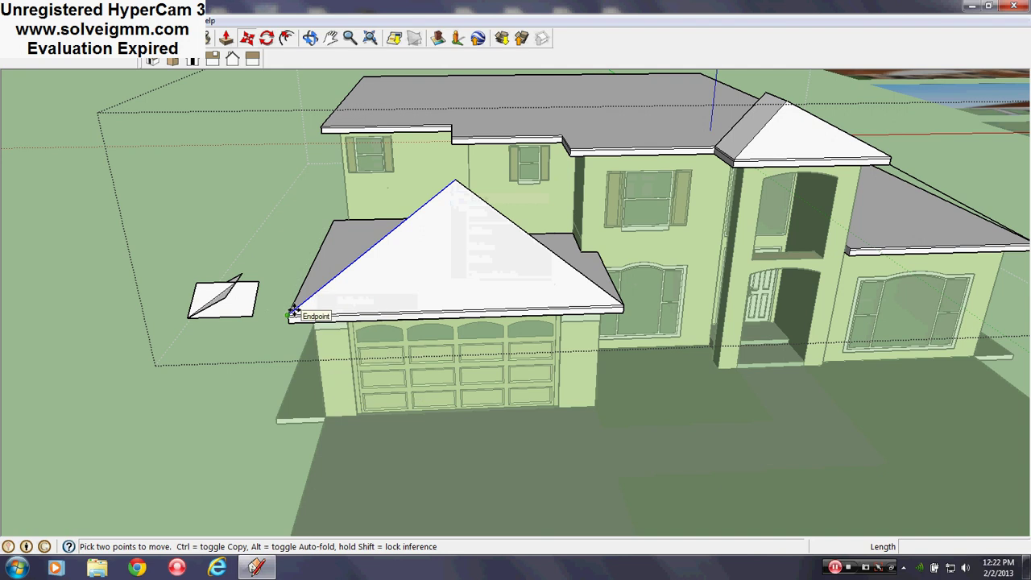
pyautogui.click(294, 310)
pyautogui.press('ctrl')
pyautogui.moveTo(346, 242); pyautogui.dragTo(322, 320, button='middle')
pyautogui.scroll(2, 507, 276)
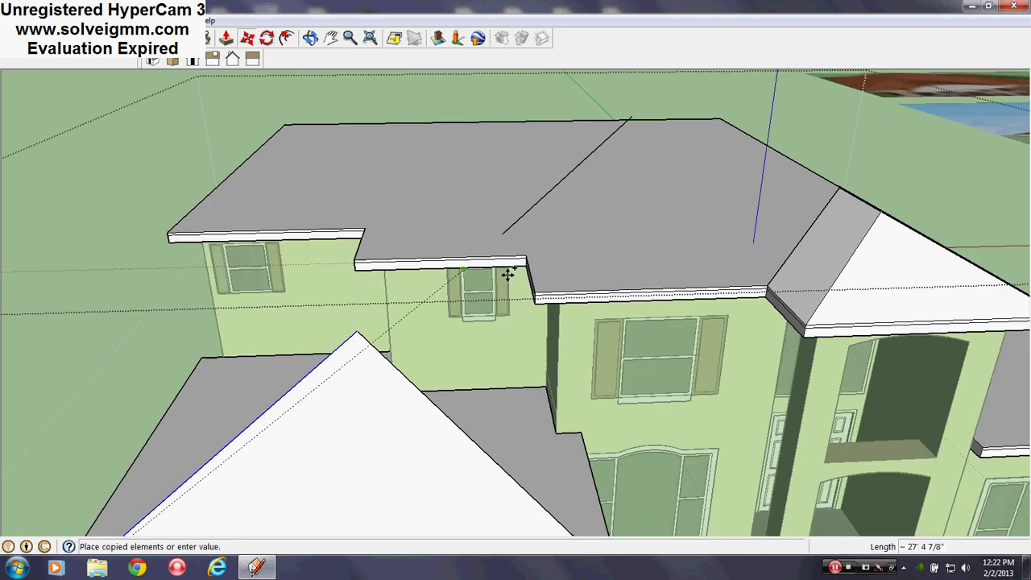
pyautogui.scroll(3, 532, 278)
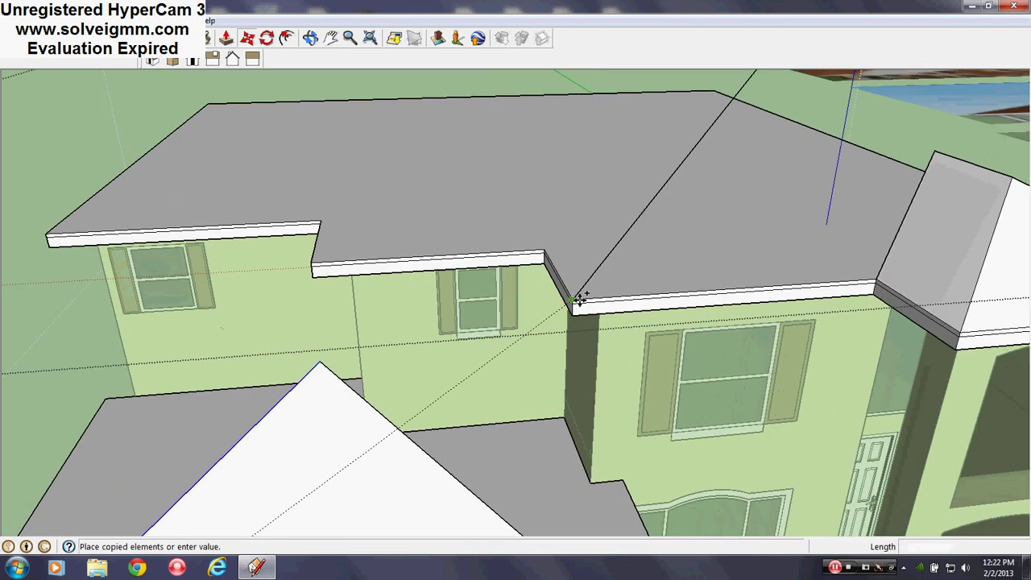
pyautogui.scroll(2, 581, 298)
pyautogui.click(573, 300)
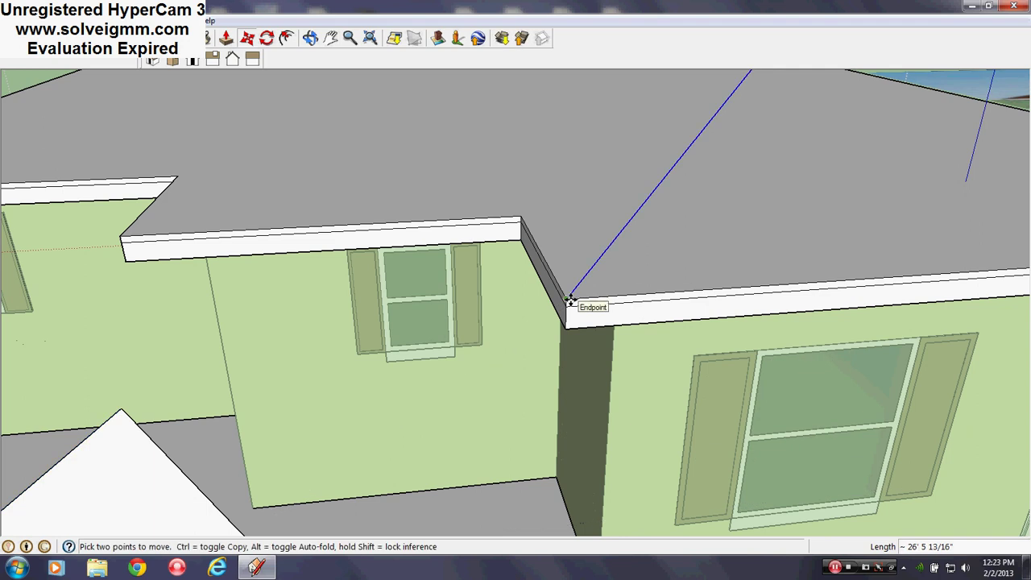
# Copy the new two-story hip line about 5' 5" back to the adjacent inner corner of the roof slab.
pyautogui.click(570, 301)
pyautogui.scroll(-3, 569, 286)
pyautogui.moveTo(569, 285); pyautogui.dragTo(540, 351, button='middle')
pyautogui.scroll(-1, 540, 351)
pyautogui.scroll(3, 595, 292)
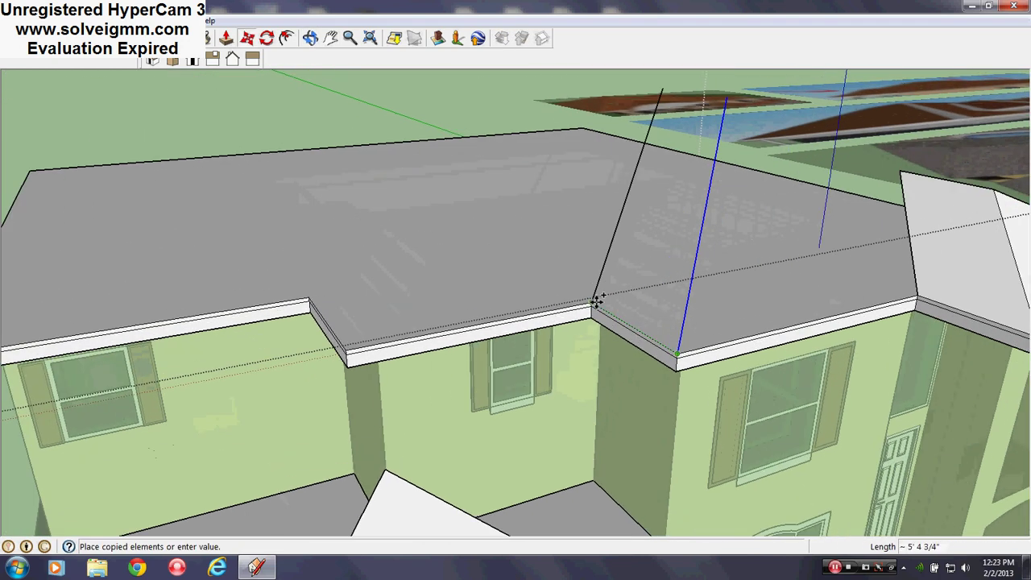
pyautogui.click(593, 300)
pyautogui.scroll(2, 594, 301)
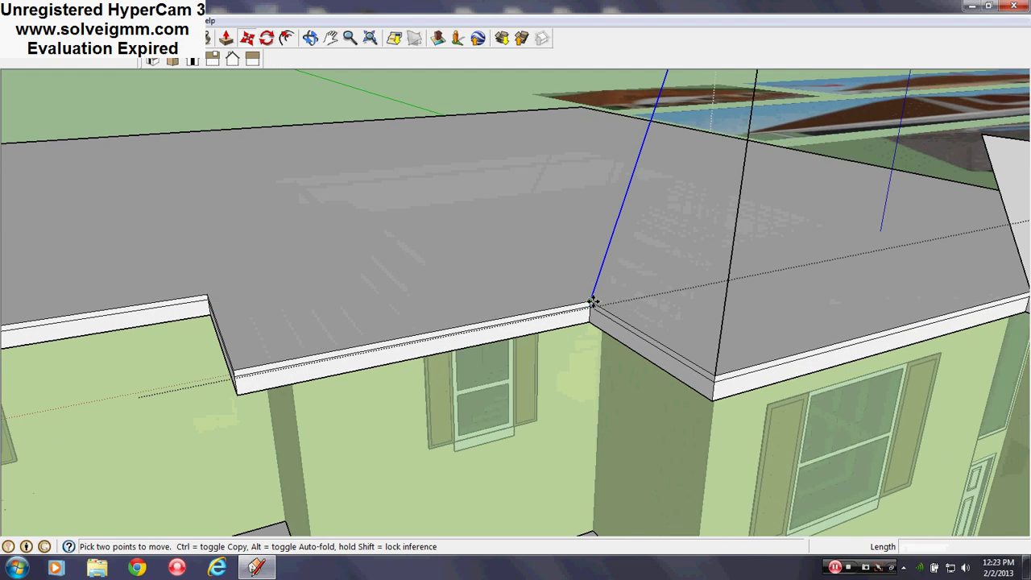
# Copy the sloped hip line to the next three eave corners along the upper roof, ending at the outer corner.
pyautogui.click(593, 301)
pyautogui.keyDown('shift'); pyautogui.moveTo(414, 322); pyautogui.dragTo(557, 330, button='middle'); pyautogui.keyUp('shift')
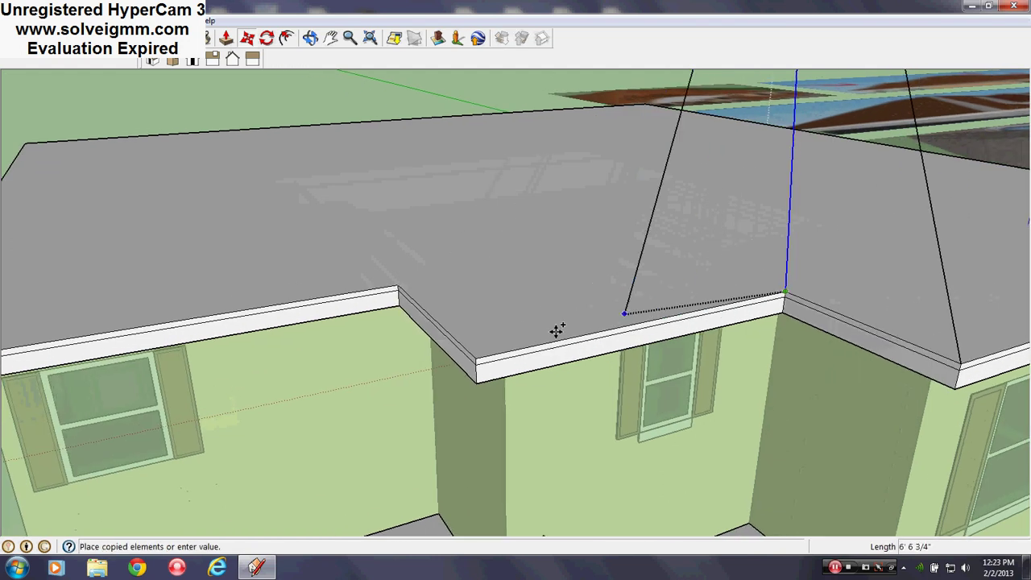
pyautogui.click(480, 356)
pyautogui.click(480, 356)
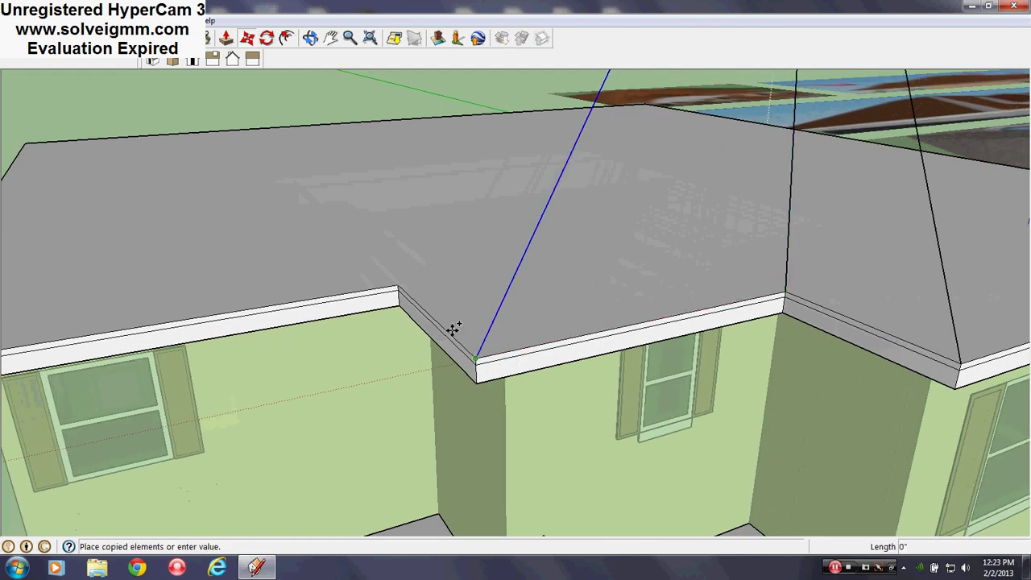
pyautogui.click(399, 282)
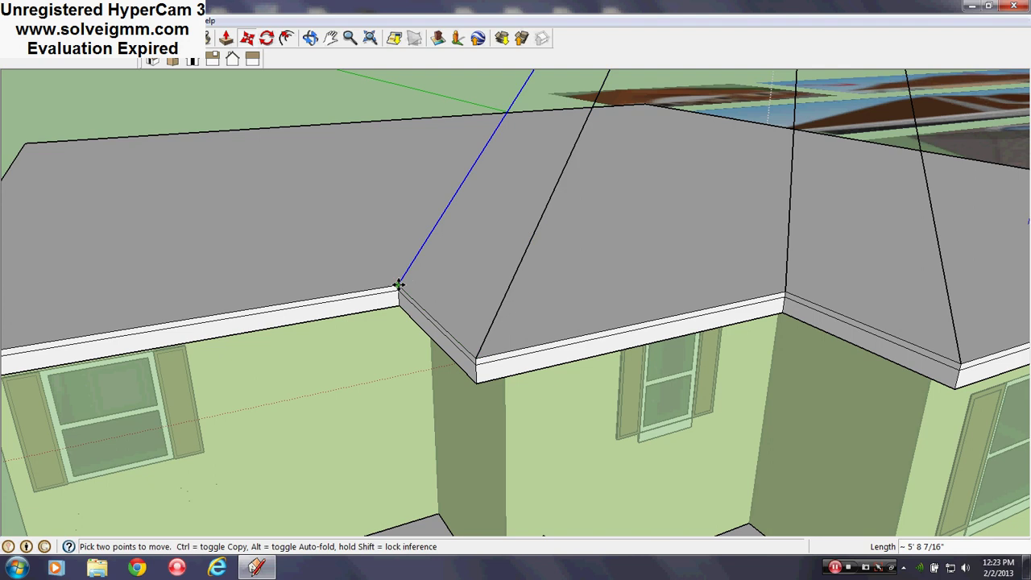
pyautogui.click(398, 283)
pyautogui.moveTo(329, 299); pyautogui.dragTo(451, 304, button='middle')
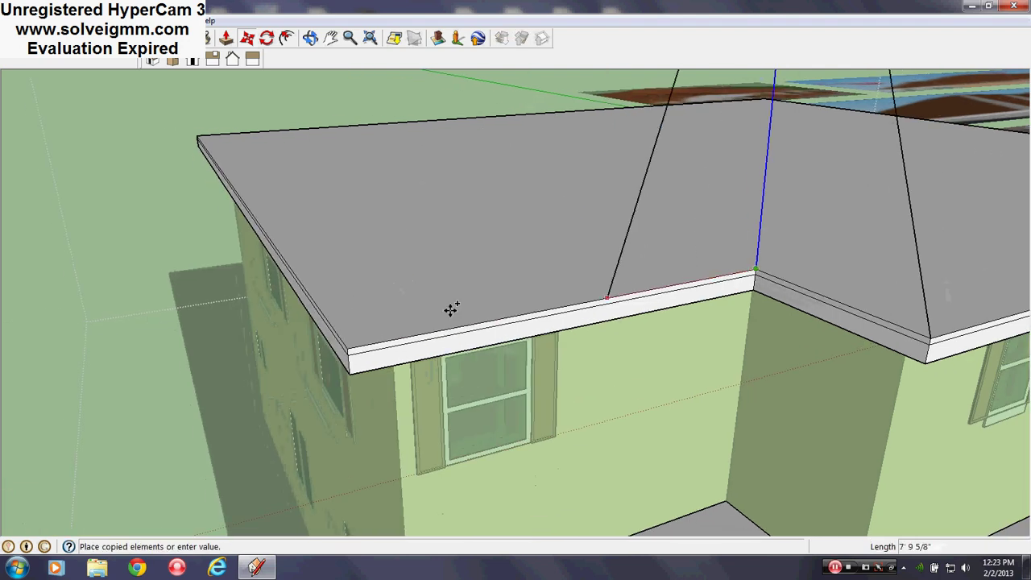
pyautogui.click(355, 346)
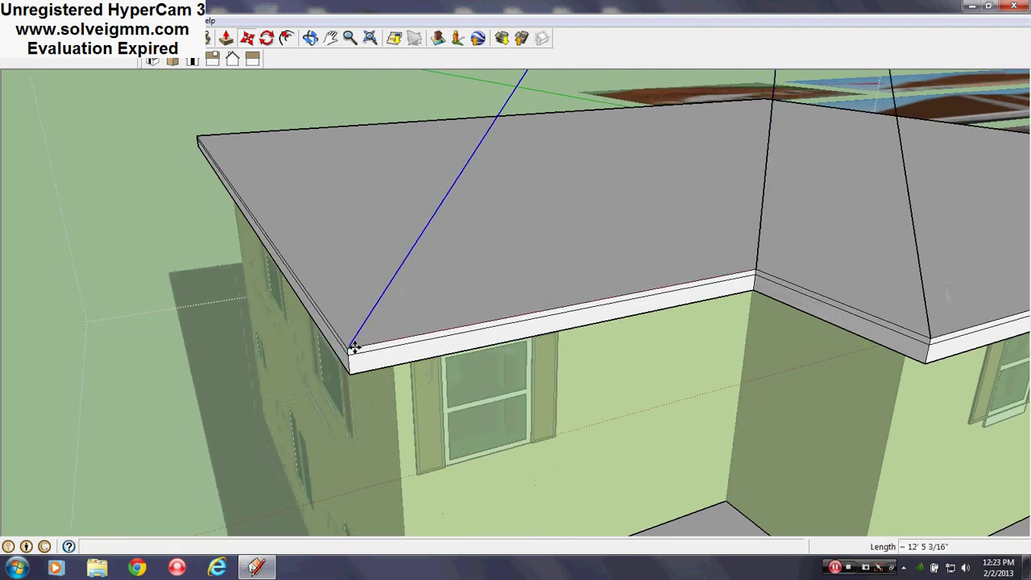
pyautogui.scroll(-6, 375, 250)
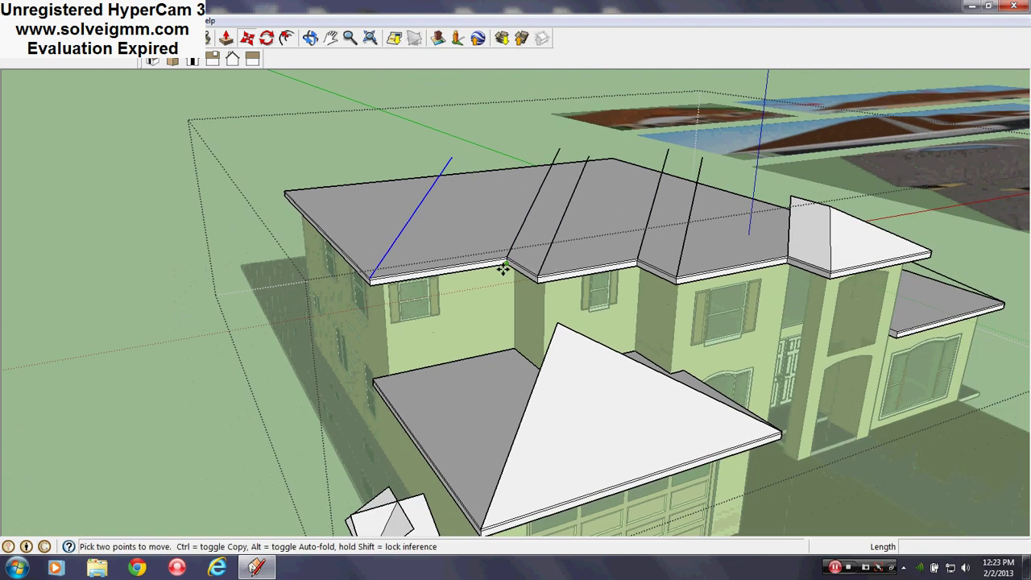
# Move the small roof-pitch component from beside the garage roof onto the upper roof's rear corner on the pool side.
pyautogui.moveTo(503, 269); pyautogui.dragTo(293, 269, button='middle')
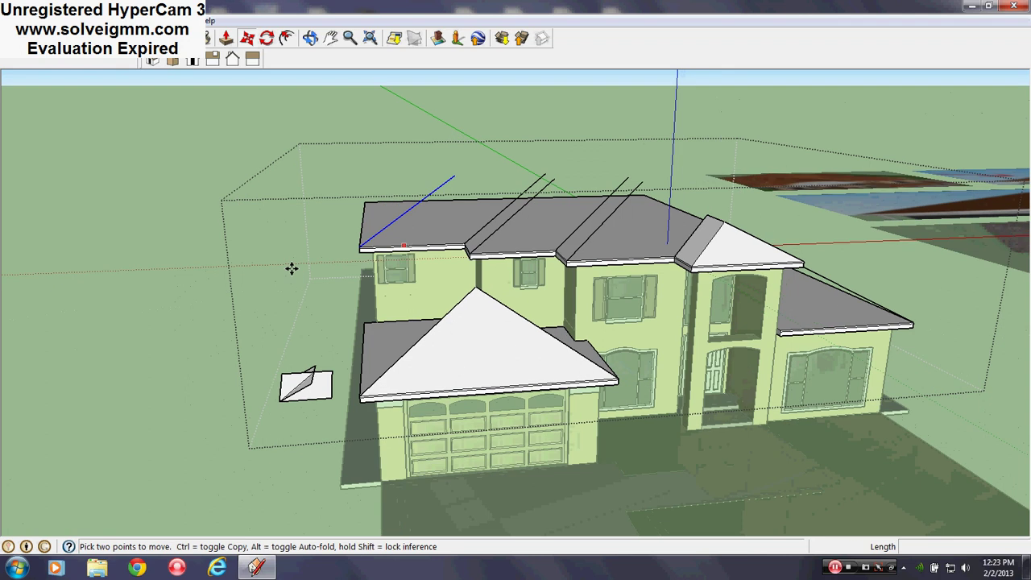
pyautogui.rightClick(271, 275)
pyautogui.click(505, 326)
pyautogui.moveTo(504, 336); pyautogui.dragTo(672, 362, button='middle')
pyautogui.press('l')
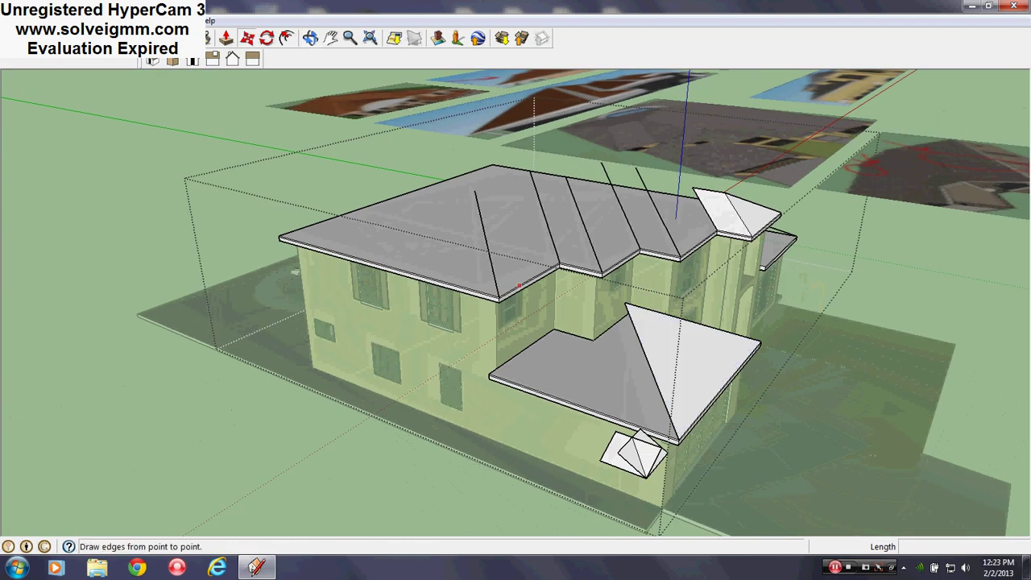
pyautogui.scroll(2, 640, 472)
pyautogui.rightClick(663, 456)
pyautogui.click(314, 185)
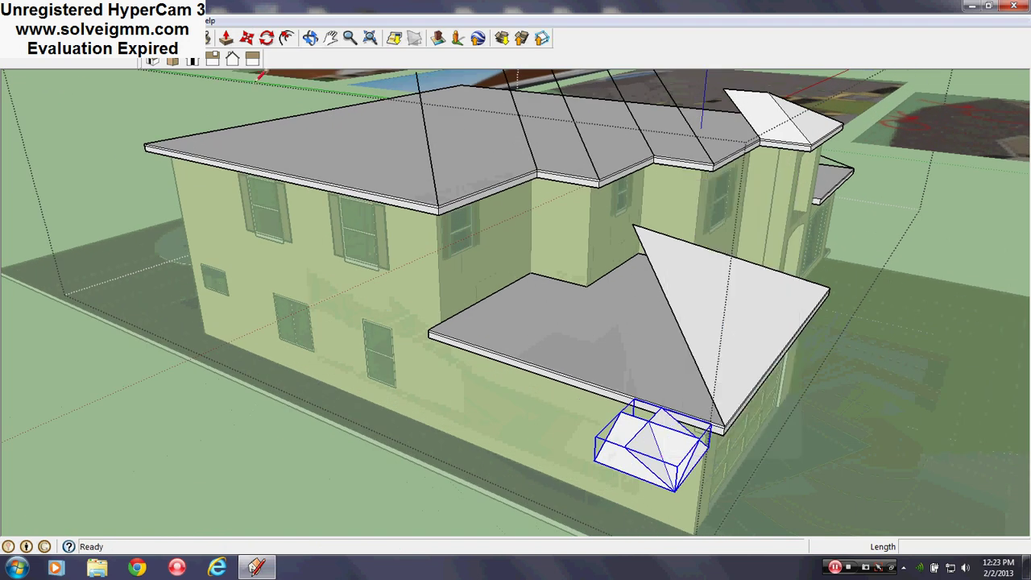
pyautogui.click(247, 39)
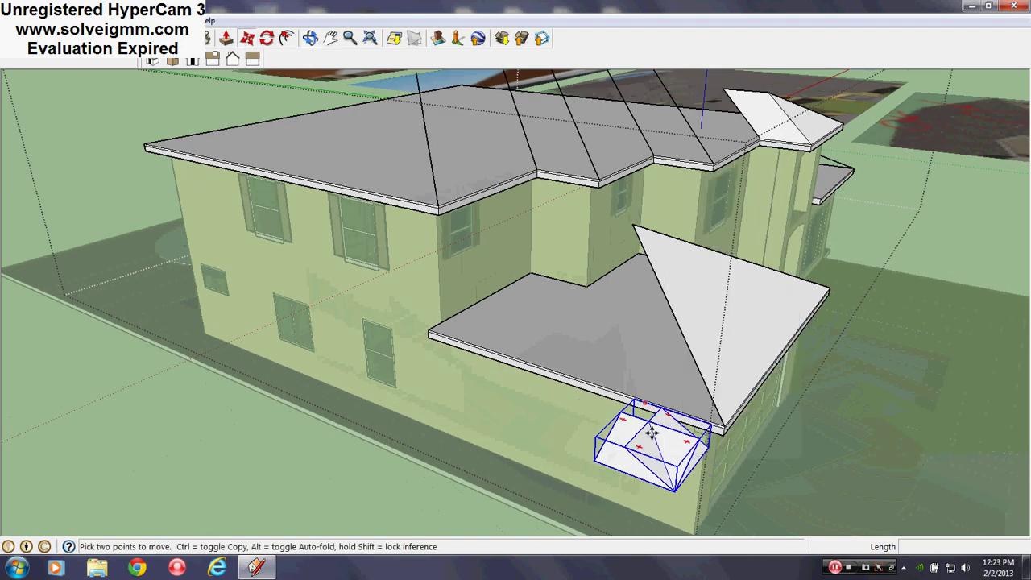
pyautogui.click(600, 462)
pyautogui.moveTo(311, 194); pyautogui.dragTo(553, 330, button='middle')
pyautogui.moveTo(317, 330); pyautogui.dragTo(472, 254, button='middle')
pyautogui.click(352, 267)
# Flip the roof-pitch component along its green axis and deselect it.
pyautogui.rightClick(407, 210)
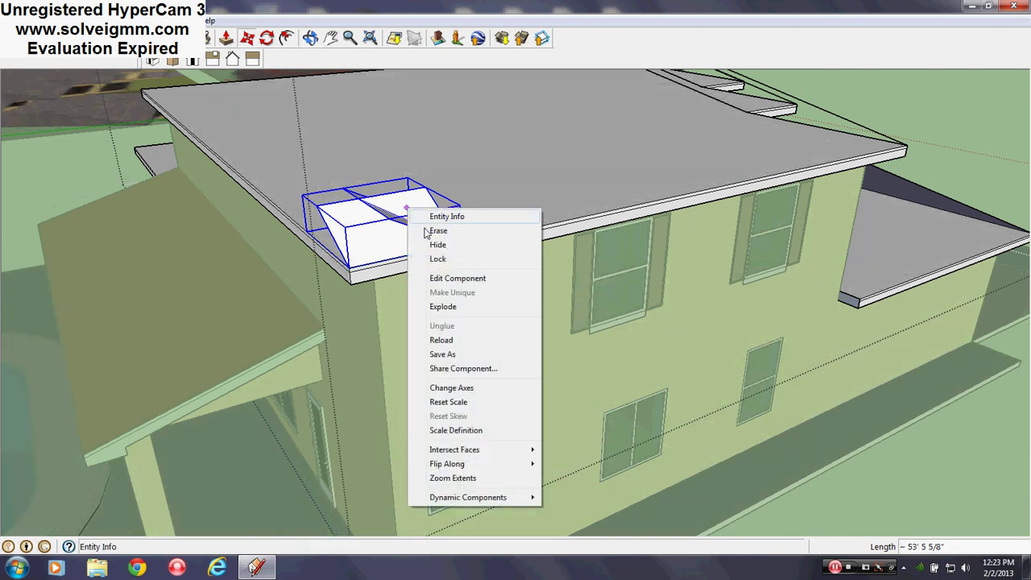
pyautogui.moveTo(470, 468)
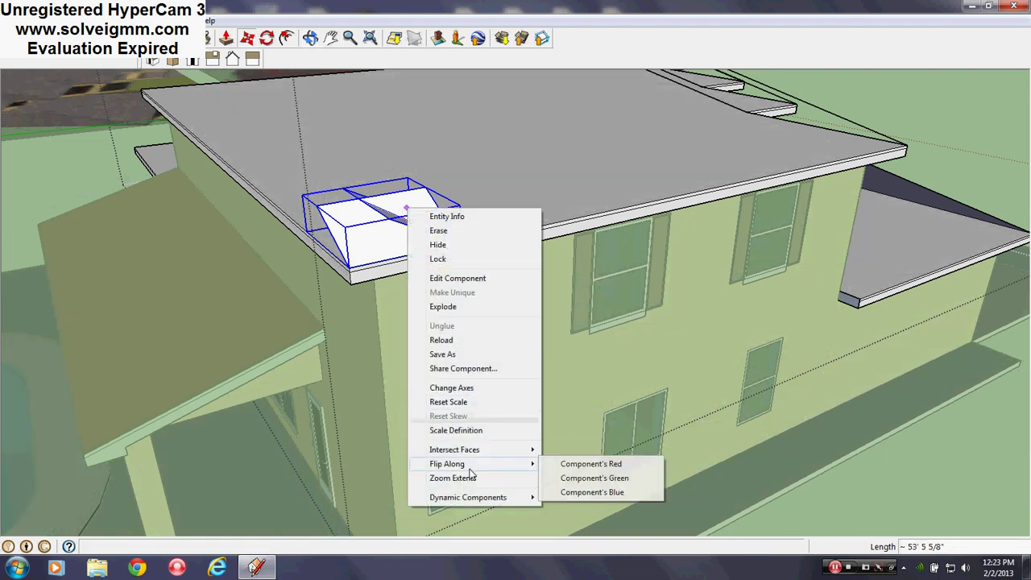
pyautogui.click(614, 479)
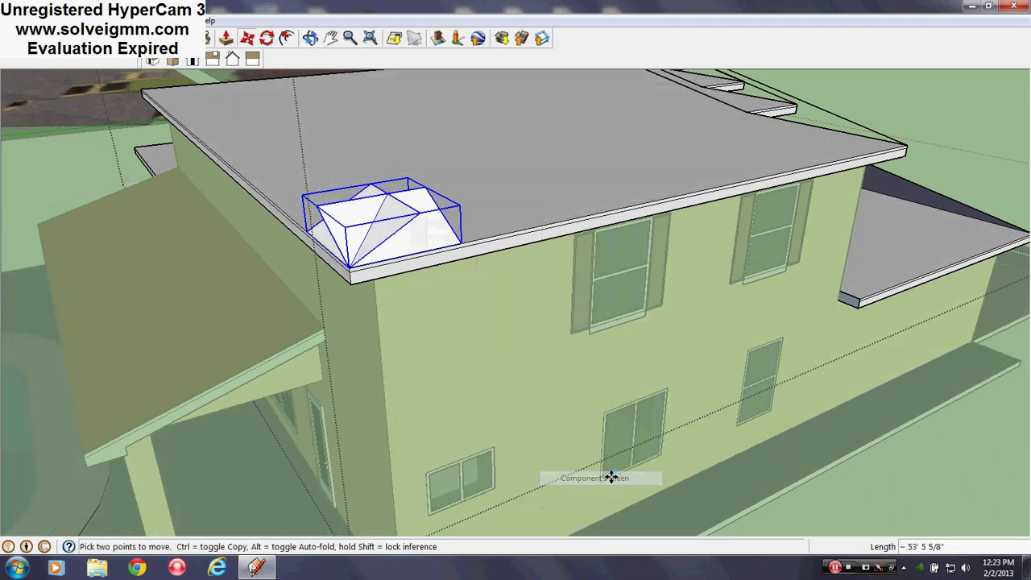
pyautogui.moveTo(508, 283); pyautogui.dragTo(934, 160, button='middle')
pyautogui.rightClick(935, 160)
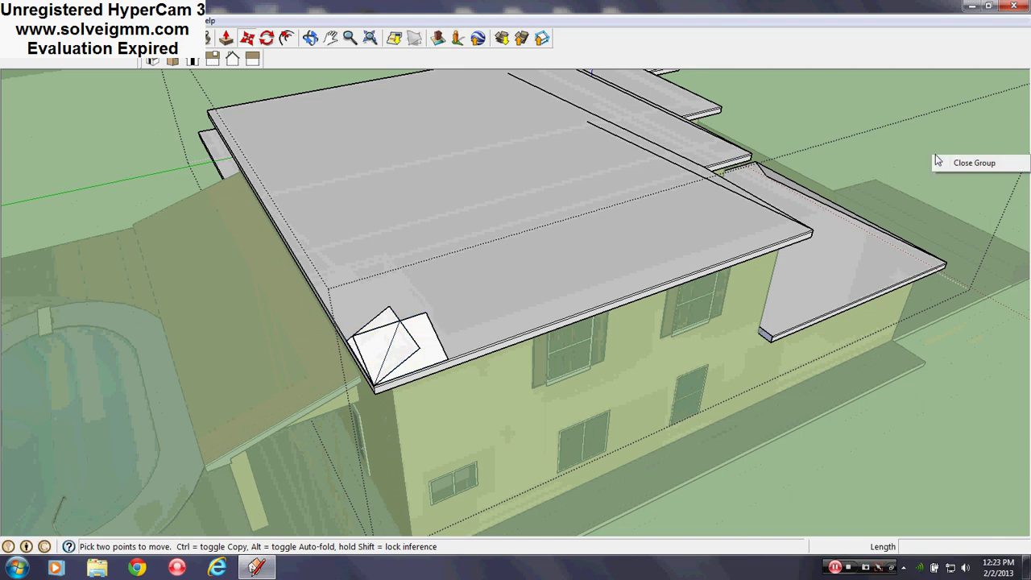
pyautogui.click(966, 163)
# Draw a line from the upper roof's rear corner along the hip edge of the roof-pitch component.
pyautogui.press('l')
pyautogui.scroll(3, 408, 327)
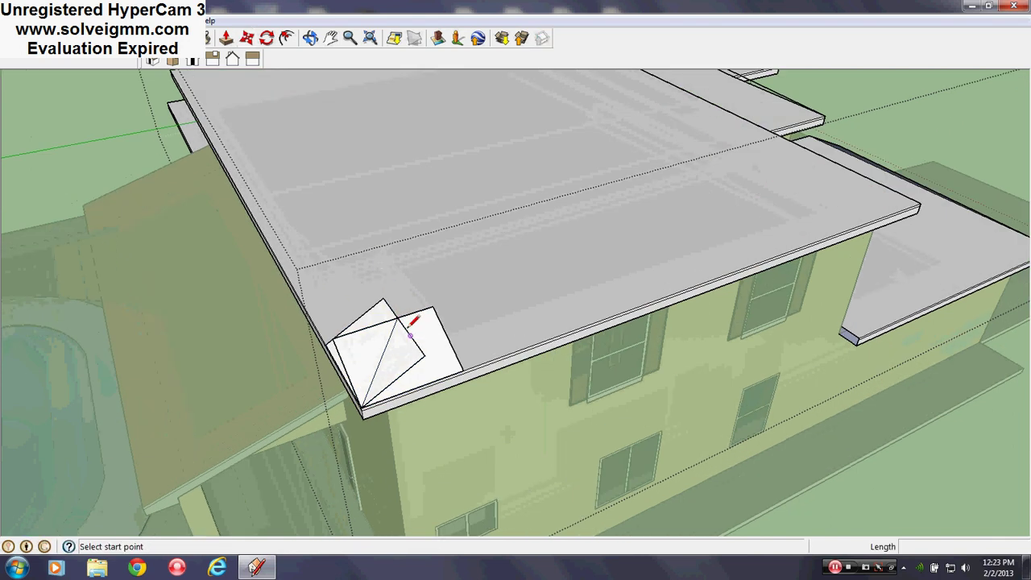
pyautogui.moveTo(382, 365)
pyautogui.mouseDown(button='middle')
pyautogui.moveTo(413, 290)
pyautogui.moveTo(382, 285)
pyautogui.mouseUp(button='middle')
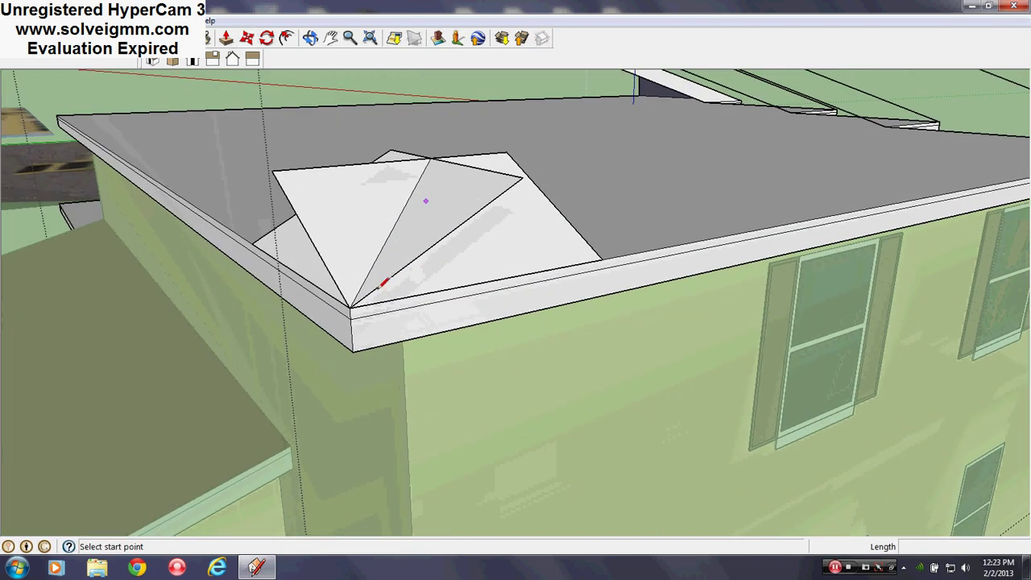
pyautogui.click(358, 298)
pyautogui.scroll(-5, 511, 438)
pyautogui.moveTo(529, 426); pyautogui.dragTo(457, 442, button='middle')
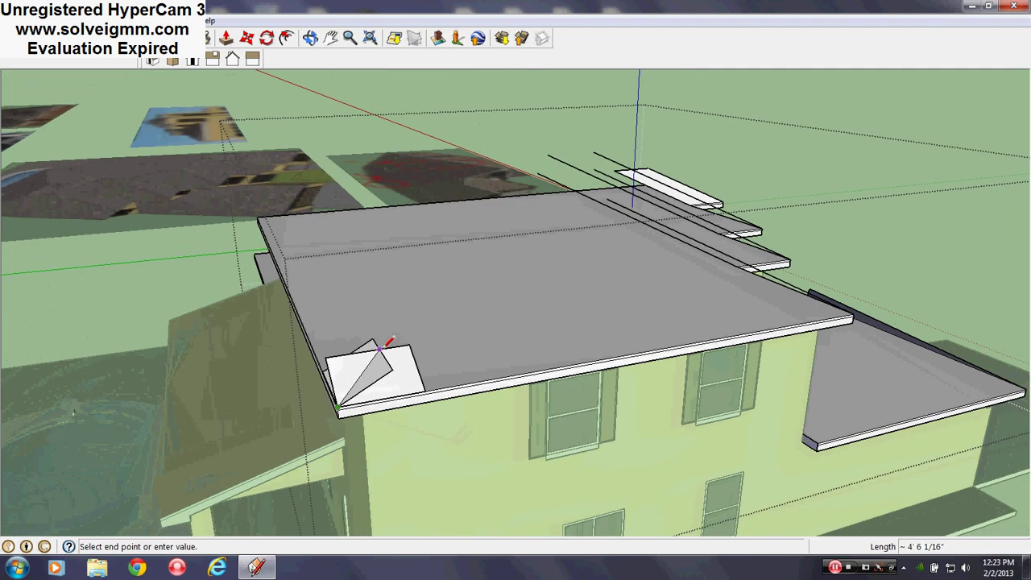
pyautogui.scroll(-5, 380, 348)
pyautogui.moveTo(381, 348); pyautogui.dragTo(350, 311, button='middle')
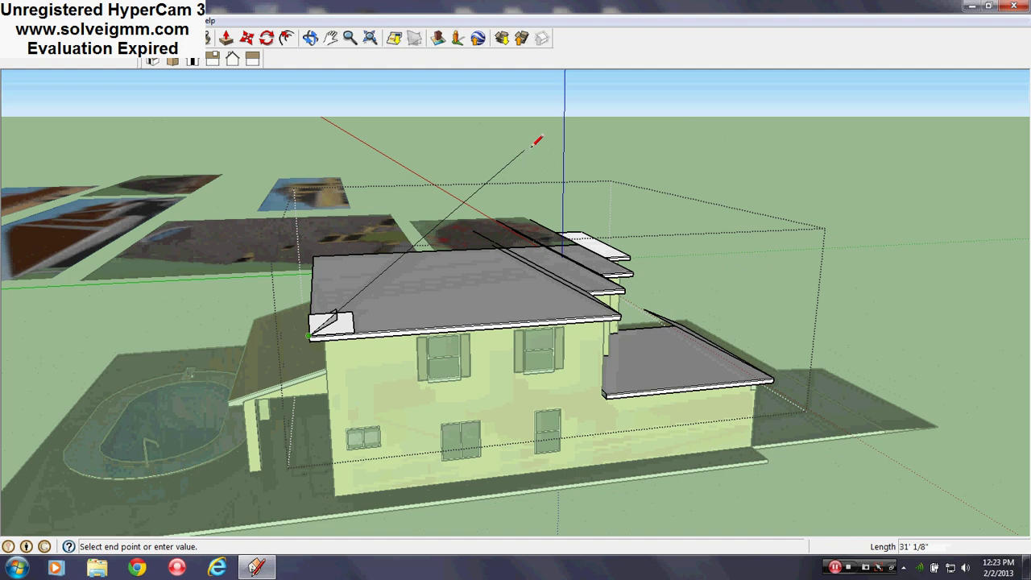
pyautogui.scroll(3, 332, 299)
pyautogui.moveTo(334, 299); pyautogui.dragTo(375, 306, button='middle')
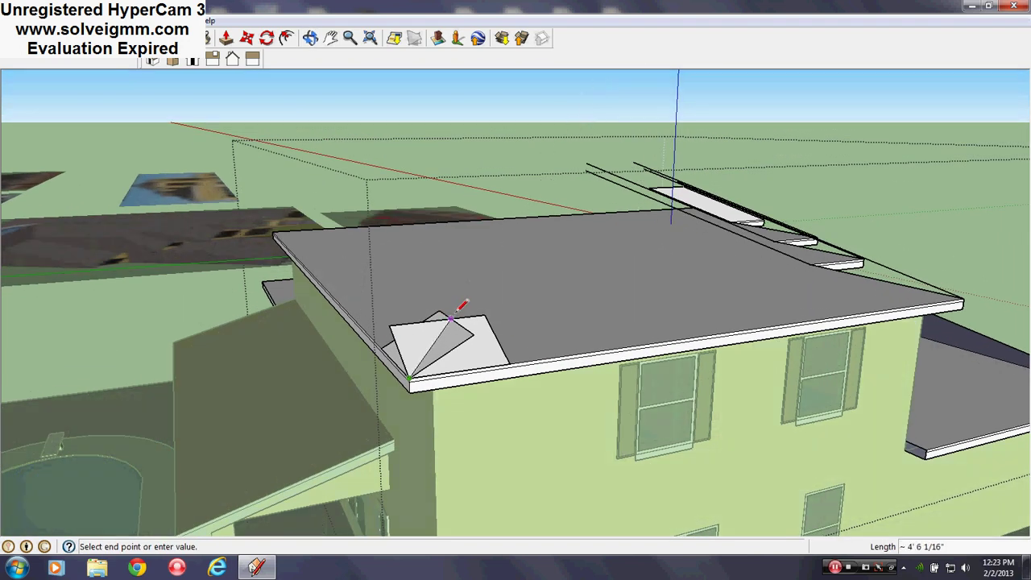
pyautogui.moveTo(443, 363)
pyautogui.mouseDown(button='middle')
pyautogui.moveTo(341, 449)
pyautogui.moveTo(178, 414)
pyautogui.moveTo(72, 352)
pyautogui.moveTo(85, 330)
pyautogui.mouseUp(button='middle')
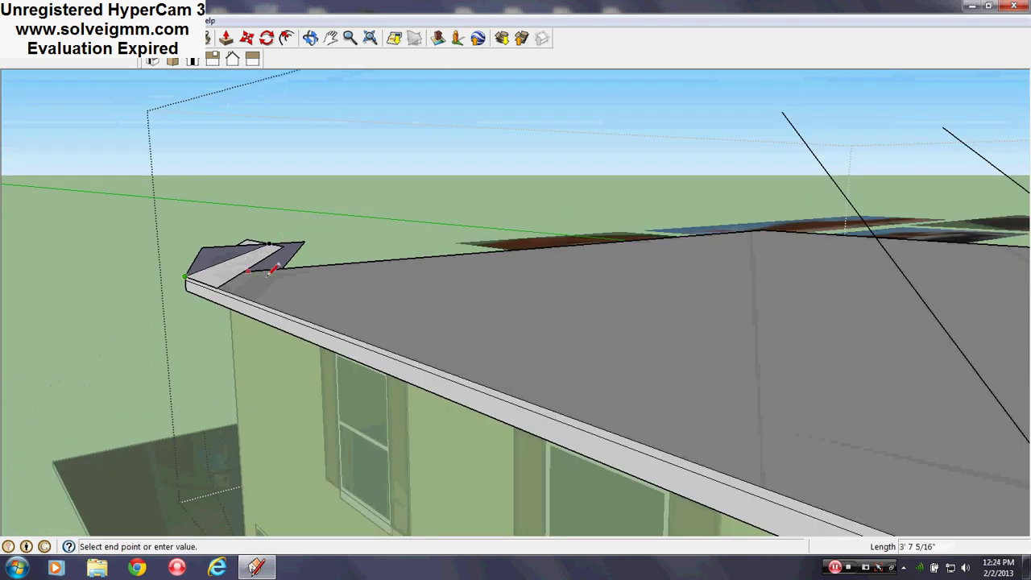
pyautogui.moveTo(274, 270)
pyautogui.mouseDown(button='middle')
pyautogui.moveTo(507, 368)
pyautogui.moveTo(637, 342)
pyautogui.mouseUp(button='middle')
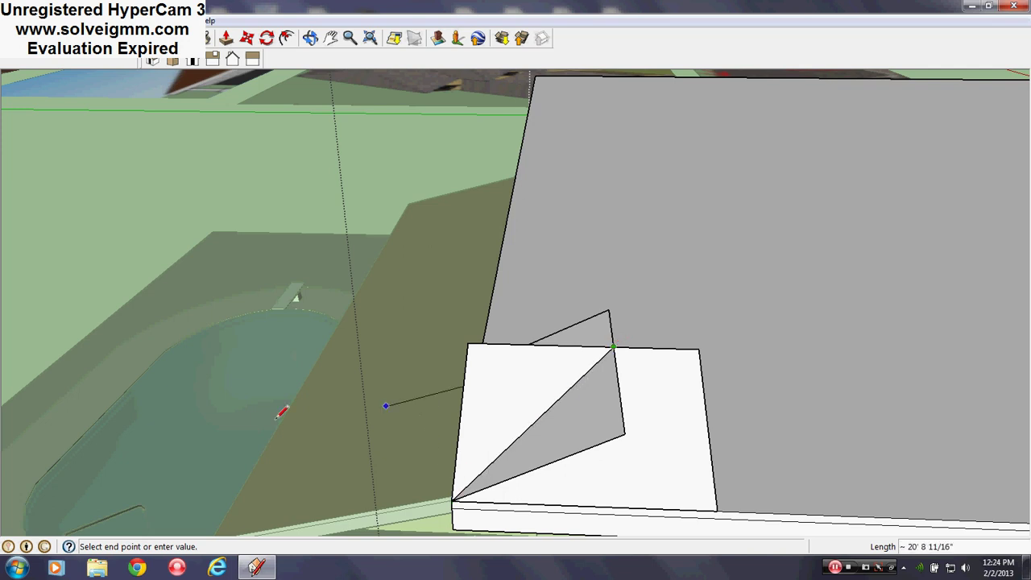
# Extend the rear hip line about 35' 10" upward over the roof, parallel to the component's hip edge.
pyautogui.scroll(-5, 246, 431)
pyautogui.moveTo(246, 428); pyautogui.dragTo(561, 184, button='middle')
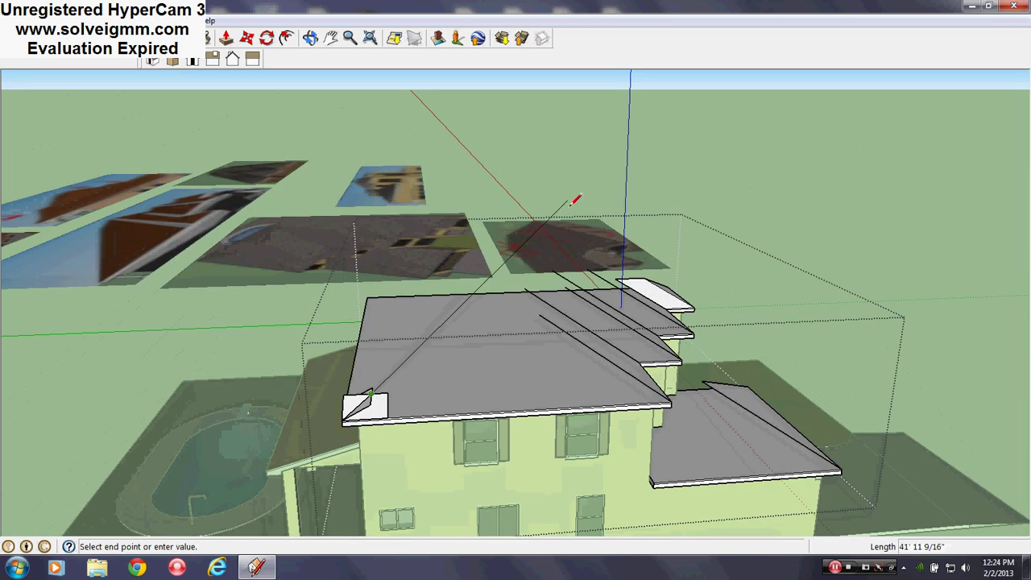
pyautogui.moveTo(551, 232); pyautogui.dragTo(568, 222, button='middle')
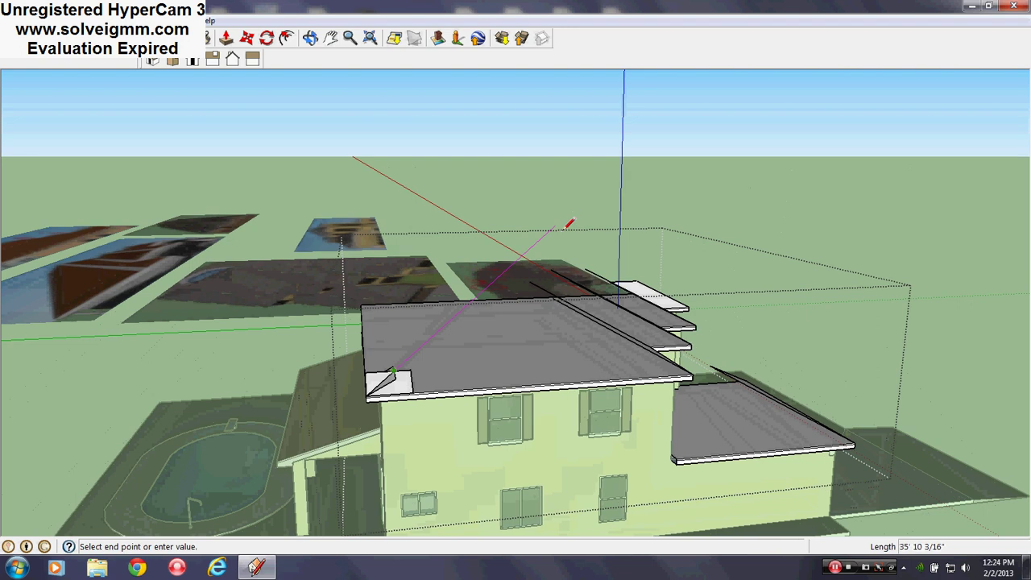
pyautogui.click(560, 222)
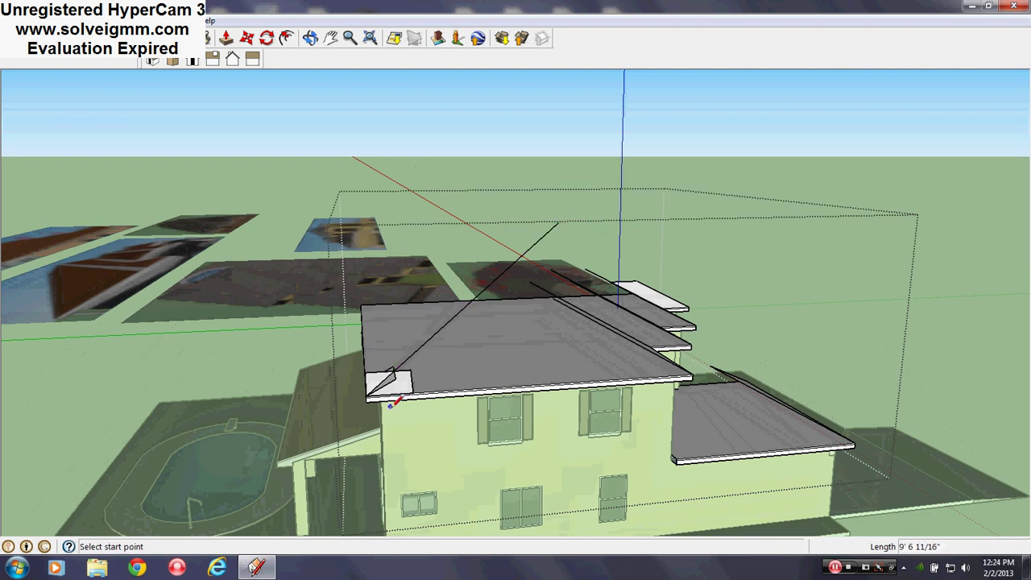
pyautogui.scroll(5, 391, 403)
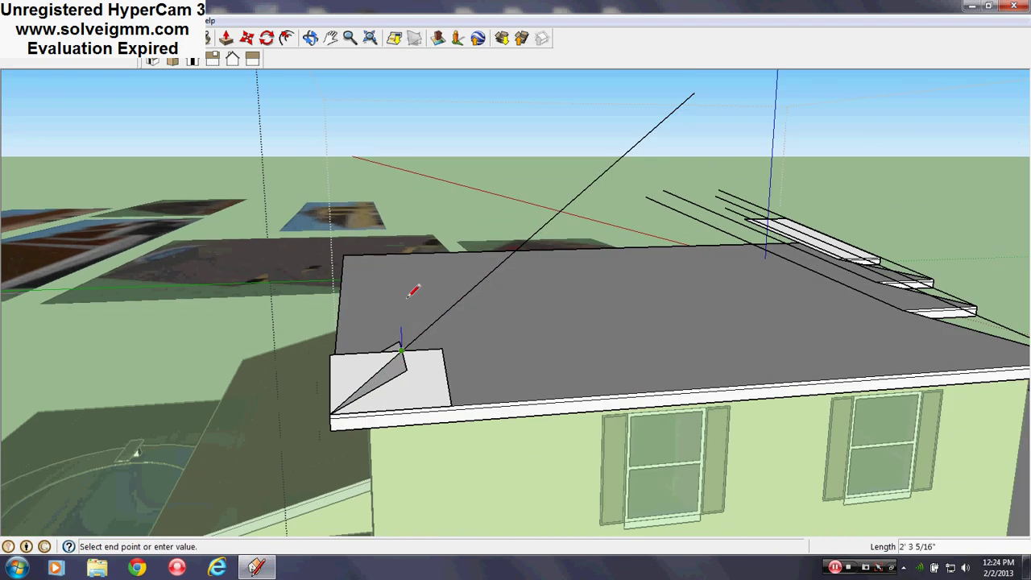
pyautogui.moveTo(410, 365); pyautogui.dragTo(430, 329, button='middle')
pyautogui.click(430, 329)
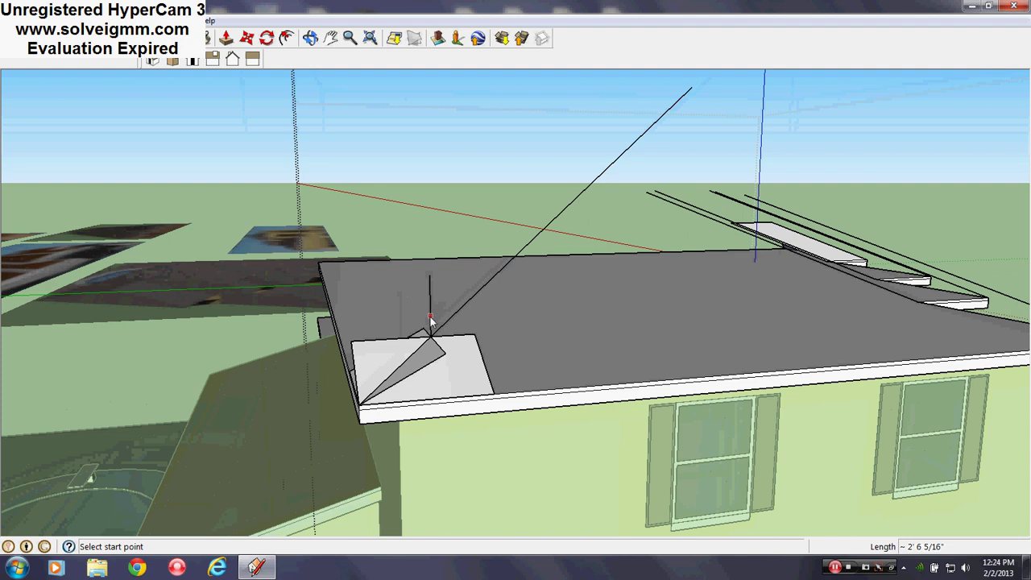
pyautogui.rightClick(430, 320)
pyautogui.click(435, 339)
# Connect the front hip line's upper end horizontally to the rear hip line, and extend the front hip past their crossing.
pyautogui.moveTo(529, 341)
pyautogui.mouseDown(button='middle')
pyautogui.moveTo(414, 387)
pyautogui.moveTo(357, 334)
pyautogui.mouseUp(button='middle')
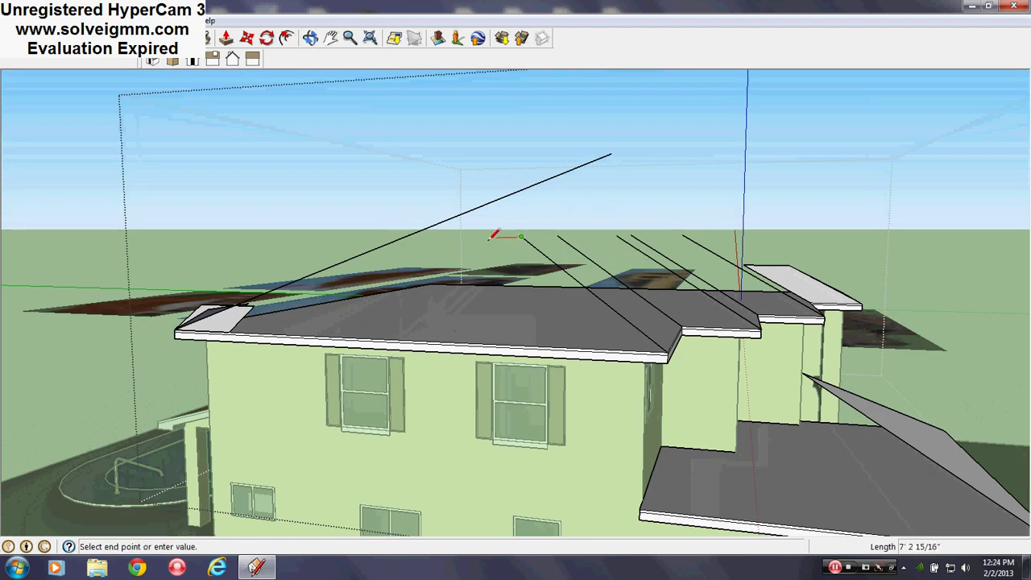
pyautogui.click(406, 236)
pyautogui.moveTo(549, 291)
pyautogui.mouseDown(button='middle')
pyautogui.moveTo(483, 345)
pyautogui.moveTo(495, 299)
pyautogui.moveTo(565, 277)
pyautogui.moveTo(535, 224)
pyautogui.mouseUp(button='middle')
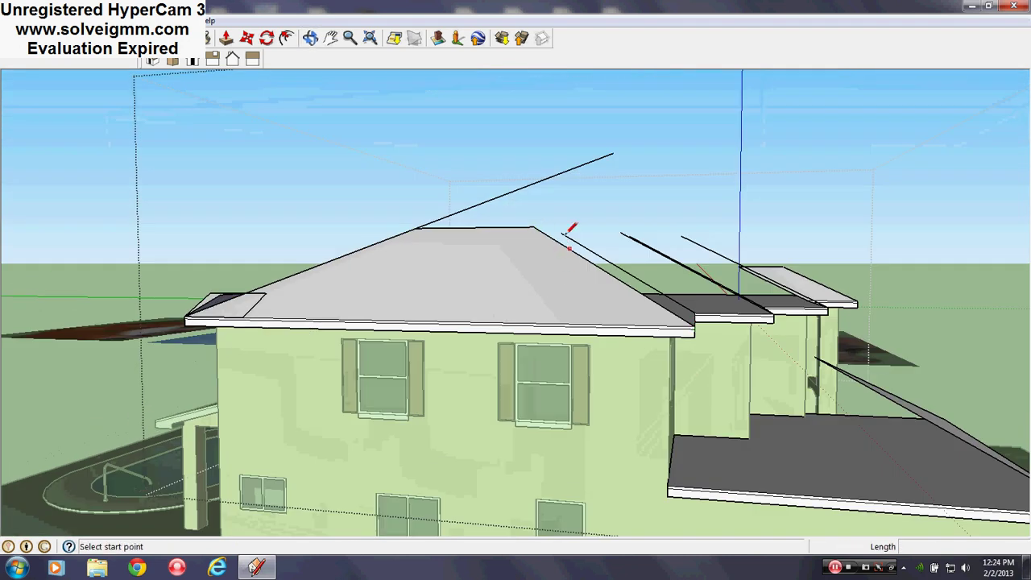
pyautogui.click(464, 183)
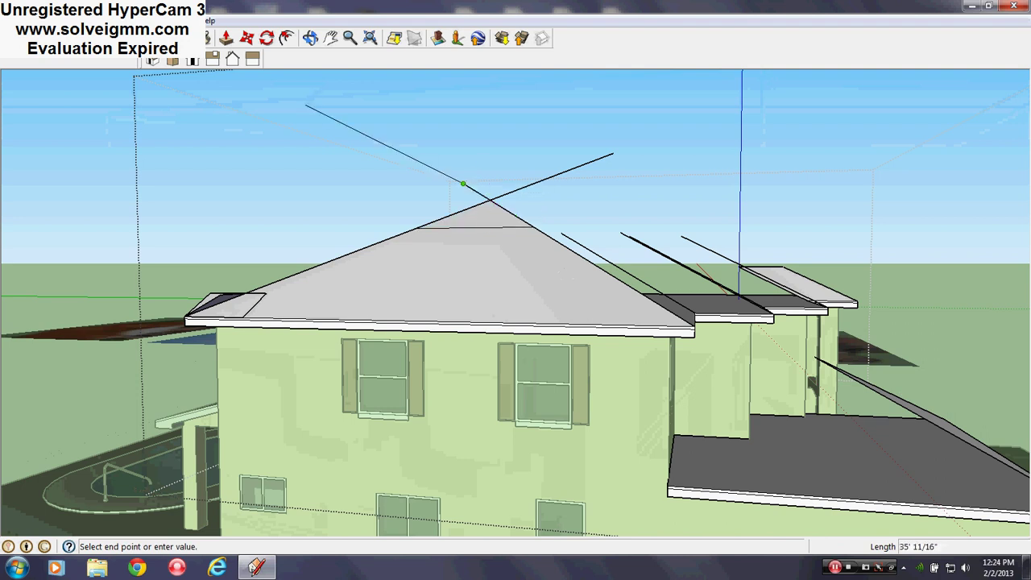
# Erase the horizontal connecting line and the excess hip ends beyond the peak of the roof's end face.
pyautogui.press('e')
pyautogui.click(519, 193)
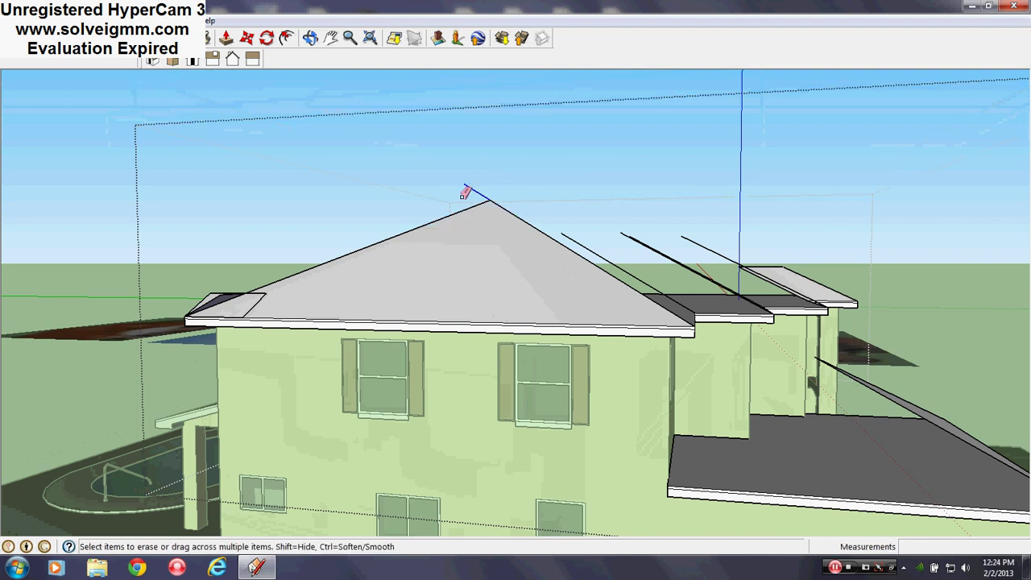
pyautogui.moveTo(464, 193)
pyautogui.mouseDown(button='middle')
pyautogui.moveTo(396, 256)
pyautogui.moveTo(185, 288)
pyautogui.moveTo(575, 267)
pyautogui.moveTo(507, 295)
pyautogui.mouseUp(button='middle')
pyautogui.moveTo(478, 360); pyautogui.dragTo(427, 299, button='middle')
pyautogui.moveTo(236, 297)
pyautogui.mouseDown(button='middle')
pyautogui.moveTo(299, 357)
pyautogui.moveTo(342, 354)
pyautogui.mouseUp(button='middle')
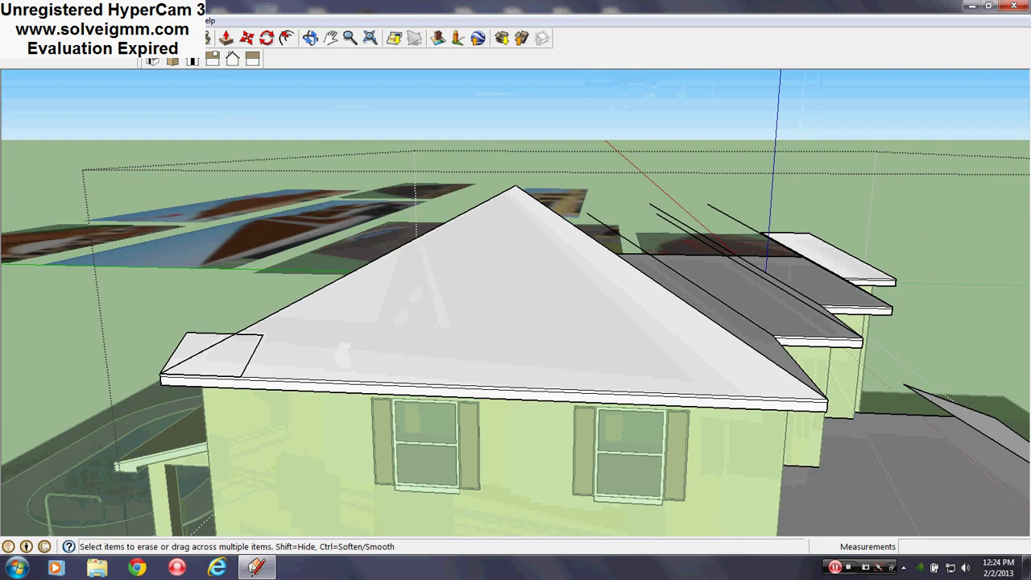
# Move the roof-pitch component about 10' 1 7/8" off the roof along the green axis.
pyautogui.click(227, 38)
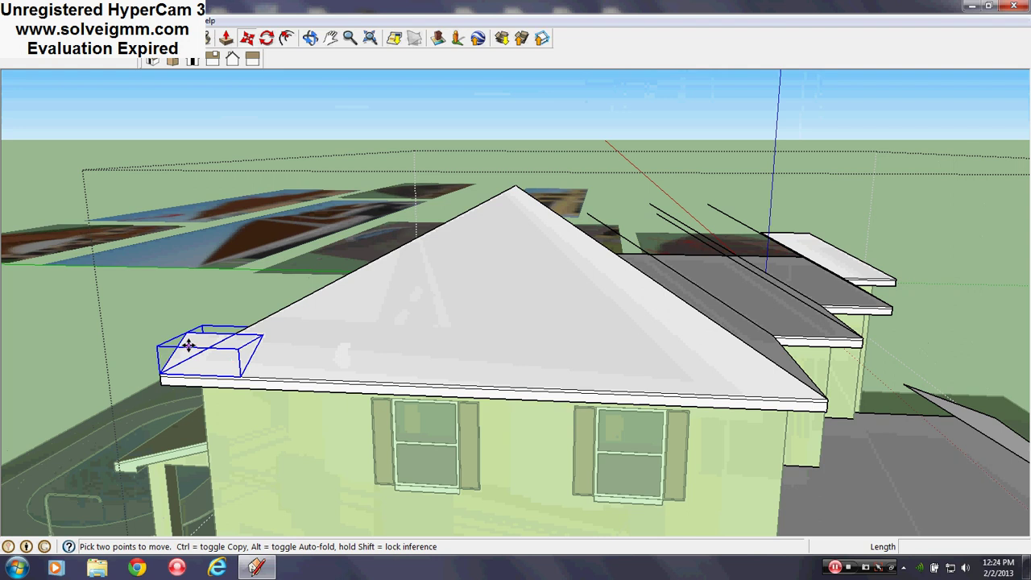
pyautogui.click(185, 335)
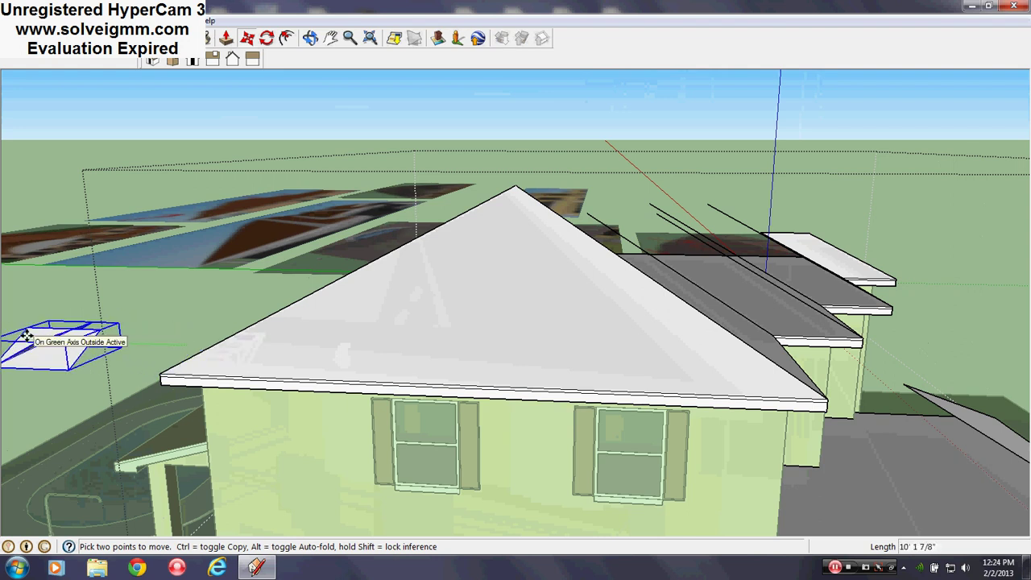
pyautogui.click(25, 339)
pyautogui.rightClick(212, 303)
pyautogui.press('Escape')
pyautogui.press('l')
pyautogui.moveTo(554, 299); pyautogui.dragTo(576, 230, button='middle')
pyautogui.scroll(-3, 511, 311)
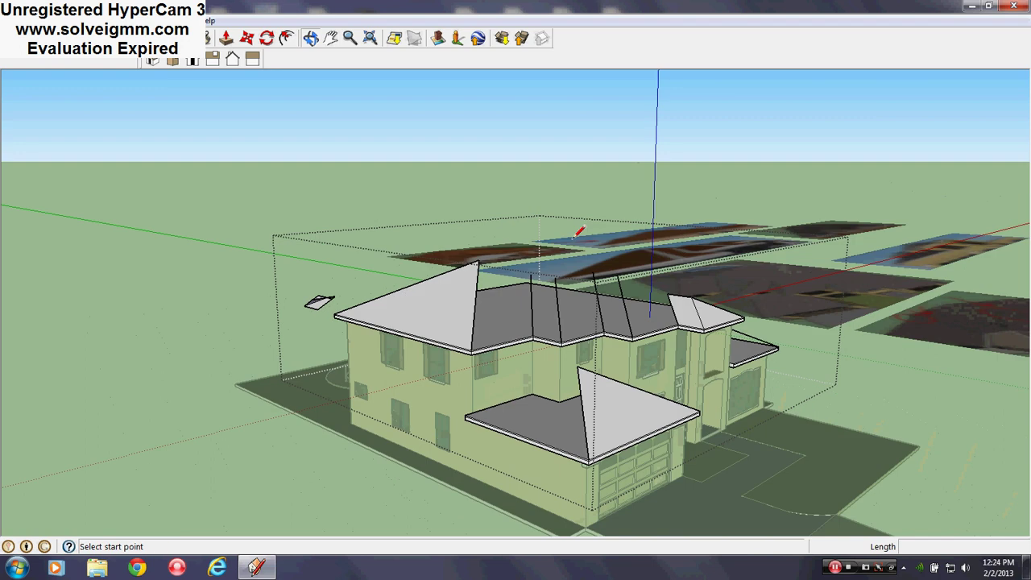
pyautogui.scroll(3, 524, 295)
pyautogui.moveTo(572, 350)
pyautogui.mouseDown(button='middle')
pyautogui.moveTo(546, 386)
pyautogui.moveTo(483, 355)
pyautogui.mouseUp(button='middle')
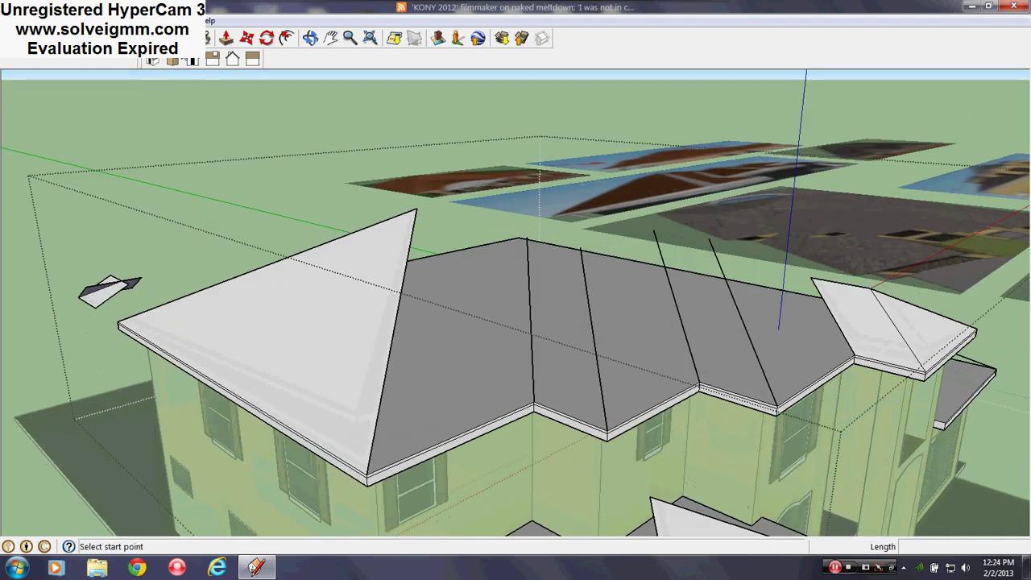
# Erase the four loose hip and valley lines rising from the middle eave corners of the upper roof.
pyautogui.press('e')
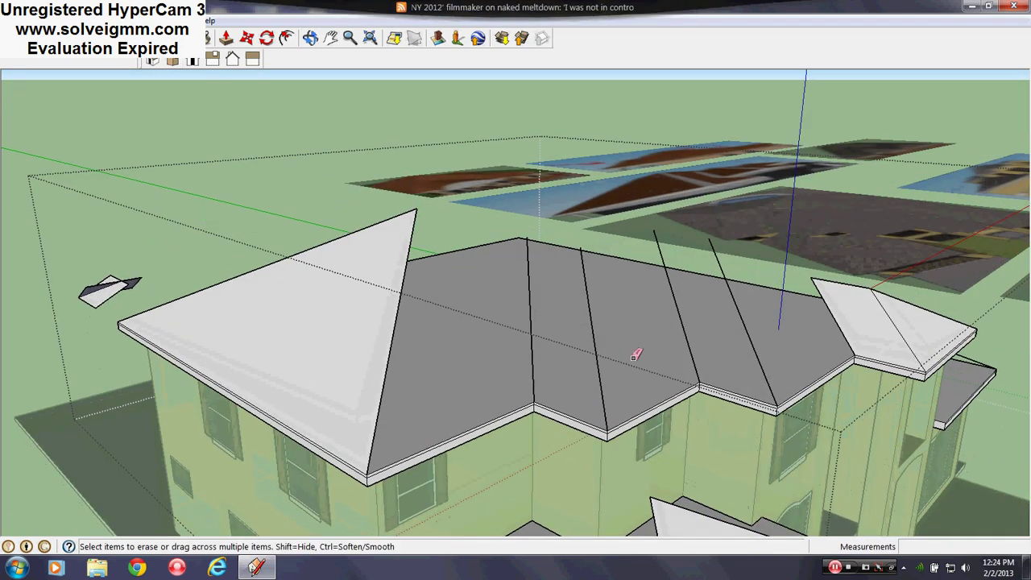
pyautogui.moveTo(635, 354); pyautogui.dragTo(520, 346)
pyautogui.moveTo(737, 330); pyautogui.dragTo(668, 330)
# Copy the end face's front hip edge from its eave corner to the adjacent inner and outer eave corners.
pyautogui.rightClick(390, 360)
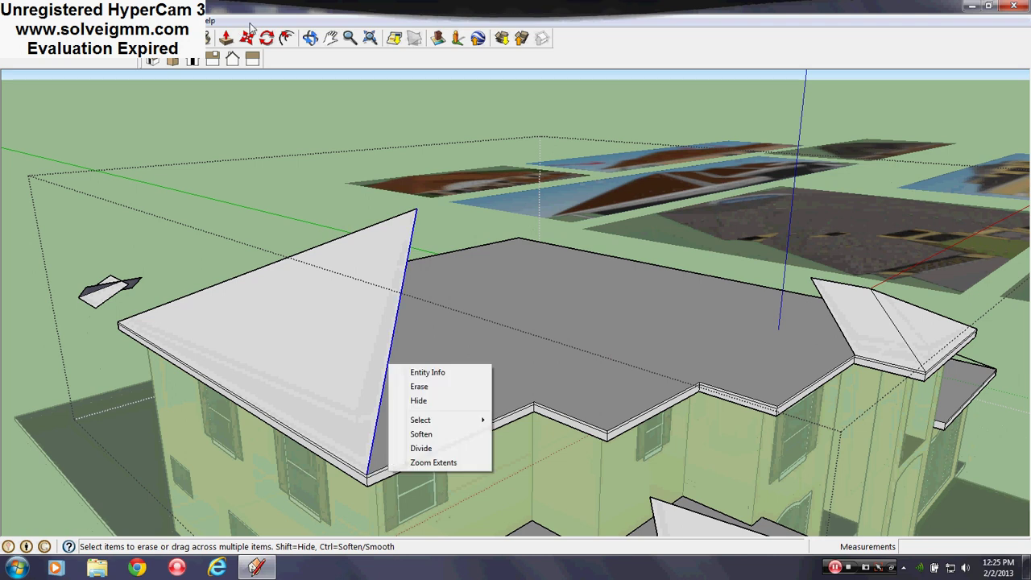
pyautogui.press('Escape')
pyautogui.press('m')
pyautogui.scroll(3, 374, 487)
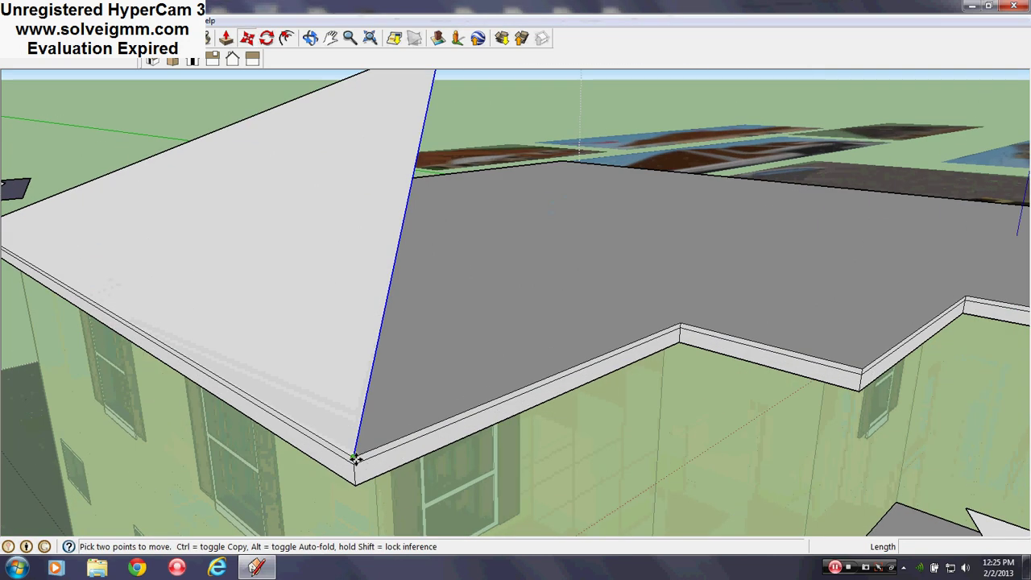
pyautogui.click(355, 457)
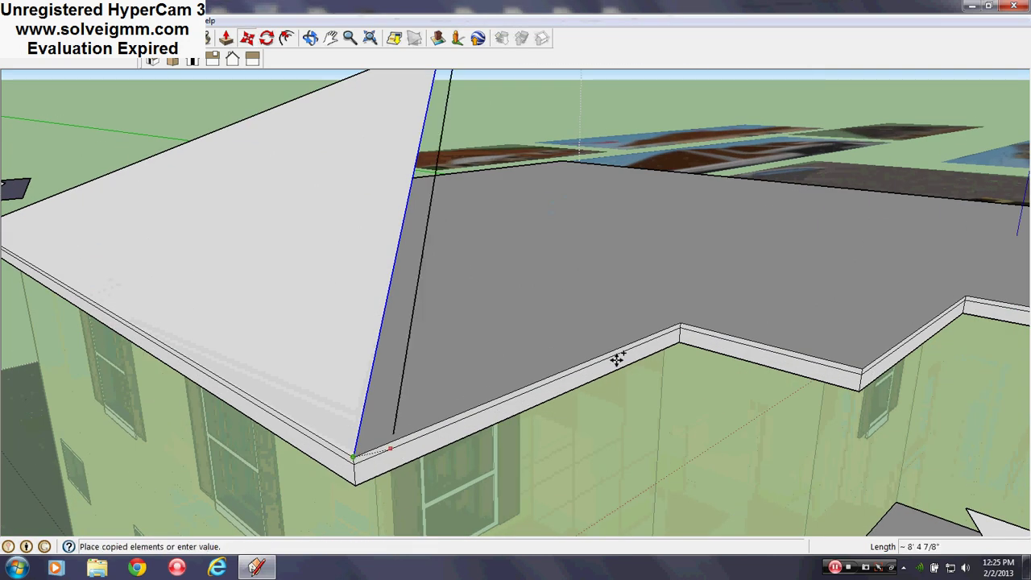
pyautogui.click(681, 320)
pyautogui.click(681, 320)
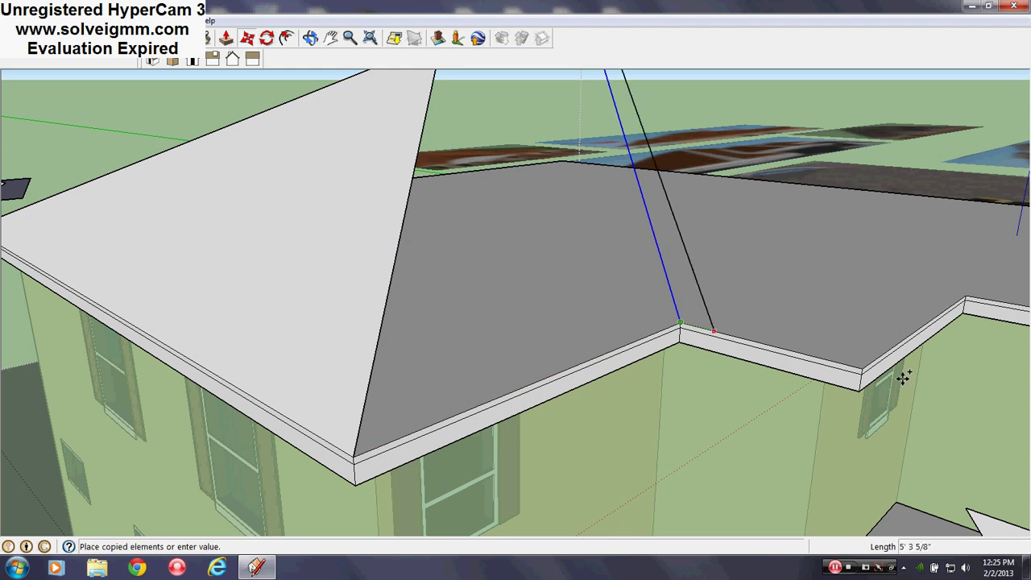
pyautogui.click(864, 367)
pyautogui.press('ctrl')
pyautogui.click(864, 367)
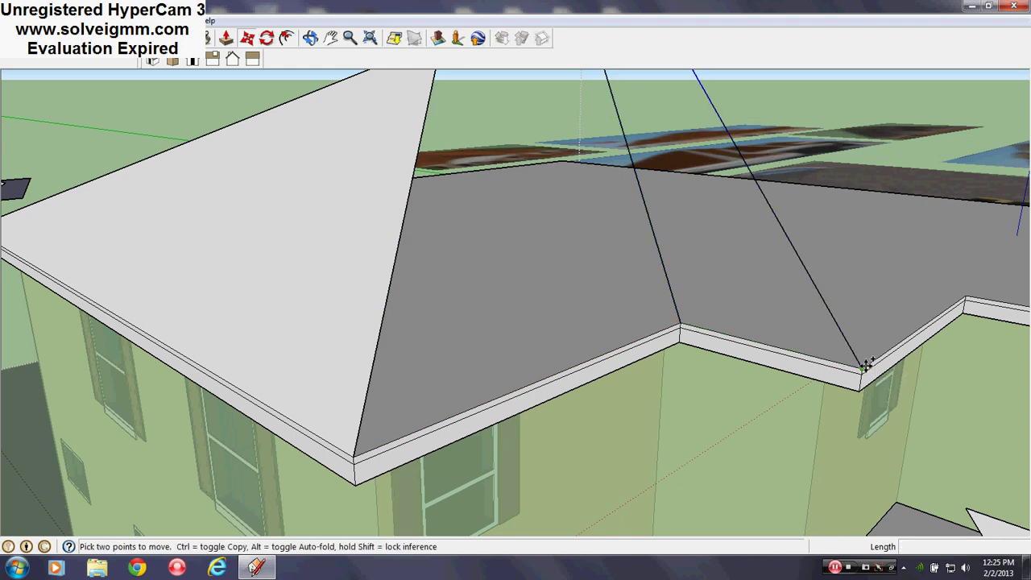
# Copy the same sloped line to the following inner and outer eave corners, nearer the entry roof.
pyautogui.keyDown('shift'); pyautogui.moveTo(922, 321); pyautogui.dragTo(621, 373, button='middle'); pyautogui.keyUp('shift')
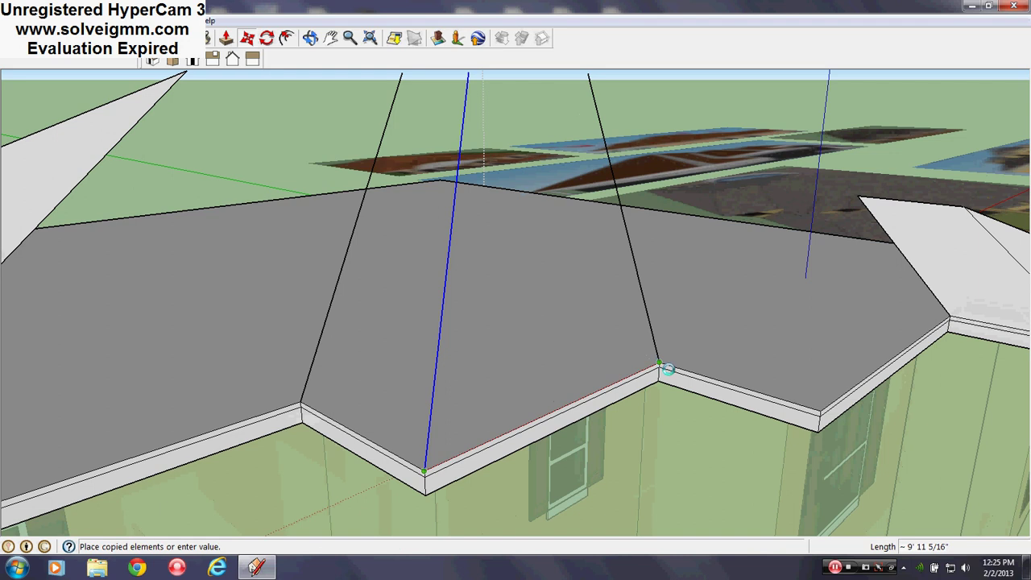
pyautogui.click(664, 366)
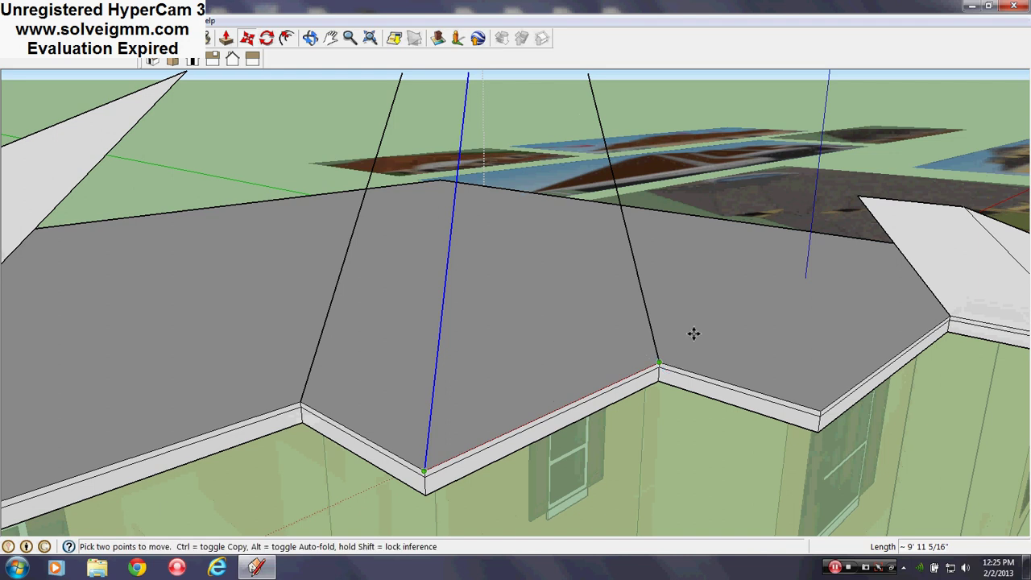
pyautogui.click(661, 360)
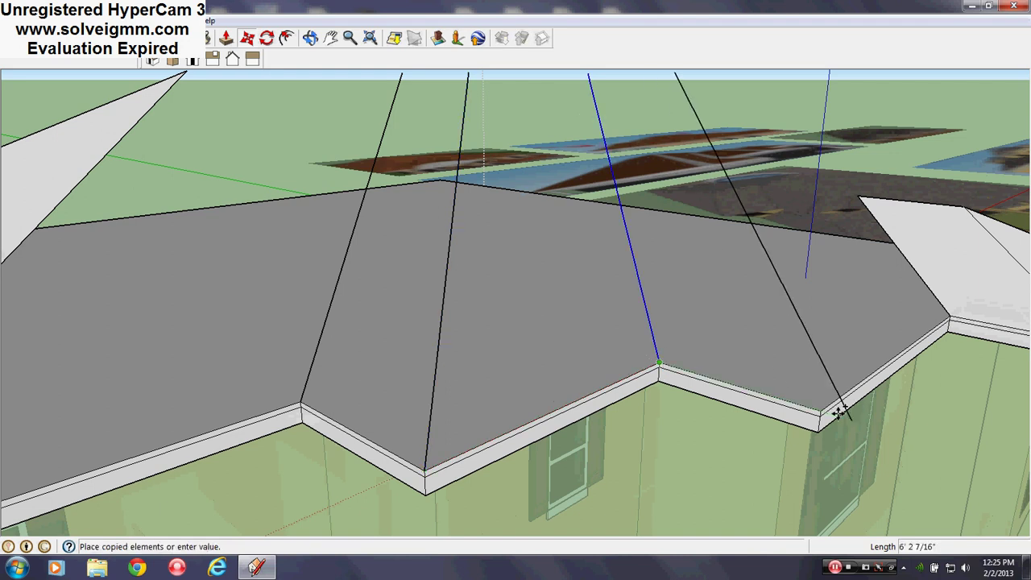
pyautogui.click(820, 410)
# Copy the lower side roof's diagonal hip line from its eave corner to the upper end of the entry roof's valley.
pyautogui.moveTo(709, 380); pyautogui.dragTo(501, 424, button='middle')
pyautogui.scroll(-4, 491, 426)
pyautogui.scroll(-3, 501, 326)
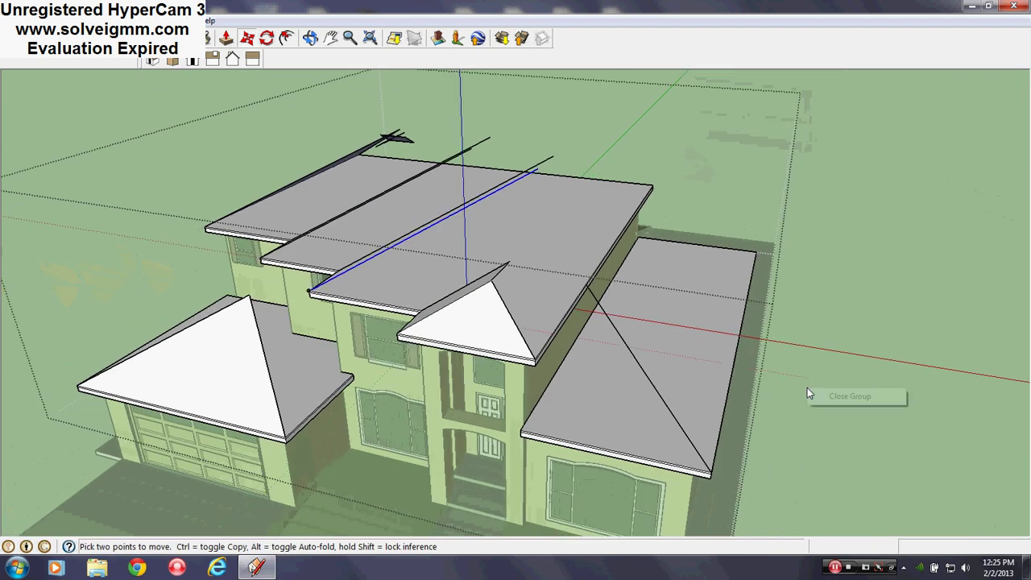
pyautogui.scroll(4, 518, 327)
pyautogui.moveTo(518, 327)
pyautogui.mouseDown(button='middle')
pyautogui.moveTo(527, 340)
pyautogui.moveTo(559, 332)
pyautogui.moveTo(437, 203)
pyautogui.moveTo(553, 373)
pyautogui.mouseUp(button='middle')
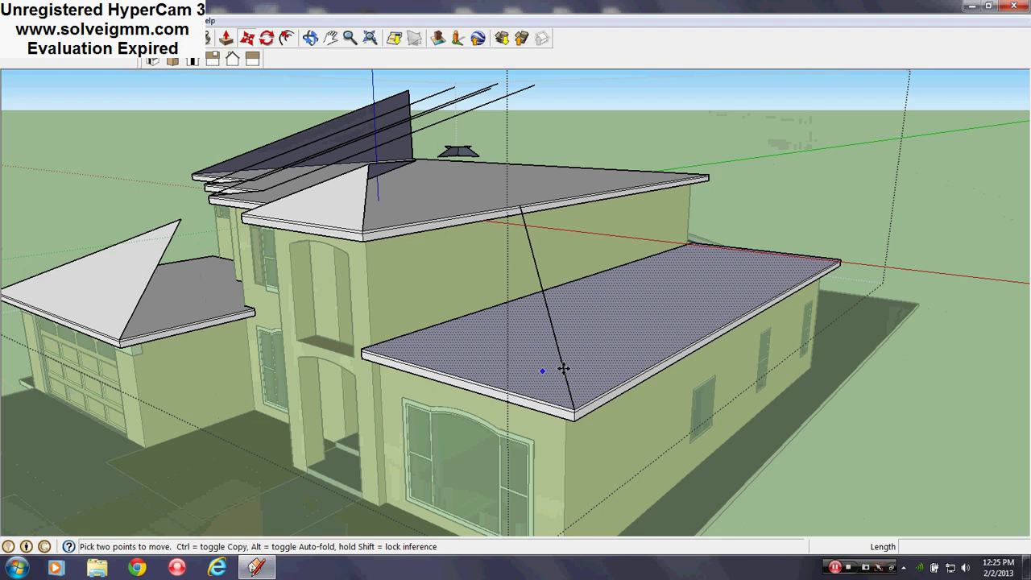
pyautogui.rightClick(565, 375)
pyautogui.click(563, 369)
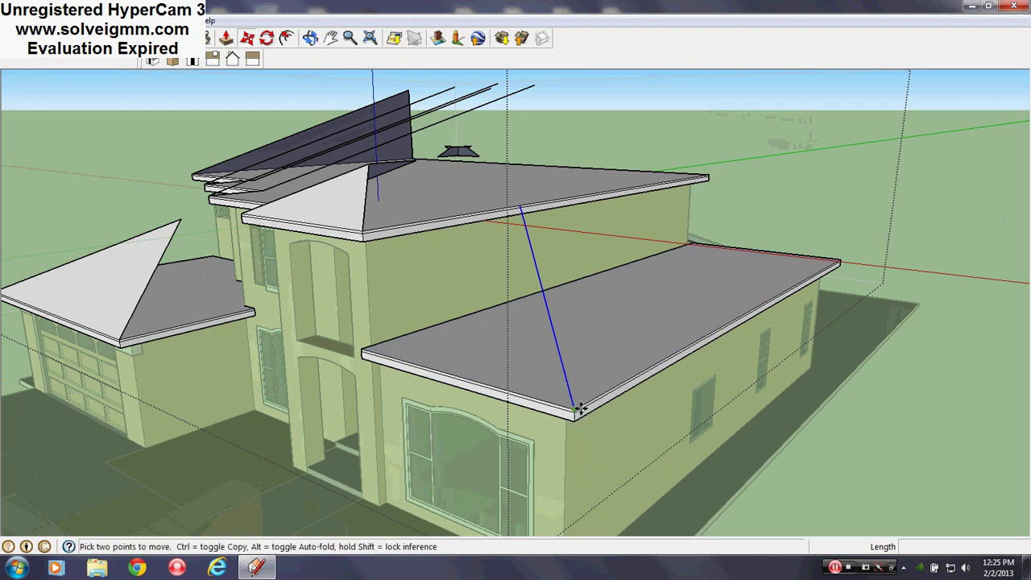
pyautogui.click(578, 409)
pyautogui.moveTo(578, 409); pyautogui.dragTo(610, 336, button='middle')
pyautogui.press('ctrl')
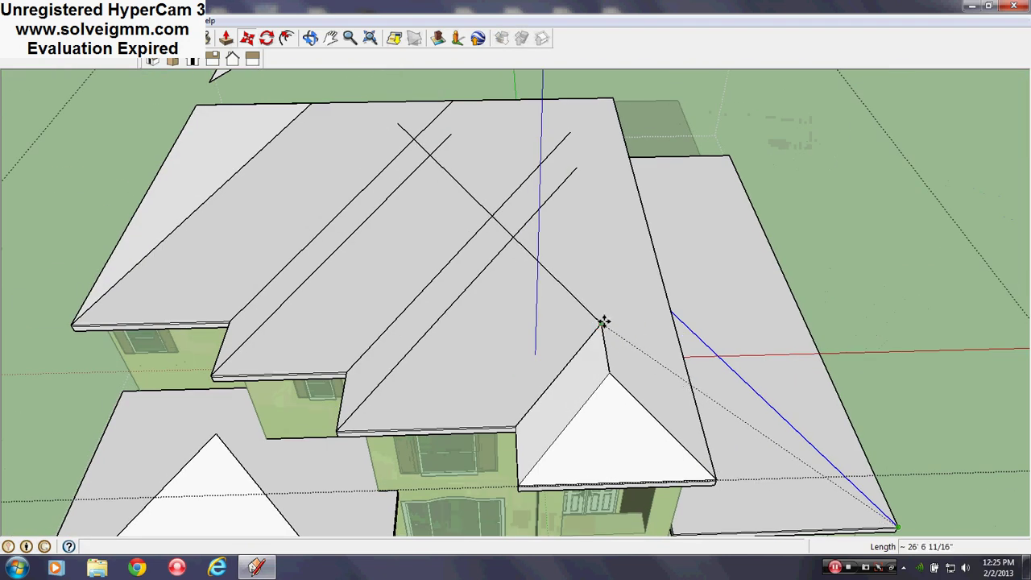
pyautogui.click(602, 323)
# Erase the excess ends beyond the crossing of the copied diagonal hip and the nearest front hip line.
pyautogui.moveTo(574, 448); pyautogui.dragTo(634, 276, button='middle')
pyautogui.rightClick(532, 114)
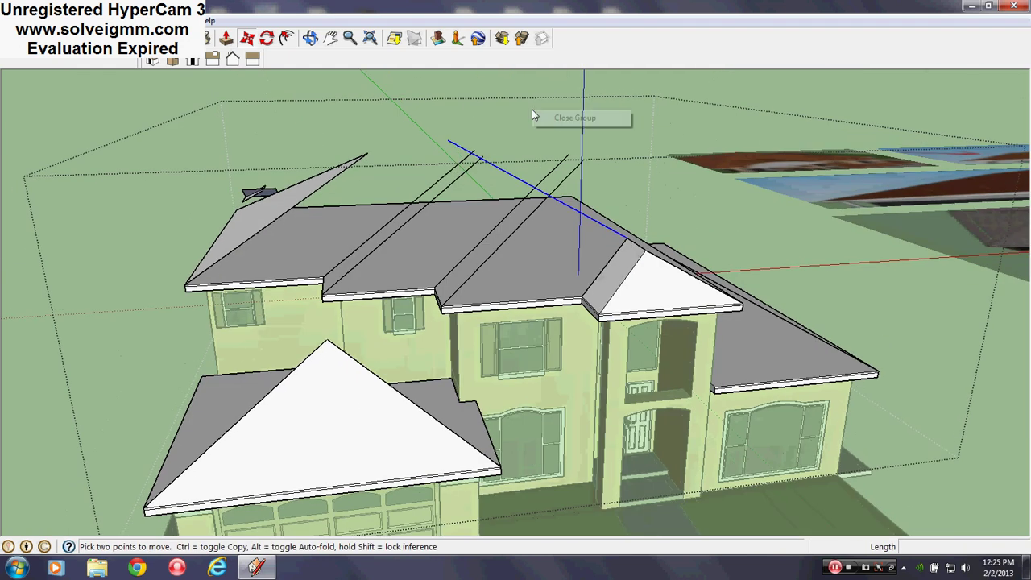
pyautogui.click(447, 94)
pyautogui.click(165, 37)
pyautogui.scroll(3, 571, 226)
pyautogui.moveTo(571, 228); pyautogui.dragTo(583, 181, button='middle')
pyautogui.scroll(-2, 582, 181)
pyautogui.scroll(5, 552, 201)
pyautogui.moveTo(556, 241)
pyautogui.mouseDown(button='middle')
pyautogui.moveTo(564, 276)
pyautogui.moveTo(613, 176)
pyautogui.mouseUp(button='middle')
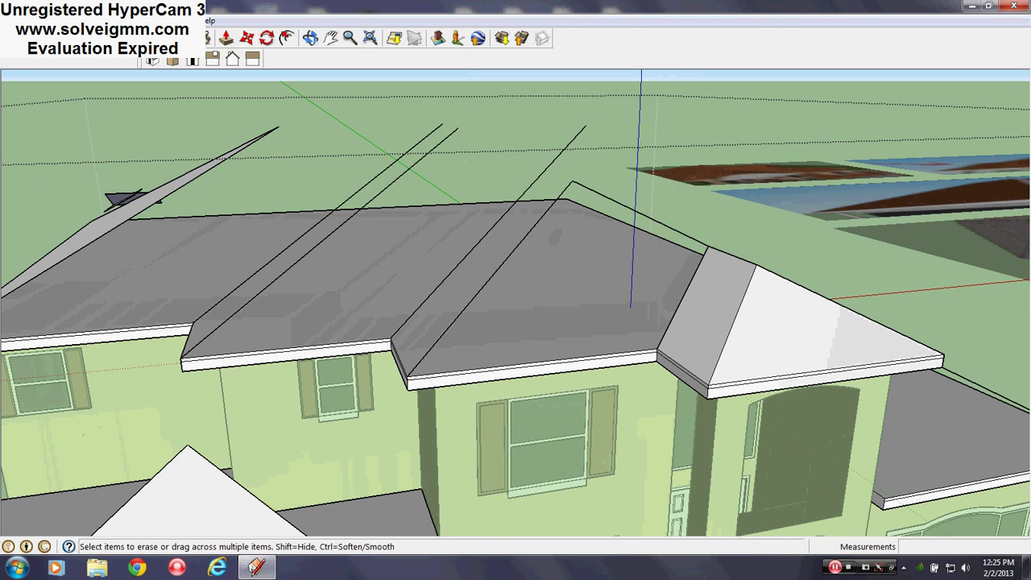
# Draw a ridge line about 5' 4 3/4" from the new peak to the adjacent valley line, and trace the hip down to its eave corner.
pyautogui.click(59, 37)
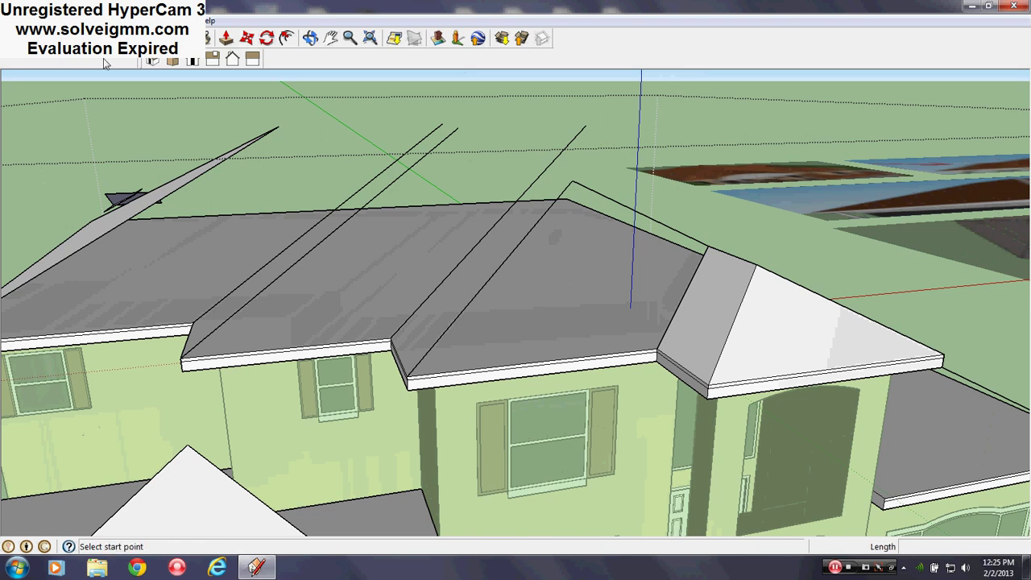
pyautogui.click(545, 170)
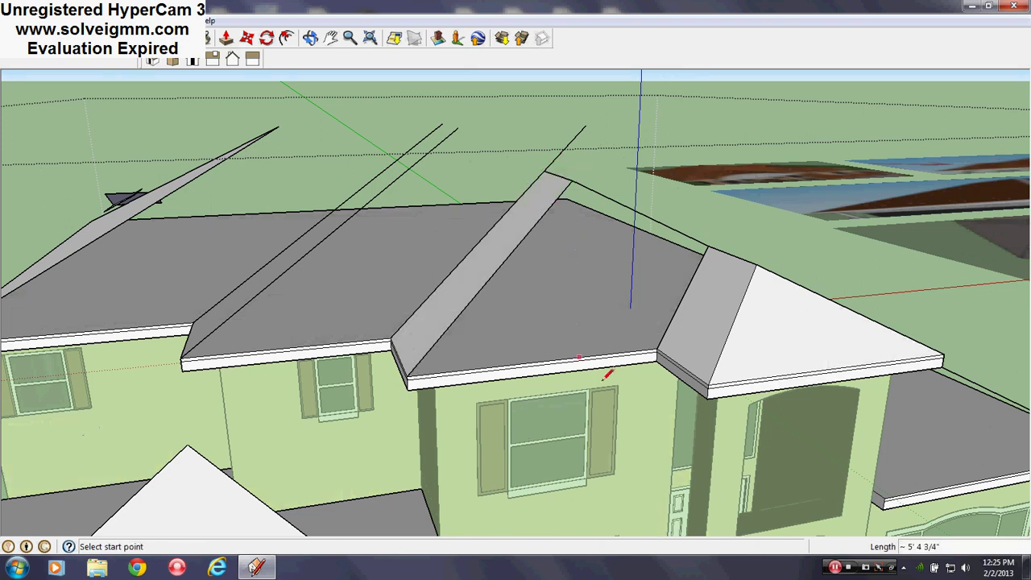
pyautogui.moveTo(602, 381)
pyautogui.mouseDown(button='middle')
pyautogui.moveTo(679, 414)
pyautogui.moveTo(734, 459)
pyautogui.moveTo(731, 484)
pyautogui.mouseUp(button='middle')
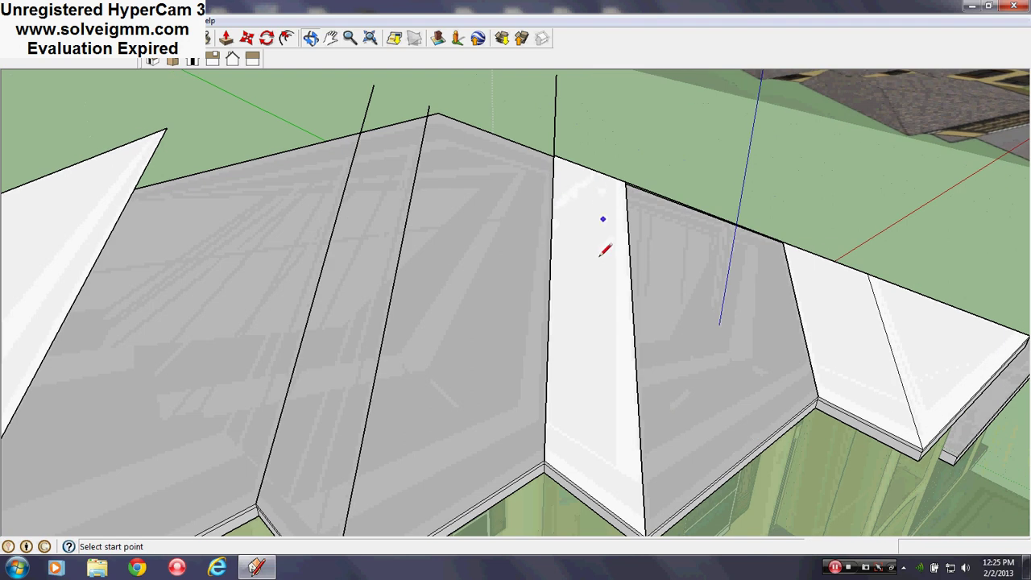
pyautogui.scroll(-3, 612, 225)
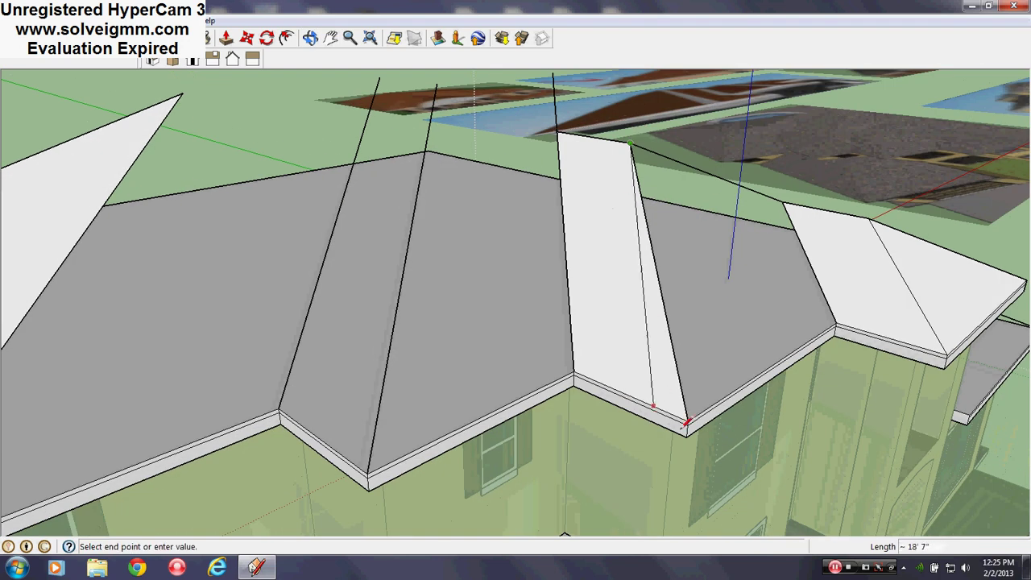
pyautogui.click(689, 421)
# Erase the excess end of the valley line above the new ridge.
pyautogui.moveTo(678, 347)
pyautogui.mouseDown(button='middle')
pyautogui.moveTo(604, 309)
pyautogui.moveTo(595, 316)
pyautogui.moveTo(613, 181)
pyautogui.mouseUp(button='middle')
pyautogui.scroll(-2, 595, 316)
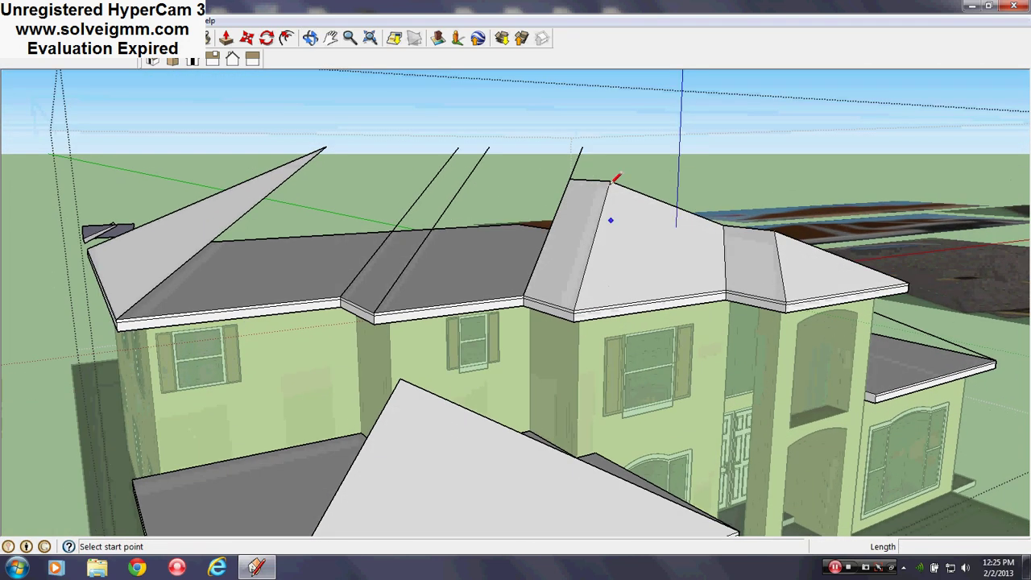
pyautogui.rightClick(577, 160)
pyautogui.click(605, 184)
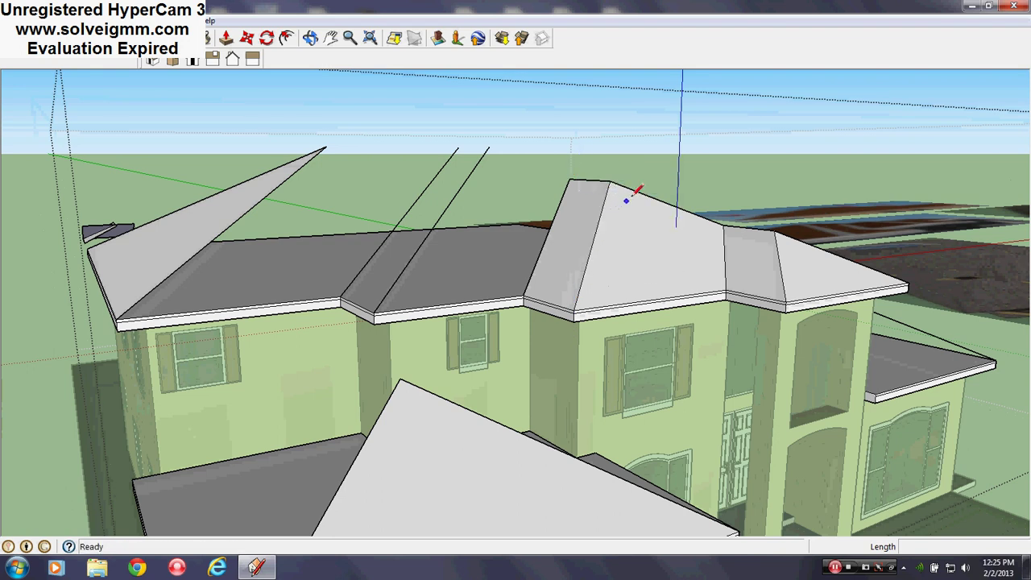
# Copy the sloped edge behind the closed front face from its lower end to the far end of the new ridge.
pyautogui.rightClick(634, 190)
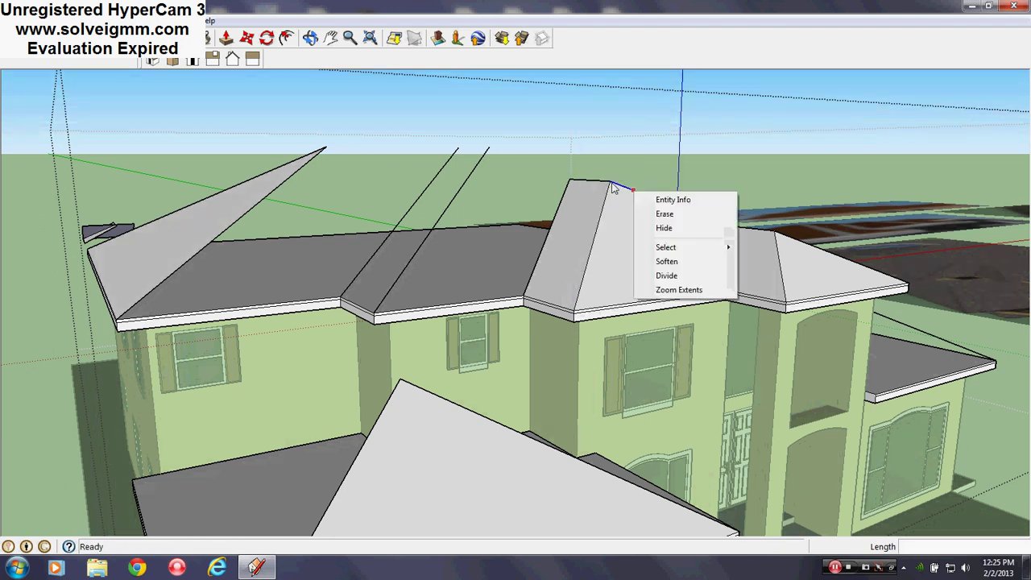
pyautogui.click(248, 38)
pyautogui.scroll(3, 727, 245)
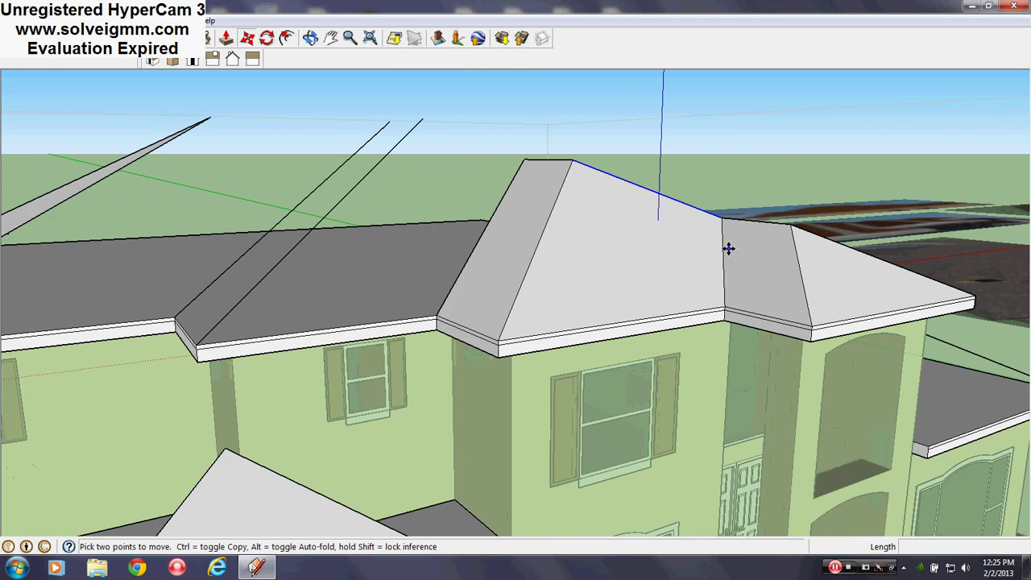
pyautogui.click(722, 211)
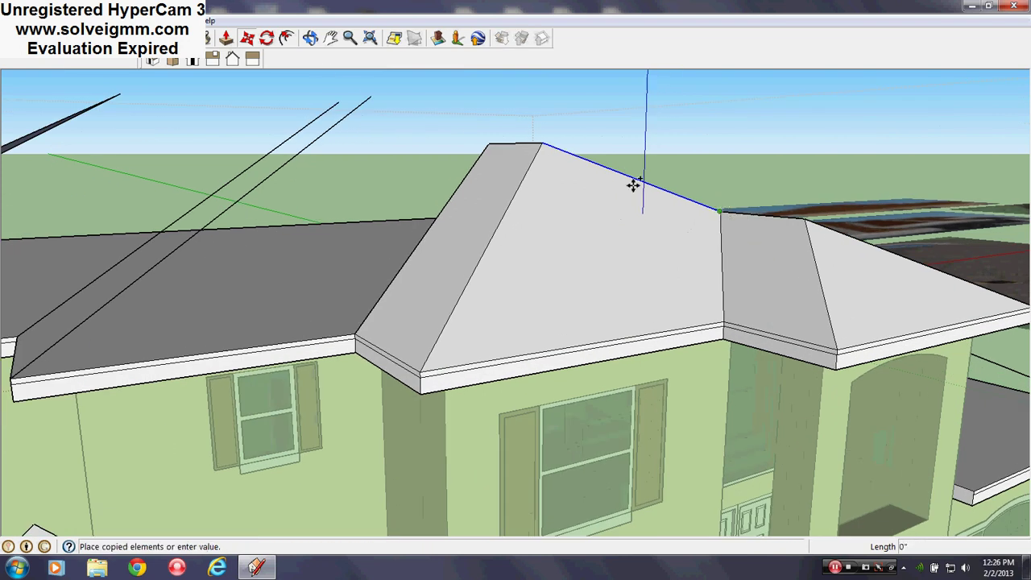
pyautogui.click(492, 142)
pyautogui.scroll(-1, 569, 256)
pyautogui.scroll(-2, 570, 257)
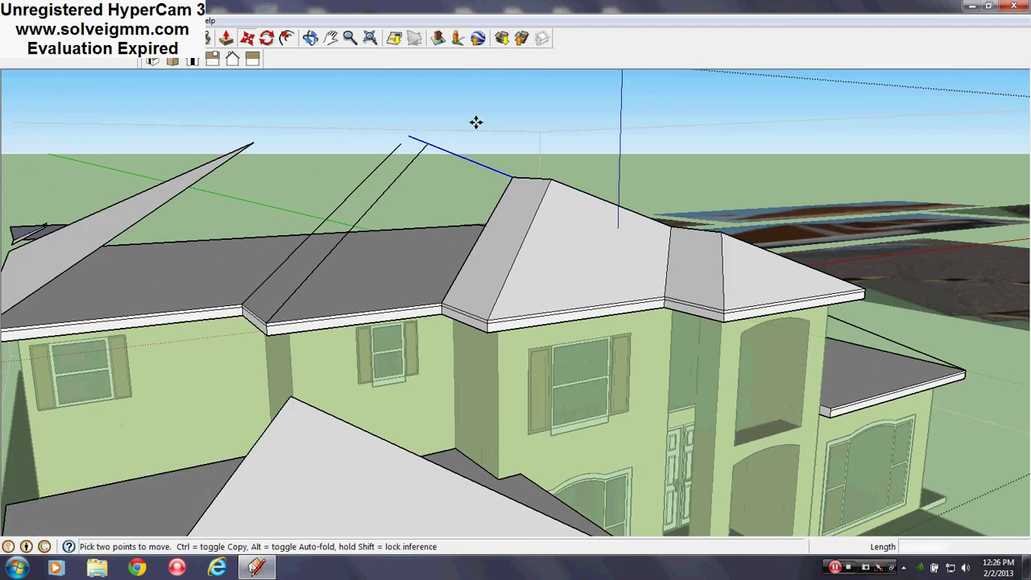
# Erase the excess ends where the copied sloped edge crosses the next front hip line.
pyautogui.rightClick(476, 121)
pyautogui.click(470, 161)
pyautogui.scroll(4, 529, 184)
pyautogui.moveTo(529, 184); pyautogui.dragTo(539, 276, button='middle')
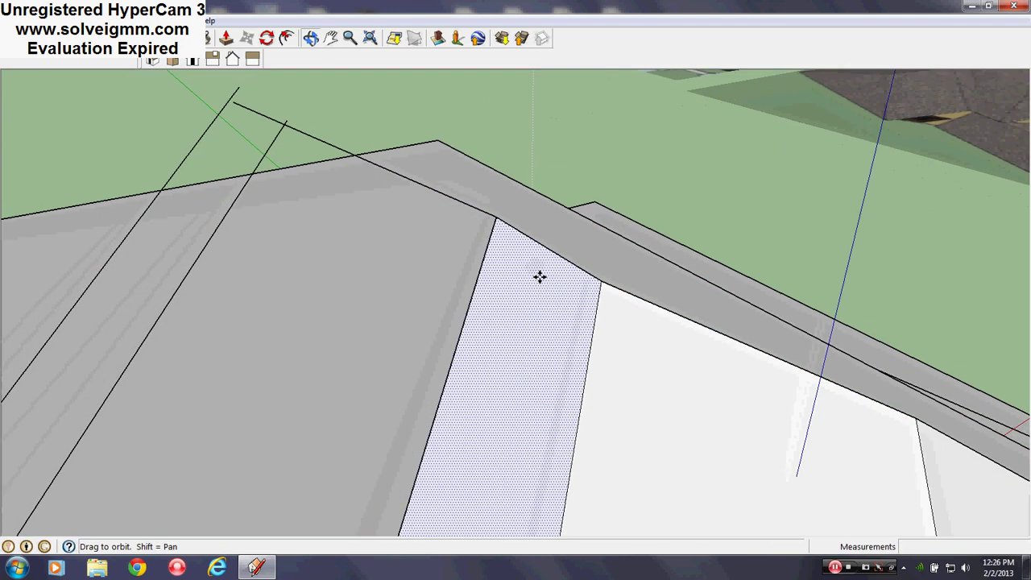
pyautogui.click(163, 37)
pyautogui.click(282, 117)
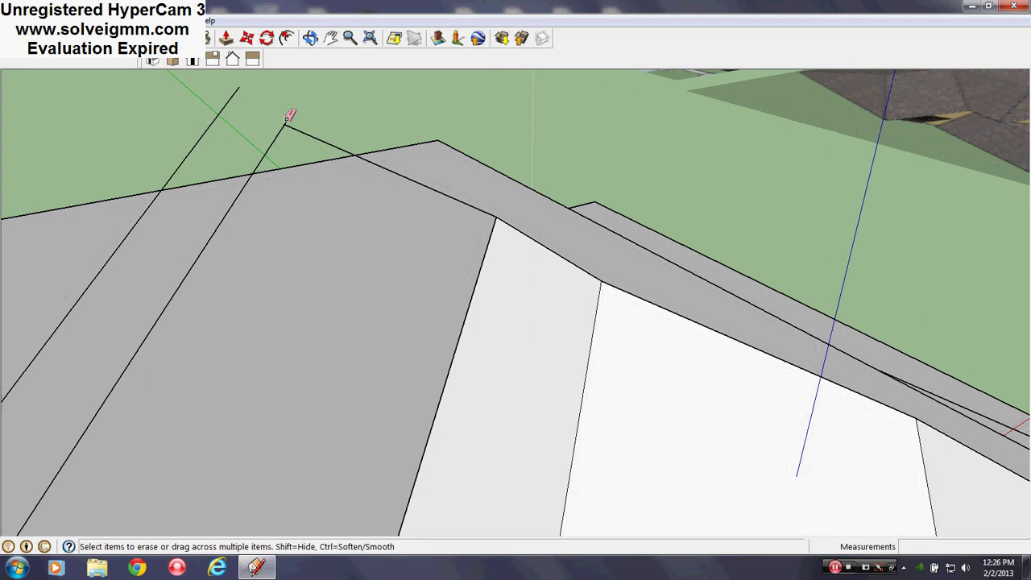
# Trace the copied sloped edge from the ridge end to close the next front roof face.
pyautogui.press('l')
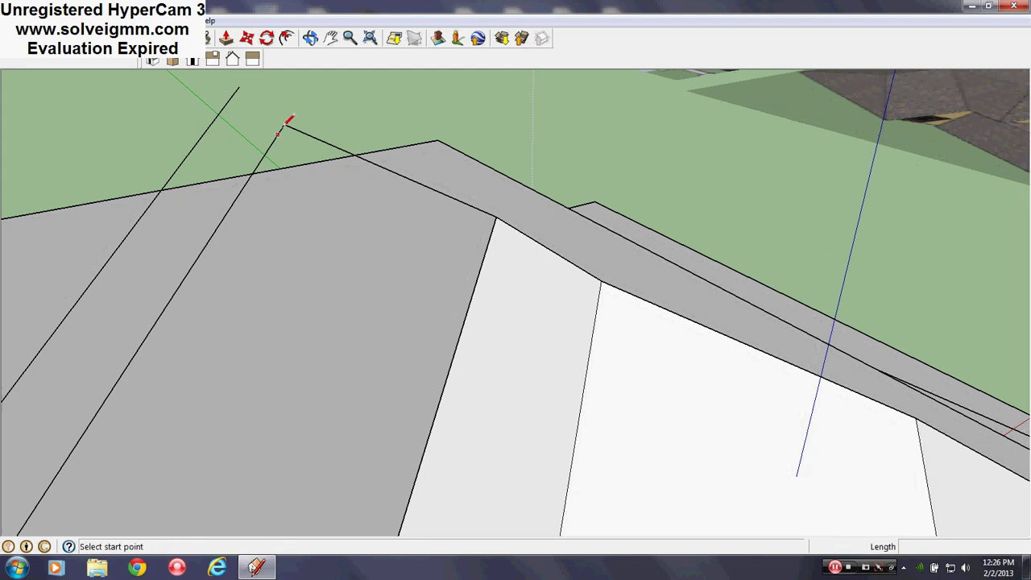
pyautogui.click(497, 216)
pyautogui.moveTo(497, 216); pyautogui.dragTo(507, 166, button='middle')
# Draw a ridge line from the highest peak past the last valley line, and erase the part beyond their crossing.
pyautogui.click(451, 154)
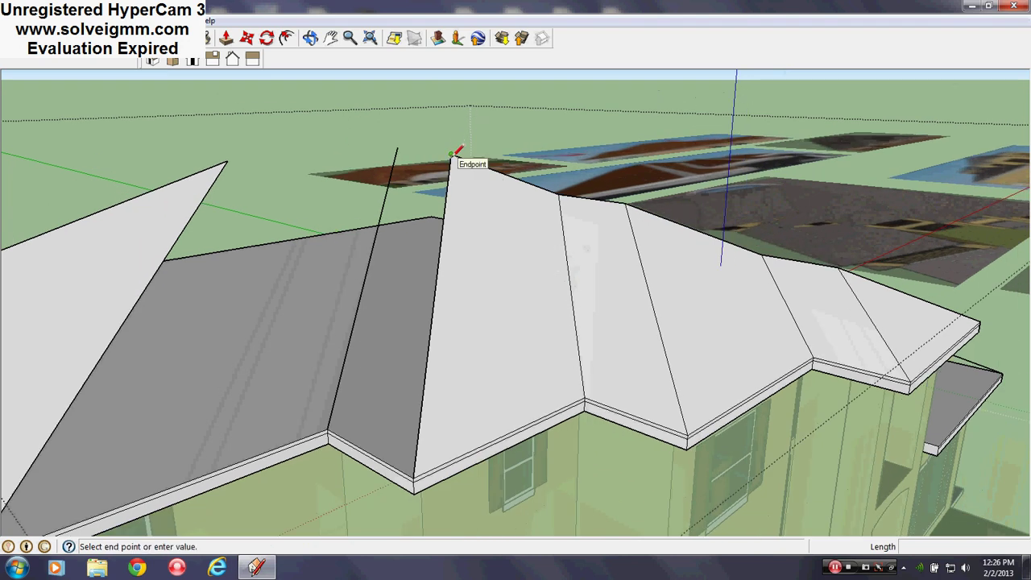
pyautogui.click(362, 147)
pyautogui.scroll(3, 417, 171)
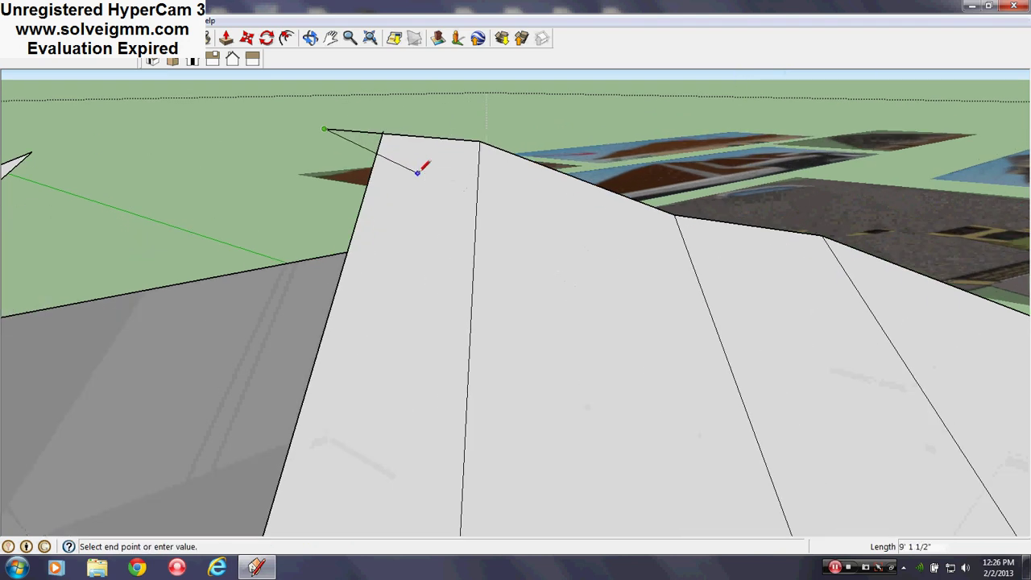
pyautogui.moveTo(417, 171); pyautogui.dragTo(425, 227, button='middle')
pyautogui.press('e')
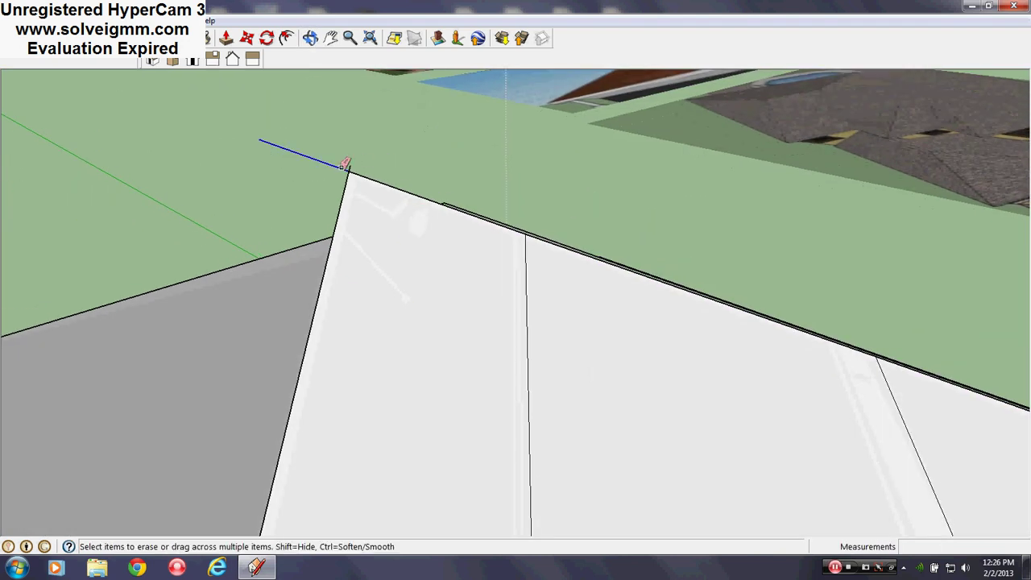
pyautogui.click(352, 165)
# Move the roof-slope template from beside the house onto the upper roof's open rear eave corner, aligned with the corner point.
pyautogui.scroll(-6, 483, 282)
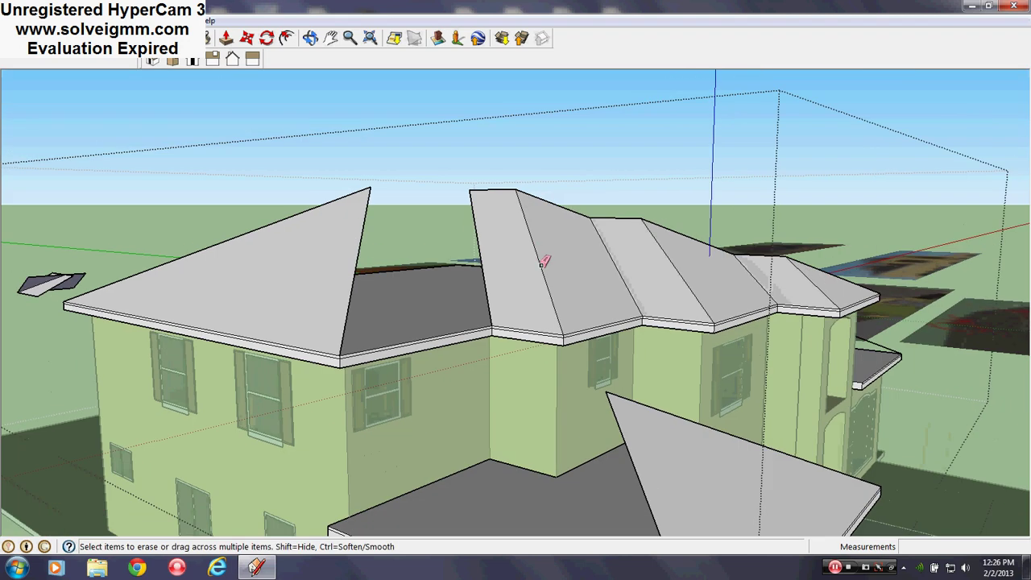
pyautogui.moveTo(476, 253)
pyautogui.mouseDown(button='middle')
pyautogui.moveTo(474, 237)
pyautogui.moveTo(559, 270)
pyautogui.moveTo(422, 283)
pyautogui.moveTo(546, 392)
pyautogui.mouseUp(button='middle')
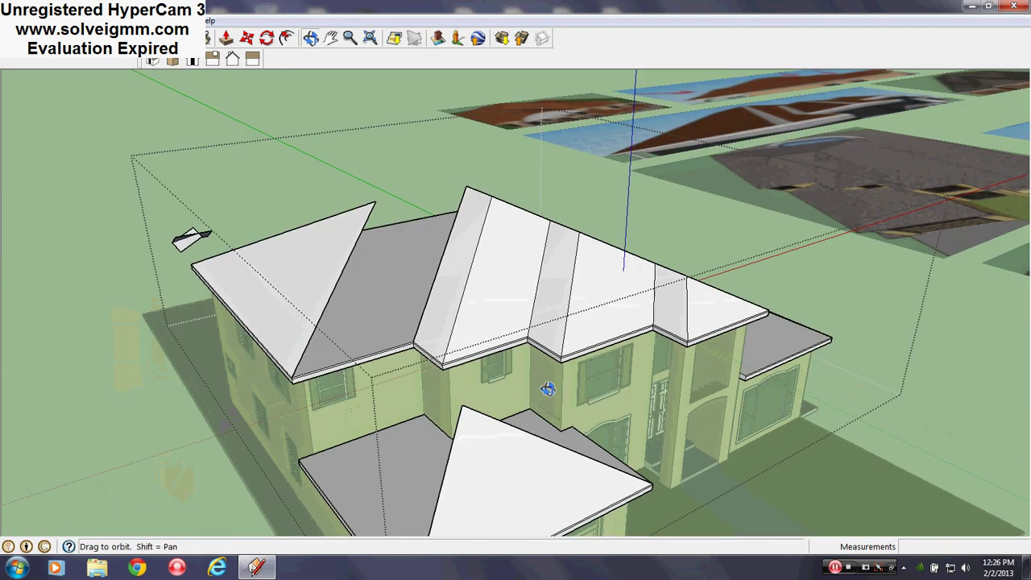
pyautogui.scroll(5, 476, 292)
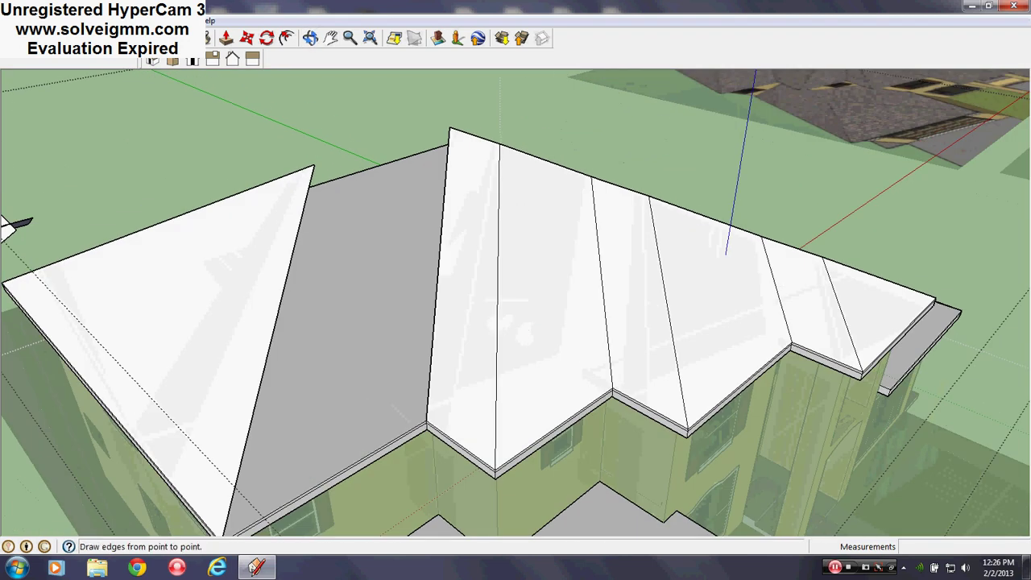
pyautogui.click(50, 38)
pyautogui.scroll(-2, 520, 350)
pyautogui.scroll(4, 475, 233)
pyautogui.moveTo(475, 228)
pyautogui.mouseDown(button='middle')
pyautogui.moveTo(479, 197)
pyautogui.moveTo(41, 261)
pyautogui.mouseUp(button='middle')
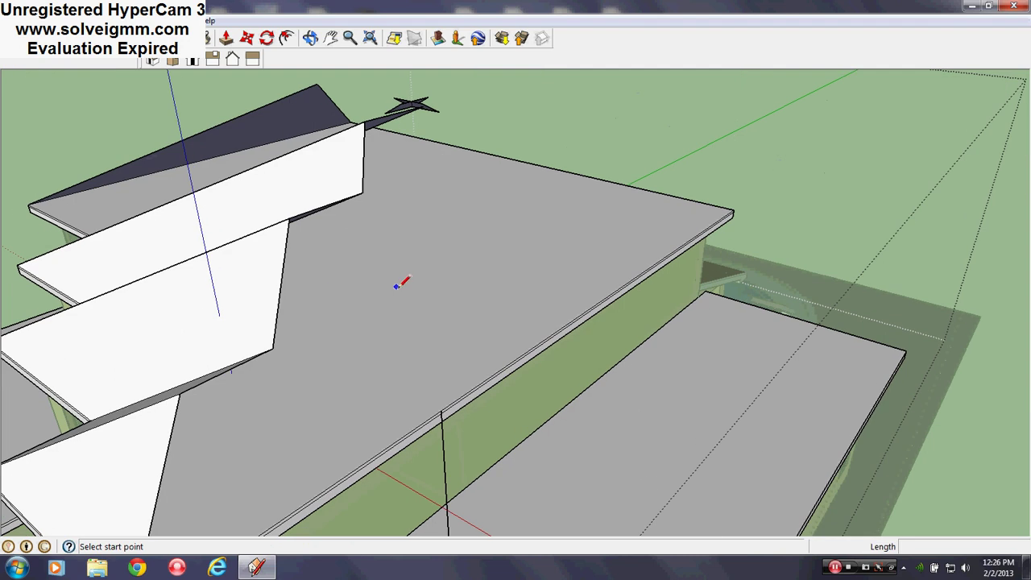
pyautogui.scroll(-3, 396, 286)
pyautogui.moveTo(396, 286); pyautogui.dragTo(65, 386, button='middle')
pyautogui.scroll(3, 300, 361)
pyautogui.moveTo(279, 347); pyautogui.dragTo(308, 351, button='middle')
pyautogui.scroll(-2, 308, 352)
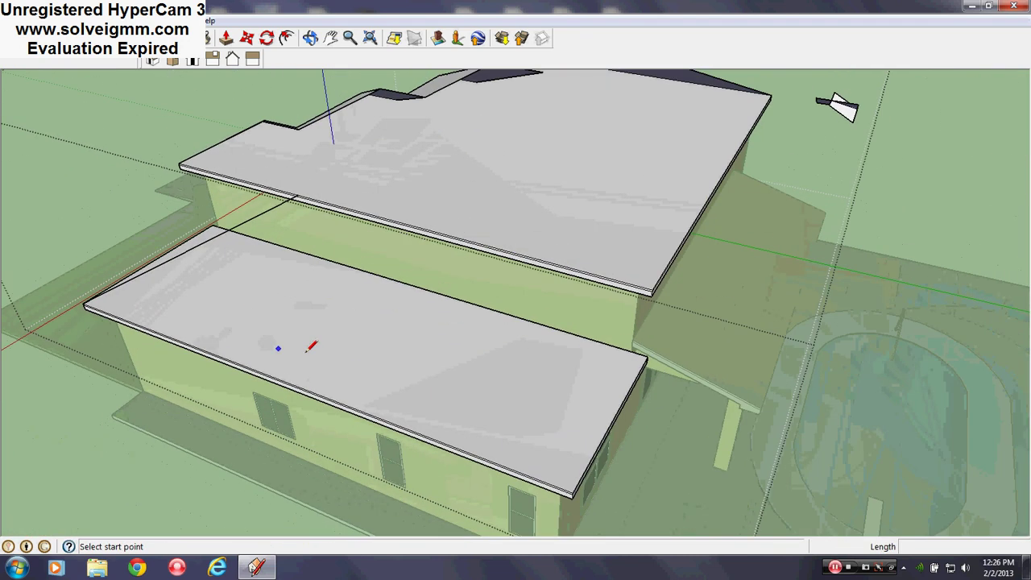
pyautogui.moveTo(480, 205); pyautogui.dragTo(736, 213, button='middle')
pyautogui.click(247, 38)
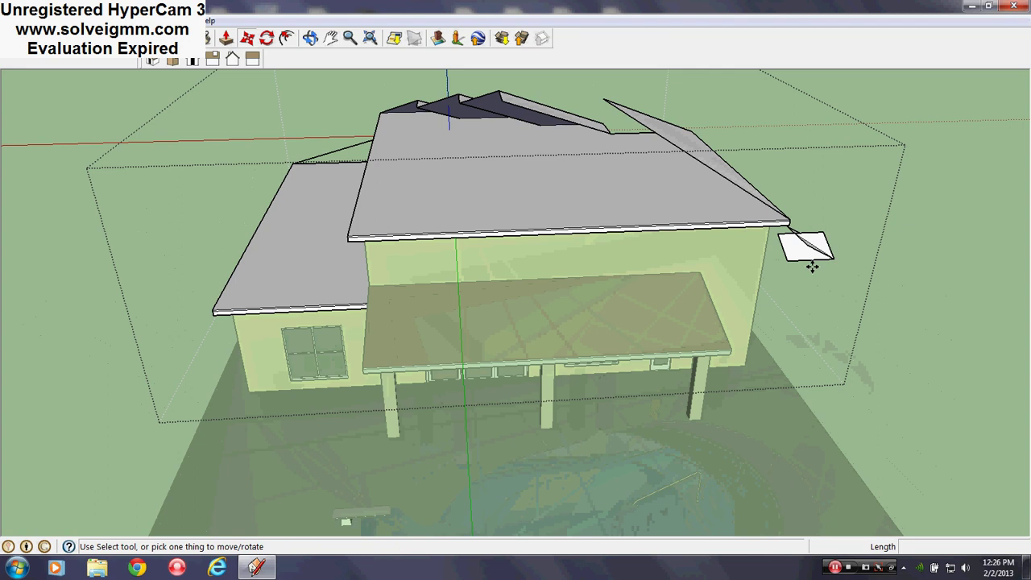
pyautogui.click(789, 264)
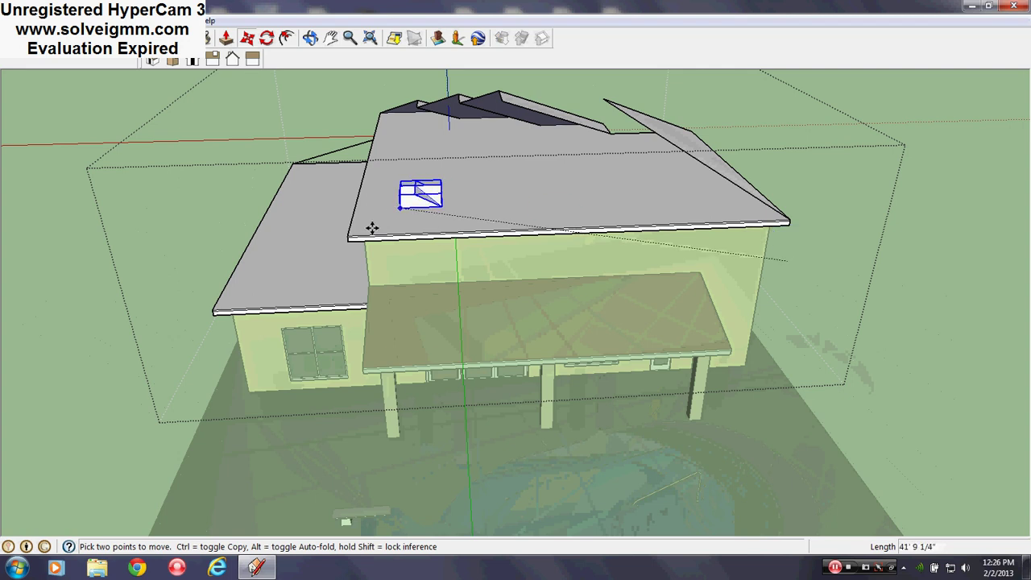
pyautogui.scroll(4, 368, 223)
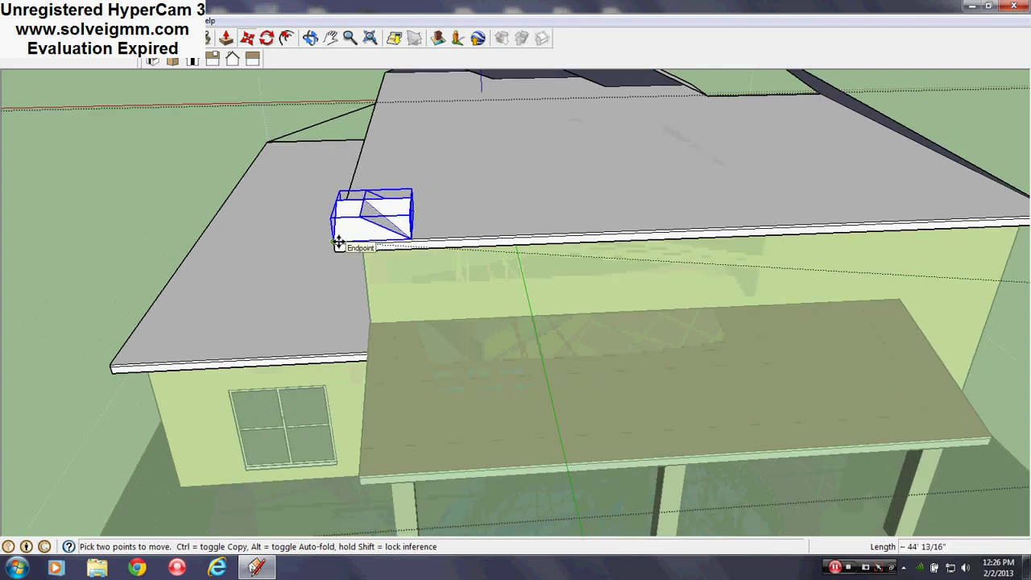
pyautogui.click(337, 242)
# Flip the slope template at the rear eave corner so its hip edge runs inward over the roof.
pyautogui.scroll(-1, 270, 371)
pyautogui.moveTo(271, 370); pyautogui.dragTo(466, 300, button='middle')
pyautogui.scroll(2, 488, 274)
pyautogui.rightClick(466, 300)
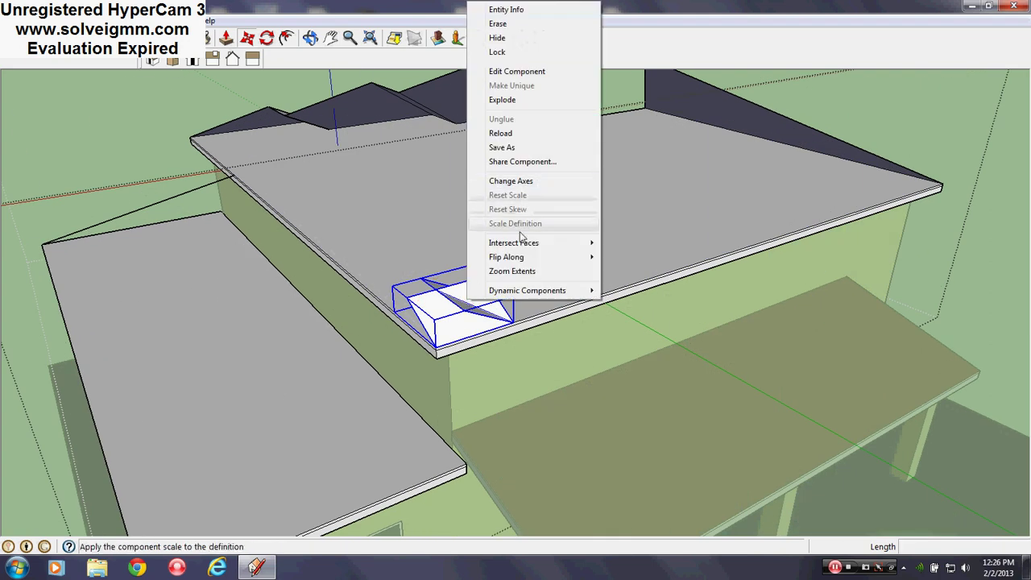
pyautogui.moveTo(600, 260)
pyautogui.click(630, 272)
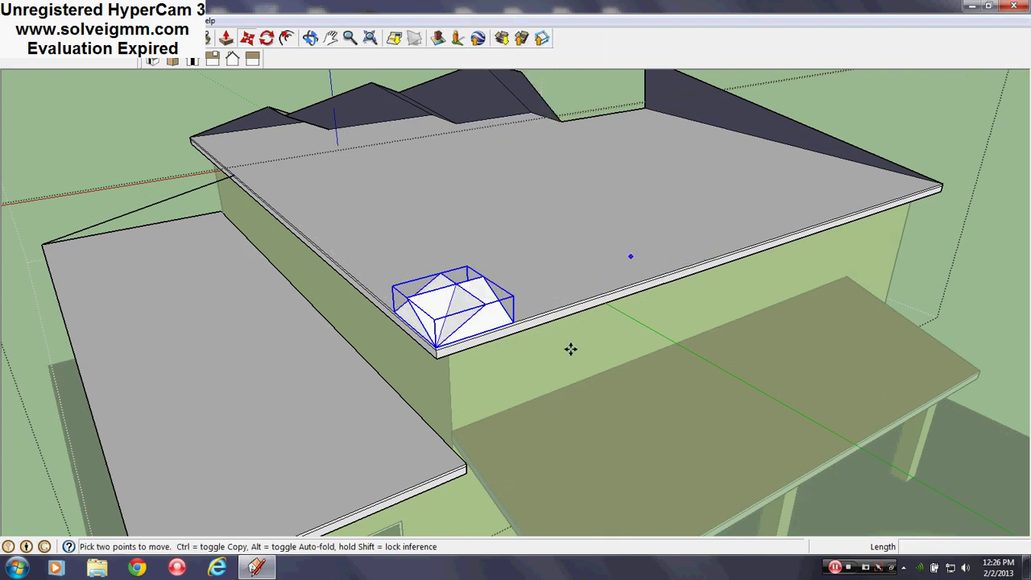
# Trace the template's hip from the eave corner to its peak and extend it about 40' further in the same direction.
pyautogui.moveTo(571, 349); pyautogui.dragTo(867, 194, button='middle')
pyautogui.rightClick(869, 193)
pyautogui.click(59, 38)
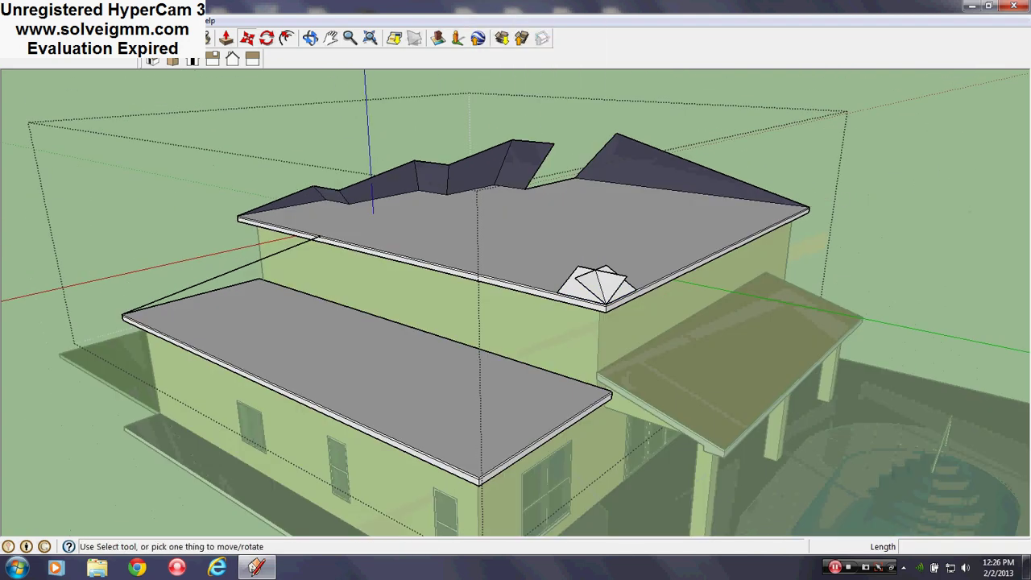
pyautogui.click(59, 37)
pyautogui.scroll(2, 620, 290)
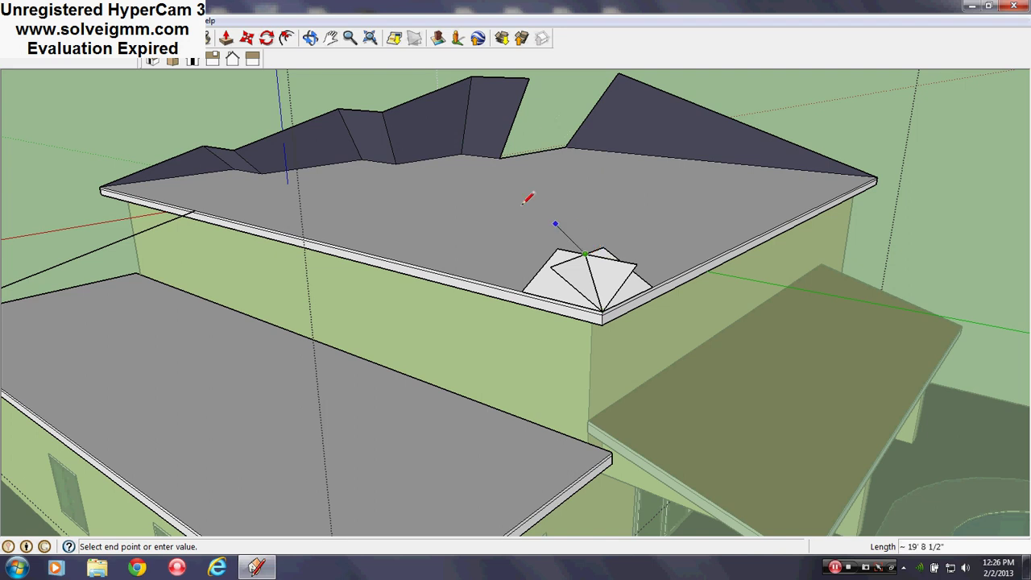
pyautogui.moveTo(522, 204); pyautogui.dragTo(609, 232, button='middle')
pyautogui.scroll(-3, 610, 232)
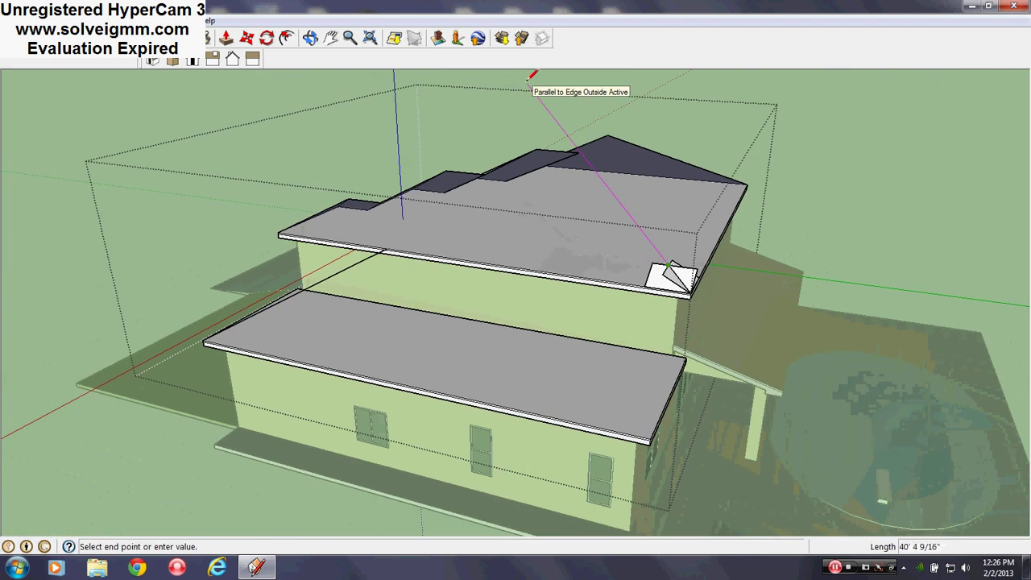
pyautogui.click(530, 84)
# Erase the stray vertical line standing on the slope template's peak.
pyautogui.scroll(4, 671, 266)
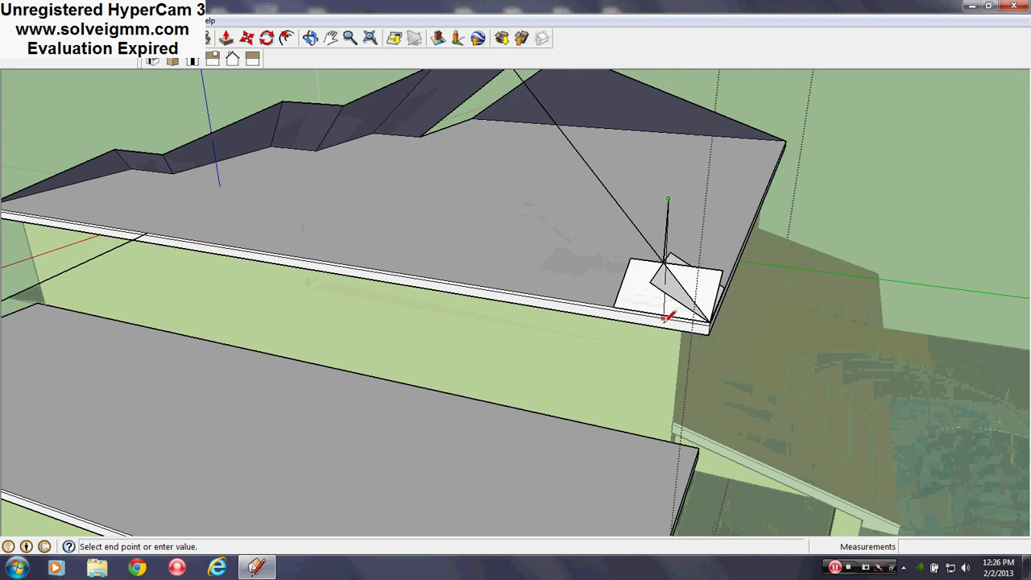
pyautogui.scroll(-3, 666, 318)
pyautogui.press('Escape')
pyautogui.scroll(5, 665, 237)
pyautogui.scroll(2, 708, 375)
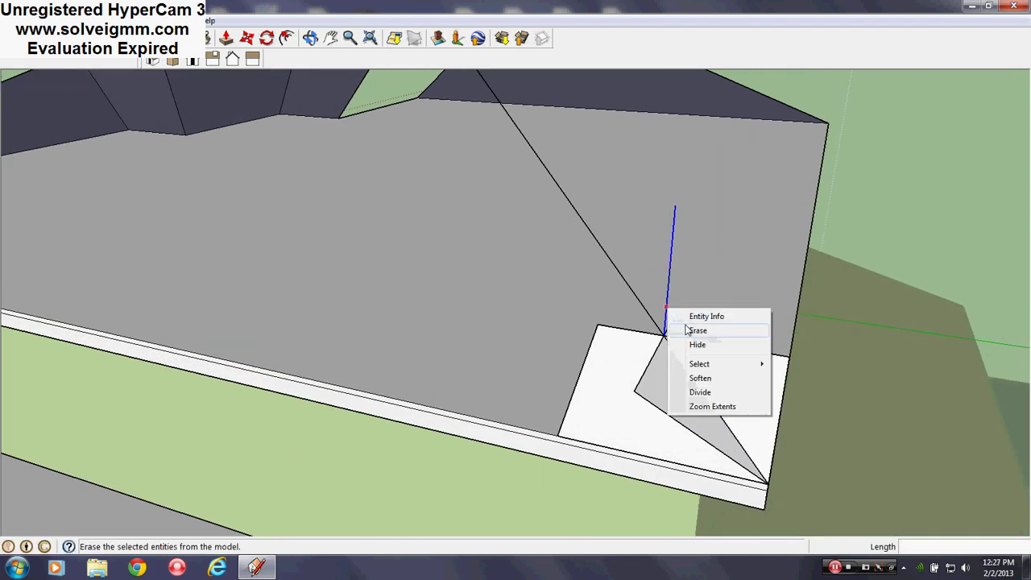
pyautogui.click(690, 336)
# Move the slope template clear of the rear eave corner and erase it from the model.
pyautogui.scroll(-5, 789, 479)
pyautogui.moveTo(691, 421)
pyautogui.mouseDown(button='middle')
pyautogui.moveTo(741, 491)
pyautogui.moveTo(805, 483)
pyautogui.moveTo(630, 448)
pyautogui.moveTo(626, 394)
pyautogui.moveTo(497, 414)
pyautogui.moveTo(69, 267)
pyautogui.mouseUp(button='middle')
pyautogui.moveTo(580, 323); pyautogui.dragTo(346, 347, button='middle')
pyautogui.scroll(-2, 363, 355)
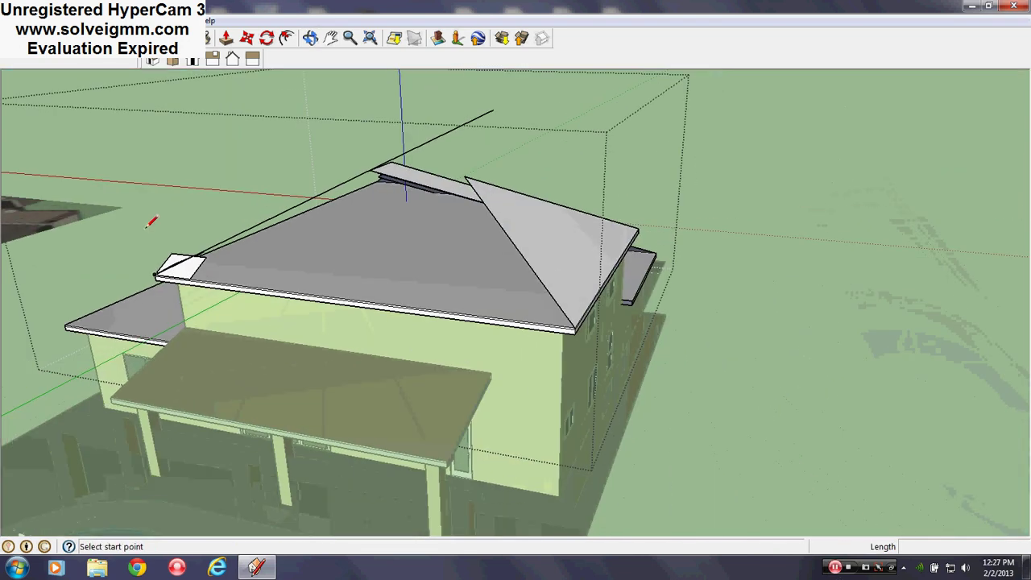
pyautogui.scroll(3, 190, 262)
pyautogui.moveTo(190, 263); pyautogui.dragTo(261, 246, button='middle')
pyautogui.click(247, 38)
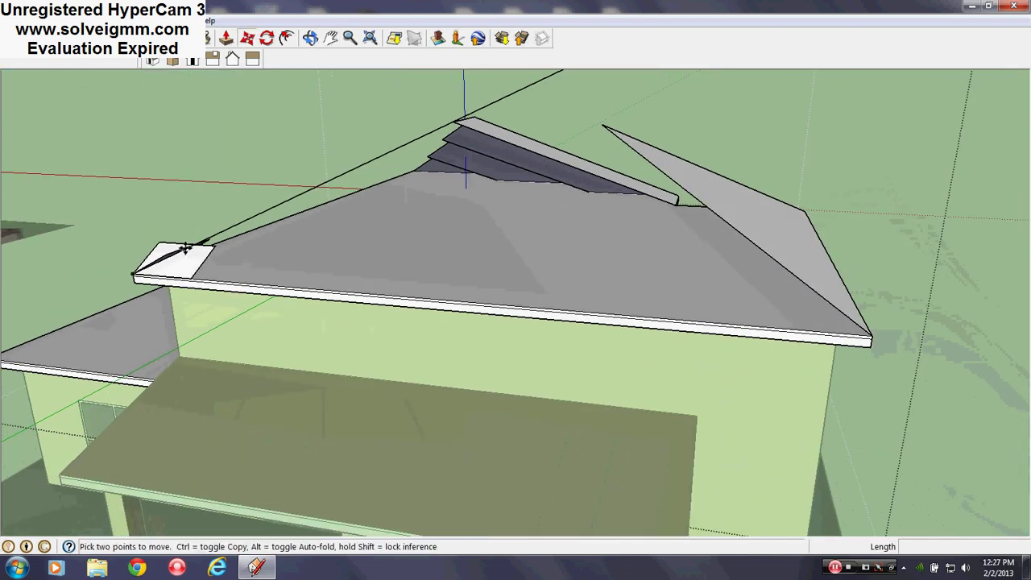
pyautogui.click(173, 242)
pyautogui.click(48, 236)
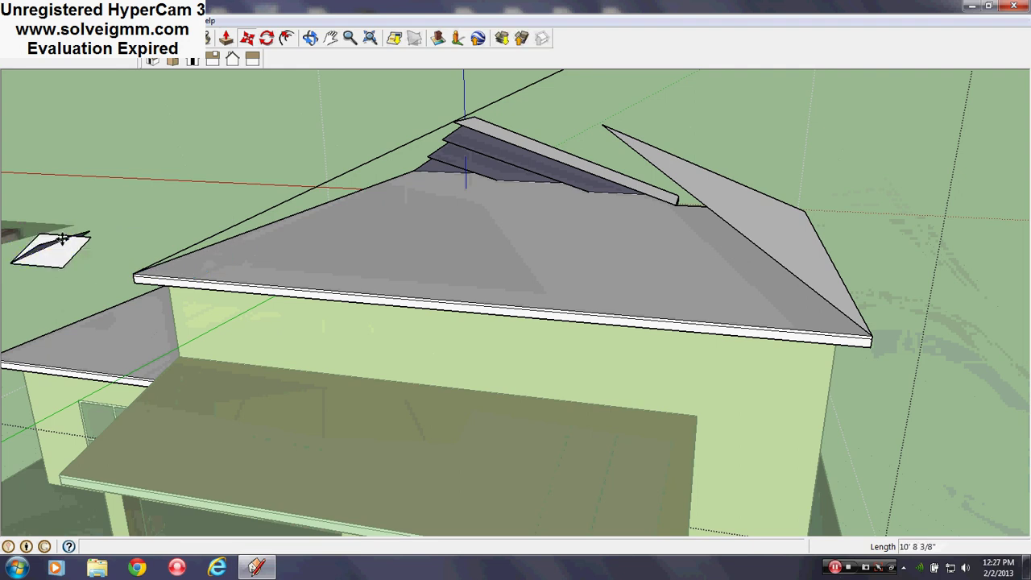
pyautogui.moveTo(330, 346)
pyautogui.mouseDown(button='middle')
pyautogui.moveTo(347, 346)
pyautogui.moveTo(334, 348)
pyautogui.mouseUp(button='middle')
pyautogui.scroll(-3, 334, 347)
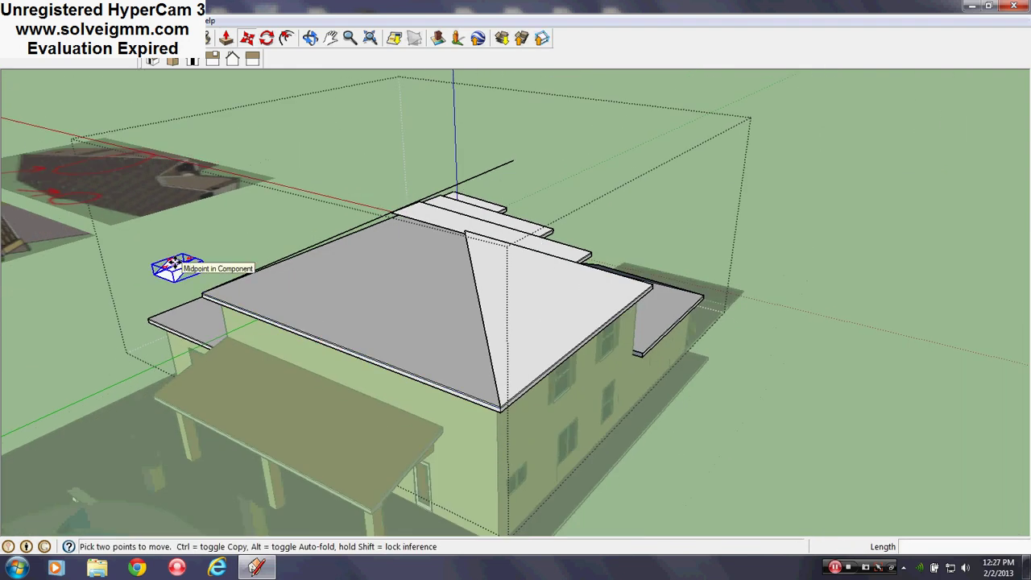
pyautogui.rightClick(172, 264)
pyautogui.click(206, 279)
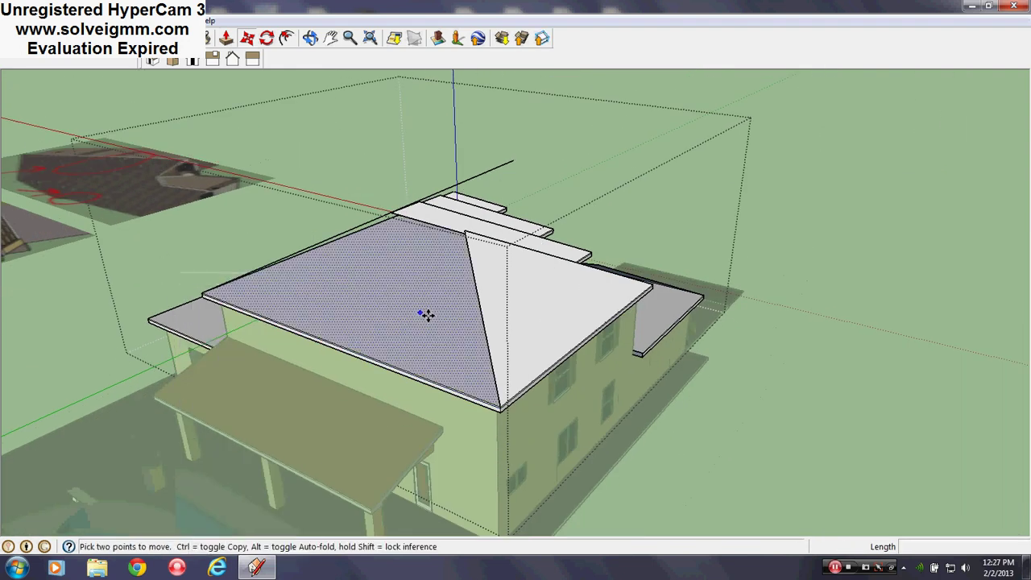
# Draw a ridge line from the side hip's peak past the rear hip line, and erase the excess ends beyond their crossing.
pyautogui.moveTo(428, 315); pyautogui.dragTo(573, 492, button='middle')
pyautogui.scroll(2, 509, 430)
pyautogui.moveTo(460, 378); pyautogui.dragTo(331, 290, button='middle')
pyautogui.press('l')
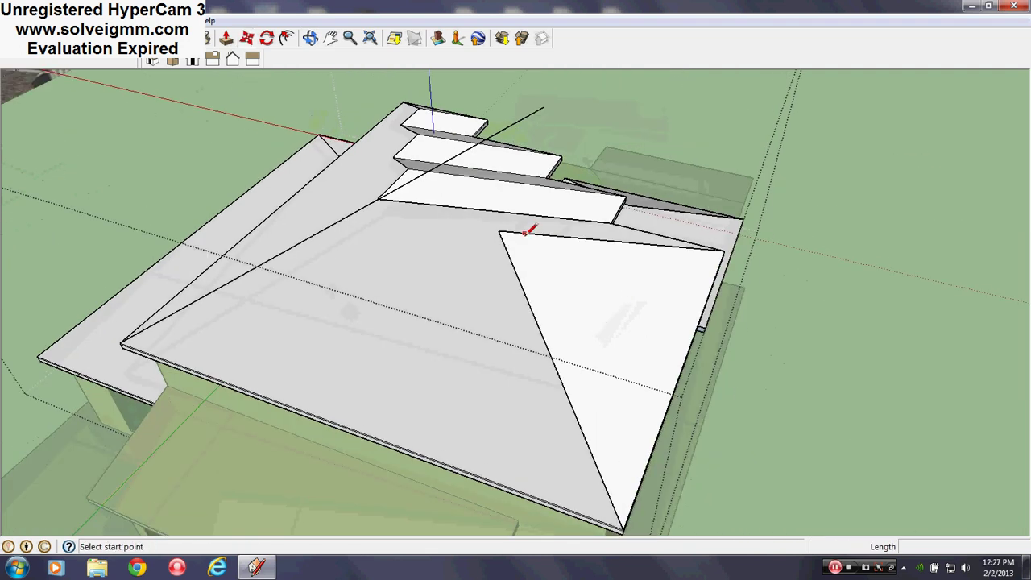
pyautogui.moveTo(530, 230)
pyautogui.mouseDown(button='middle')
pyautogui.moveTo(559, 233)
pyautogui.moveTo(548, 292)
pyautogui.moveTo(644, 113)
pyautogui.mouseUp(button='middle')
pyautogui.scroll(-2, 556, 286)
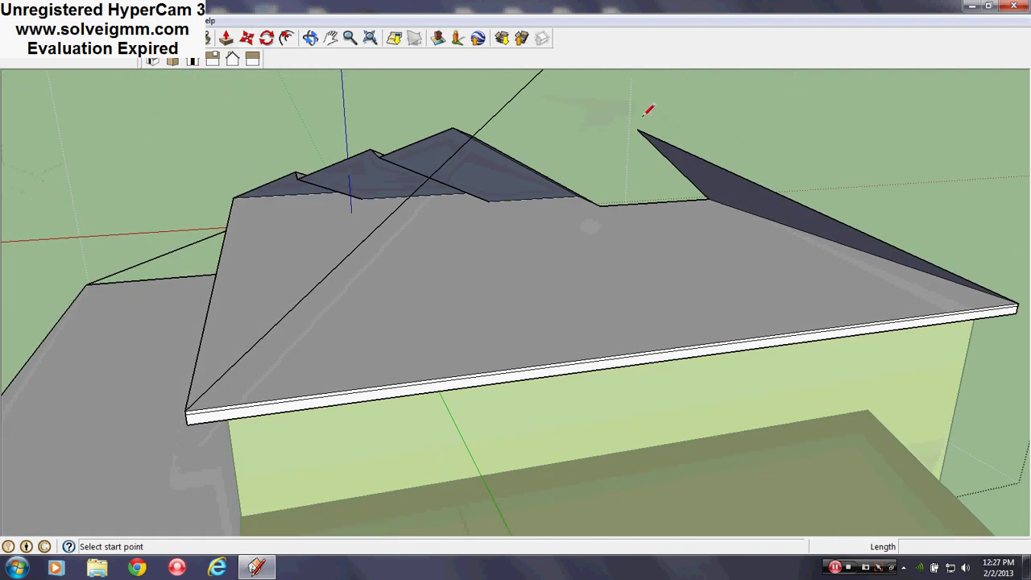
pyautogui.click(205, 142)
pyautogui.press('e')
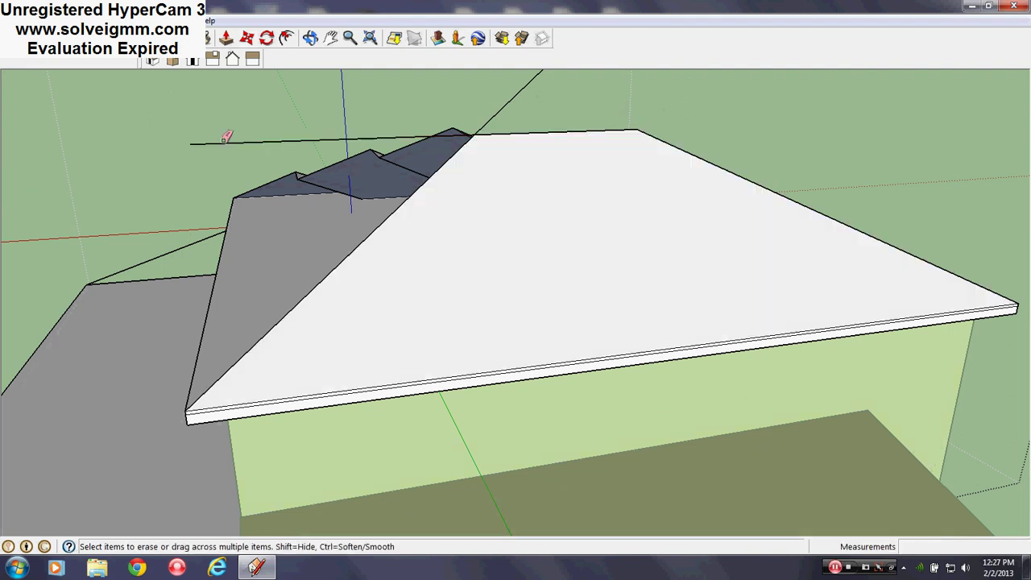
pyautogui.moveTo(551, 91)
pyautogui.mouseDown(button='middle')
pyautogui.moveTo(527, 253)
pyautogui.moveTo(91, 319)
pyautogui.mouseUp(button='middle')
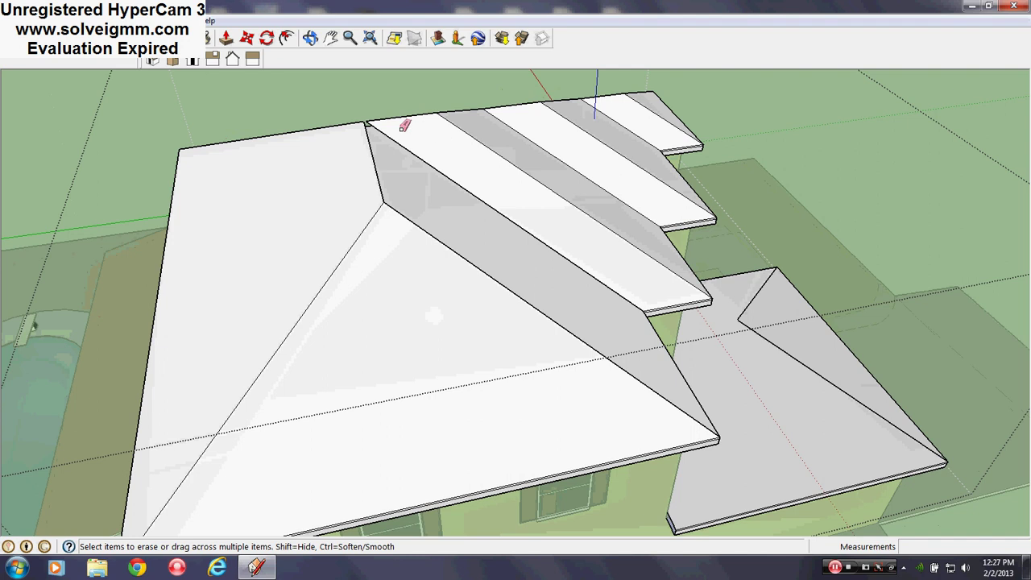
# Bridge the small gap between the front ridge's end and the rear hip's peak with a short line.
pyautogui.moveTo(404, 127)
pyautogui.mouseDown(button='middle')
pyautogui.moveTo(363, 231)
pyautogui.moveTo(343, 223)
pyautogui.mouseUp(button='middle')
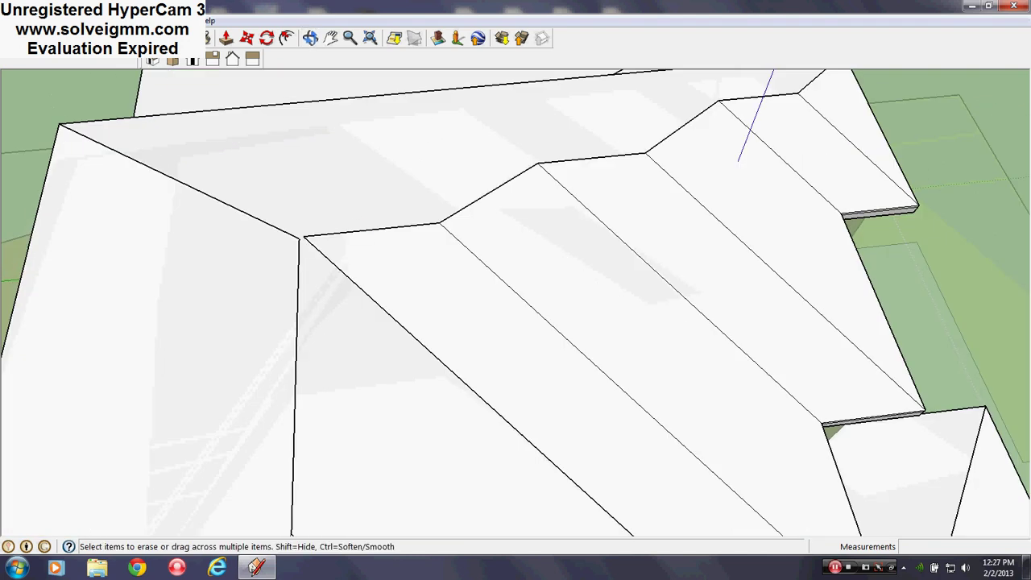
pyautogui.press('l')
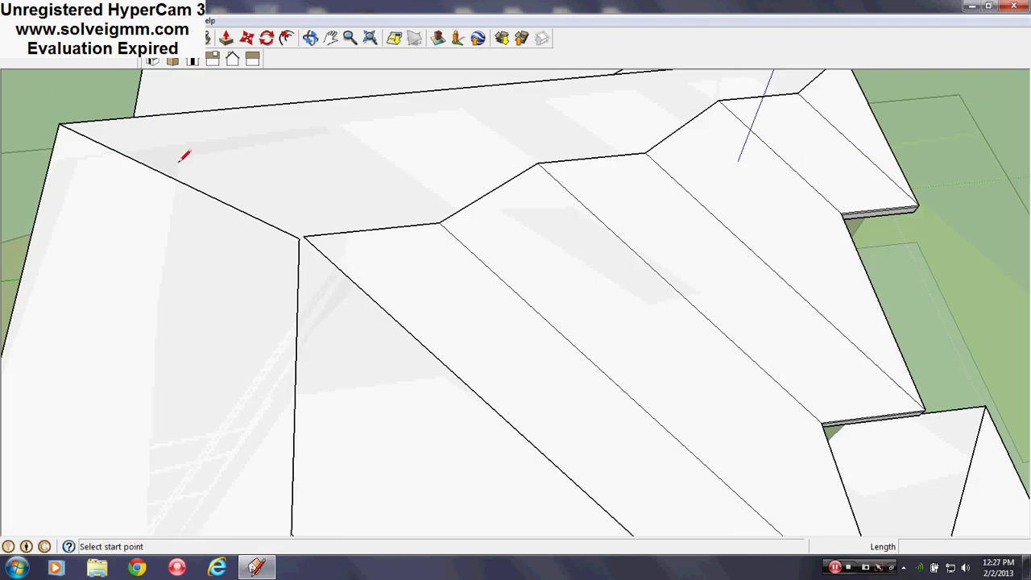
pyautogui.click(310, 234)
pyautogui.click(300, 238)
# Draw a line from the upper roof's rear eave corner to the lower side roof's outer rear corner to close its long sloped face.
pyautogui.scroll(-1, 389, 272)
pyautogui.moveTo(378, 262); pyautogui.dragTo(121, 91, button='middle')
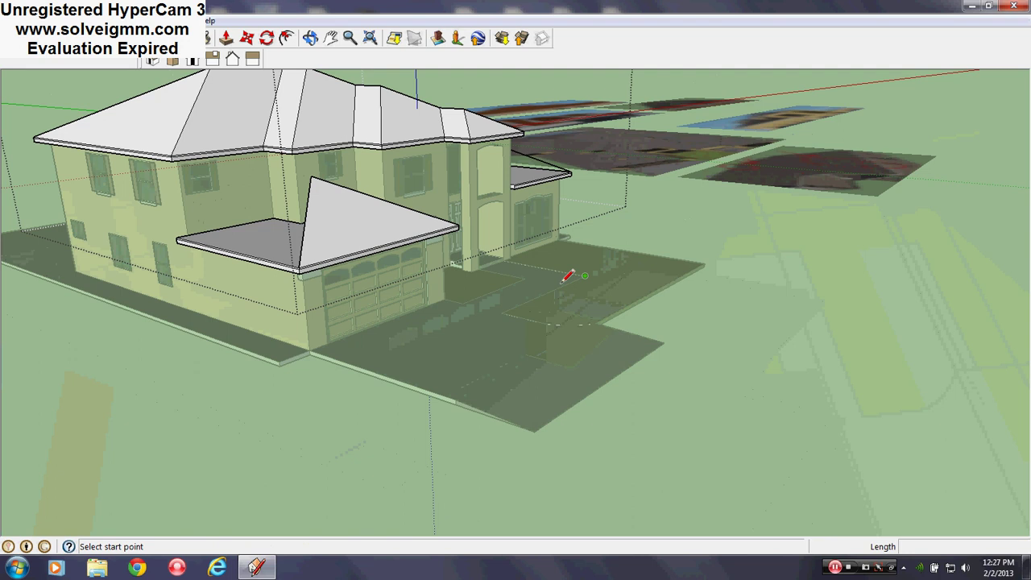
pyautogui.scroll(-2, 562, 283)
pyautogui.moveTo(561, 283); pyautogui.dragTo(247, 250, button='middle')
pyautogui.scroll(4, 345, 131)
pyautogui.moveTo(596, 266); pyautogui.dragTo(367, 193, button='middle')
pyautogui.scroll(-1, 475, 261)
pyautogui.scroll(1, 467, 205)
pyautogui.moveTo(467, 204)
pyautogui.mouseDown(button='middle')
pyautogui.moveTo(663, 308)
pyautogui.moveTo(701, 313)
pyautogui.moveTo(685, 226)
pyautogui.moveTo(364, 271)
pyautogui.moveTo(596, 399)
pyautogui.moveTo(360, 432)
pyautogui.moveTo(235, 410)
pyautogui.mouseUp(button='middle')
pyautogui.scroll(-2, 382, 184)
pyautogui.scroll(3, 630, 299)
pyautogui.moveTo(630, 299); pyautogui.dragTo(555, 308, button='middle')
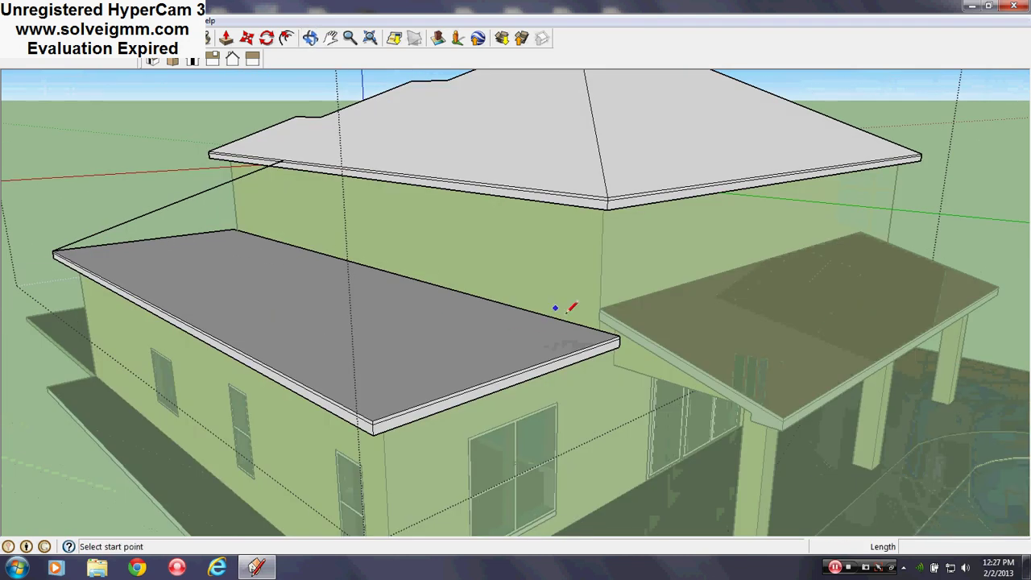
pyautogui.scroll(-2, 570, 307)
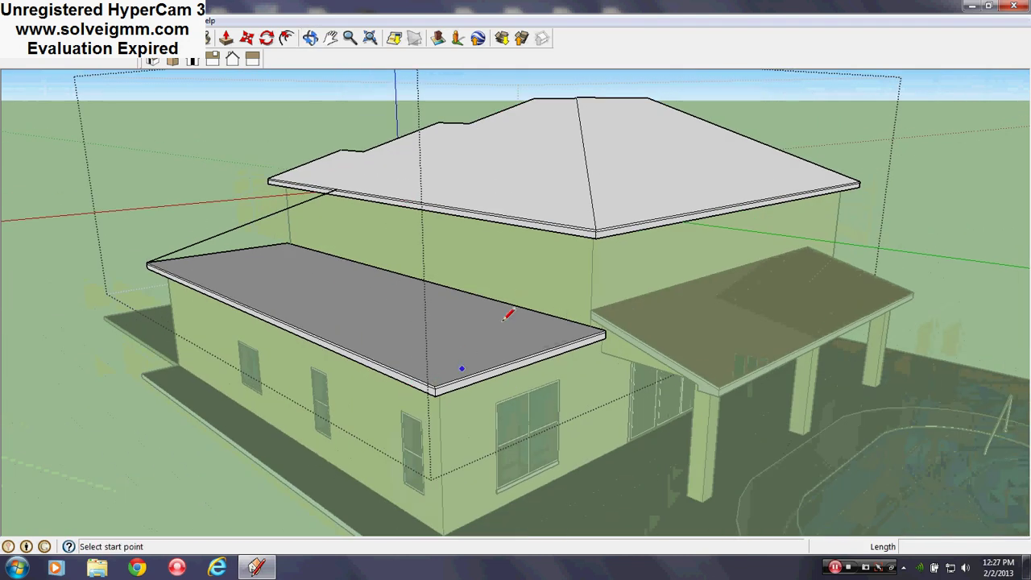
pyautogui.moveTo(542, 297)
pyautogui.mouseDown(button='middle')
pyautogui.moveTo(530, 299)
pyautogui.moveTo(691, 234)
pyautogui.mouseUp(button='middle')
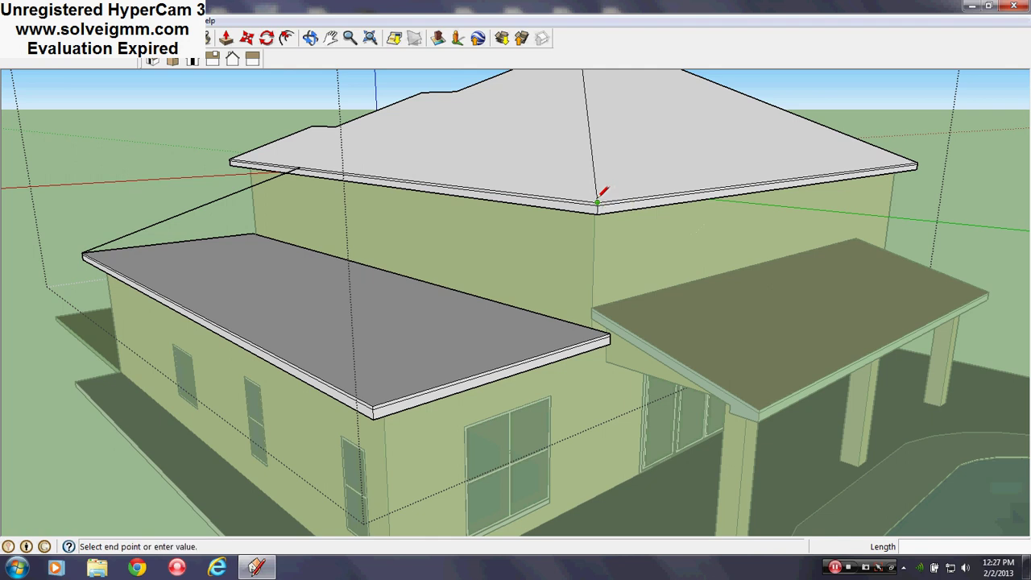
pyautogui.click(373, 400)
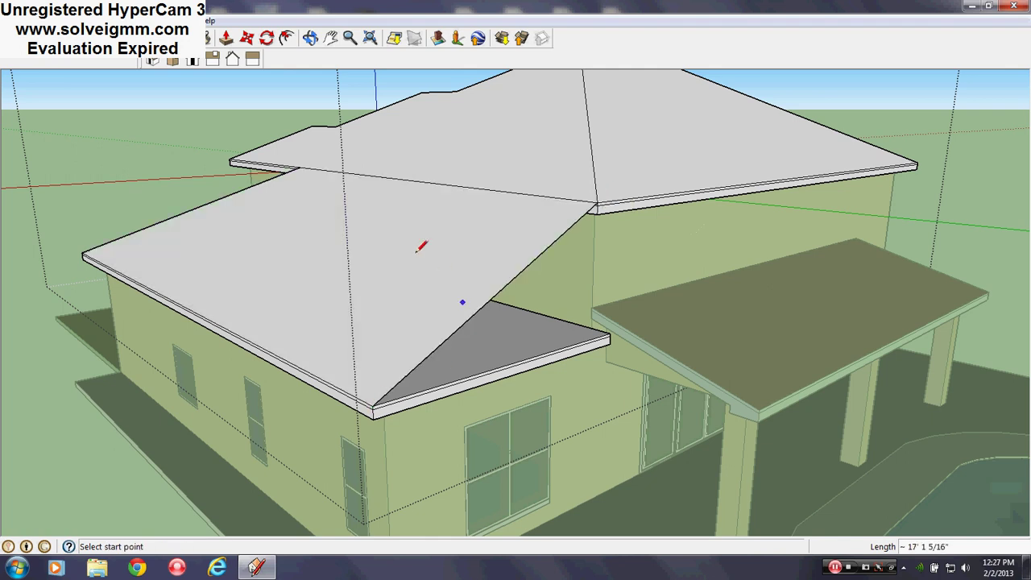
# Draw two parallel lines from the long slope's front edge and join their ends down to the lower side roof's front eave corner.
pyautogui.moveTo(418, 251)
pyautogui.mouseDown(button='middle')
pyautogui.moveTo(769, 260)
pyautogui.moveTo(635, 260)
pyautogui.mouseUp(button='middle')
pyautogui.moveTo(684, 198)
pyautogui.mouseDown(button='middle')
pyautogui.moveTo(682, 224)
pyautogui.moveTo(516, 276)
pyautogui.moveTo(537, 299)
pyautogui.moveTo(105, 296)
pyautogui.moveTo(197, 292)
pyautogui.mouseUp(button='middle')
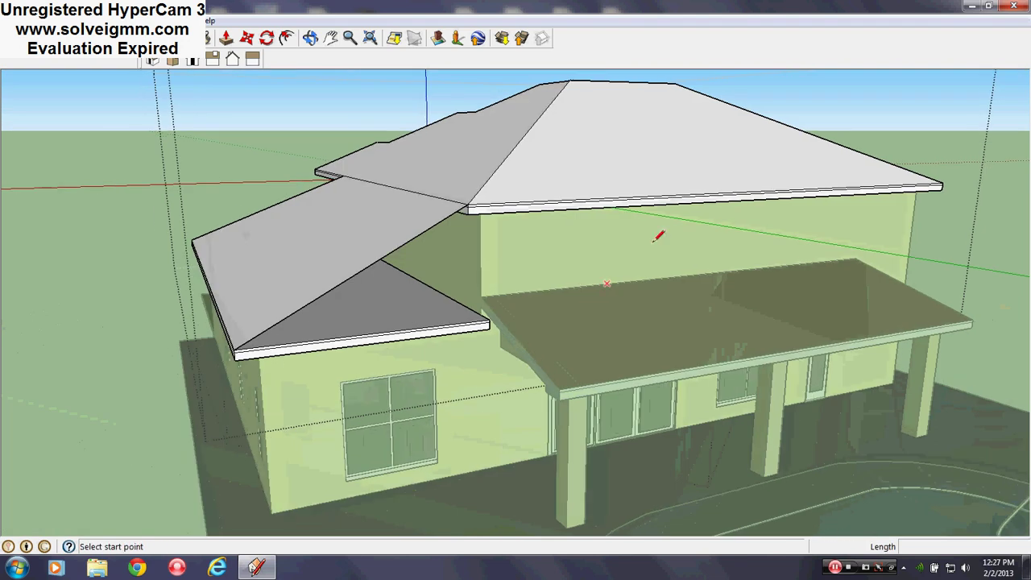
pyautogui.moveTo(464, 370)
pyautogui.mouseDown(button='middle')
pyautogui.moveTo(462, 379)
pyautogui.moveTo(468, 355)
pyautogui.moveTo(629, 215)
pyautogui.mouseUp(button='middle')
pyautogui.scroll(5, 596, 206)
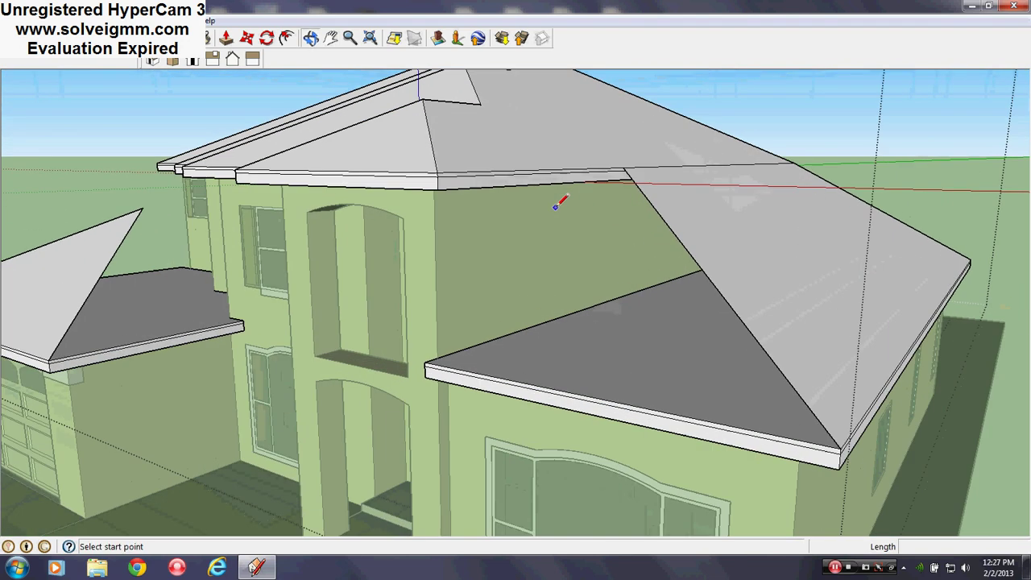
pyautogui.moveTo(540, 180)
pyautogui.mouseDown(button='middle')
pyautogui.moveTo(580, 140)
pyautogui.moveTo(524, 292)
pyautogui.moveTo(741, 218)
pyautogui.moveTo(673, 274)
pyautogui.mouseUp(button='middle')
pyautogui.scroll(-5, 520, 293)
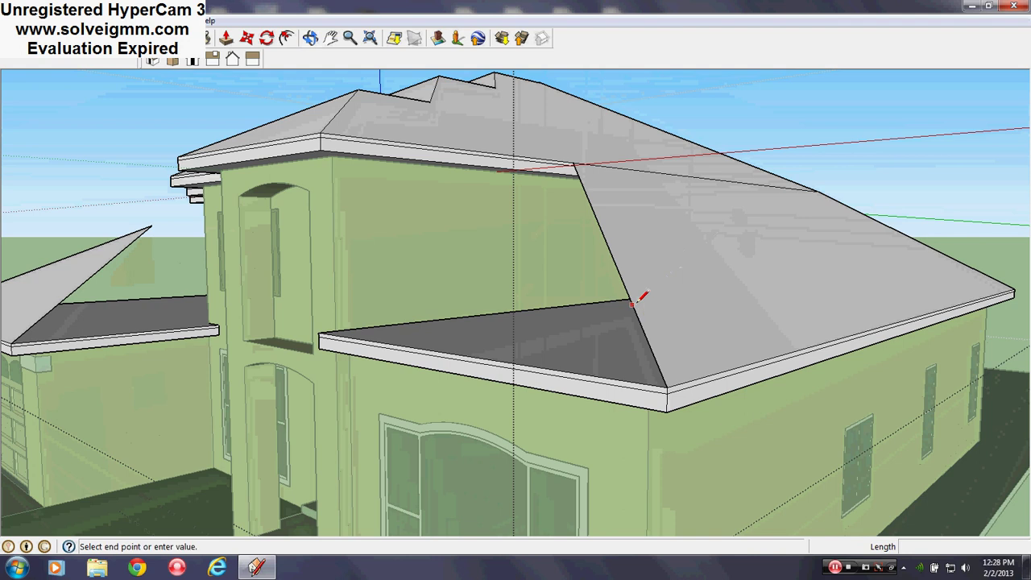
pyautogui.moveTo(625, 304)
pyautogui.mouseDown(button='middle')
pyautogui.moveTo(727, 378)
pyautogui.moveTo(649, 360)
pyautogui.mouseUp(button='middle')
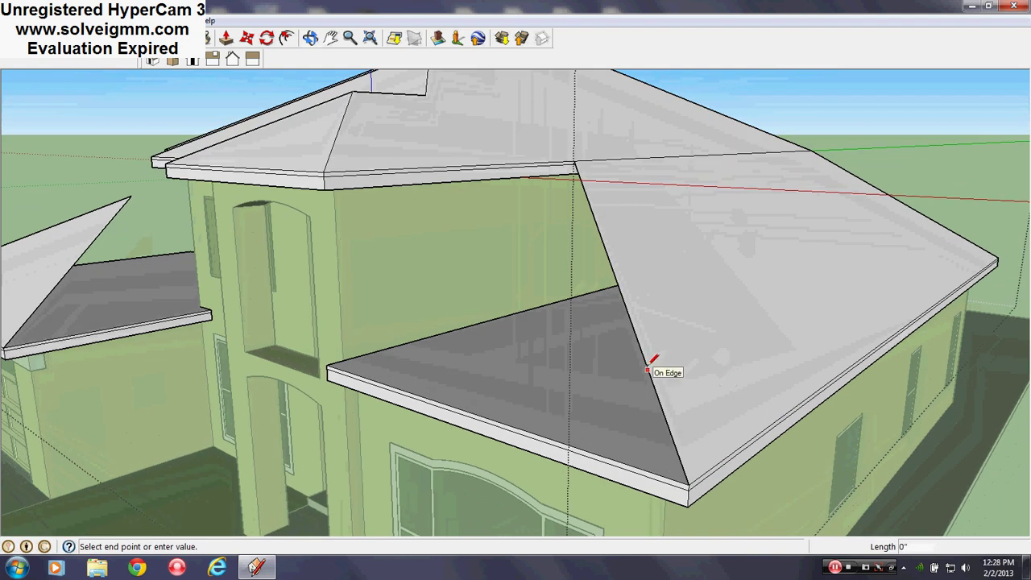
pyautogui.click(387, 309)
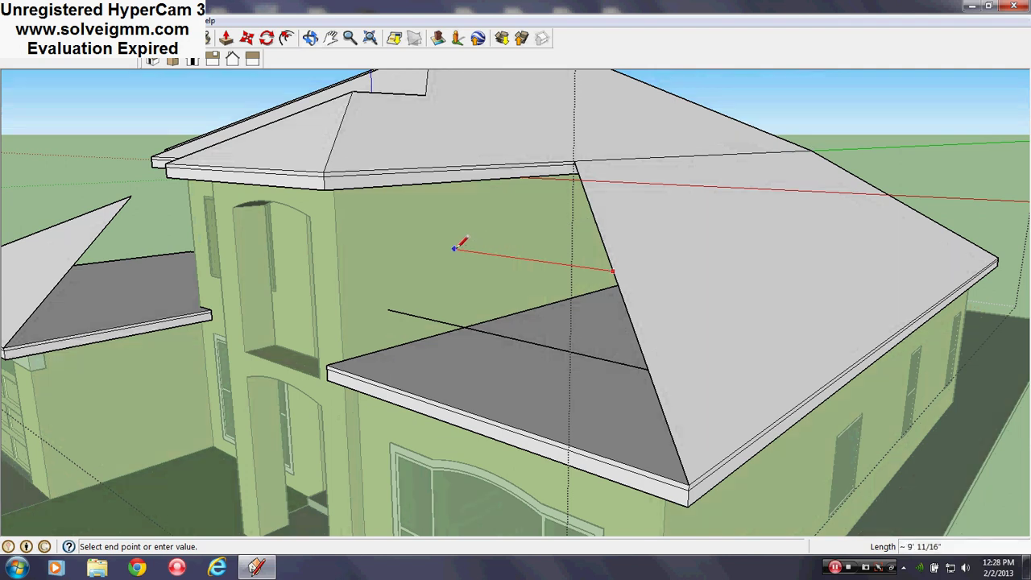
pyautogui.click(390, 308)
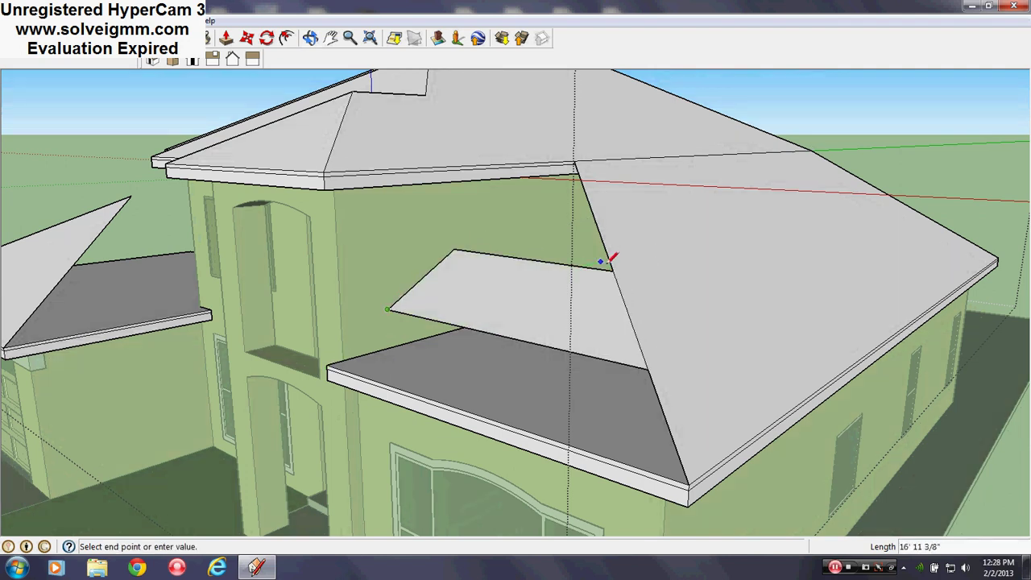
pyautogui.click(328, 365)
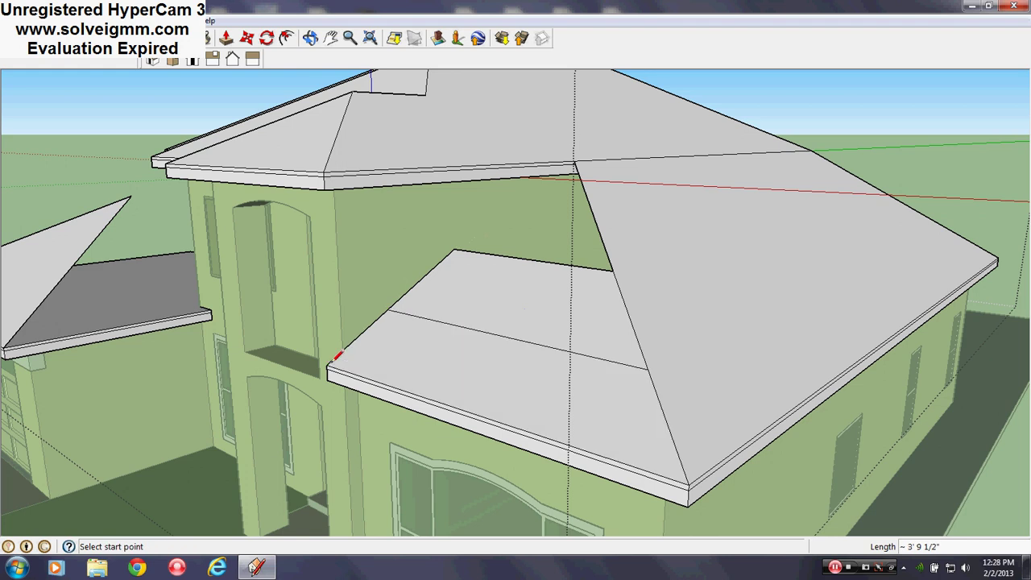
# Extend the front slope's edge up to the upper roof's eave corner and erase both dividing lines across the face.
pyautogui.rightClick(405, 313)
pyautogui.click(427, 336)
pyautogui.moveTo(427, 336)
pyautogui.mouseDown(button='middle')
pyautogui.moveTo(552, 402)
pyautogui.moveTo(660, 365)
pyautogui.moveTo(583, 368)
pyautogui.moveTo(524, 194)
pyautogui.moveTo(398, 325)
pyautogui.moveTo(468, 271)
pyautogui.mouseUp(button='middle')
pyautogui.scroll(3, 499, 214)
pyautogui.click(484, 274)
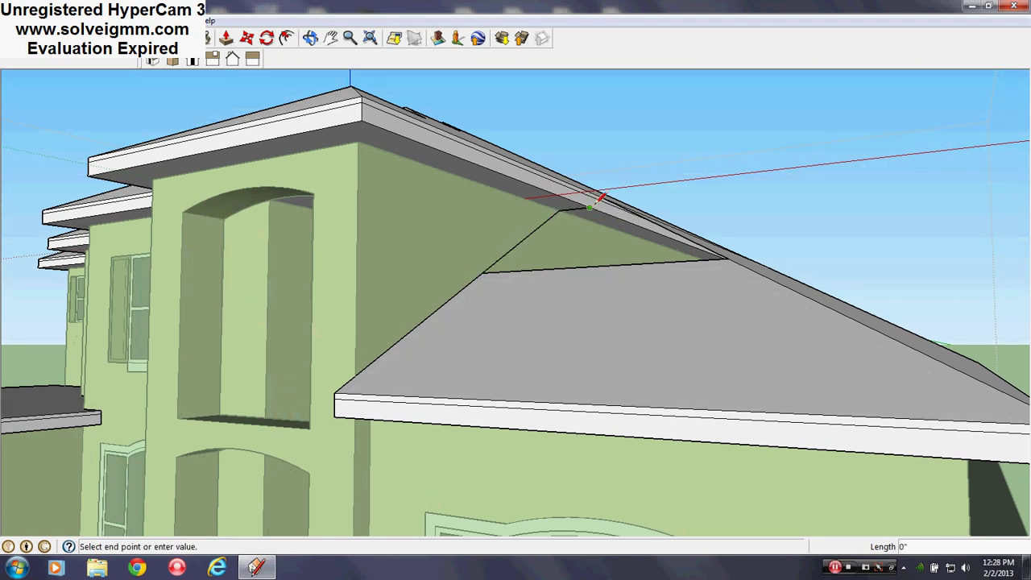
pyautogui.moveTo(600, 198); pyautogui.dragTo(594, 228, button='middle')
pyautogui.click(581, 230)
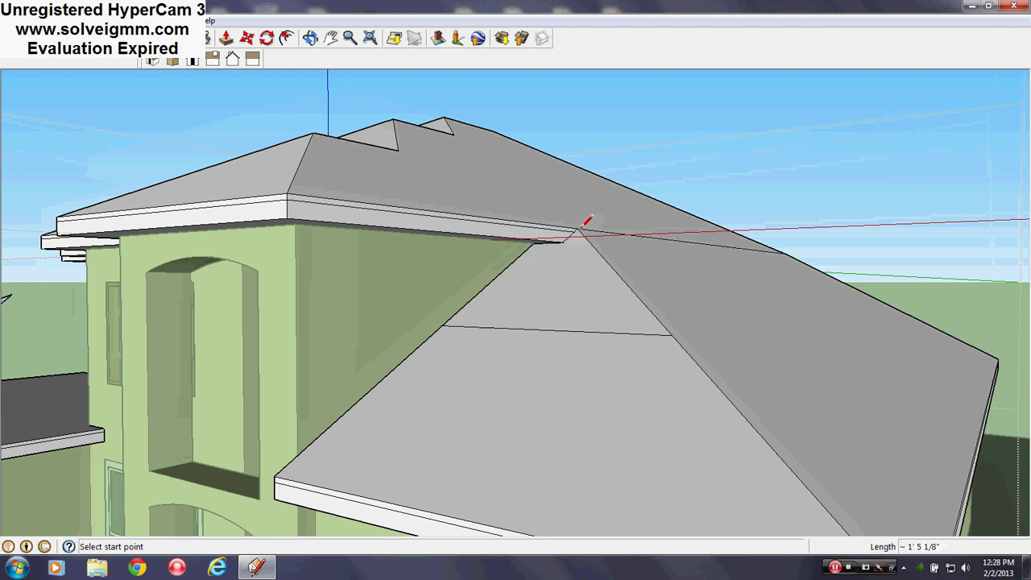
pyautogui.press('e')
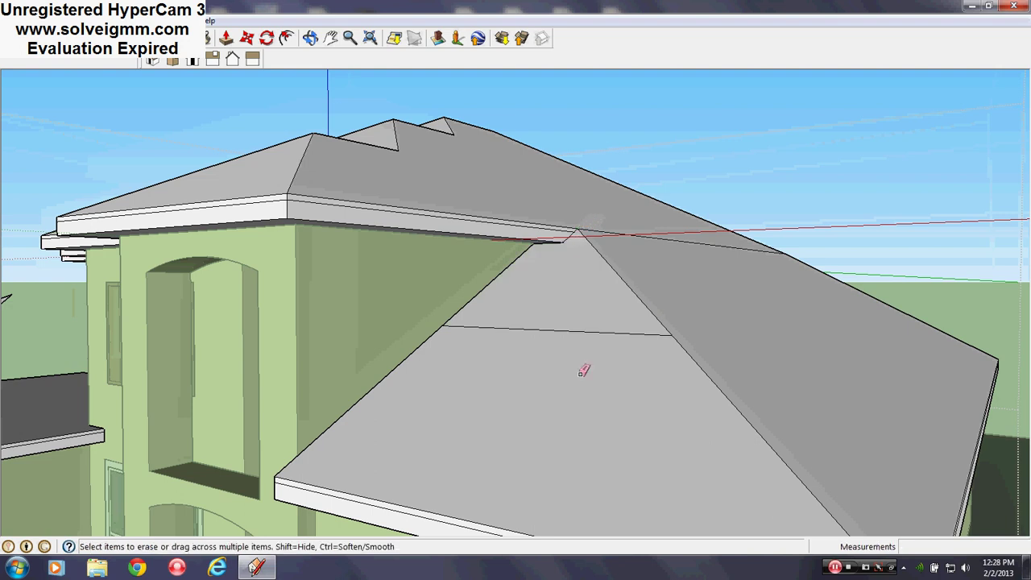
pyautogui.click(580, 325)
# Draw a vertical rectangle along the long slope's rear edge and erase its outer half, leaving a triangle beneath the slope.
pyautogui.scroll(5, 617, 229)
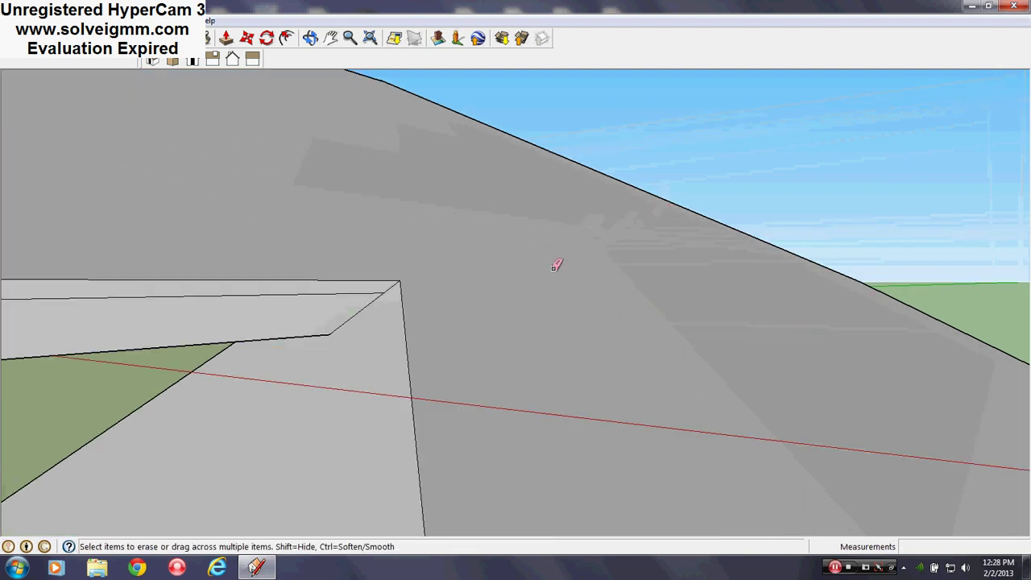
pyautogui.moveTo(556, 263); pyautogui.dragTo(338, 403, button='middle')
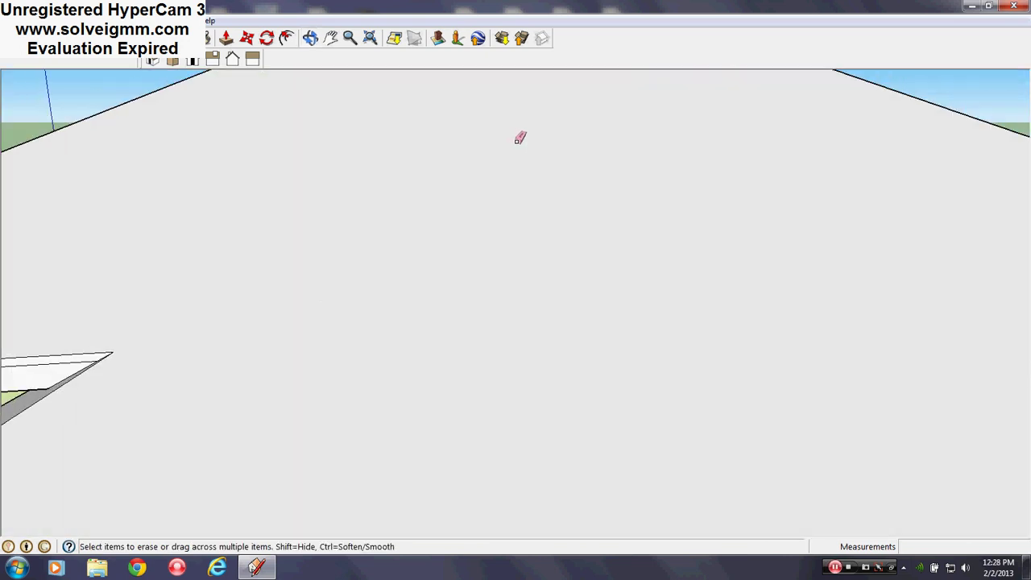
pyautogui.scroll(-3, 521, 149)
pyautogui.moveTo(524, 251); pyautogui.dragTo(186, 251, button='middle')
pyautogui.scroll(-2, 504, 263)
pyautogui.scroll(-2, 502, 237)
pyautogui.scroll(2, 141, 317)
pyautogui.moveTo(141, 318); pyautogui.dragTo(218, 318, button='middle')
pyautogui.moveTo(387, 352); pyautogui.dragTo(266, 346, button='middle')
pyautogui.scroll(-1, 520, 330)
pyautogui.scroll(2, 174, 309)
pyautogui.moveTo(176, 307)
pyautogui.mouseDown(button='middle')
pyautogui.moveTo(242, 368)
pyautogui.moveTo(580, 345)
pyautogui.moveTo(387, 362)
pyautogui.moveTo(409, 333)
pyautogui.mouseUp(button='middle')
pyautogui.scroll(-1, 660, 270)
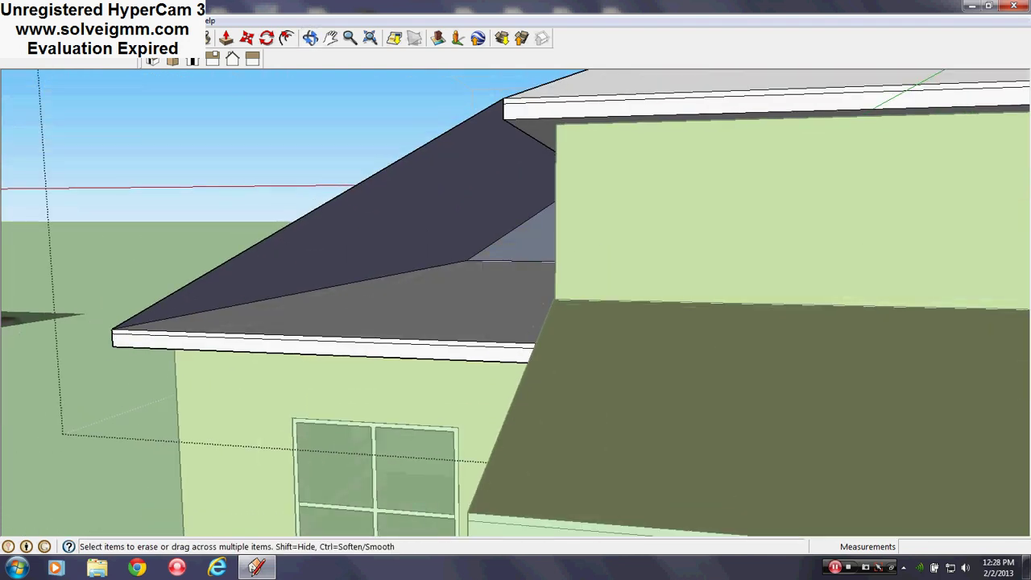
pyautogui.press('r')
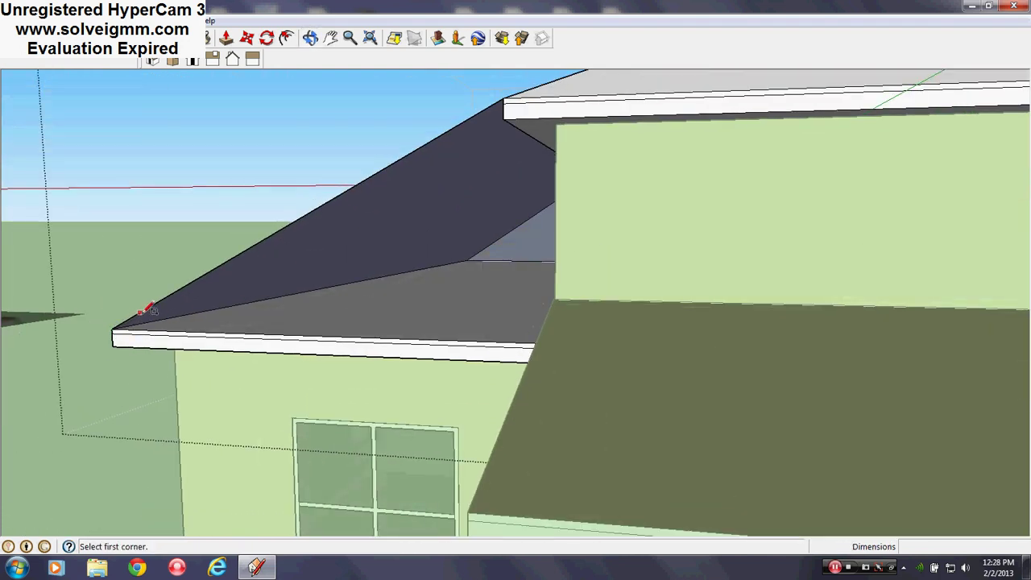
pyautogui.click(143, 313)
pyautogui.click(449, 122)
pyautogui.moveTo(450, 122)
pyautogui.mouseDown(button='middle')
pyautogui.moveTo(449, 210)
pyautogui.moveTo(379, 209)
pyautogui.moveTo(290, 137)
pyautogui.mouseUp(button='middle')
pyautogui.press('e')
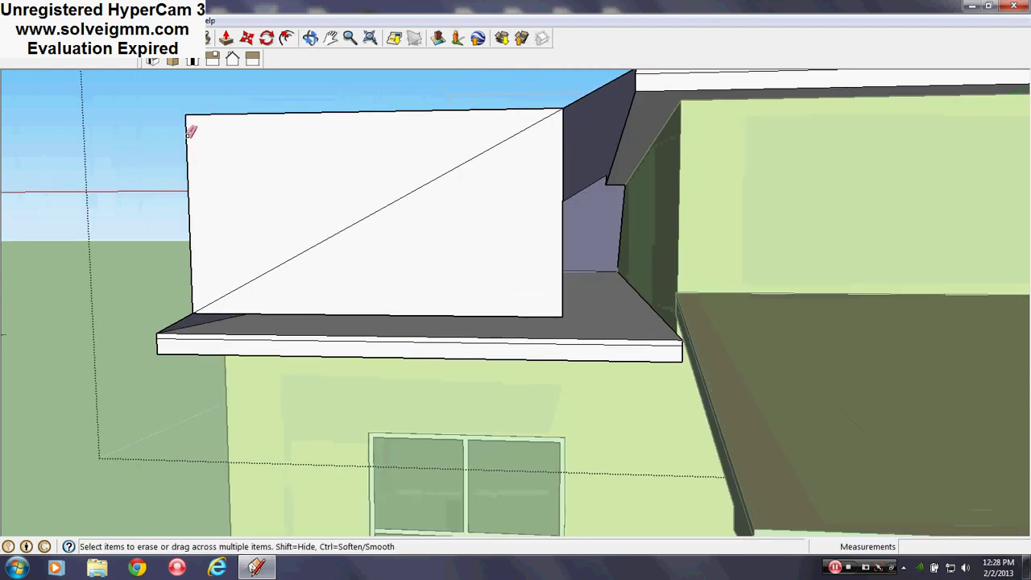
pyautogui.moveTo(208, 108); pyautogui.dragTo(208, 109)
# Offset the triangular face's outline inward by 8 inches.
pyautogui.press('f')
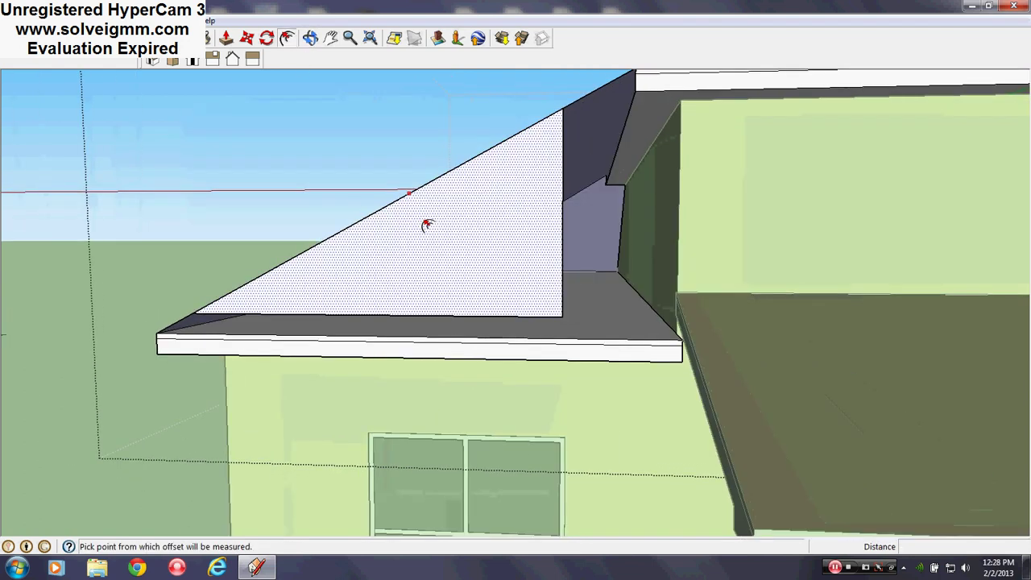
pyautogui.click(409, 194)
pyautogui.write('8')
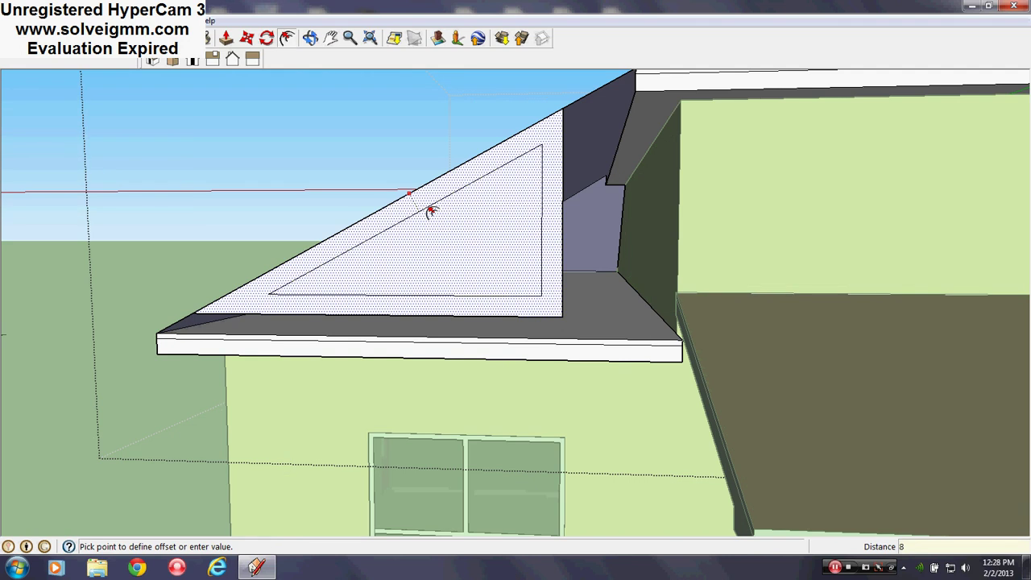
pyautogui.press('Return')
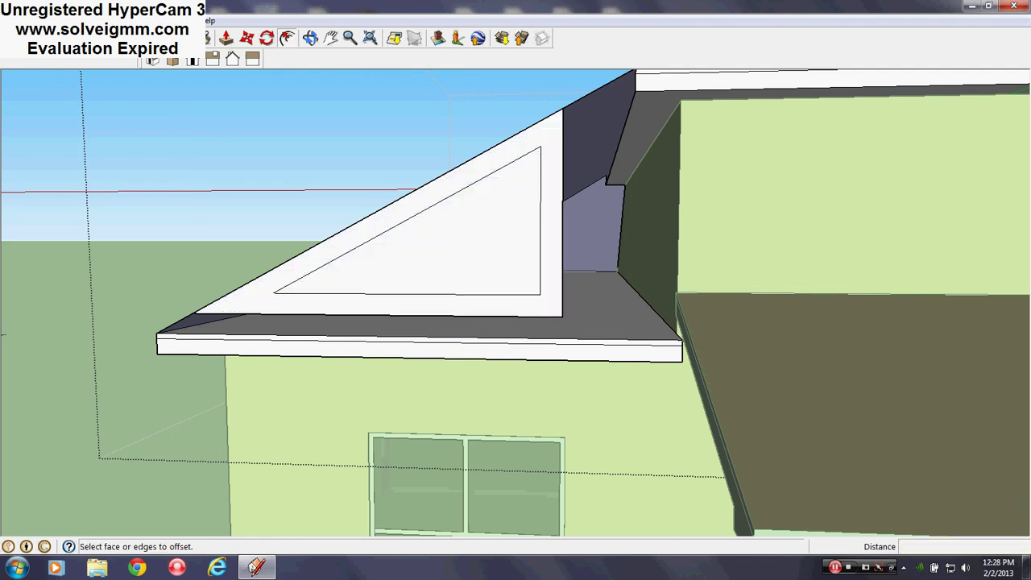
# Extend the sloped offset line up to the upper roof's eave corner and down to the lower eave to form a fascia strip.
pyautogui.click(53, 38)
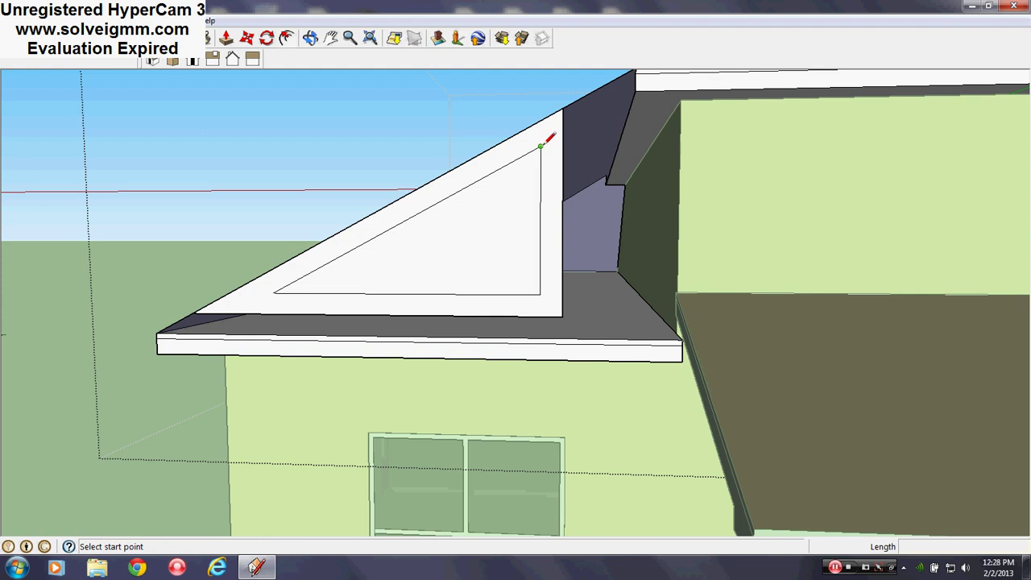
pyautogui.click(642, 91)
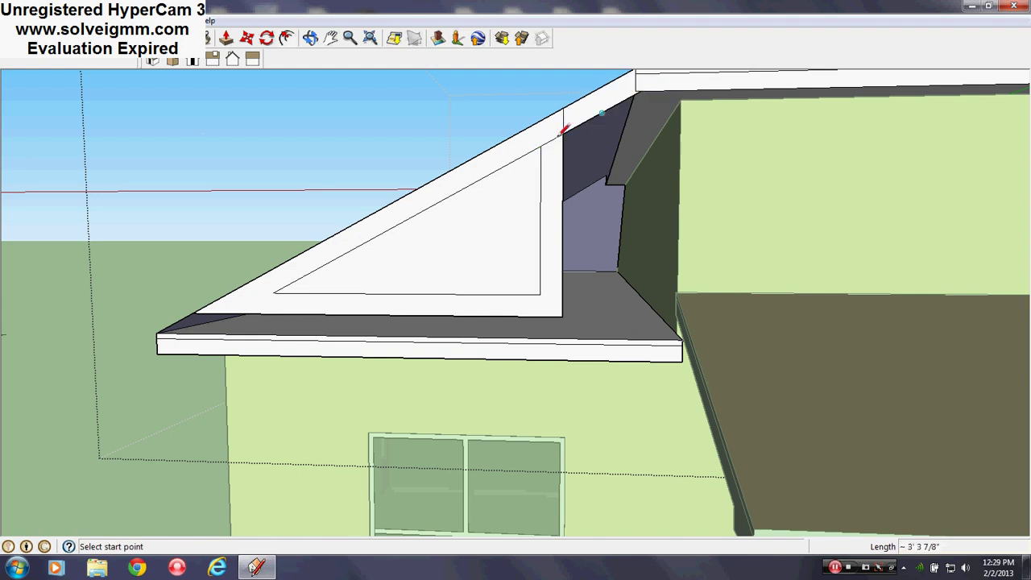
pyautogui.click(274, 292)
pyautogui.scroll(2, 193, 322)
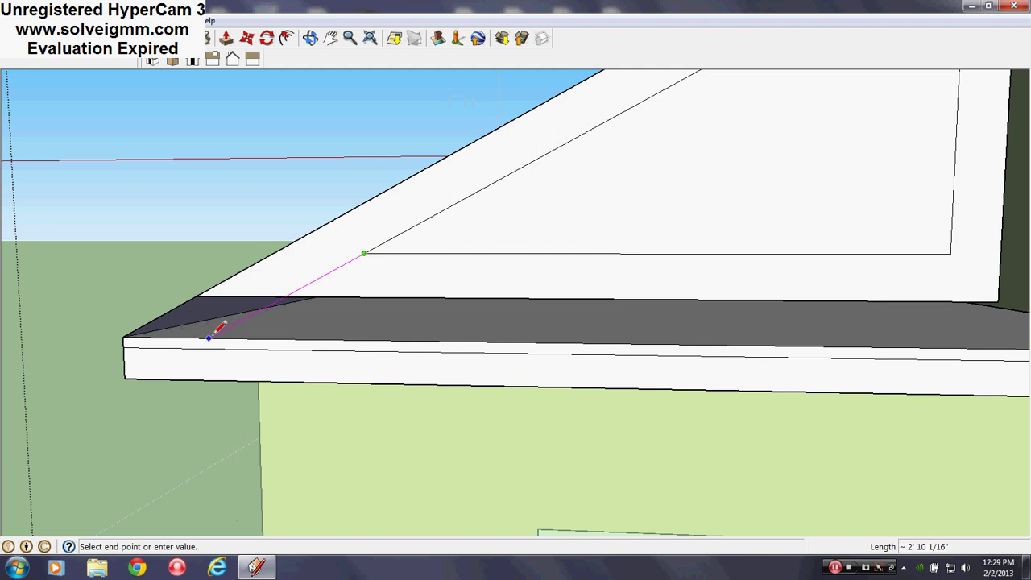
pyautogui.click(216, 337)
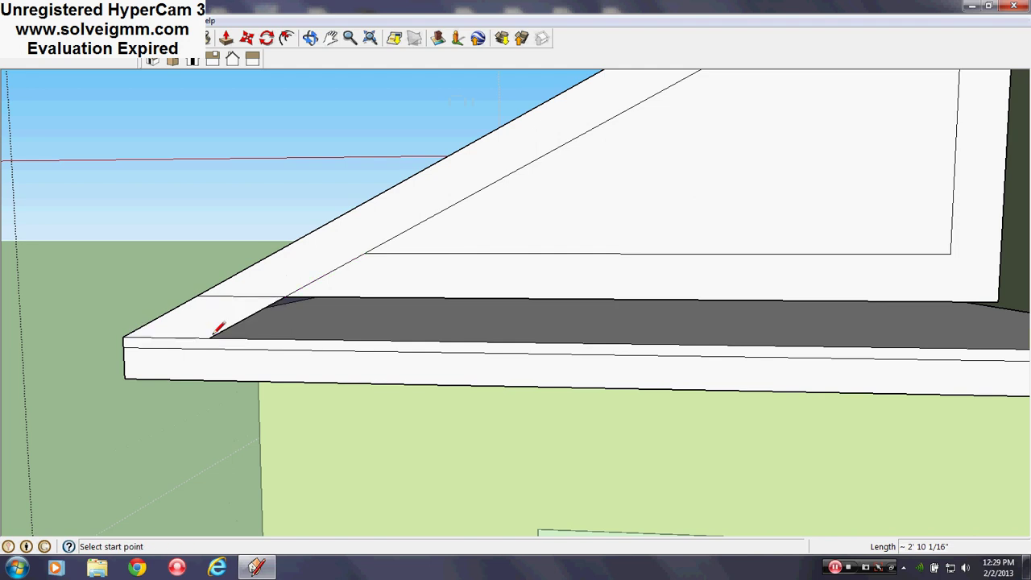
# Erase the leftover triangle edges and cross lines so only the sloped fascia strip remains between the two eaves.
pyautogui.moveTo(214, 322); pyautogui.dragTo(347, 282, button='middle')
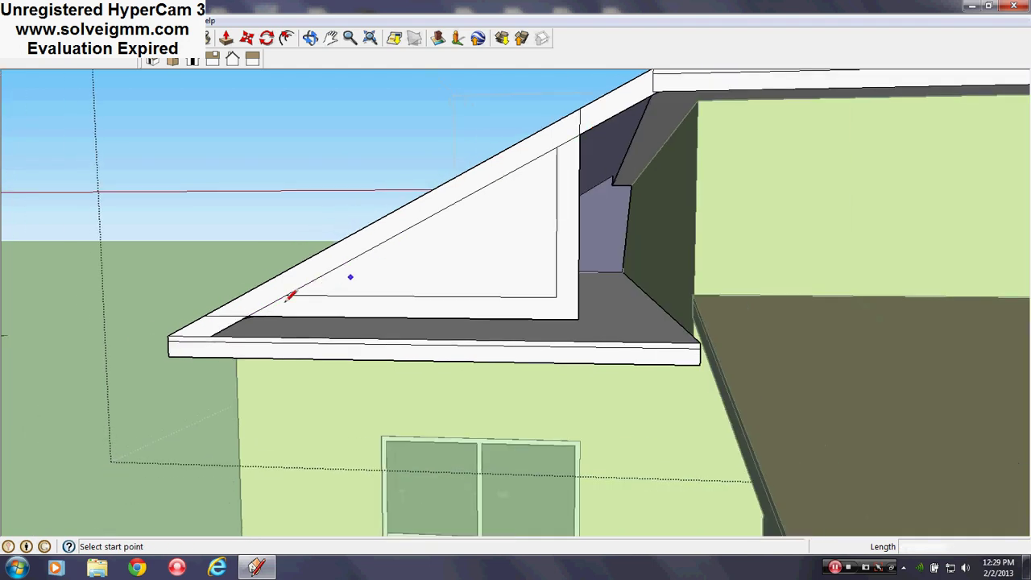
pyautogui.click(162, 38)
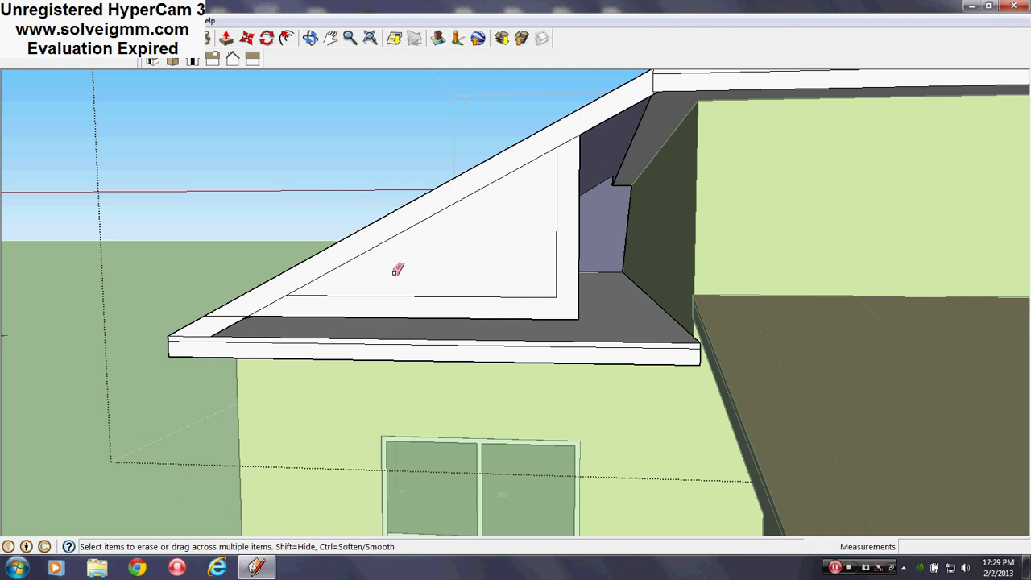
pyautogui.scroll(3, 246, 313)
pyautogui.scroll(-3, 313, 314)
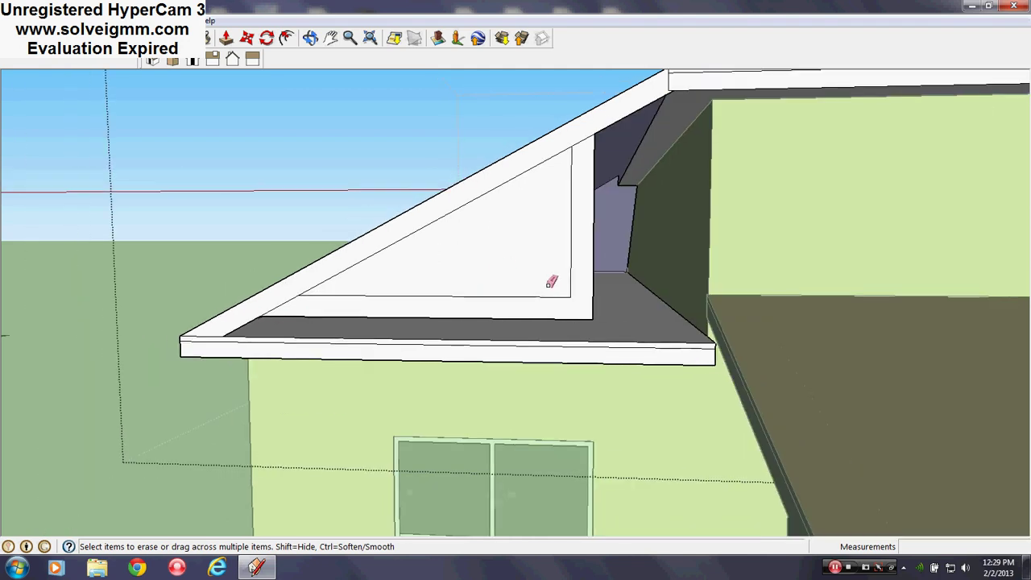
pyautogui.moveTo(572, 292); pyautogui.dragTo(600, 307)
# Draw two connected lines beneath the upper rear eave, from the wall's top corner outward and then to the eave corner.
pyautogui.moveTo(600, 307)
pyautogui.mouseDown(button='middle')
pyautogui.moveTo(525, 392)
pyautogui.moveTo(508, 395)
pyautogui.moveTo(698, 427)
pyautogui.moveTo(718, 412)
pyautogui.mouseUp(button='middle')
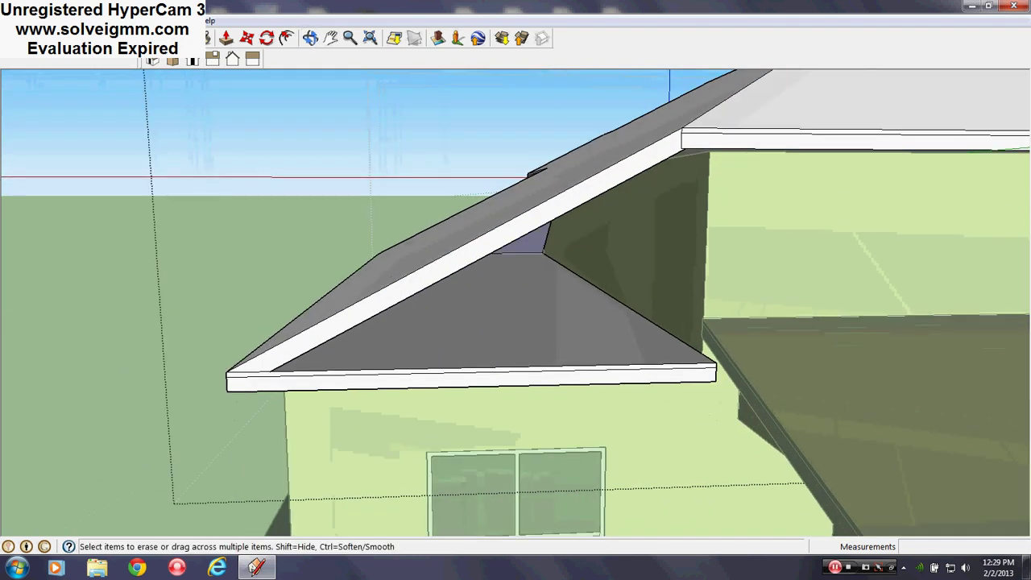
pyautogui.press('l')
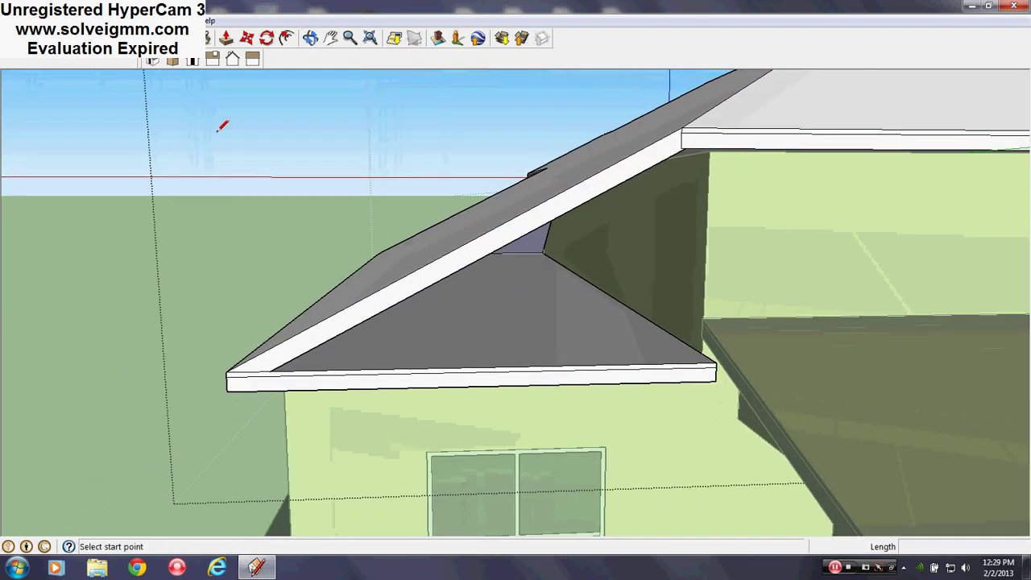
pyautogui.moveTo(256, 141); pyautogui.dragTo(540, 330, button='middle')
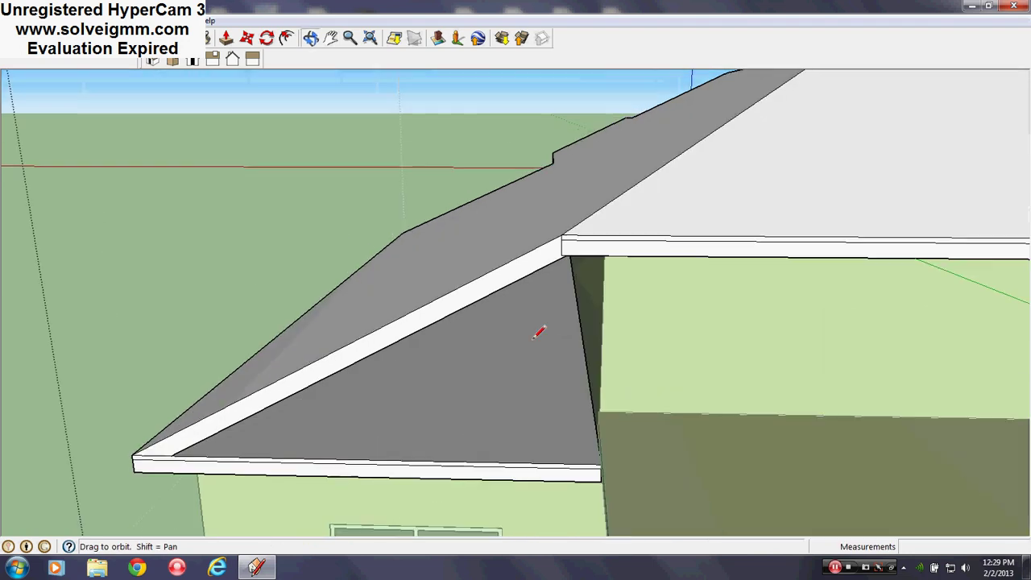
pyautogui.scroll(4, 539, 230)
pyautogui.moveTo(614, 208); pyautogui.dragTo(554, 97, button='middle')
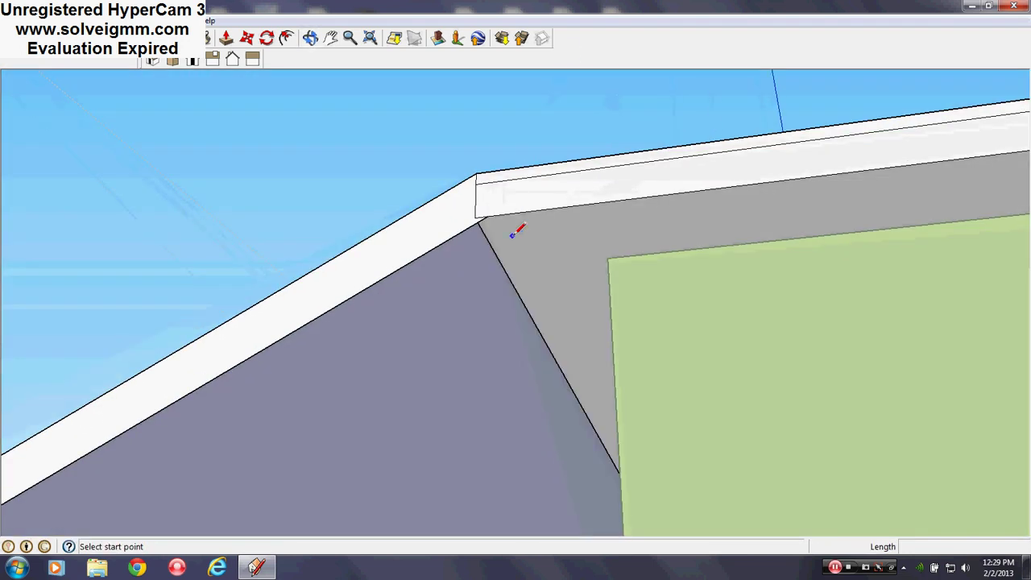
pyautogui.scroll(1, 508, 234)
pyautogui.click(630, 261)
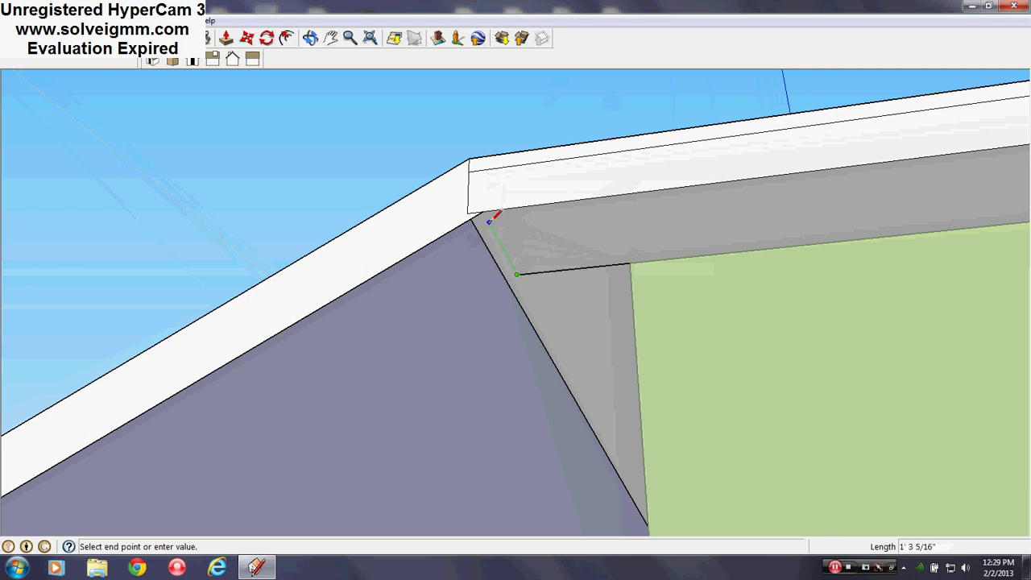
pyautogui.moveTo(540, 199); pyautogui.dragTo(547, 227, button='middle')
pyautogui.scroll(-4, 546, 229)
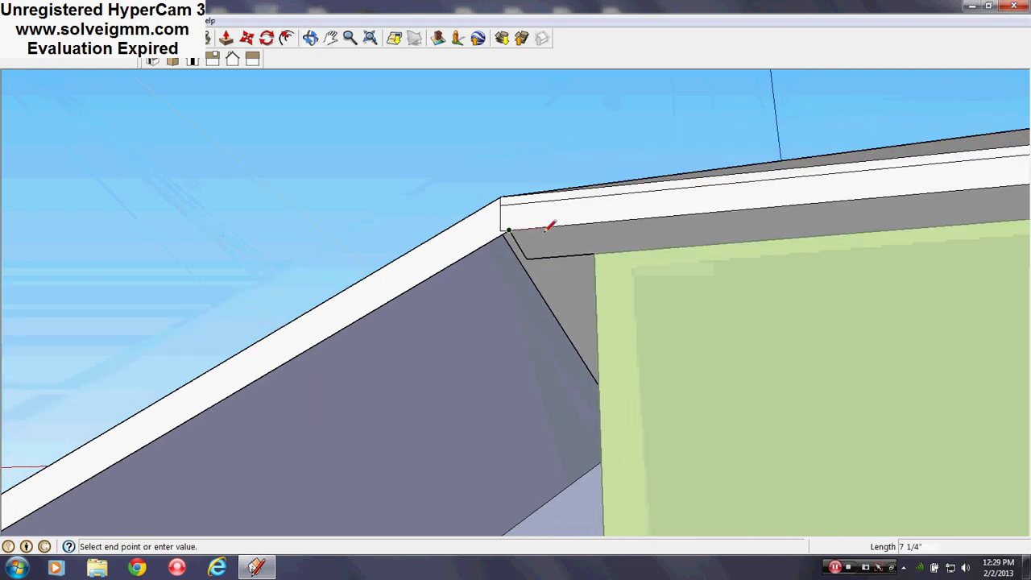
pyautogui.press('Escape')
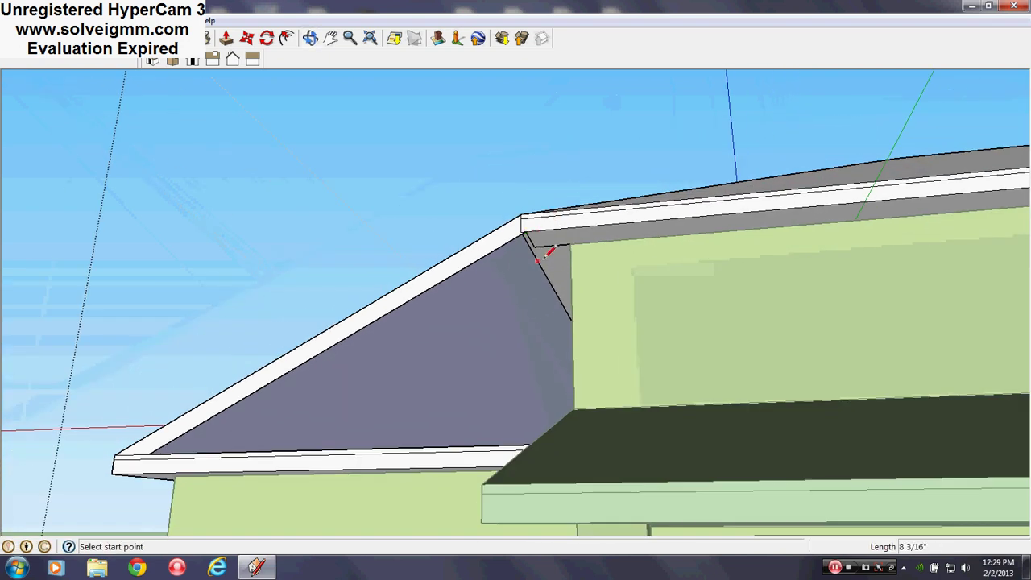
pyautogui.scroll(2, 577, 236)
pyautogui.click(572, 245)
pyautogui.scroll(-8, 379, 262)
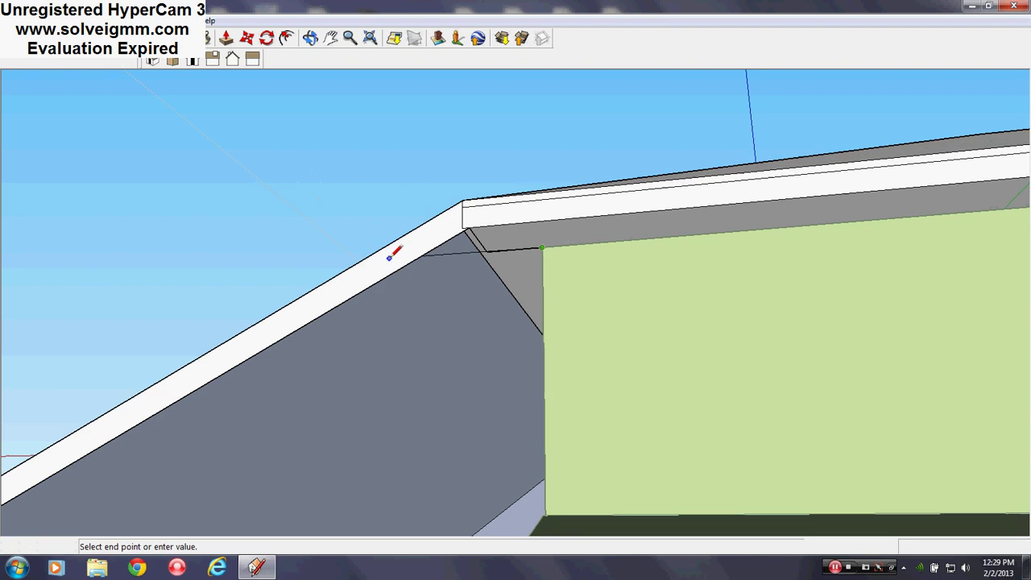
pyautogui.scroll(3, 593, 244)
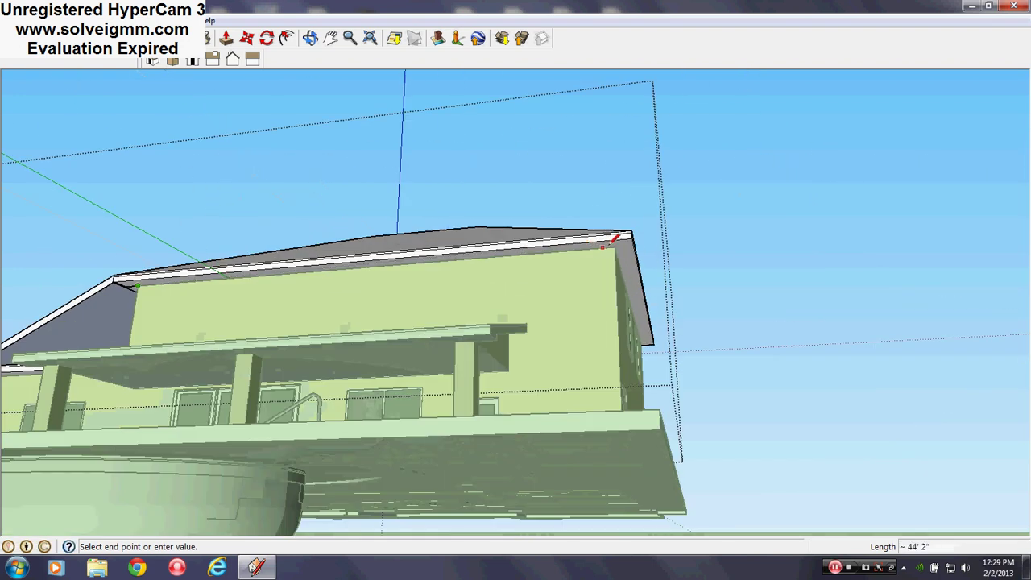
pyautogui.moveTo(615, 246); pyautogui.dragTo(681, 296, button='middle')
pyautogui.press('Escape')
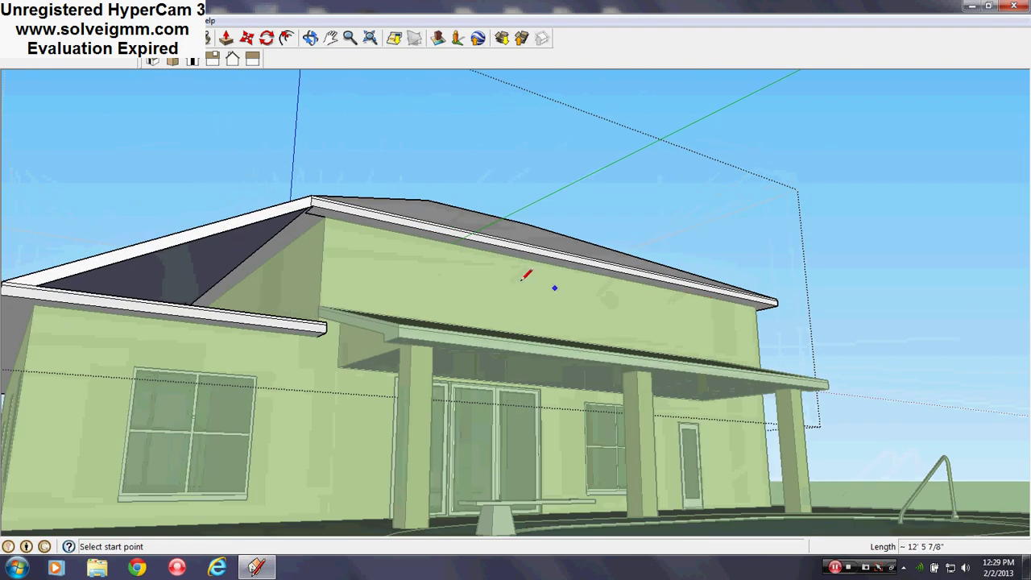
# Intersect the soffit face beneath the upper roof's eave with the model.
pyautogui.scroll(-2, 577, 287)
pyautogui.scroll(3, 211, 285)
pyautogui.moveTo(212, 290); pyautogui.dragTo(472, 205, button='middle')
pyautogui.rightClick(562, 156)
pyautogui.moveTo(632, 236)
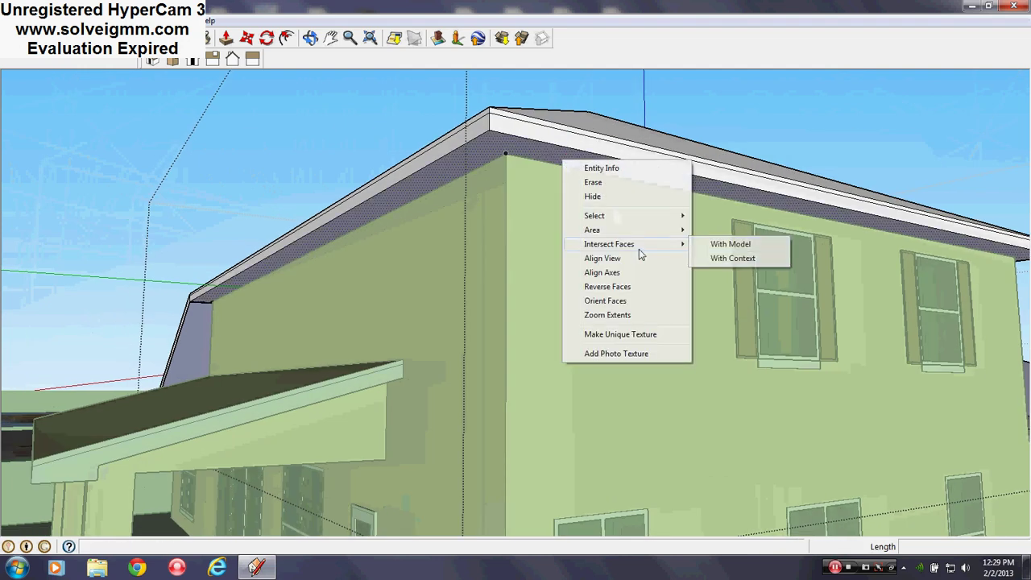
pyautogui.click(738, 242)
# Draw two 1' 6" deep rectangles beneath the sloped fascia to form its soffit, and erase the line between them.
pyautogui.scroll(-2, 747, 234)
pyautogui.moveTo(736, 231); pyautogui.dragTo(567, 265, button='middle')
pyautogui.moveTo(348, 237); pyautogui.dragTo(500, 216, button='middle')
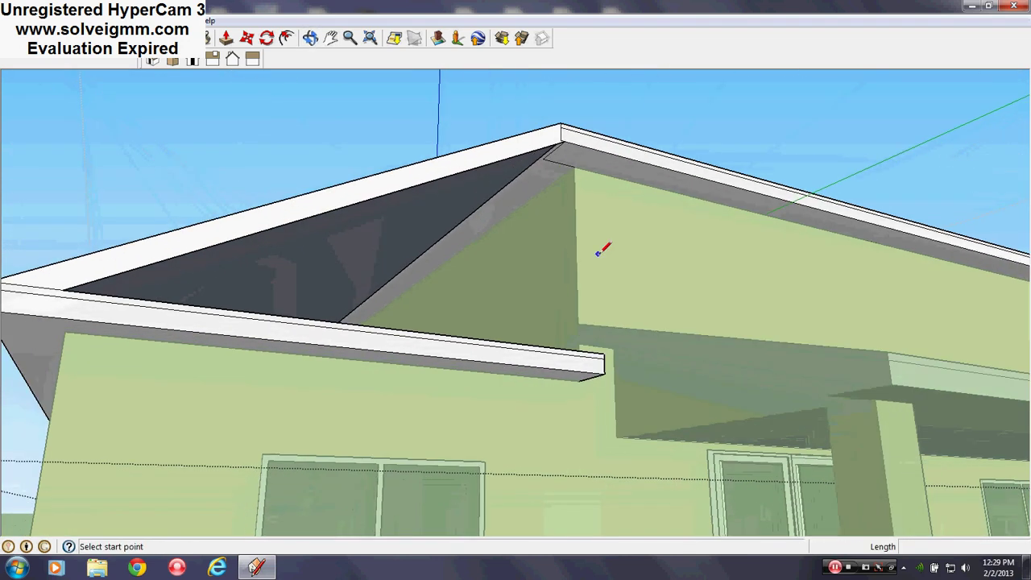
pyautogui.scroll(-2, 668, 243)
pyautogui.scroll(1, 368, 248)
pyautogui.moveTo(368, 248)
pyautogui.mouseDown(button='middle')
pyautogui.moveTo(278, 248)
pyautogui.moveTo(306, 233)
pyautogui.moveTo(241, 223)
pyautogui.mouseUp(button='middle')
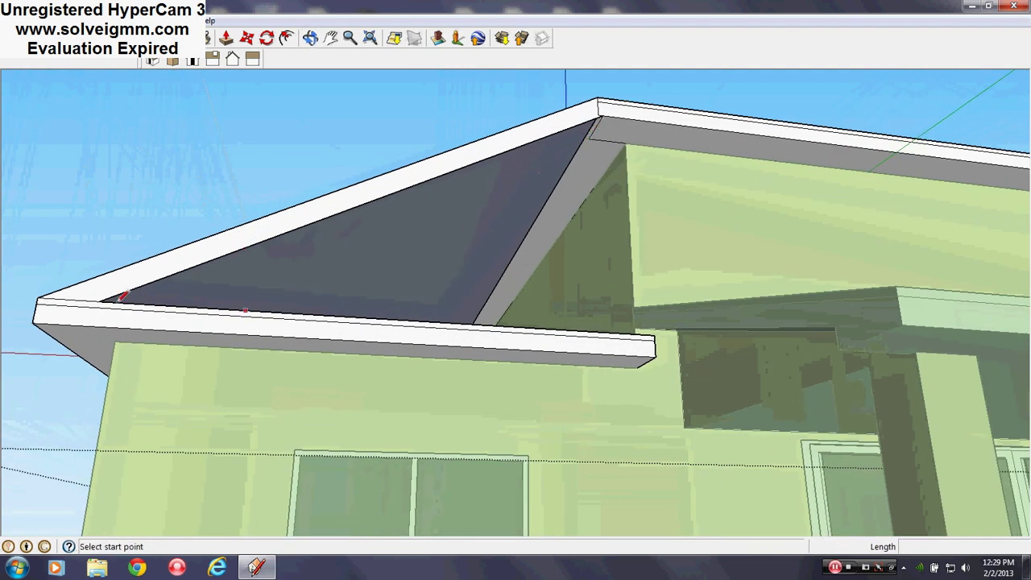
pyautogui.click(75, 38)
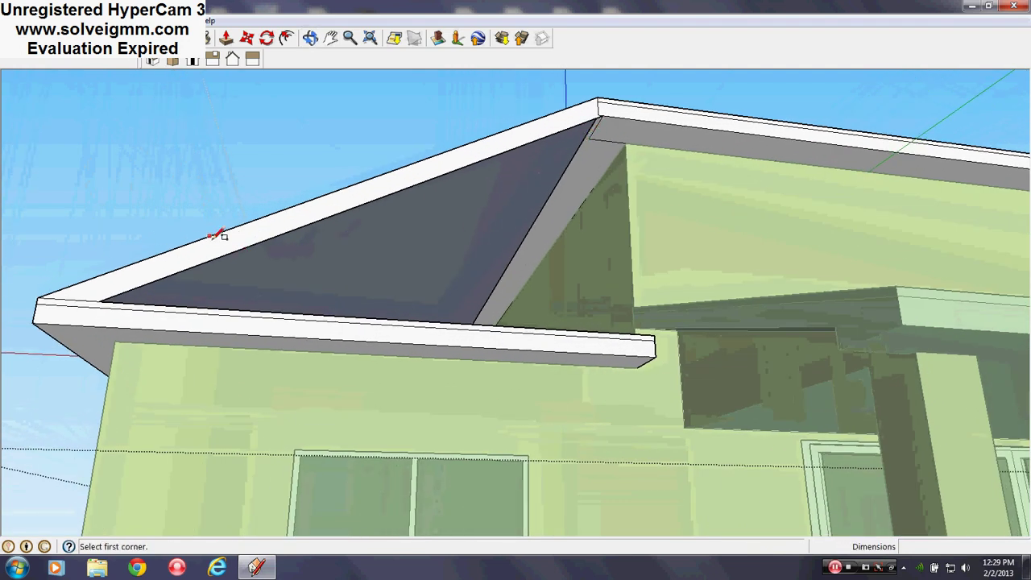
pyautogui.click(224, 252)
pyautogui.click(592, 135)
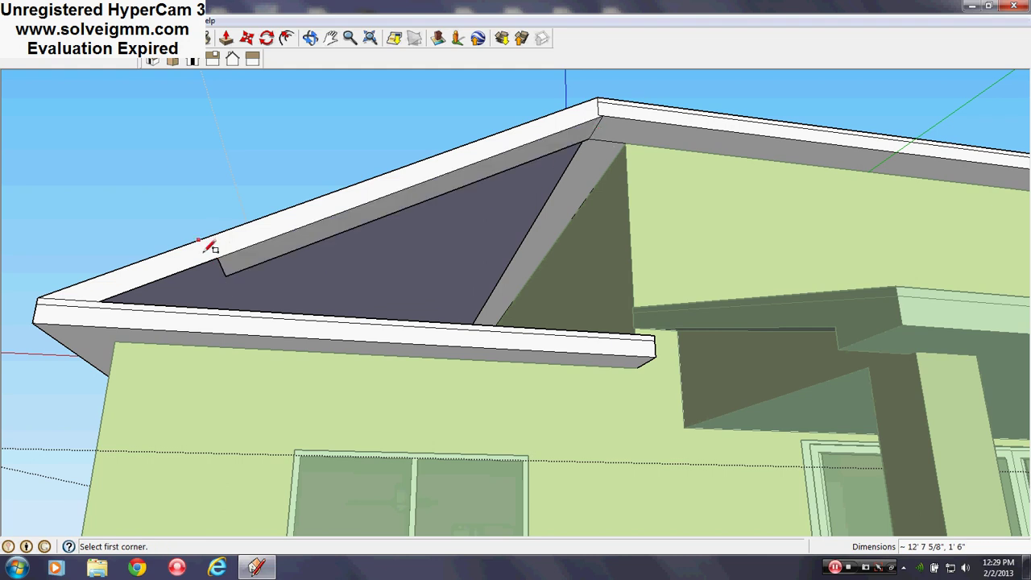
pyautogui.click(228, 270)
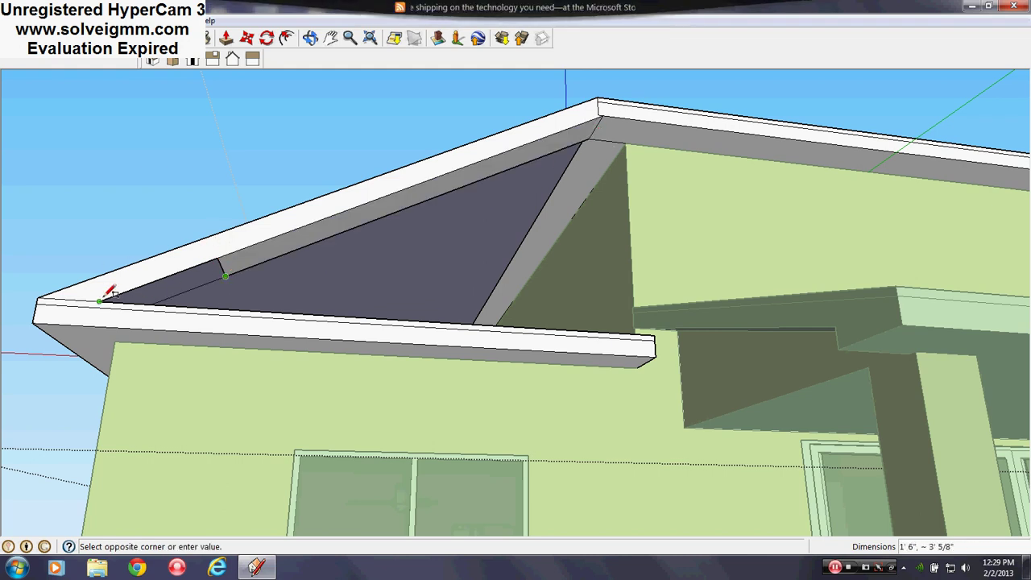
pyautogui.click(110, 292)
pyautogui.press('e')
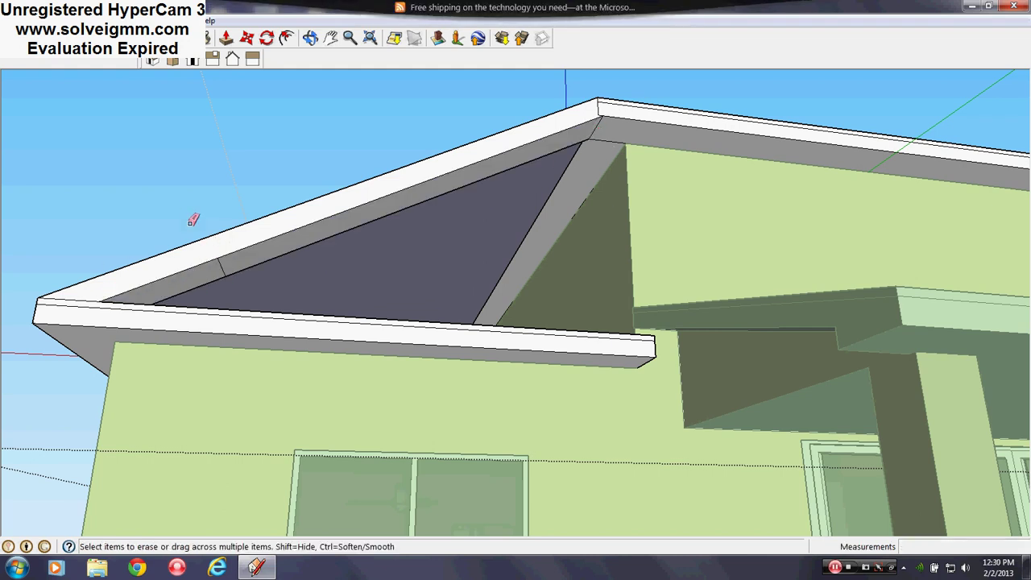
pyautogui.moveTo(472, 143)
pyautogui.mouseDown(button='middle')
pyautogui.moveTo(640, 105)
pyautogui.moveTo(621, 169)
pyautogui.mouseUp(button='middle')
# Draw a trim line along the sloped fascia, parallel to its upper edge, from the lower eave past the upper roof's corner.
pyautogui.press('l')
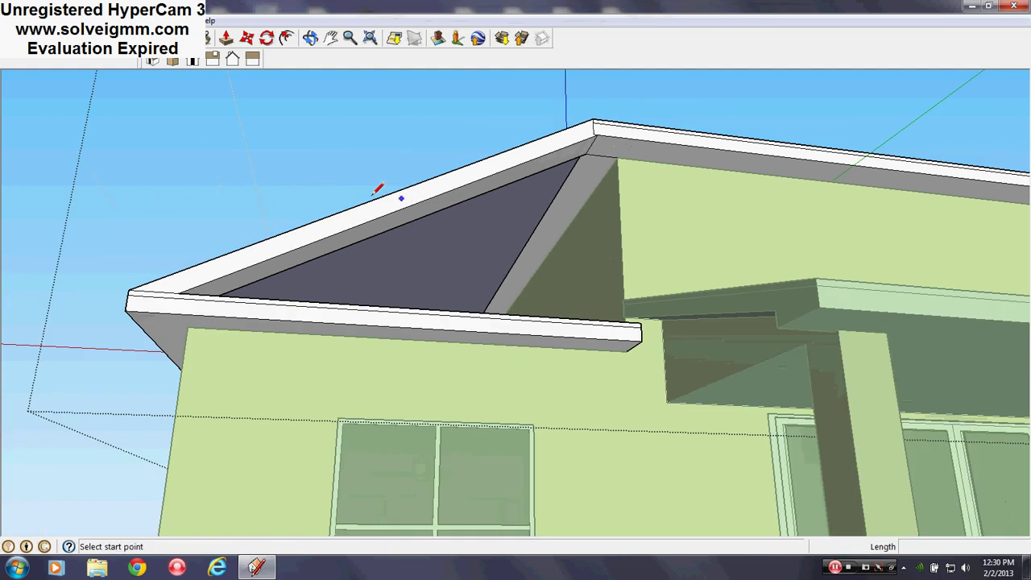
pyautogui.scroll(1, 372, 196)
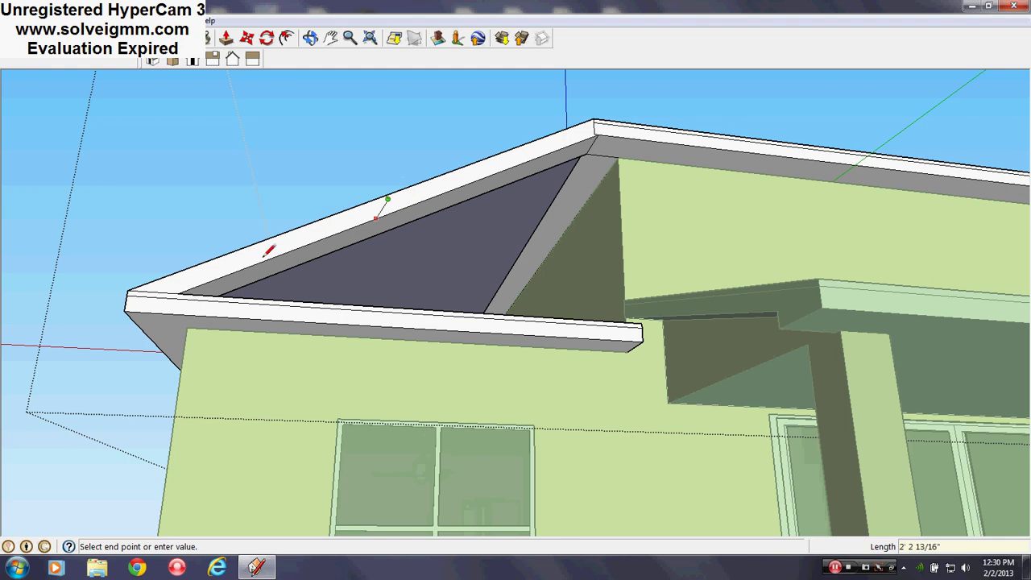
pyautogui.scroll(4, 161, 282)
pyautogui.click(129, 293)
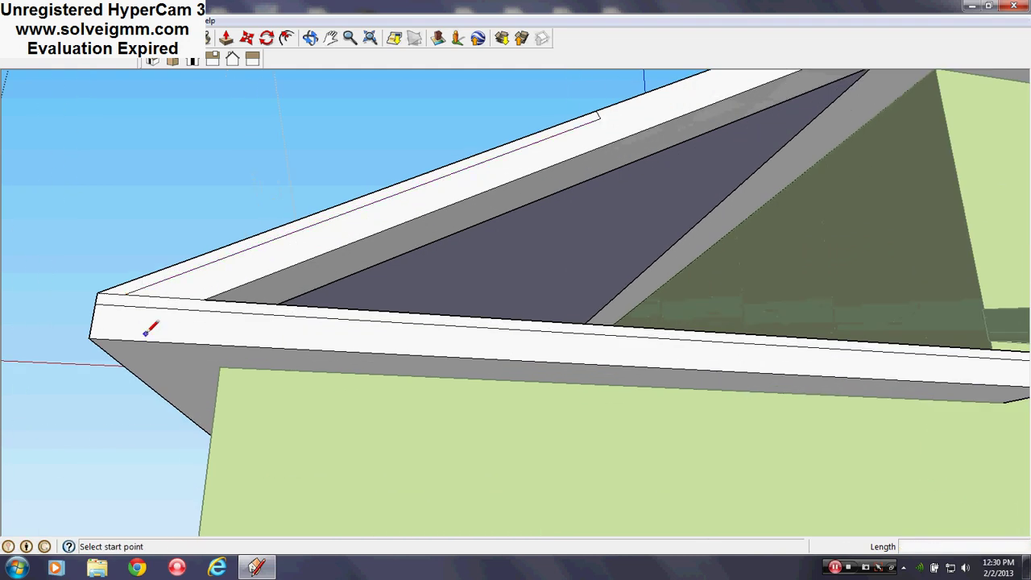
pyautogui.scroll(-3, 467, 177)
pyautogui.scroll(4, 438, 198)
pyautogui.click(394, 208)
pyautogui.scroll(-1, 396, 210)
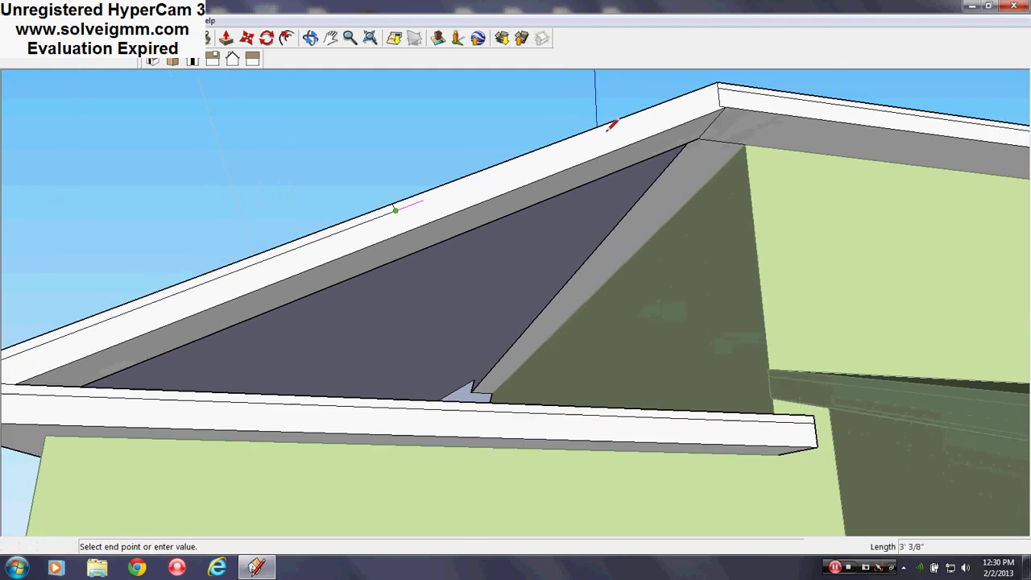
pyautogui.scroll(2, 726, 85)
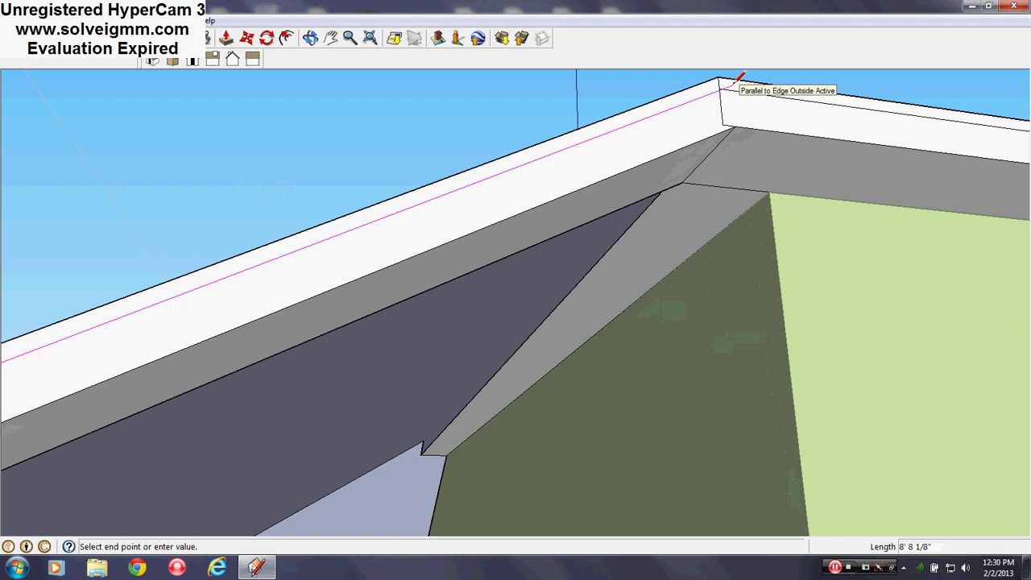
pyautogui.click(734, 82)
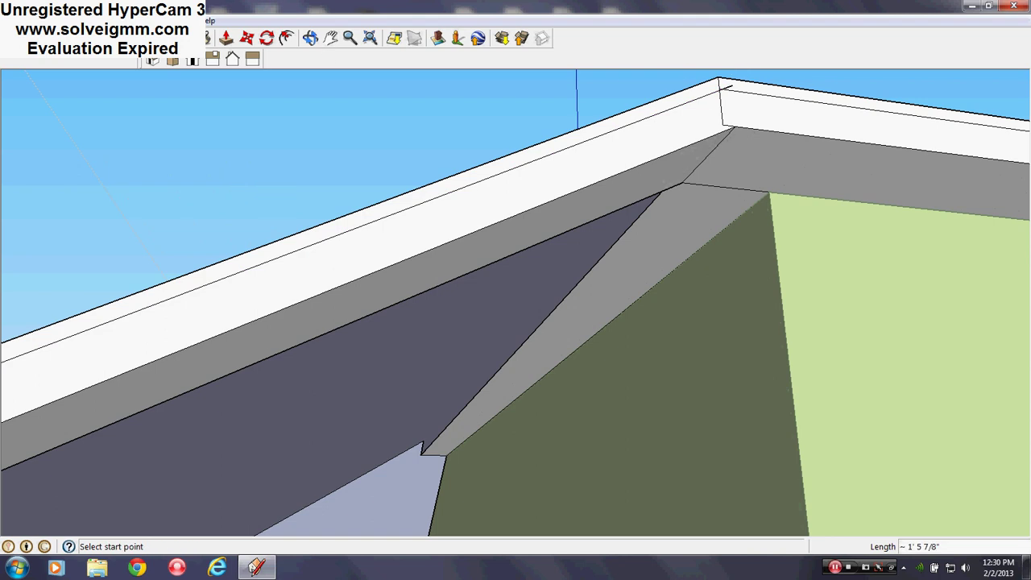
# Erase the trim line's overshoot and the vertical edge at the fascia's upper corner.
pyautogui.press('e')
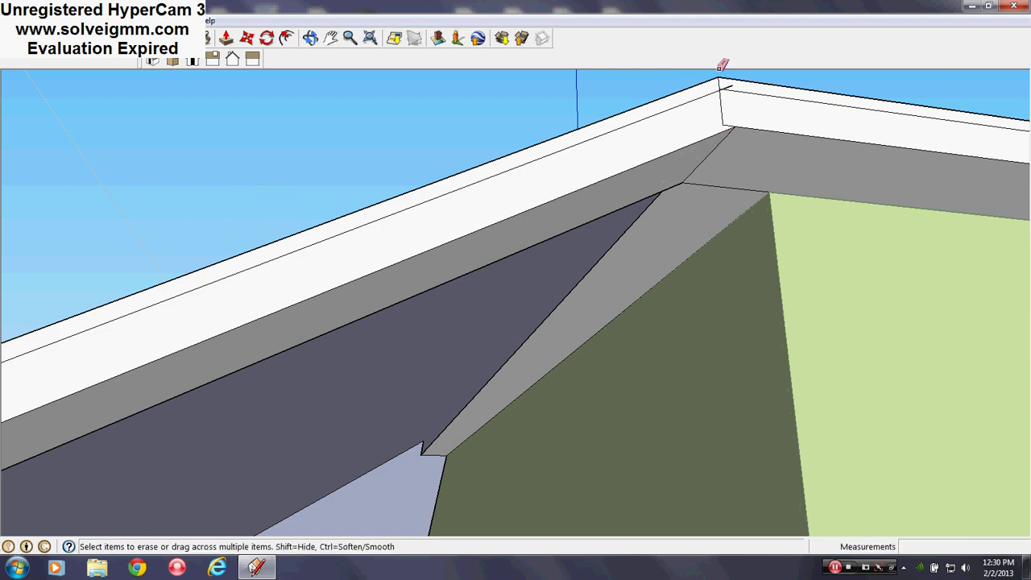
pyautogui.scroll(5, 726, 81)
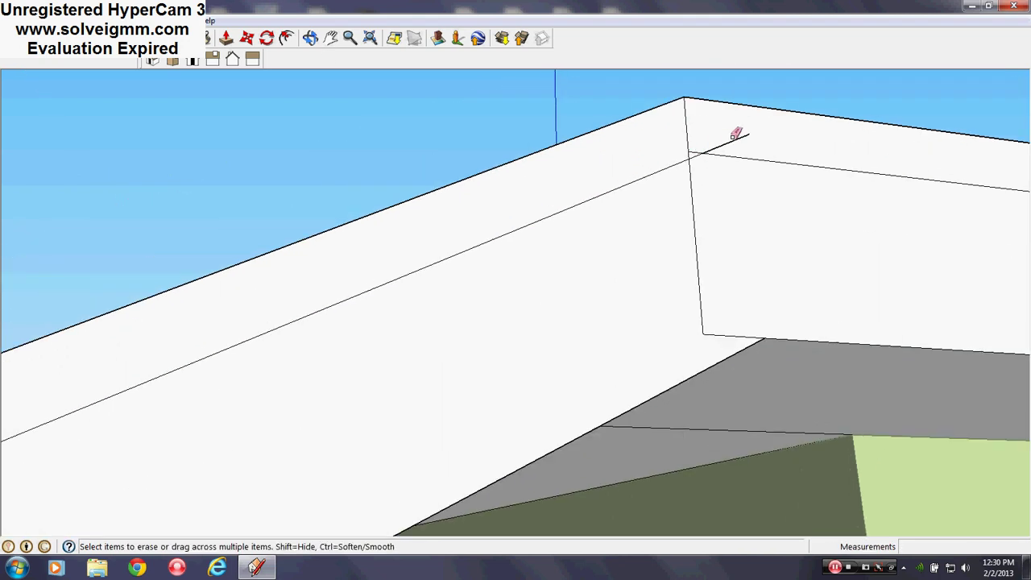
pyautogui.click(708, 326)
pyautogui.moveTo(665, 276)
pyautogui.mouseDown(button='middle')
pyautogui.moveTo(563, 283)
pyautogui.moveTo(564, 244)
pyautogui.moveTo(637, 288)
pyautogui.moveTo(283, 389)
pyautogui.moveTo(97, 410)
pyautogui.moveTo(626, 323)
pyautogui.moveTo(624, 299)
pyautogui.mouseUp(button='middle')
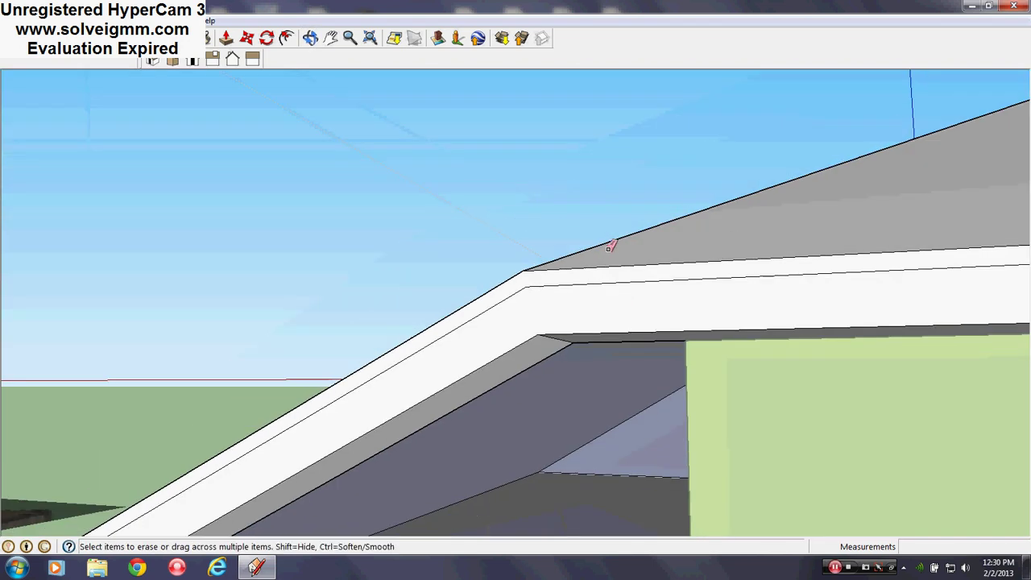
# Close the triangular gable with a 7' 4" vertical line from the upper soffit corner and a 13' 10 3/8" line to the lower soffit corner.
pyautogui.moveTo(610, 248); pyautogui.dragTo(813, 470, button='middle')
pyautogui.scroll(3, 813, 470)
pyautogui.press('l')
pyautogui.moveTo(932, 331)
pyautogui.mouseDown(button='middle')
pyautogui.moveTo(882, 306)
pyautogui.moveTo(741, 113)
pyautogui.mouseUp(button='middle')
pyautogui.press('l')
pyautogui.moveTo(897, 209); pyautogui.dragTo(894, 231, button='middle')
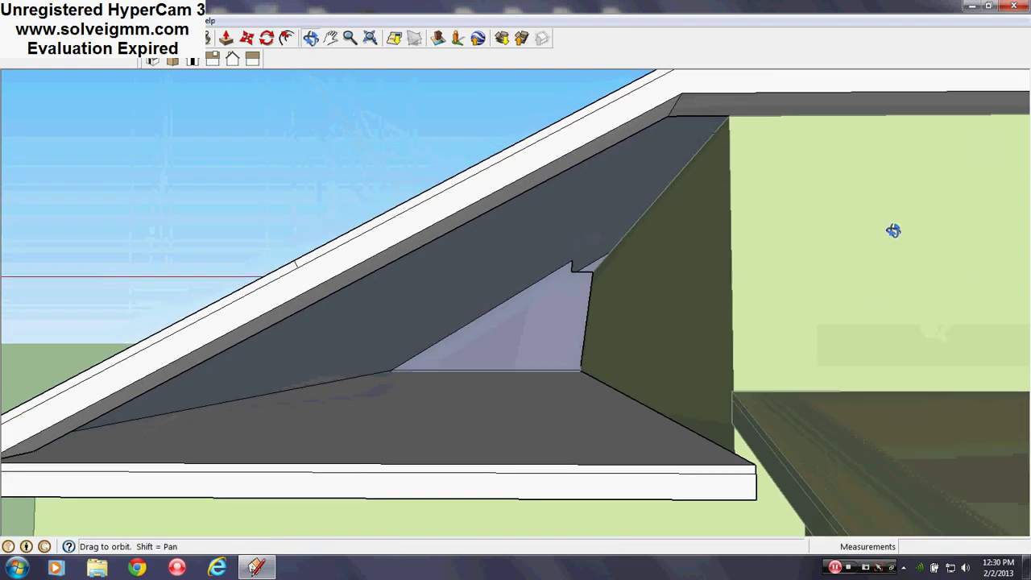
pyautogui.scroll(-2, 882, 239)
pyautogui.moveTo(566, 475); pyautogui.dragTo(549, 446, button='middle')
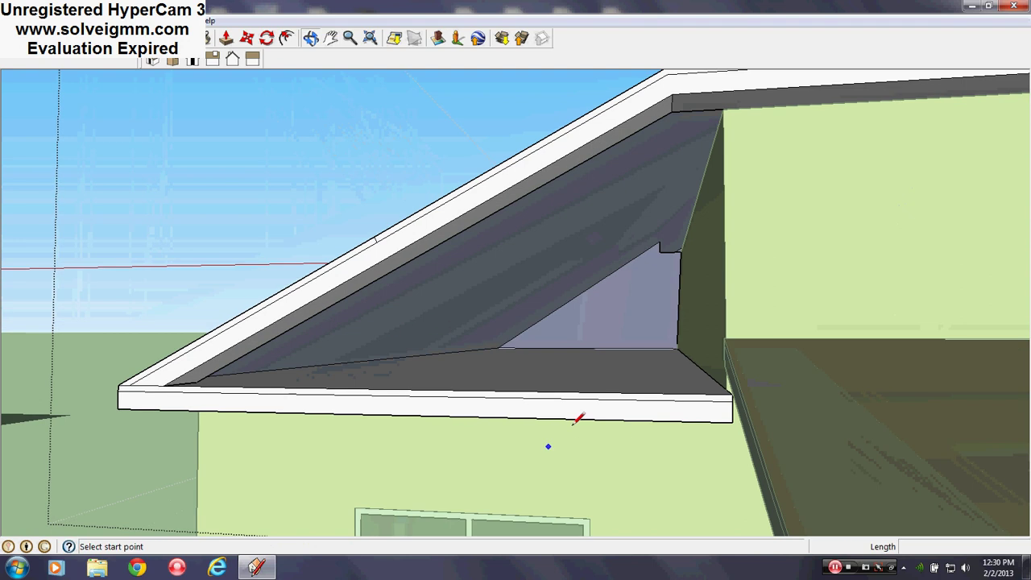
pyautogui.click(673, 107)
pyautogui.moveTo(673, 108); pyautogui.dragTo(612, 442, button='middle')
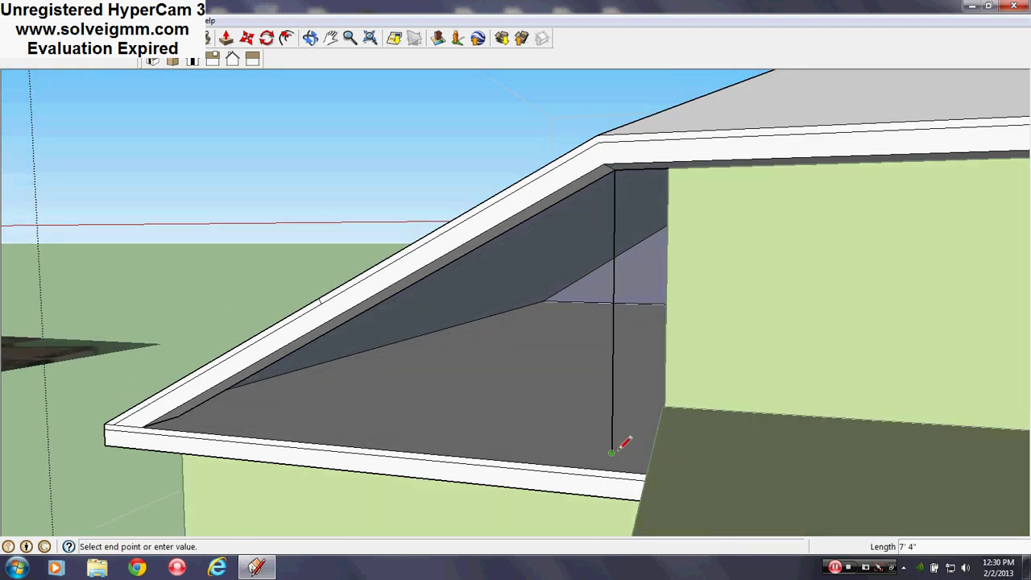
pyautogui.click(612, 451)
pyautogui.click(185, 412)
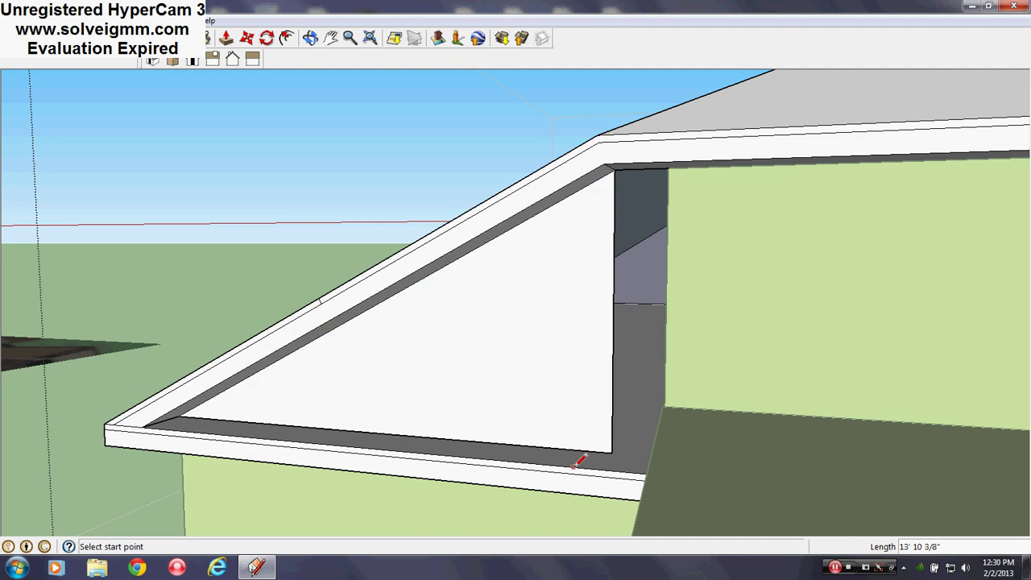
# Erase the short cross line at the outer edge of the sloped fascia.
pyautogui.moveTo(578, 461); pyautogui.dragTo(713, 442, button='middle')
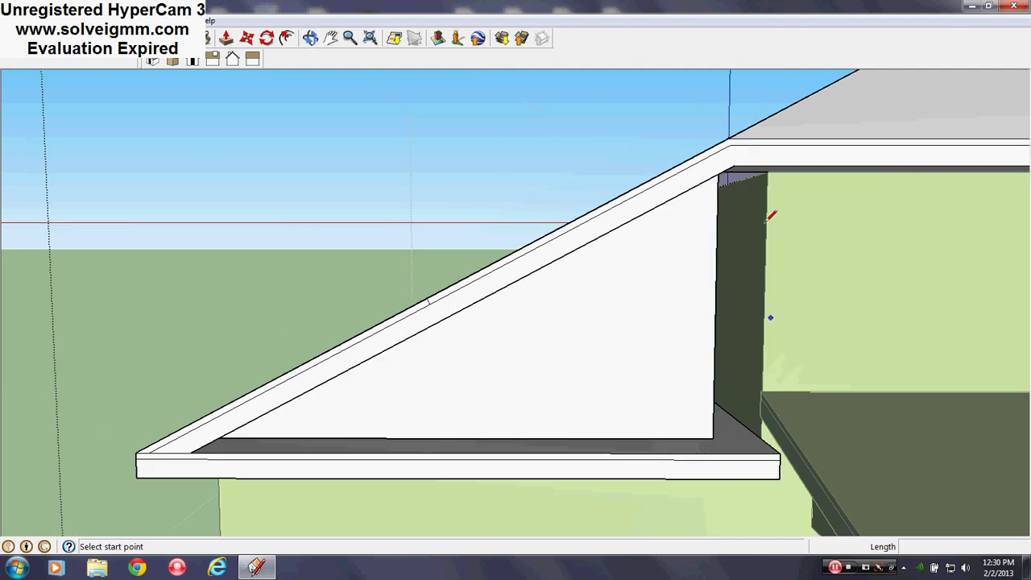
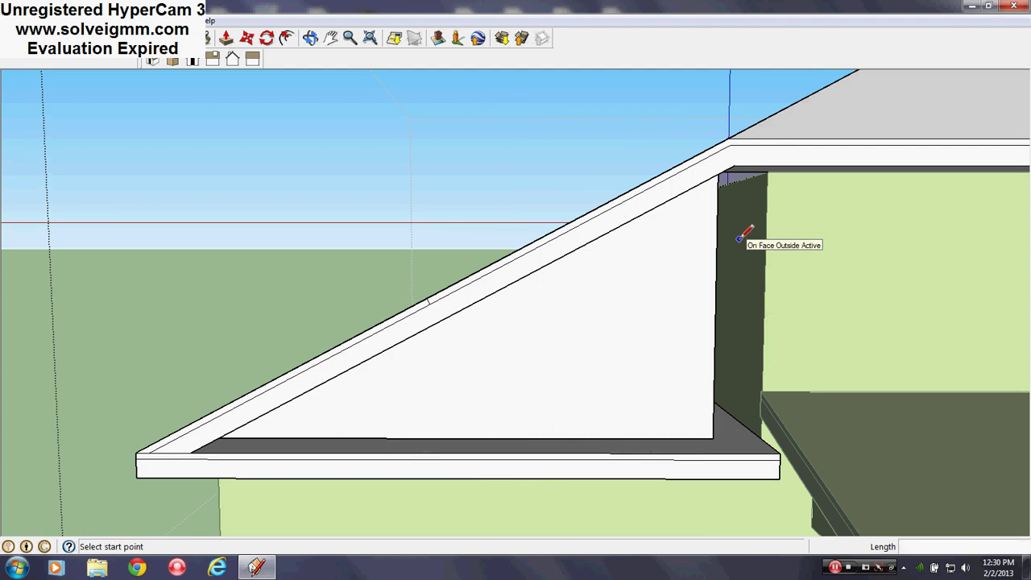
pyautogui.moveTo(424, 314)
pyautogui.mouseDown(button='middle')
pyautogui.moveTo(324, 329)
pyautogui.moveTo(308, 306)
pyautogui.moveTo(485, 310)
pyautogui.moveTo(540, 285)
pyautogui.moveTo(472, 325)
pyautogui.moveTo(358, 456)
pyautogui.mouseUp(button='middle')
pyautogui.scroll(3, 356, 458)
pyautogui.scroll(2, 259, 174)
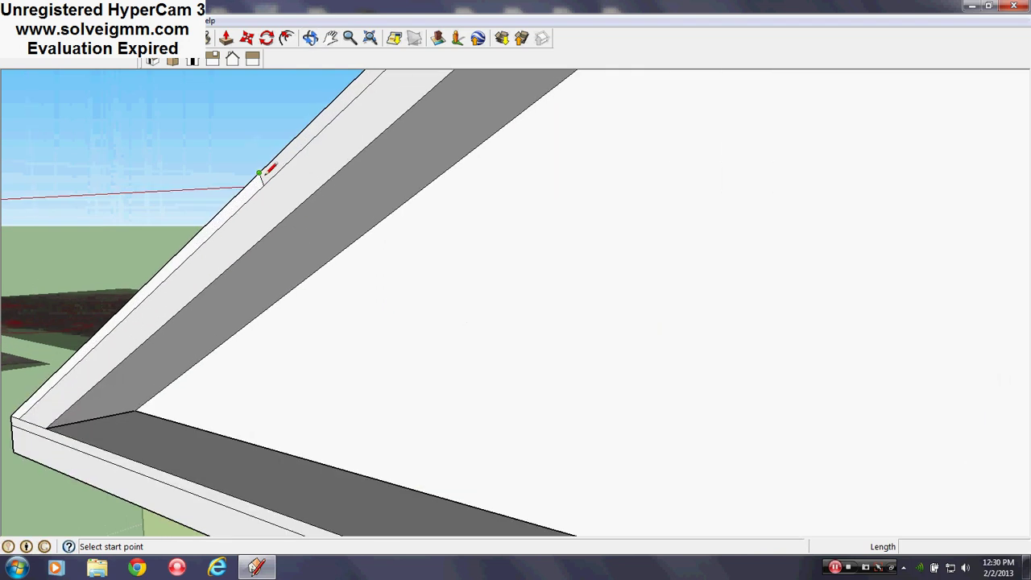
pyautogui.rightClick(259, 182)
pyautogui.press('Escape')
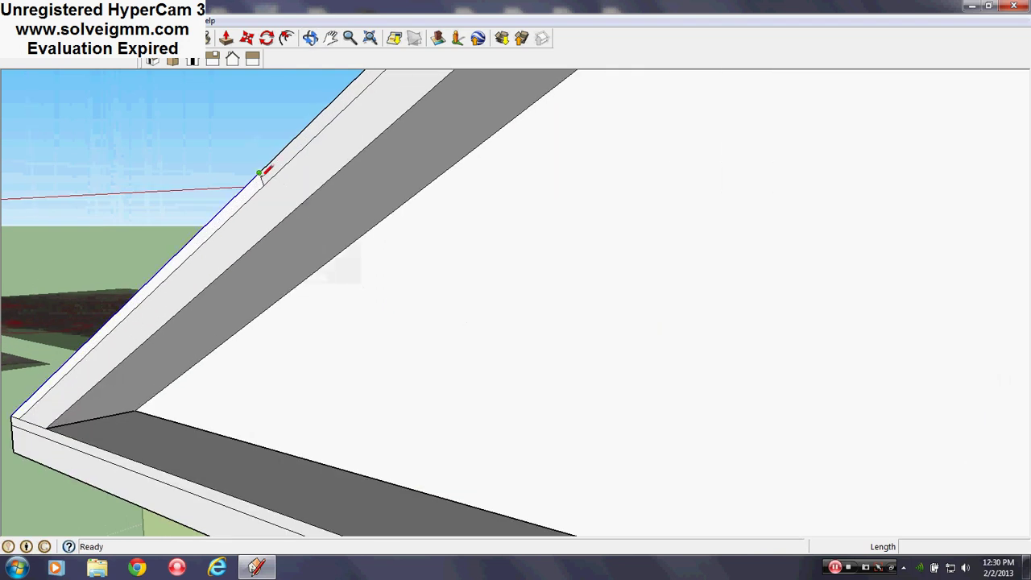
pyautogui.rightClick(259, 179)
pyautogui.click(278, 200)
pyautogui.scroll(-5, 451, 249)
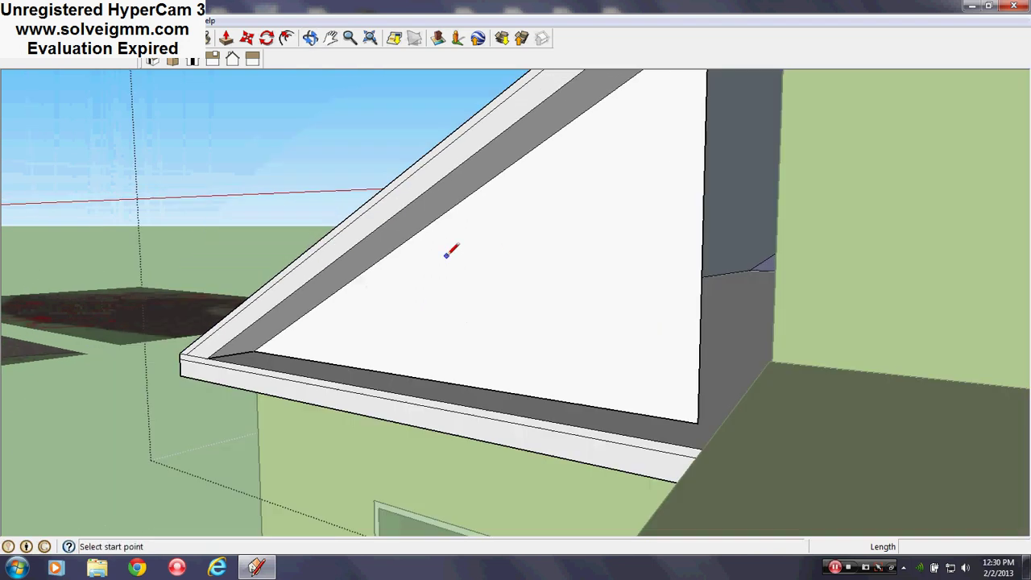
# Draw a vertical line across the lower fascia near its outer corner and connect the sloped trim line to the corner's trim line.
pyautogui.scroll(2, 435, 322)
pyautogui.moveTo(453, 349); pyautogui.dragTo(492, 349, button='middle')
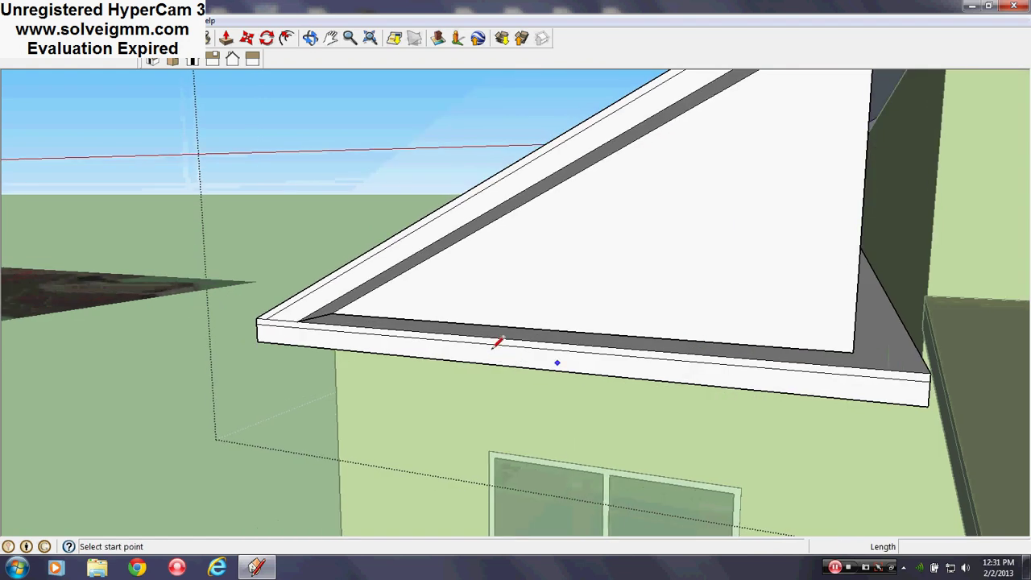
pyautogui.moveTo(417, 357); pyautogui.dragTo(575, 343, button='middle')
pyautogui.scroll(-2, 575, 344)
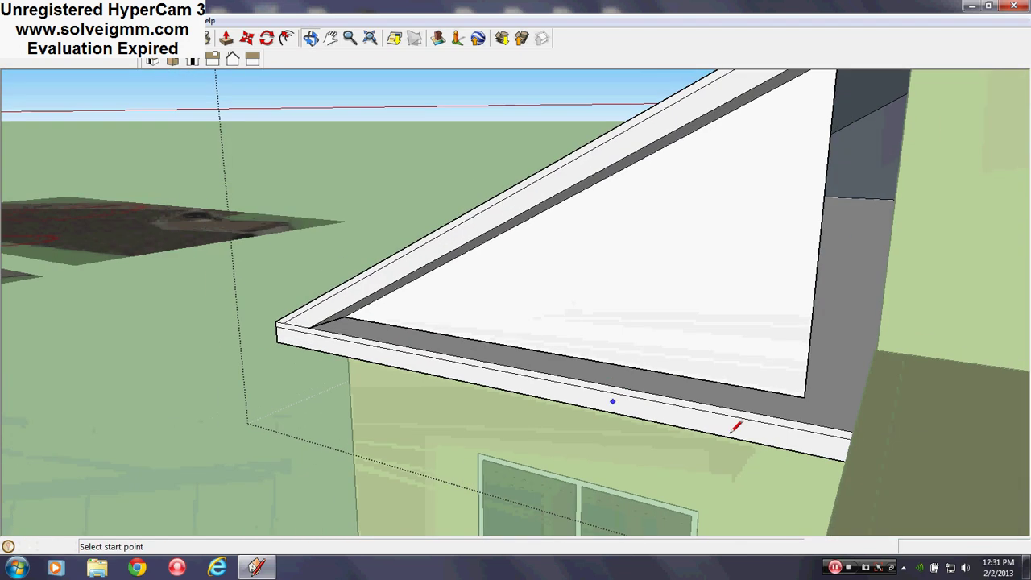
pyautogui.moveTo(737, 426); pyautogui.dragTo(894, 438, button='middle')
pyautogui.scroll(3, 928, 405)
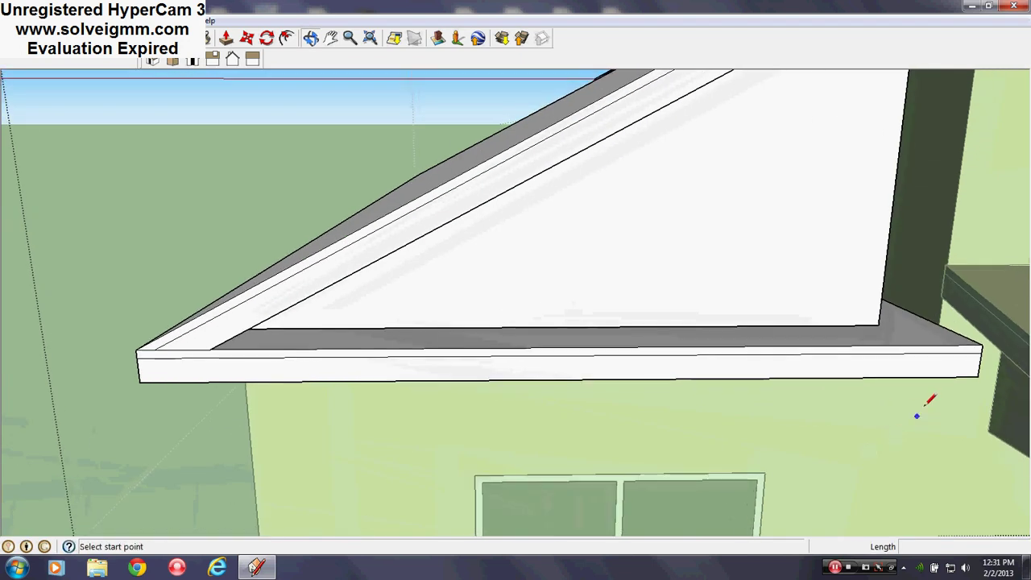
pyautogui.click(225, 380)
pyautogui.click(229, 351)
pyautogui.moveTo(224, 345); pyautogui.dragTo(372, 324, button='middle')
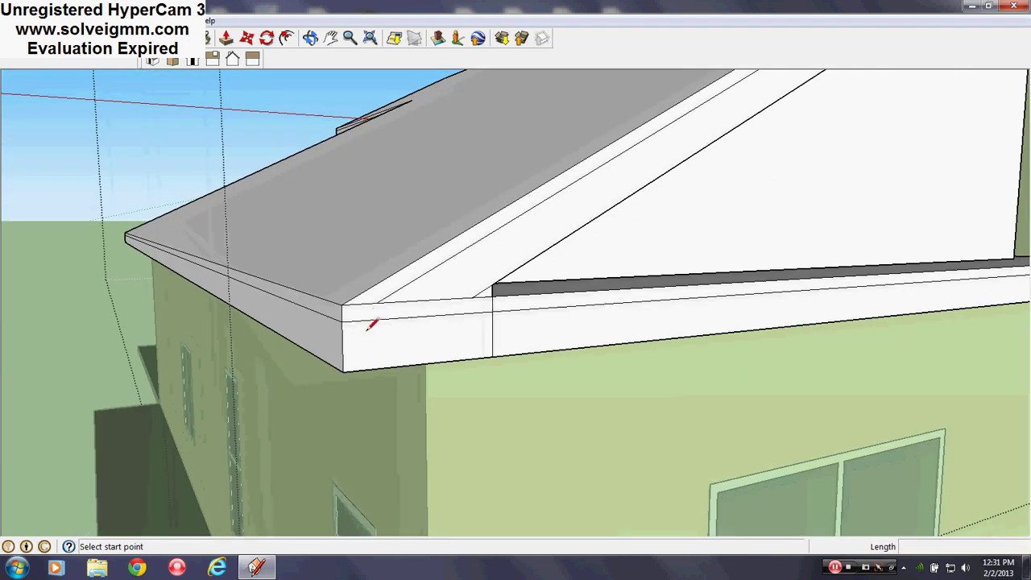
pyautogui.click(377, 302)
pyautogui.click(344, 320)
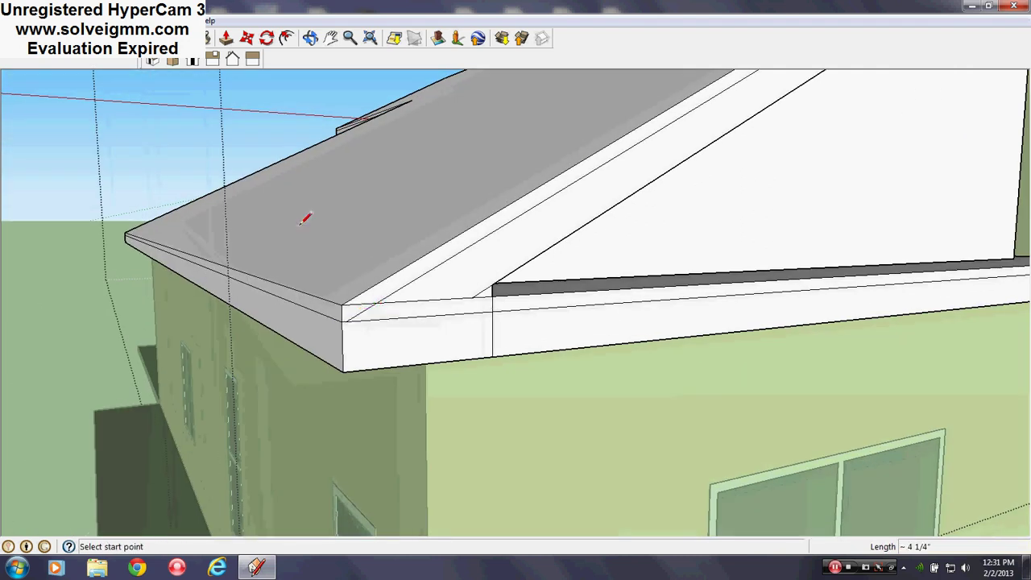
# Erase the leftover edges where the sloped and lower fascias meet, and the trim line along the lower fascia.
pyautogui.press('e')
pyautogui.click(365, 302)
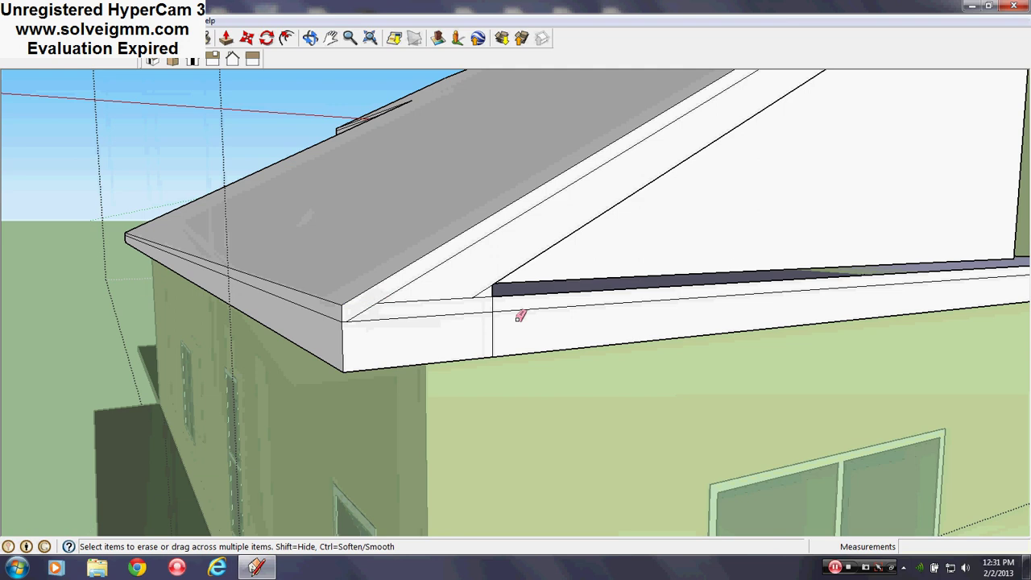
pyautogui.moveTo(490, 307)
pyautogui.mouseDown(button='middle')
pyautogui.moveTo(360, 322)
pyautogui.moveTo(276, 292)
pyautogui.mouseUp(button='middle')
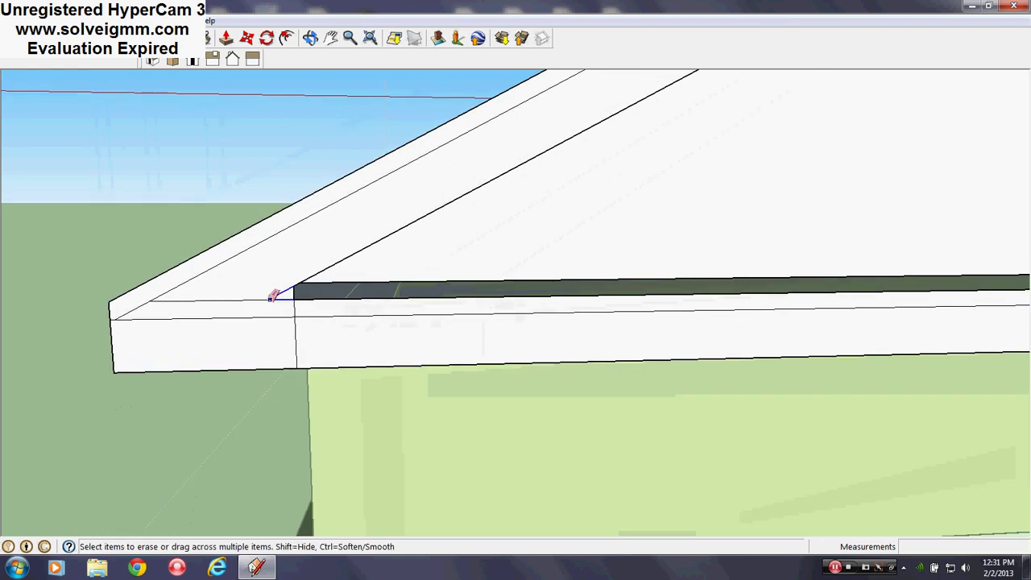
pyautogui.scroll(-2, 273, 320)
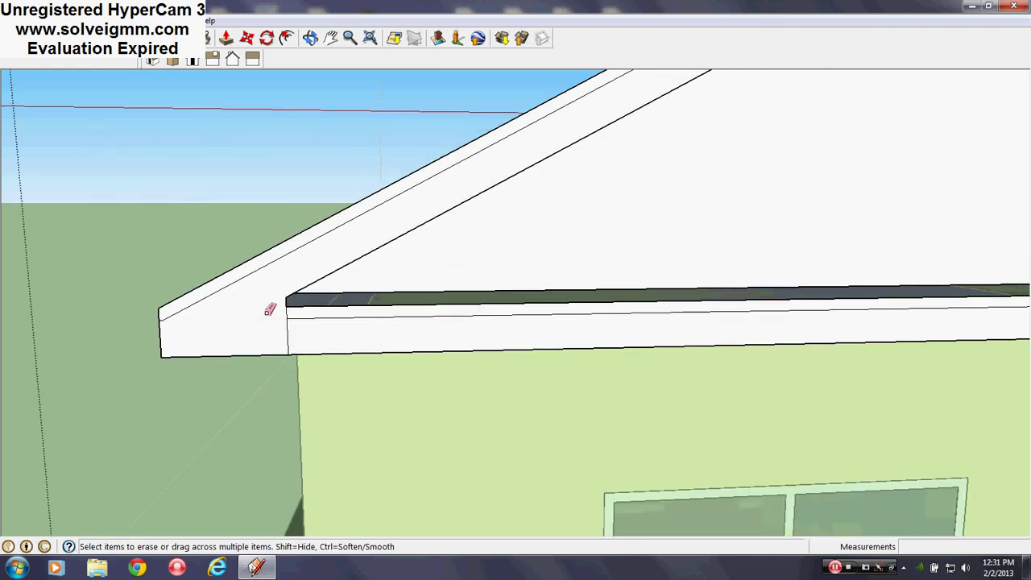
pyautogui.moveTo(270, 310); pyautogui.dragTo(188, 306, button='middle')
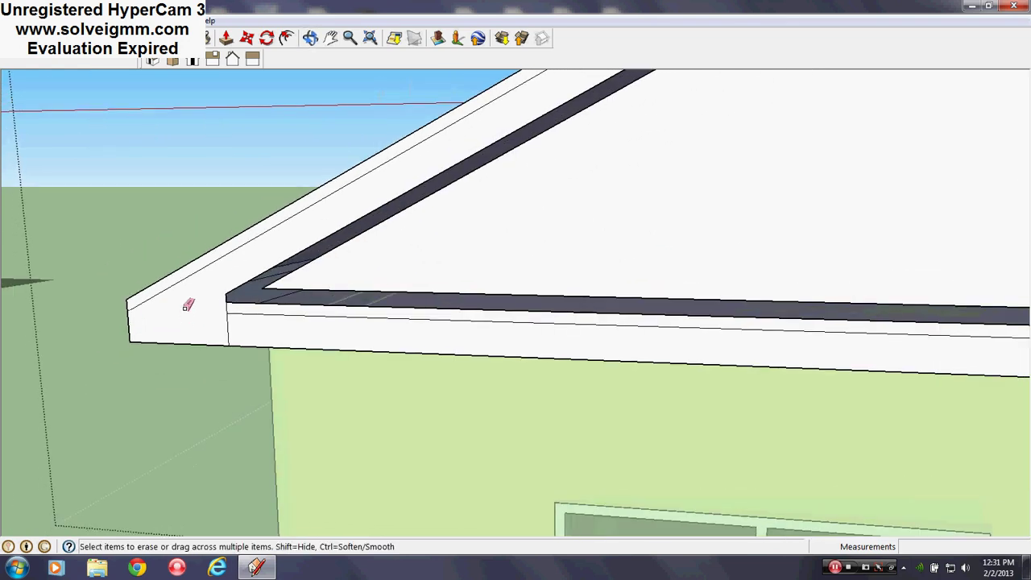
pyautogui.click(248, 313)
pyautogui.scroll(-3, 226, 315)
pyautogui.scroll(4, 935, 360)
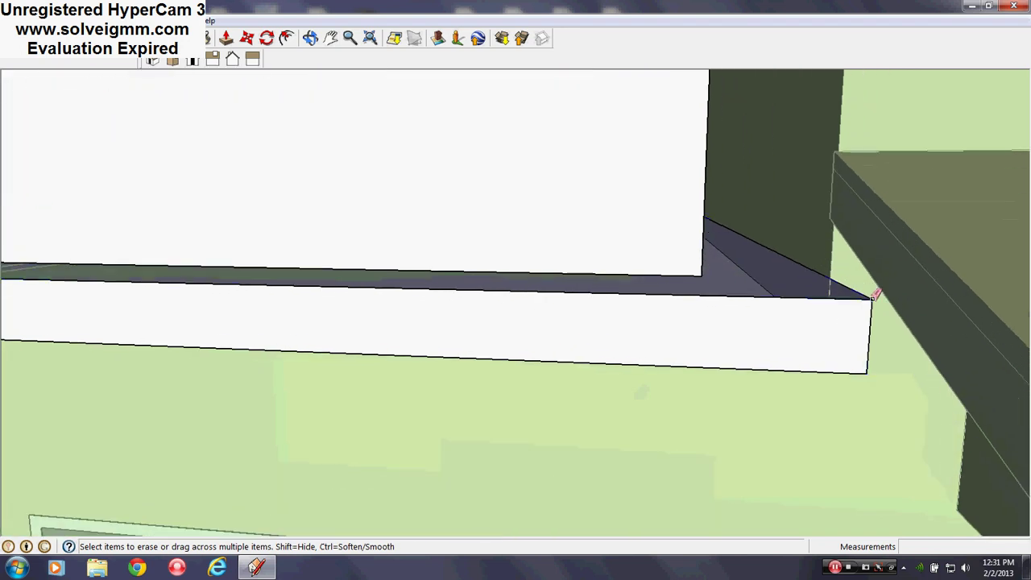
# Erase the lower rear fascia's outer end edge to remove its face, and undo the erasure of the soffit edge.
pyautogui.click(873, 299)
pyautogui.click(863, 374)
pyautogui.scroll(-3, 860, 374)
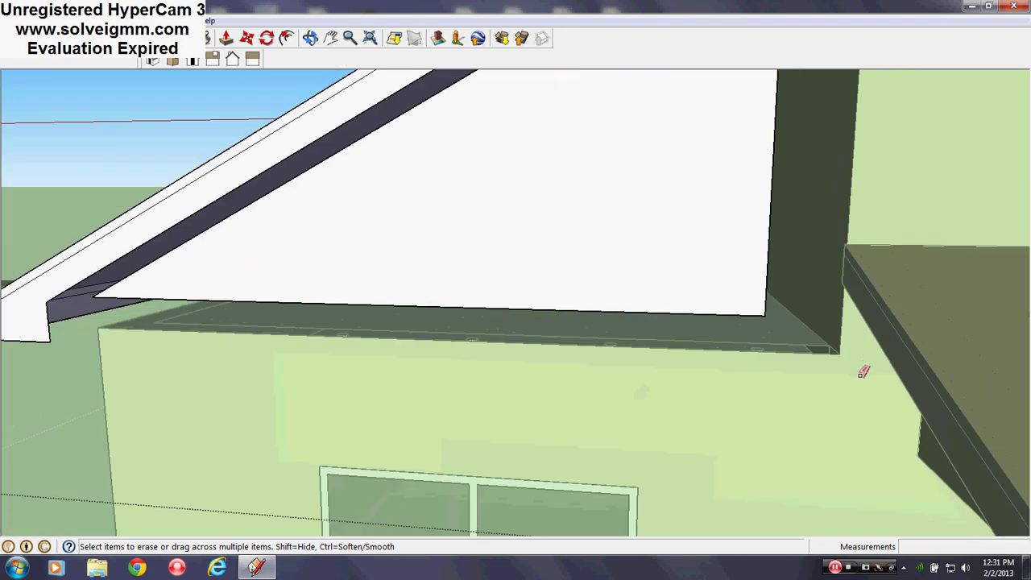
pyautogui.hotkey('ctrl', 'z')
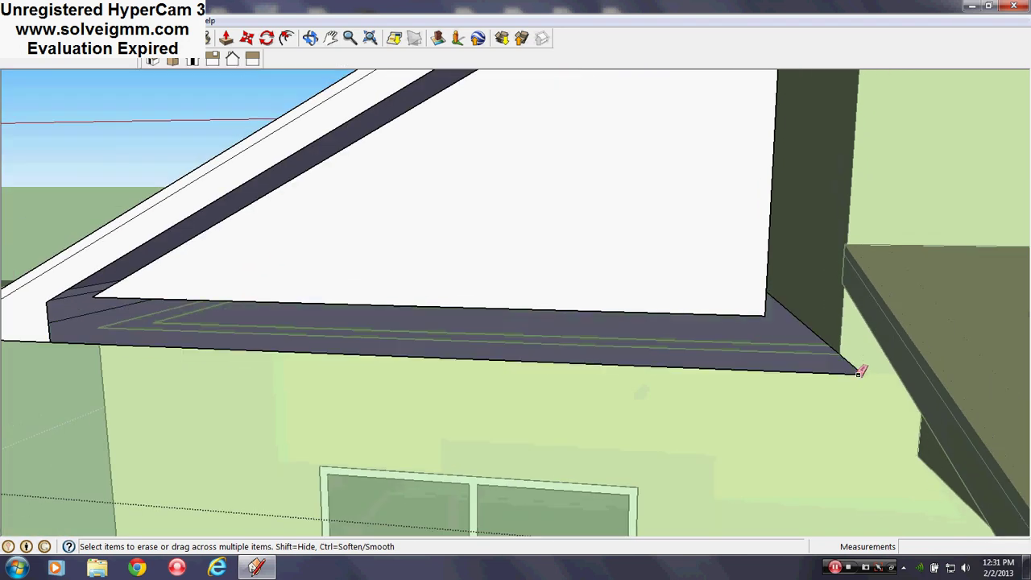
# Draw a 14' 11 1/2" by 1' 6" rectangle on the rear soffit, from the fascia's outer corner to the upper wall's corner.
pyautogui.rightClick(807, 364)
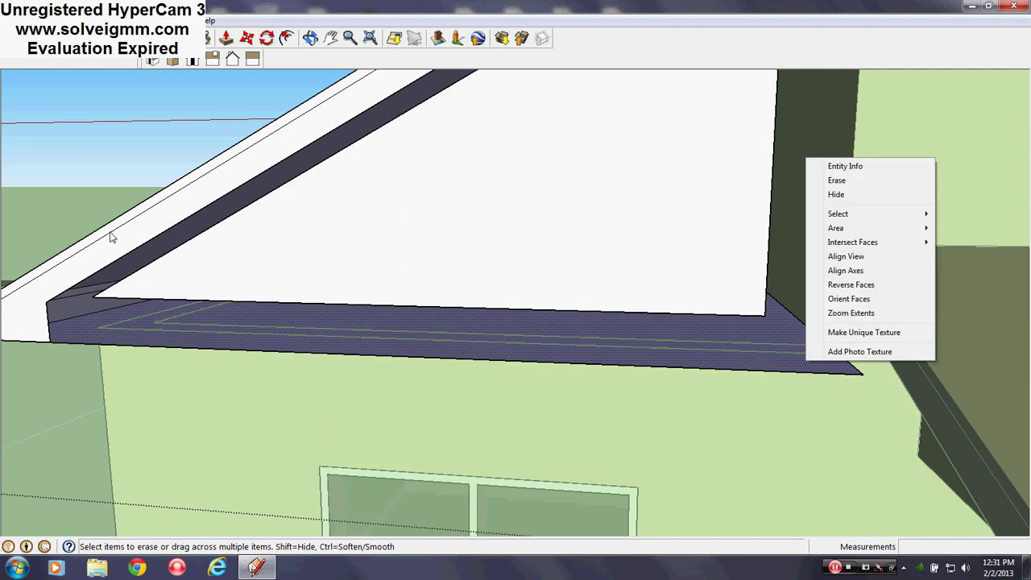
pyautogui.click(74, 38)
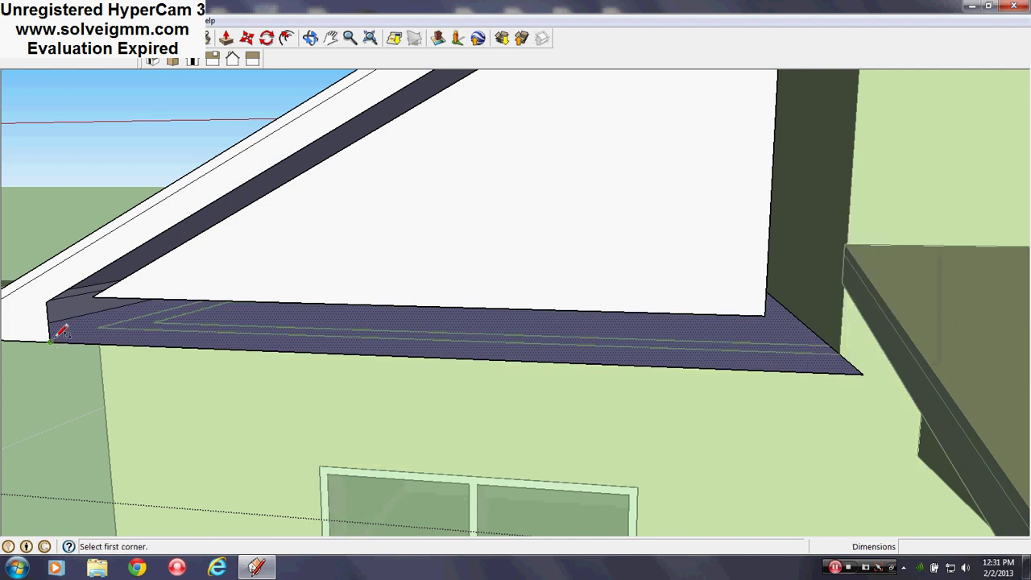
pyautogui.click(52, 341)
pyautogui.moveTo(779, 364); pyautogui.dragTo(789, 390, button='middle')
pyautogui.click(834, 379)
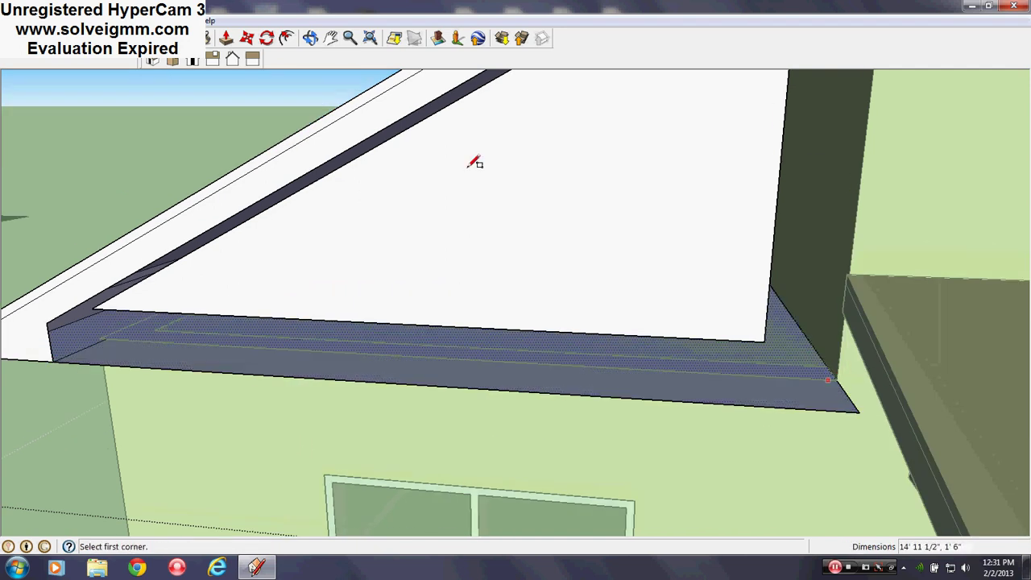
# Erase the outer edge of the soffit strip projecting past the rear wall.
pyautogui.press('e')
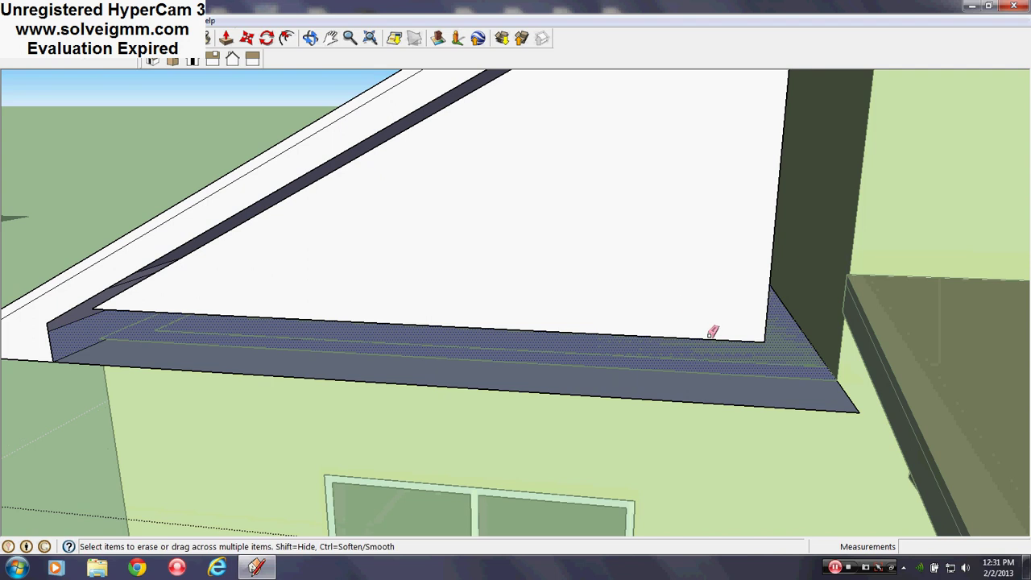
pyautogui.click(850, 411)
pyautogui.scroll(-2, 850, 416)
pyautogui.moveTo(476, 435); pyautogui.dragTo(574, 406, button='middle')
# Outline the soffit along the walls with a 47' 7 1/2" line from the rear to the front corner, continuing along the front wall to the entry.
pyautogui.press('l')
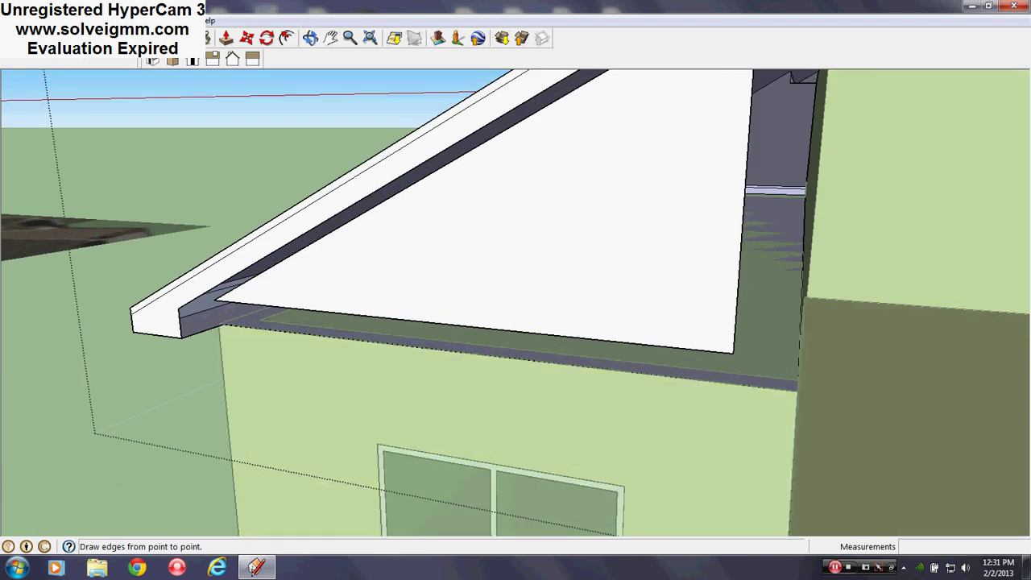
pyautogui.scroll(4, 226, 316)
pyautogui.click(216, 335)
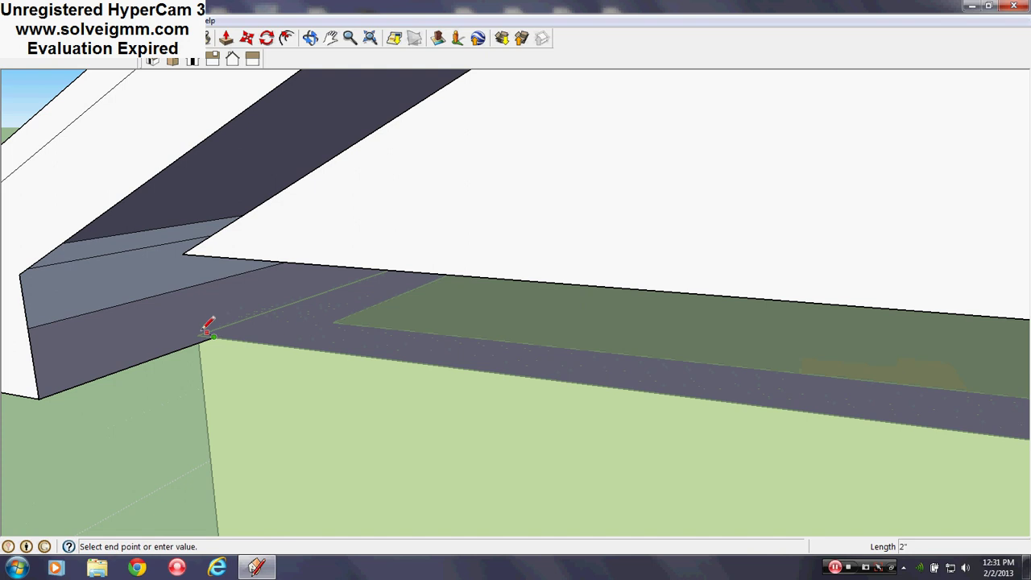
pyautogui.moveTo(203, 370); pyautogui.dragTo(834, 273, button='middle')
pyautogui.scroll(-2, 833, 274)
pyautogui.moveTo(211, 270); pyautogui.dragTo(635, 317, button='middle')
pyautogui.scroll(-3, 642, 342)
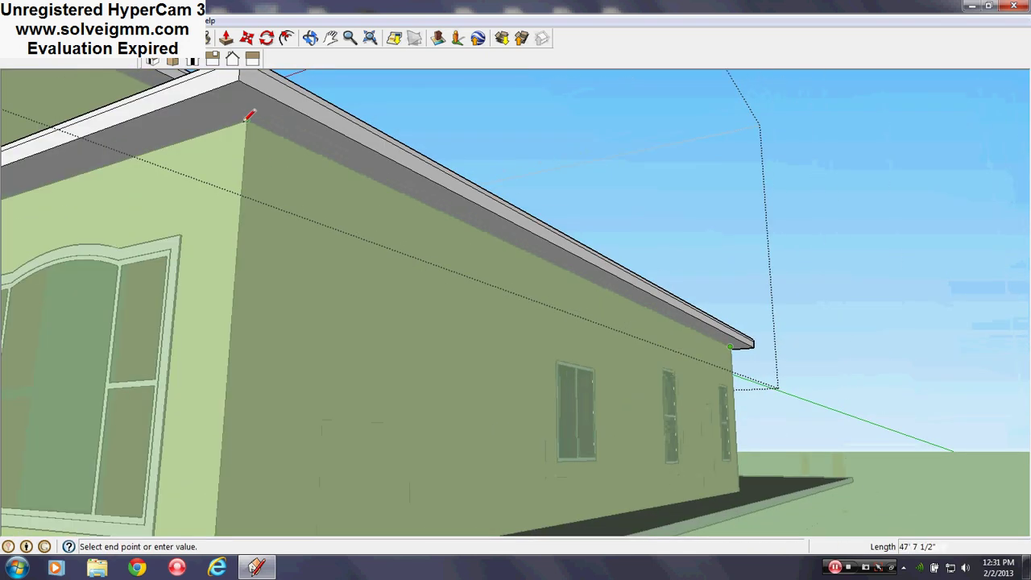
pyautogui.click(247, 120)
pyautogui.scroll(-2, 380, 246)
pyautogui.scroll(4, 24, 211)
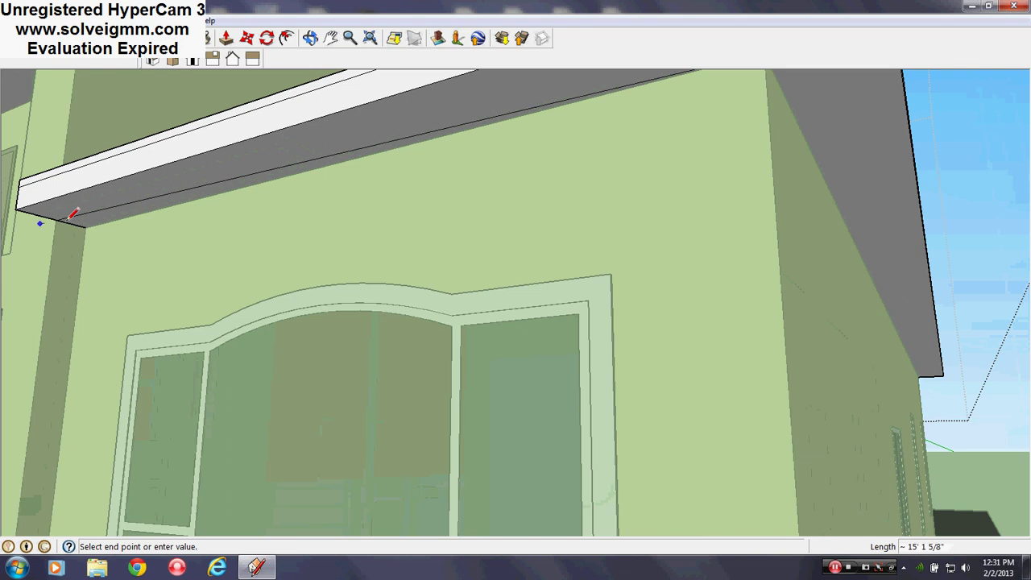
pyautogui.click(82, 226)
# Erase the leftover soffit face beneath the rear gable, inside the wall outline.
pyautogui.moveTo(346, 294); pyautogui.dragTo(120, 380, button='middle')
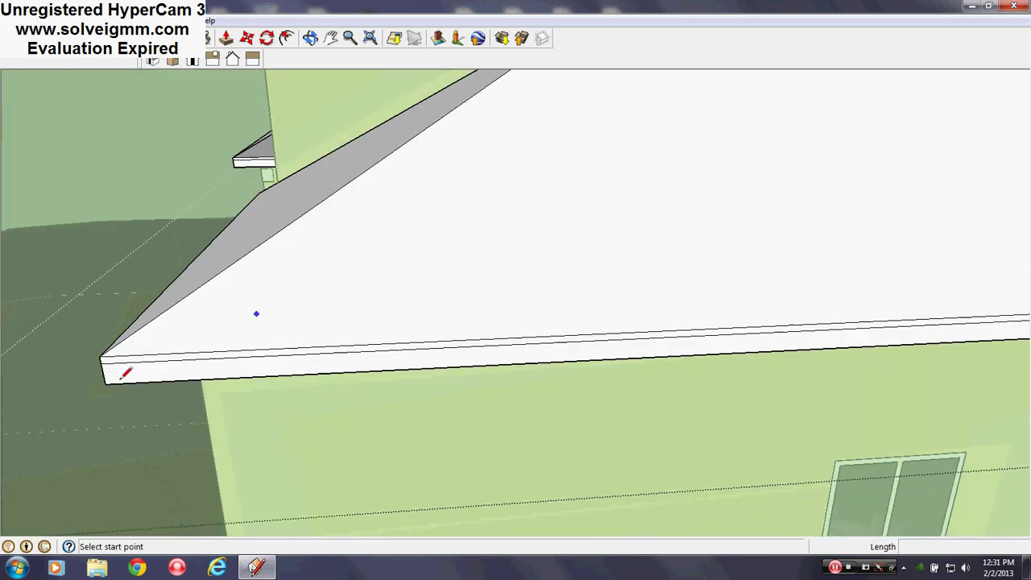
pyautogui.scroll(-2, 129, 371)
pyautogui.moveTo(667, 303); pyautogui.dragTo(331, 295, button='middle')
pyautogui.scroll(4, 746, 424)
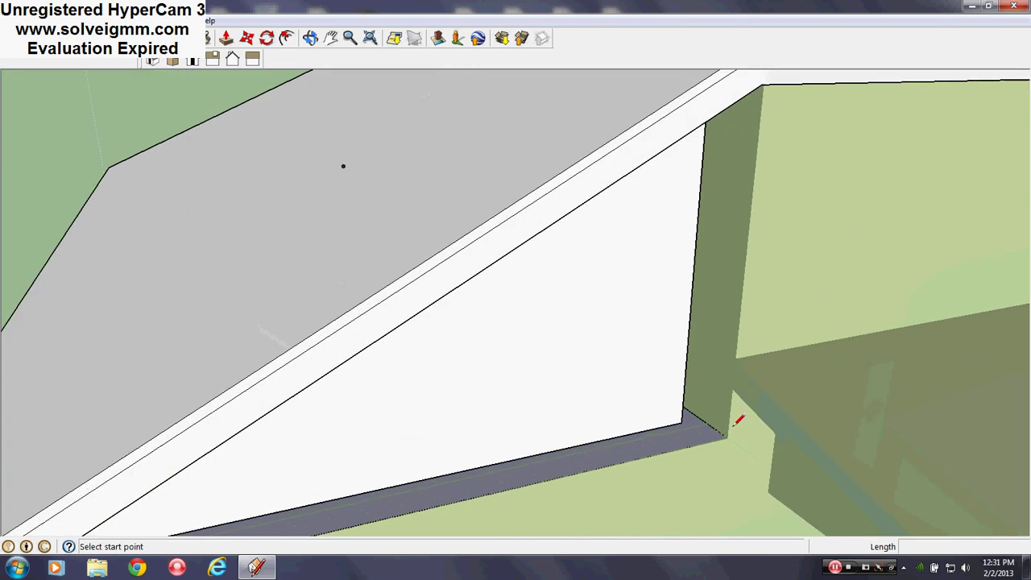
pyautogui.rightClick(712, 429)
pyautogui.click(739, 451)
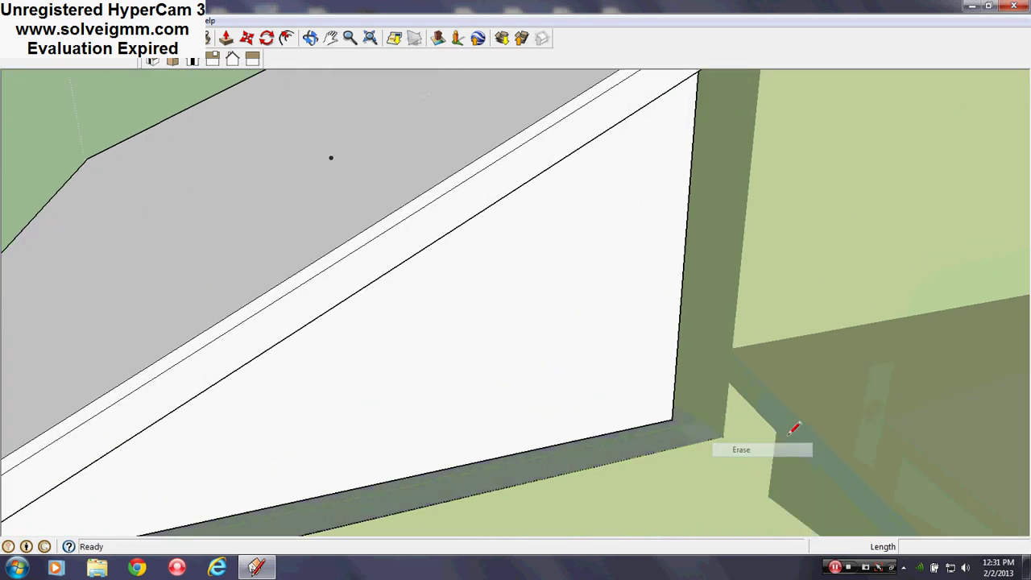
# Draw a vertical line about 9 1/2" high from the rear wall corner up to the gable's slope and erase the gable tip beyond it.
pyautogui.moveTo(789, 433); pyautogui.dragTo(612, 428, button='middle')
pyautogui.scroll(-2, 612, 428)
pyautogui.moveTo(81, 405); pyautogui.dragTo(231, 395, button='middle')
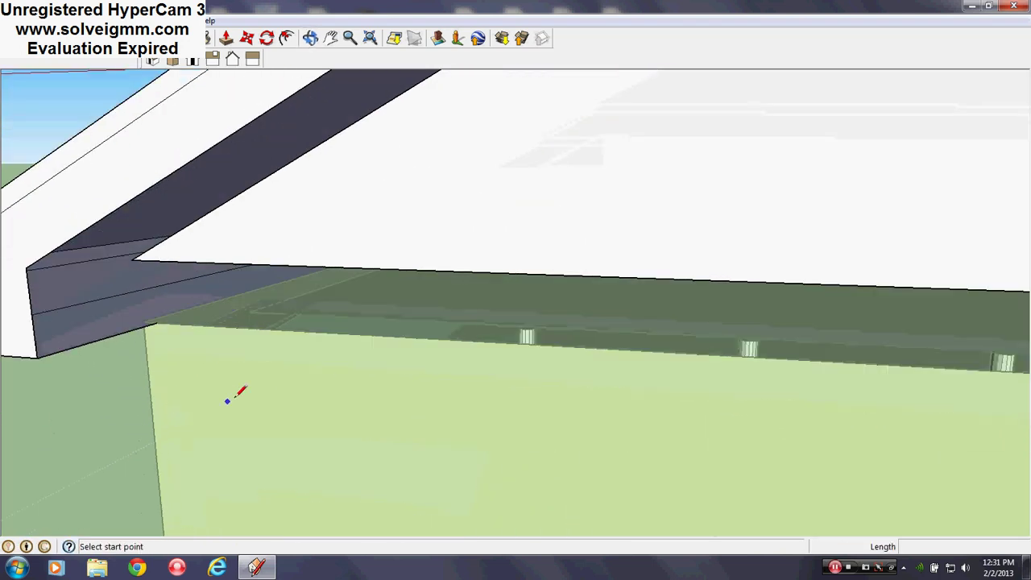
pyautogui.scroll(-2, 209, 371)
pyautogui.scroll(1, 172, 358)
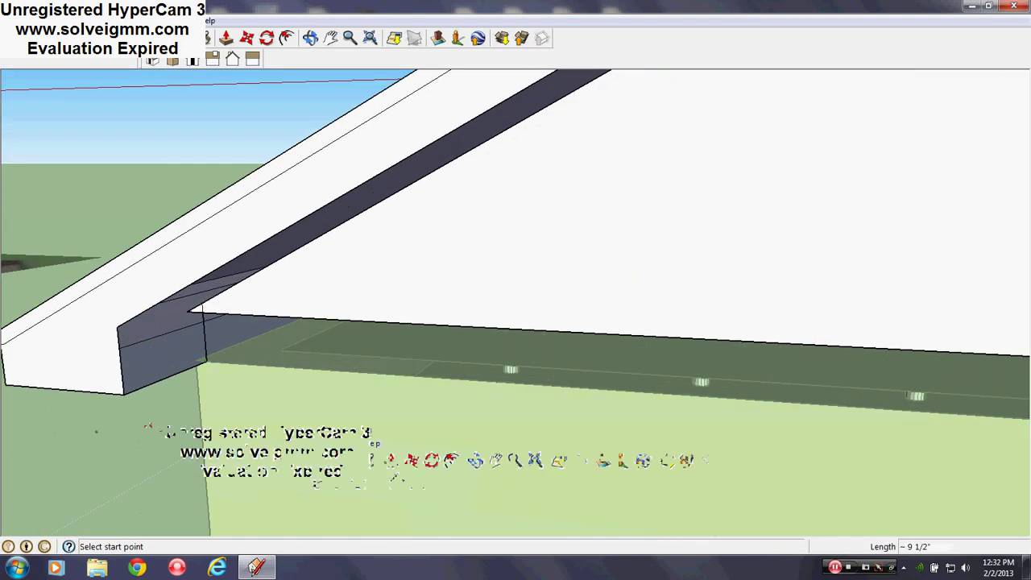
pyautogui.click(166, 38)
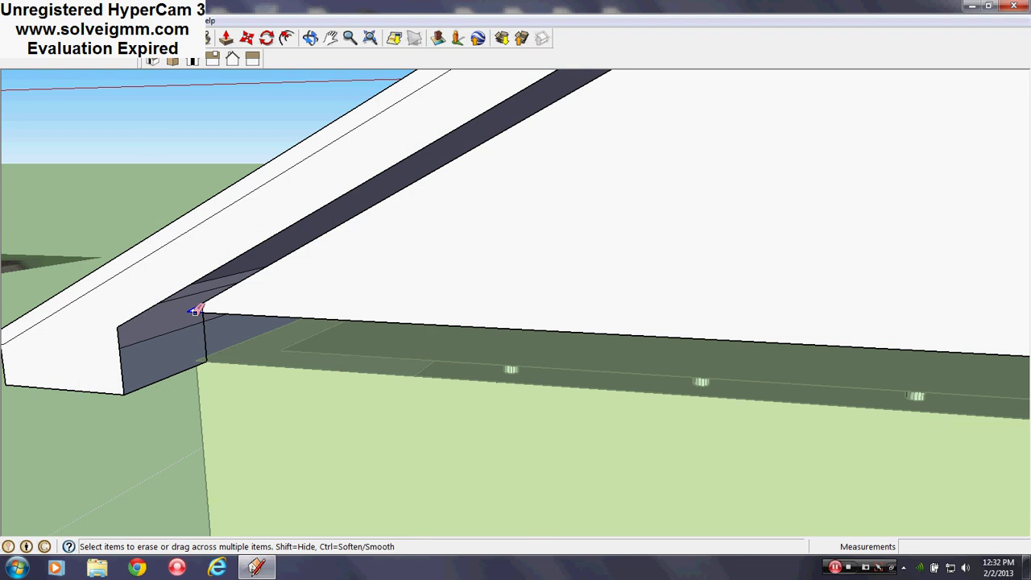
# Close the end of the side eave with a rectangle from the gable's lower outer corner to the fascia's bottom corner.
pyautogui.click(74, 38)
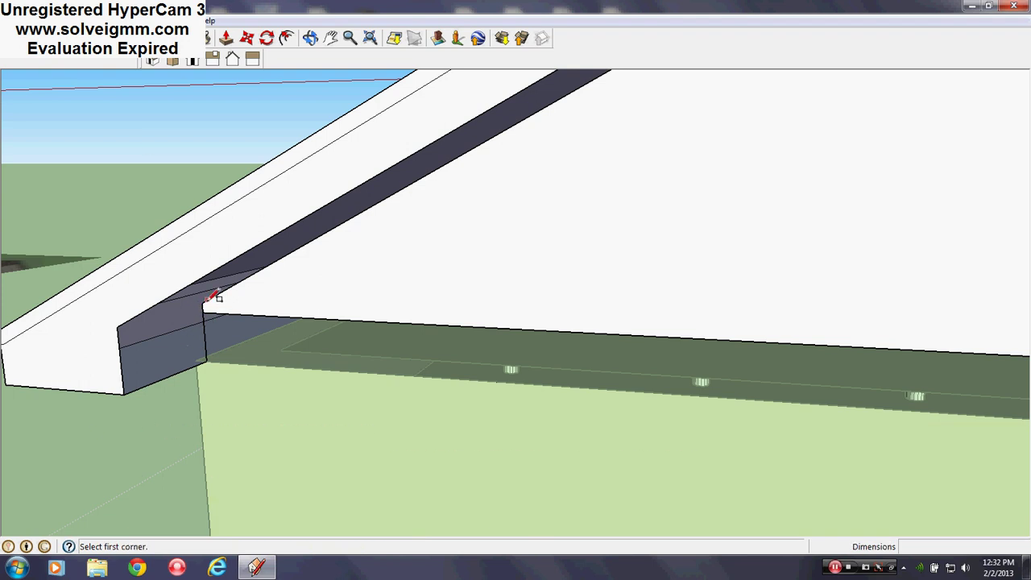
pyautogui.click(206, 303)
pyautogui.click(131, 390)
pyautogui.scroll(-3, 85, 362)
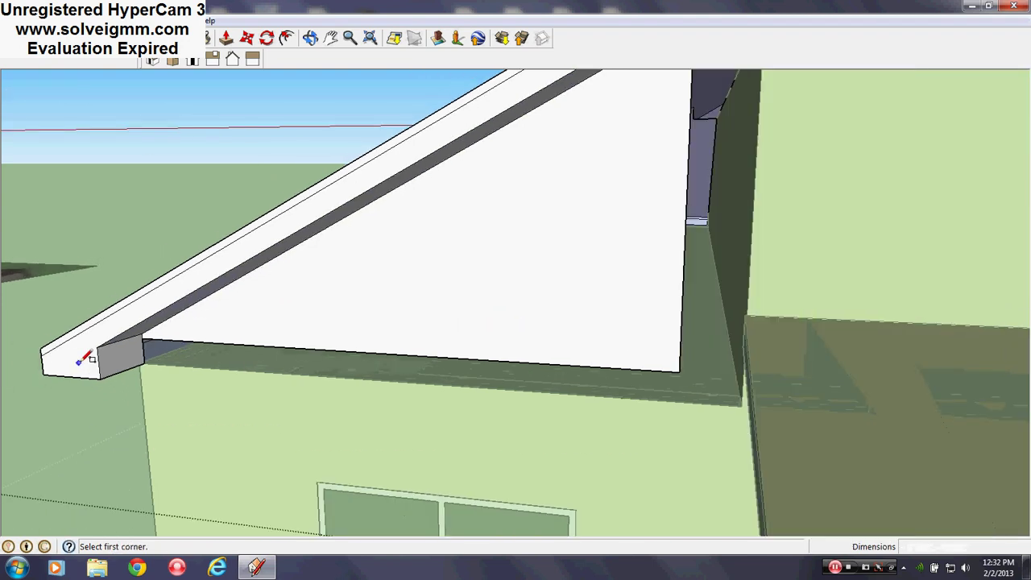
# Fill the gap below the gable with a 13' 6 9/16" by 9 1/2" rectangle and erase the seam between it and the gable.
pyautogui.scroll(-1, 79, 363)
pyautogui.scroll(2, 497, 424)
pyautogui.moveTo(497, 424); pyautogui.dragTo(490, 403, button='middle')
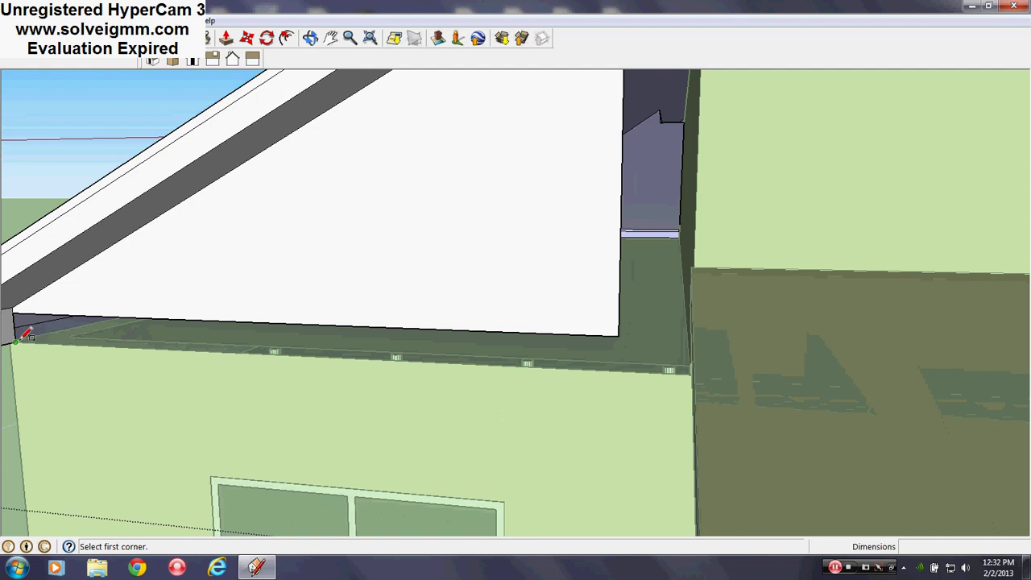
pyautogui.click(16, 342)
pyautogui.click(610, 333)
pyautogui.rightClick(610, 335)
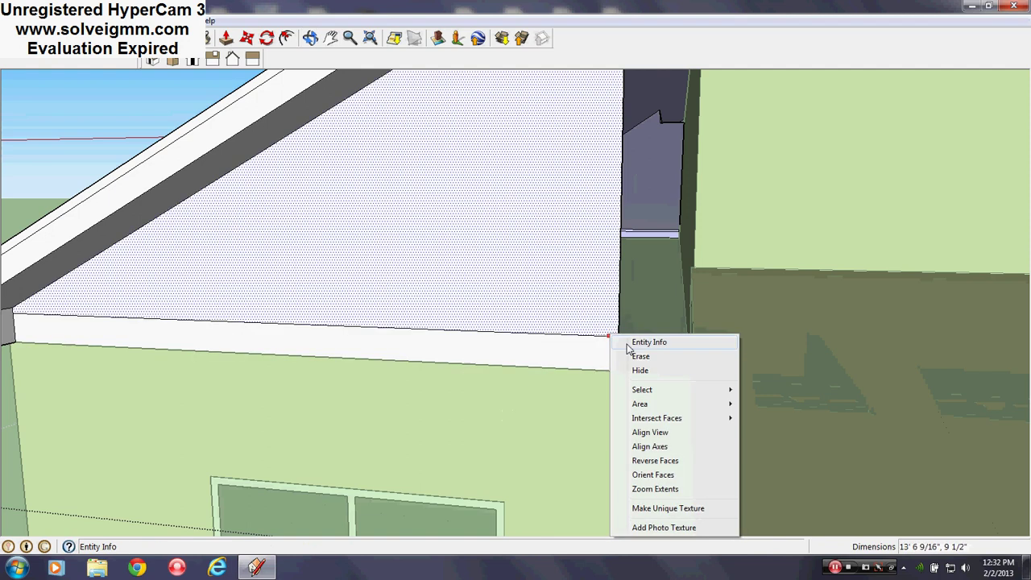
pyautogui.rightClick(593, 335)
pyautogui.click(645, 362)
# Close the open end of the lower front eave with a vertical edge where it meets the entry wall.
pyautogui.moveTo(644, 373)
pyautogui.mouseDown(button='middle')
pyautogui.moveTo(322, 360)
pyautogui.moveTo(459, 394)
pyautogui.moveTo(927, 371)
pyautogui.mouseUp(button='middle')
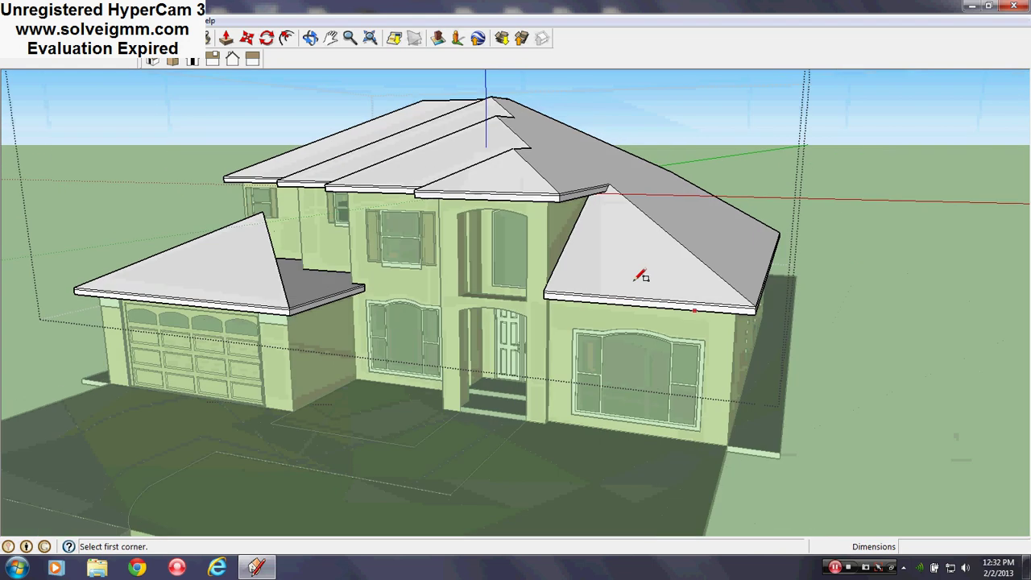
pyautogui.scroll(10, 640, 276)
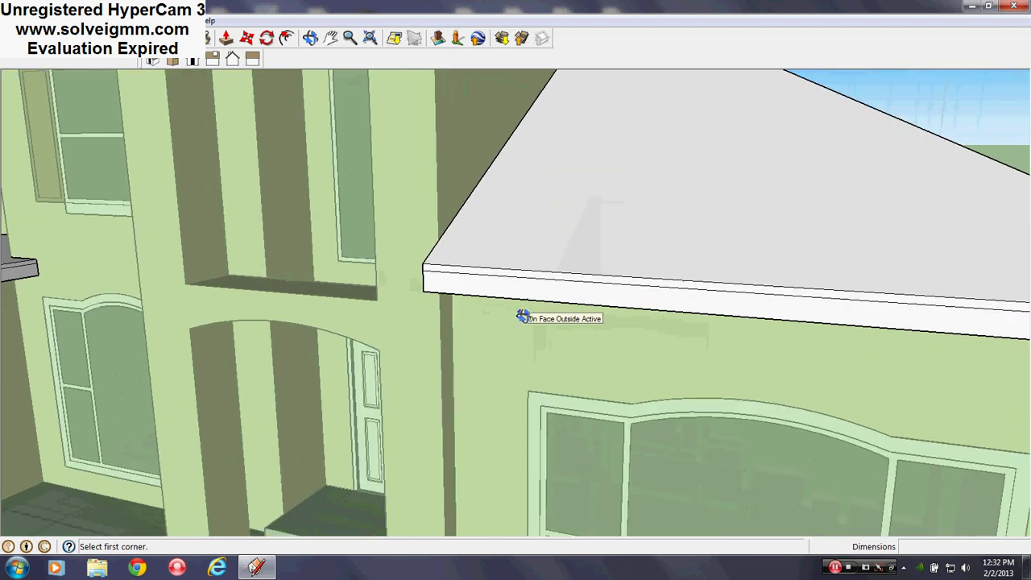
pyautogui.moveTo(529, 322); pyautogui.dragTo(719, 336, button='middle')
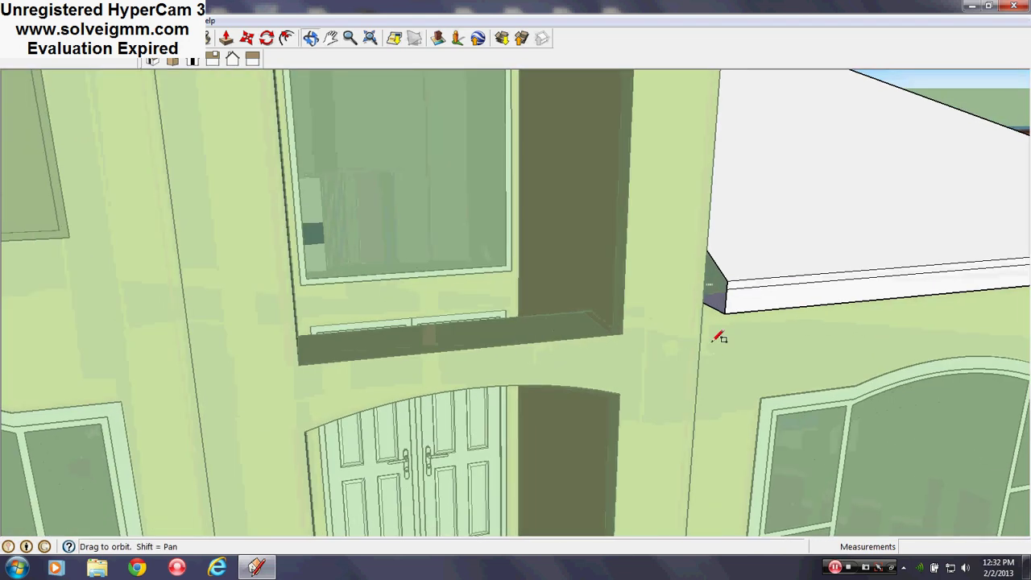
pyautogui.scroll(4, 753, 271)
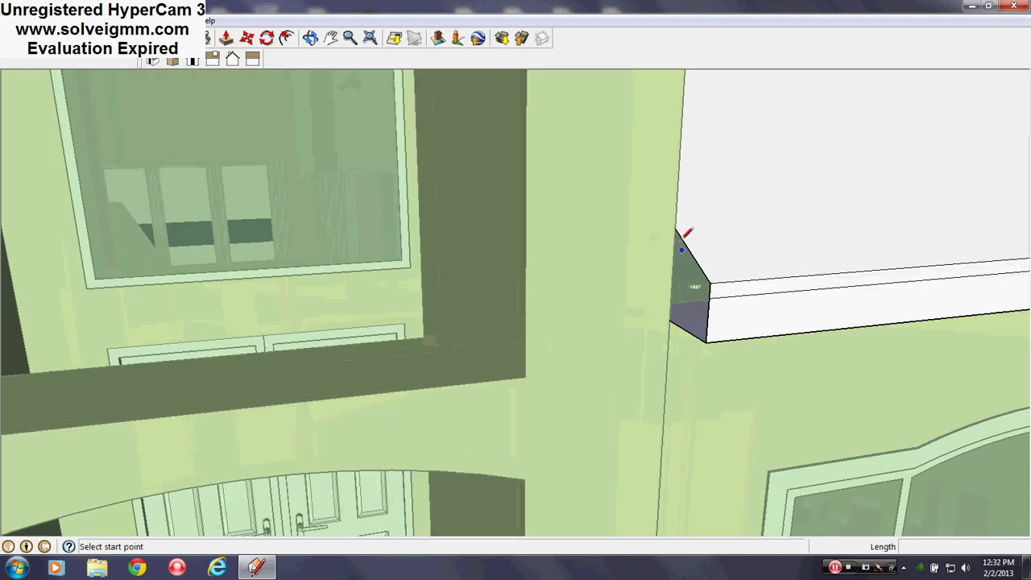
pyautogui.click(672, 318)
pyautogui.scroll(2, 735, 295)
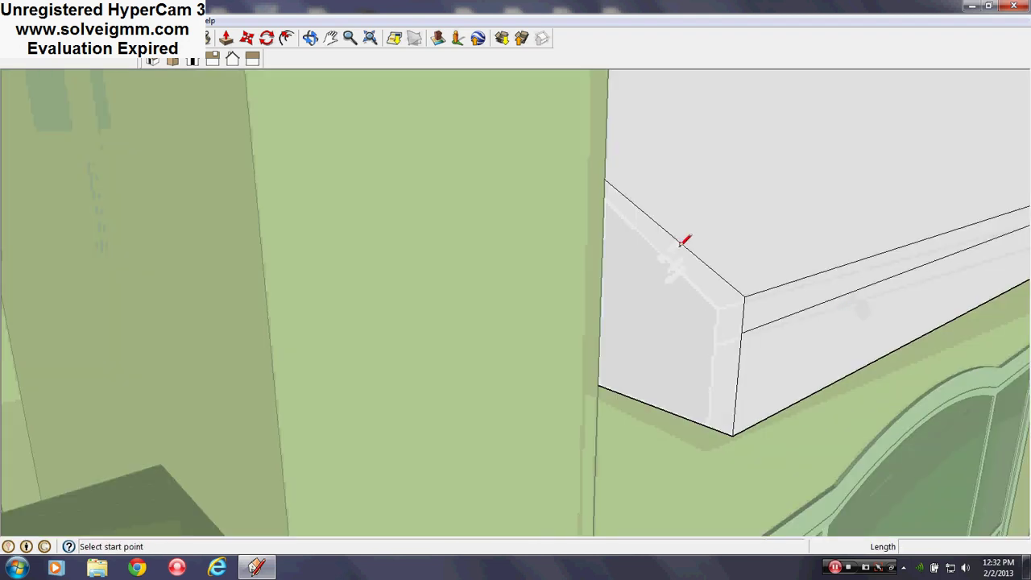
# Draw a trim line parallel to the sloped top edge on the front eave's end face and connect it to the corner's trim line.
pyautogui.click(681, 243)
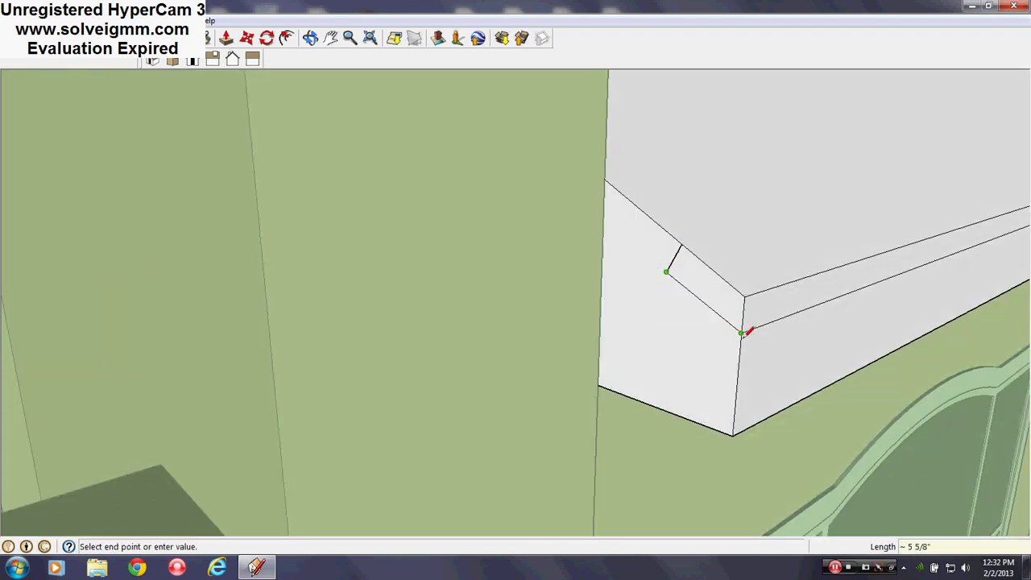
pyautogui.click(604, 216)
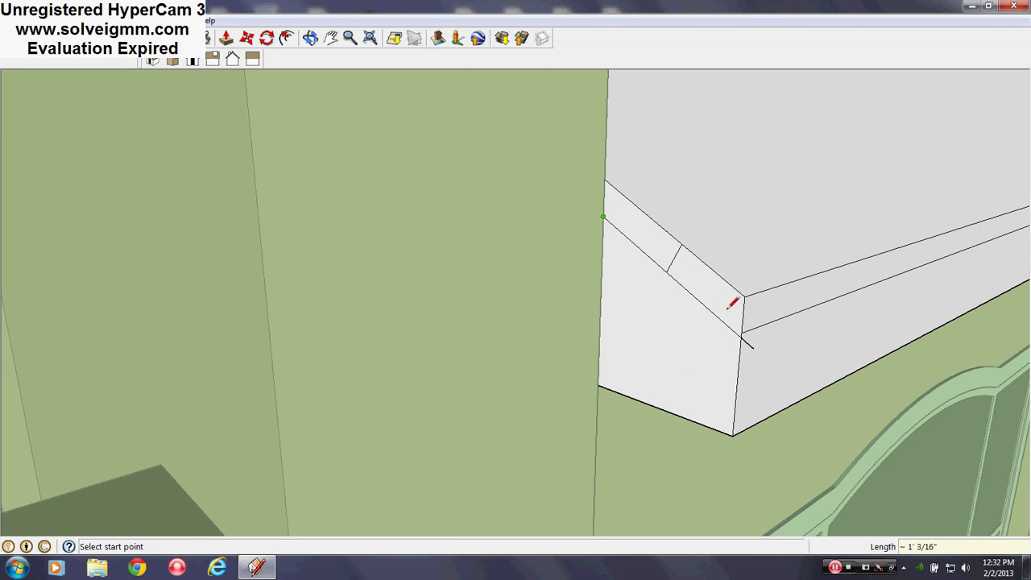
pyautogui.scroll(3, 746, 328)
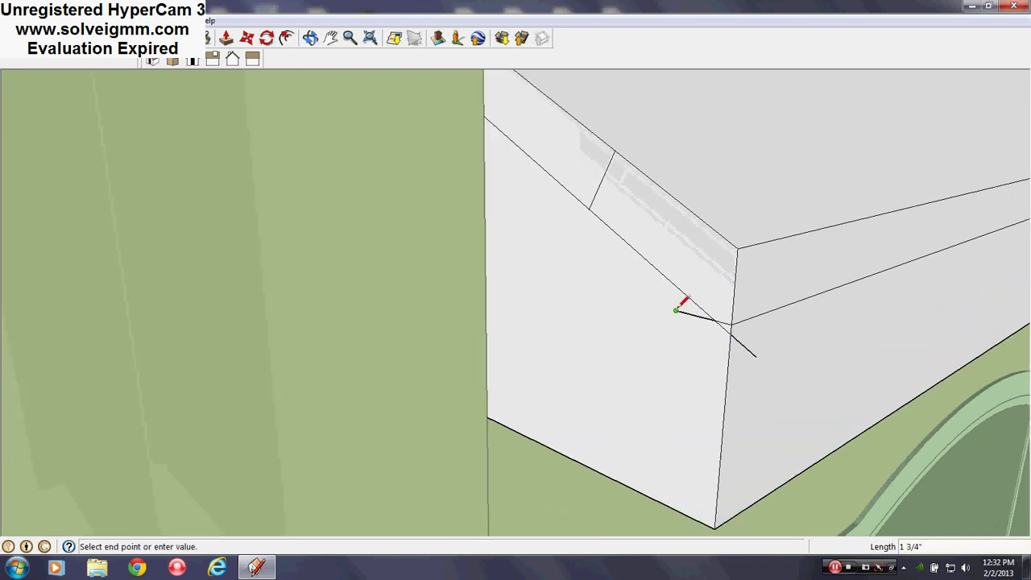
# Erase the short cross line and the overhanging line stubs around the front eave's corner trim.
pyautogui.press('Escape')
pyautogui.press('e')
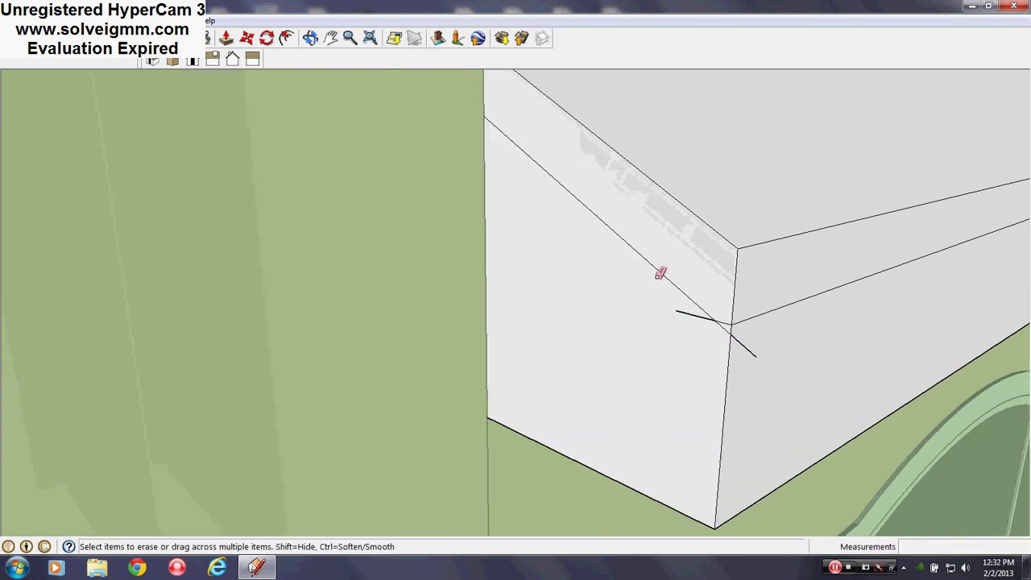
pyautogui.moveTo(747, 343); pyautogui.dragTo(727, 368, button='middle')
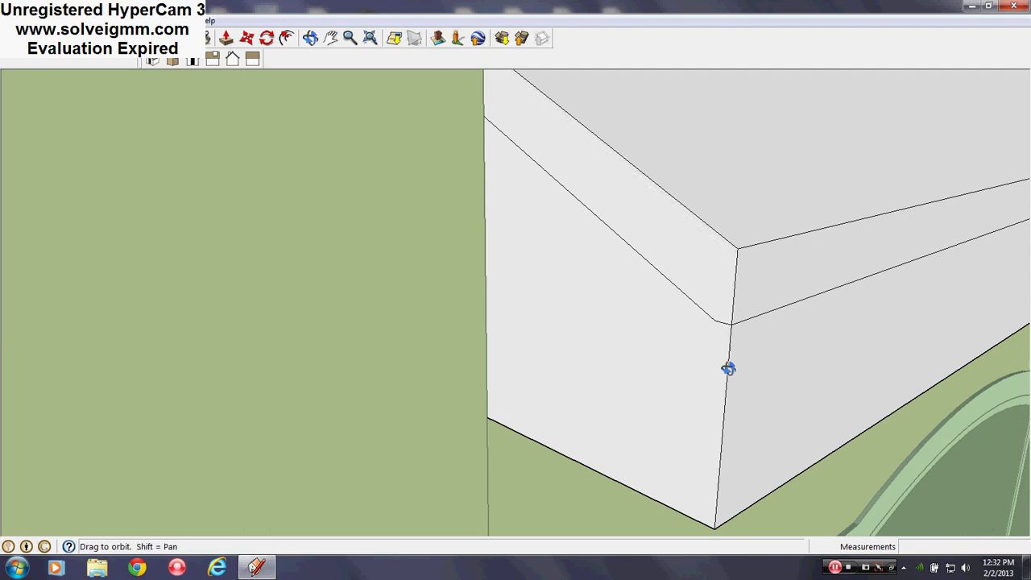
# Hide the vertical edge where the rear gable wall meets the upper house wall.
pyautogui.scroll(-10, 727, 368)
pyautogui.scroll(-10, 731, 357)
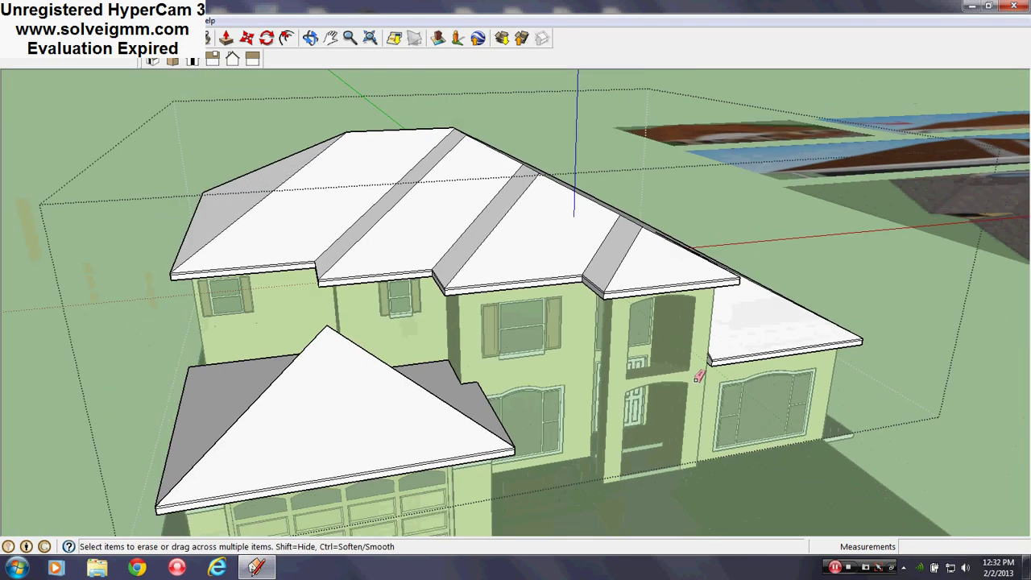
pyautogui.moveTo(499, 377); pyautogui.dragTo(395, 397, button='middle')
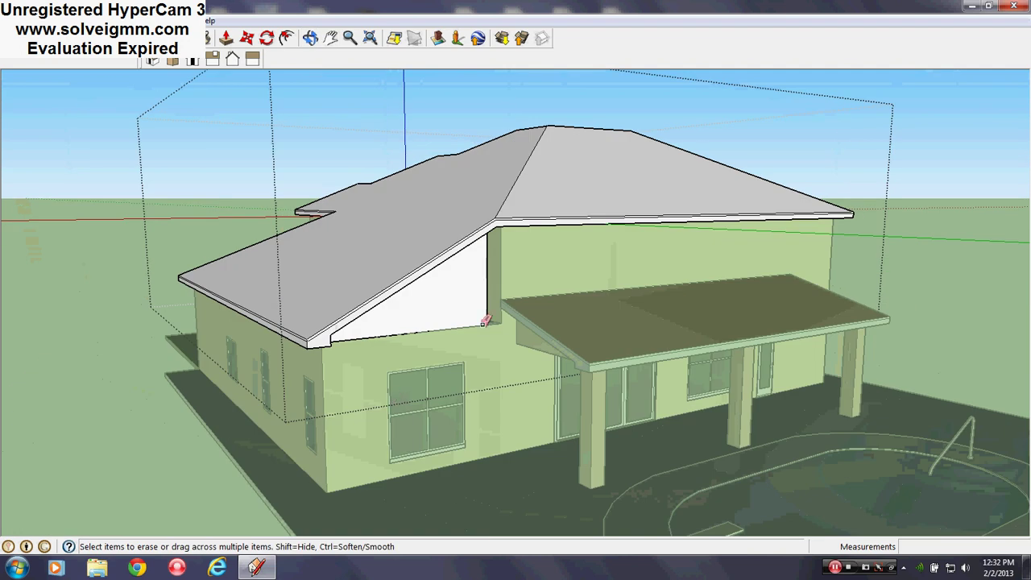
pyautogui.rightClick(487, 279)
pyautogui.rightClick(487, 267)
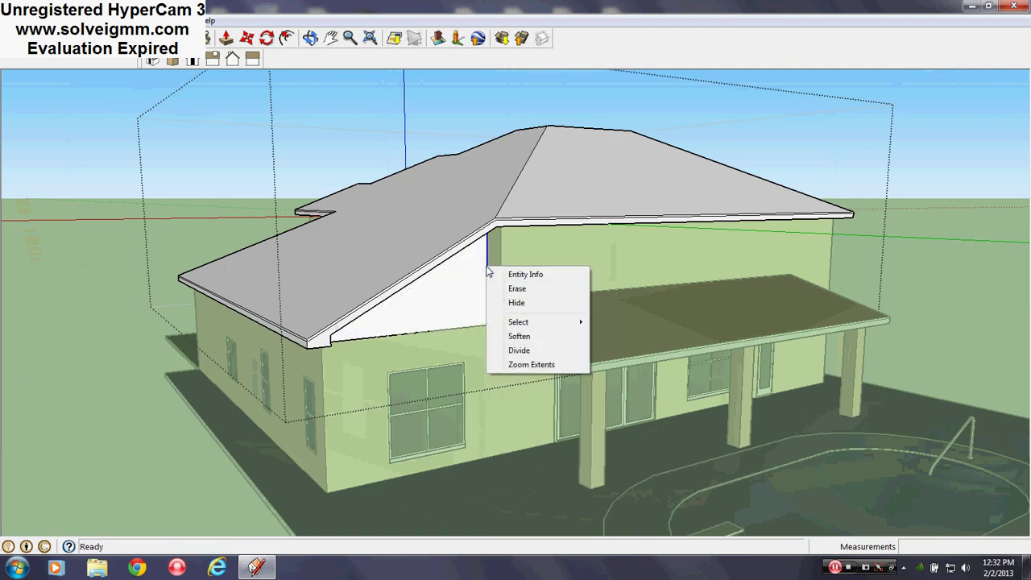
pyautogui.click(516, 303)
pyautogui.press('e')
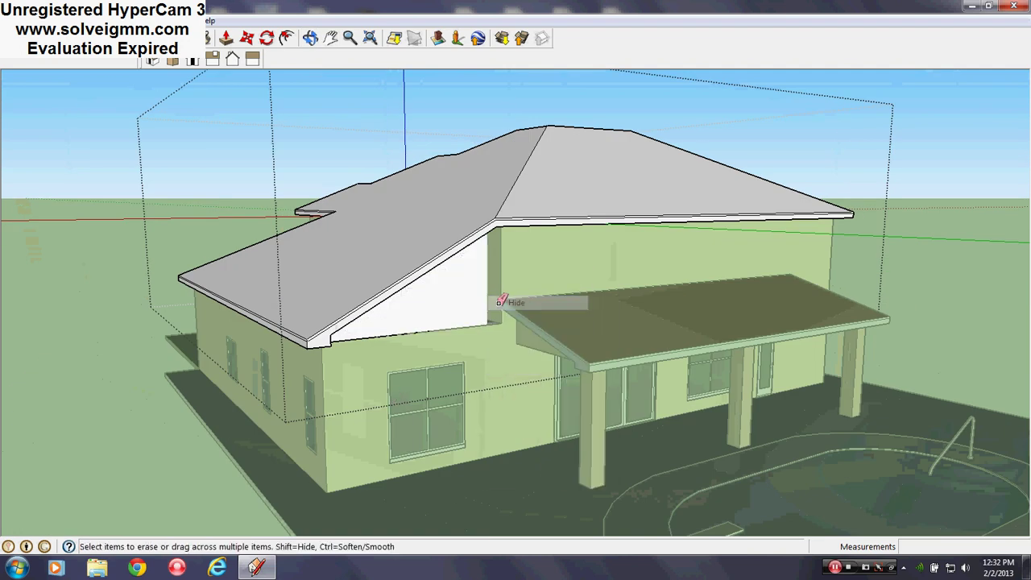
# Hide the edge beneath the rear gable wall and paint the gable with the Cladding_Stucco_White material sampled from the house wall.
pyautogui.click(216, 39)
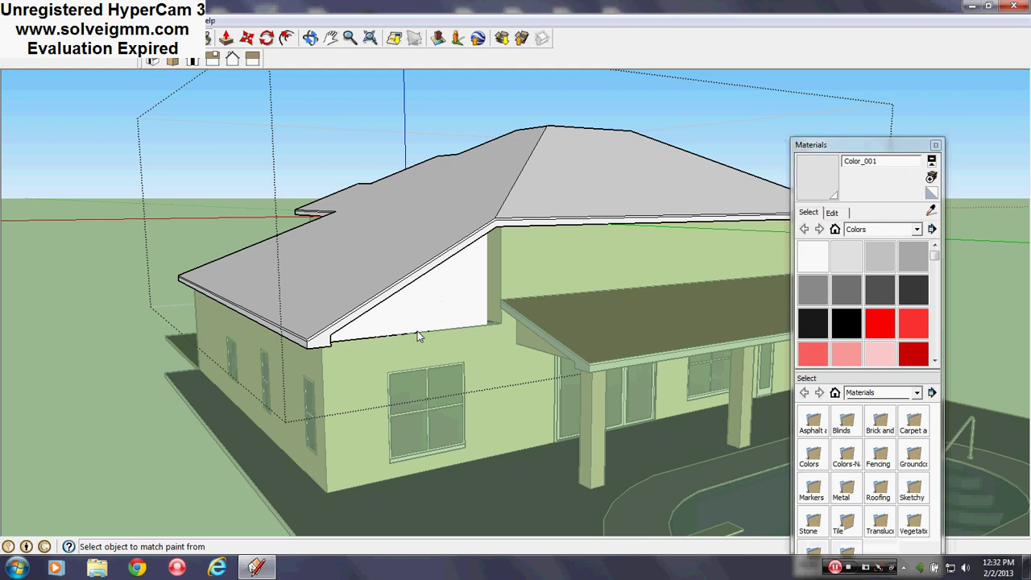
pyautogui.rightClick(417, 333)
pyautogui.click(447, 368)
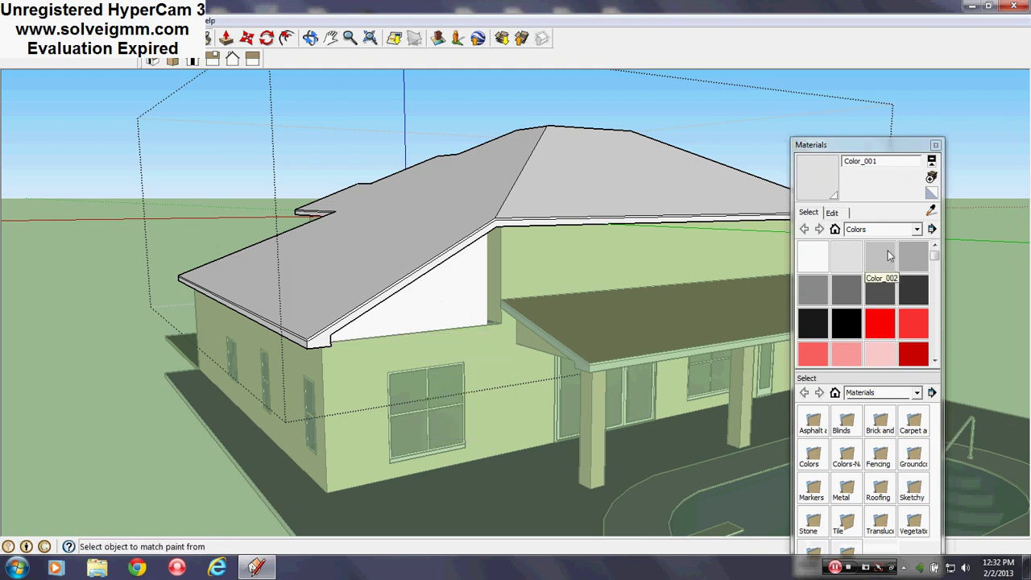
pyautogui.click(931, 211)
pyautogui.click(569, 266)
pyautogui.click(435, 297)
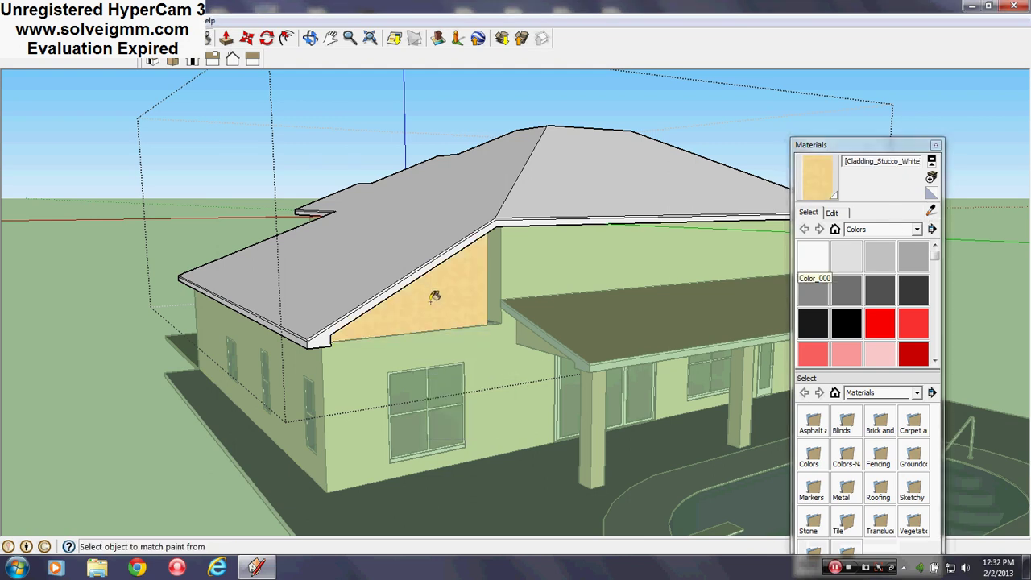
pyautogui.click(936, 146)
# Draw soffit edges under the garage roof's eave along the side, front and inner garage walls, following the wall corners.
pyautogui.scroll(4, 540, 279)
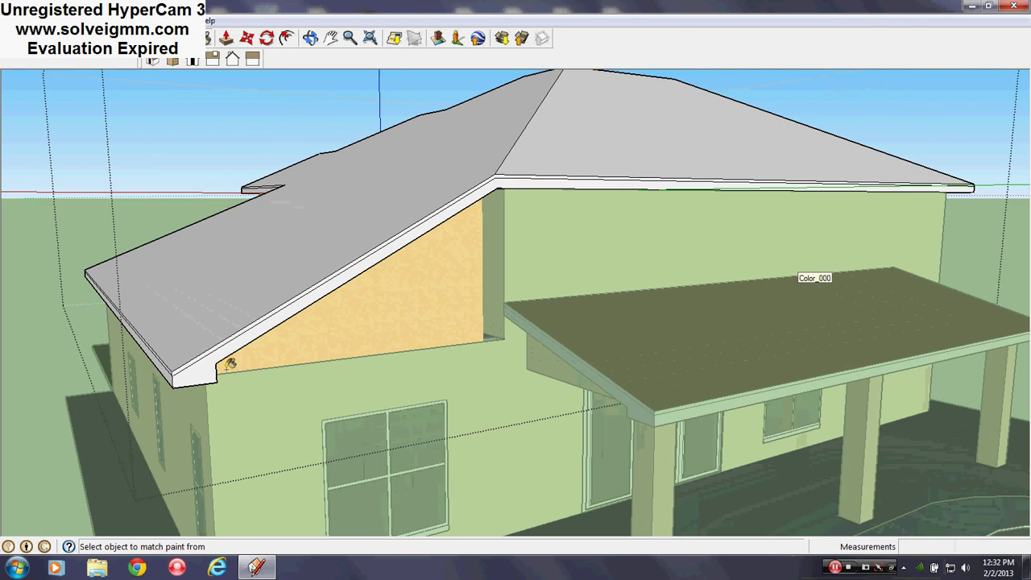
pyautogui.moveTo(230, 363); pyautogui.dragTo(569, 340, button='middle')
pyautogui.moveTo(497, 356); pyautogui.dragTo(651, 234, button='middle')
pyautogui.scroll(-3, 651, 234)
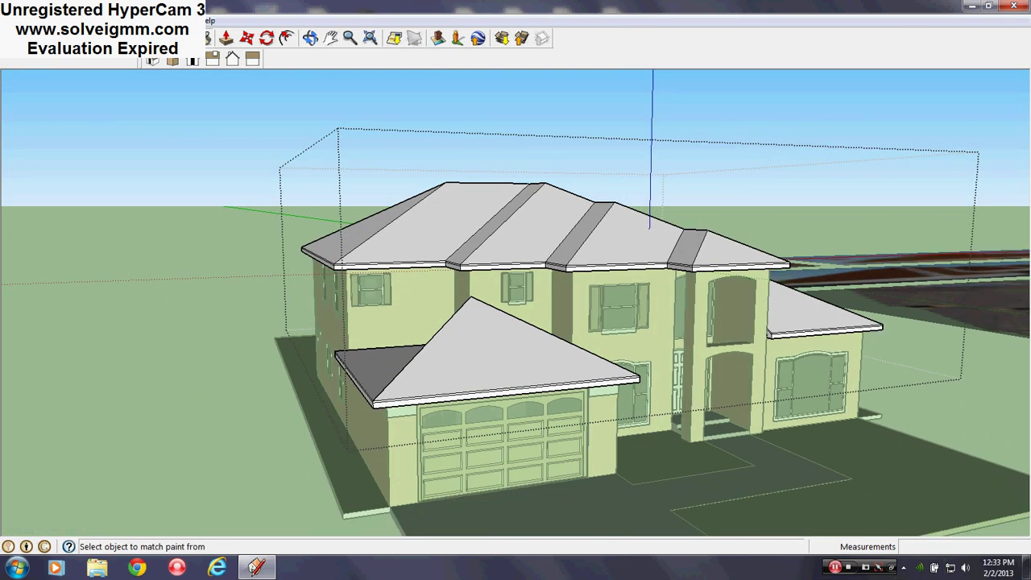
pyautogui.press('l')
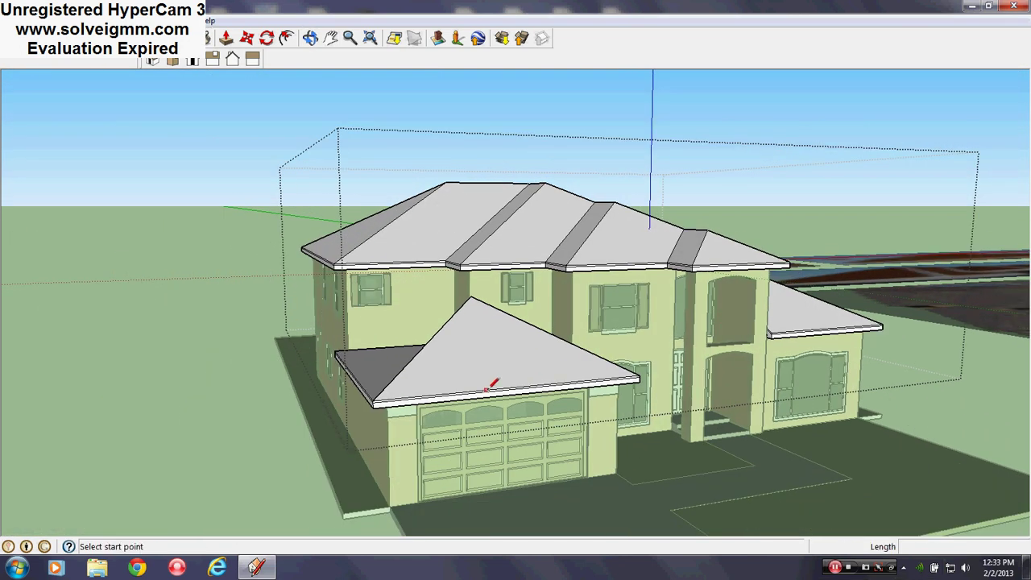
pyautogui.scroll(3, 486, 390)
pyautogui.moveTo(518, 426); pyautogui.dragTo(289, 474, button='middle')
pyautogui.scroll(3, 321, 304)
pyautogui.moveTo(397, 339); pyautogui.dragTo(637, 378, button='middle')
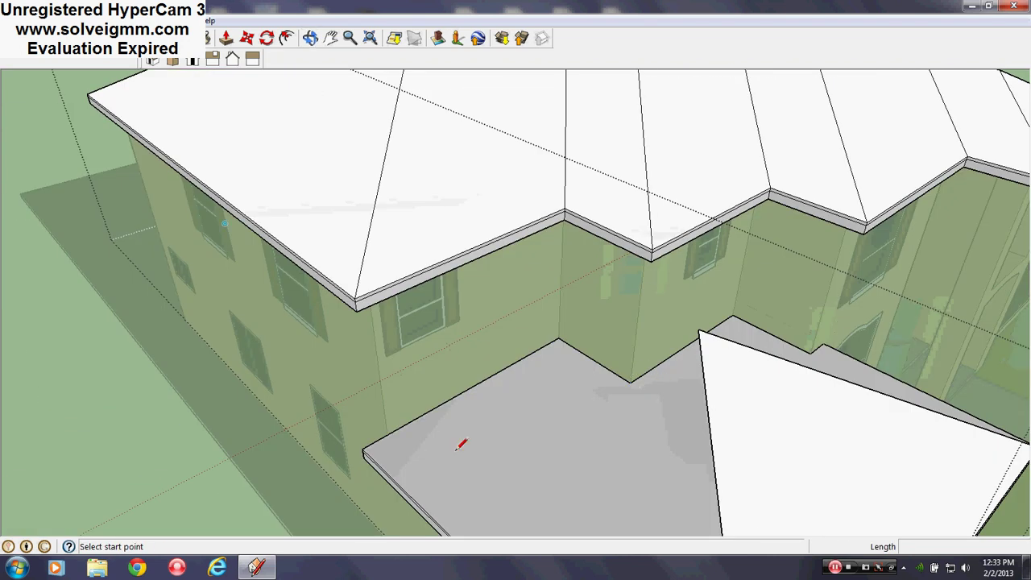
pyautogui.moveTo(485, 465)
pyautogui.mouseDown(button='middle')
pyautogui.moveTo(592, 431)
pyautogui.moveTo(702, 293)
pyautogui.moveTo(637, 282)
pyautogui.mouseUp(button='middle')
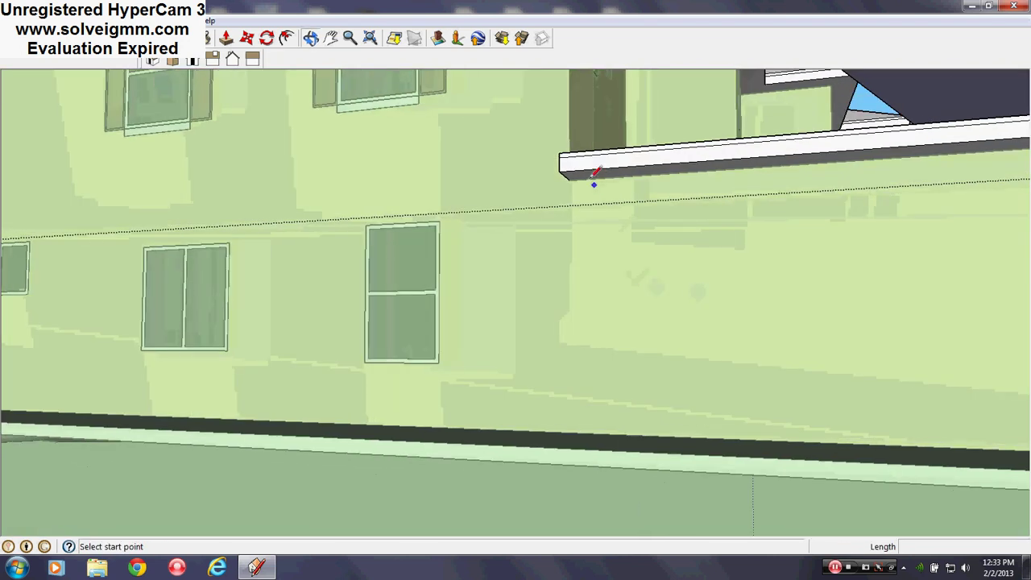
pyautogui.click(573, 179)
pyautogui.moveTo(677, 202); pyautogui.dragTo(347, 211, button='middle')
pyautogui.scroll(-2, 488, 201)
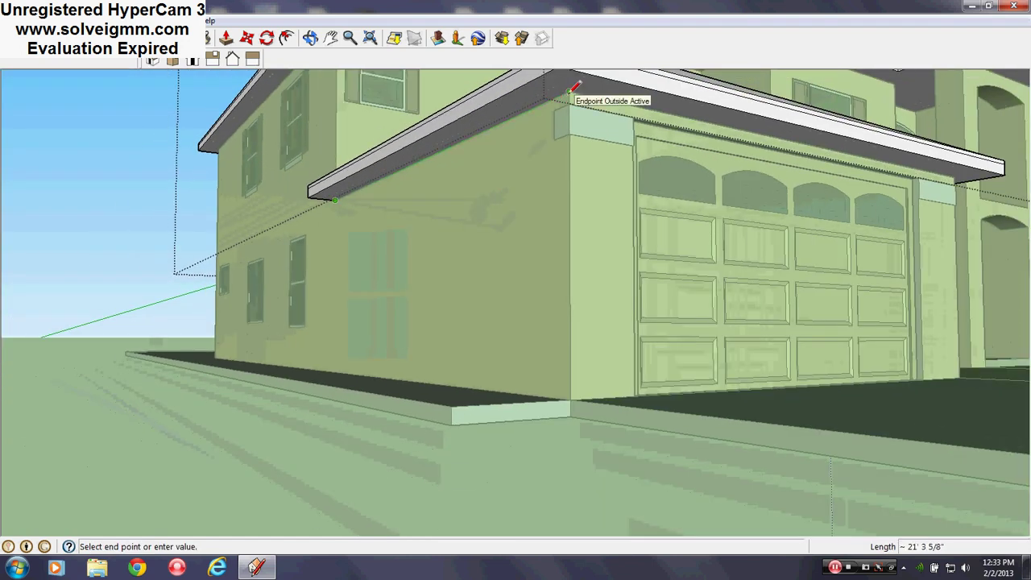
pyautogui.moveTo(642, 161)
pyautogui.mouseDown(button='middle')
pyautogui.moveTo(333, 174)
pyautogui.moveTo(548, 173)
pyautogui.mouseUp(button='middle')
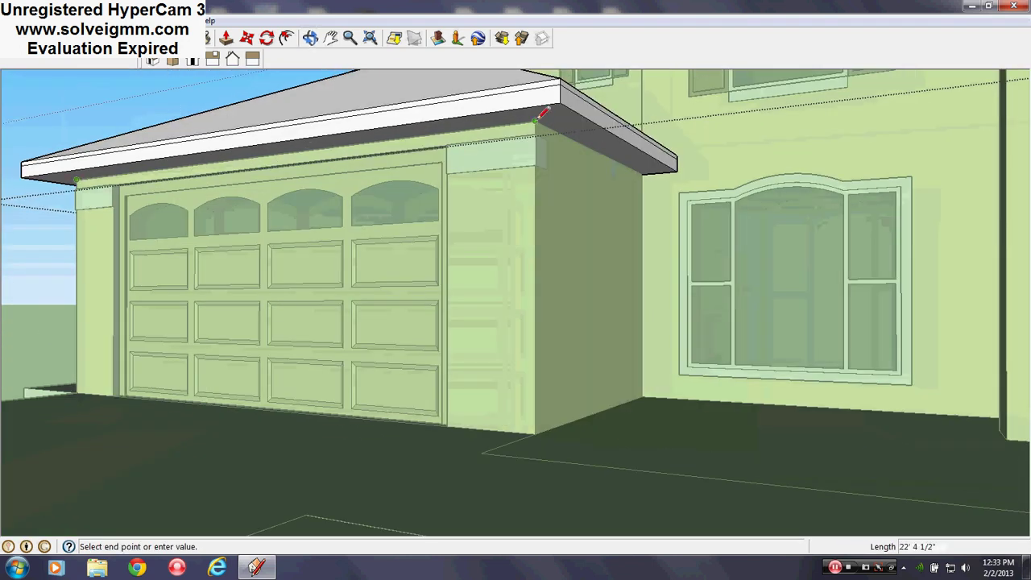
pyautogui.click(643, 171)
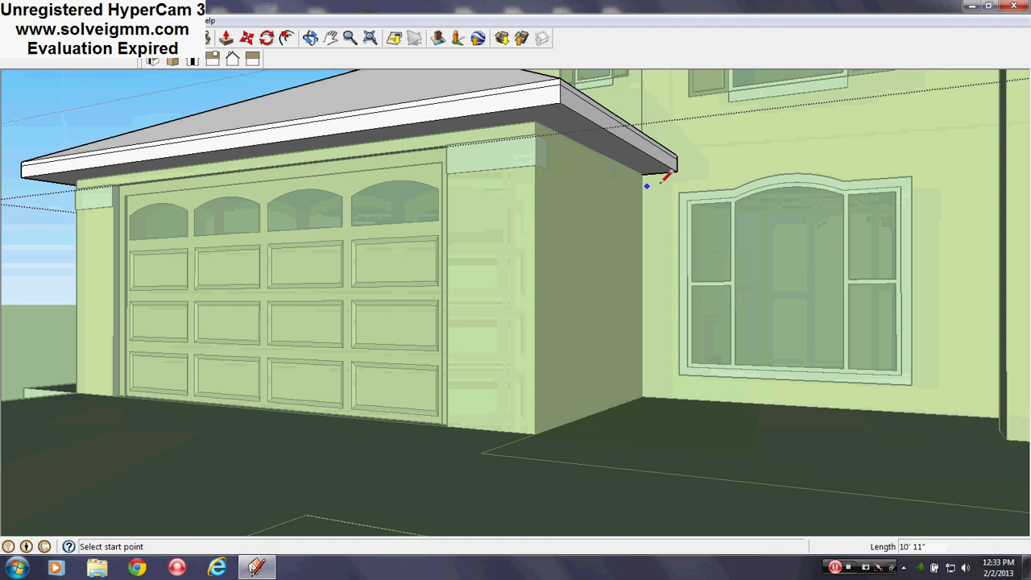
# Erase the leftover edges on the inner side of the garage soffit, at the corner where the garage meets the house.
pyautogui.scroll(5, 661, 180)
pyautogui.moveTo(640, 164)
pyautogui.mouseDown(button='middle')
pyautogui.moveTo(696, 235)
pyautogui.moveTo(801, 247)
pyautogui.moveTo(701, 193)
pyautogui.mouseUp(button='middle')
pyautogui.rightClick(669, 200)
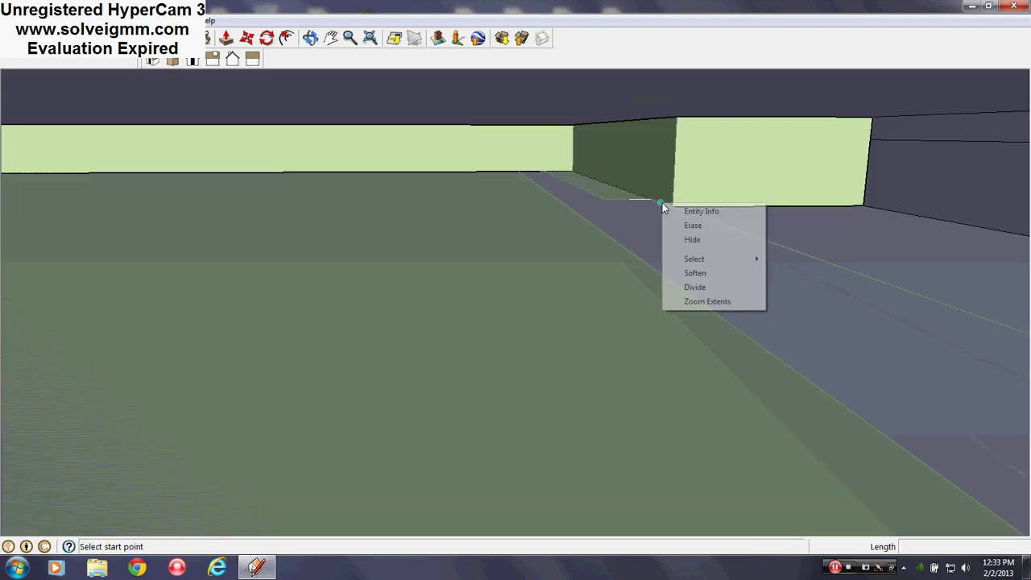
pyautogui.click(702, 225)
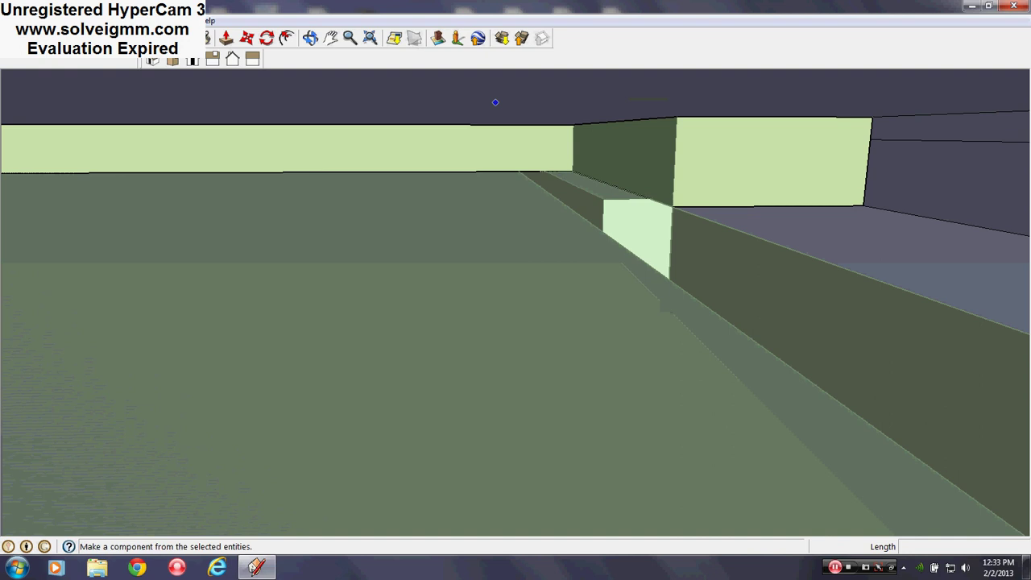
pyautogui.click(163, 38)
pyautogui.moveTo(581, 174); pyautogui.dragTo(569, 172)
# Erase the stray edge at the rear end of the garage roof's side eave.
pyautogui.moveTo(702, 240); pyautogui.dragTo(829, 285, button='middle')
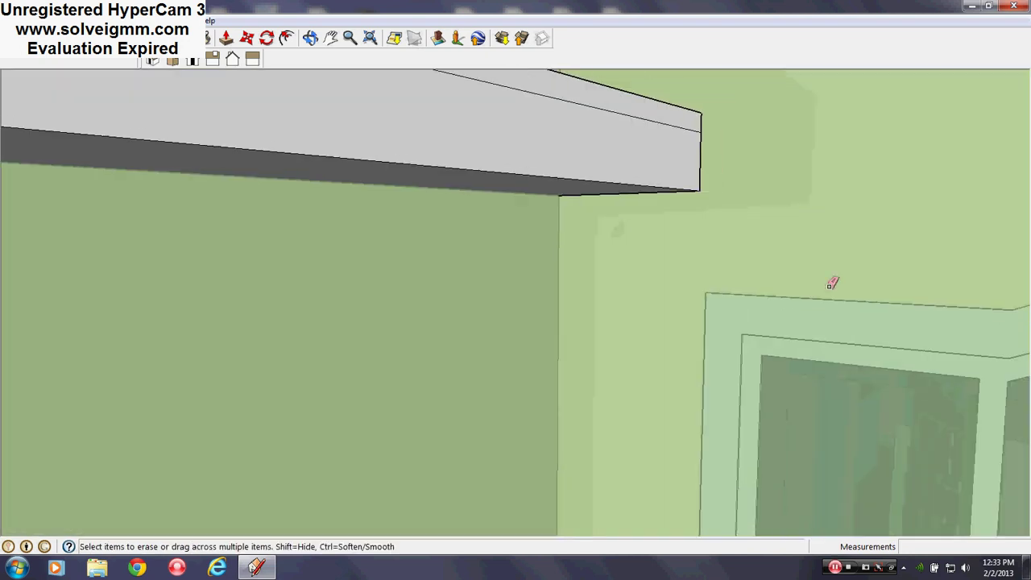
pyautogui.scroll(-3, 957, 298)
pyautogui.moveTo(771, 211); pyautogui.dragTo(754, 287, button='middle')
pyautogui.moveTo(478, 260); pyautogui.dragTo(730, 269, button='middle')
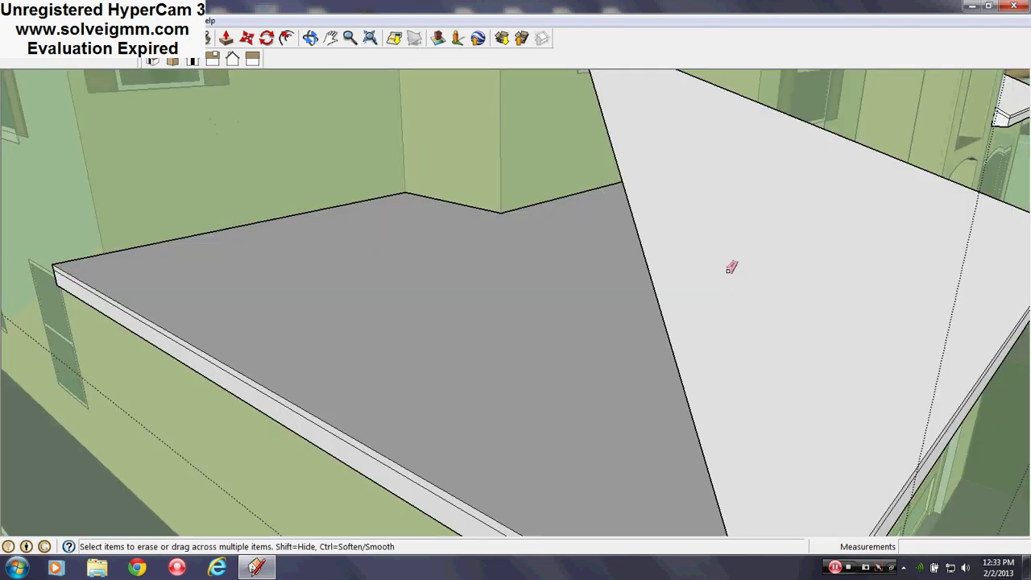
pyautogui.scroll(-1, 730, 269)
pyautogui.scroll(2, 51, 202)
pyautogui.scroll(2, 120, 274)
pyautogui.moveTo(229, 313)
pyautogui.mouseDown(button='middle')
pyautogui.moveTo(37, 247)
pyautogui.moveTo(37, 233)
pyautogui.moveTo(124, 250)
pyautogui.mouseUp(button='middle')
pyautogui.moveTo(316, 284); pyautogui.dragTo(315, 273)
pyautogui.moveTo(315, 275)
pyautogui.mouseDown(button='middle')
pyautogui.moveTo(288, 313)
pyautogui.moveTo(308, 336)
pyautogui.mouseUp(button='middle')
pyautogui.scroll(-2, 263, 335)
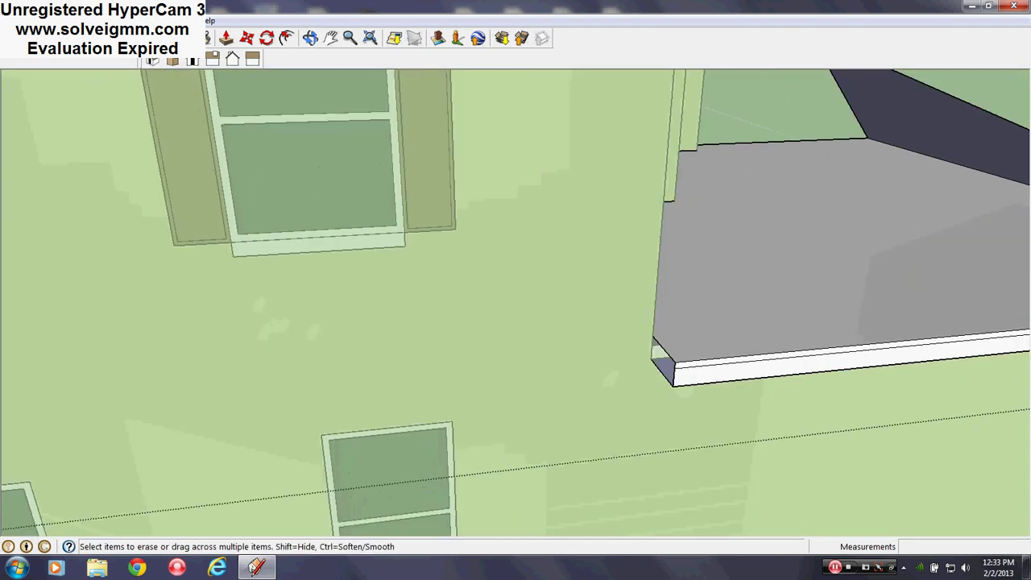
# Close the open rear end of the garage's side eave with a vertical edge where it meets the house wall.
pyautogui.press('l')
pyautogui.scroll(3, 651, 353)
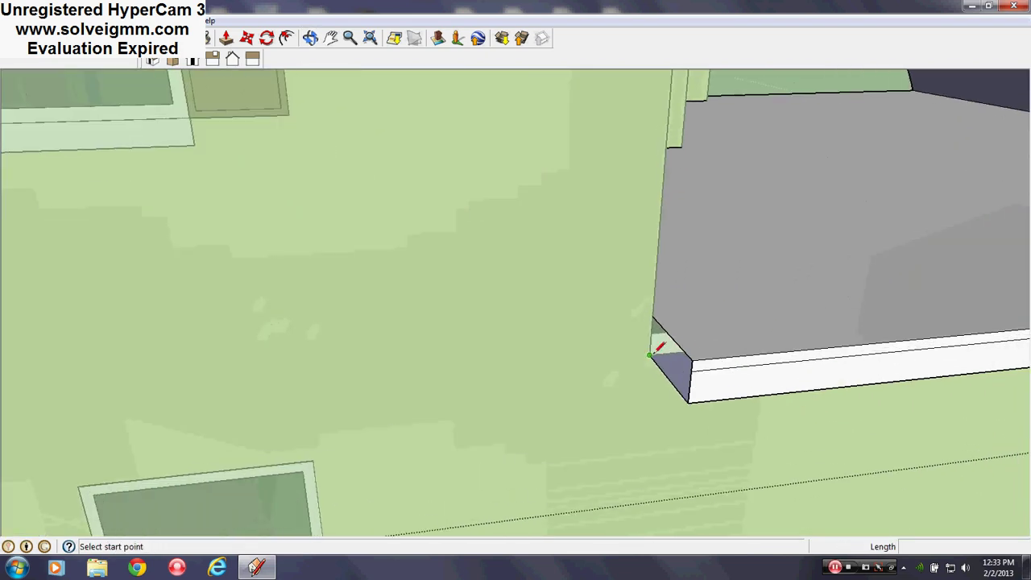
pyautogui.click(651, 355)
pyautogui.click(653, 317)
pyautogui.scroll(-3, 532, 407)
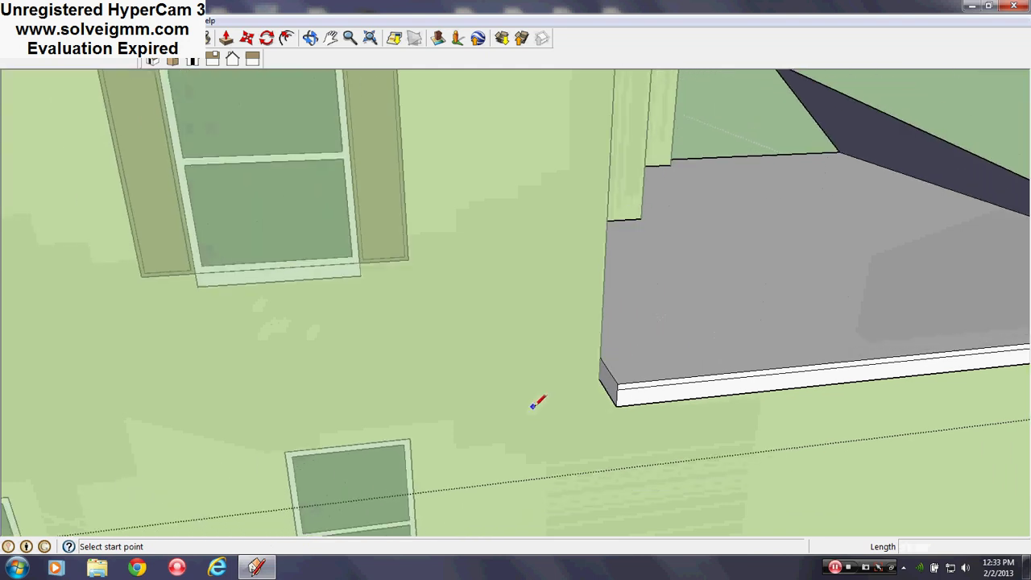
pyautogui.scroll(-2, 532, 406)
# Draw a ridge about 10' 1 3/8" long back from the garage roof's peak and connect its end to the side eave's rear corner.
pyautogui.moveTo(760, 306); pyautogui.dragTo(161, 339, button='middle')
pyautogui.scroll(-2, 697, 290)
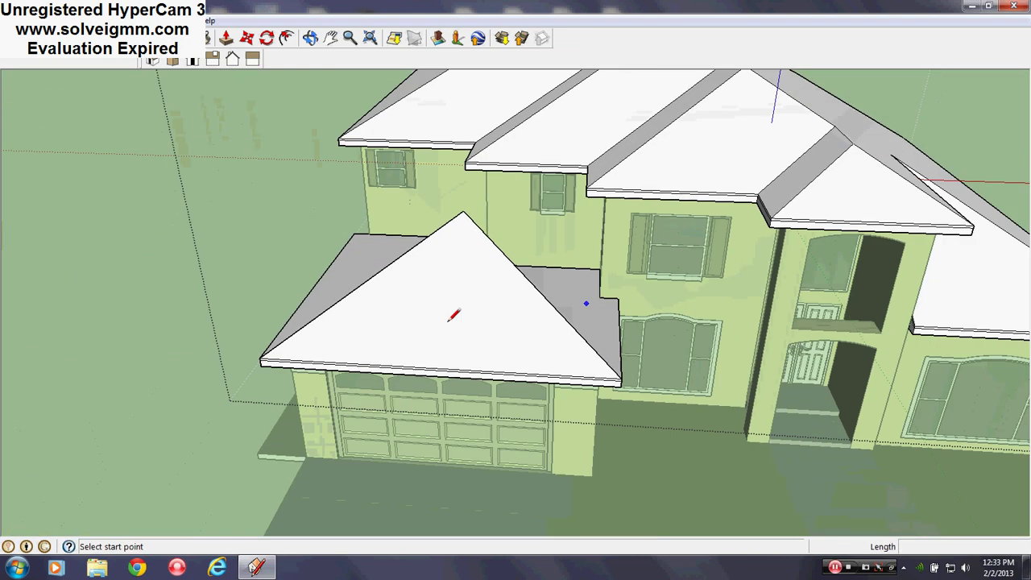
pyautogui.moveTo(450, 319); pyautogui.dragTo(633, 239, button='middle')
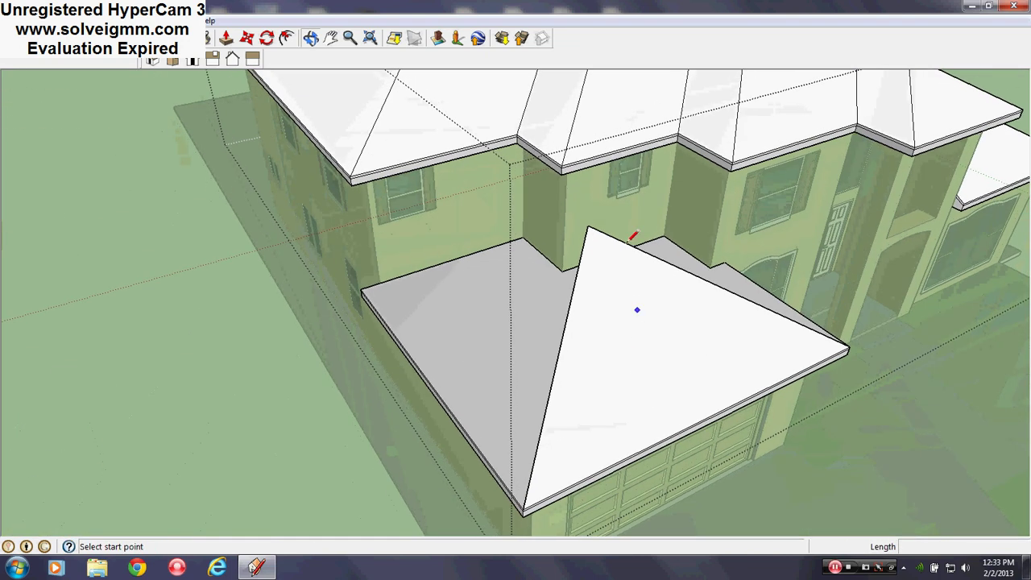
pyautogui.click(588, 228)
pyautogui.scroll(2, 622, 283)
pyautogui.moveTo(622, 283); pyautogui.dragTo(741, 265, button='middle')
pyautogui.press('Escape')
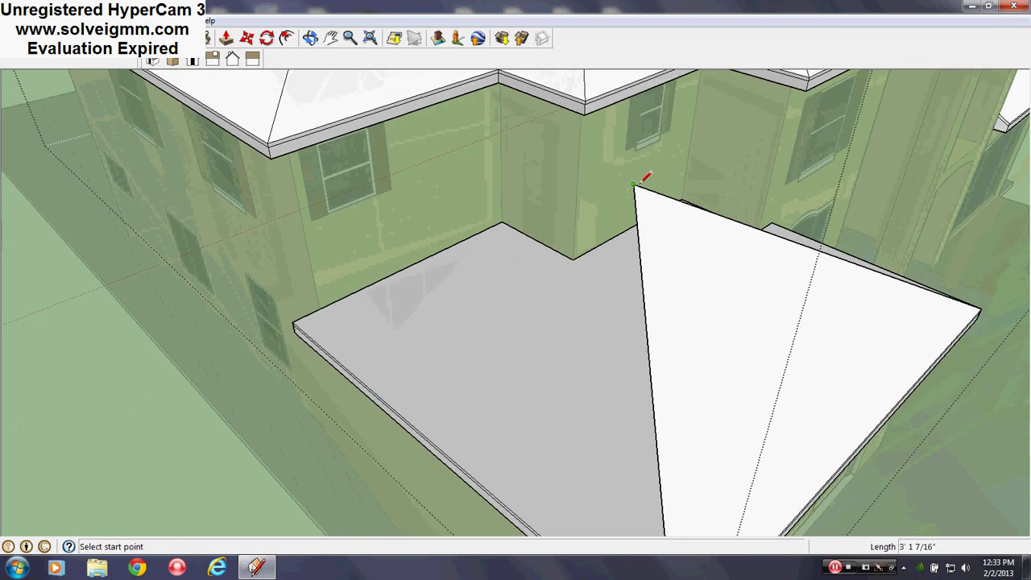
pyautogui.click(635, 184)
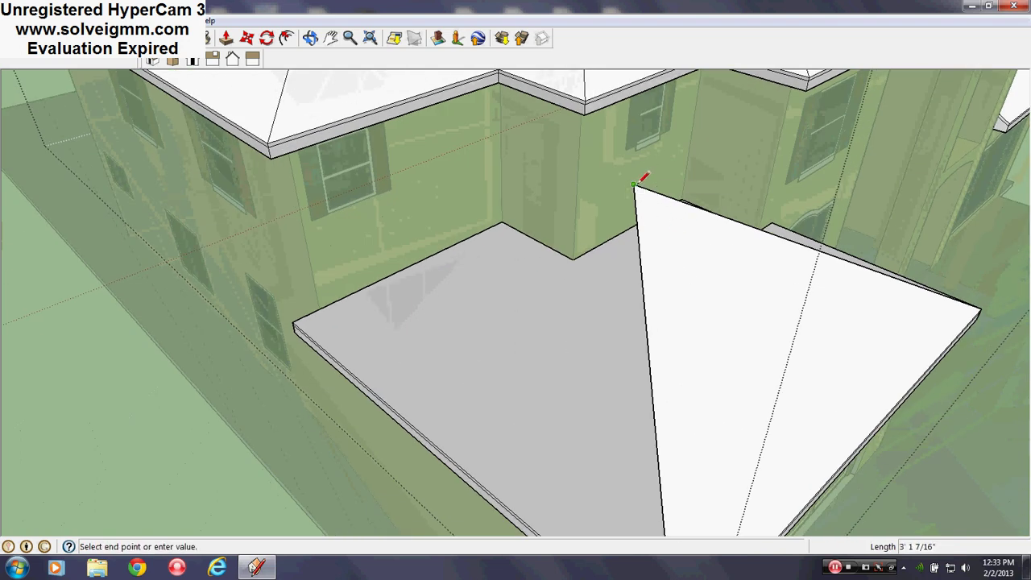
pyautogui.click(483, 121)
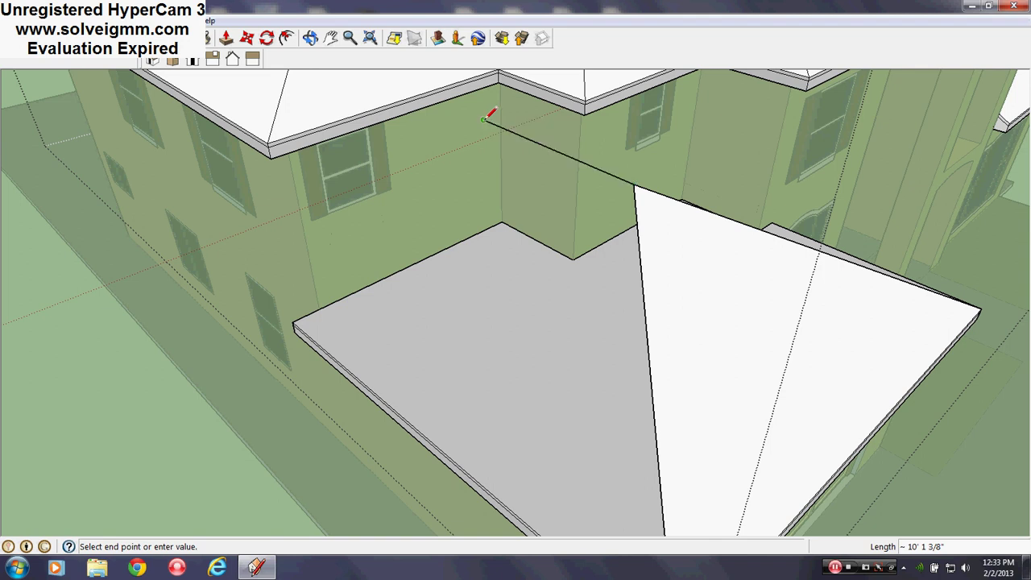
pyautogui.click(297, 318)
pyautogui.scroll(-1, 661, 408)
# Draw a flat rectangle at eave level from the recessed house wall corner to the end of the garage's inner eave.
pyautogui.moveTo(661, 407); pyautogui.dragTo(560, 403, button='middle')
pyautogui.moveTo(672, 327); pyautogui.dragTo(564, 312, button='middle')
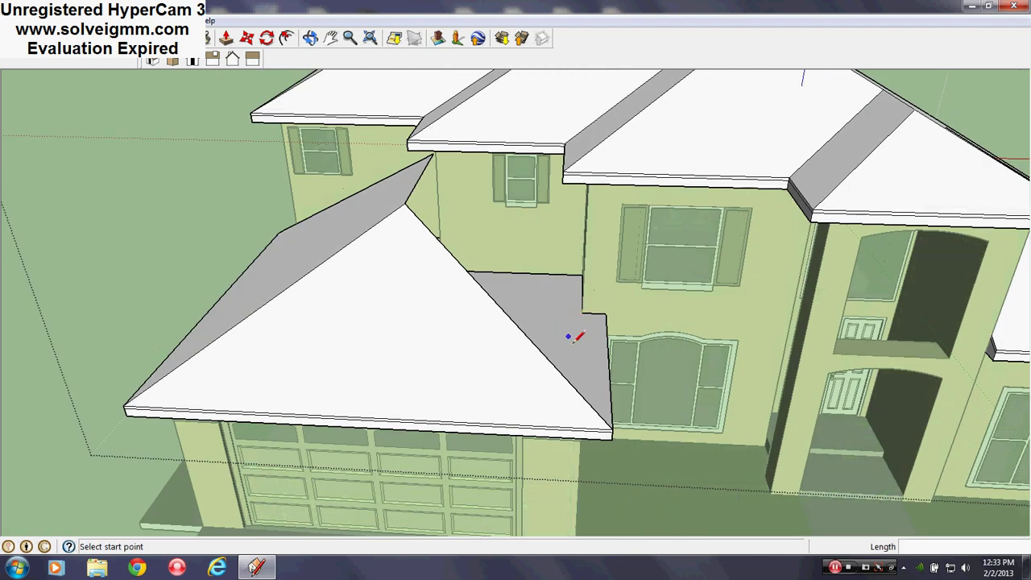
pyautogui.scroll(3, 577, 227)
pyautogui.moveTo(577, 226); pyautogui.dragTo(623, 298, button='middle')
pyautogui.scroll(3, 458, 286)
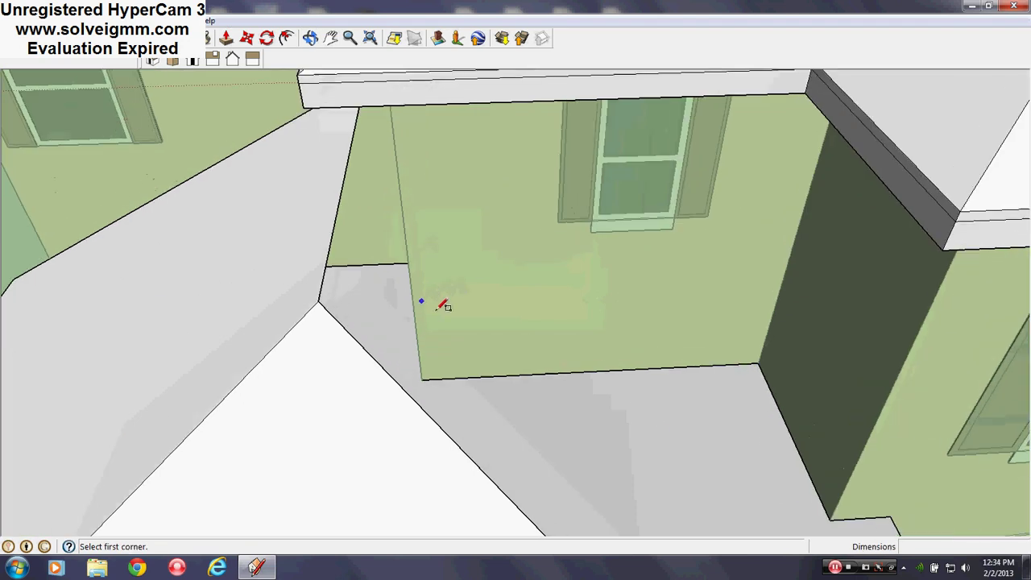
pyautogui.moveTo(421, 299); pyautogui.dragTo(489, 338, button='middle')
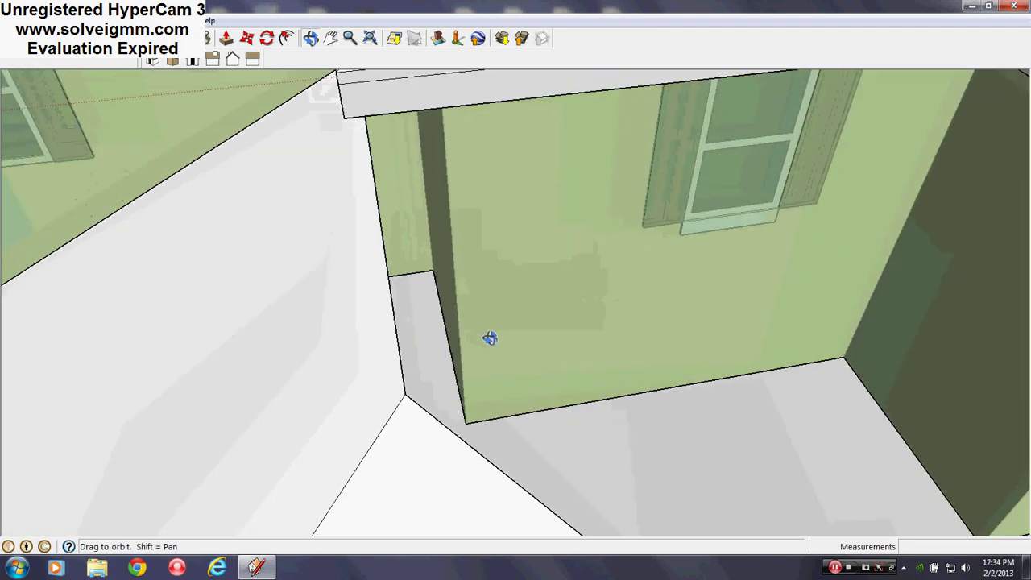
pyautogui.click(433, 260)
pyautogui.scroll(-3, 433, 260)
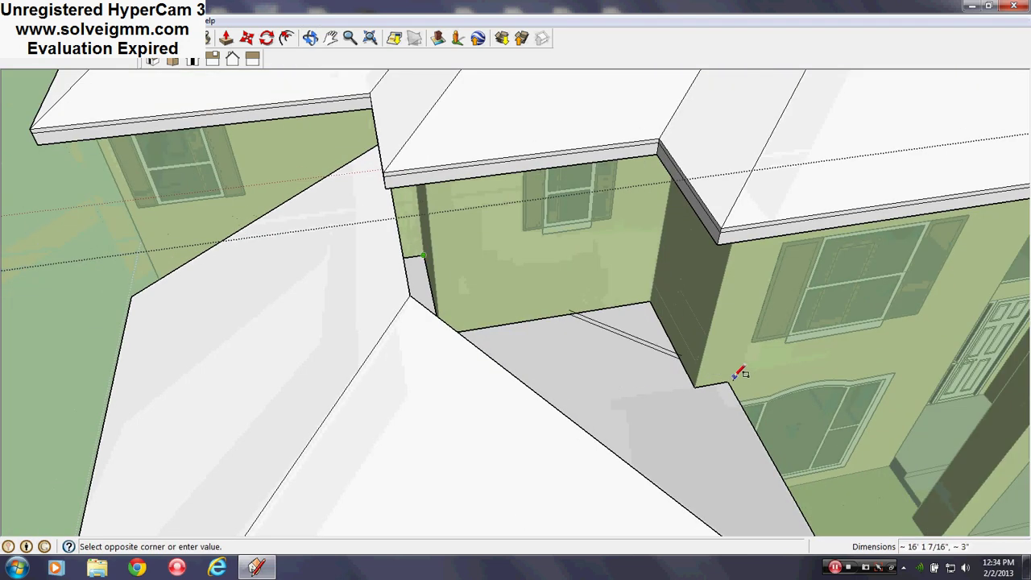
pyautogui.click(732, 378)
# Draw an edge from the flat rectangle's corner inside the house to the garage ridge's end to form the inner roof slope.
pyautogui.press('l')
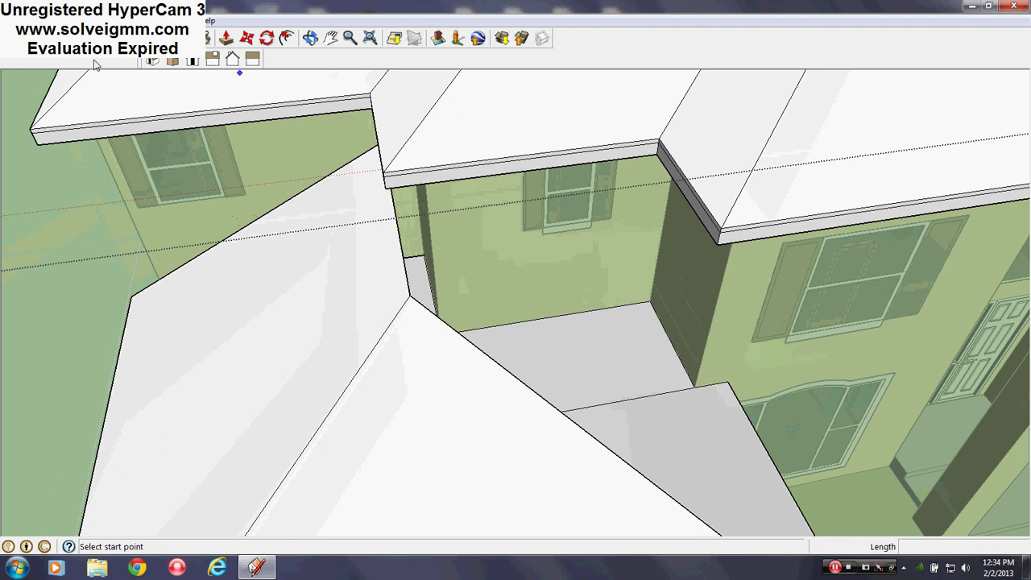
pyautogui.scroll(3, 548, 256)
pyautogui.moveTo(842, 374); pyautogui.dragTo(338, 307, button='middle')
pyautogui.moveTo(774, 348); pyautogui.dragTo(743, 226, button='middle')
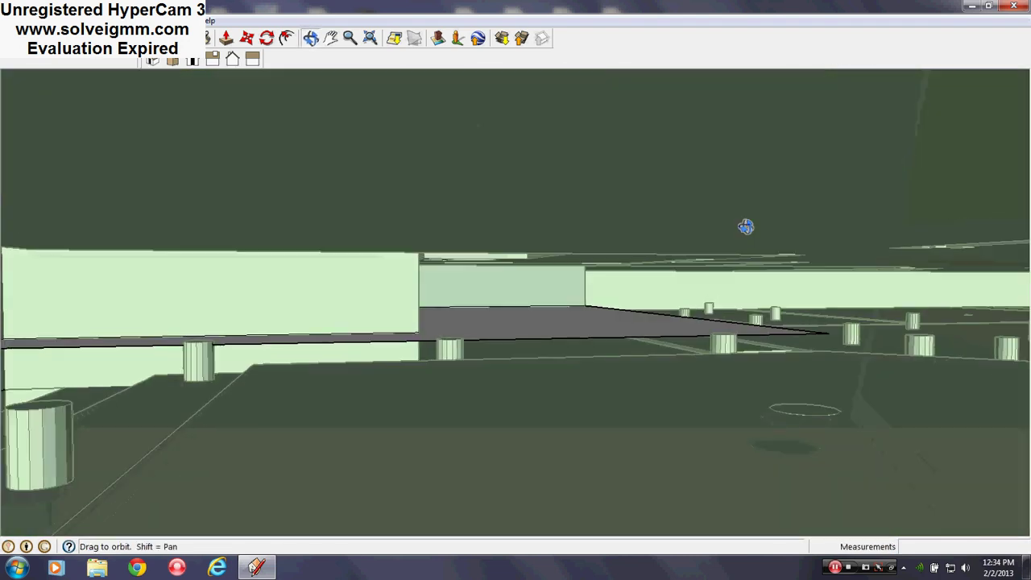
pyautogui.scroll(2, 837, 314)
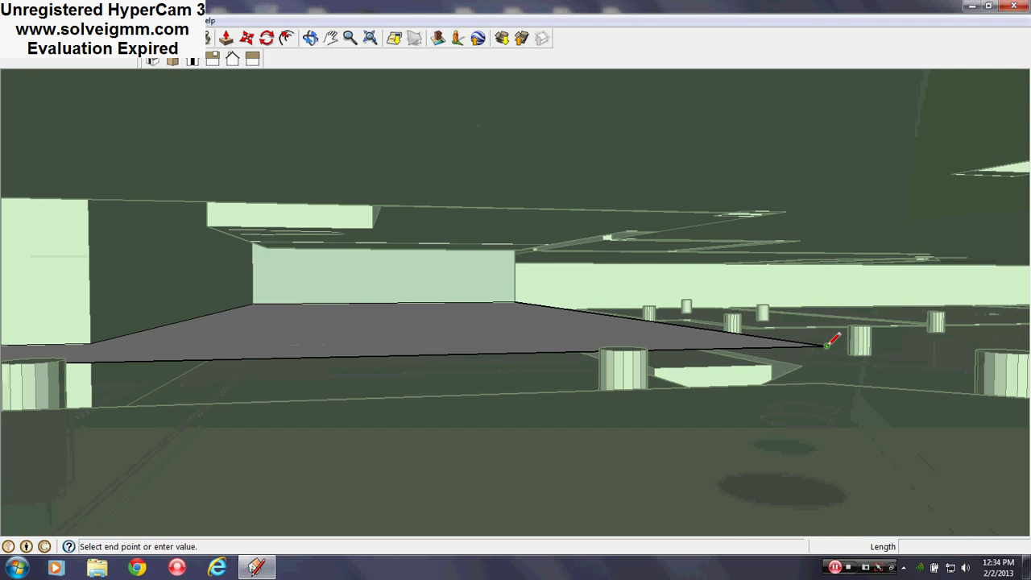
pyautogui.moveTo(691, 266); pyautogui.dragTo(668, 273, button='middle')
pyautogui.scroll(-3, 630, 357)
pyautogui.scroll(3, 677, 258)
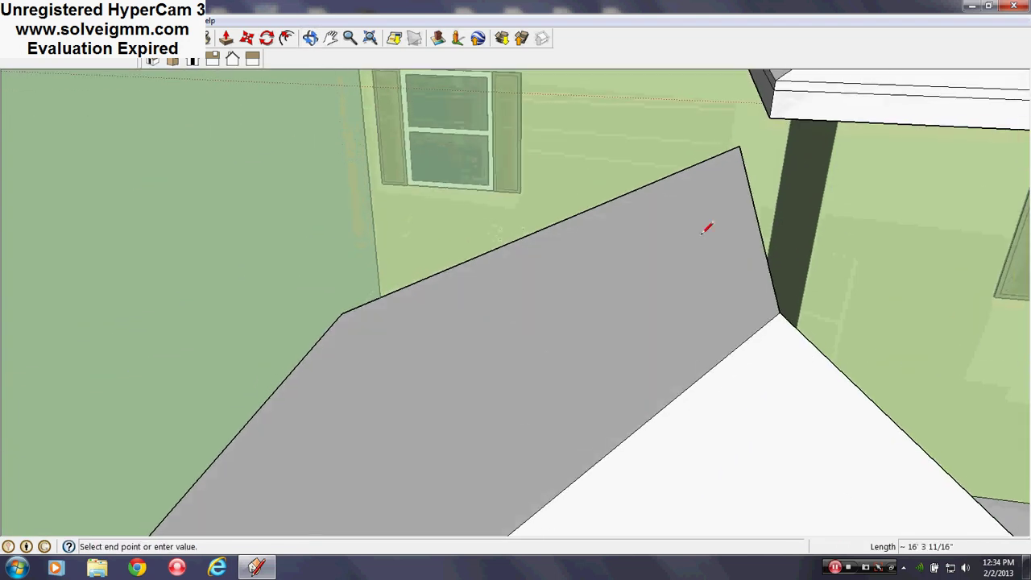
pyautogui.click(740, 146)
pyautogui.scroll(-4, 581, 153)
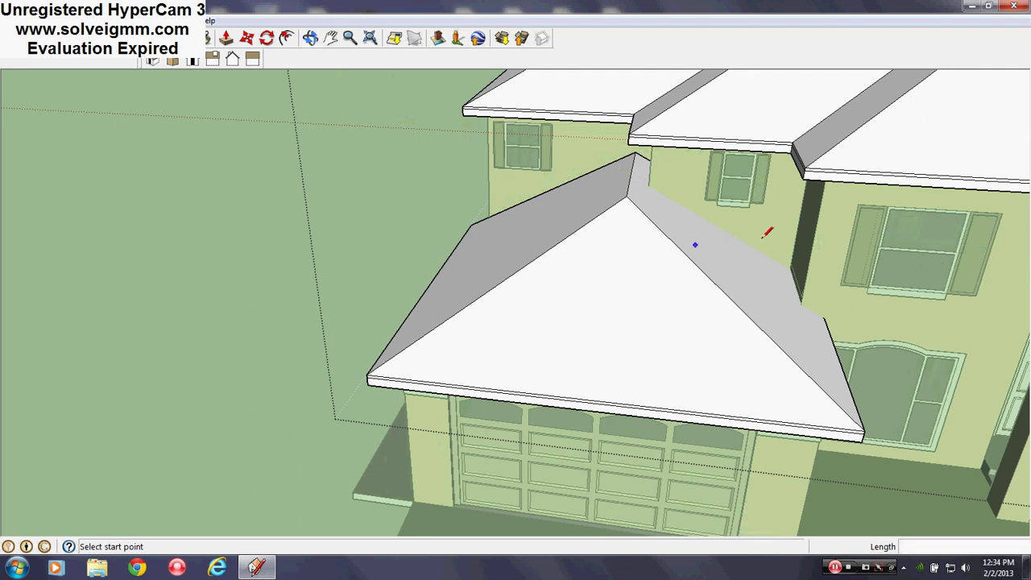
# Trace edges along the line where the garage roof's inner slope meets the house walls, from the ridge end around the wall corners to the inner eave.
pyautogui.scroll(5, 1025, 318)
pyautogui.moveTo(633, 240); pyautogui.dragTo(797, 334, button='middle')
pyautogui.scroll(2, 493, 161)
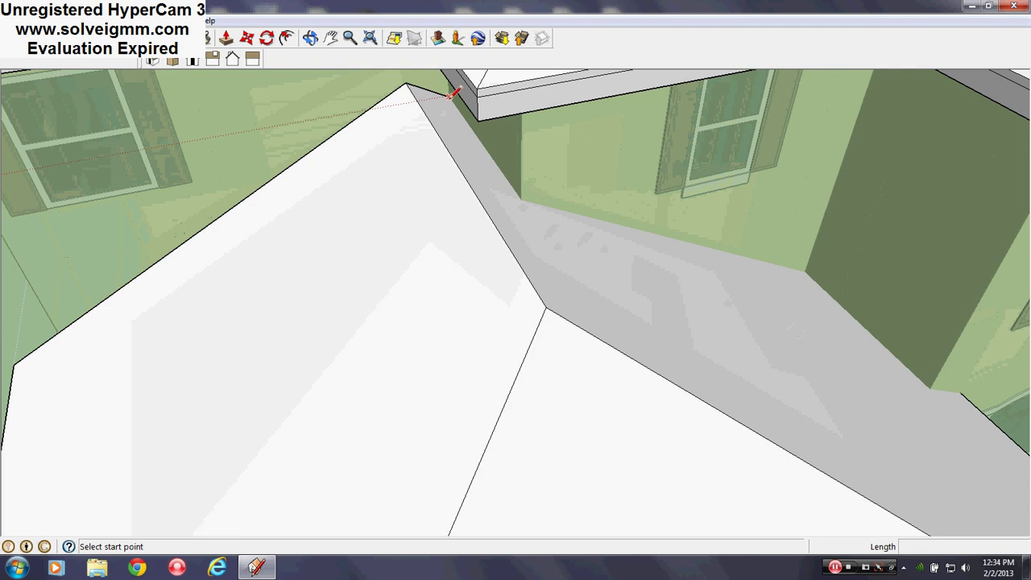
pyautogui.click(450, 95)
pyautogui.click(522, 196)
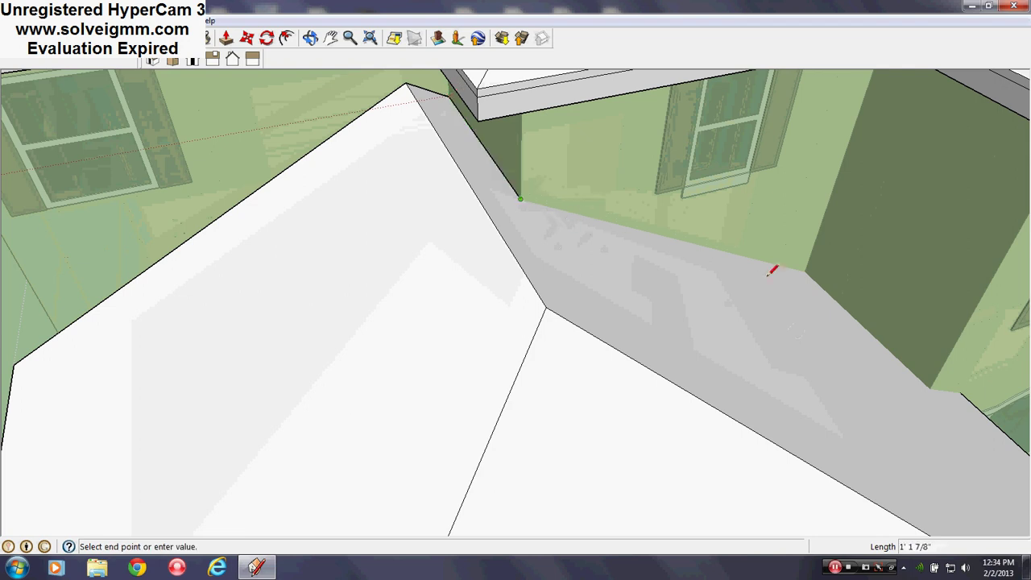
pyautogui.moveTo(810, 268); pyautogui.dragTo(699, 274, button='middle')
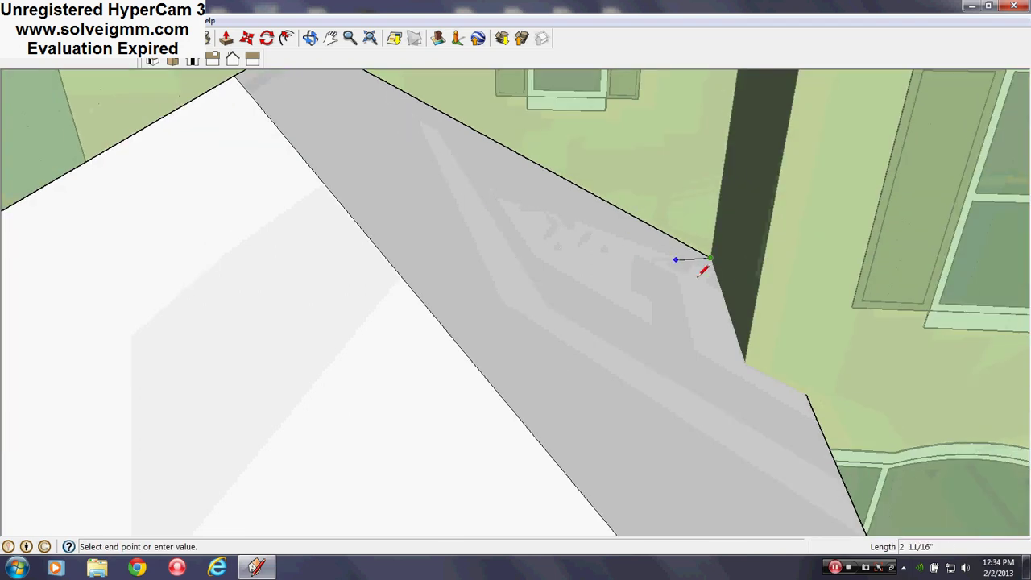
pyautogui.click(805, 392)
pyautogui.moveTo(774, 384); pyautogui.dragTo(655, 266, button='middle')
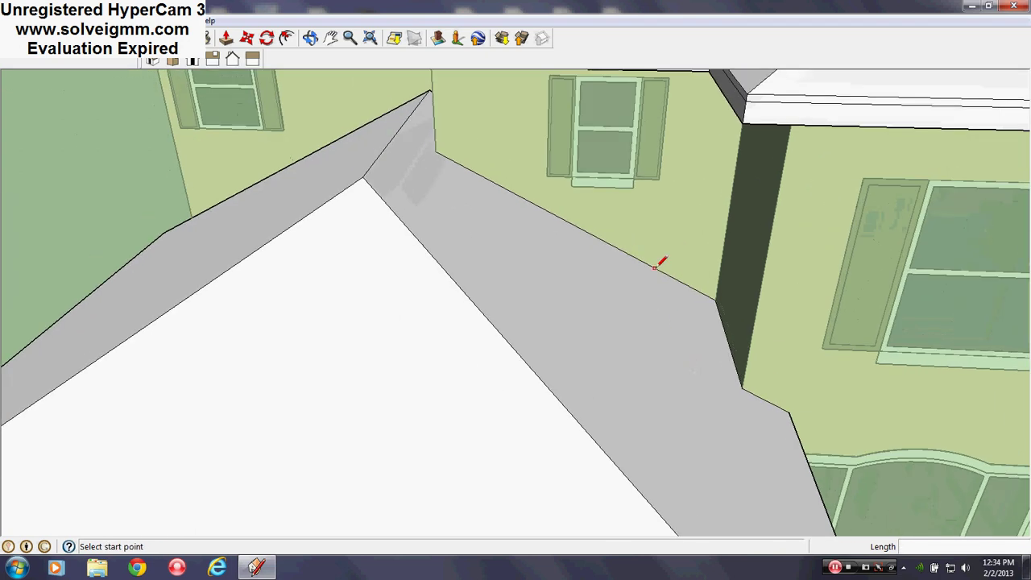
# Erase the leftover edges of the garage roof's inner slope and flat eave-level rectangle that lie inside the house walls.
pyautogui.scroll(3, 754, 362)
pyautogui.moveTo(755, 362)
pyautogui.mouseDown(button='middle')
pyautogui.moveTo(403, 380)
pyautogui.moveTo(265, 317)
pyautogui.moveTo(292, 249)
pyautogui.mouseUp(button='middle')
pyautogui.press('e')
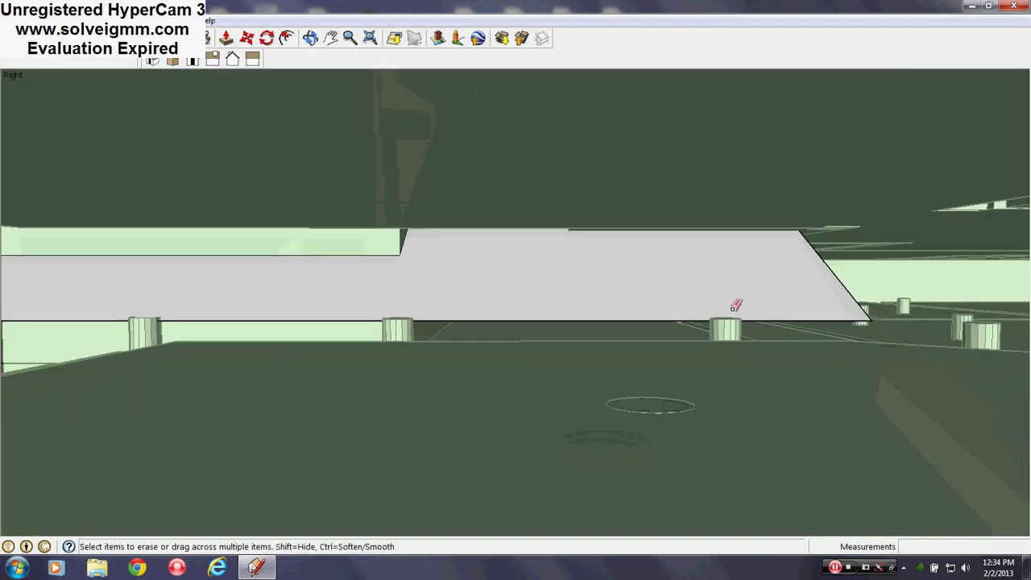
pyautogui.moveTo(854, 332); pyautogui.dragTo(873, 319)
pyautogui.moveTo(499, 286)
pyautogui.mouseDown(button='middle')
pyautogui.moveTo(806, 340)
pyautogui.moveTo(942, 327)
pyautogui.moveTo(958, 338)
pyautogui.moveTo(858, 427)
pyautogui.moveTo(812, 283)
pyautogui.moveTo(948, 202)
pyautogui.moveTo(484, 343)
pyautogui.moveTo(486, 306)
pyautogui.moveTo(532, 388)
pyautogui.mouseUp(button='middle')
pyautogui.moveTo(532, 387)
pyautogui.mouseDown()
pyautogui.moveTo(736, 415)
pyautogui.moveTo(753, 412)
pyautogui.moveTo(767, 392)
pyautogui.mouseUp()
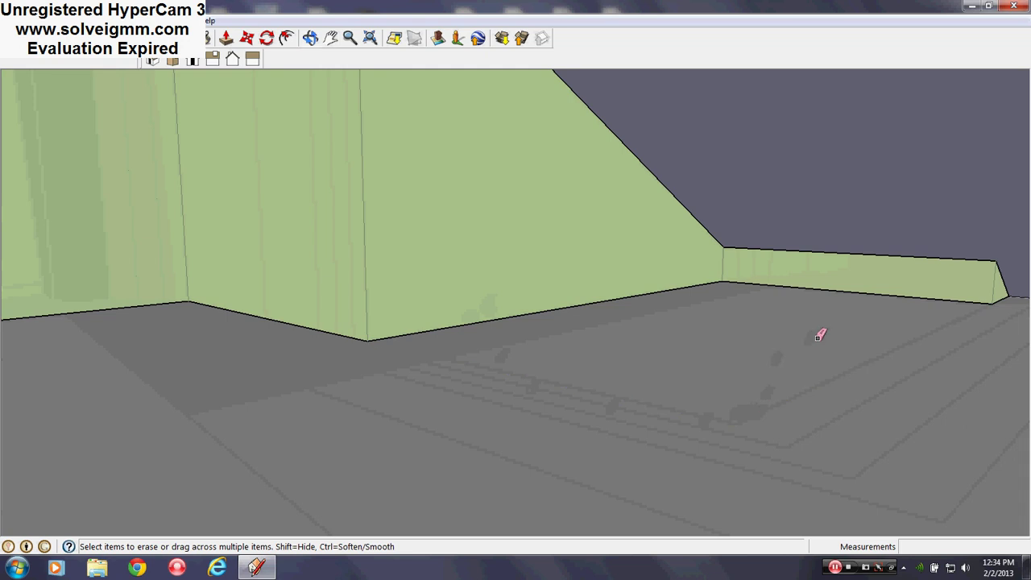
pyautogui.moveTo(817, 334)
pyautogui.mouseDown(button='middle')
pyautogui.moveTo(732, 327)
pyautogui.moveTo(933, 337)
pyautogui.mouseUp(button='middle')
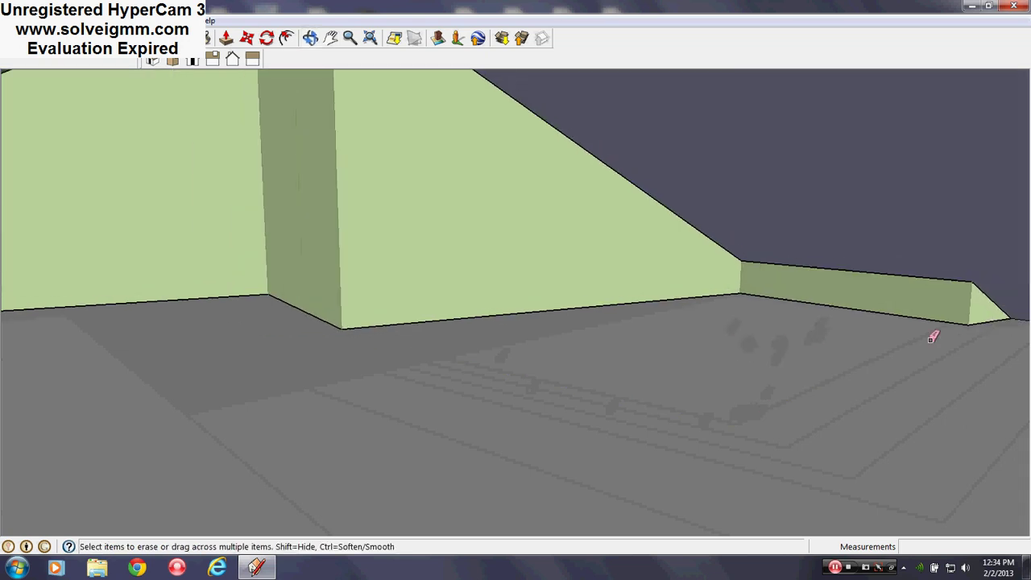
pyautogui.click(973, 320)
pyautogui.moveTo(342, 329); pyautogui.dragTo(304, 313)
pyautogui.moveTo(276, 299)
pyautogui.mouseDown()
pyautogui.moveTo(249, 290)
pyautogui.moveTo(268, 301)
pyautogui.mouseUp()
pyautogui.moveTo(640, 412)
pyautogui.mouseDown(button='middle')
pyautogui.moveTo(491, 424)
pyautogui.moveTo(362, 373)
pyautogui.moveTo(159, 253)
pyautogui.moveTo(1026, 380)
pyautogui.moveTo(571, 403)
pyautogui.mouseUp(button='middle')
# Close the triangular gap above the garage eave's rear end with an edge about 9 1/2" long along the wall, and erase the dividing line below it.
pyautogui.scroll(2, 138, 414)
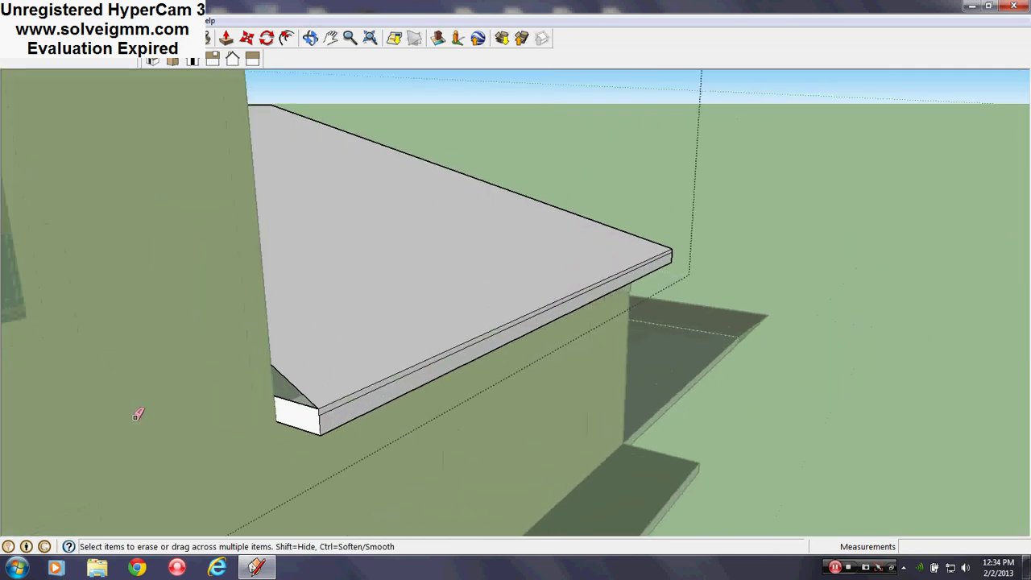
pyautogui.scroll(2, 222, 448)
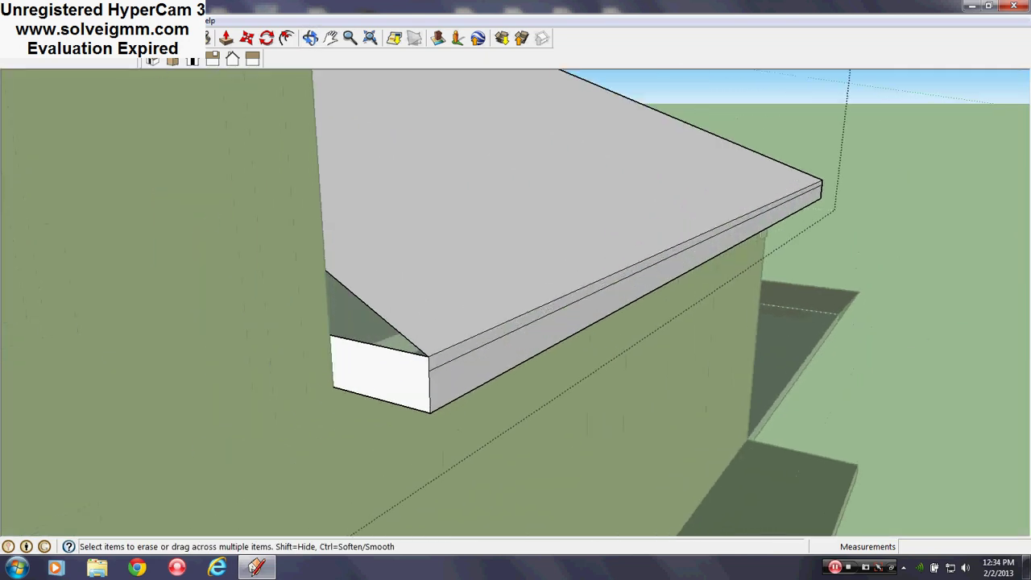
pyautogui.press('l')
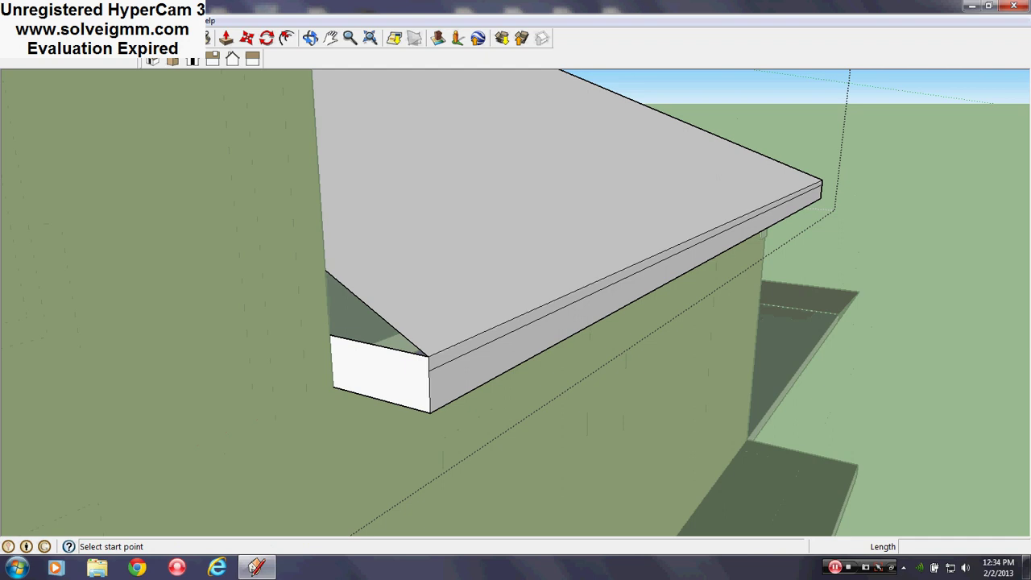
pyautogui.click(331, 335)
pyautogui.click(326, 272)
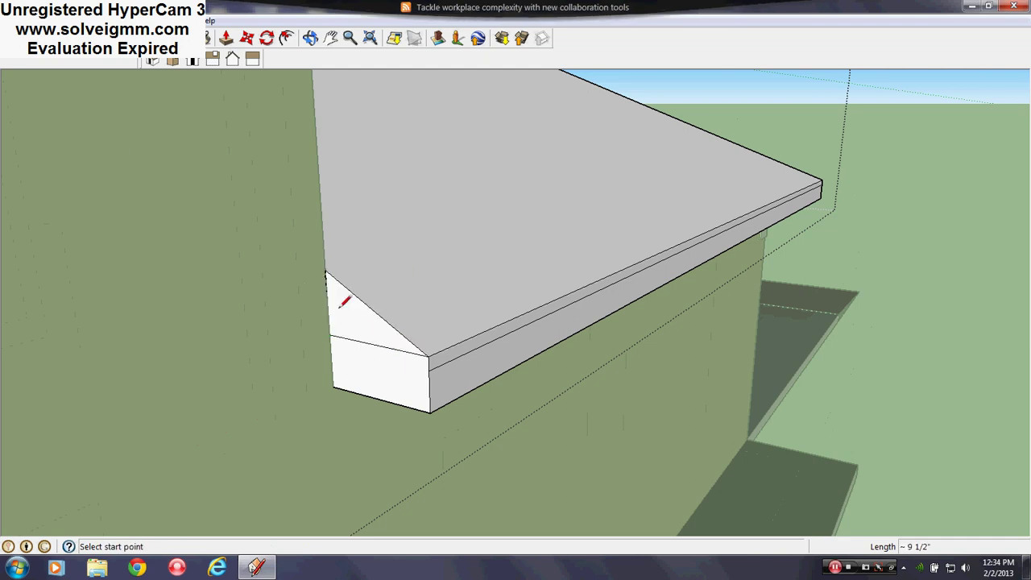
pyautogui.rightClick(357, 345)
pyautogui.click(387, 362)
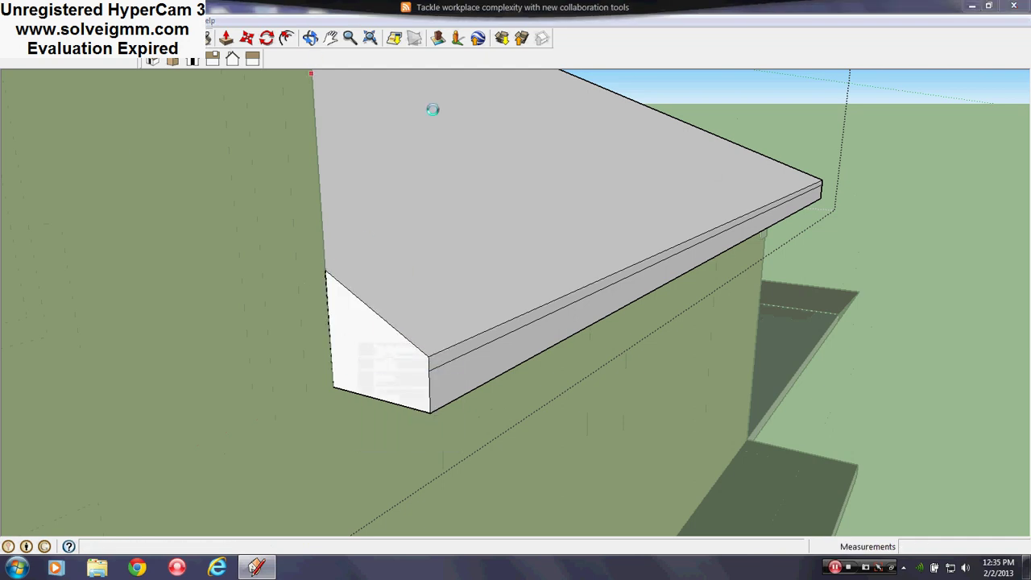
# Paint the garage eave's closed end face with Color_001, undoing the fills first applied to the roof slope and end face.
pyautogui.press('b')
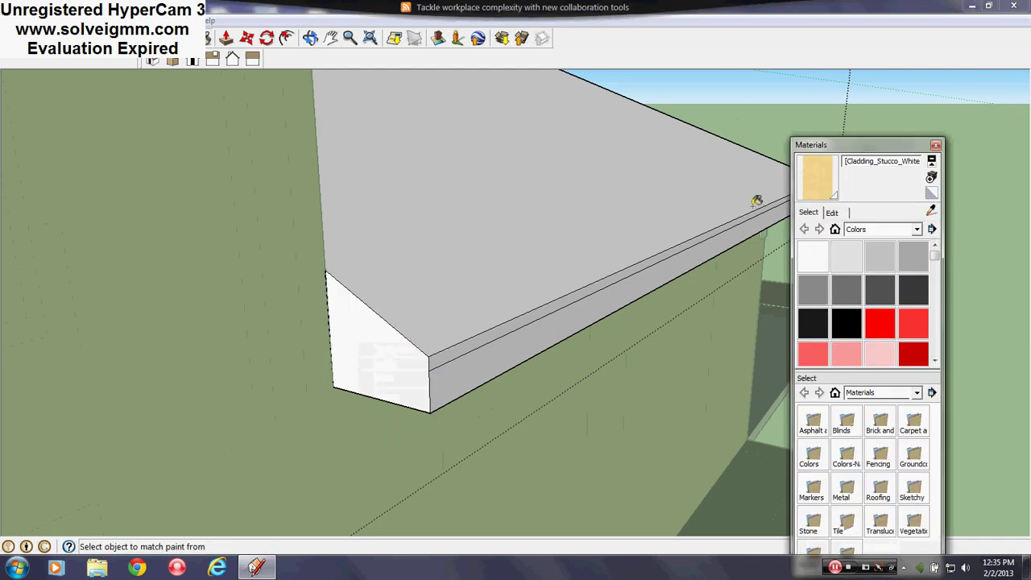
pyautogui.click(532, 335)
pyautogui.click(413, 339)
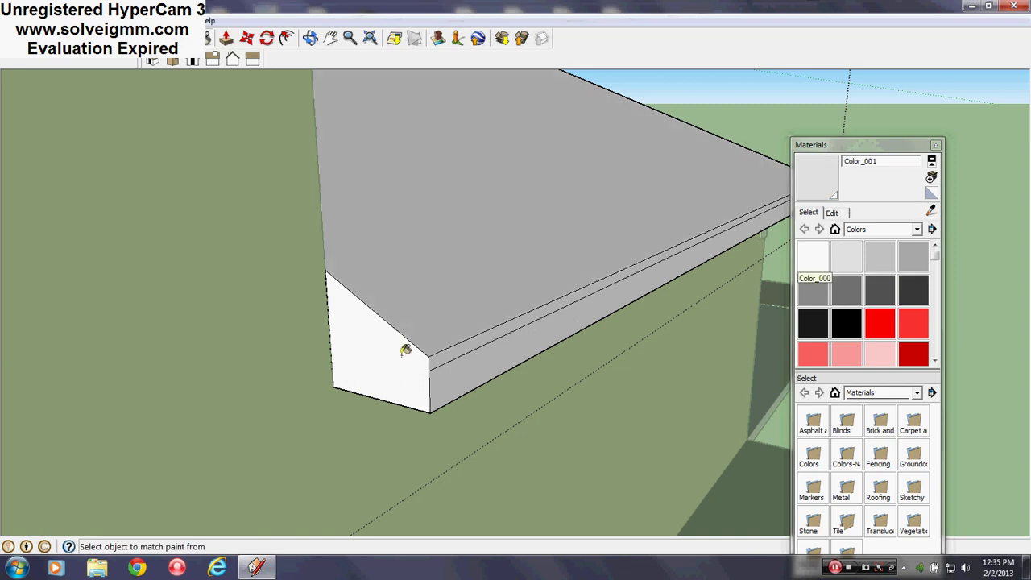
pyautogui.click(401, 354)
pyautogui.scroll(3, 418, 355)
pyautogui.moveTo(418, 355); pyautogui.dragTo(387, 373, button='middle')
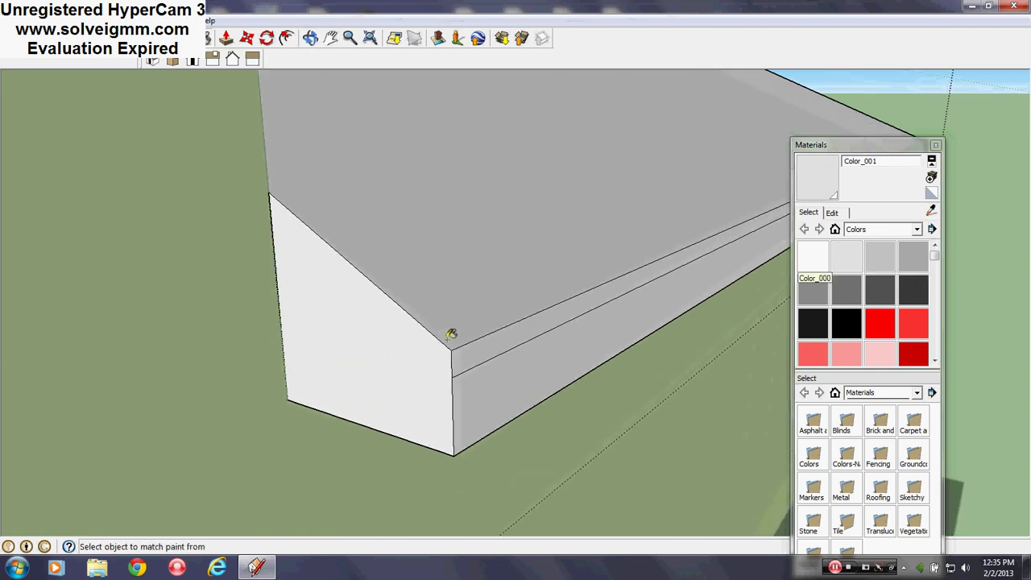
pyautogui.hotkey('ctrl', 'z')
pyautogui.hotkey('ctrl', 'z')
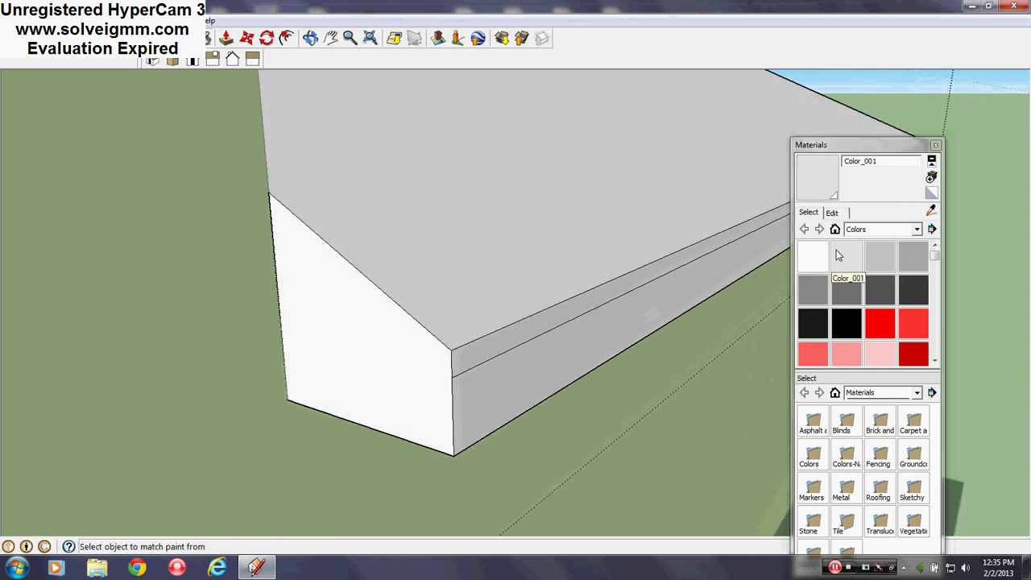
pyautogui.click(396, 362)
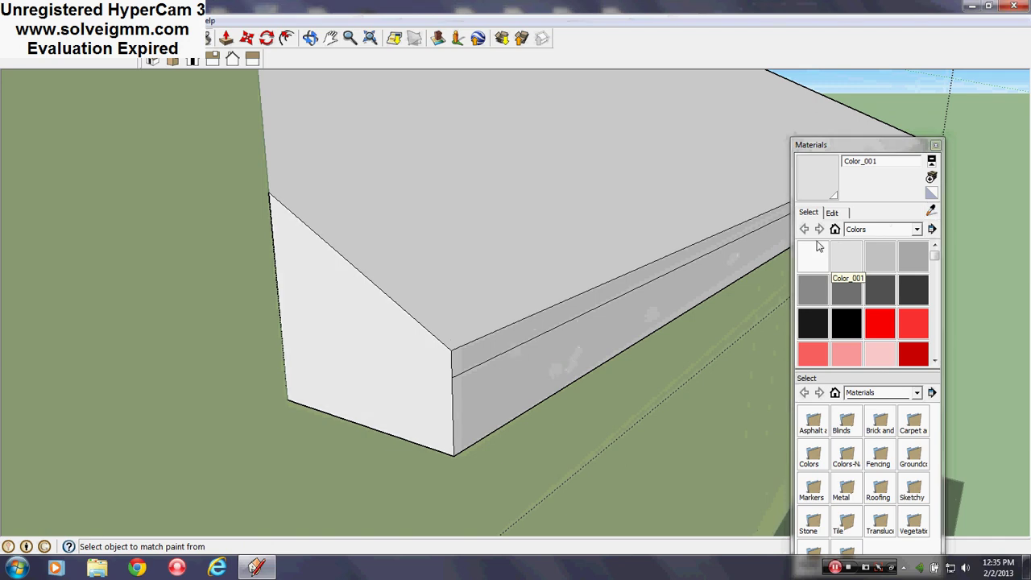
pyautogui.click(935, 145)
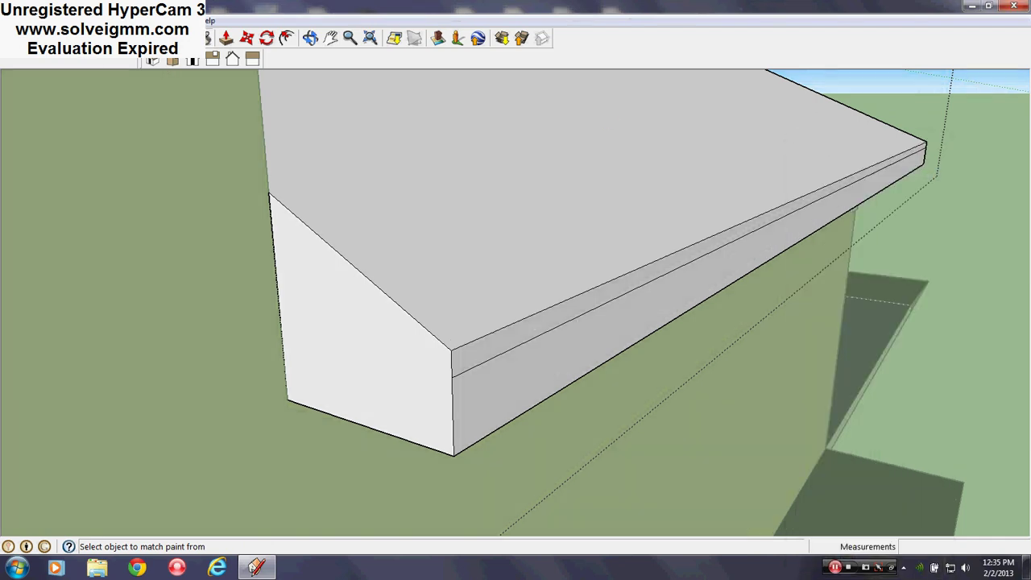
# Continue the fascia trim line across the eave's end face parallel to the roof slope, and erase the overshooting and helper lines.
pyautogui.press('l')
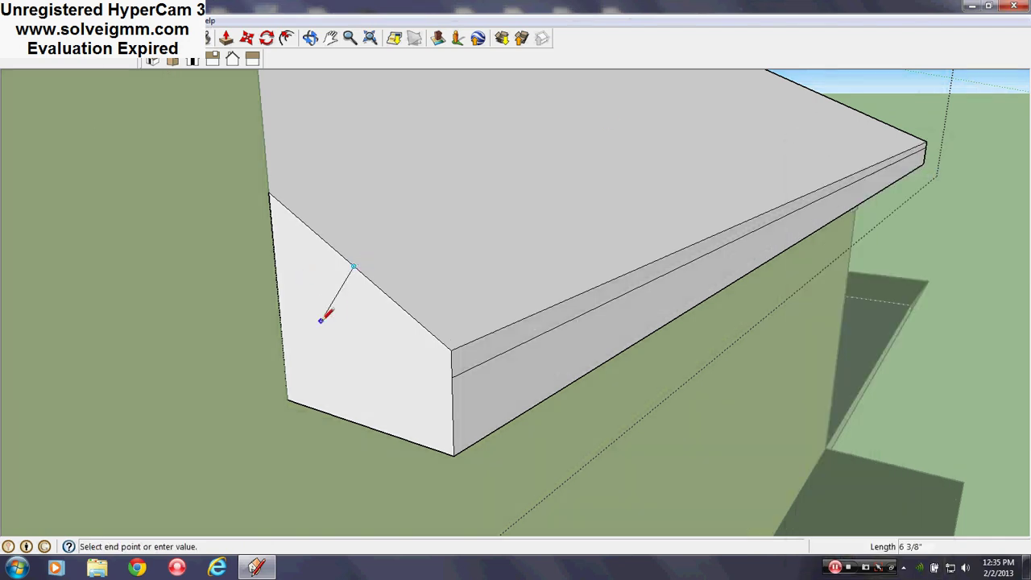
pyautogui.click(347, 286)
pyautogui.click(278, 226)
pyautogui.scroll(2, 411, 377)
pyautogui.click(483, 377)
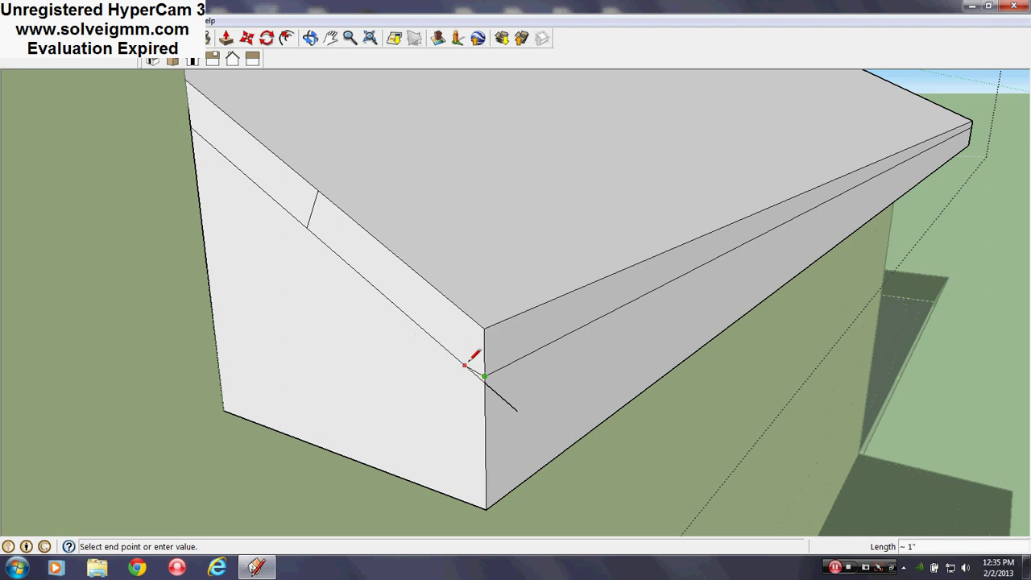
pyautogui.click(365, 347)
pyautogui.press('e')
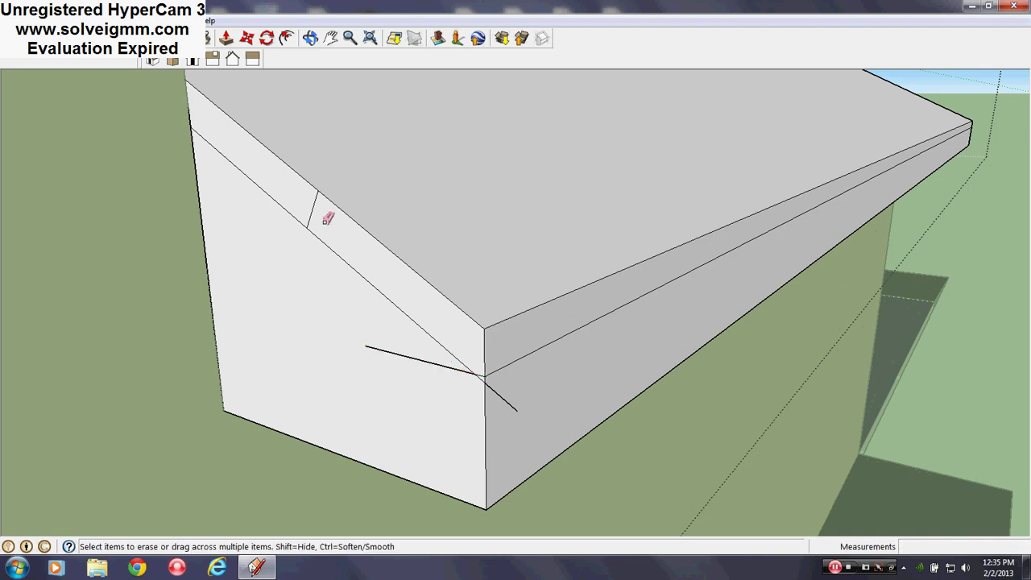
pyautogui.scroll(2, 488, 389)
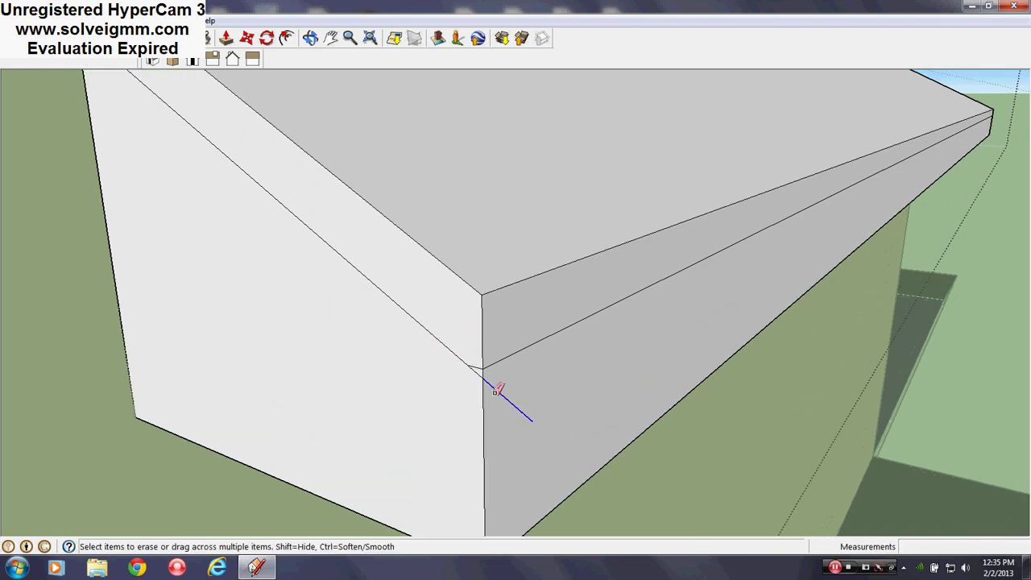
pyautogui.click(495, 390)
# Apply the asphalt shingles from the Roofing materials to the large main slope, the entry roof's front and the adjoining single-storey hip.
pyautogui.scroll(-3, 637, 444)
pyautogui.moveTo(637, 444); pyautogui.dragTo(355, 391, button='middle')
pyautogui.scroll(-4, 354, 391)
pyautogui.moveTo(546, 384)
pyautogui.mouseDown(button='middle')
pyautogui.moveTo(438, 410)
pyautogui.moveTo(349, 354)
pyautogui.moveTo(451, 396)
pyautogui.moveTo(545, 391)
pyautogui.moveTo(479, 428)
pyautogui.mouseUp(button='middle')
pyautogui.scroll(-4, 438, 410)
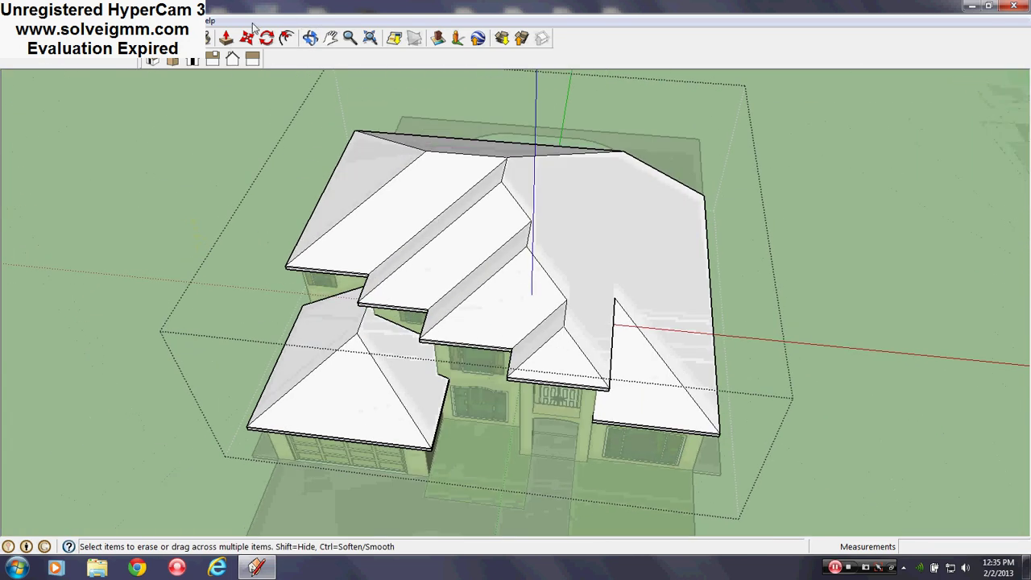
pyautogui.press('b')
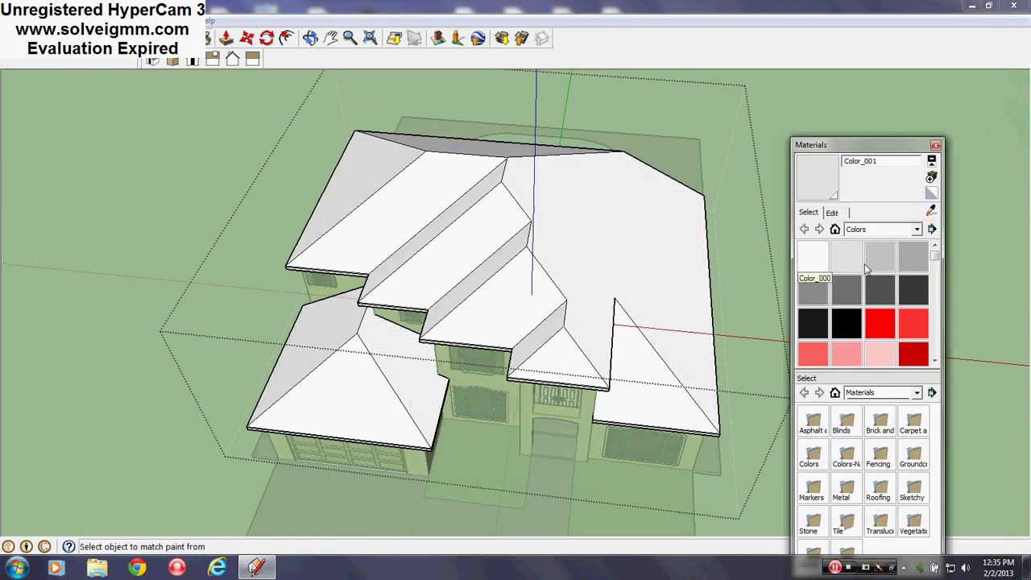
pyautogui.click(909, 230)
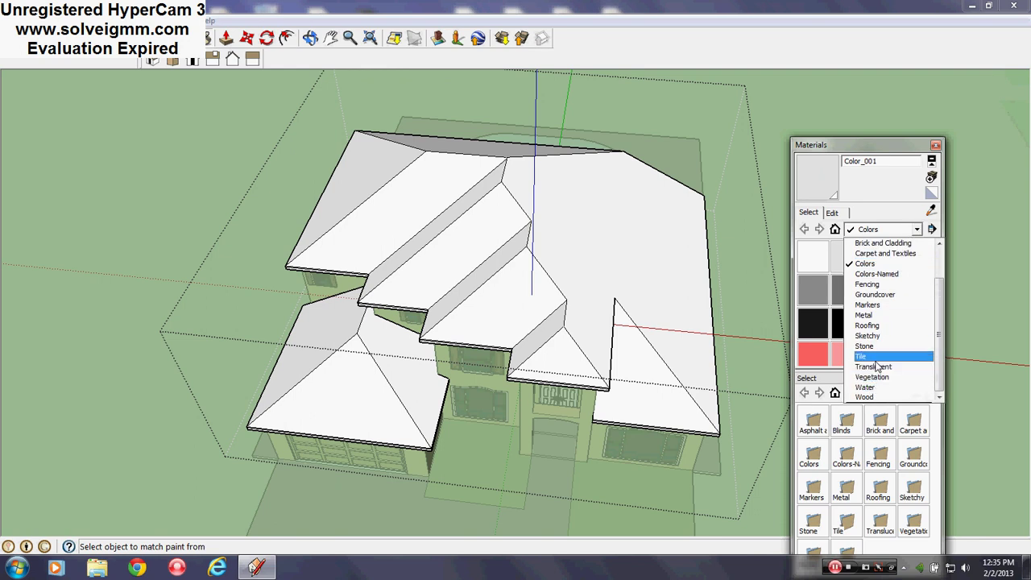
pyautogui.click(878, 326)
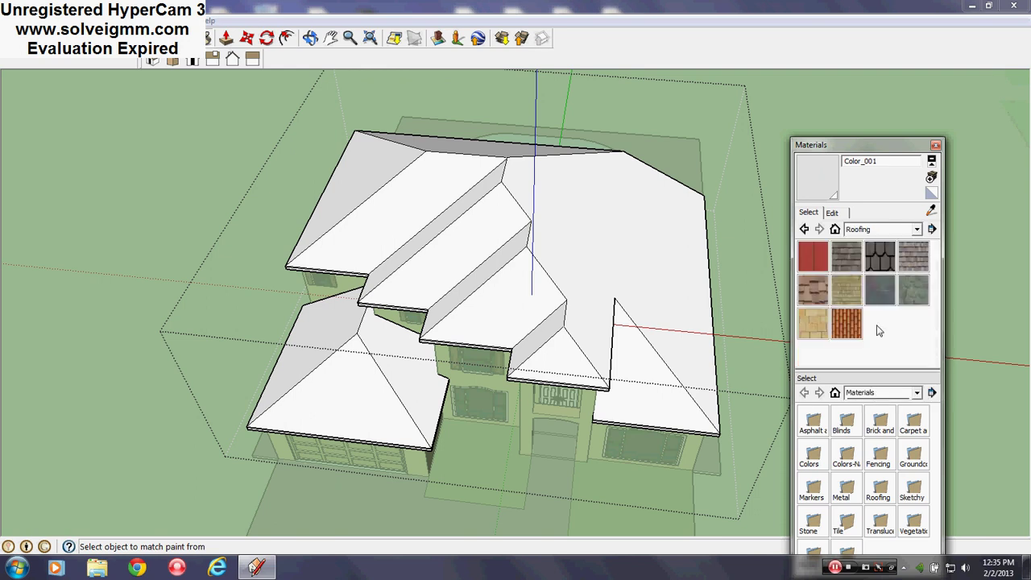
pyautogui.click(856, 266)
pyautogui.click(558, 235)
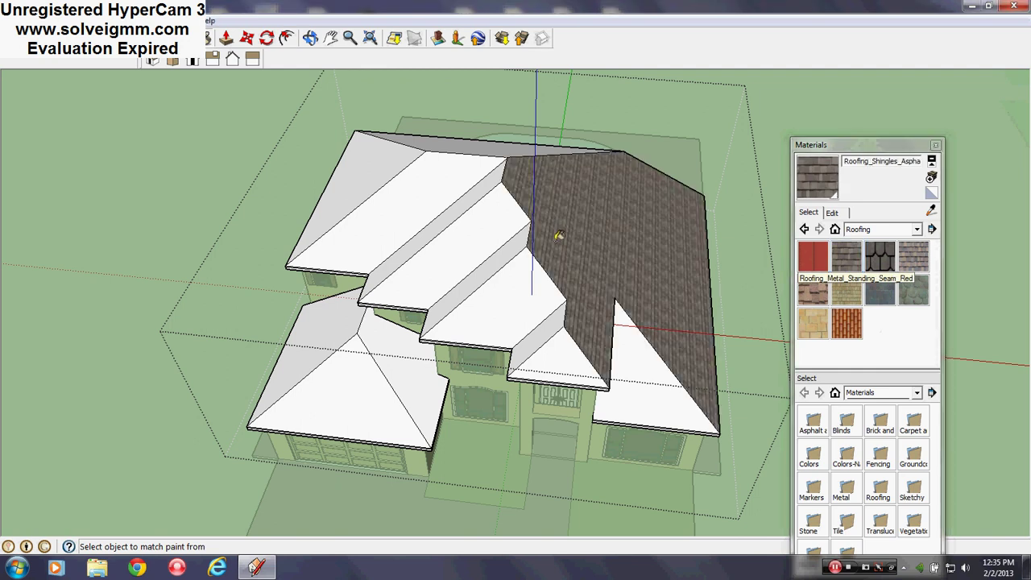
pyautogui.click(637, 357)
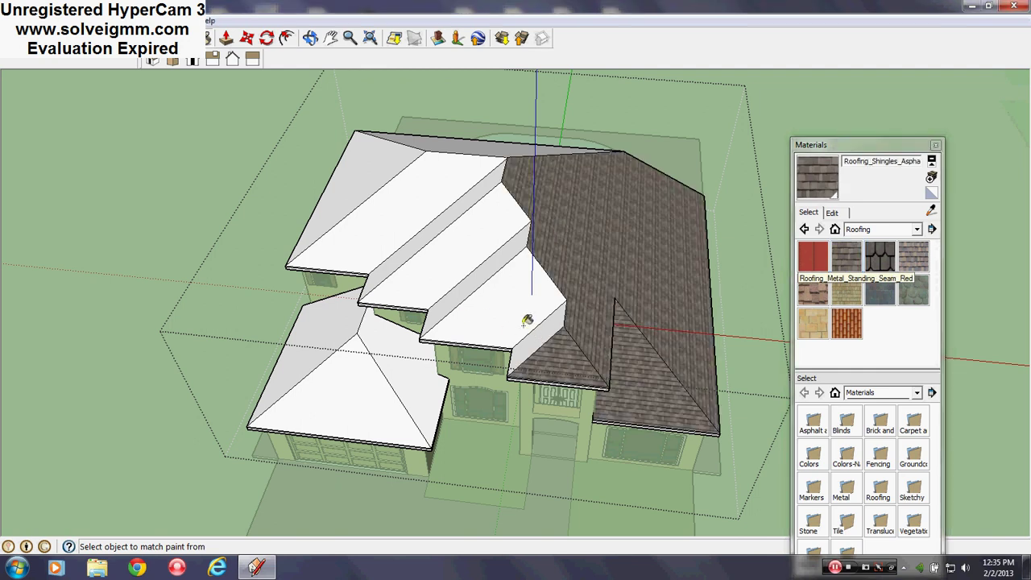
# Paint the stepped upper roofs' front slopes and their narrow side slopes with the asphalt shingles.
pyautogui.click(527, 320)
pyautogui.click(508, 269)
pyautogui.click(500, 265)
pyautogui.click(459, 232)
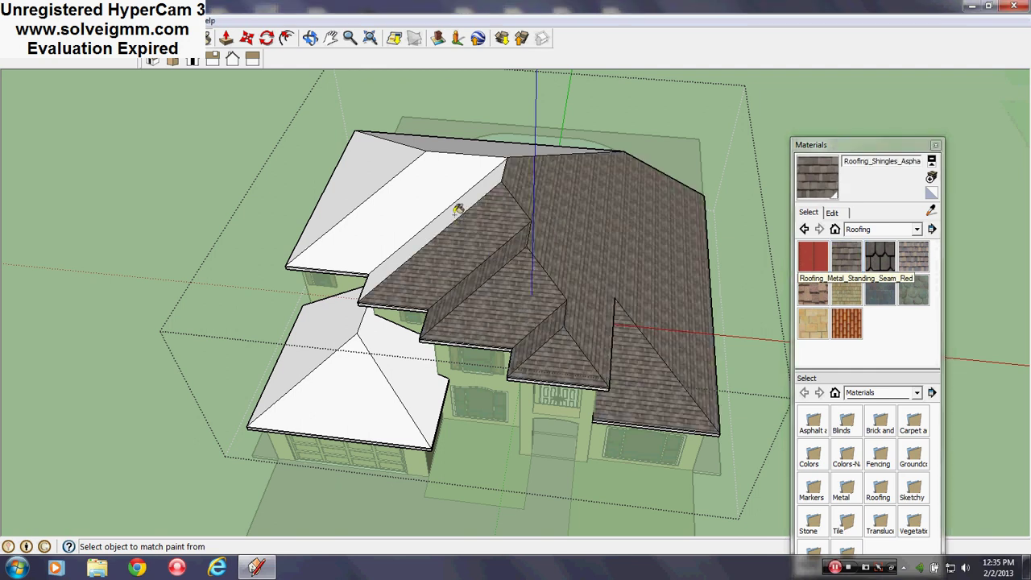
pyautogui.click(454, 213)
pyautogui.click(439, 193)
# Cover the upper roof's remaining end slope and the three garage roof slopes with the asphalt shingles.
pyautogui.moveTo(441, 267); pyautogui.dragTo(395, 211, button='middle')
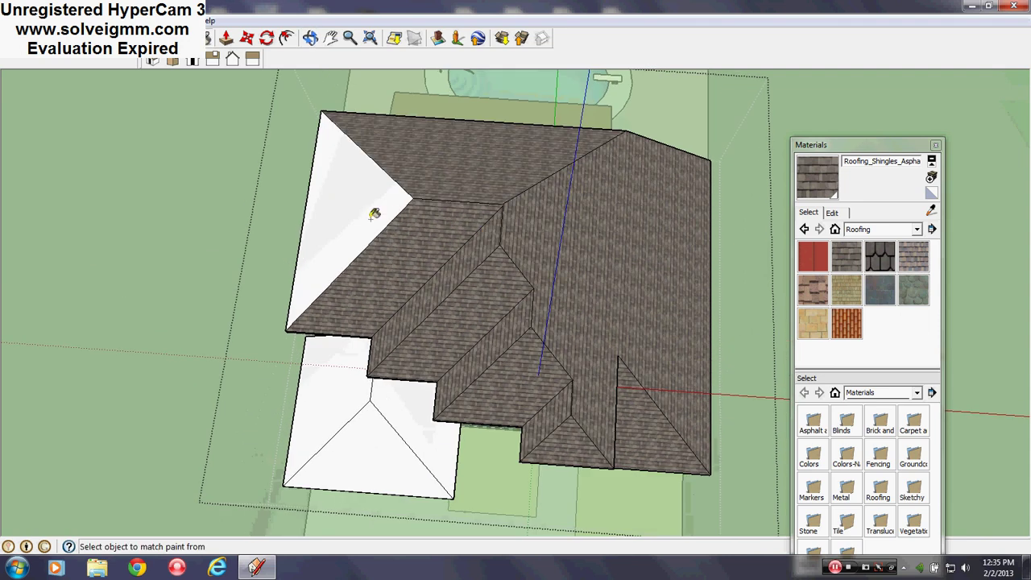
pyautogui.click(375, 213)
pyautogui.click(410, 414)
pyautogui.click(379, 443)
pyautogui.click(334, 391)
pyautogui.moveTo(333, 391); pyautogui.dragTo(448, 432, button='middle')
pyautogui.scroll(-2, 448, 433)
pyautogui.scroll(1, 551, 370)
pyautogui.moveTo(551, 371); pyautogui.dragTo(524, 340, button='middle')
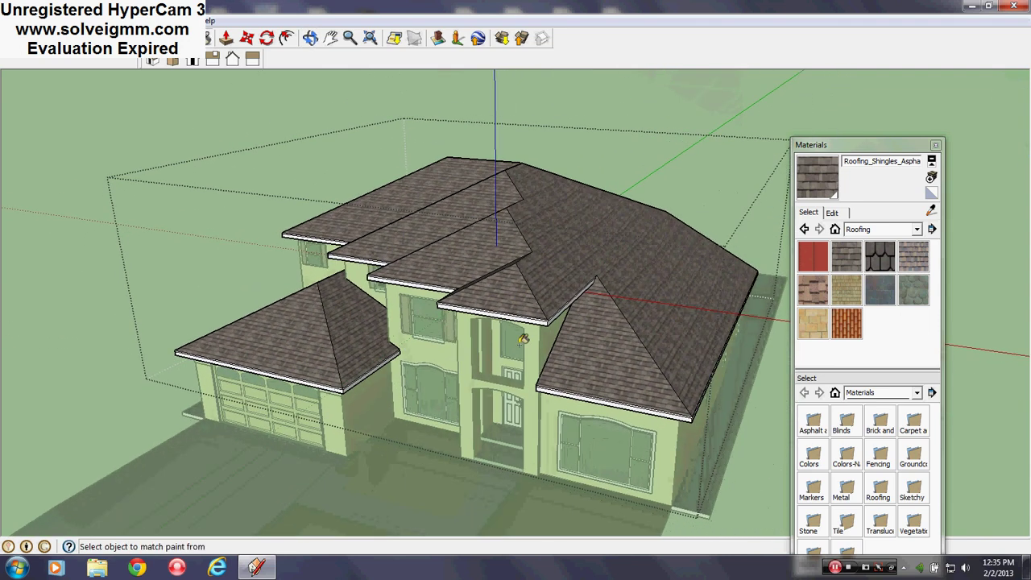
# Try Roofing_Metal_Standing_Seam_Red in place of the shingles on all roof slopes.
pyautogui.click(813, 256)
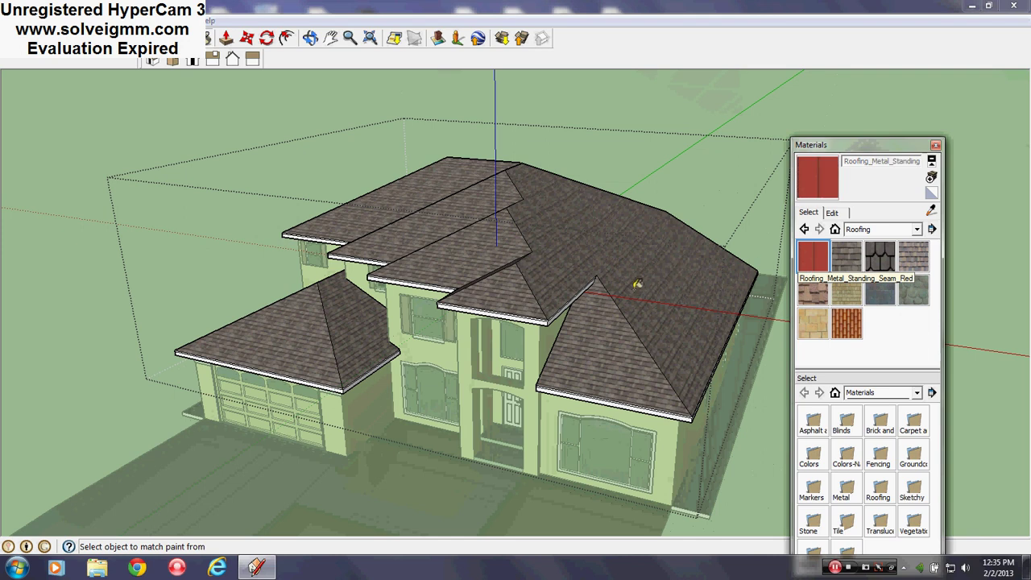
pyautogui.click(590, 240)
pyautogui.moveTo(593, 239)
pyautogui.mouseDown(button='middle')
pyautogui.moveTo(692, 223)
pyautogui.moveTo(871, 250)
pyautogui.mouseUp(button='middle')
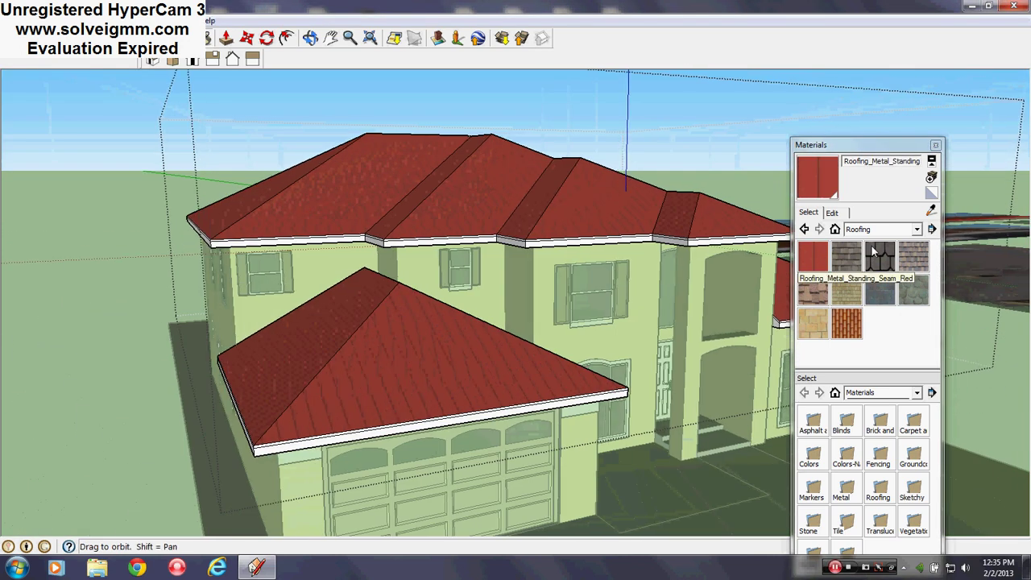
# Replace the covering on all roof slopes with Roofing_Tile_Spanish.
pyautogui.click(845, 324)
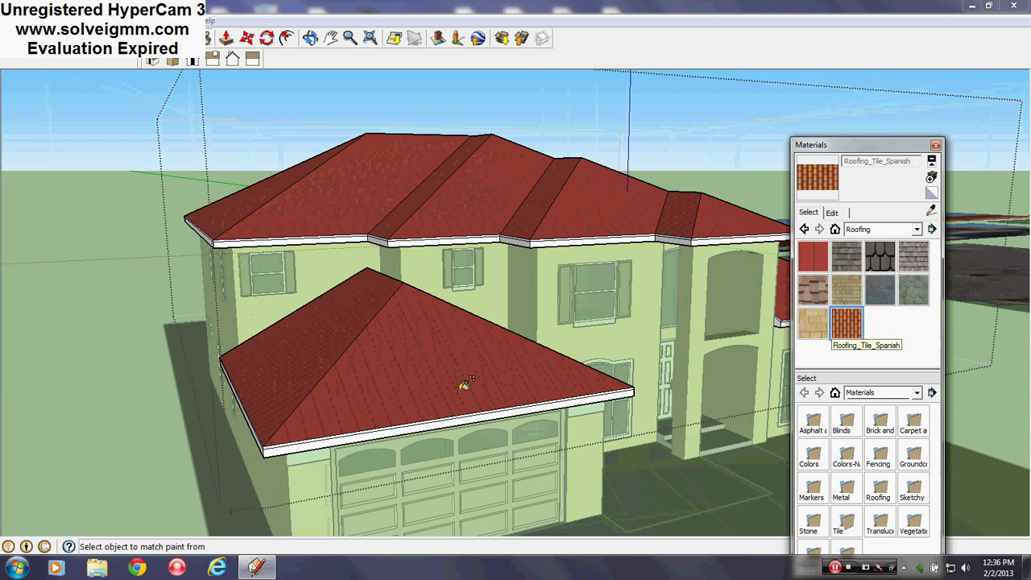
pyautogui.click(409, 353)
pyautogui.moveTo(617, 322); pyautogui.dragTo(395, 342, button='middle')
pyautogui.scroll(-3, 395, 341)
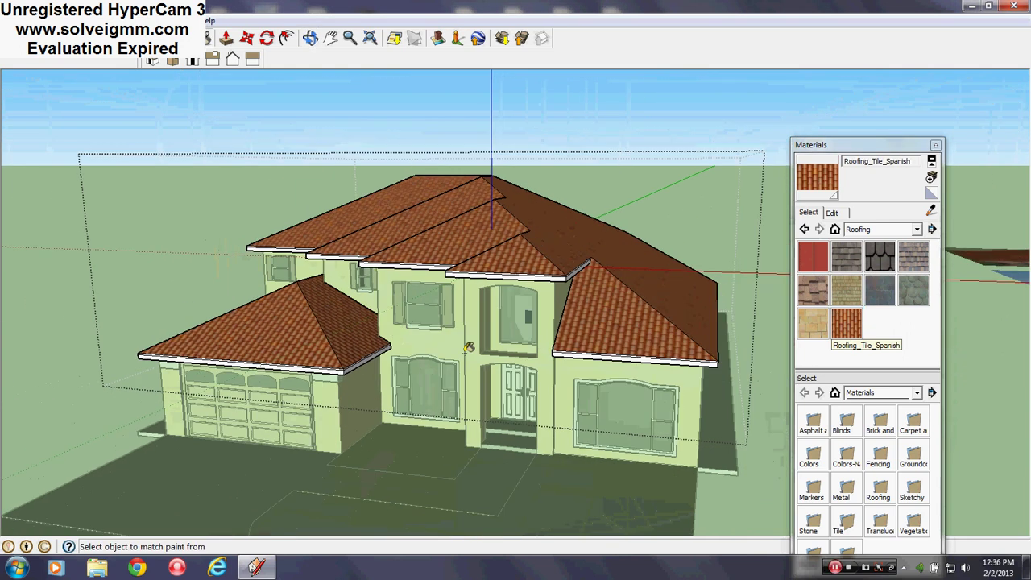
# Finish editing the roof group and close the materials window.
pyautogui.moveTo(546, 384); pyautogui.dragTo(378, 350, button='middle')
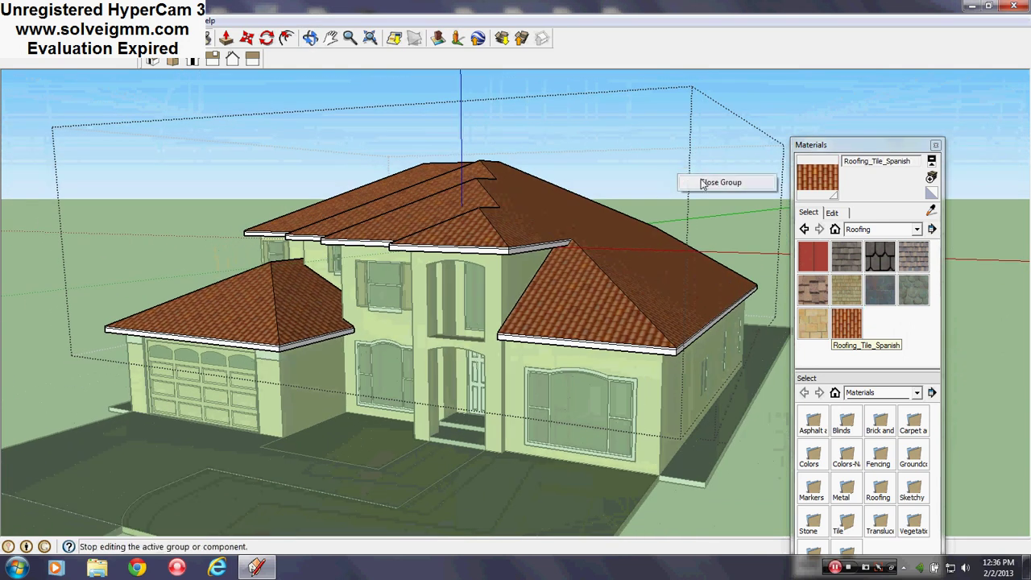
pyautogui.click(717, 183)
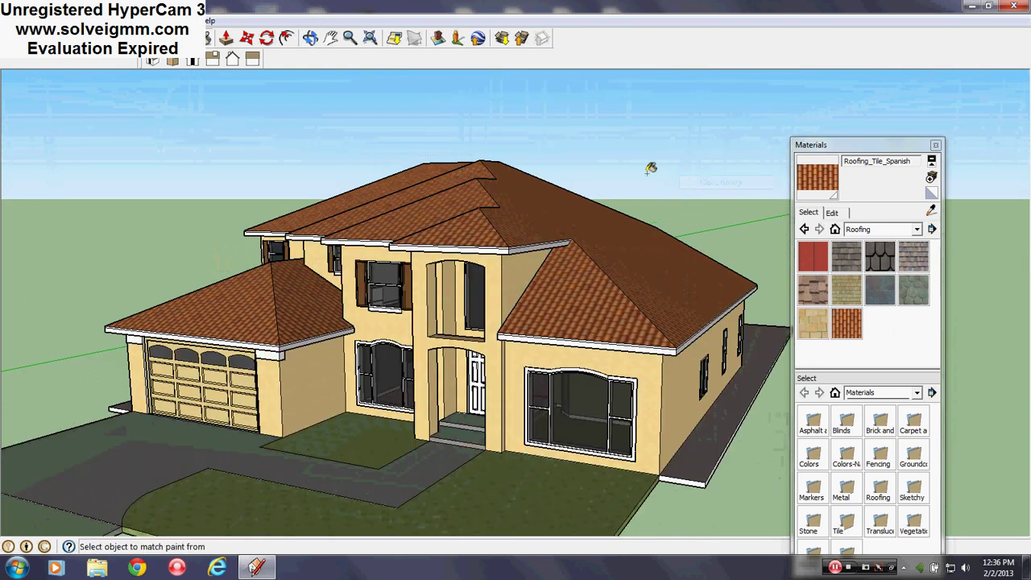
pyautogui.click(935, 146)
pyautogui.moveTo(634, 249)
pyautogui.mouseDown(button='middle')
pyautogui.moveTo(113, 330)
pyautogui.moveTo(654, 325)
pyautogui.mouseUp(button='middle')
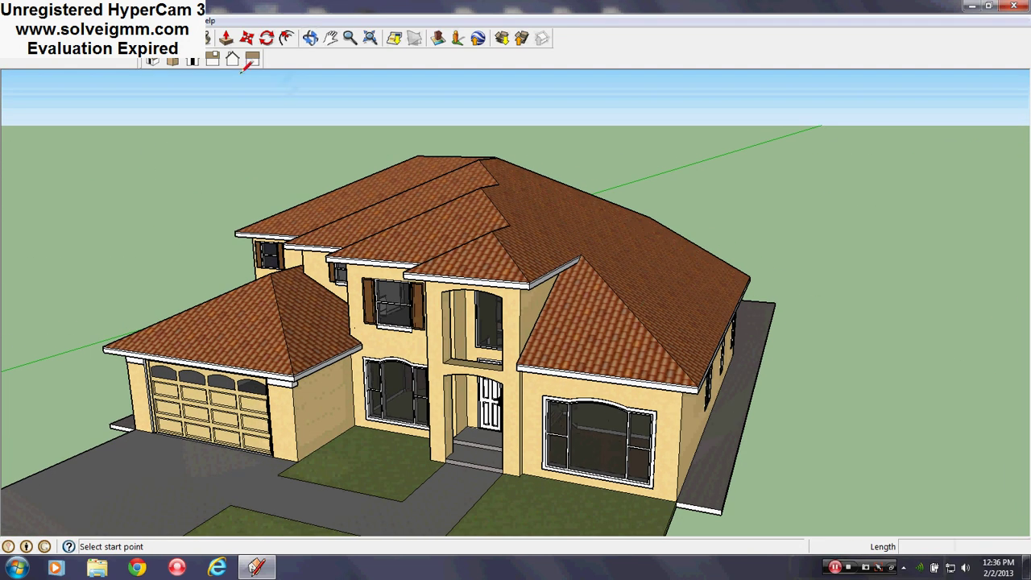
# Delete the Architect Series In-Swing French Hinged Door component and all its instances from the model's component collection.
pyautogui.click(176, 20)
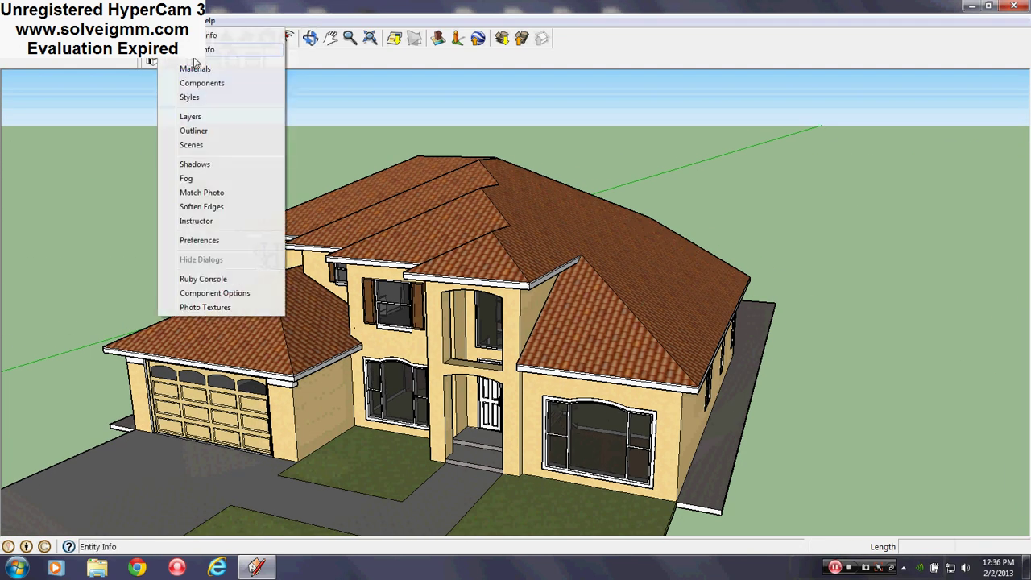
pyautogui.click(200, 83)
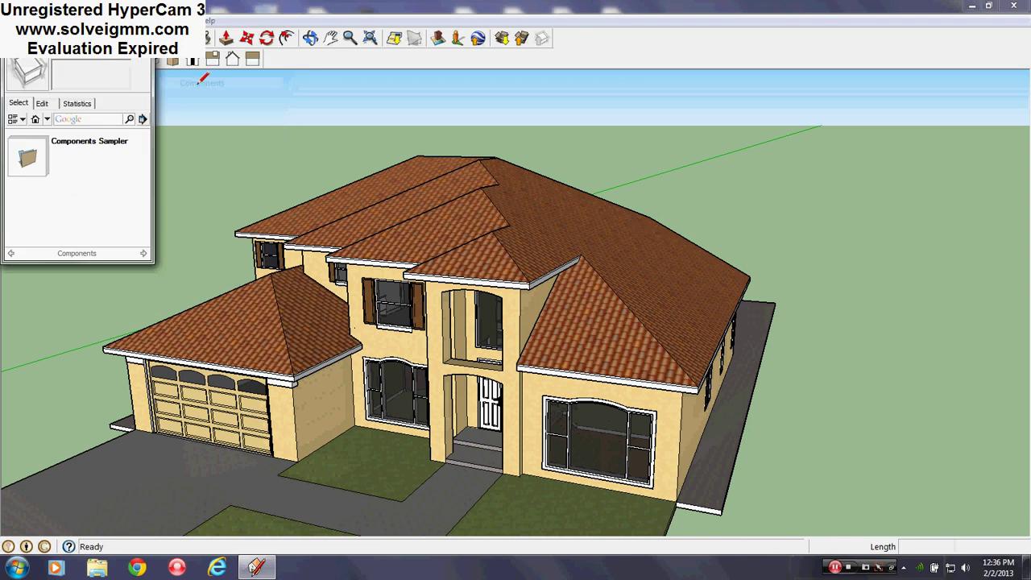
pyautogui.click(47, 120)
pyautogui.click(61, 134)
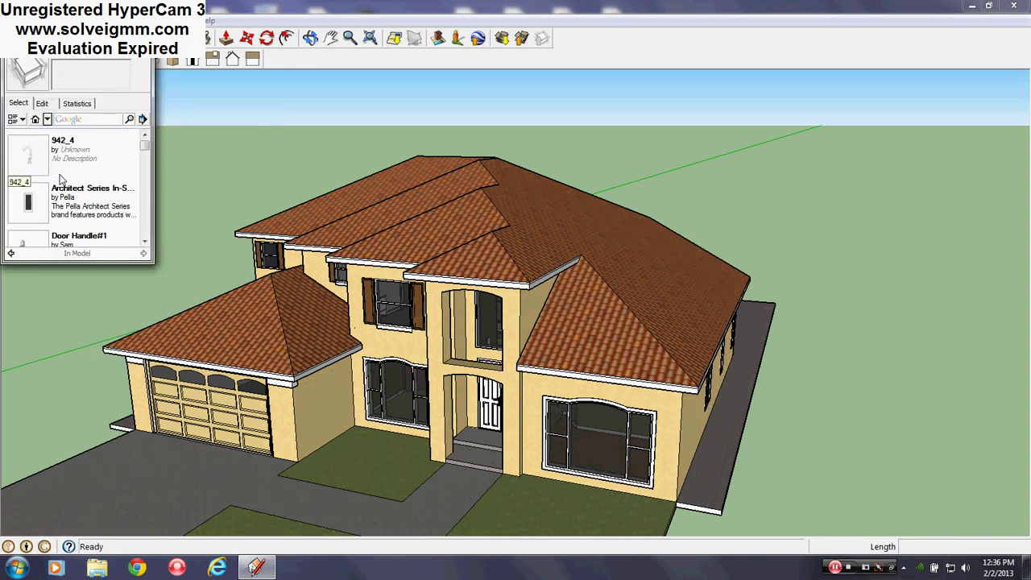
pyautogui.moveTo(145, 152)
pyautogui.mouseDown()
pyautogui.moveTo(153, 235)
pyautogui.moveTo(145, 141)
pyautogui.mouseUp()
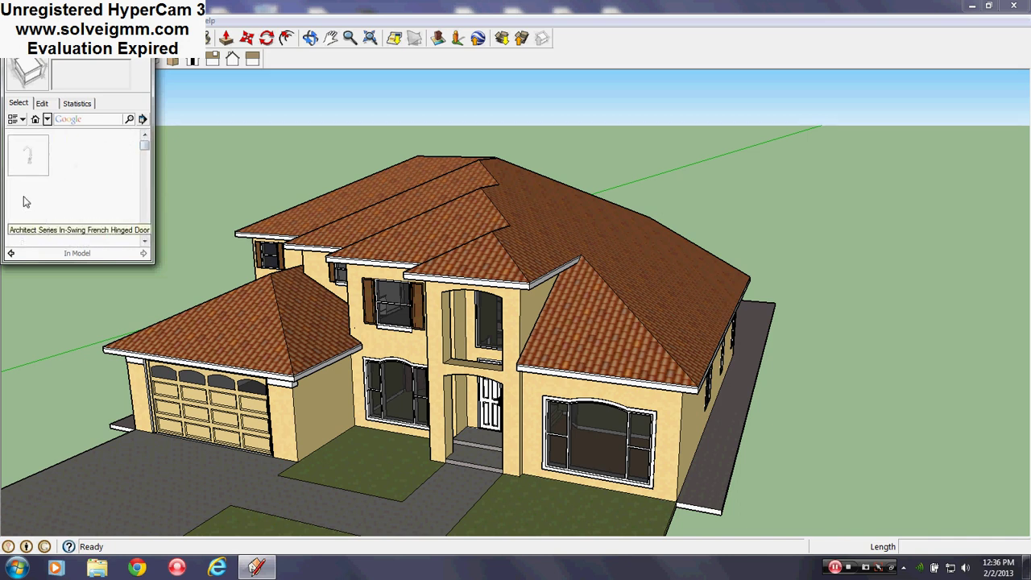
pyautogui.rightClick(25, 199)
pyautogui.click(57, 220)
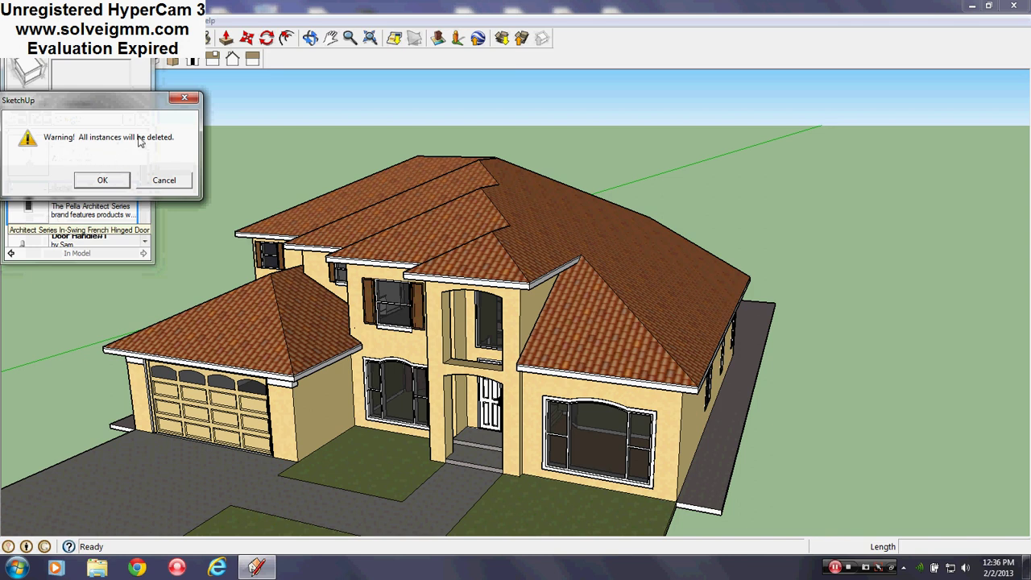
pyautogui.click(149, 180)
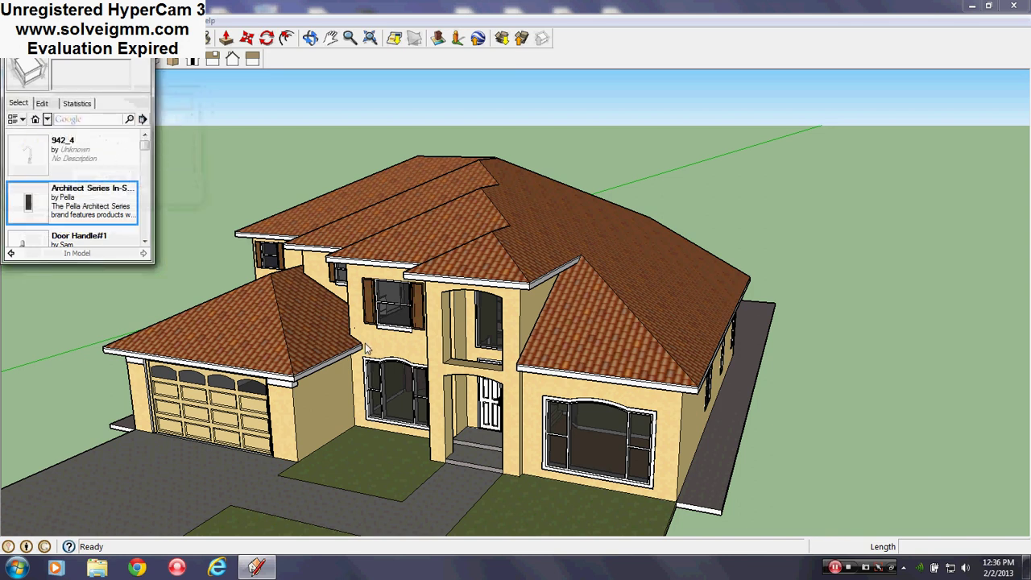
# Examine the rear of the house where the sloped gable wall meets the upper wall in a narrow recess.
pyautogui.moveTo(402, 333); pyautogui.dragTo(28, 344, button='middle')
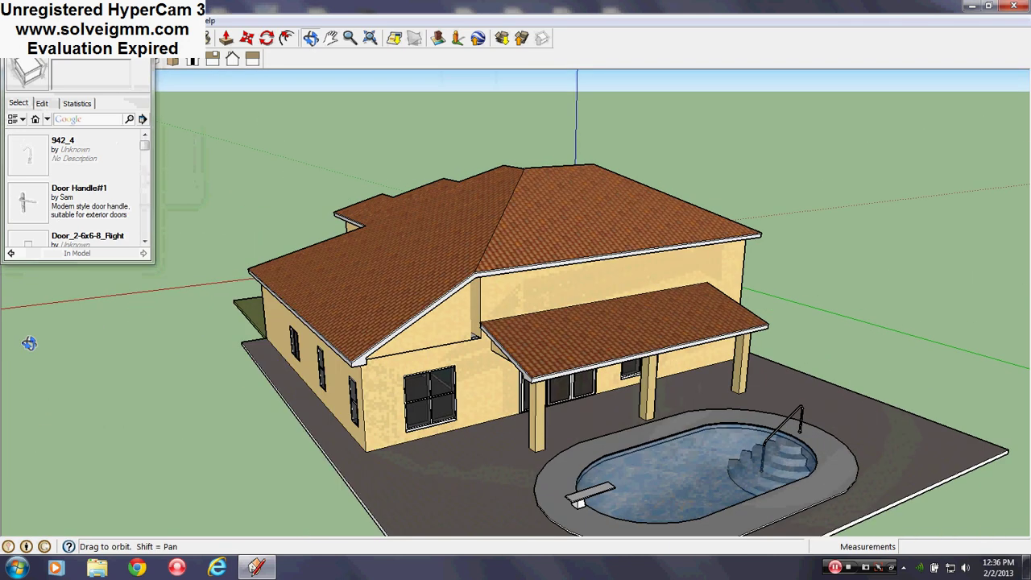
pyautogui.press('l')
pyautogui.scroll(5, 505, 327)
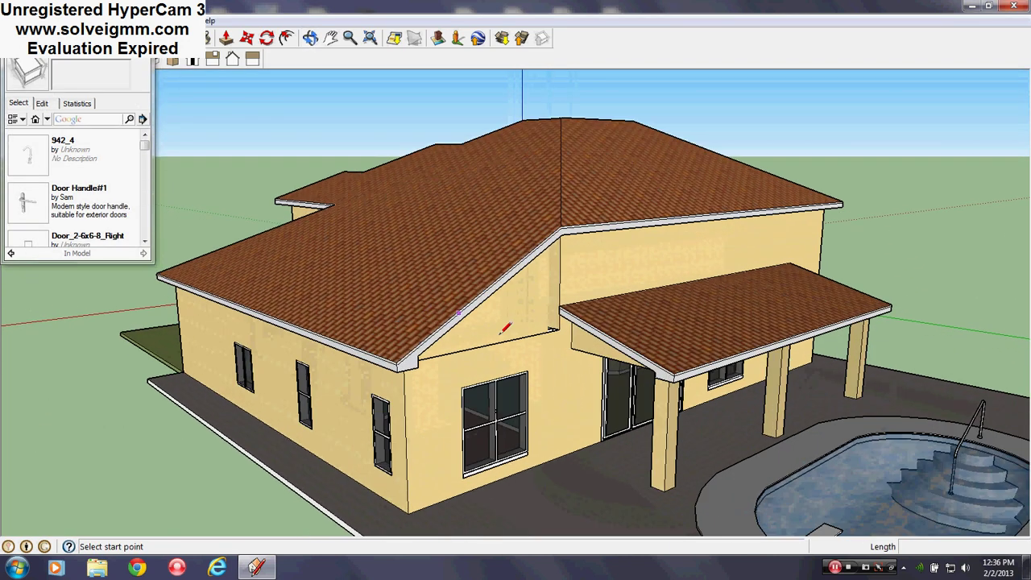
pyautogui.moveTo(505, 327); pyautogui.dragTo(479, 329, button='middle')
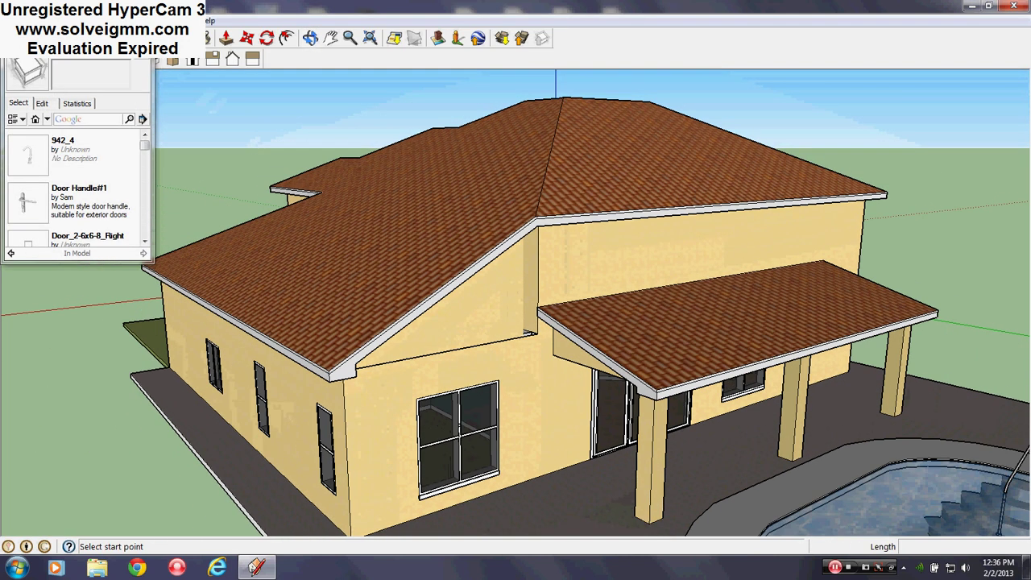
pyautogui.scroll(3, 488, 348)
pyautogui.moveTo(488, 348); pyautogui.dragTo(553, 408, button='middle')
pyautogui.scroll(3, 411, 268)
pyautogui.moveTo(409, 267)
pyautogui.mouseDown(button='middle')
pyautogui.moveTo(320, 266)
pyautogui.moveTo(391, 265)
pyautogui.mouseUp(button='middle')
pyautogui.rightClick(619, 179)
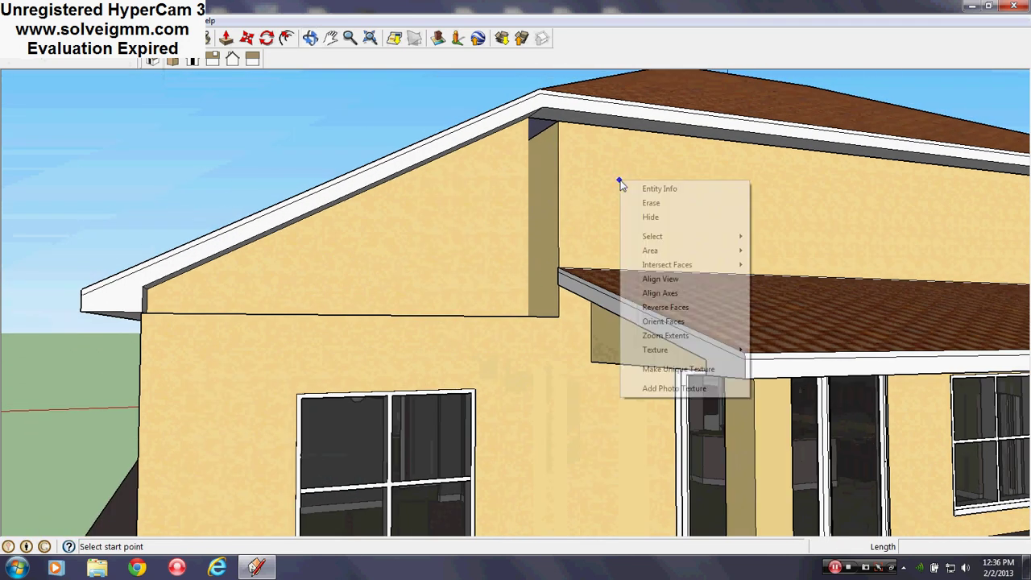
pyautogui.click(562, 251)
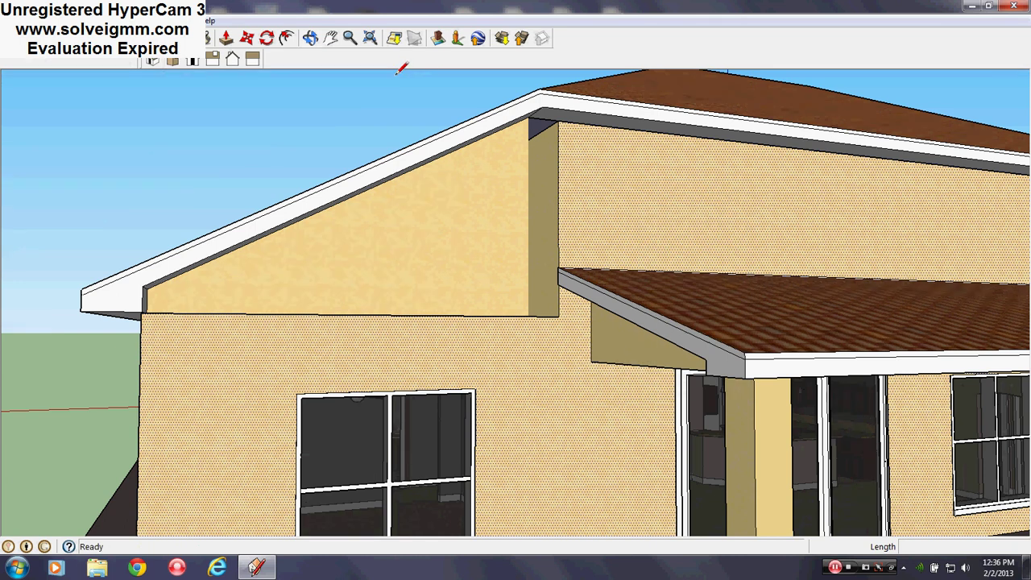
pyautogui.scroll(2, 396, 219)
pyautogui.moveTo(396, 219); pyautogui.dragTo(323, 258, button='middle')
pyautogui.scroll(2, 323, 257)
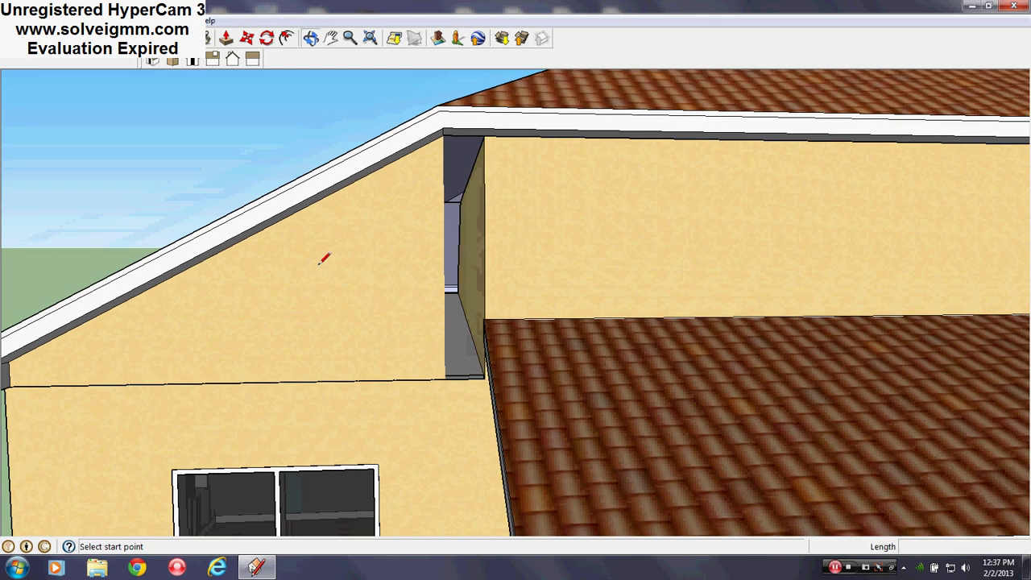
# Erase the slanted upper edge of the recess's inner side wall, beneath the eave at the rear.
pyautogui.press('e')
pyautogui.moveTo(497, 167)
pyautogui.mouseDown(button='middle')
pyautogui.moveTo(534, 157)
pyautogui.moveTo(465, 160)
pyautogui.mouseUp(button='middle')
pyautogui.click(474, 150)
pyautogui.hotkey('ctrl', 'z')
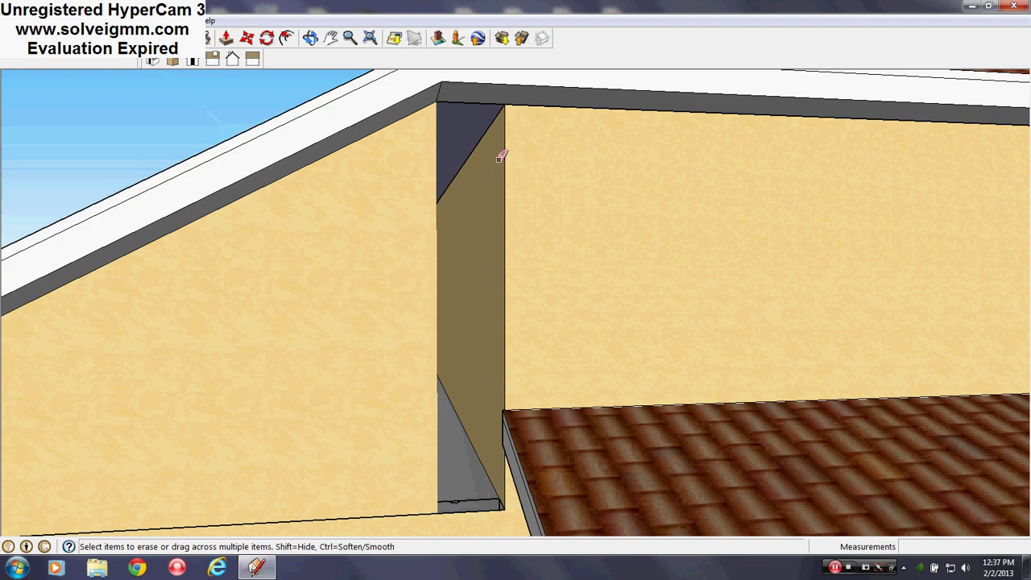
pyautogui.rightClick(477, 143)
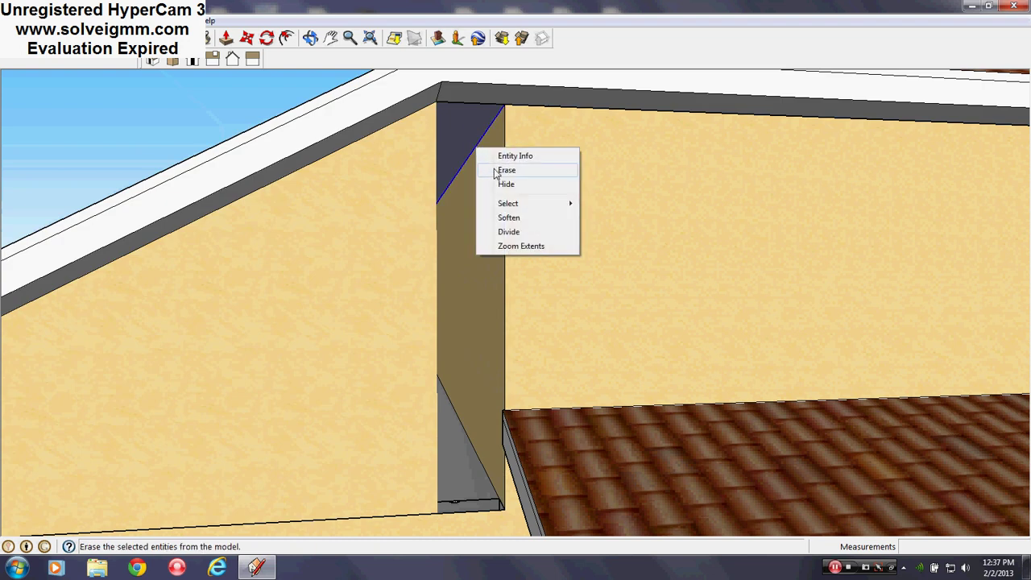
pyautogui.click(497, 170)
# Draw a rectangle 8' by about 1' 4" to close the open recess between the rear gable and the upper wall.
pyautogui.moveTo(552, 196); pyautogui.dragTo(538, 212, button='middle')
pyautogui.scroll(-2, 538, 212)
pyautogui.scroll(5, 460, 440)
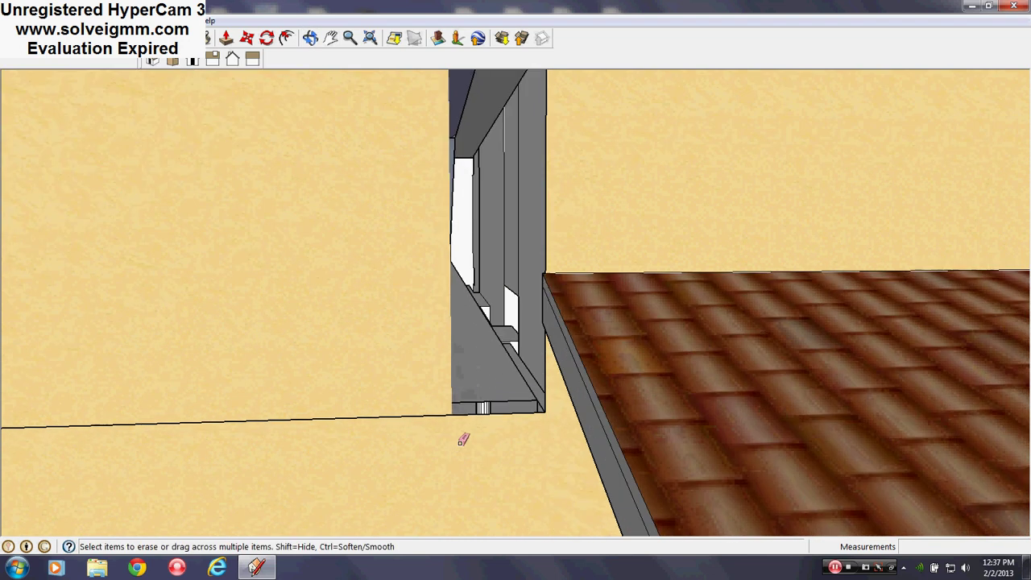
pyautogui.moveTo(492, 428); pyautogui.dragTo(583, 429, button='middle')
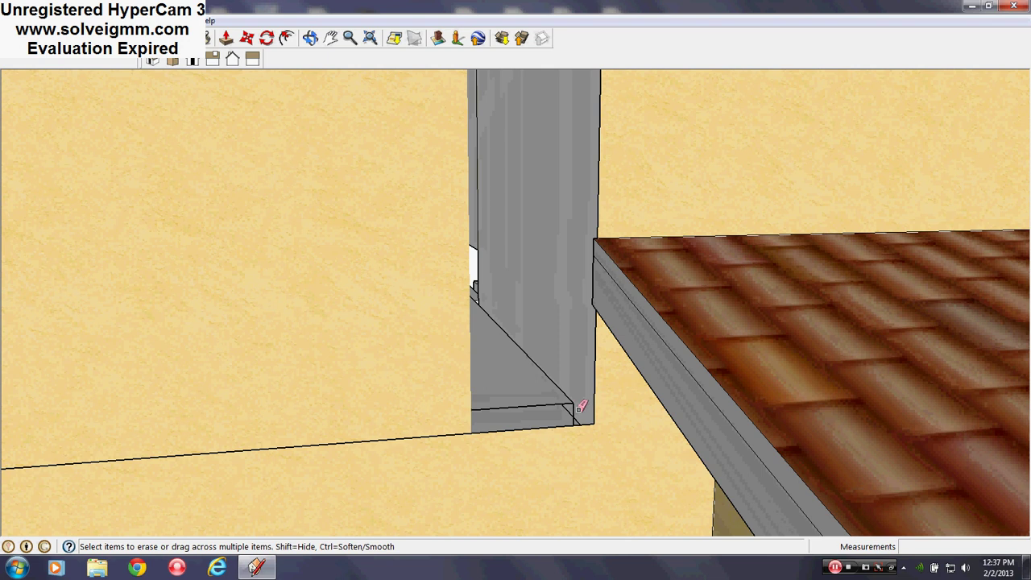
pyautogui.scroll(-5, 585, 443)
pyautogui.moveTo(610, 406)
pyautogui.mouseDown(button='middle')
pyautogui.moveTo(510, 357)
pyautogui.moveTo(563, 383)
pyautogui.moveTo(598, 345)
pyautogui.mouseUp(button='middle')
pyautogui.scroll(-2, 584, 350)
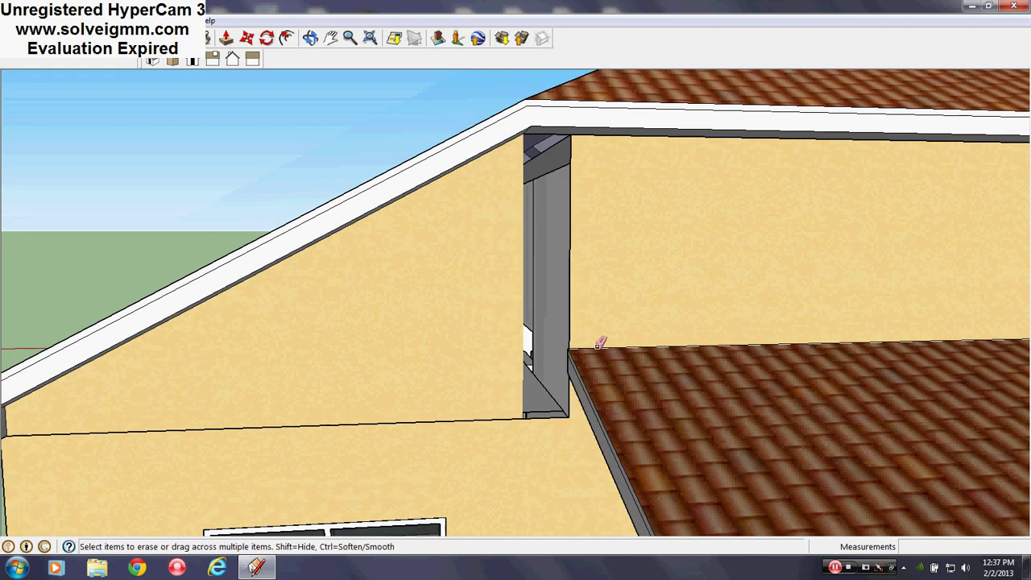
pyautogui.scroll(-1, 599, 346)
pyautogui.press('r')
pyautogui.moveTo(610, 207)
pyautogui.mouseDown(button='middle')
pyautogui.moveTo(617, 161)
pyautogui.moveTo(598, 109)
pyautogui.mouseUp(button='middle')
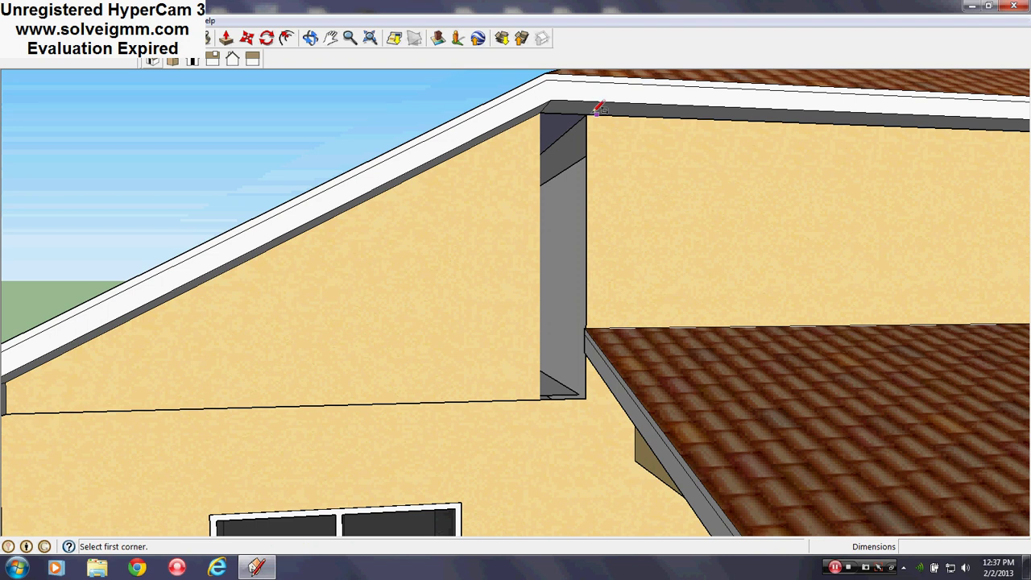
pyautogui.click(541, 398)
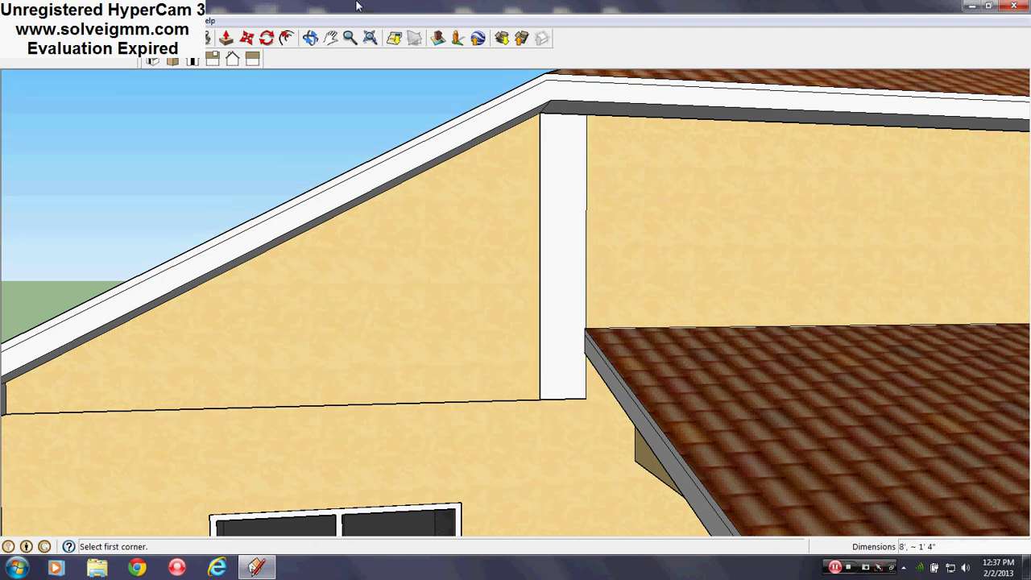
# Erase the vertical edge between the new rectangle and the upper rear wall to merge the two faces.
pyautogui.press('e')
pyautogui.scroll(2, 559, 298)
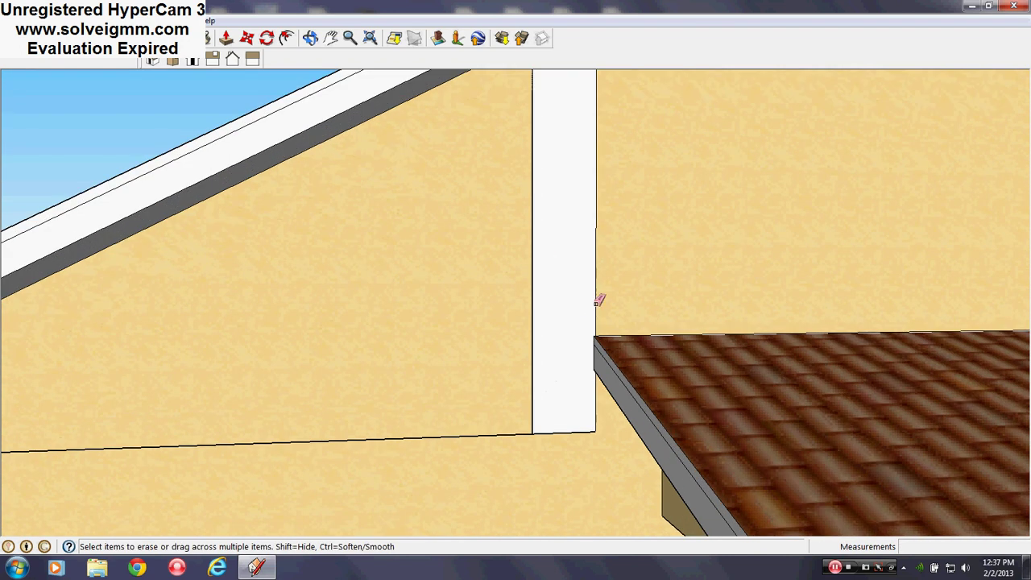
pyautogui.moveTo(598, 295); pyautogui.dragTo(592, 340)
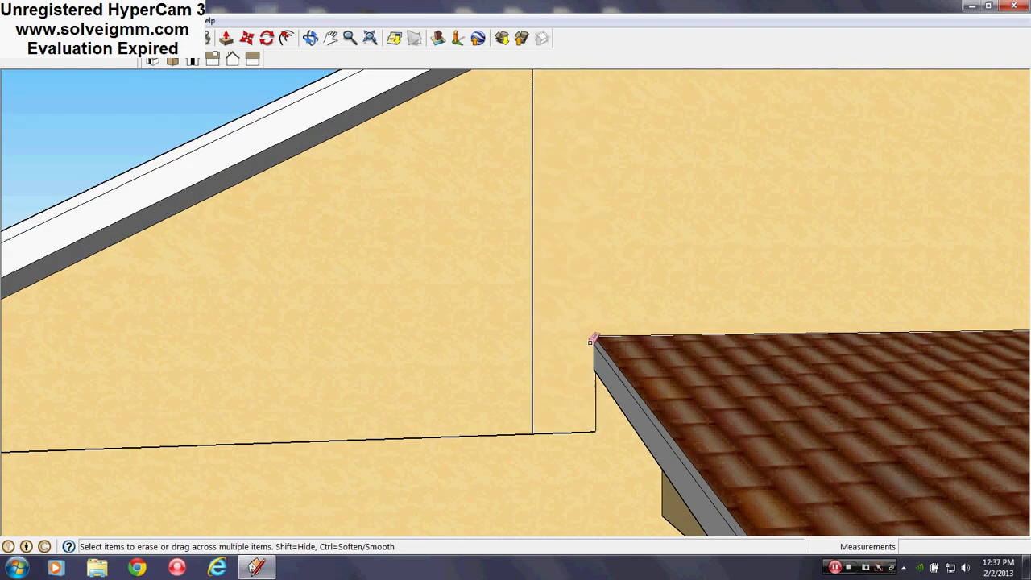
# Try to erase the short horizontal edge left at the foot of the filled recess, and undo the deletion.
pyautogui.rightClick(587, 433)
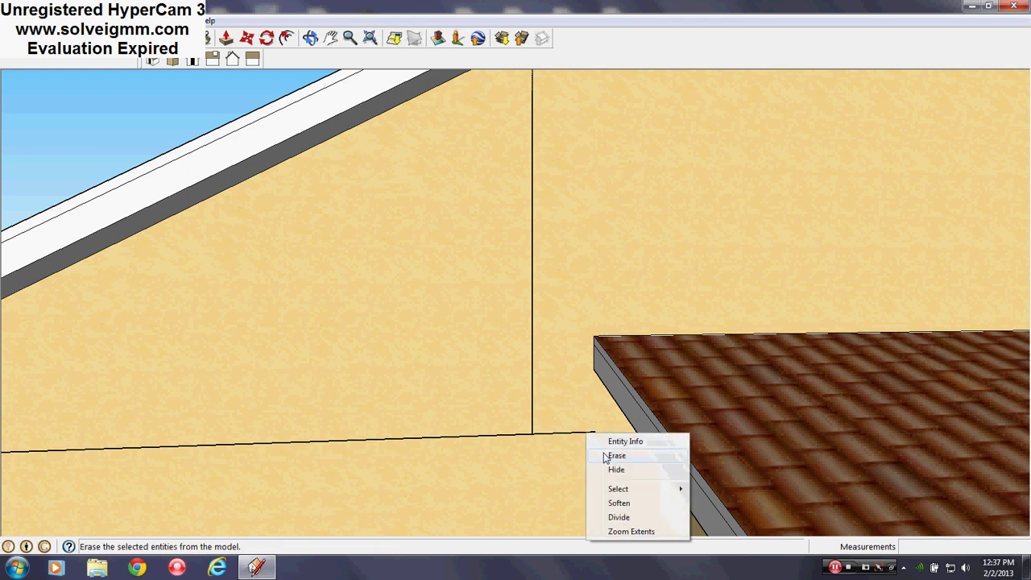
pyautogui.press('Escape')
pyautogui.rightClick(578, 436)
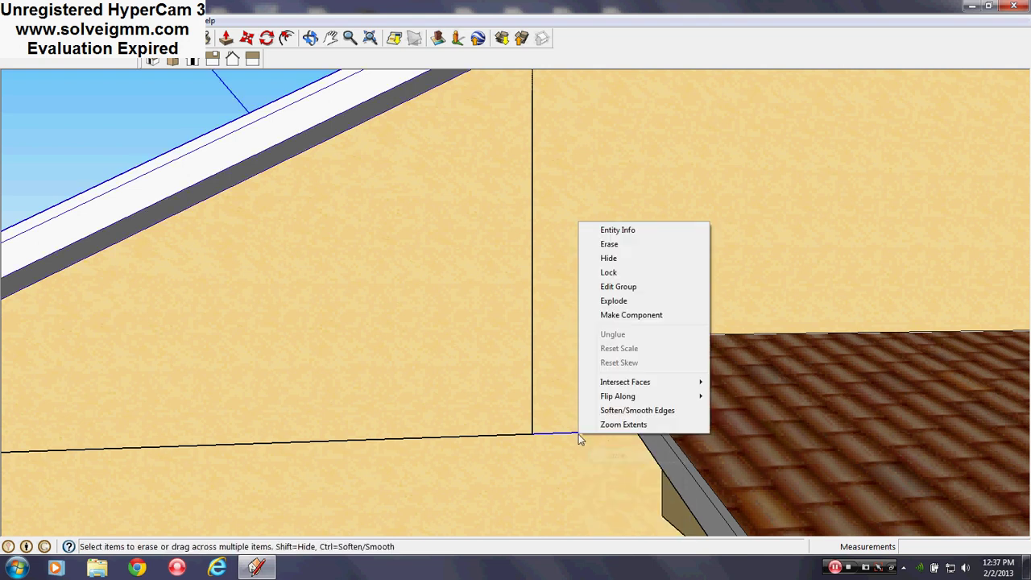
pyautogui.click(604, 244)
pyautogui.hotkey('ctrl', 'z')
# Open the roof group for editing, erase the leftover horizontal edge stub below the filled recess, and close the group.
pyautogui.rightClick(453, 351)
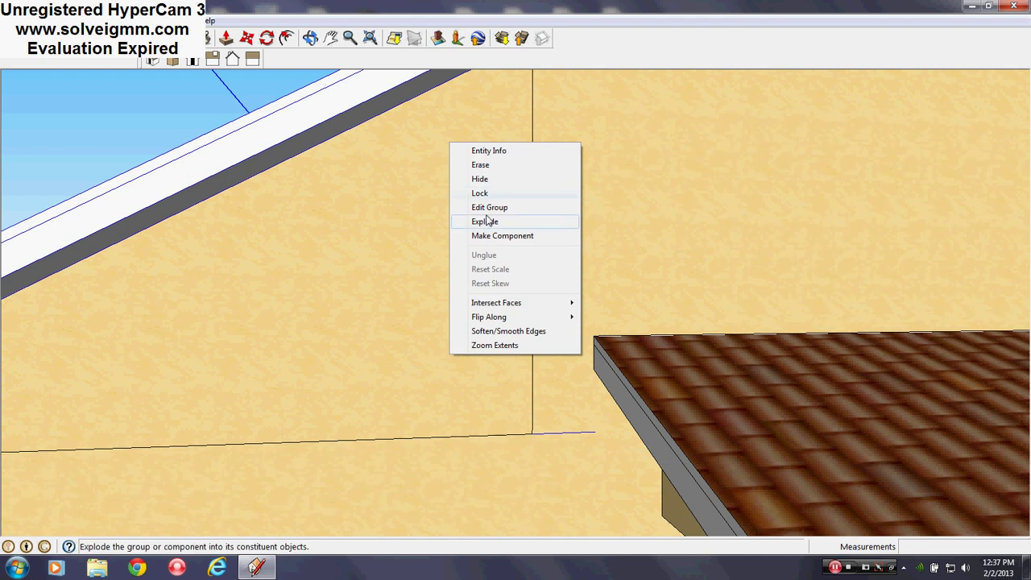
pyautogui.click(460, 221)
pyautogui.scroll(-4, 580, 412)
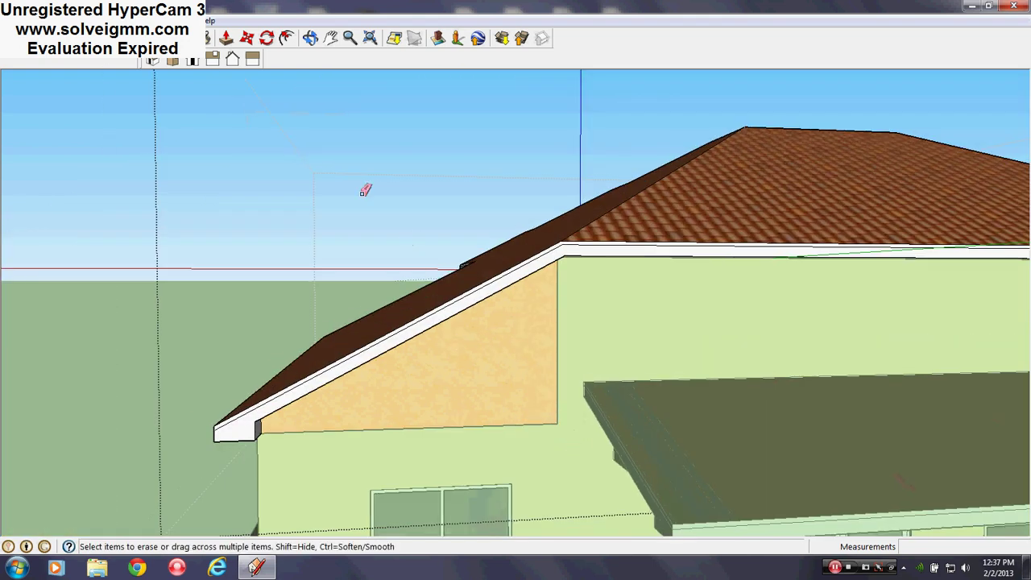
pyautogui.rightClick(344, 178)
pyautogui.click(358, 186)
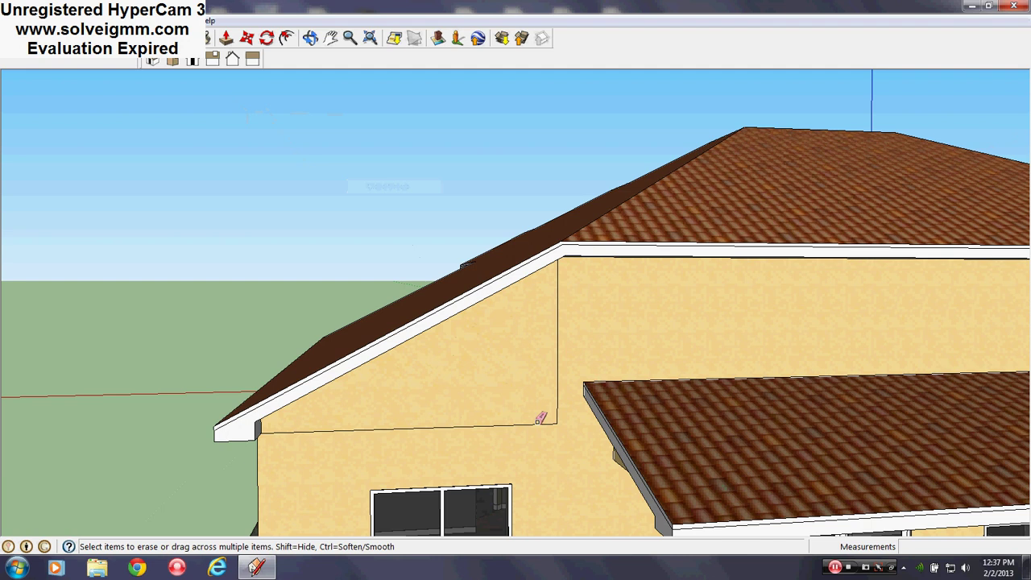
pyautogui.scroll(4, 541, 418)
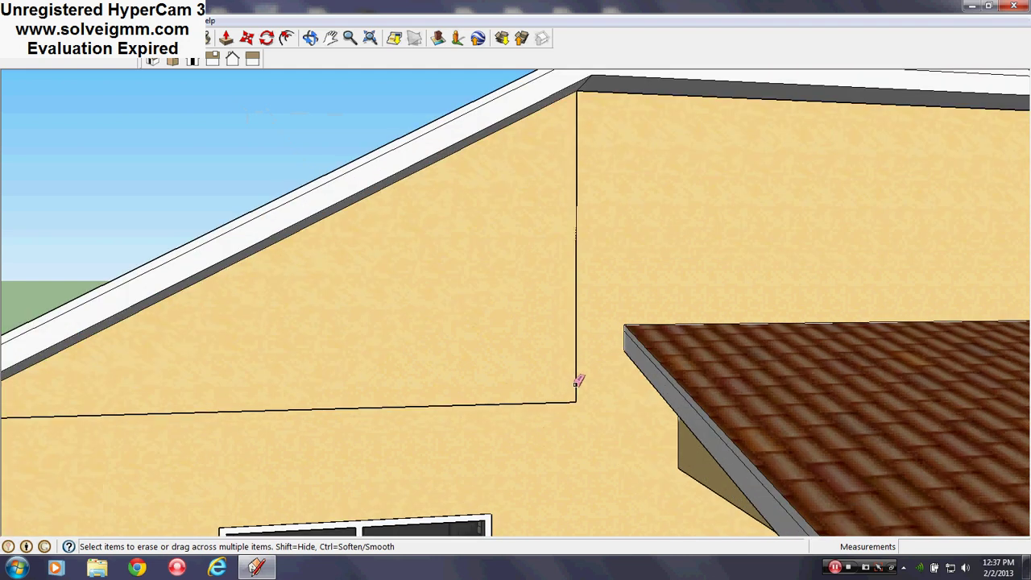
pyautogui.scroll(-3, 577, 382)
pyautogui.rightClick(636, 319)
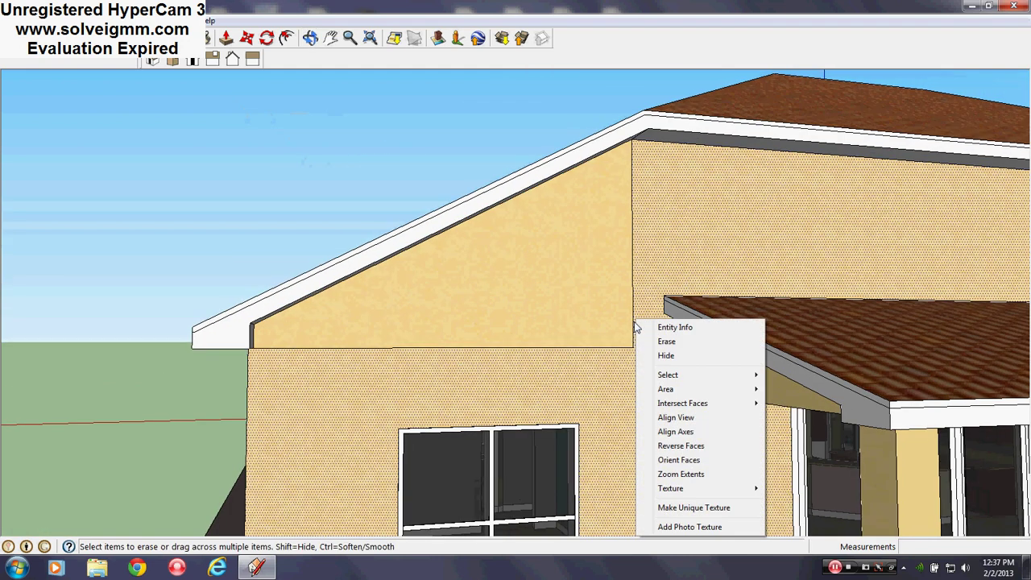
pyautogui.rightClick(631, 324)
pyautogui.click(464, 277)
# Open the roof group for editing, hide the horizontal and vertical border edges of the rear gable infill, and close the group.
pyautogui.rightClick(449, 280)
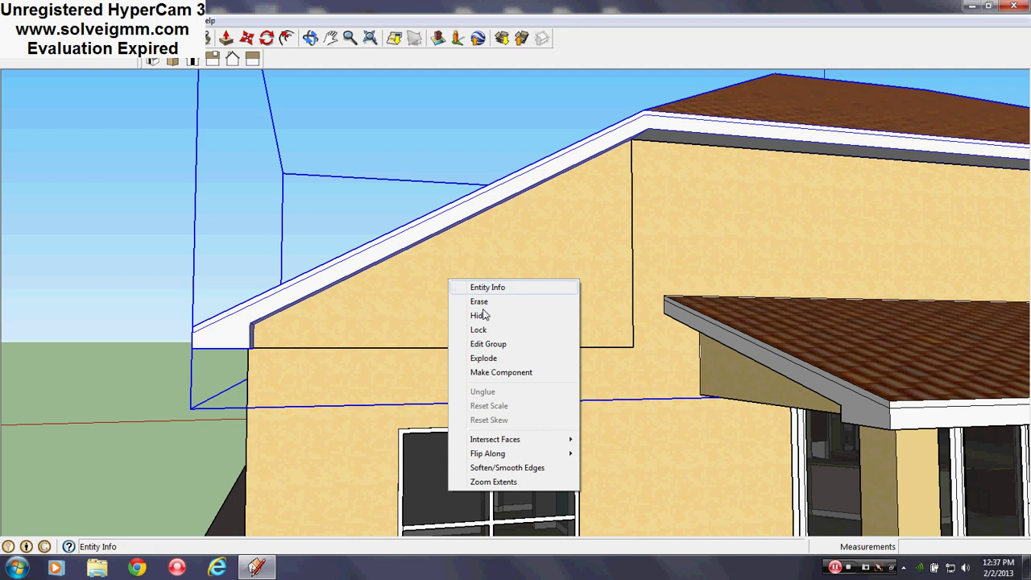
pyautogui.click(487, 344)
pyautogui.press('e')
pyautogui.rightClick(534, 349)
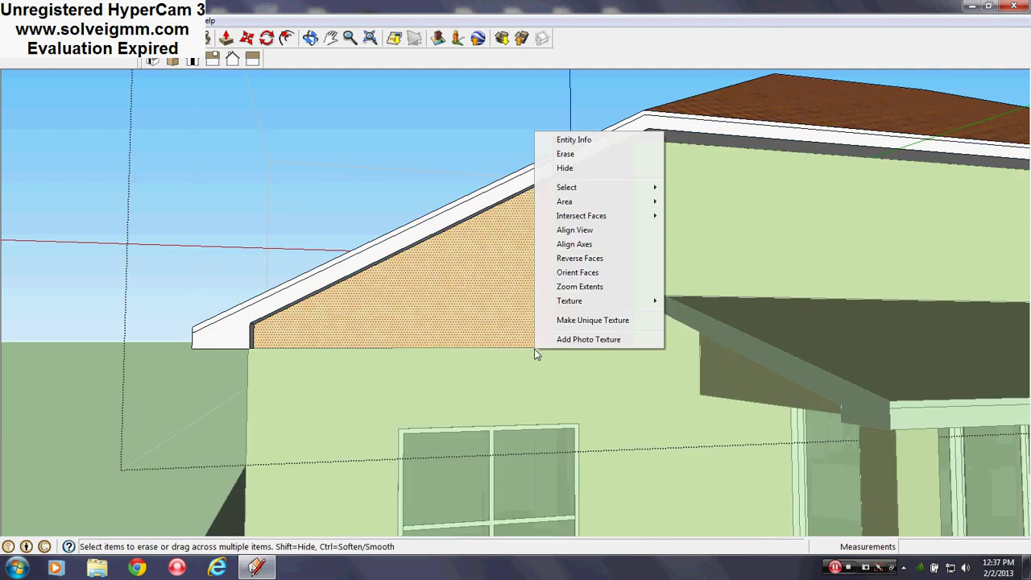
pyautogui.rightClick(528, 347)
pyautogui.rightClick(261, 215)
pyautogui.click(596, 348)
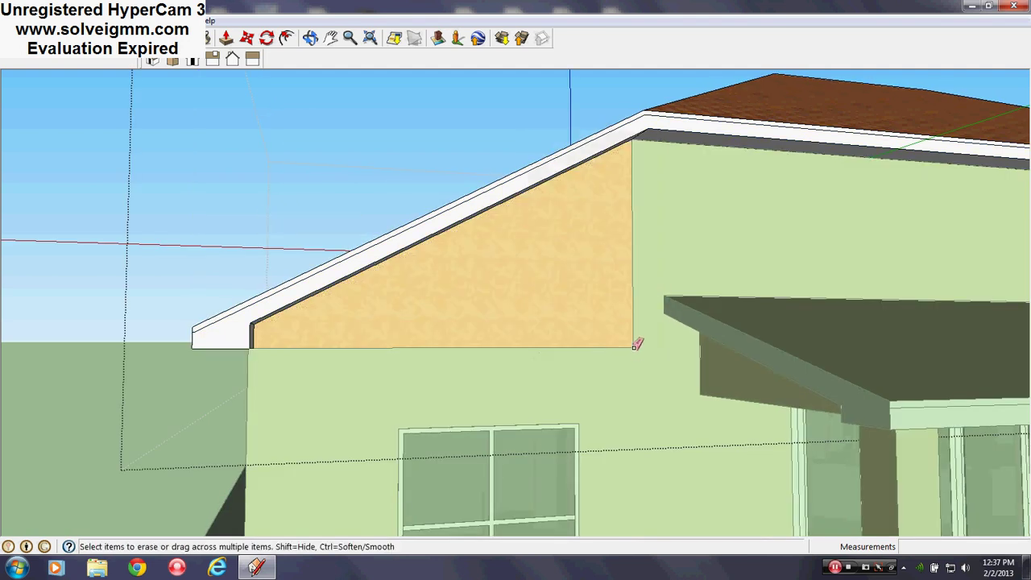
pyautogui.moveTo(637, 345); pyautogui.dragTo(632, 378, button='middle')
pyautogui.scroll(2, 633, 378)
pyautogui.rightClick(636, 367)
pyautogui.click(315, 203)
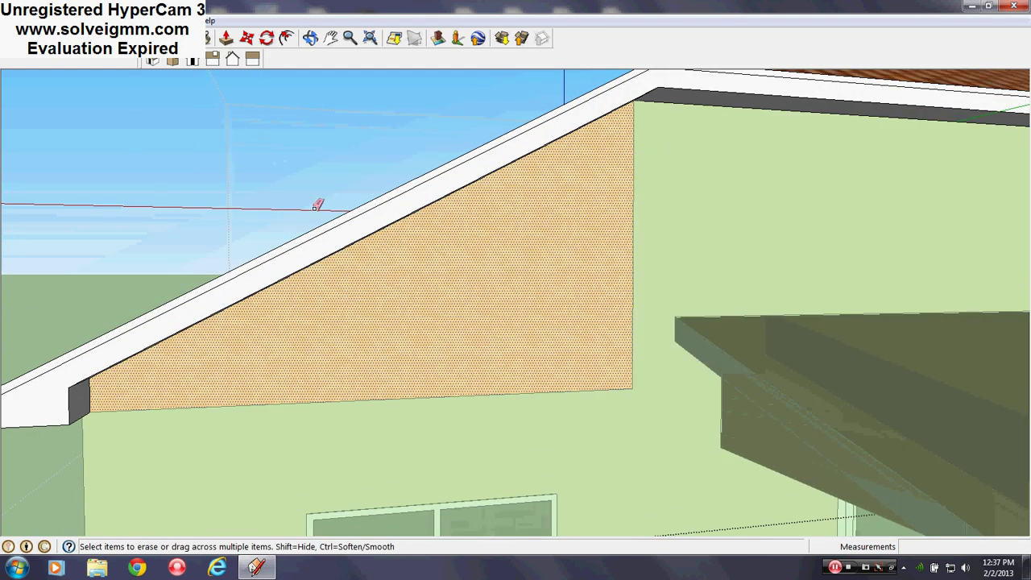
pyautogui.rightClick(278, 203)
pyautogui.click(297, 202)
# Move the main roof group sideways off the house to expose the tops of the walls.
pyautogui.moveTo(512, 269); pyautogui.dragTo(451, 292, button='middle')
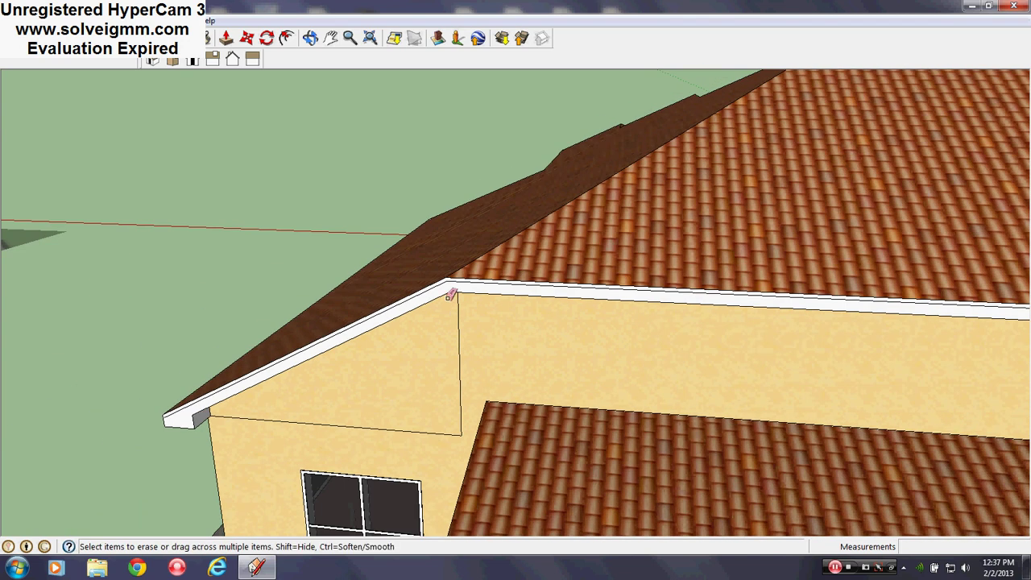
pyautogui.scroll(-4, 499, 274)
pyautogui.rightClick(548, 266)
pyautogui.click(258, 38)
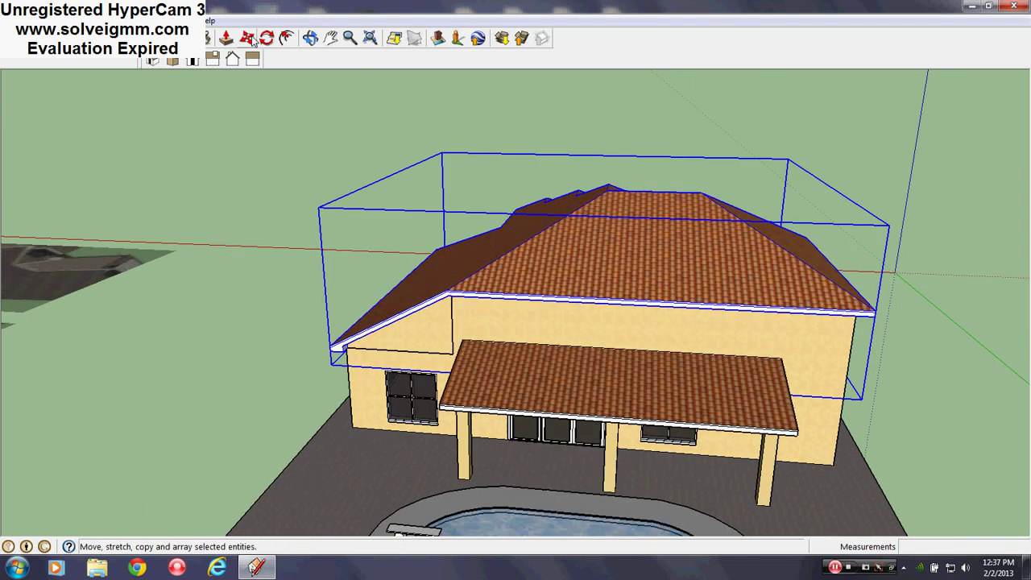
pyautogui.click(249, 38)
pyautogui.moveTo(672, 251); pyautogui.dragTo(225, 235)
# Hide the top edge of the lower rear wall and the vertical edge where it meets the taller wall.
pyautogui.scroll(5, 425, 355)
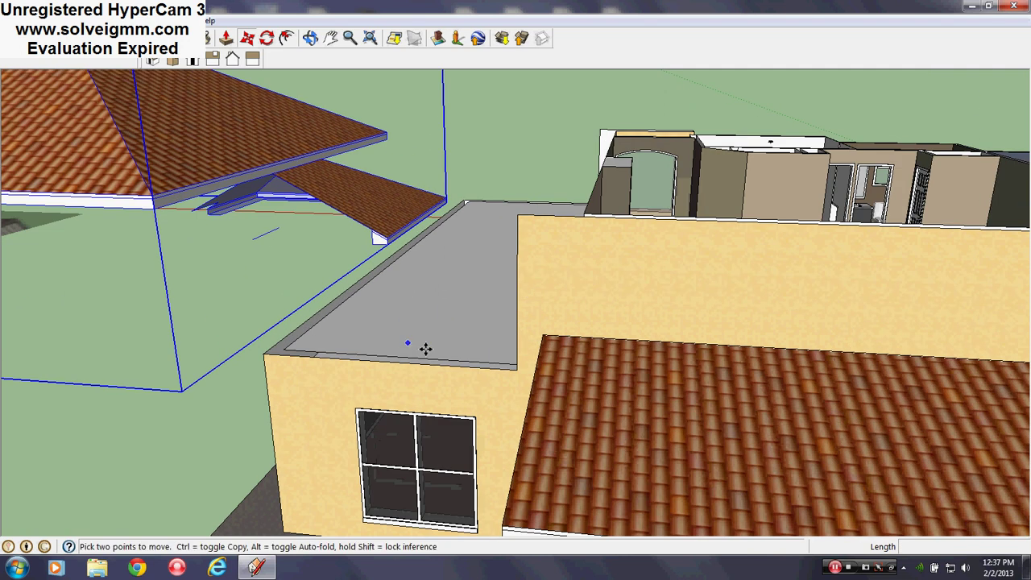
pyautogui.rightClick(428, 371)
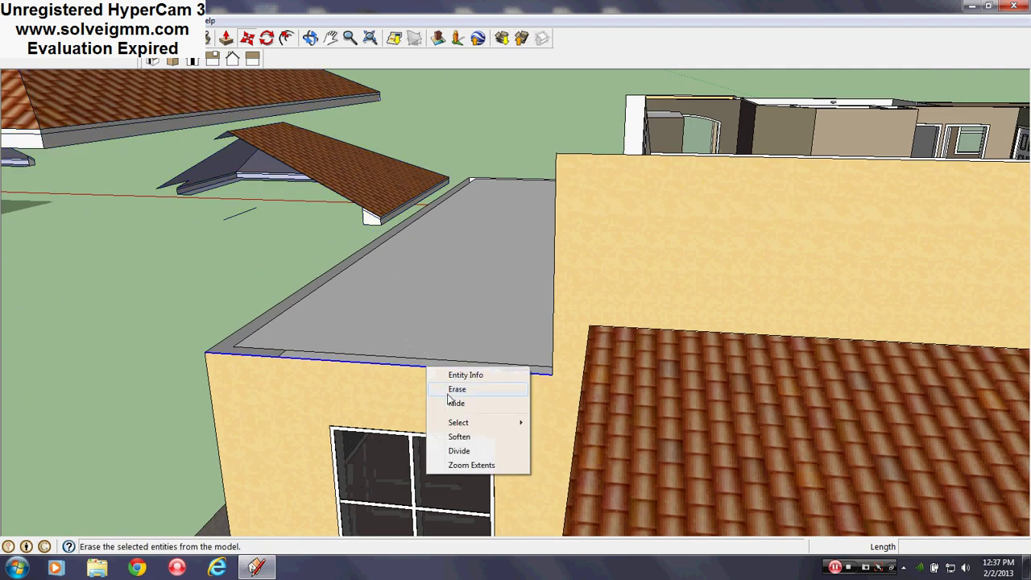
pyautogui.click(456, 403)
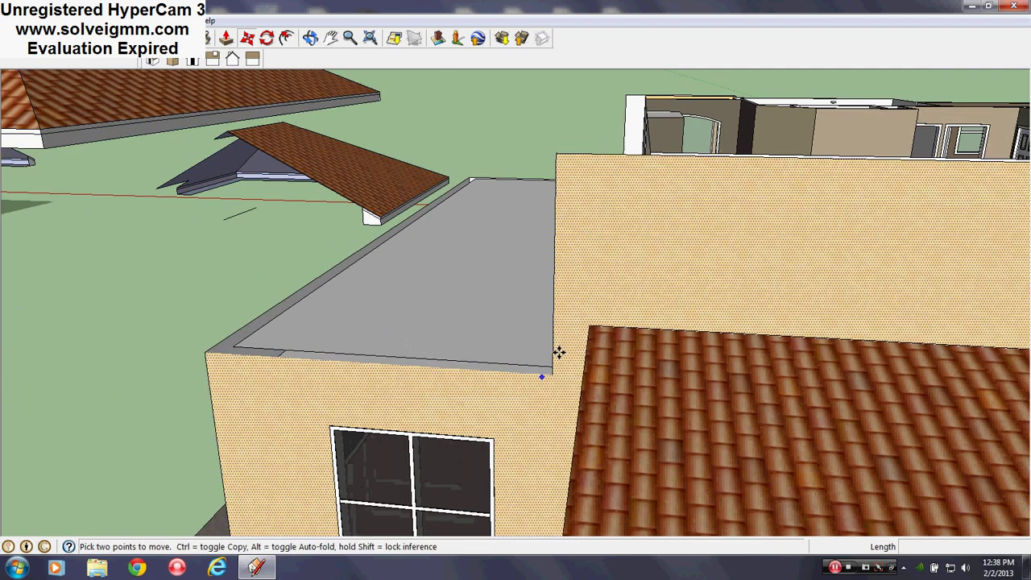
pyautogui.rightClick(553, 346)
pyautogui.click(574, 384)
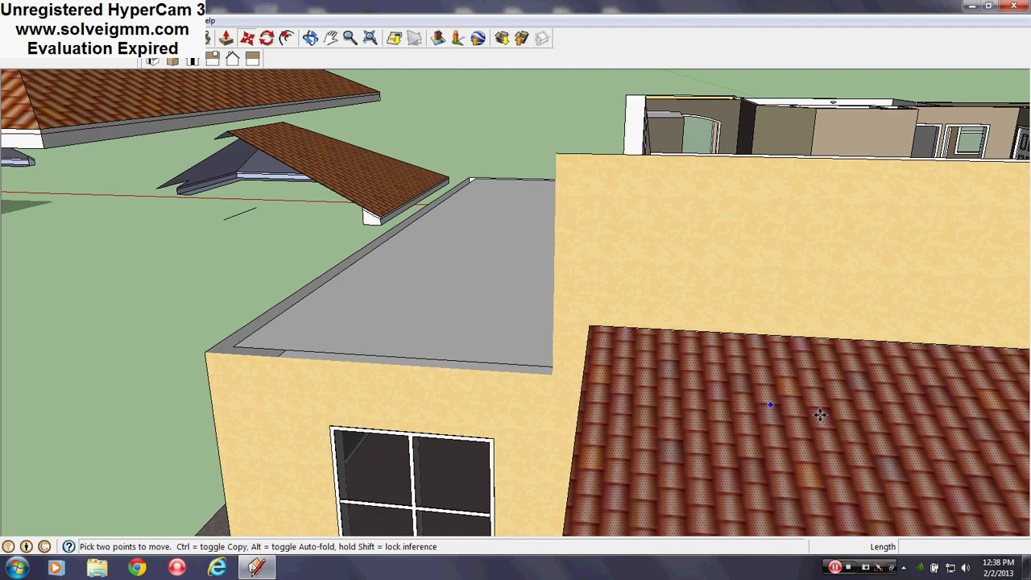
# Move the main roof group back onto the house, snapping its eave to the rear wall corner, and clear the selection.
pyautogui.scroll(-5, 821, 416)
pyautogui.scroll(5, 291, 347)
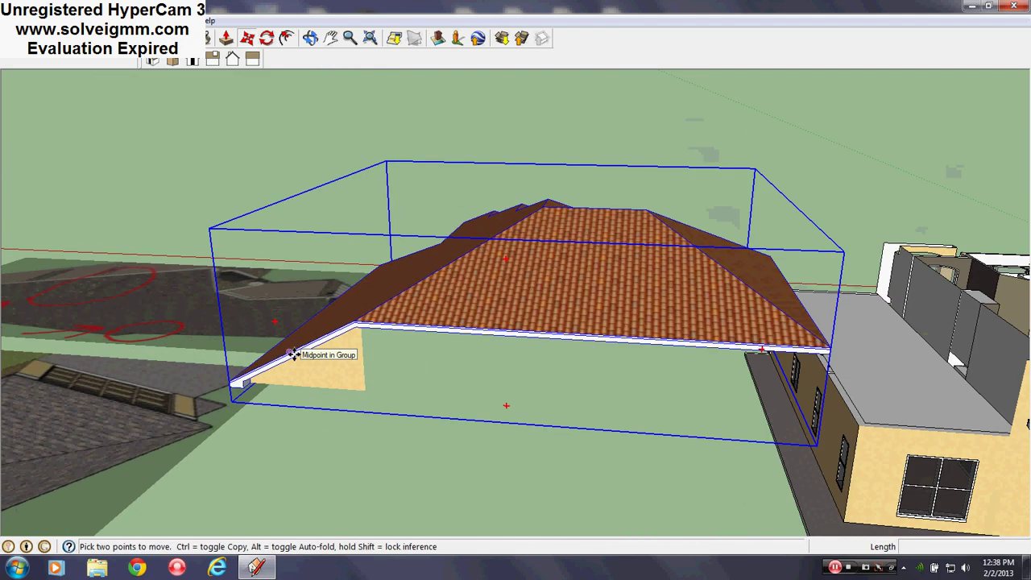
pyautogui.moveTo(292, 354); pyautogui.dragTo(380, 170, button='middle')
pyautogui.scroll(2, 502, 179)
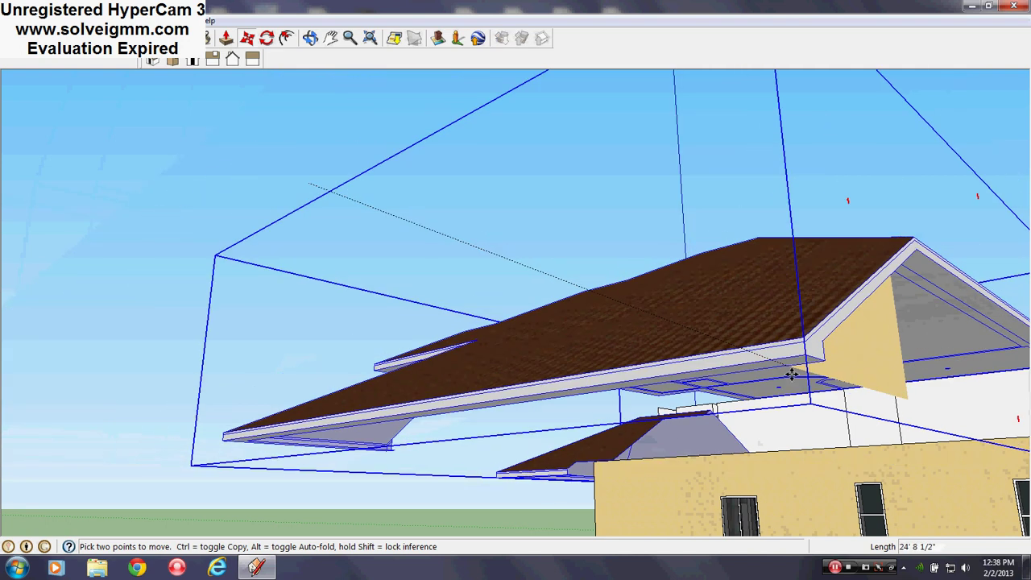
pyautogui.moveTo(792, 373); pyautogui.dragTo(596, 298, button='middle')
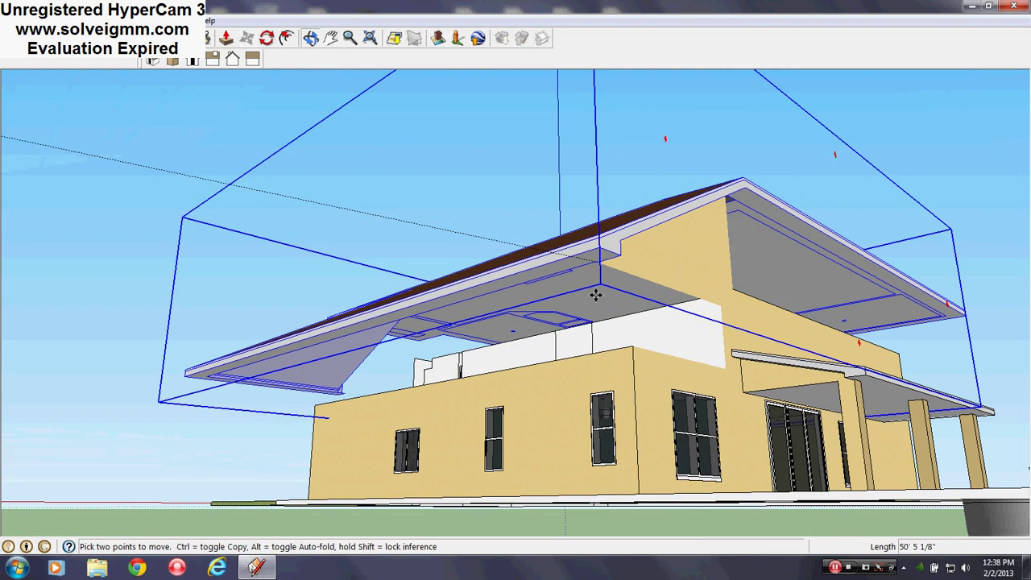
pyautogui.scroll(2, 621, 338)
pyautogui.scroll(5, 638, 352)
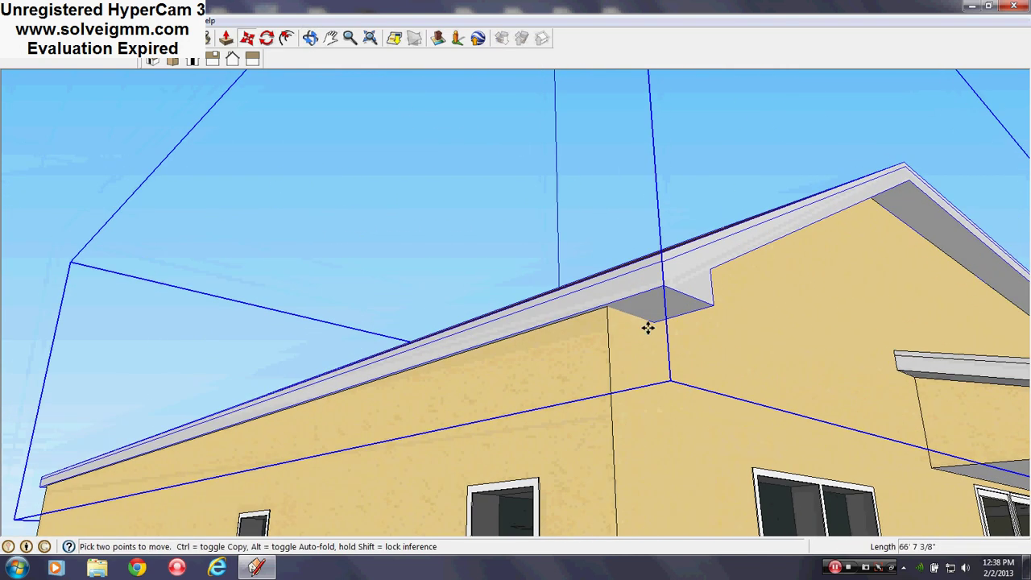
pyautogui.click(604, 306)
pyautogui.moveTo(604, 306); pyautogui.dragTo(488, 414, button='middle')
pyautogui.scroll(-3, 485, 413)
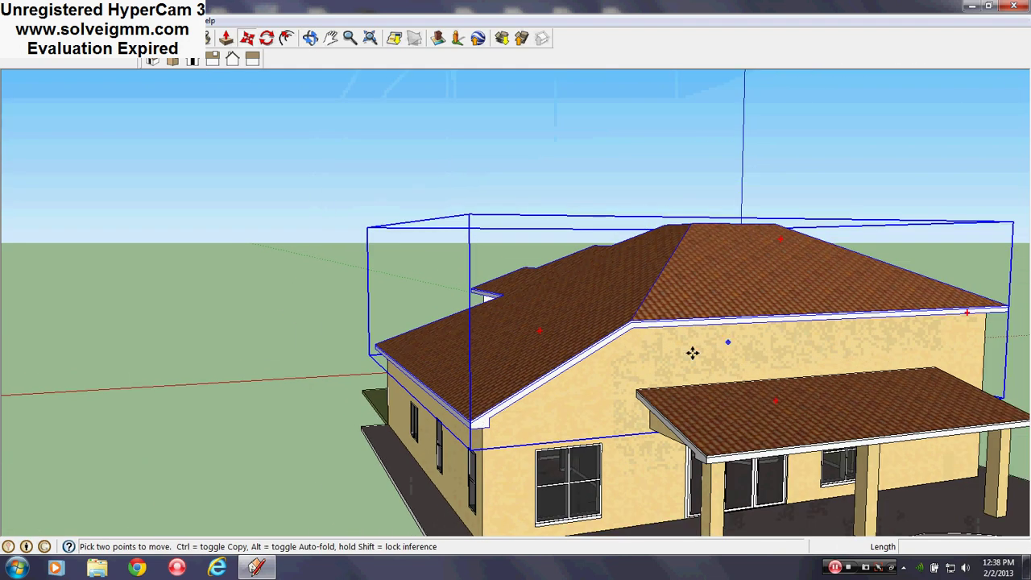
pyautogui.hotkey('ctrl', 't')
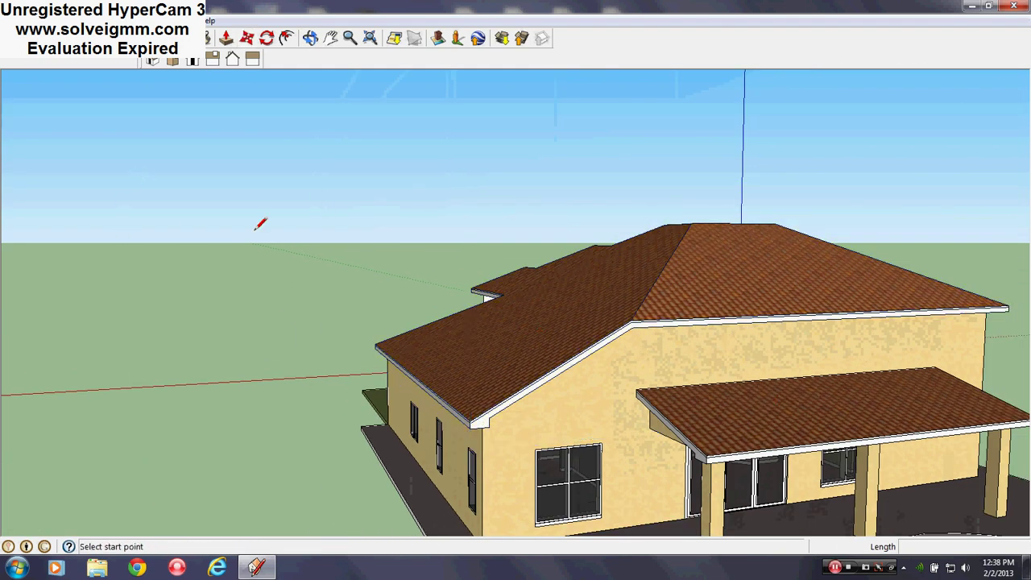
# Make Layer0 the active layer instead of Roof and close the layer list.
pyautogui.moveTo(260, 224); pyautogui.dragTo(345, 345, button='middle')
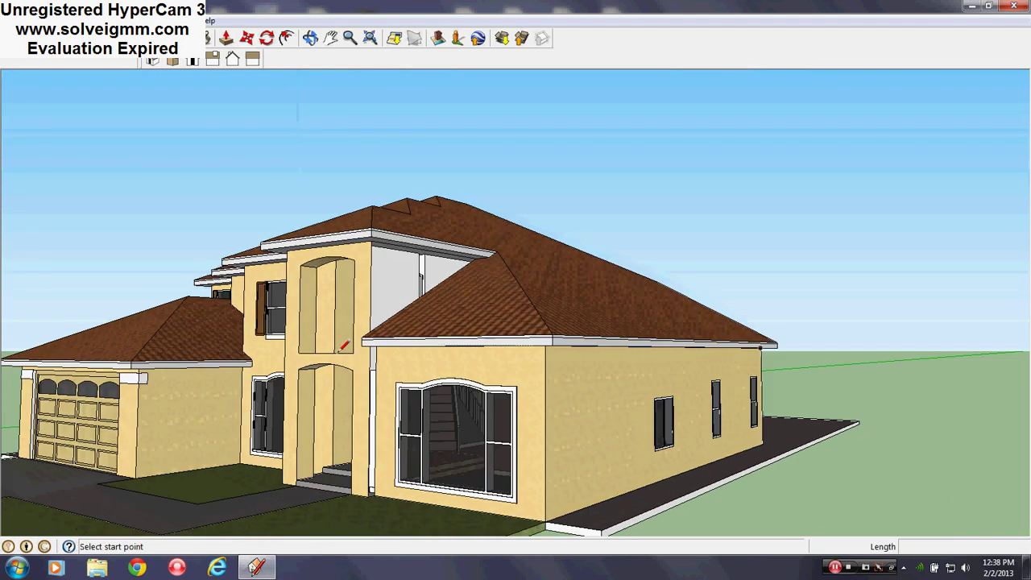
pyautogui.scroll(1, 385, 395)
pyautogui.scroll(-3, 451, 298)
pyautogui.scroll(3, 441, 377)
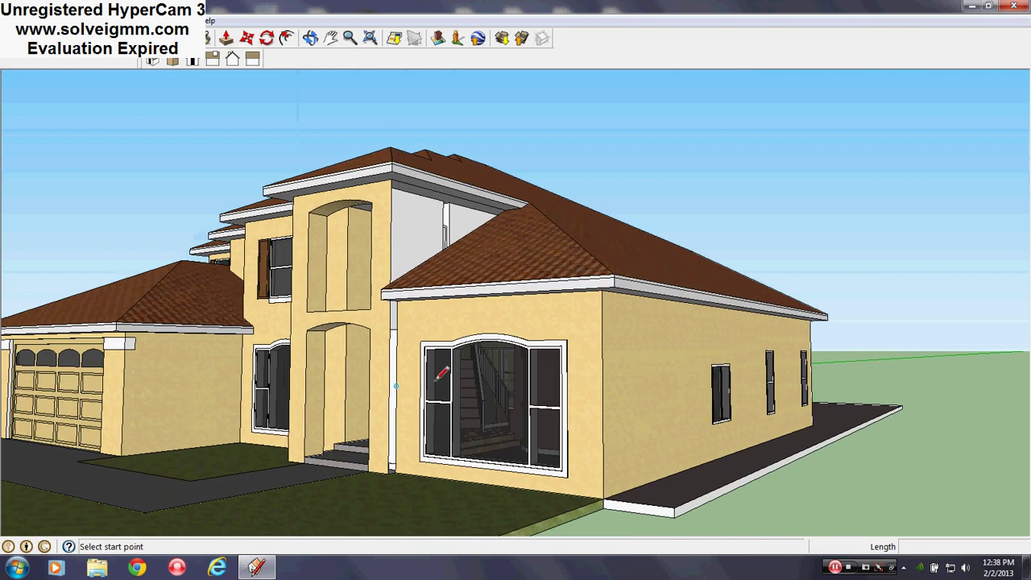
pyautogui.click(171, 20)
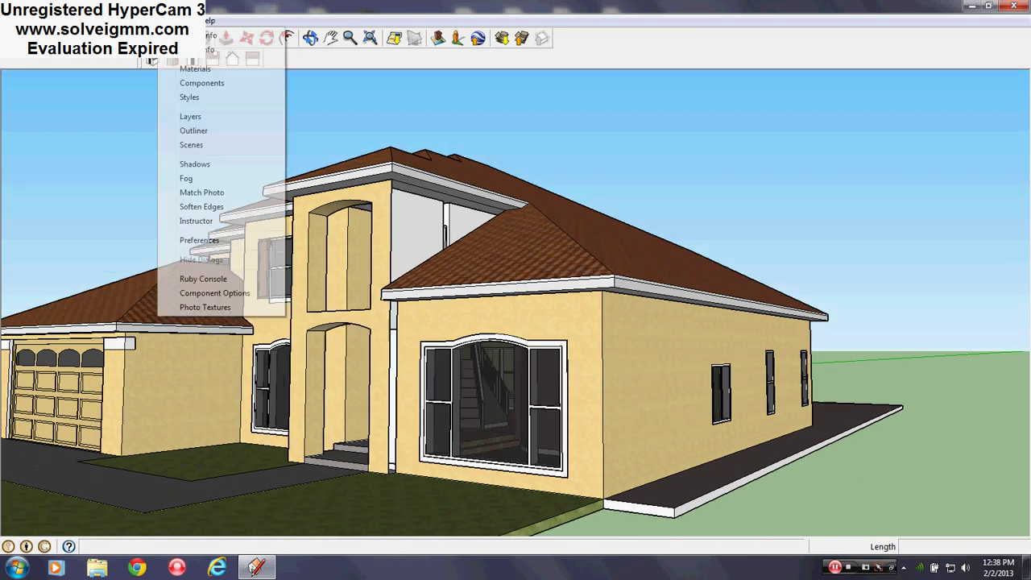
pyautogui.click(193, 116)
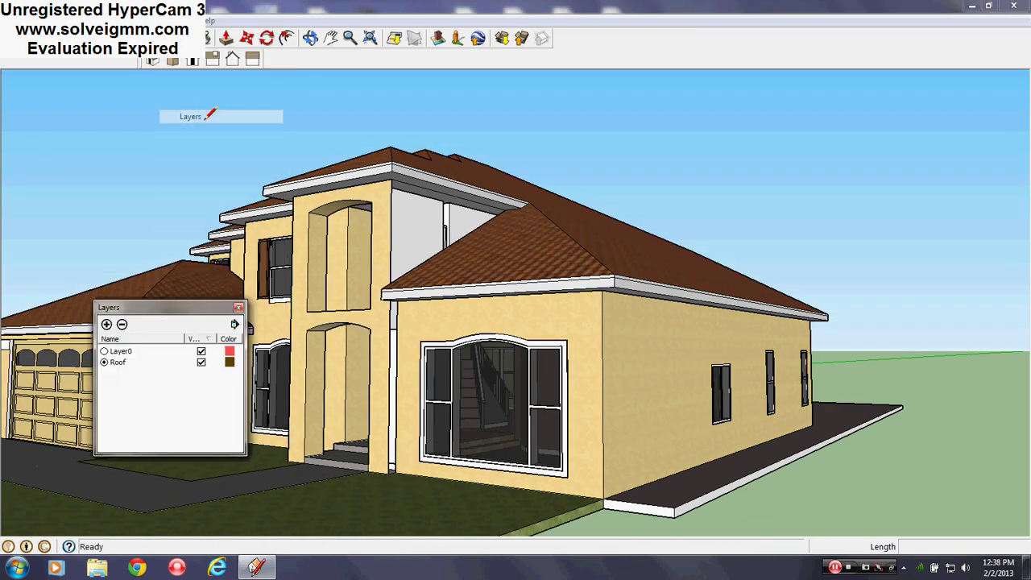
pyautogui.click(105, 353)
pyautogui.click(239, 309)
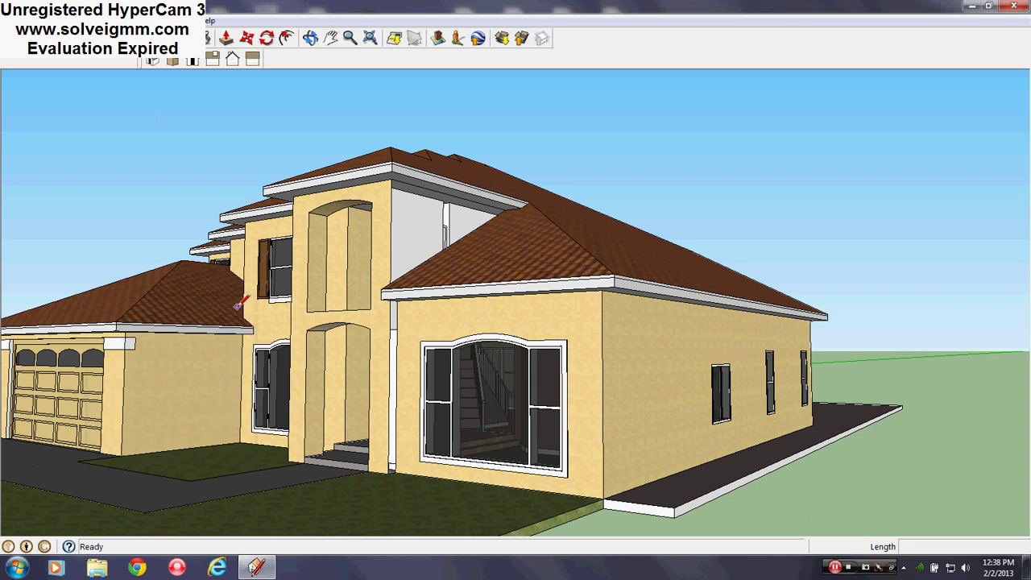
# Draw a rectangle over the narrow vertical gap between the entry tower and the front wall with the large window.
pyautogui.scroll(5, 422, 446)
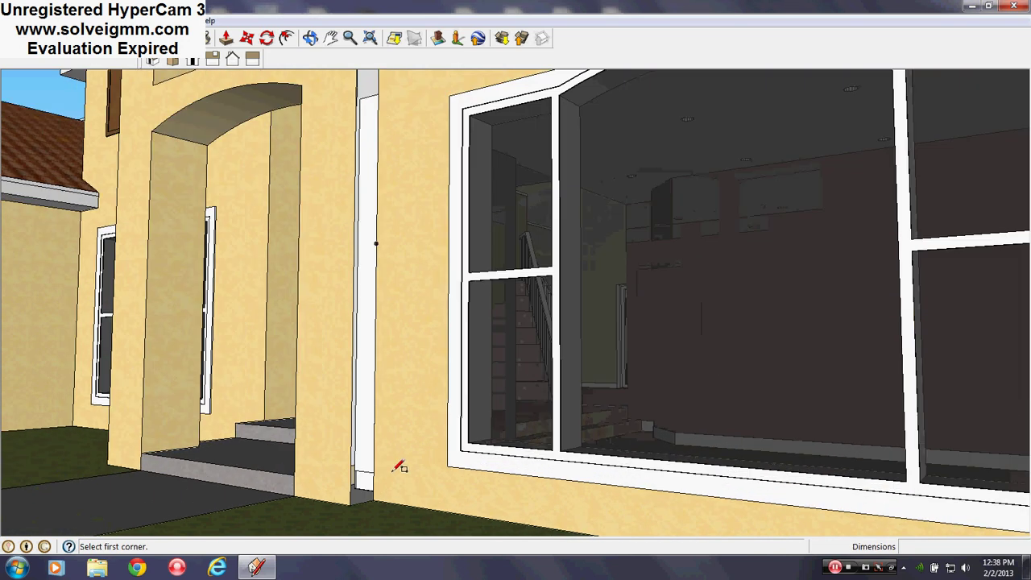
pyautogui.scroll(-3, 360, 501)
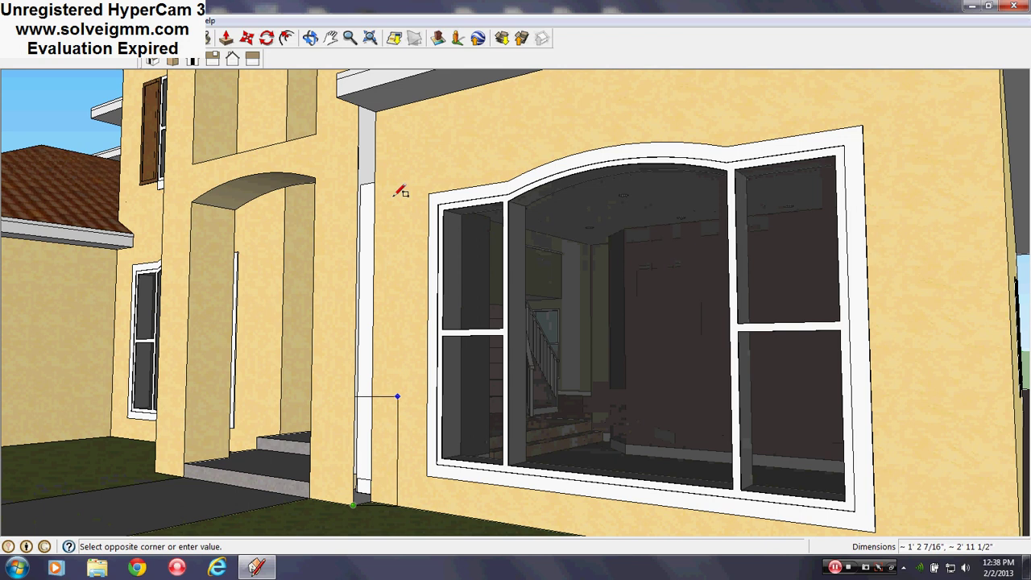
pyautogui.click(387, 108)
# Outline the open side of the entry tower between the upper eave and the lower roof slope to form a closed face.
pyautogui.scroll(-8, 504, 483)
pyautogui.scroll(5, 469, 190)
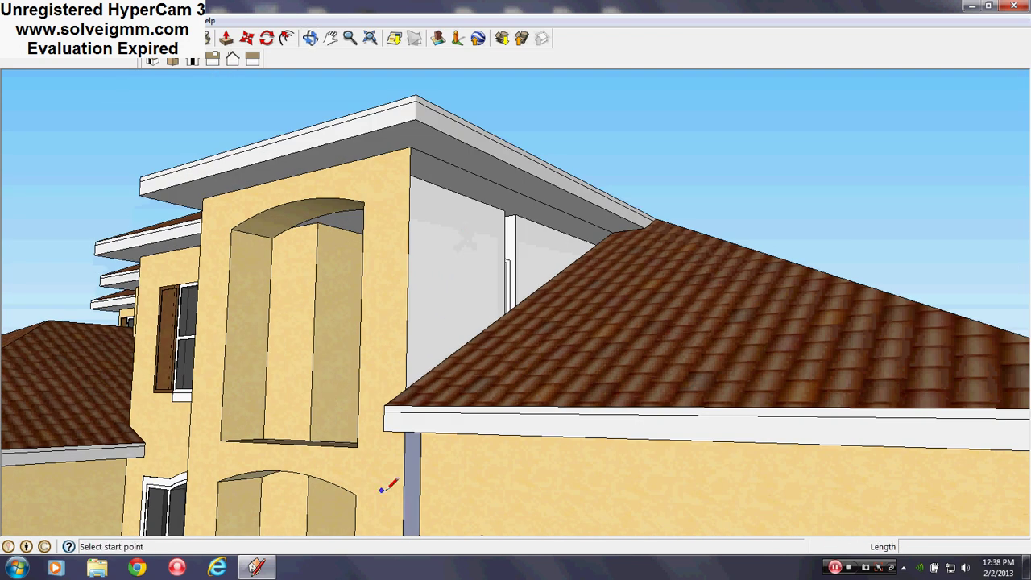
pyautogui.click(406, 388)
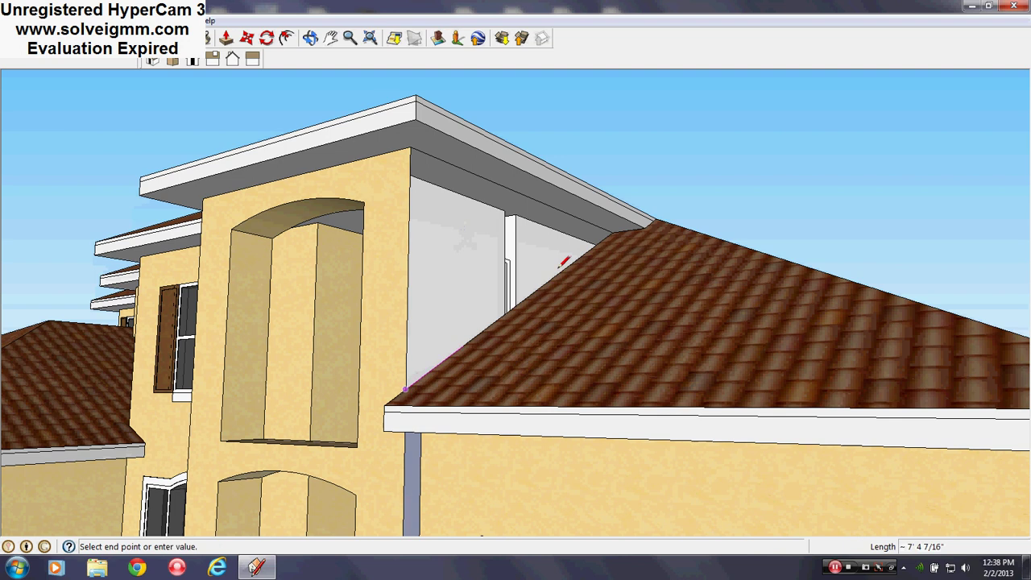
pyautogui.click(410, 149)
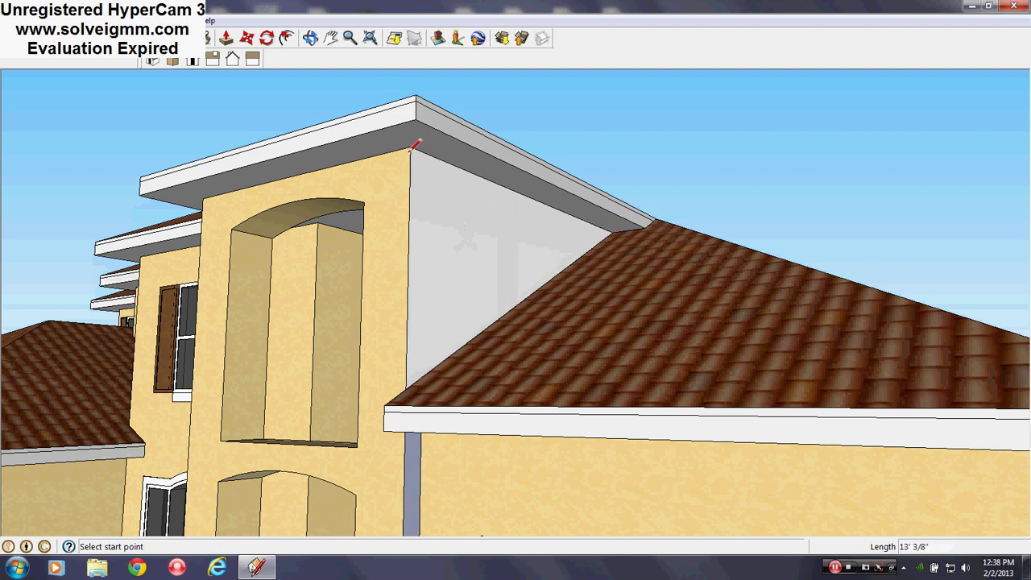
# Sample the Cladding_Stucco_White material from the front wall and paint the new tower side face and the gap-filling strip with it.
pyautogui.scroll(-3, 438, 221)
pyautogui.moveTo(437, 221); pyautogui.dragTo(438, 232, button='middle')
pyautogui.scroll(-3, 437, 233)
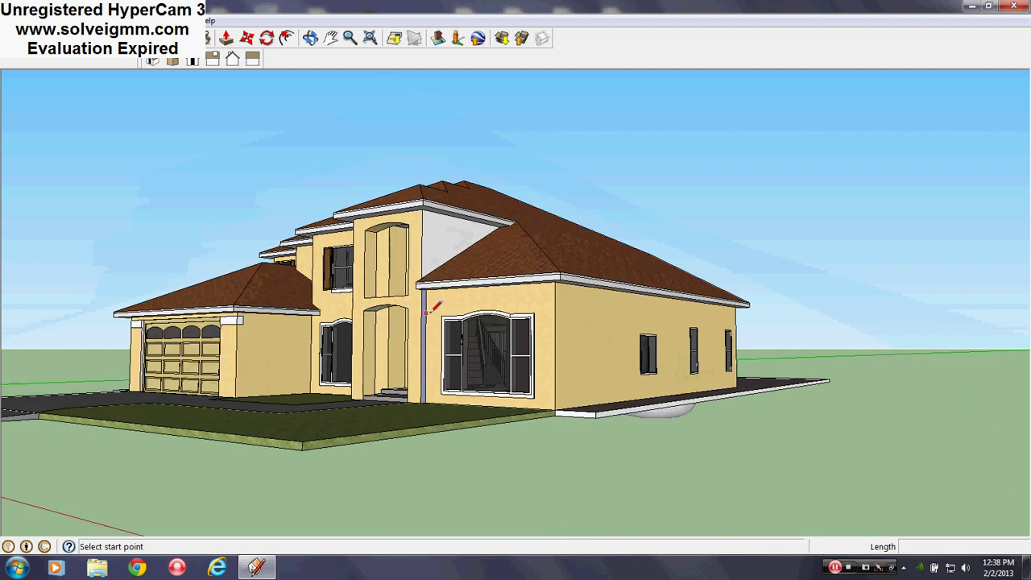
pyautogui.scroll(3, 431, 312)
pyautogui.press('b')
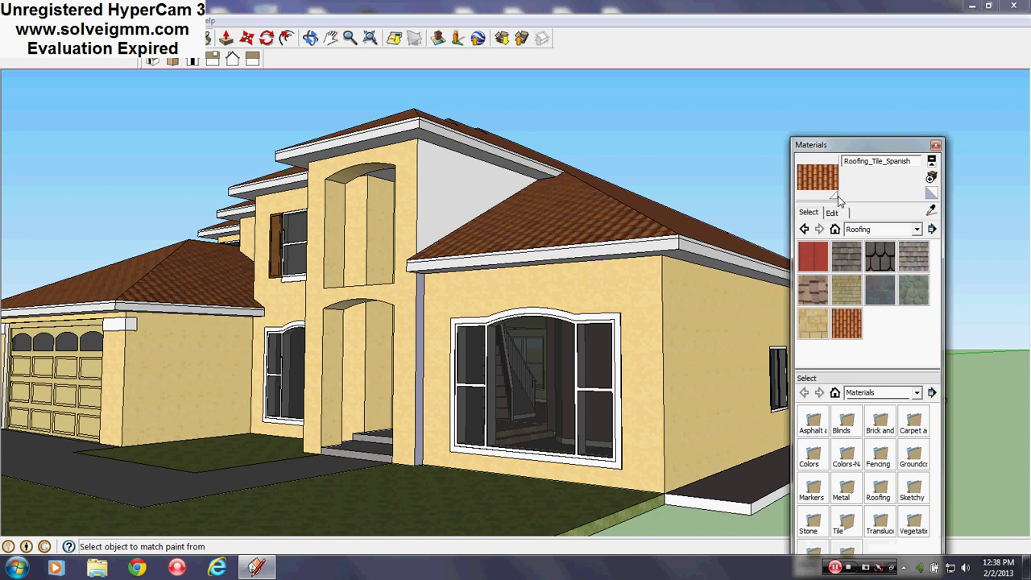
pyautogui.click(634, 325)
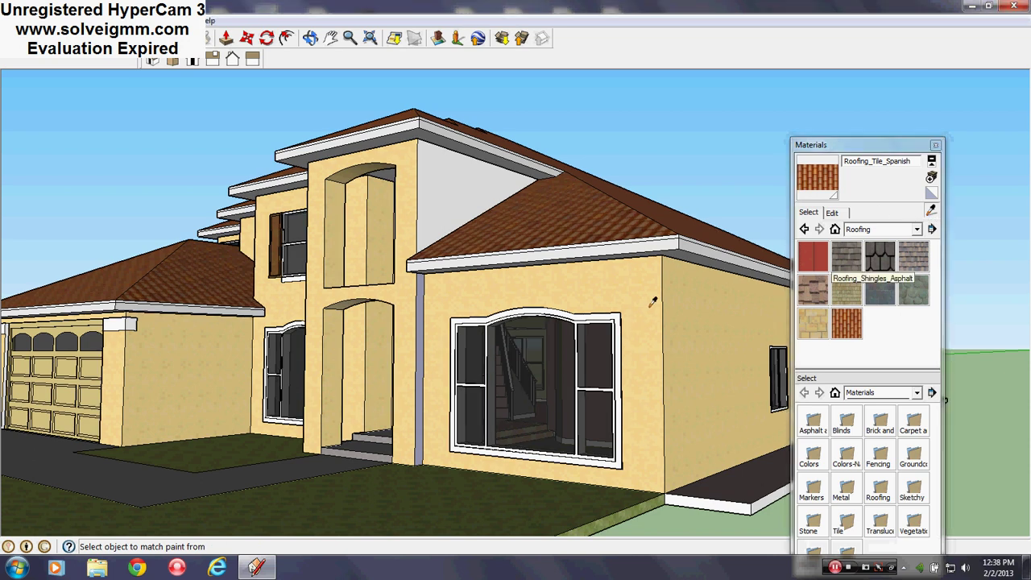
pyautogui.click(432, 189)
pyautogui.scroll(2, 430, 274)
pyautogui.click(412, 299)
pyautogui.moveTo(435, 242)
pyautogui.mouseDown(button='middle')
pyautogui.moveTo(456, 184)
pyautogui.moveTo(430, 341)
pyautogui.moveTo(283, 341)
pyautogui.moveTo(202, 327)
pyautogui.mouseUp(button='middle')
pyautogui.scroll(-6, 430, 341)
pyautogui.moveTo(488, 316); pyautogui.dragTo(720, 321, button='middle')
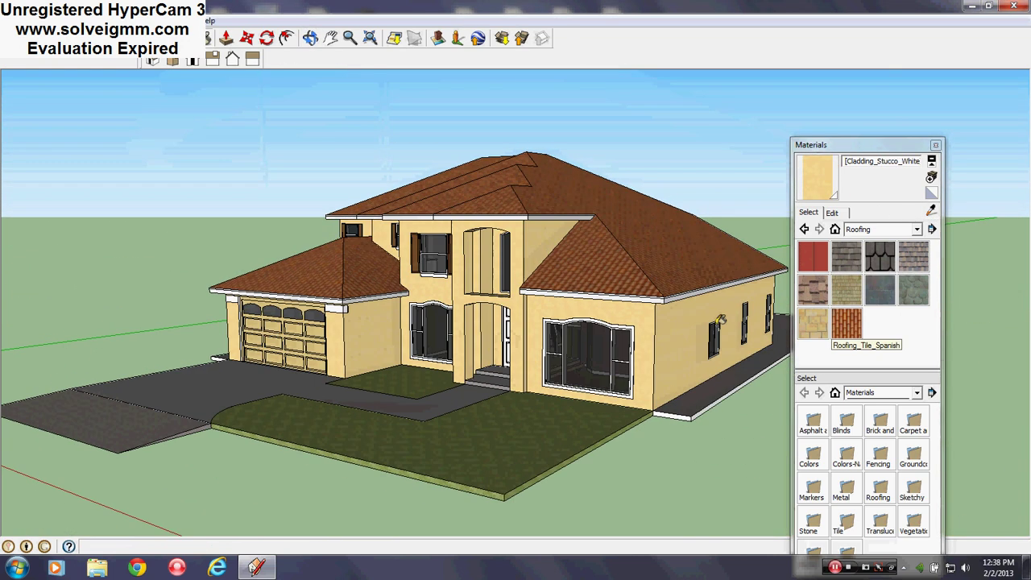
pyautogui.click(935, 145)
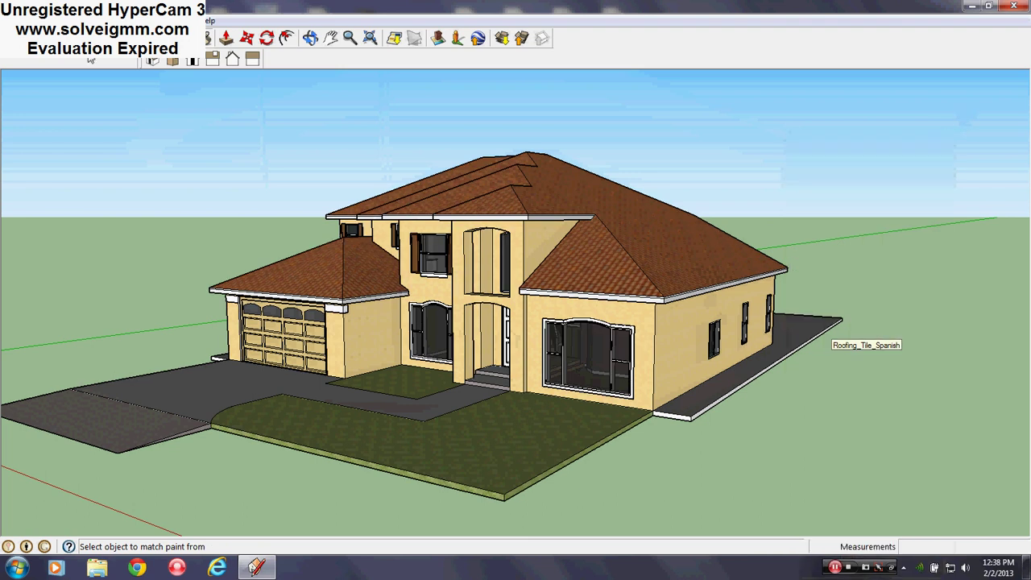
# Hide the Roof layer to expose the upper floor and the interior of the house.
pyautogui.moveTo(637, 343); pyautogui.dragTo(903, 334, button='middle')
pyautogui.moveTo(580, 287); pyautogui.dragTo(310, 286, button='middle')
pyautogui.scroll(-2, 515, 339)
pyautogui.moveTo(522, 332)
pyautogui.mouseDown(button='middle')
pyautogui.moveTo(290, 311)
pyautogui.moveTo(991, 382)
pyautogui.moveTo(168, 396)
pyautogui.moveTo(379, 419)
pyautogui.moveTo(524, 408)
pyautogui.moveTo(539, 368)
pyautogui.moveTo(465, 349)
pyautogui.mouseUp(button='middle')
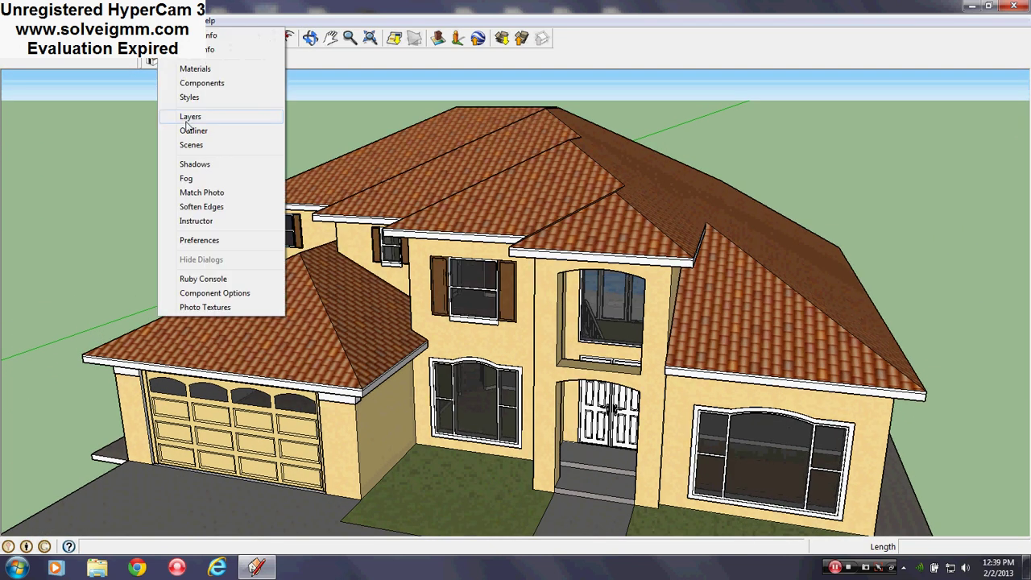
pyautogui.click(191, 117)
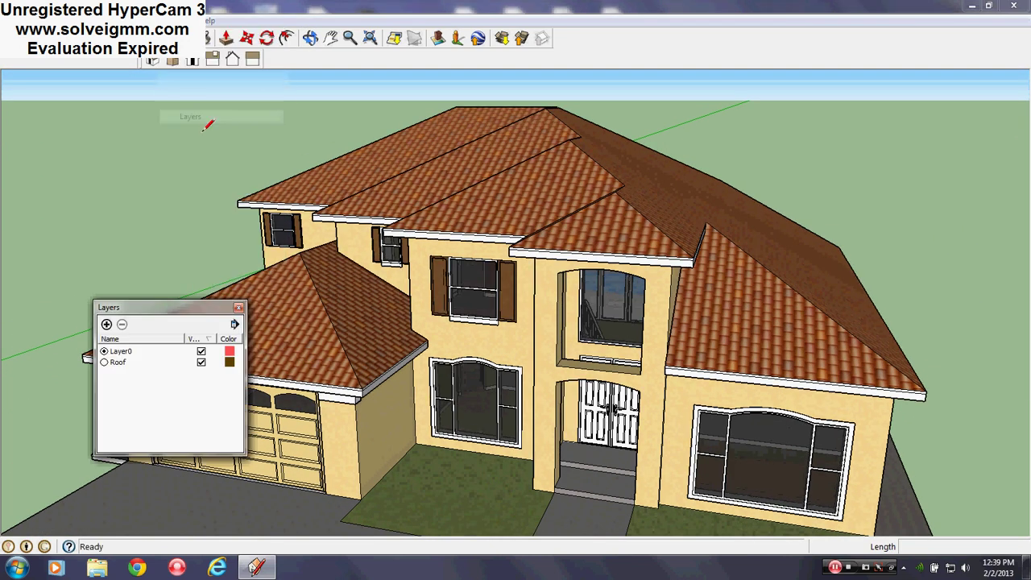
pyautogui.click(200, 363)
pyautogui.moveTo(497, 285); pyautogui.dragTo(488, 485, button='middle')
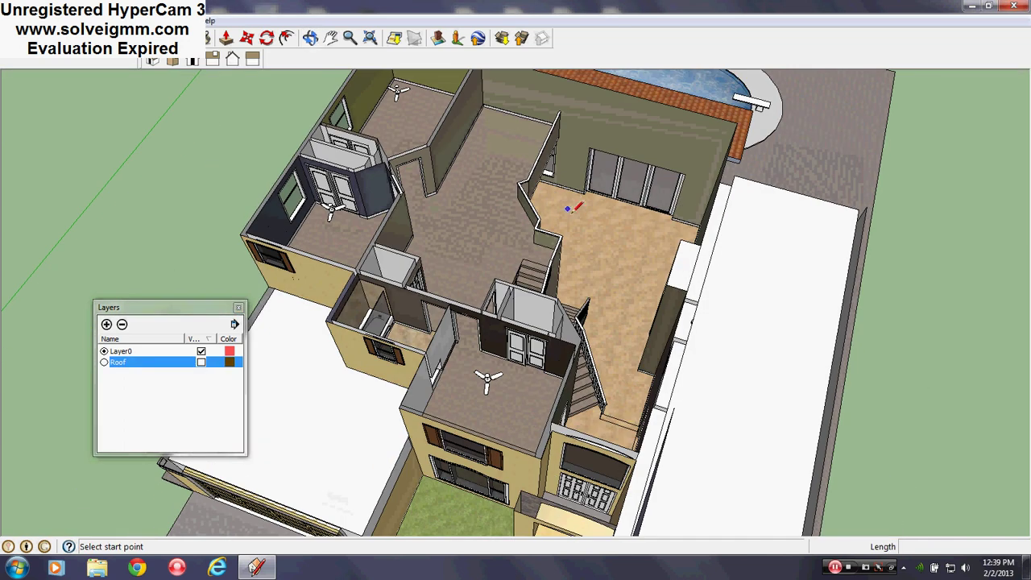
pyautogui.scroll(3, 571, 218)
pyautogui.moveTo(571, 218); pyautogui.dragTo(667, 272, button='middle')
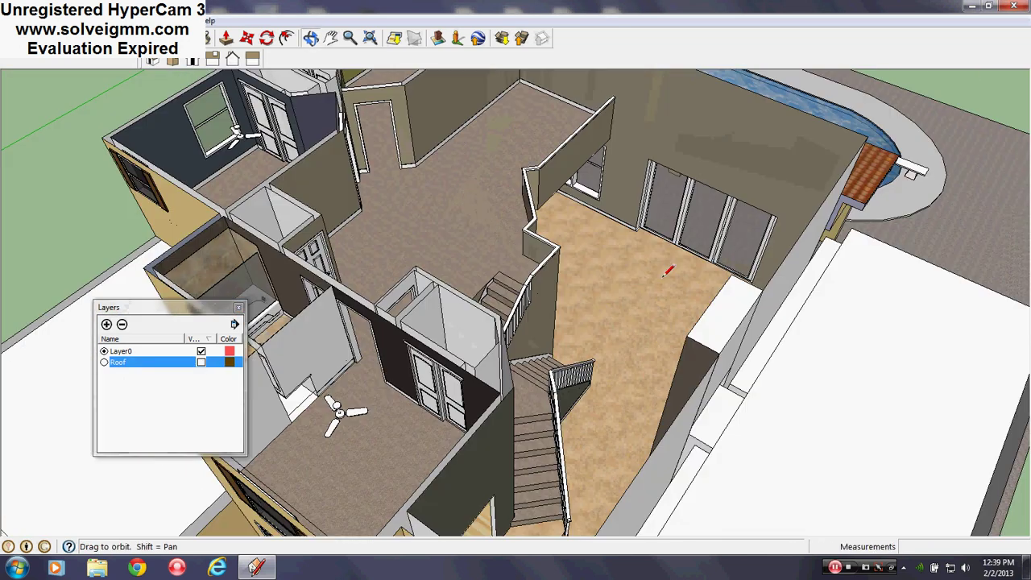
# Examine the upper-floor rooms, the staircase and the front facade of the house with the roof hidden.
pyautogui.scroll(-5, 541, 230)
pyautogui.scroll(5, 520, 230)
pyautogui.moveTo(520, 230); pyautogui.dragTo(578, 429, button='middle')
pyautogui.moveTo(380, 363)
pyautogui.mouseDown(button='middle')
pyautogui.moveTo(419, 382)
pyautogui.moveTo(1007, 379)
pyautogui.mouseUp(button='middle')
pyautogui.moveTo(371, 339); pyautogui.dragTo(596, 369, button='middle')
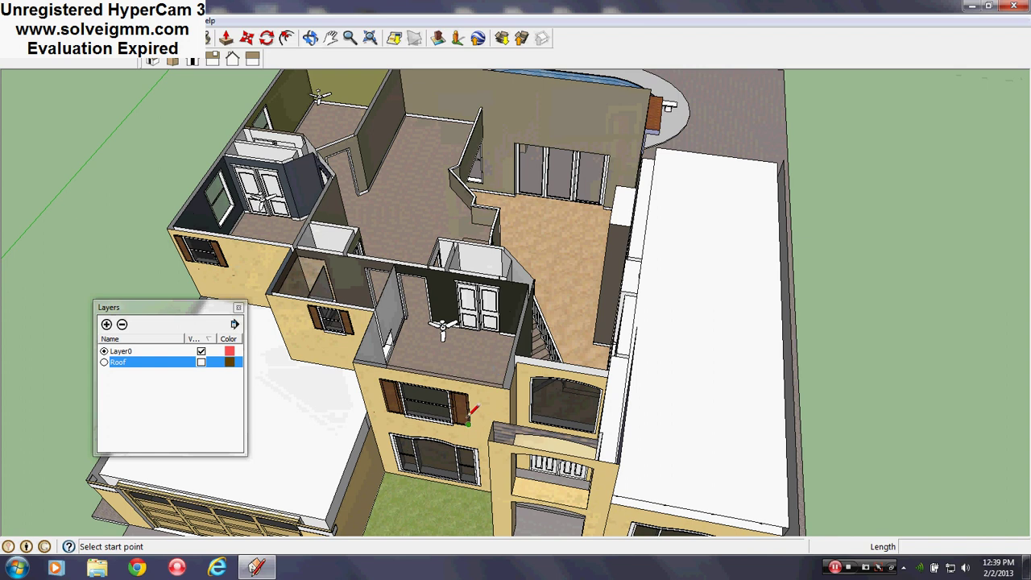
pyautogui.moveTo(469, 423); pyautogui.dragTo(465, 334, button='middle')
pyautogui.scroll(-2, 451, 344)
pyautogui.scroll(2, 466, 334)
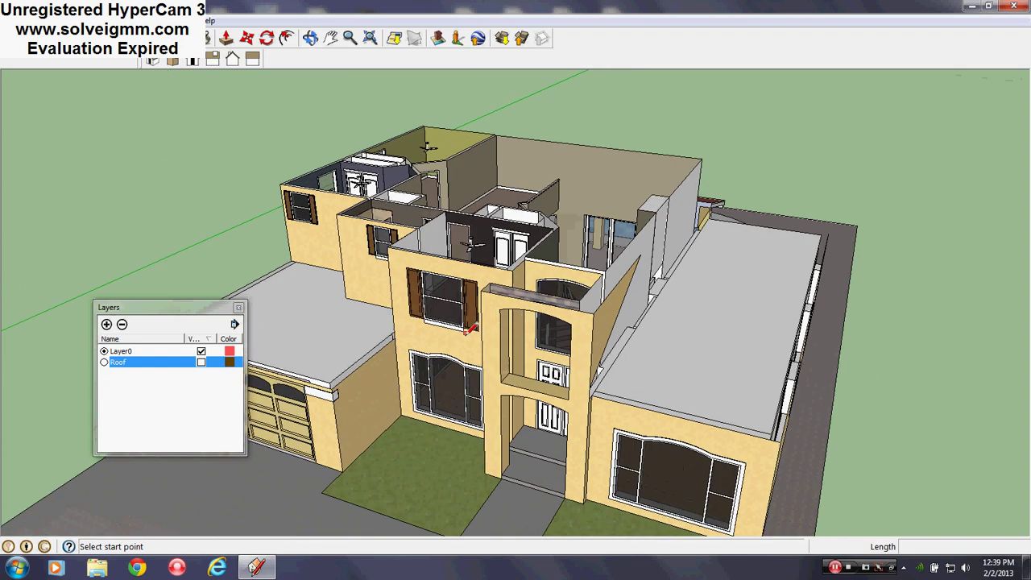
# Make the Roof layer visible again and close the layer list.
pyautogui.scroll(-1, 470, 326)
pyautogui.click(201, 363)
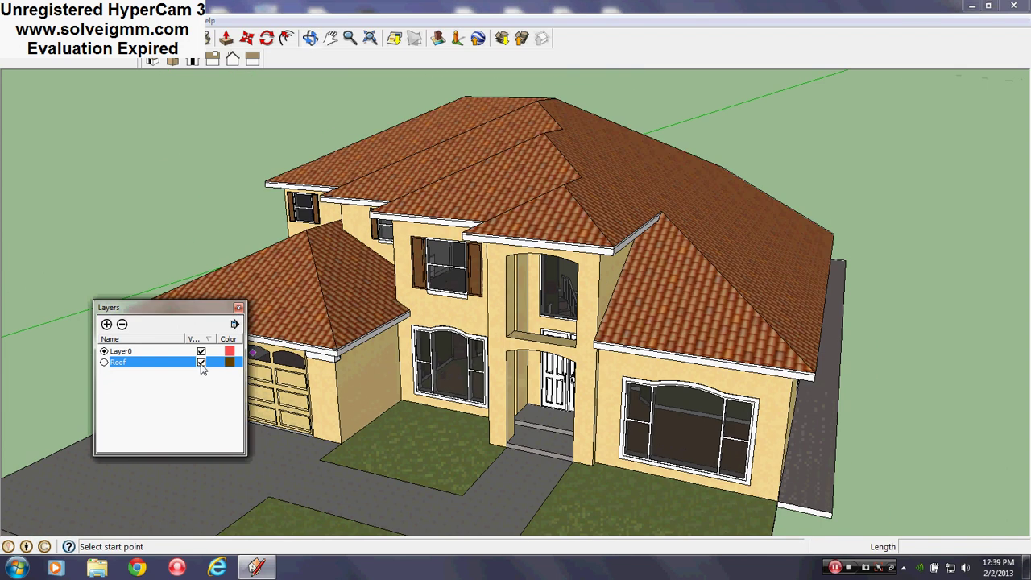
pyautogui.click(238, 308)
# Turn off the Profiles edge style so the front of the house is drawn with thinner outlines.
pyautogui.moveTo(435, 461); pyautogui.dragTo(551, 385, button='middle')
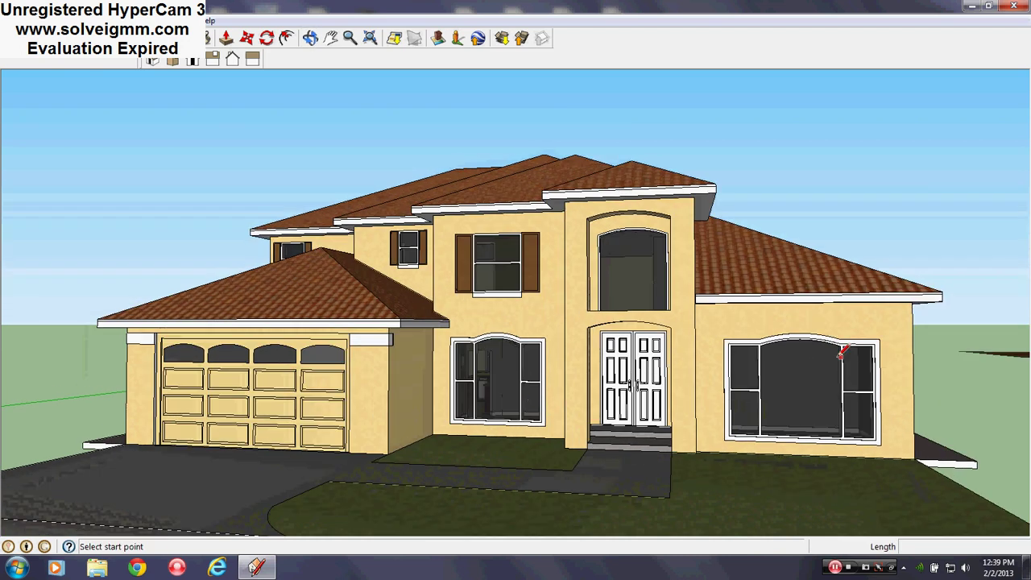
pyautogui.scroll(3, 610, 357)
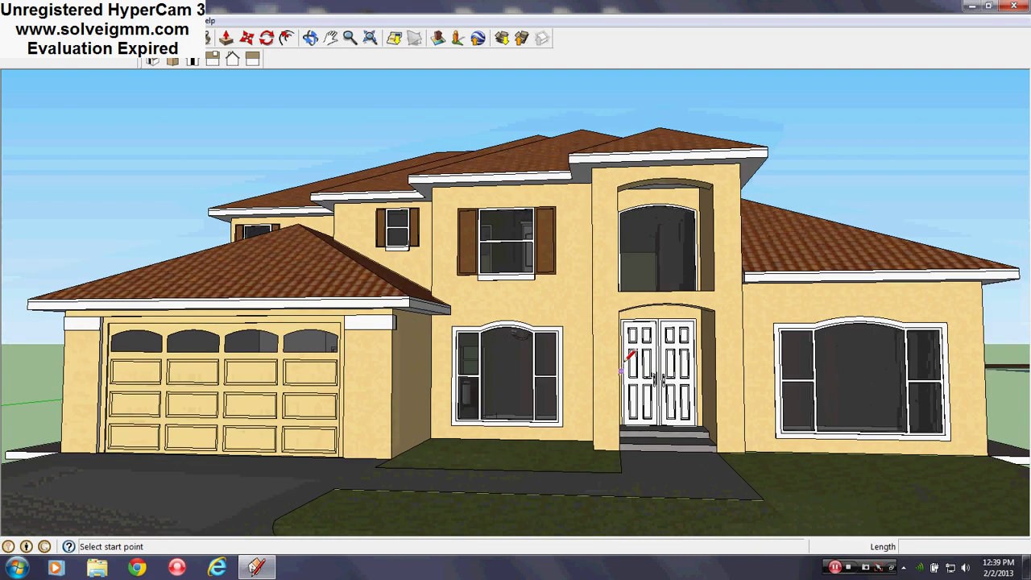
pyautogui.moveTo(621, 370); pyautogui.dragTo(610, 379, button='middle')
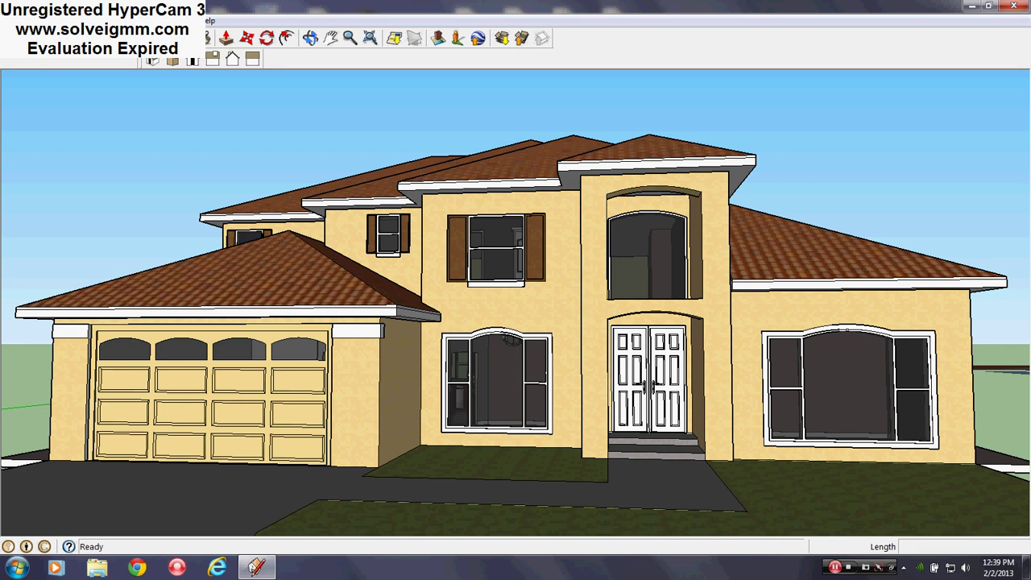
pyautogui.click(55, 20)
pyautogui.moveTo(88, 178)
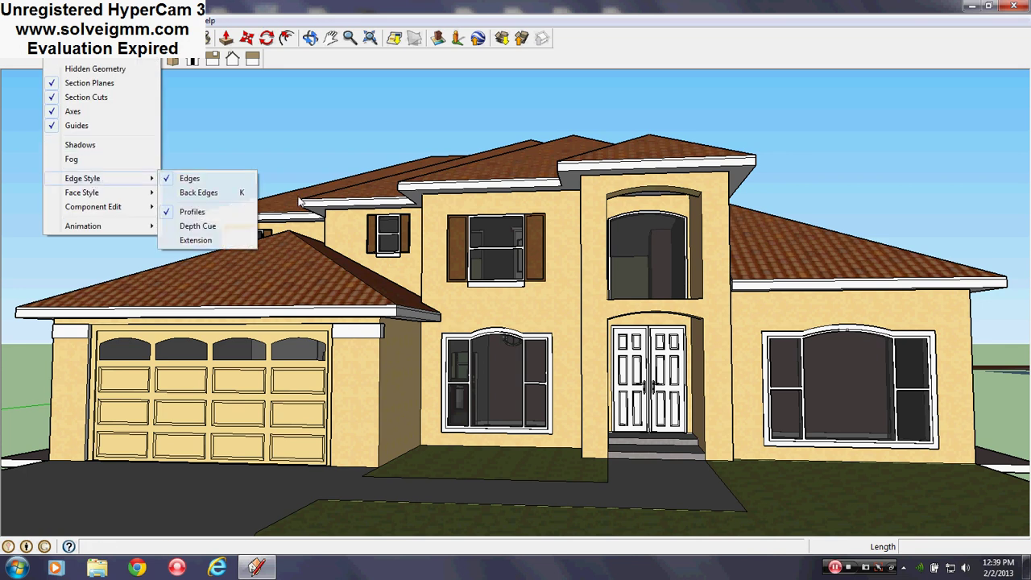
pyautogui.click(205, 211)
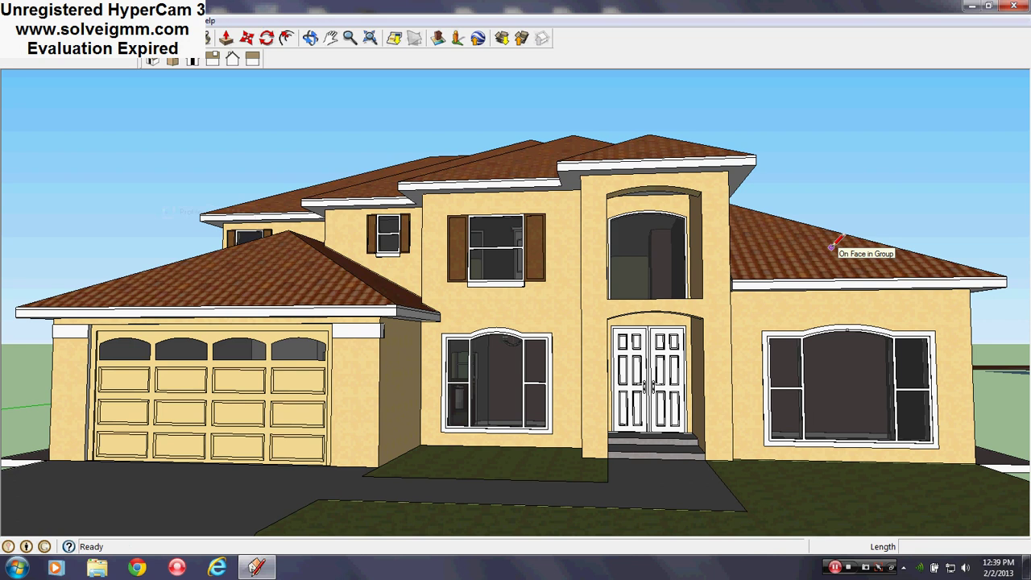
pyautogui.moveTo(548, 298)
pyautogui.mouseDown(button='middle')
pyautogui.moveTo(502, 301)
pyautogui.moveTo(736, 315)
pyautogui.moveTo(453, 334)
pyautogui.moveTo(396, 306)
pyautogui.moveTo(497, 295)
pyautogui.moveTo(531, 334)
pyautogui.moveTo(531, 360)
pyautogui.moveTo(513, 352)
pyautogui.mouseUp(button='middle')
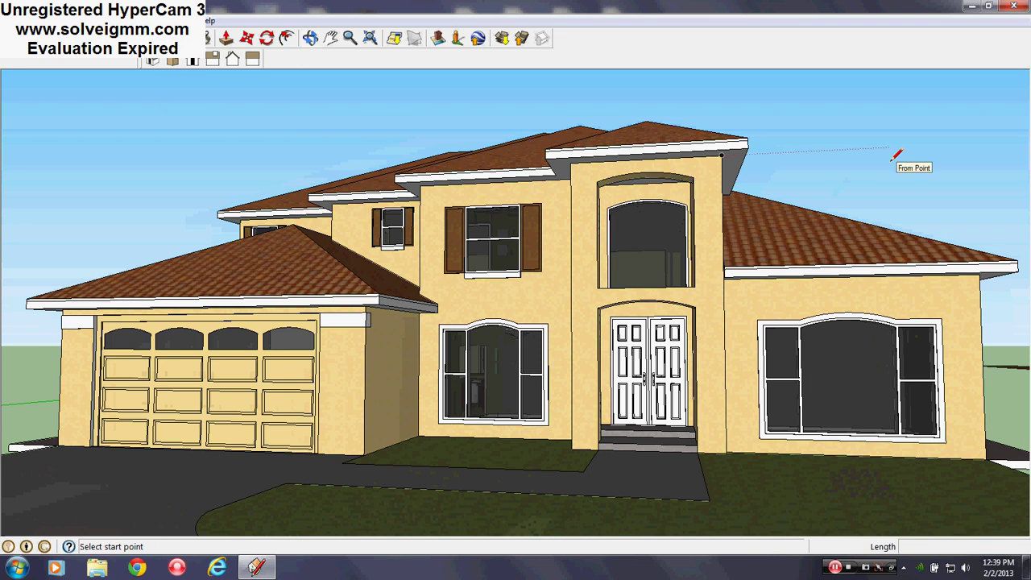